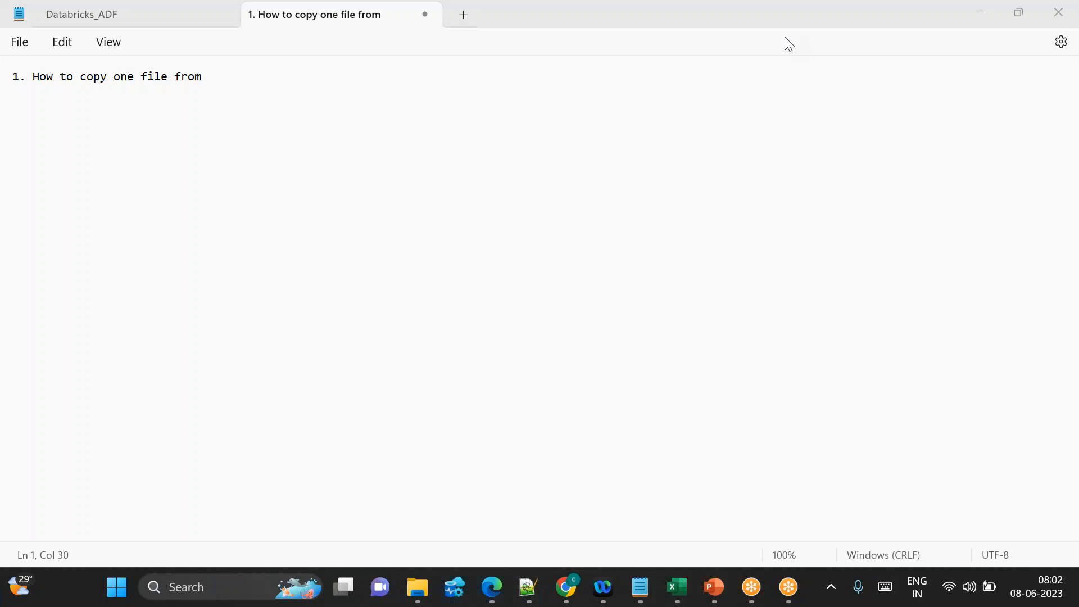
Step: Continue the first line of the note with "blob1 input folder" after "How to copy one file from"
{"action": "left_click", "coordinate": [743, 54]}
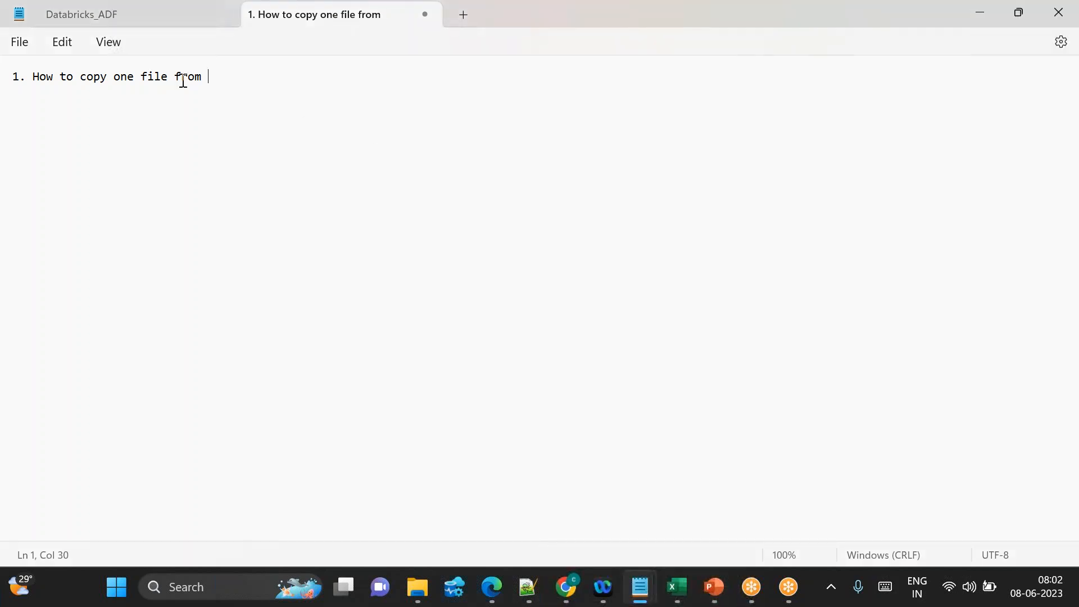
{"action": "type", "text": "blob input folder"}
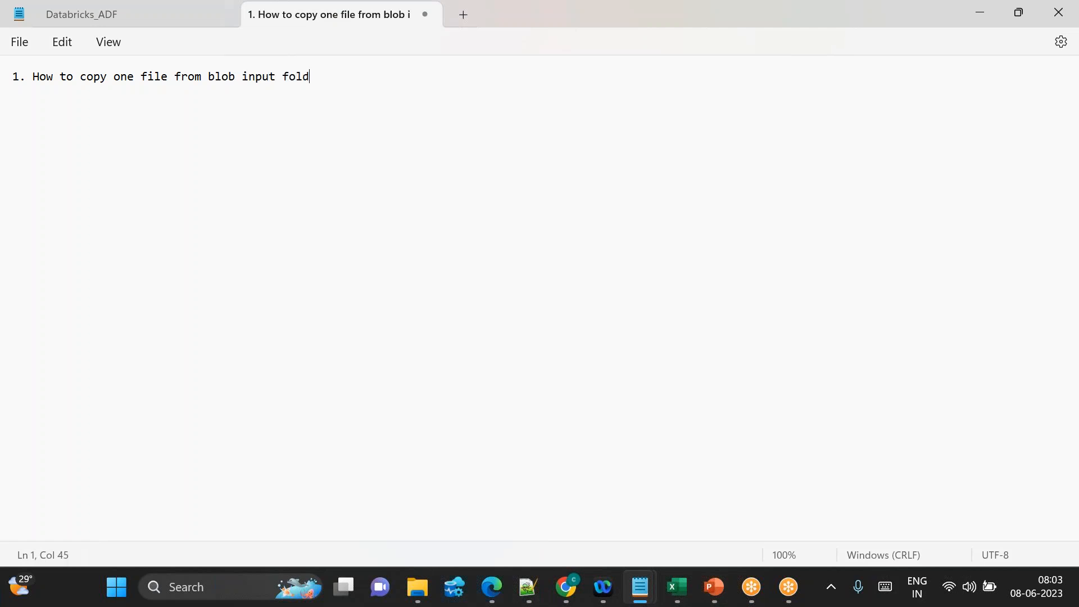
{"action": "key", "text": "Left"}
{"action": "key", "text": "Left"}
{"action": "key", "text": "Left"}
{"action": "key", "text": "Left"}
{"action": "key", "text": "Left"}
{"action": "key", "text": "Left"}
{"action": "key", "text": "Left"}
{"action": "key", "text": "Left"}
{"action": "key", "text": "Left"}
{"action": "key", "text": "Left"}
{"action": "key", "text": "Left"}
{"action": "key", "text": "Left"}
{"action": "type", "text": "1"}
Step: Complete the first line with "to blob2 output folder using Synapse"
{"action": "type", "text": " to "}
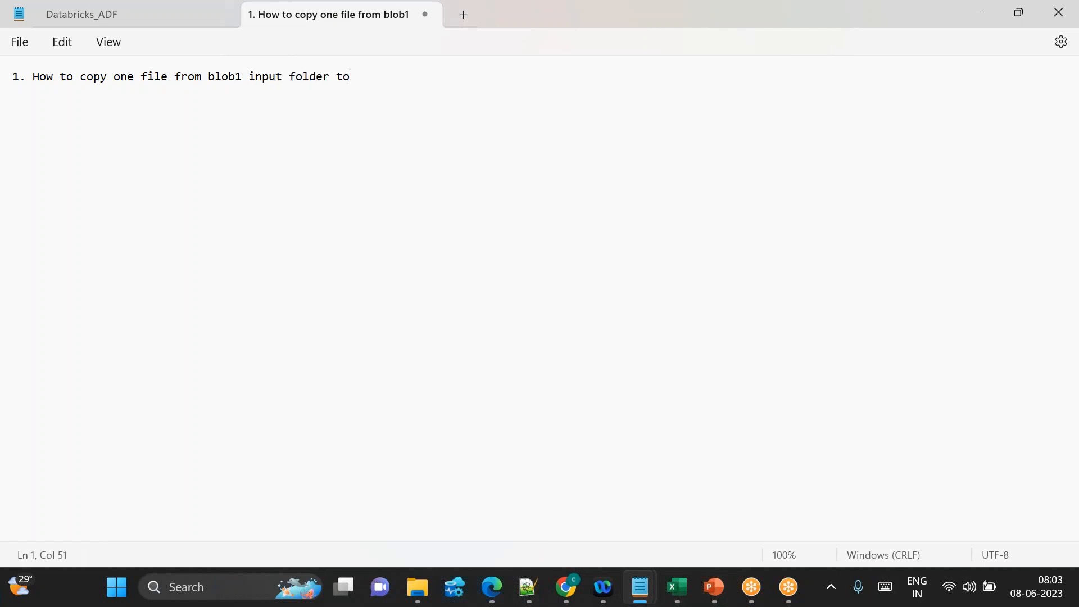
{"action": "type", "text": "blob2 output folder usi"}
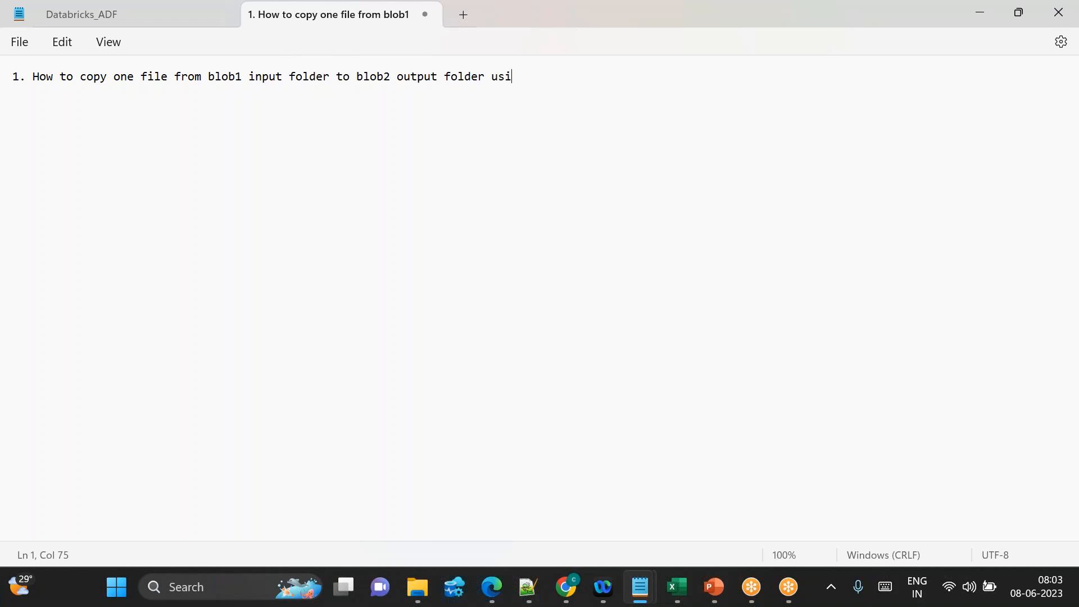
{"action": "type", "text": "ng Synapes"}
{"action": "key", "text": "BackSpace"}
{"action": "key", "text": "BackSpace"}
{"action": "type", "text": "se"}
Step: Add a second line: "2. How to copy multiple files from blob1 input folder to blob2 output folder using synapse"
{"action": "key", "text": "Return"}
{"action": "type", "text": "2. HO"}
{"action": "key", "text": "BackSpace"}
{"action": "type", "text": "owt"}
{"action": "key", "text": "BackSpace"}
{"action": "type", "text": "to "}
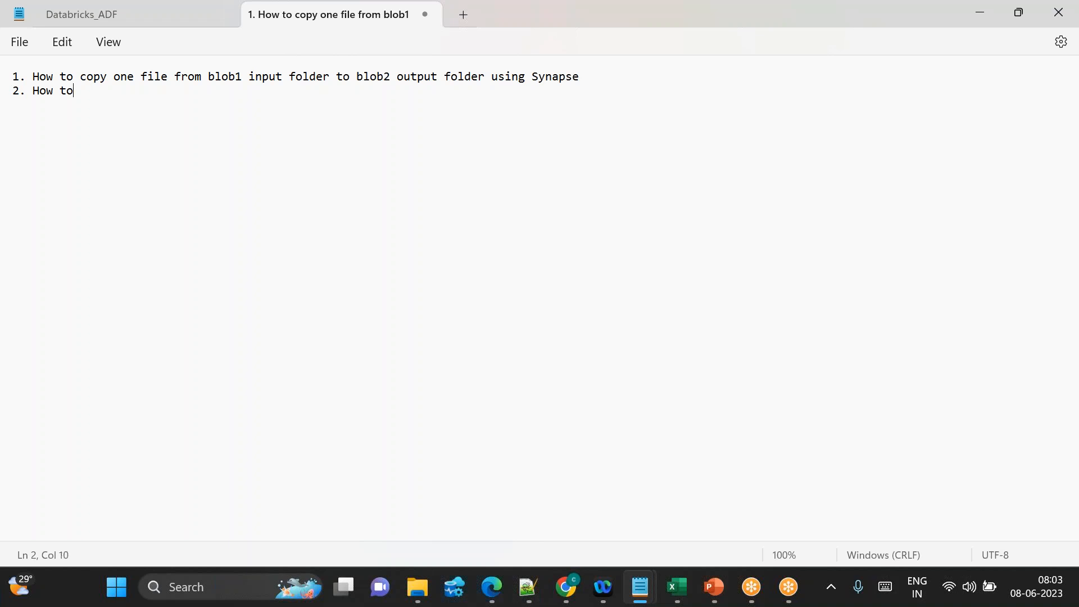
{"action": "type", "text": "copy multiple files from bl"}
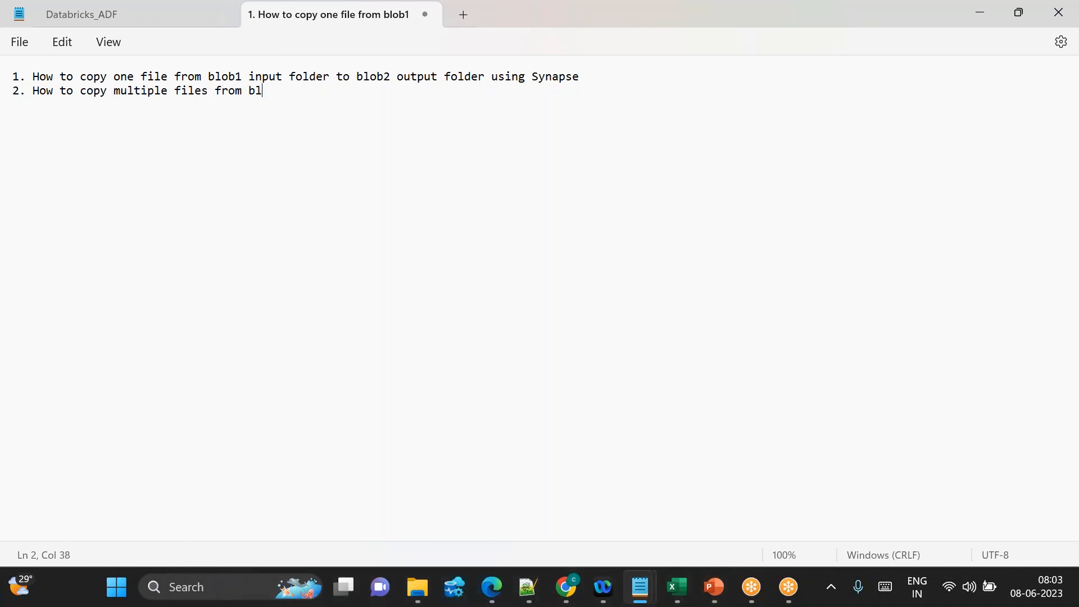
{"action": "type", "text": "ob1 input folder to blob2 outpput folder using synapse"}
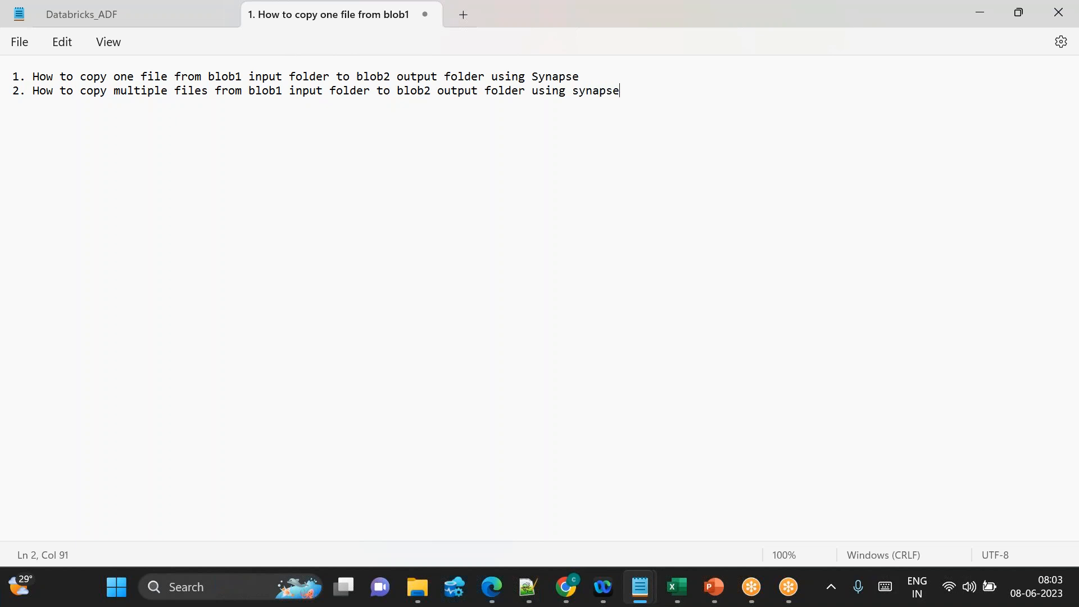
Step: Add a third line: "3. How to copy only csv files from blob1 input folder to blob2 output folder using synapse"
{"action": "type", "text": "2.3"}
{"action": "key", "text": "BackSpace"}
{"action": "key", "text": "BackSpace"}
{"action": "key", "text": "BackSpace"}
{"action": "type", "text": "3.Hw"}
{"action": "key", "text": "BackSpace"}
{"action": "key", "text": "BackSpace"}
{"action": "type", "text": "How to copy only csv files from "}
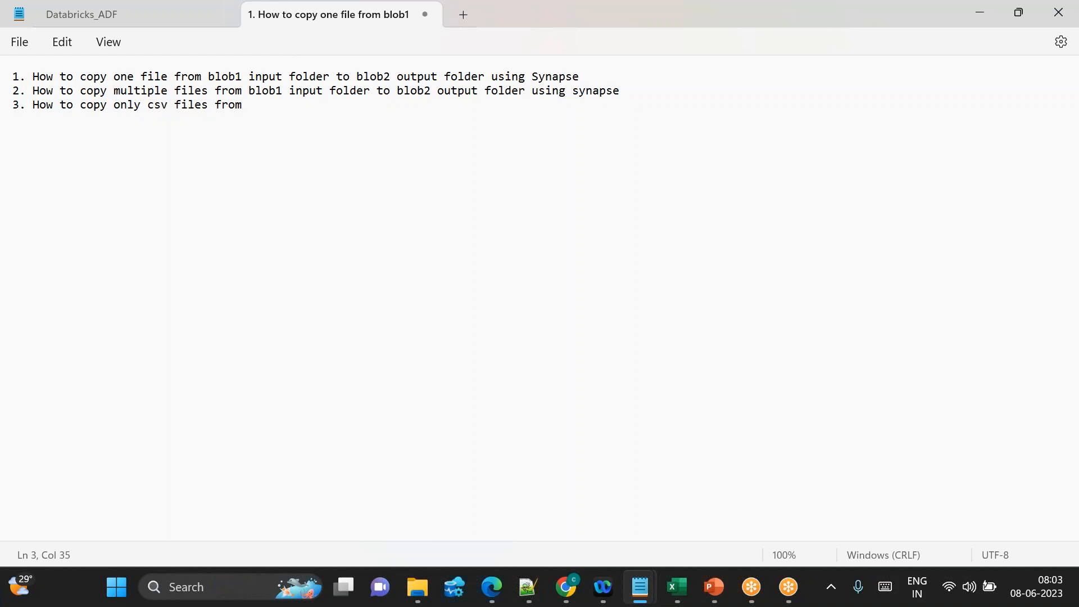
{"action": "type", "text": "blob"}
{"action": "type", "text": "1 input folder to"}
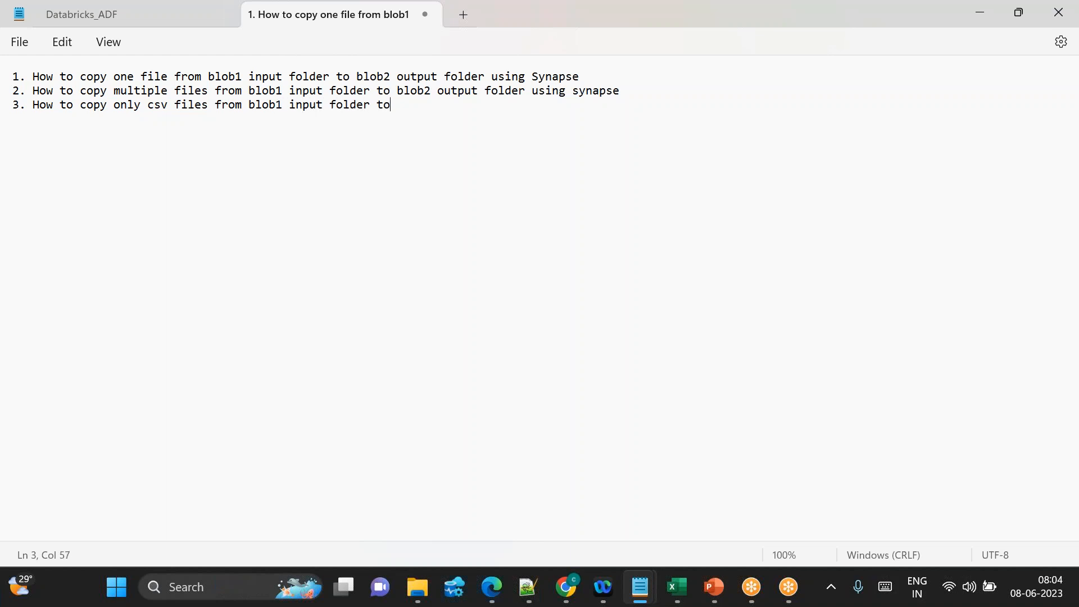
{"action": "type", "text": " blob2 output folder"}
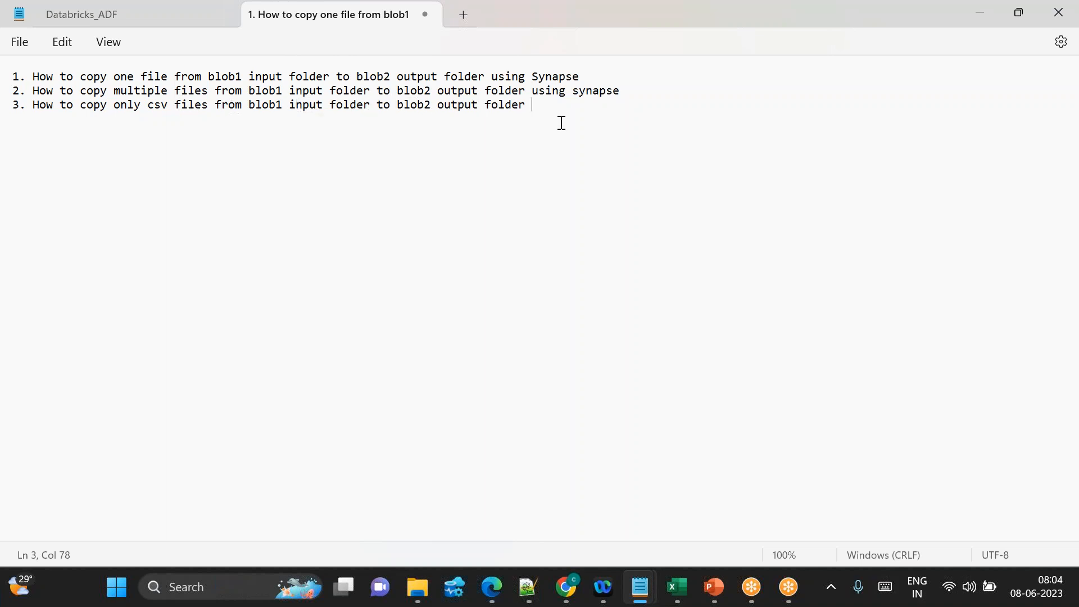
{"action": "type", "text": "using synapse "}
Step: Begin a fourth line with "4. How to copy only files which has name starting with cust"
{"action": "type", "text": "4"}
{"action": "type", "text": ". How to c"}
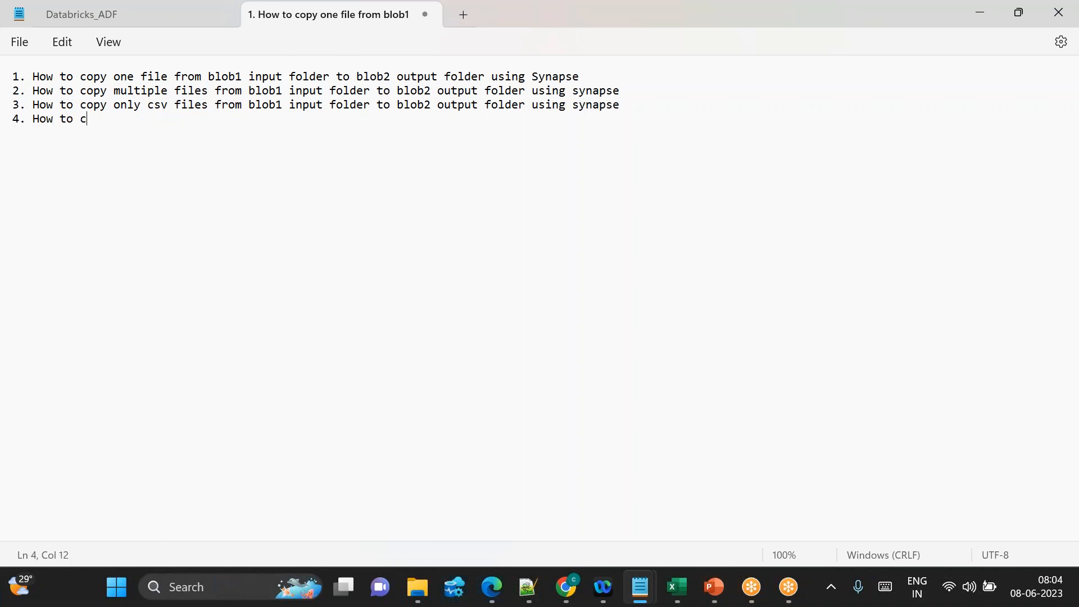
{"action": "type", "text": "opy only files we are"}
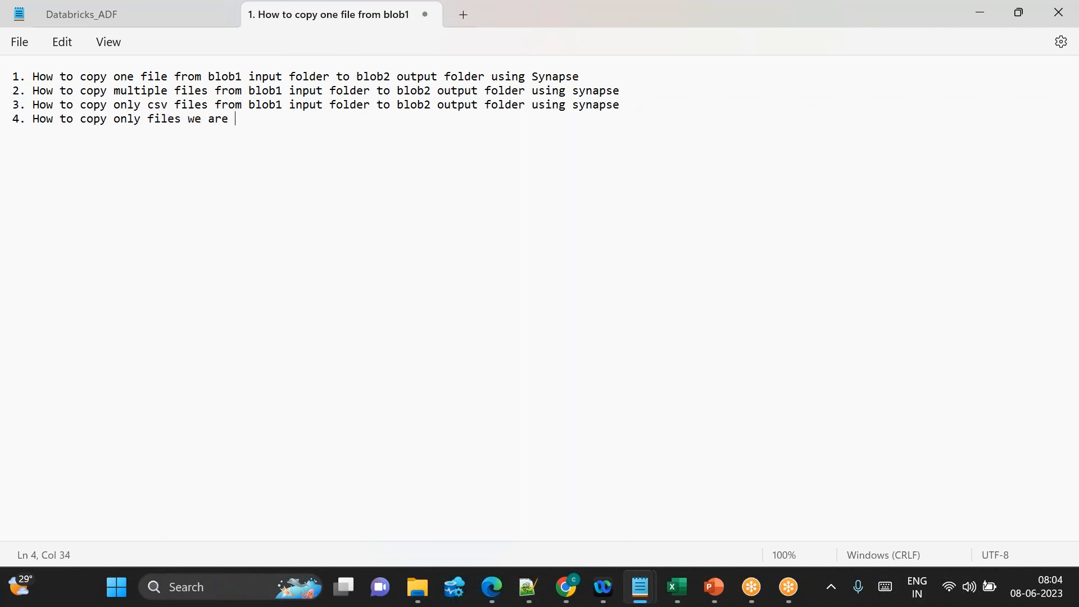
{"action": "key", "text": "BackSpace"}
{"action": "key", "text": "BackSpace"}
{"action": "key", "text": "BackSpace"}
{"action": "key", "text": "BackSpace"}
{"action": "key", "text": "BackSpace"}
{"action": "key", "text": "BackSpace"}
{"action": "type", "text": "which"}
{"action": "key", "text": "BackSpace"}
{"action": "type", "text": "has name starting with"}
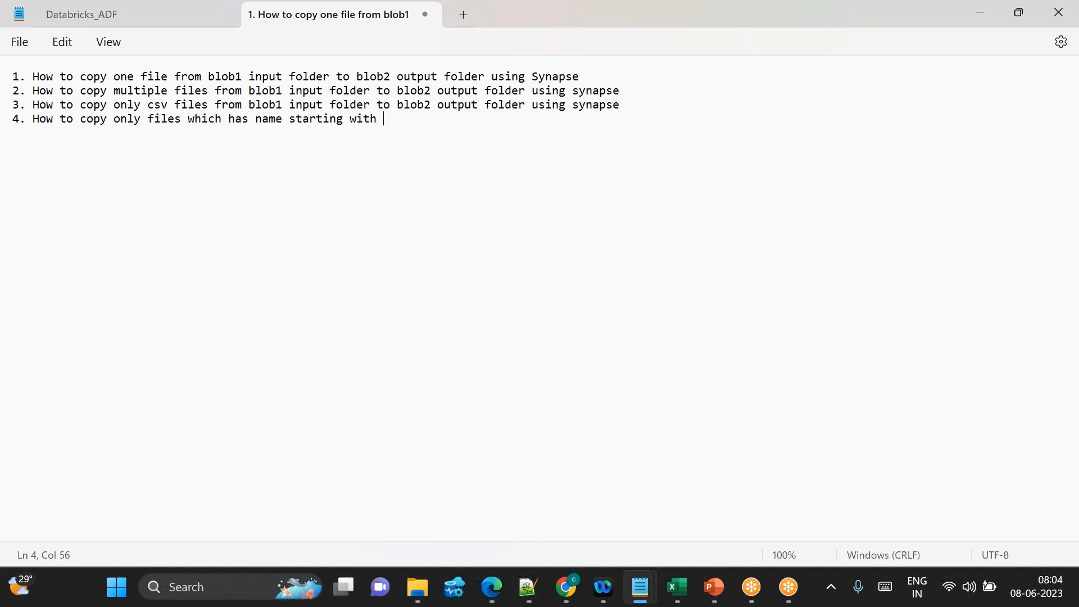
{"action": "type", "text": " cust"}
Step: Complete the fourth line with "from blob1 input folder to blob2 output folder using synapse"
{"action": "type", "text": " from blob1 i"}
{"action": "type", "text": "nput fold"}
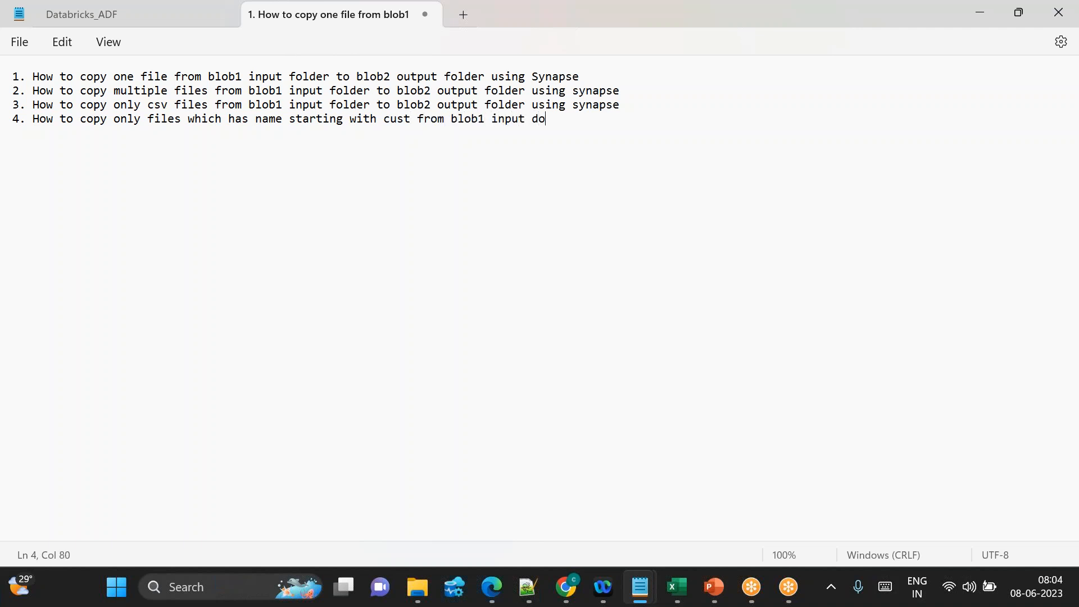
{"action": "type", "text": "er to blob2 output folder "}
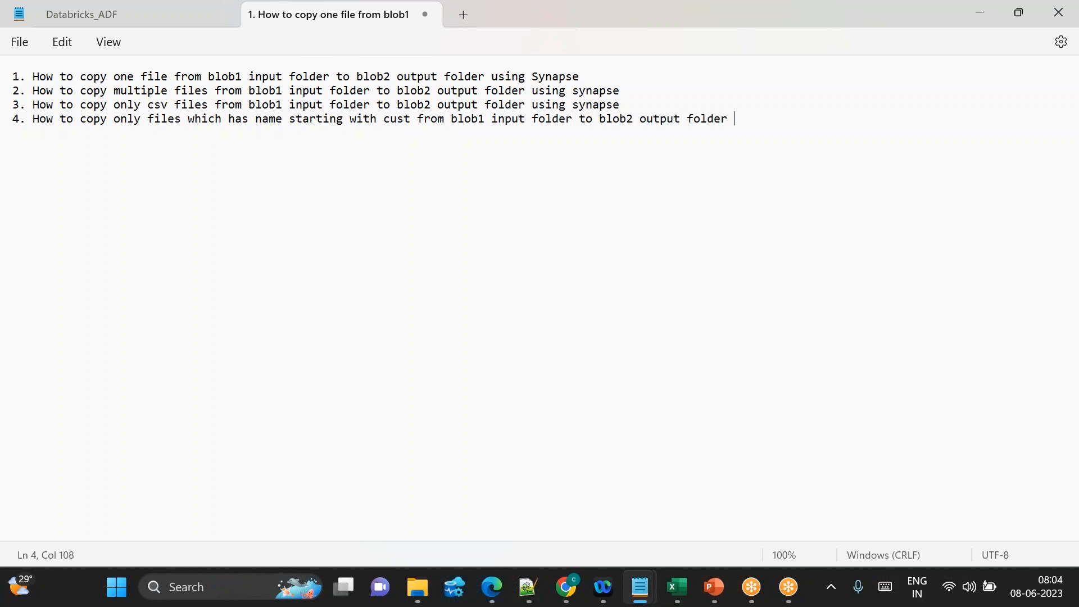
{"action": "type", "text": "using synaps"}
{"action": "type", "text": "e"}
{"action": "key", "text": "Return"}
{"action": "right_click", "coordinate": [584, 118]}
{"action": "left_click", "coordinate": [292, 195]}
{"action": "left_click", "coordinate": [292, 195]}
{"action": "left_click_drag", "start_coordinate": [177, 90], "coordinate": [408, 100]}
{"action": "left_click", "coordinate": [441, 178]}
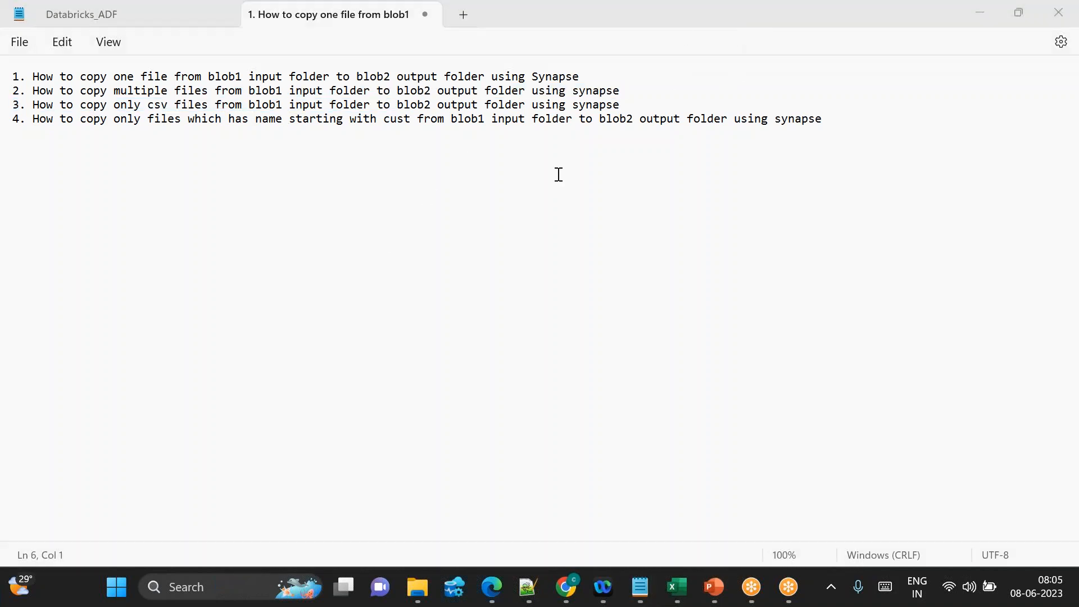
{"action": "left_click", "coordinate": [706, 124]}
{"action": "key", "text": "End"}
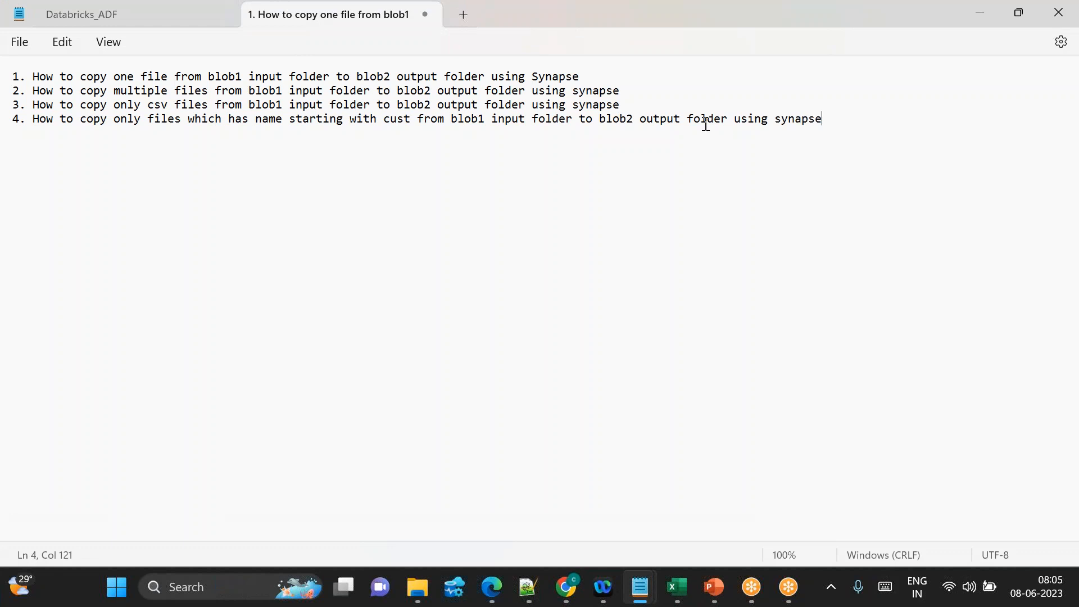
{"action": "key", "text": "Return"}
{"action": "left_click", "coordinate": [904, 243]}
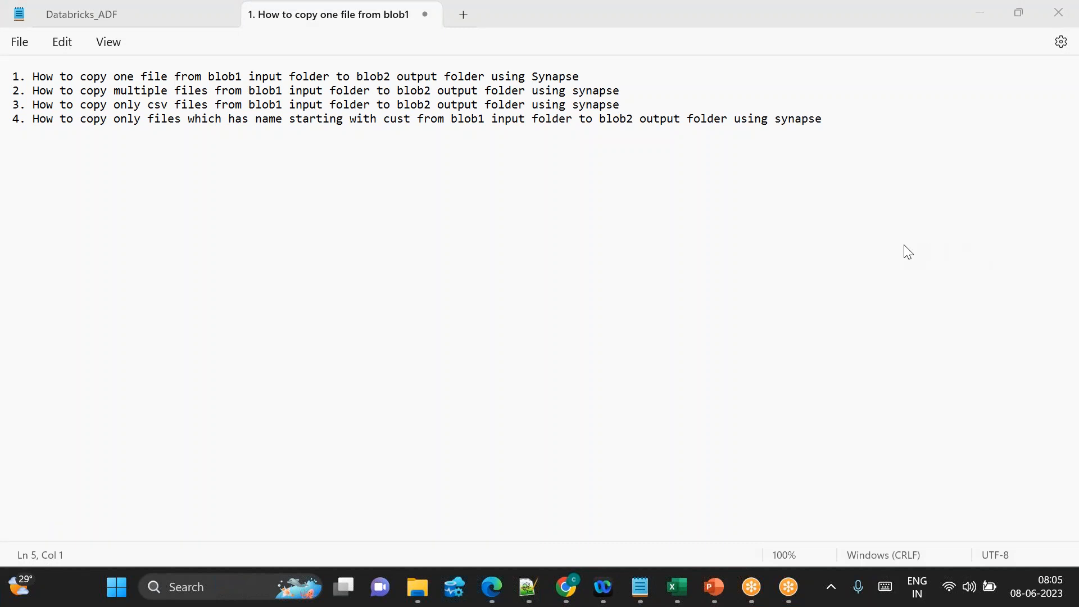
{"action": "left_click", "coordinate": [552, 400]}
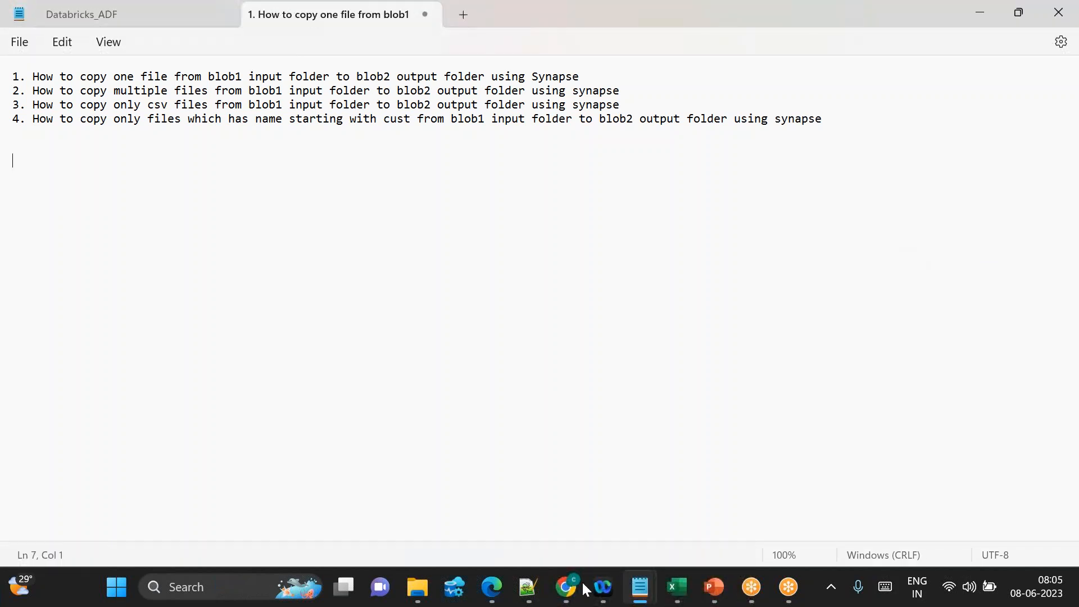
Step: Switch to Chrome and replace the open Azure, Databricks and GoTo tabs with a single new tab
{"action": "mouse_move", "coordinate": [581, 584]}
{"action": "left_click", "coordinate": [493, 505]}
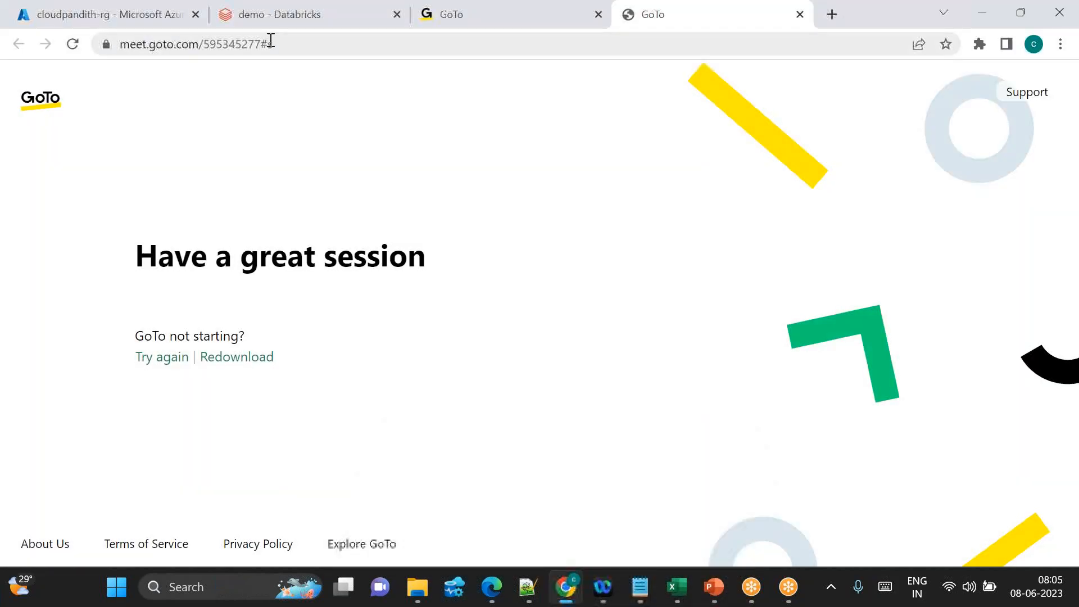
{"action": "left_click", "coordinate": [195, 15]}
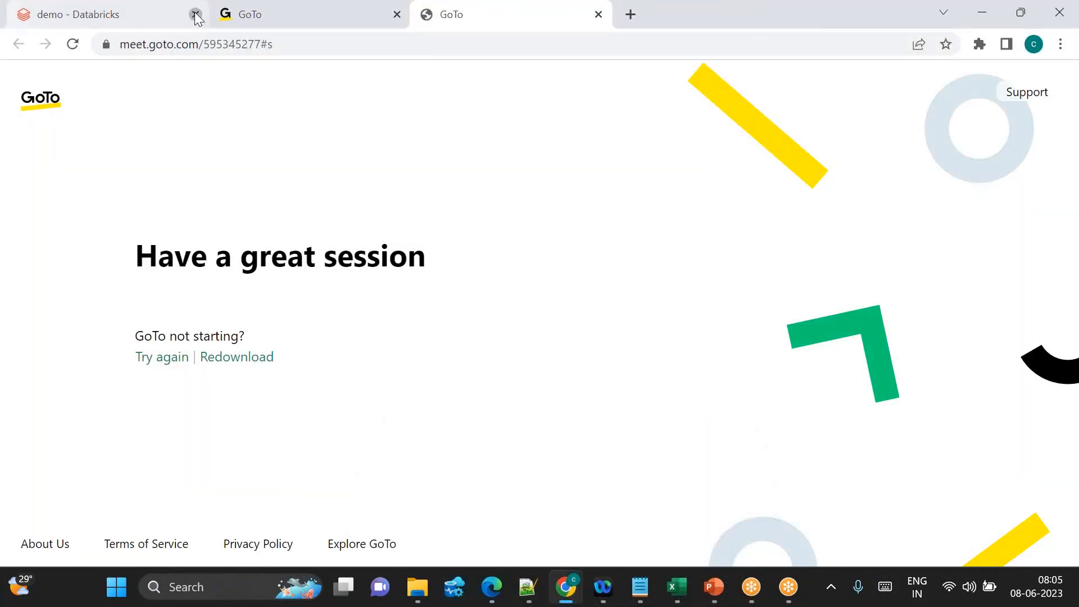
{"action": "left_click", "coordinate": [195, 15]}
{"action": "left_click", "coordinate": [197, 15]}
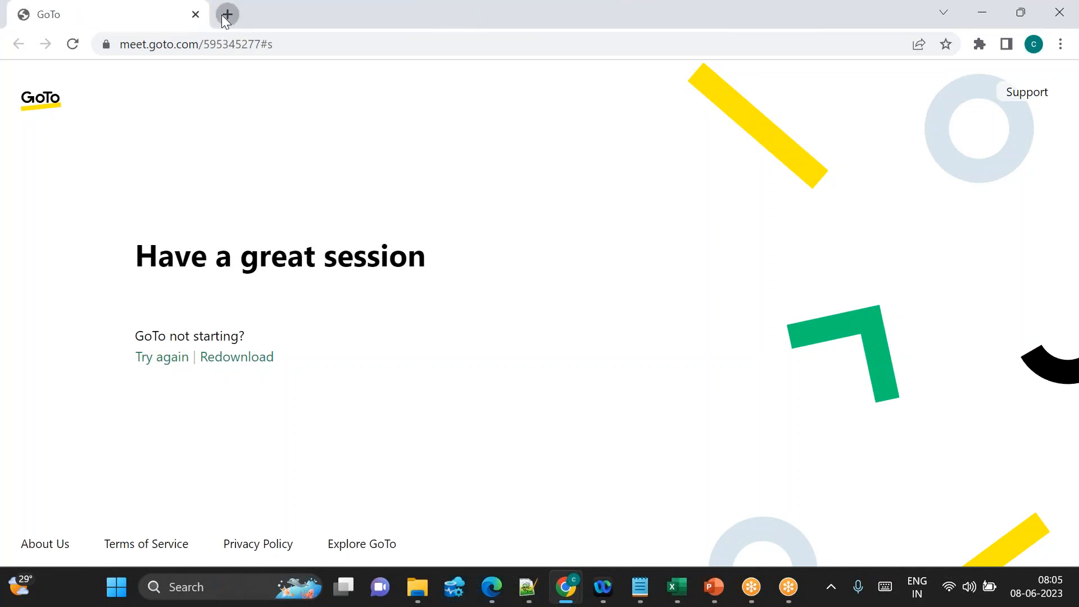
{"action": "left_click", "coordinate": [225, 15]}
{"action": "left_click", "coordinate": [195, 14]}
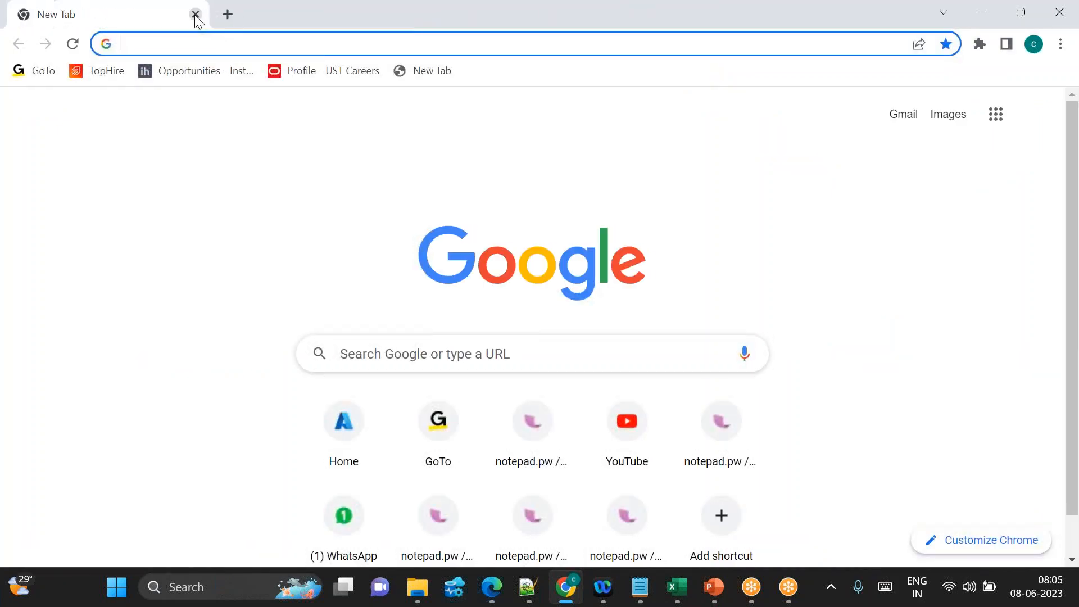
Step: Open the Azure portal home page at portal.azure.com
{"action": "left_click", "coordinate": [159, 50]}
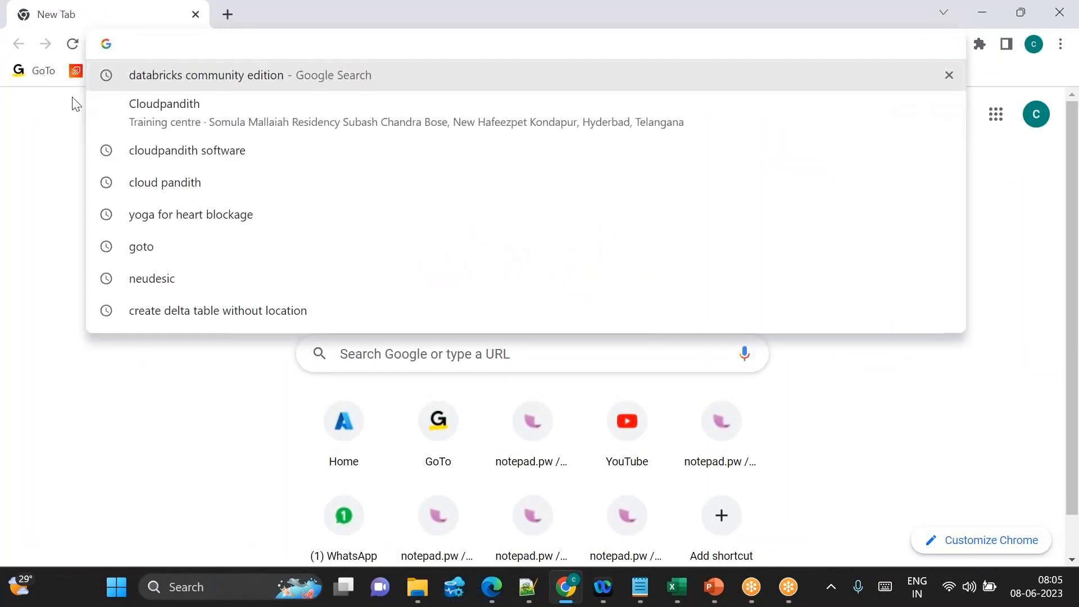
{"action": "left_click", "coordinate": [42, 155]}
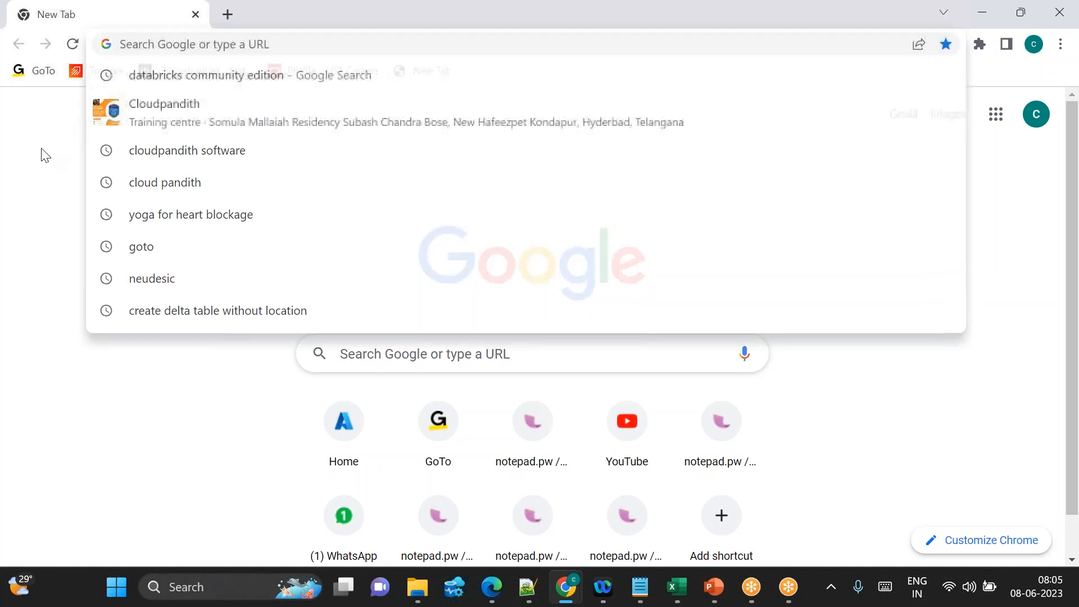
{"action": "left_click", "coordinate": [155, 40]}
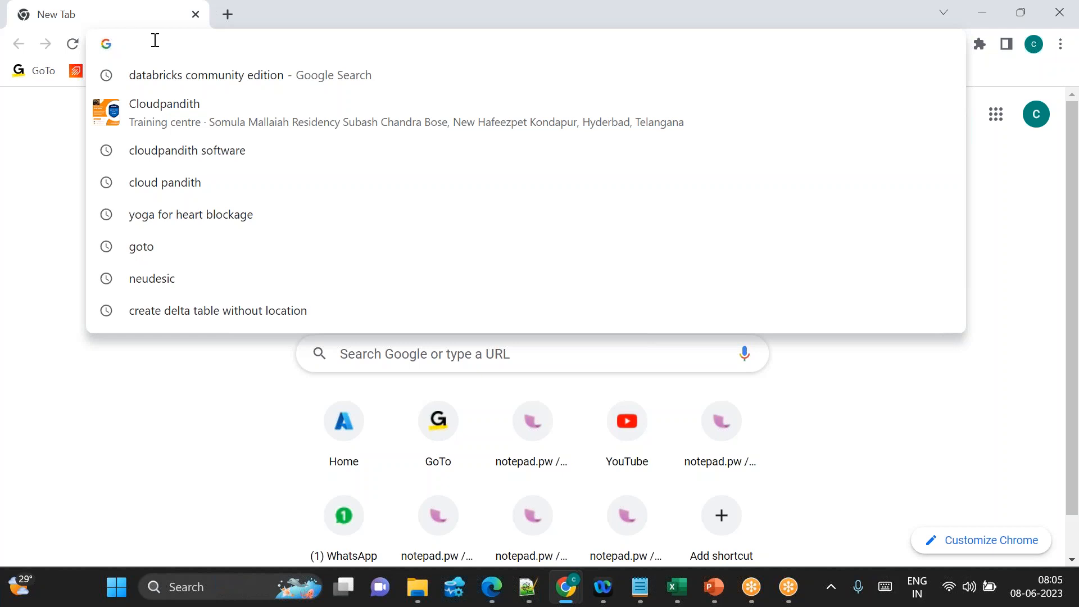
{"action": "type", "text": "port"}
{"action": "key", "text": "Return"}
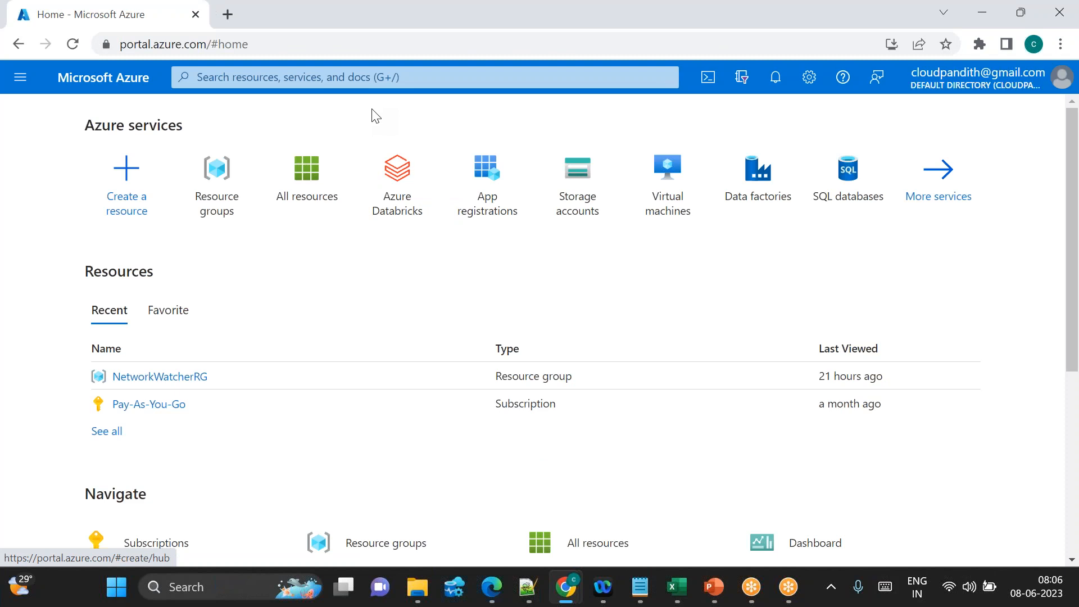
Step: Search the portal for "storage account", open the Storage accounts service and start creating a storage account
{"action": "left_click", "coordinate": [277, 77]}
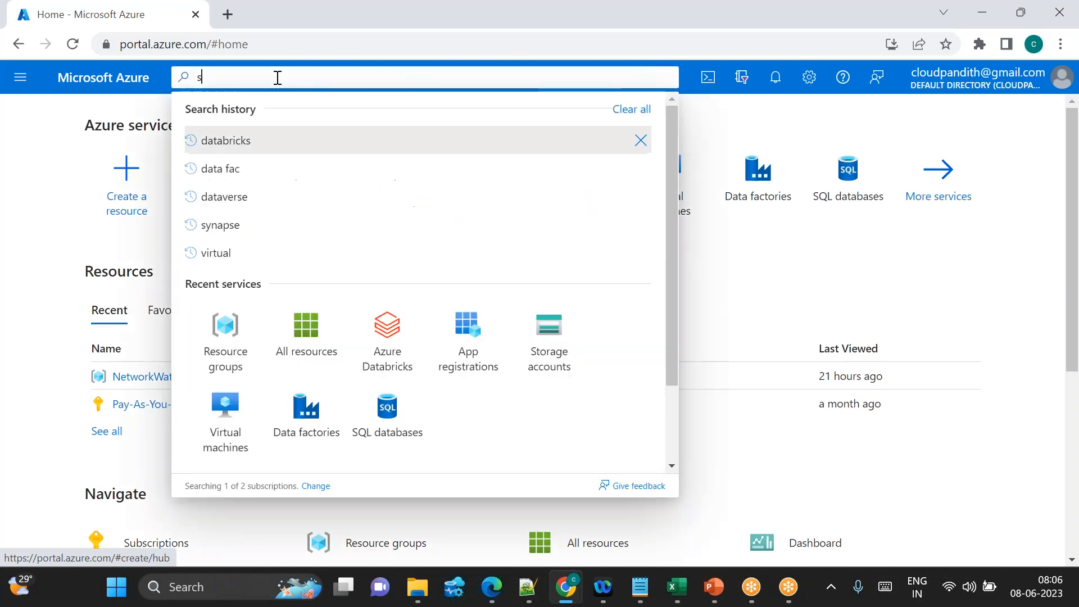
{"action": "type", "text": "storage account"}
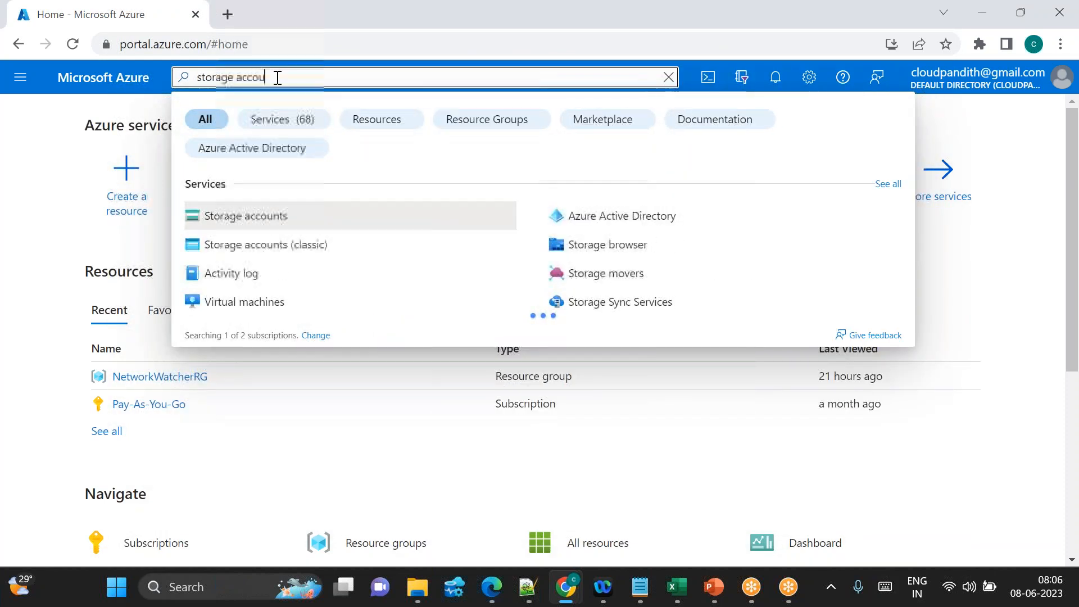
{"action": "left_click", "coordinate": [249, 227]}
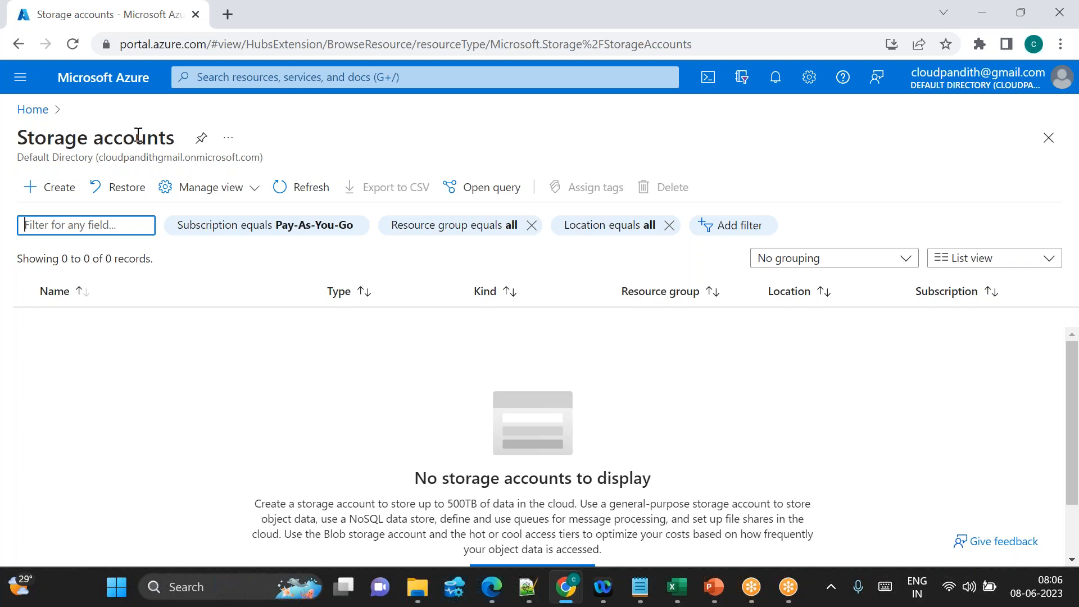
{"action": "left_click", "coordinate": [62, 191]}
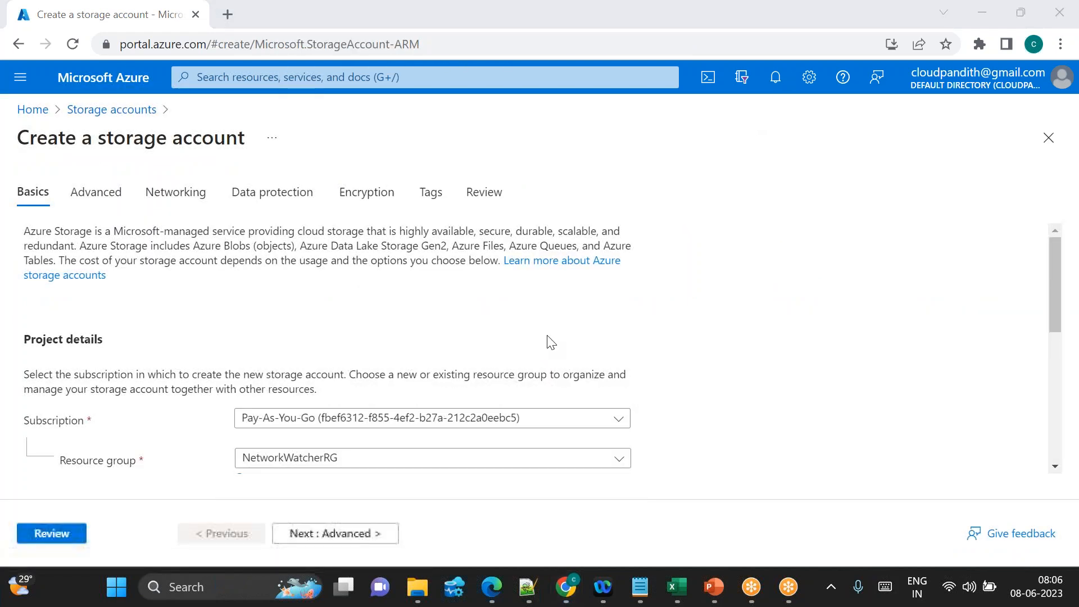
Step: Keep the Pay-As-You-Go subscription and create a new resource group named cloudpandith-rg for the storage account
{"action": "scroll", "coordinate": [549, 341], "scroll_direction": "down", "scroll_amount": 2}
{"action": "scroll", "coordinate": [472, 327], "scroll_direction": "down", "scroll_amount": 2}
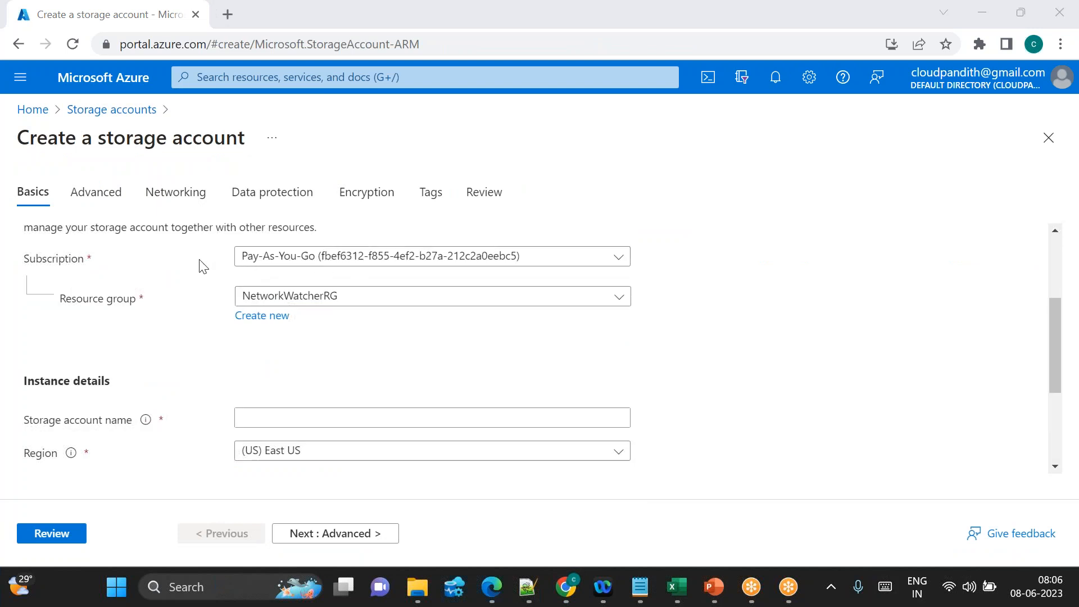
{"action": "left_click", "coordinate": [298, 260]}
{"action": "left_click", "coordinate": [298, 260]}
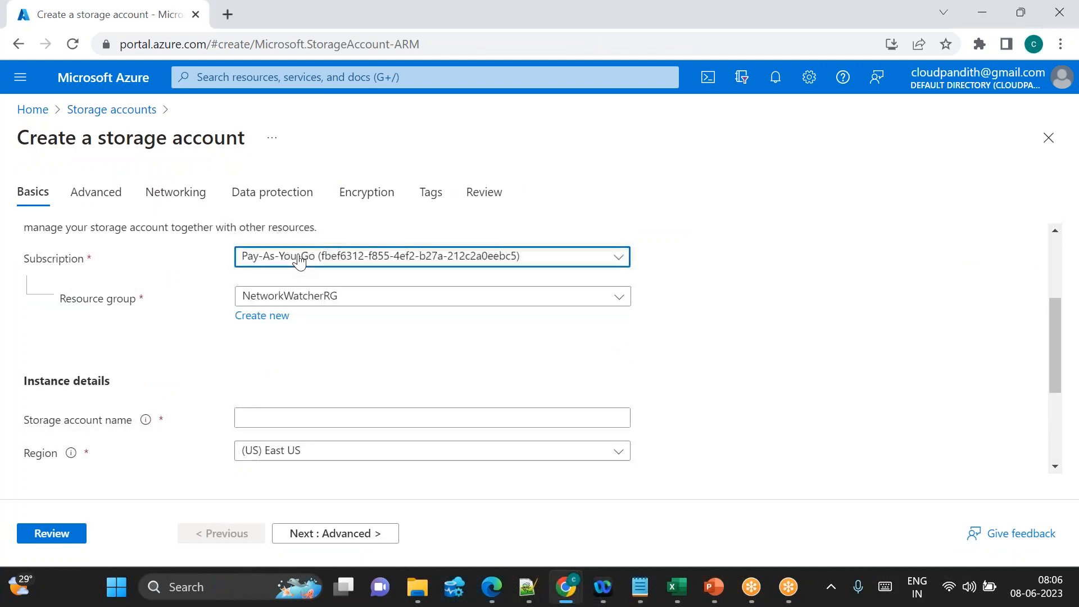
{"action": "left_click", "coordinate": [258, 303]}
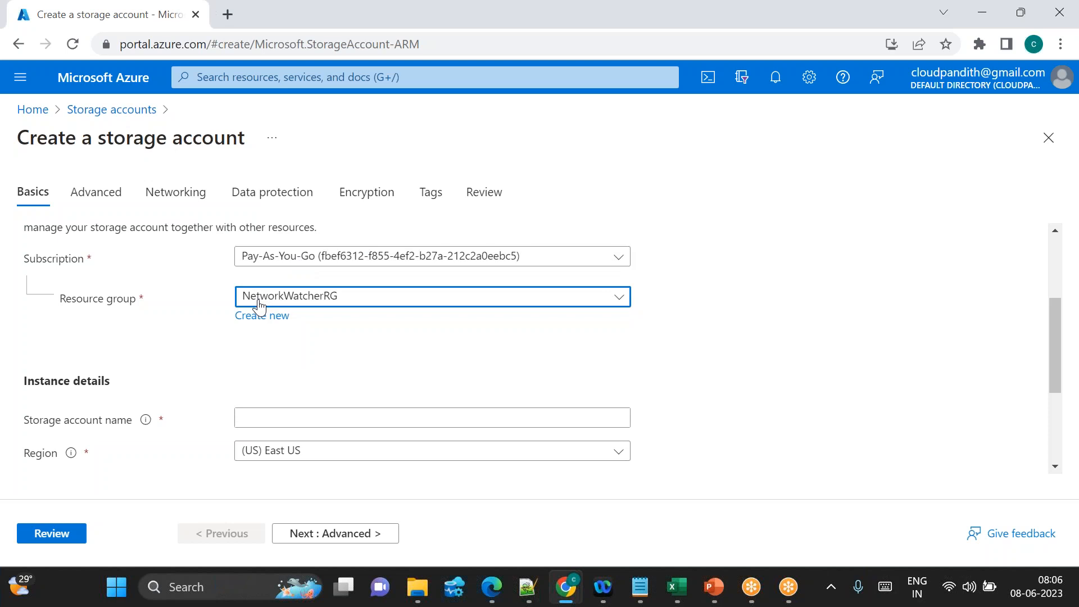
{"action": "left_click", "coordinate": [237, 307]}
{"action": "left_click", "coordinate": [246, 318]}
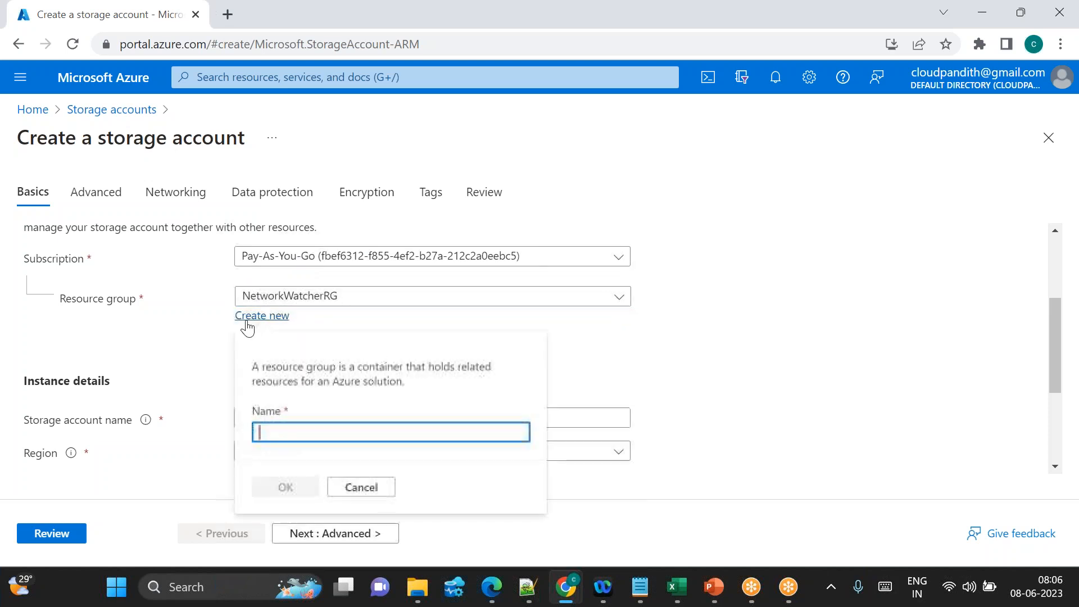
{"action": "type", "text": "cloudpandith"}
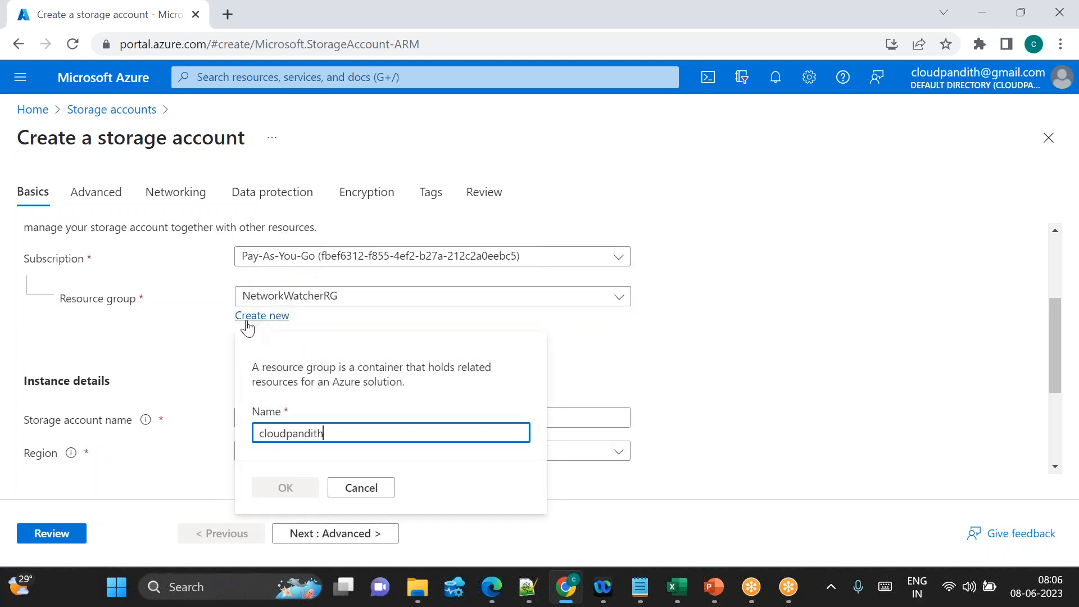
{"action": "type", "text": "-rg"}
{"action": "left_click", "coordinate": [291, 488]}
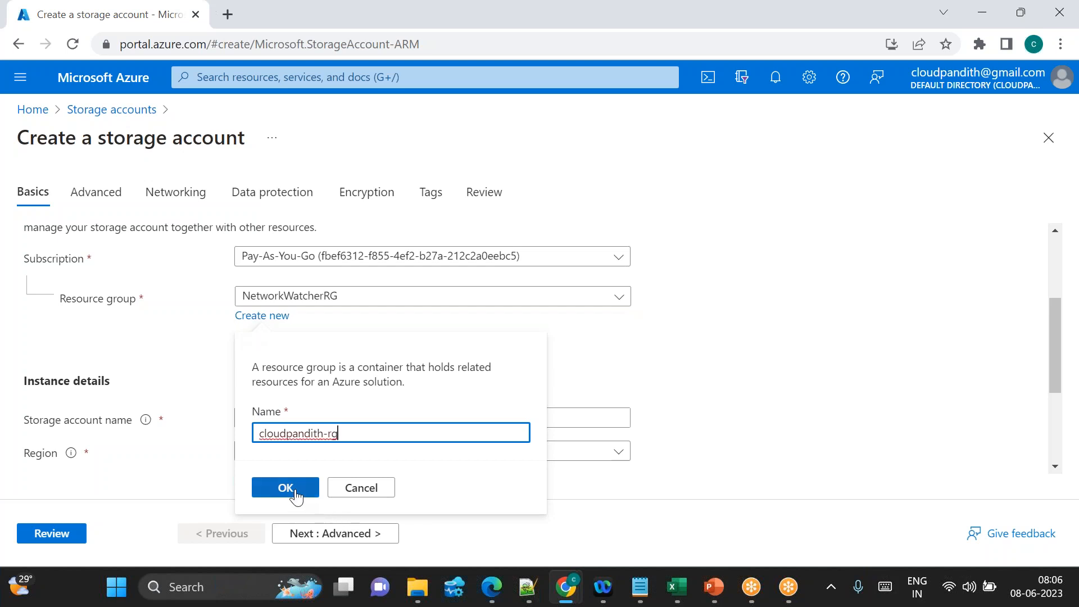
Step: Name the storage account cloudpandithsrcblob0806
{"action": "left_click", "coordinate": [307, 420]}
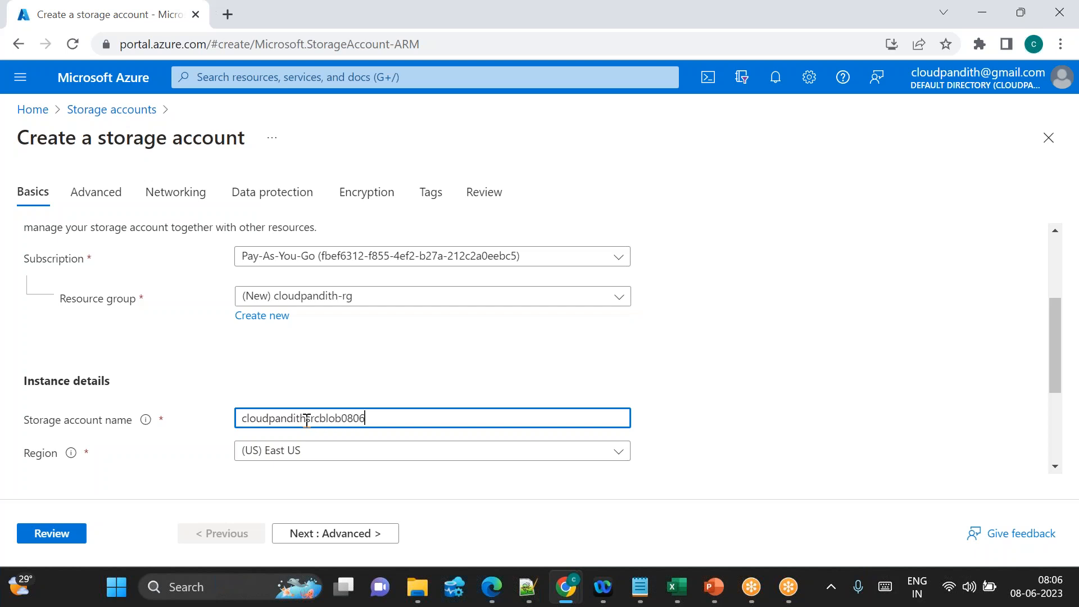
{"action": "left_click", "coordinate": [403, 381]}
{"action": "scroll", "coordinate": [403, 381], "scroll_direction": "down", "scroll_amount": 3}
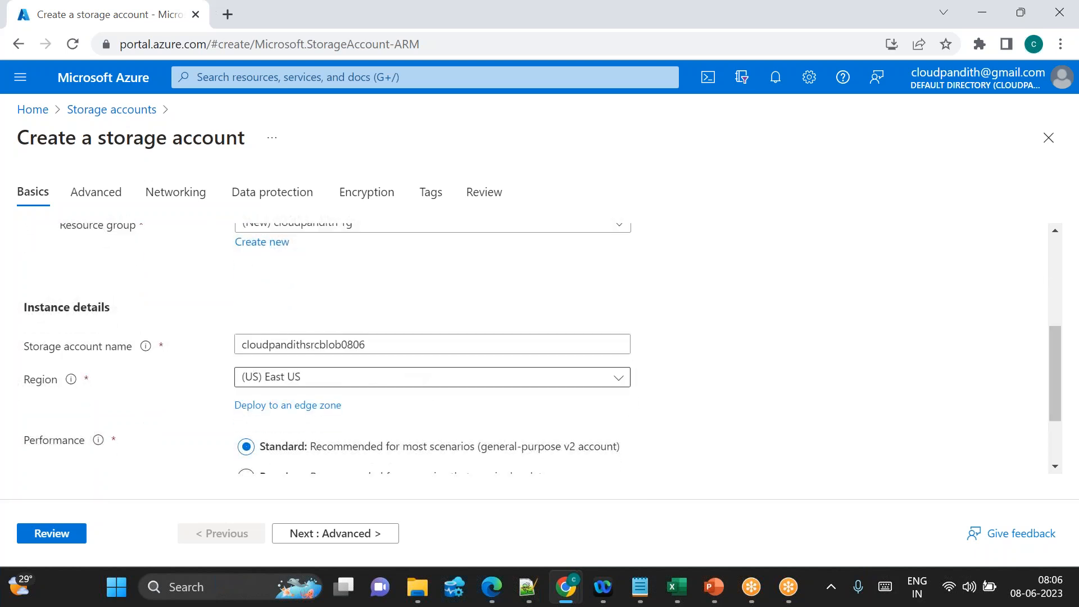
Step: Check the source storage account's basic settings, including performance and redundancy, and deploy the account
{"action": "left_click", "coordinate": [50, 537]}
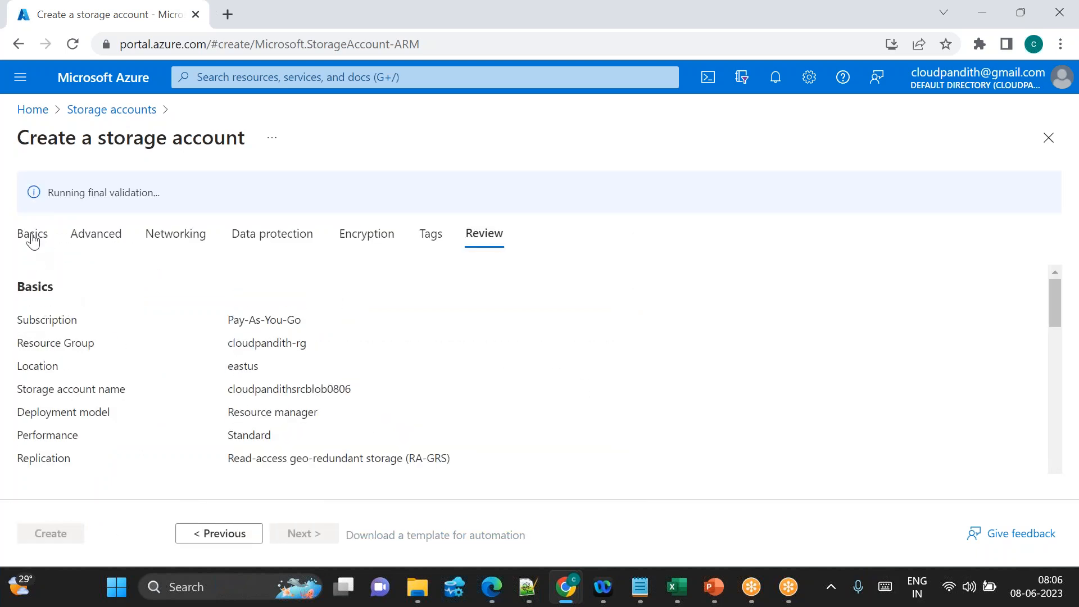
{"action": "left_click", "coordinate": [33, 235]}
{"action": "scroll", "coordinate": [319, 357], "scroll_direction": "down", "scroll_amount": 6}
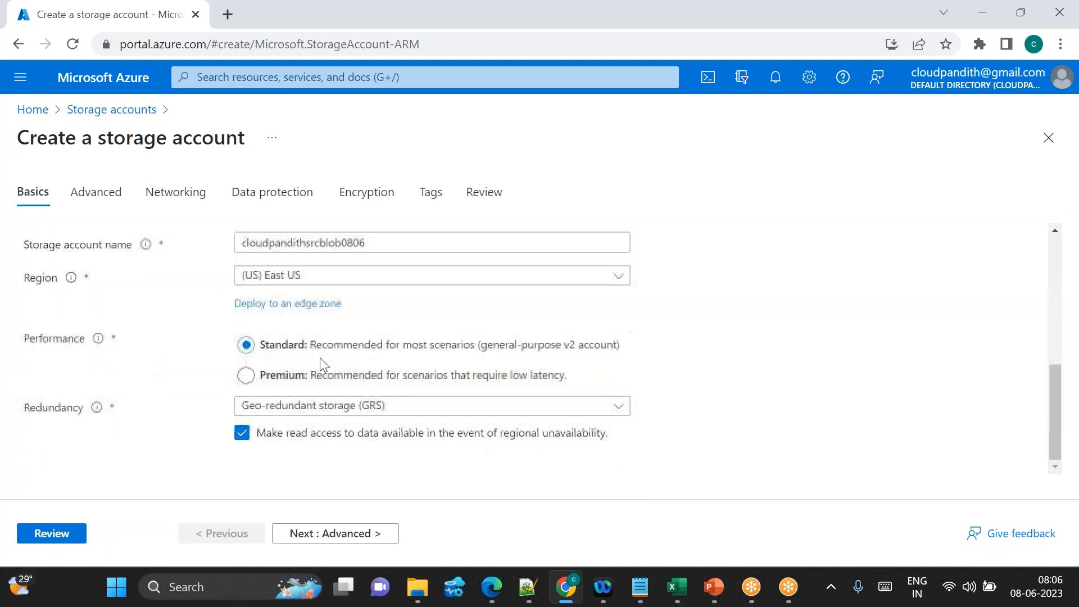
{"action": "left_click", "coordinate": [39, 540]}
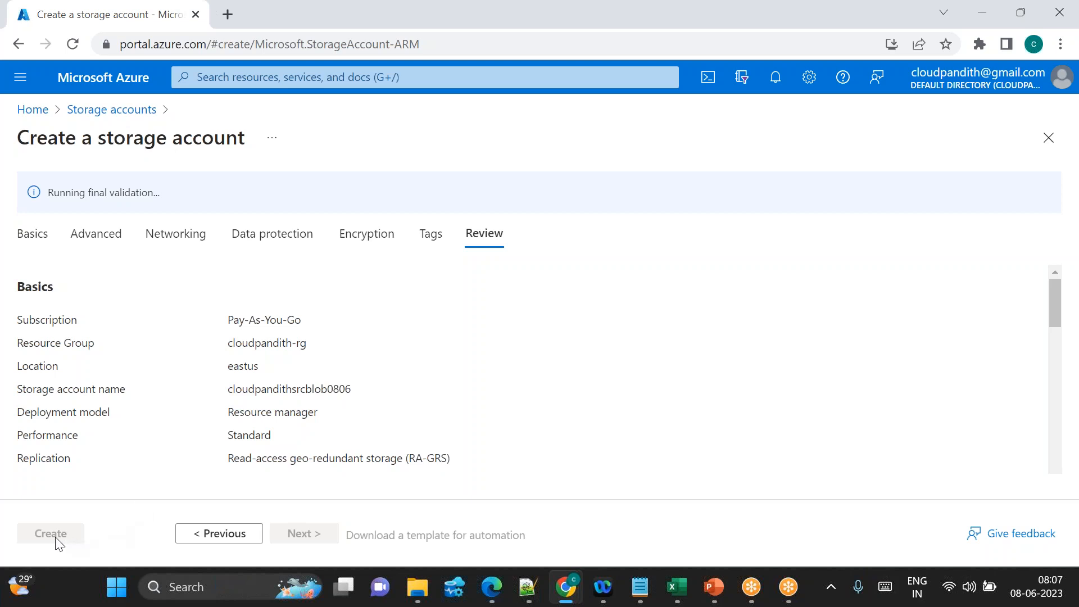
{"action": "left_click", "coordinate": [31, 538]}
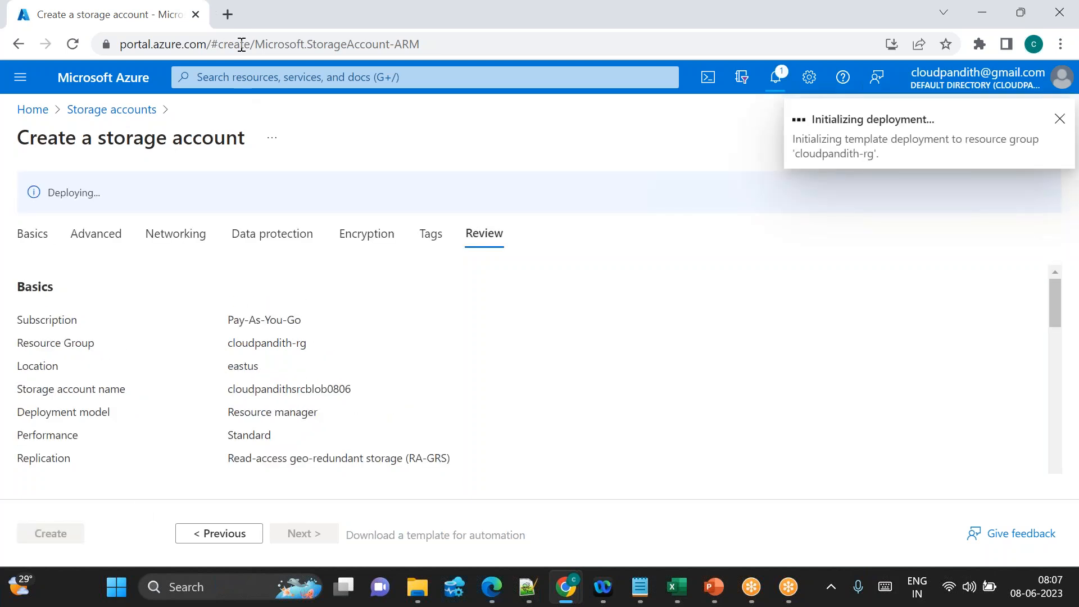
Step: Open the Azure portal in a new browser tab and start creating another storage account from the Storage accounts service
{"action": "left_click", "coordinate": [224, 15]}
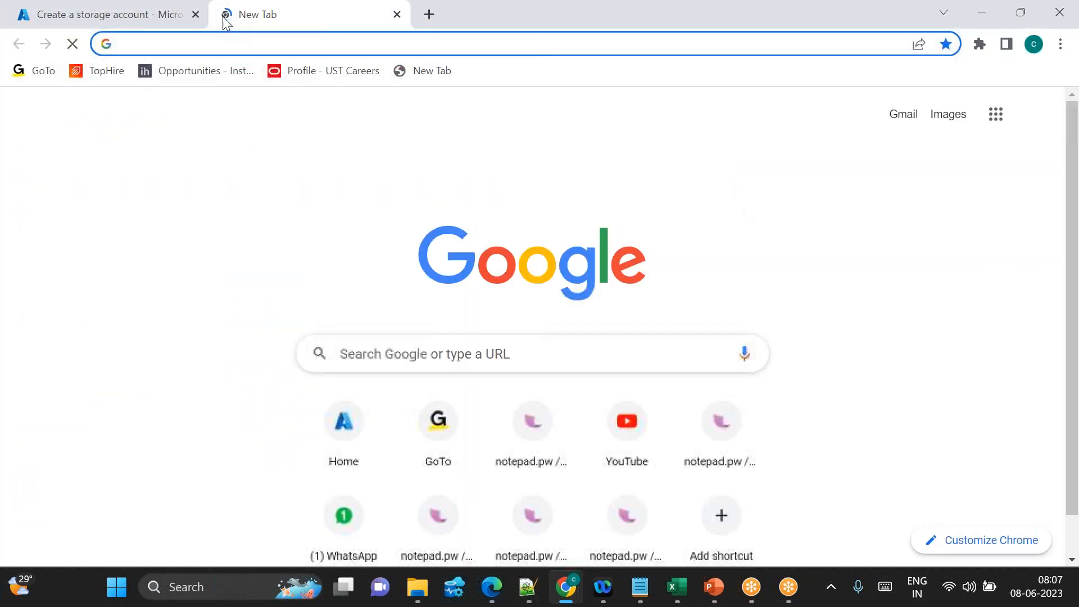
{"action": "type", "text": "po"}
{"action": "key", "text": "Return"}
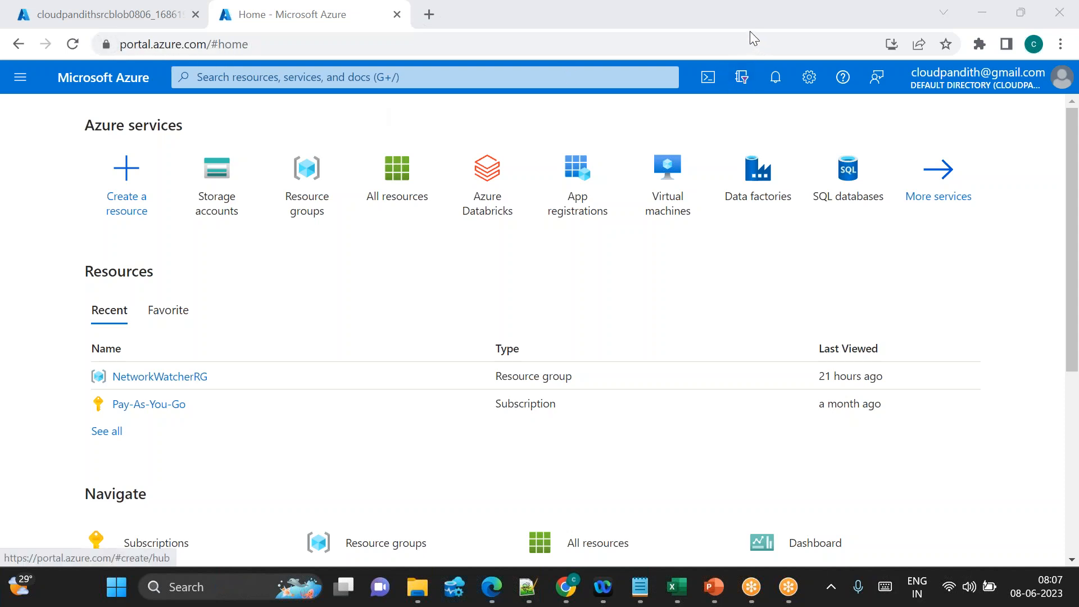
{"action": "left_click", "coordinate": [227, 199]}
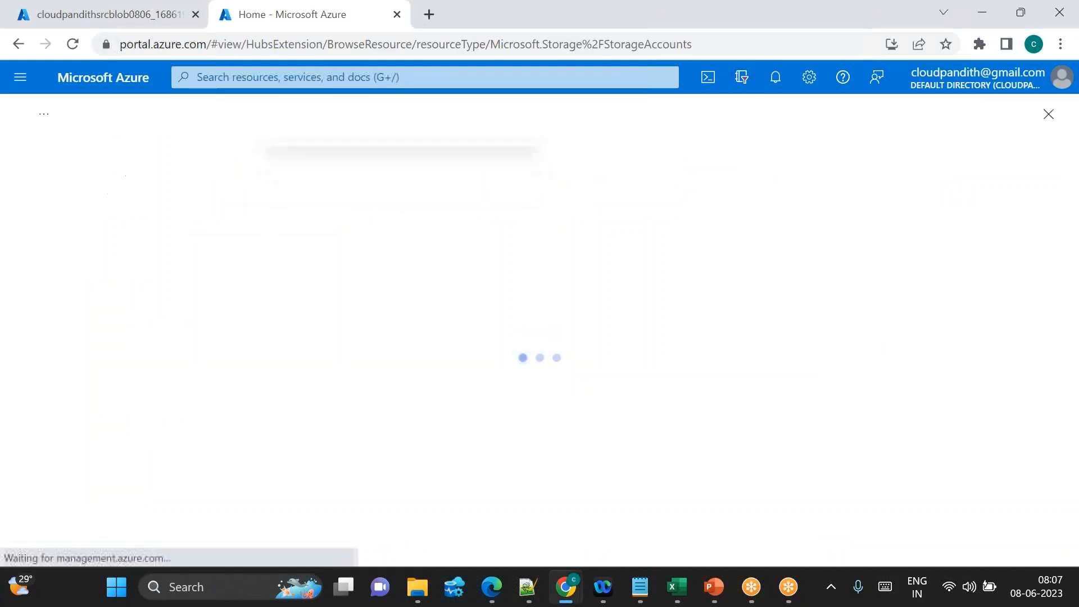
{"action": "left_click", "coordinate": [39, 187]}
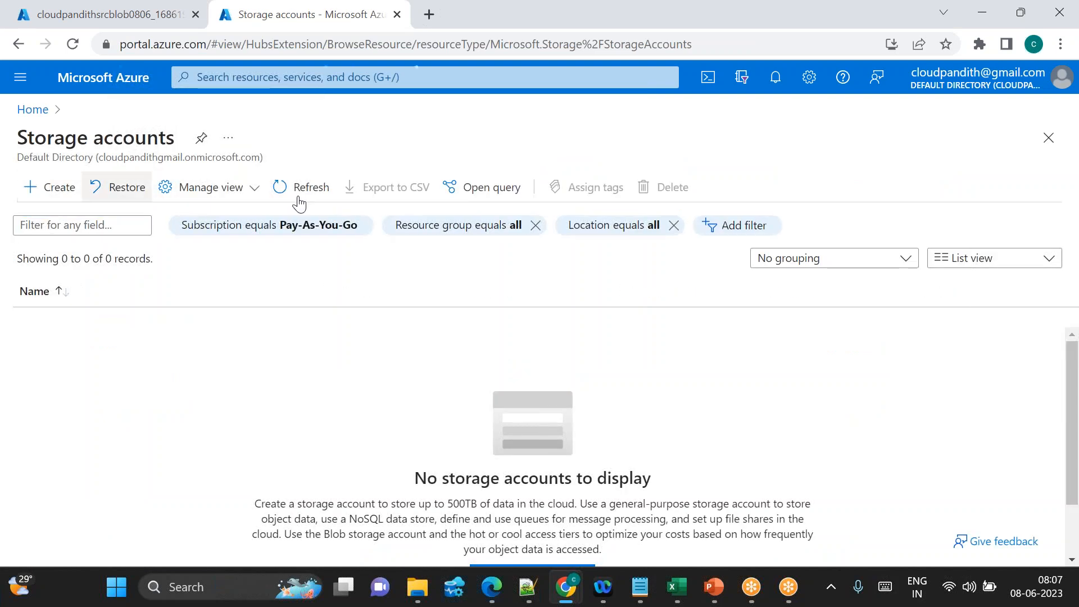
{"action": "left_click", "coordinate": [39, 187]}
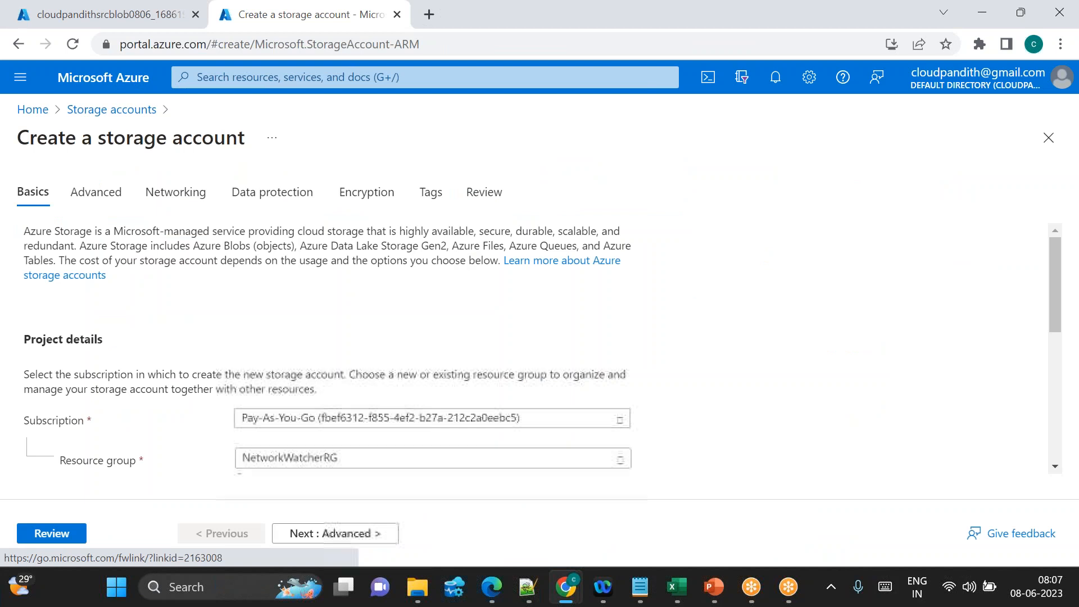
Step: Assign the new storage account to the cloudpandith-rg resource group and name it cloudpandithsinkblob0806
{"action": "scroll", "coordinate": [362, 291], "scroll_direction": "down", "scroll_amount": 3}
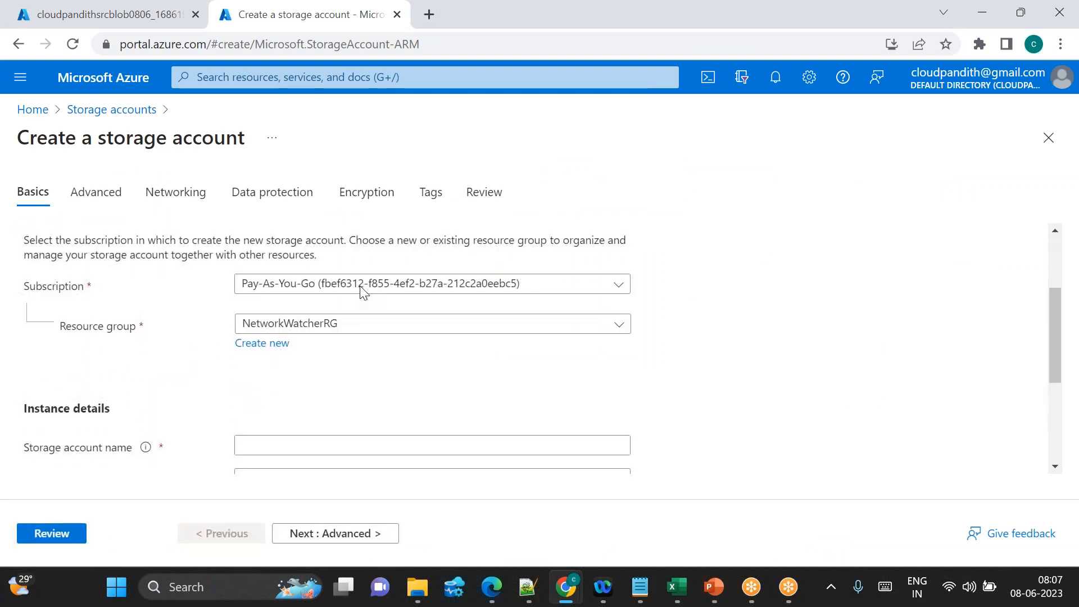
{"action": "left_click", "coordinate": [305, 327]}
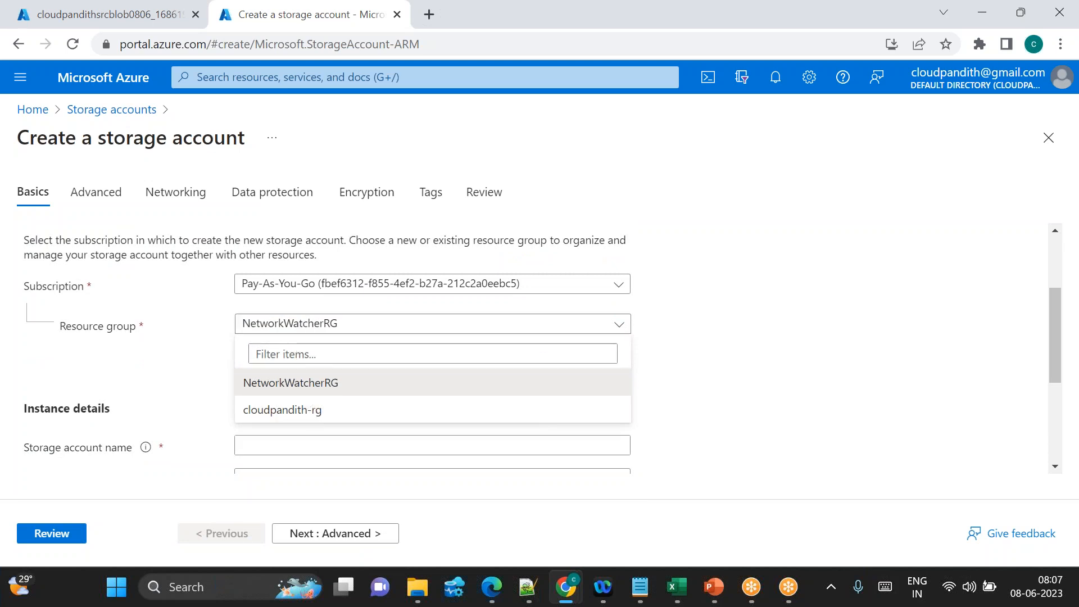
{"action": "left_click", "coordinate": [305, 415]}
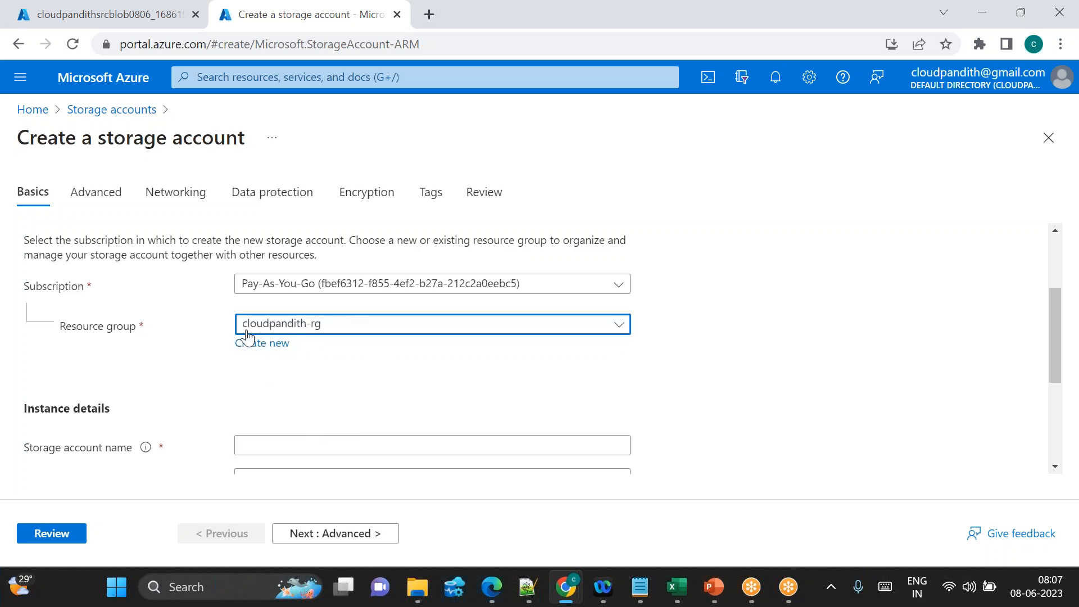
{"action": "scroll", "coordinate": [361, 368], "scroll_direction": "down", "scroll_amount": 3}
{"action": "left_click", "coordinate": [255, 295]}
{"action": "type", "text": "cloudpandithsinkblob"}
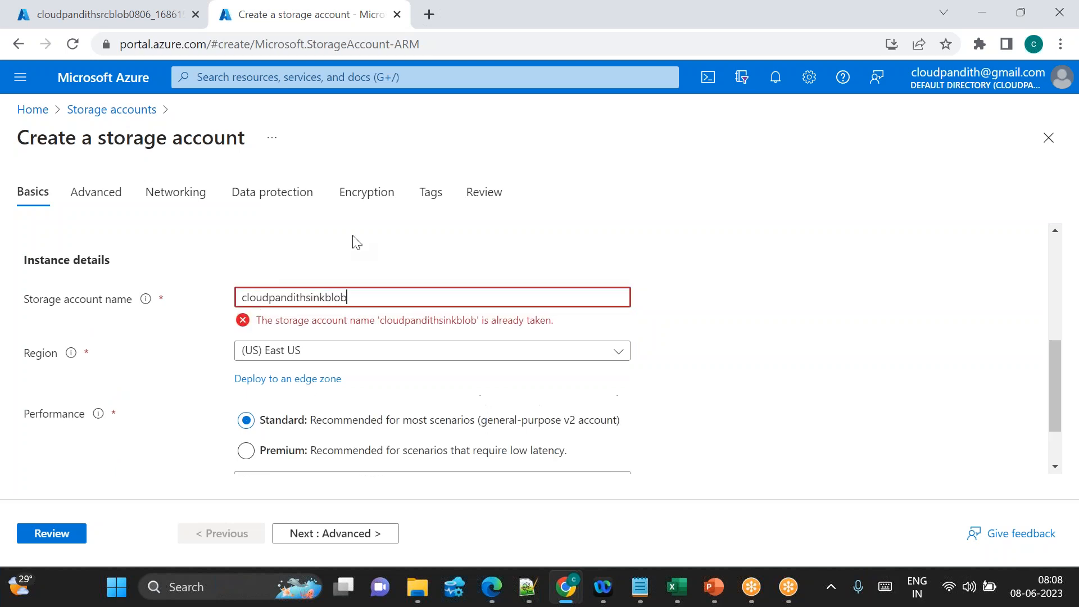
{"action": "type", "text": "0806"}
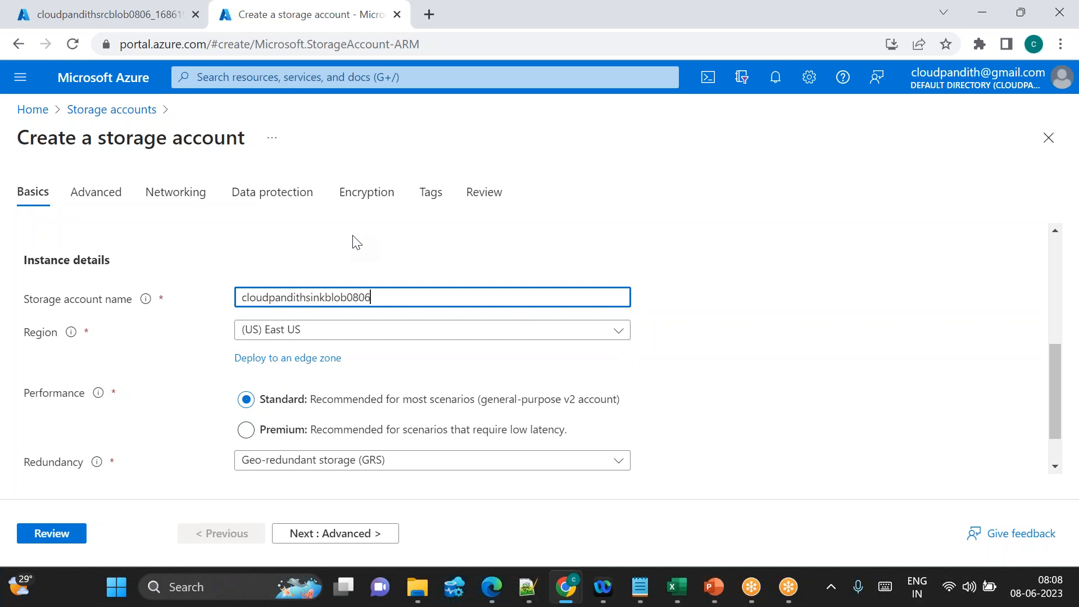
{"action": "left_click", "coordinate": [378, 241]}
{"action": "scroll", "coordinate": [378, 242], "scroll_direction": "down", "scroll_amount": 1}
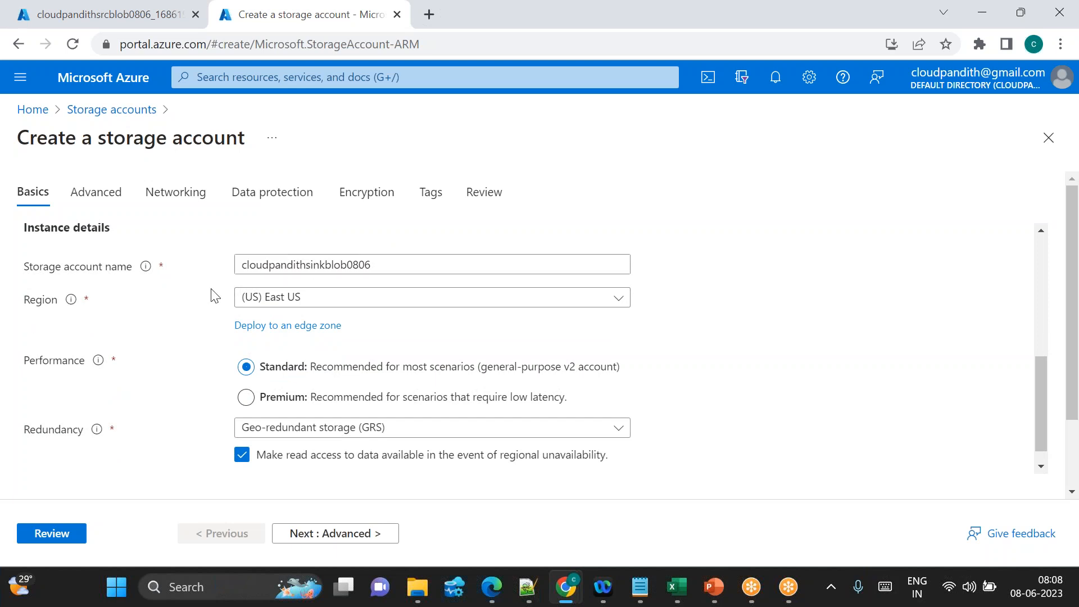
Step: Try Canada East and West US 3 as the region for the sink storage account
{"action": "left_click", "coordinate": [272, 306]}
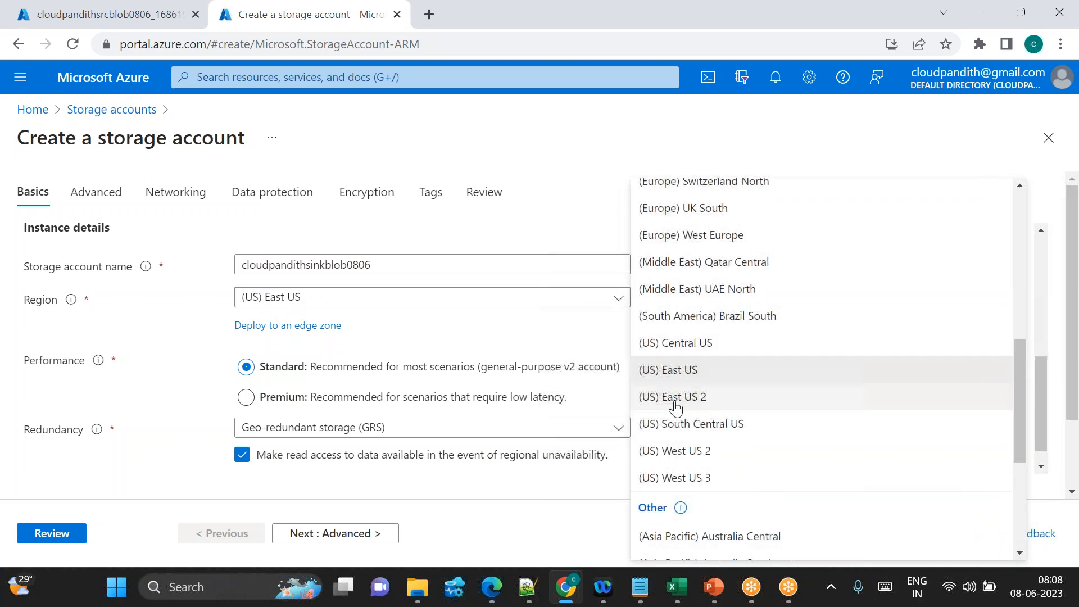
{"action": "scroll", "coordinate": [704, 405], "scroll_direction": "down", "scroll_amount": 5}
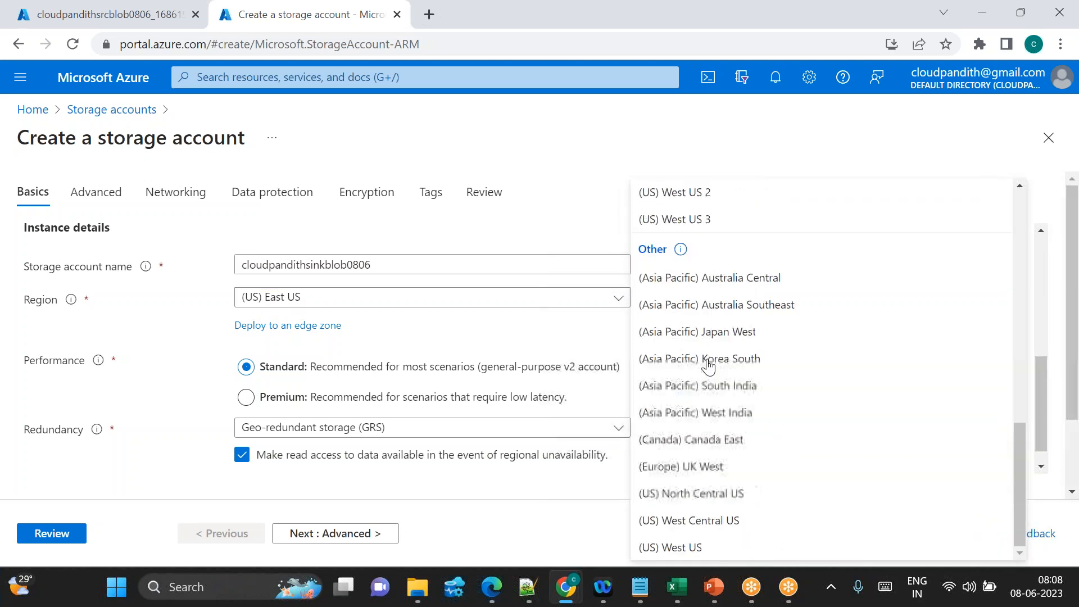
{"action": "left_click", "coordinate": [703, 444]}
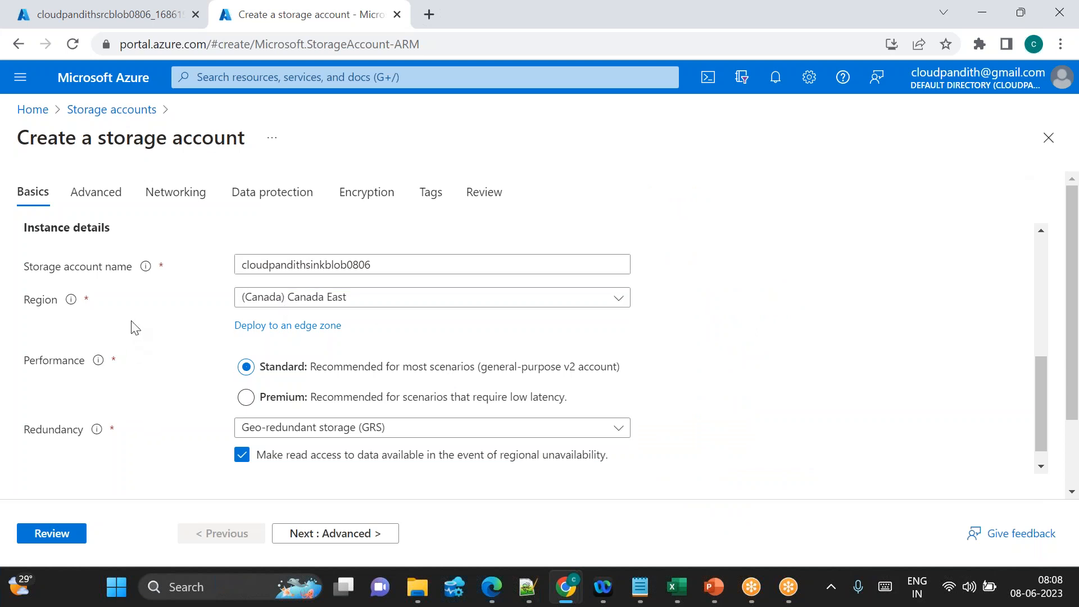
{"action": "left_click", "coordinate": [302, 298]}
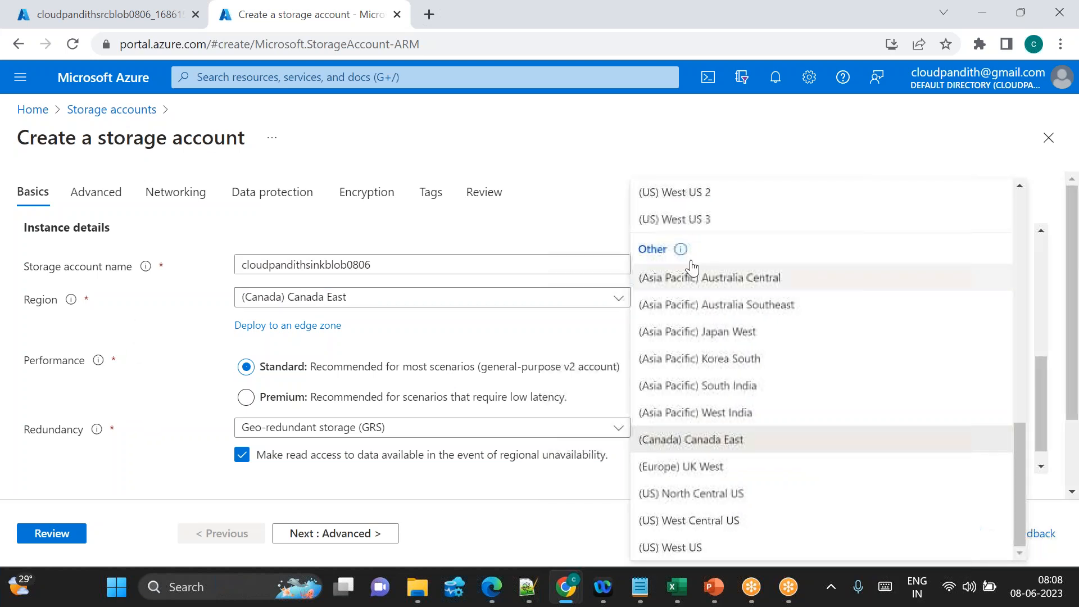
{"action": "left_click", "coordinate": [699, 217]}
Step: Set the sink storage account's region to (Asia Pacific) Japan West and deploy the account
{"action": "left_click", "coordinate": [305, 298]}
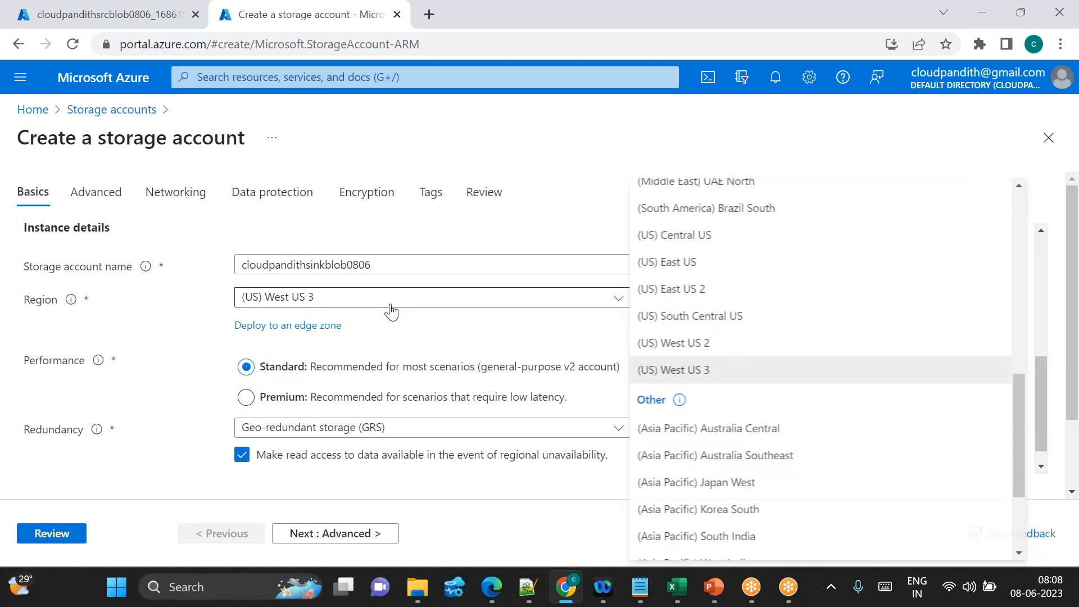
{"action": "scroll", "coordinate": [691, 514], "scroll_direction": "down", "scroll_amount": 3}
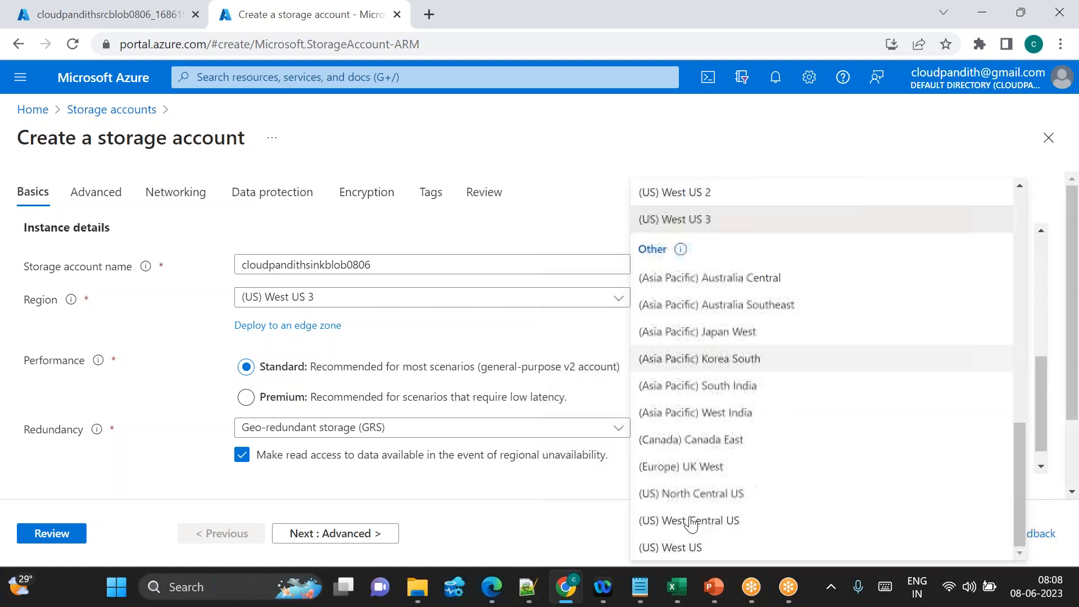
{"action": "left_click", "coordinate": [702, 331]}
{"action": "left_click", "coordinate": [150, 339]}
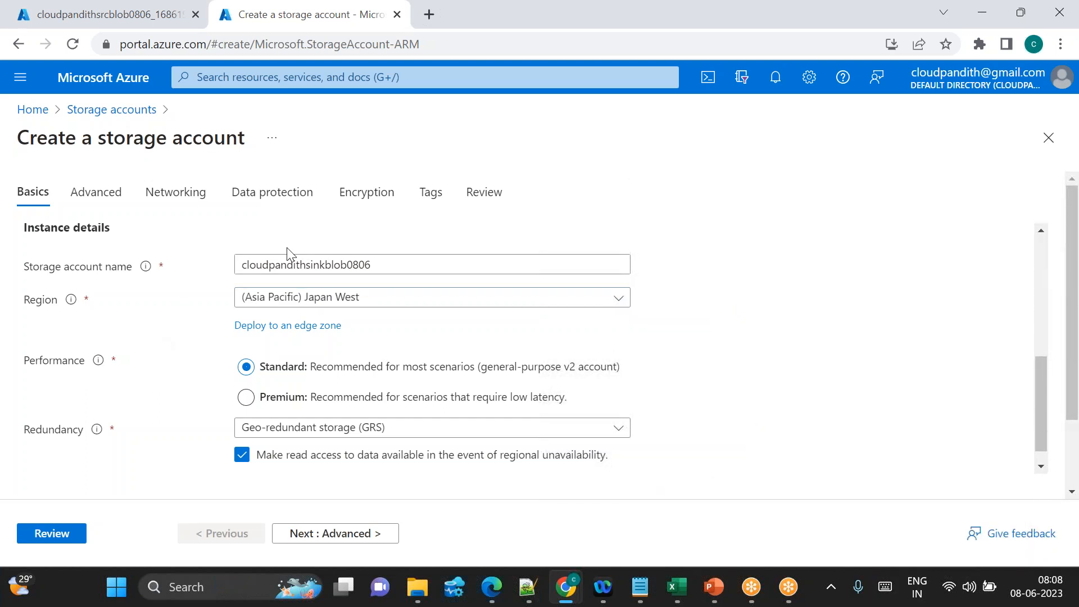
{"action": "left_click", "coordinate": [52, 534]}
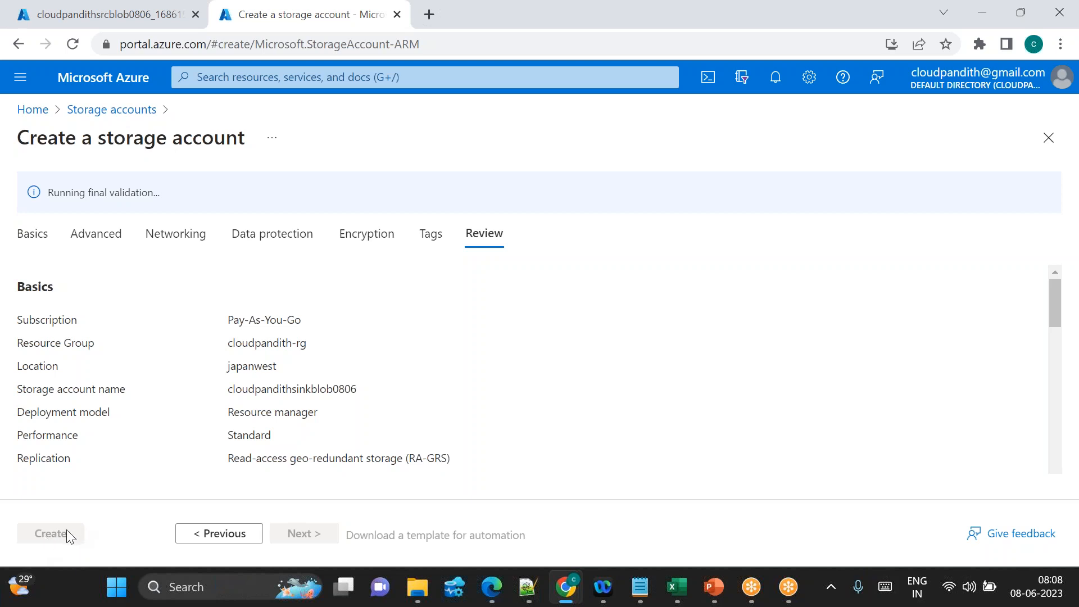
{"action": "left_click", "coordinate": [45, 534]}
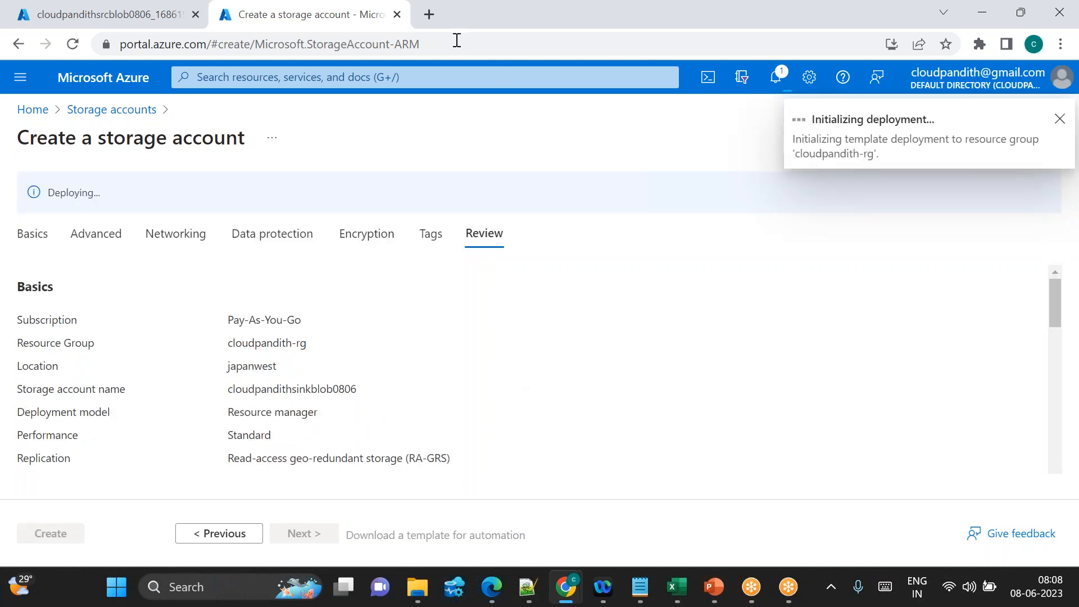
Step: Open the Azure portal home page in another new browser tab and search the portal for "synapse"
{"action": "left_click", "coordinate": [430, 21]}
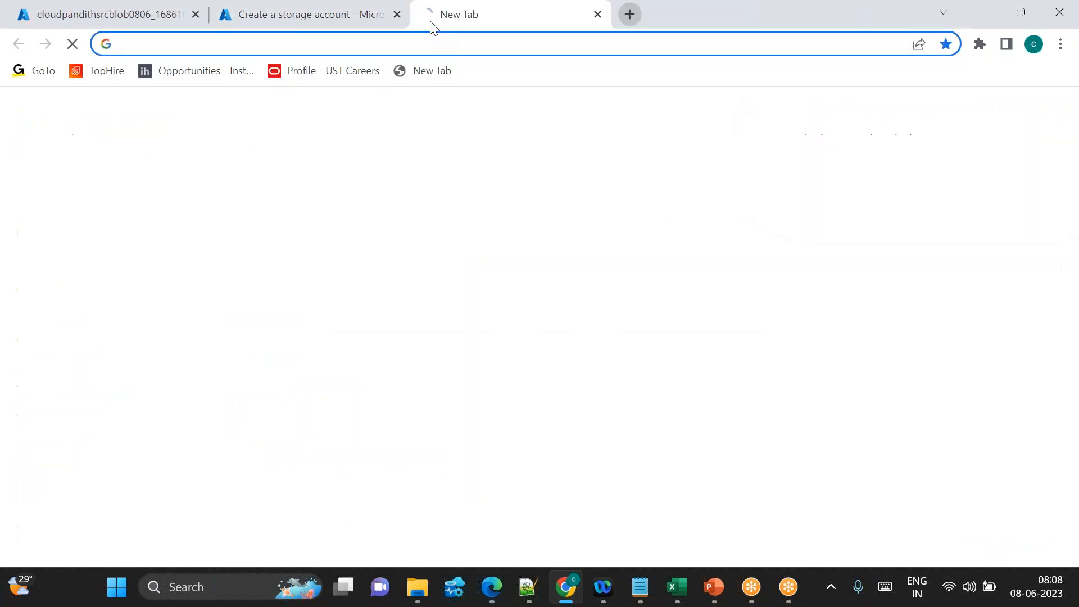
{"action": "type", "text": "p"}
{"action": "key", "text": "Return"}
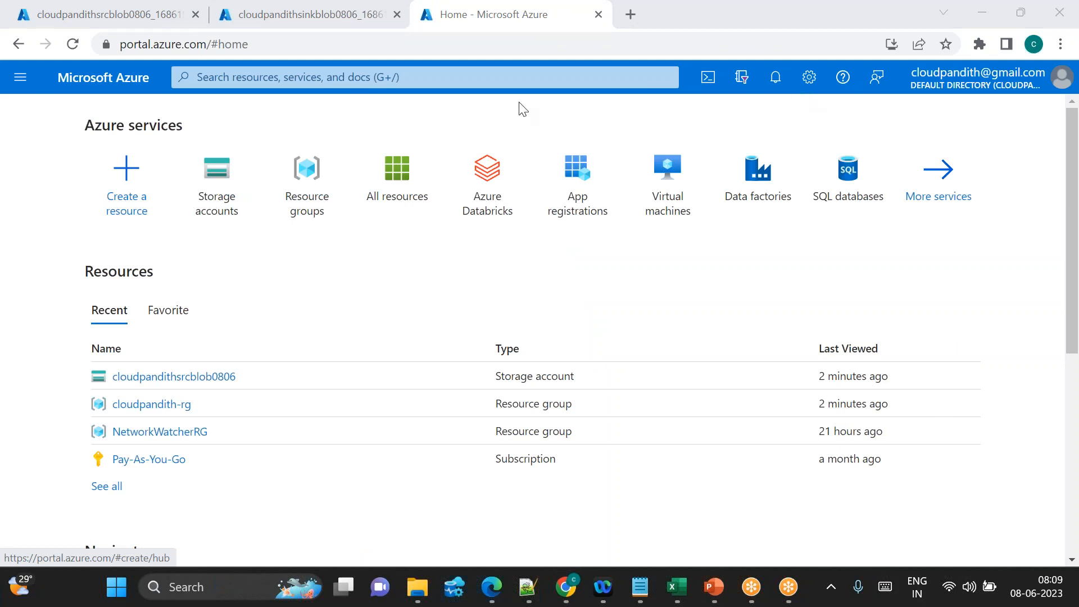
{"action": "left_click", "coordinate": [519, 76]}
{"action": "type", "text": "synapse"}
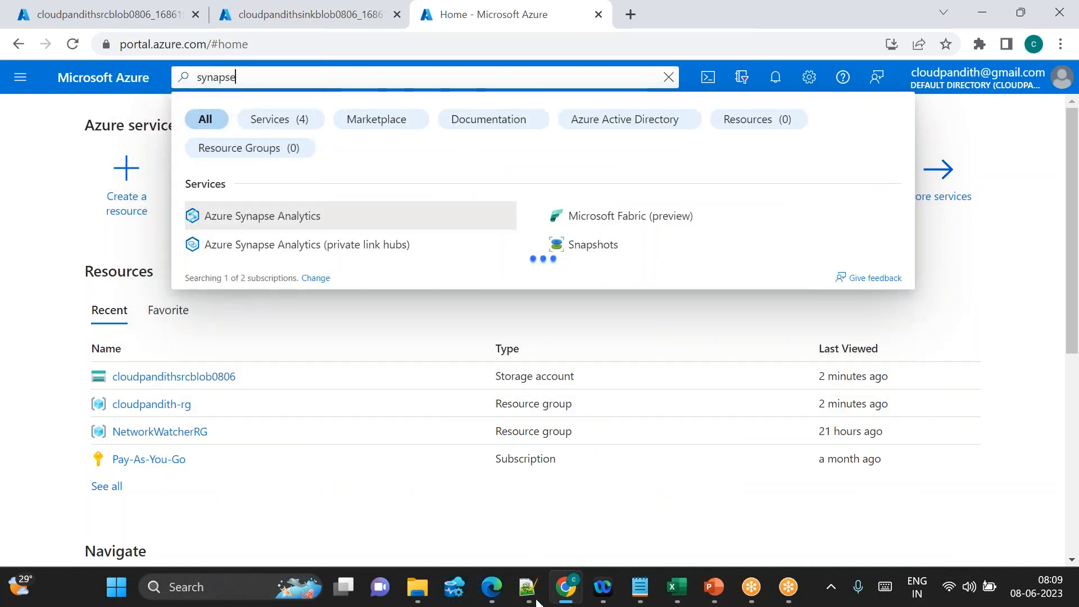
Step: Review the blob copy scenarios in Notepad and open the Azure Synapse Analytics service in the Azure portal
{"action": "mouse_move", "coordinate": [640, 587]}
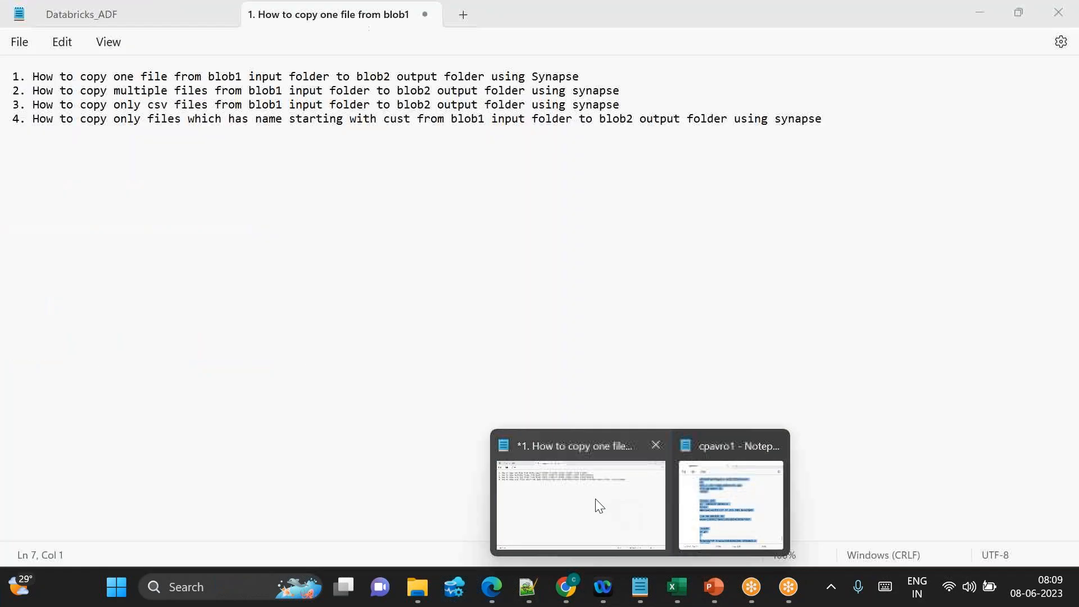
{"action": "left_click", "coordinate": [594, 502]}
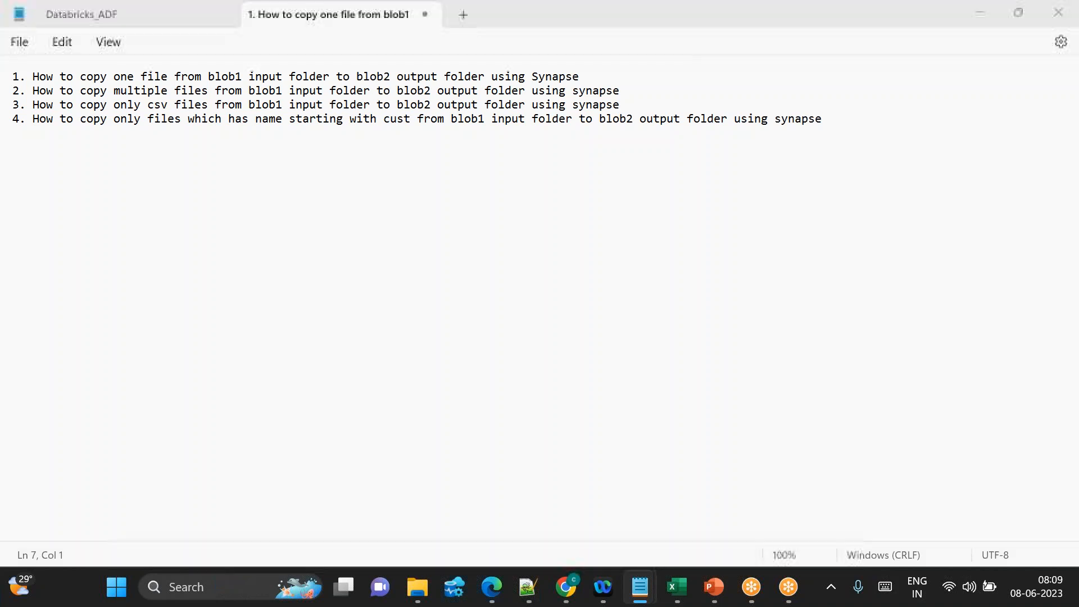
{"action": "key", "text": "alt+Tab"}
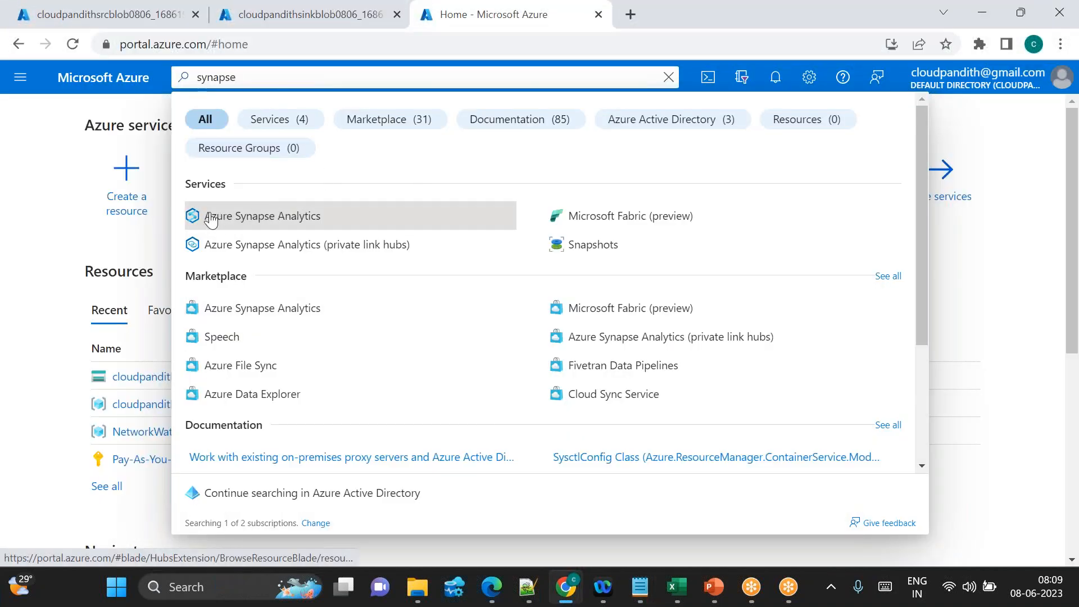
{"action": "left_click", "coordinate": [279, 225]}
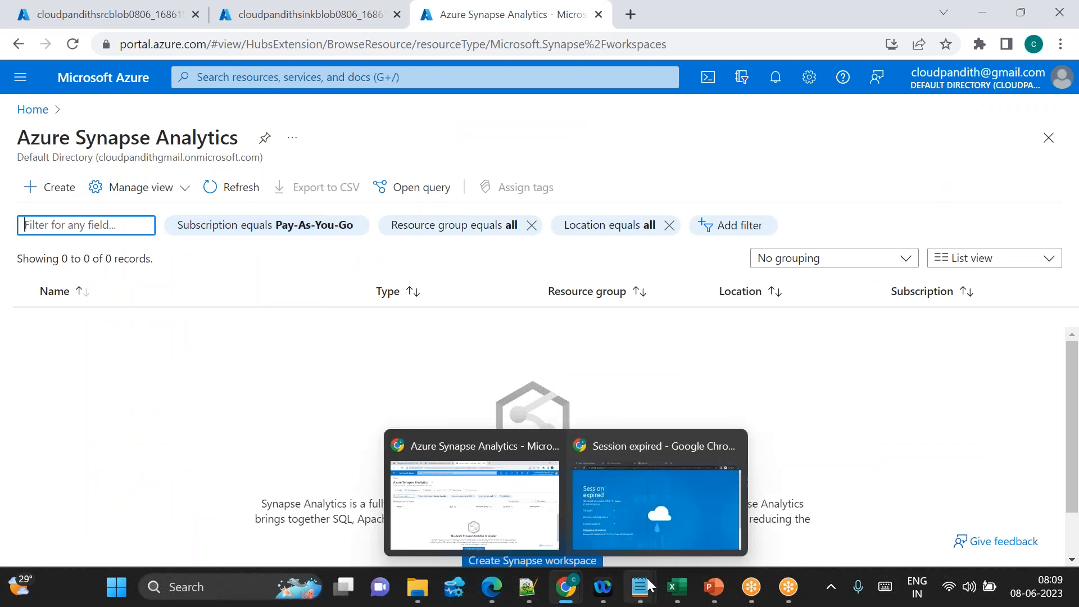
Step: Switch to the Notepad++ notes and add the heading "Searched ---> storage account ---> create" at the end of the file
{"action": "left_click", "coordinate": [533, 599]}
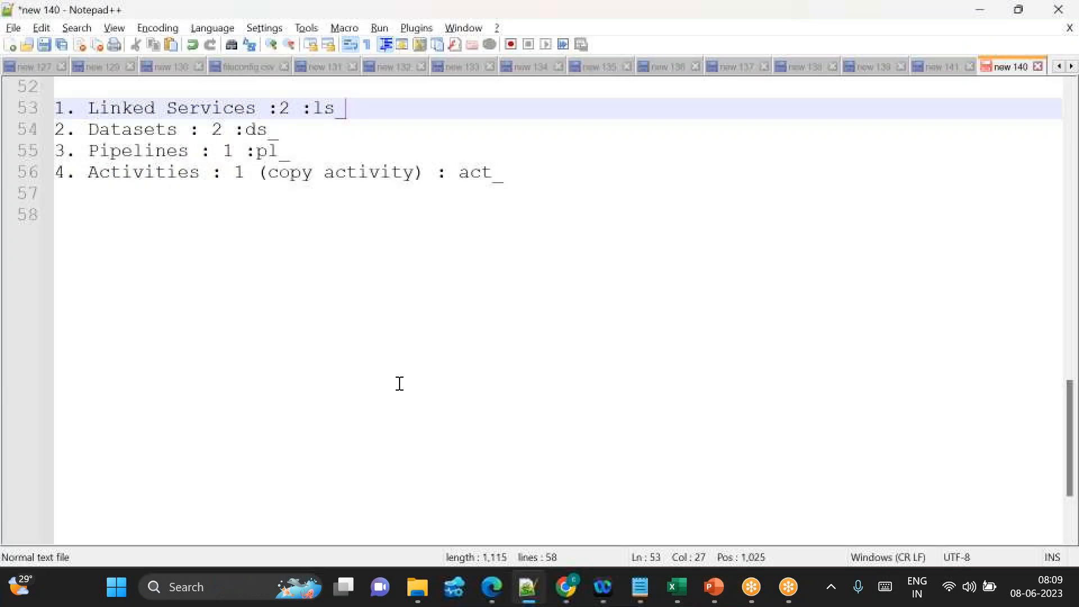
{"action": "left_click", "coordinate": [274, 301]}
{"action": "key", "text": "ctrl+a"}
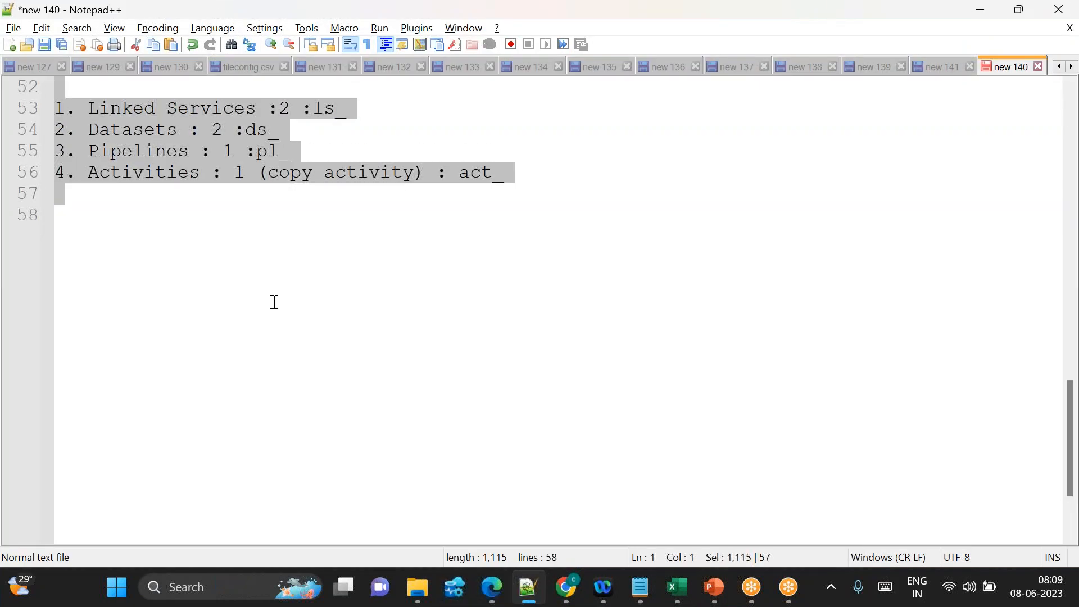
{"action": "left_click", "coordinate": [274, 302]}
{"action": "scroll", "coordinate": [275, 302], "scroll_direction": "down", "scroll_amount": 2}
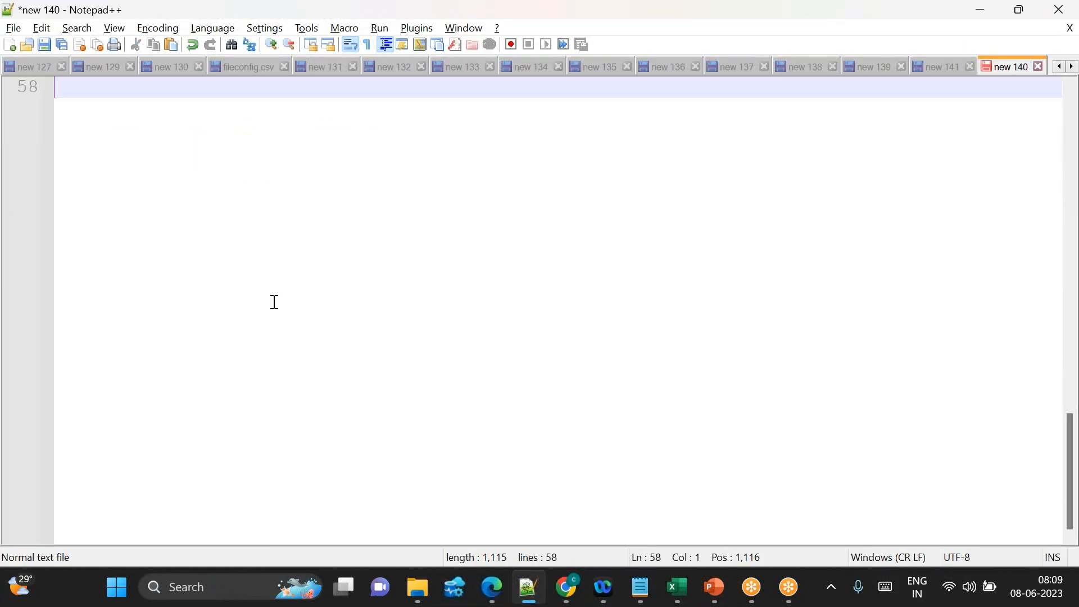
{"action": "type", "text": "Serach"}
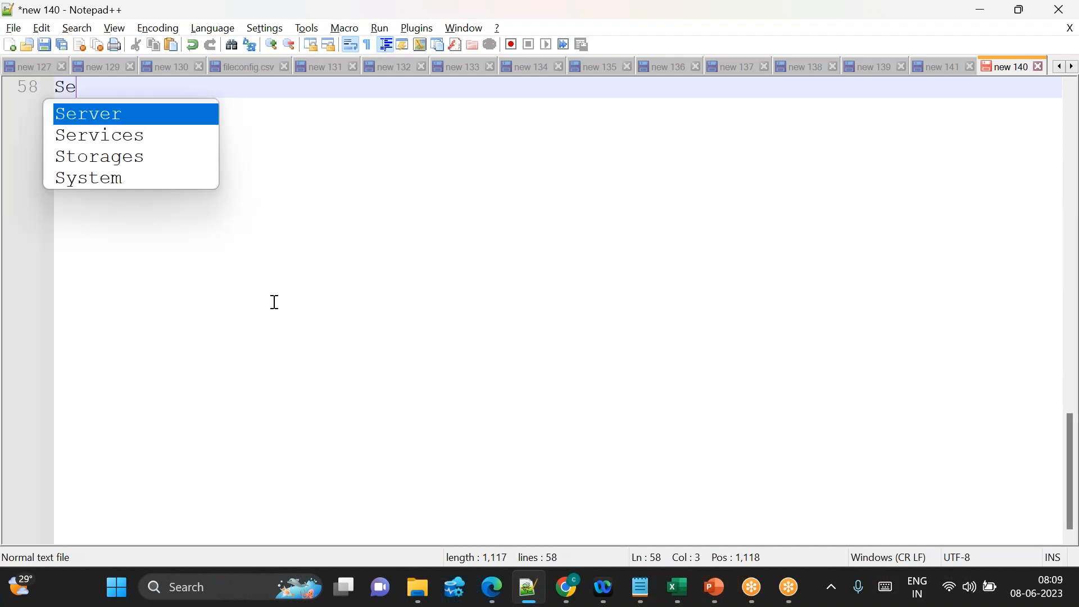
{"action": "key", "text": "BackSpace"}
{"action": "key", "text": "BackSpace"}
{"action": "key", "text": "BackSpace"}
{"action": "key", "text": "BackSpace"}
{"action": "key", "text": "BackSpace"}
{"action": "type", "text": "arched "}
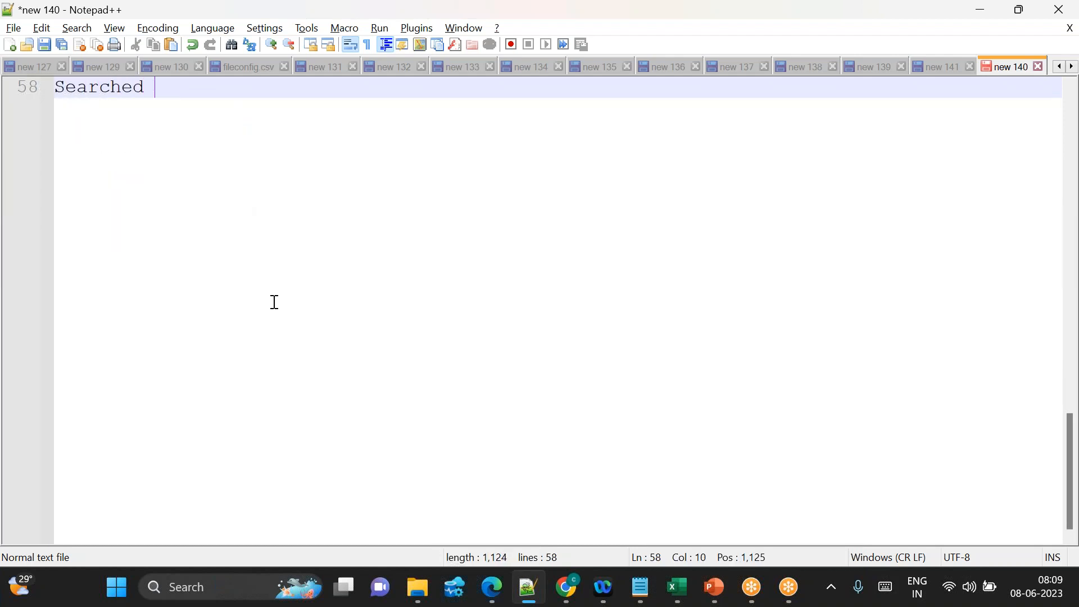
{"action": "type", "text": "---> storage accou"}
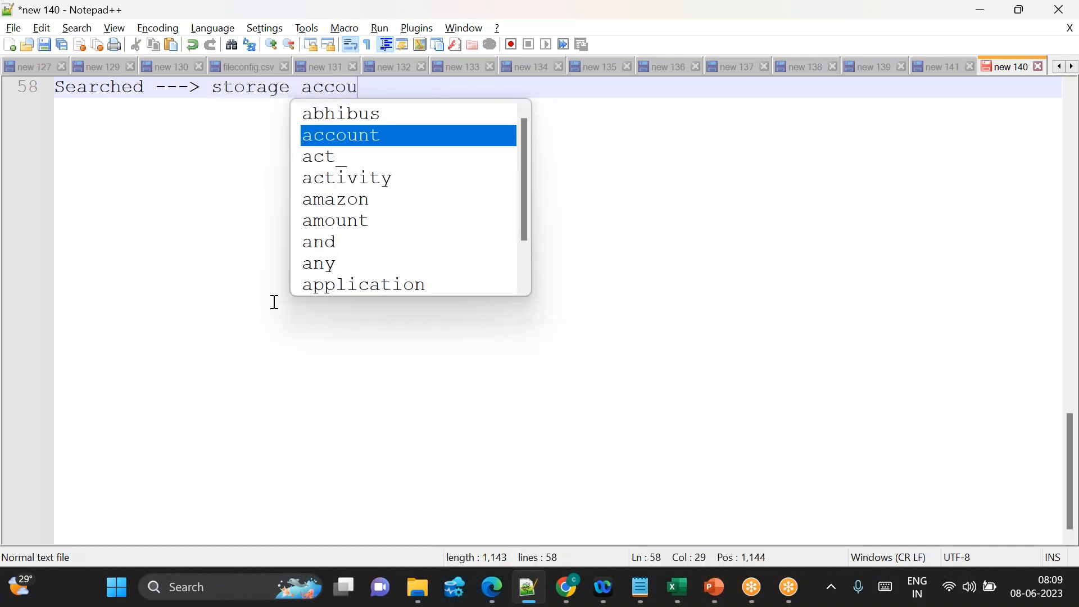
{"action": "type", "text": "nt ---> "}
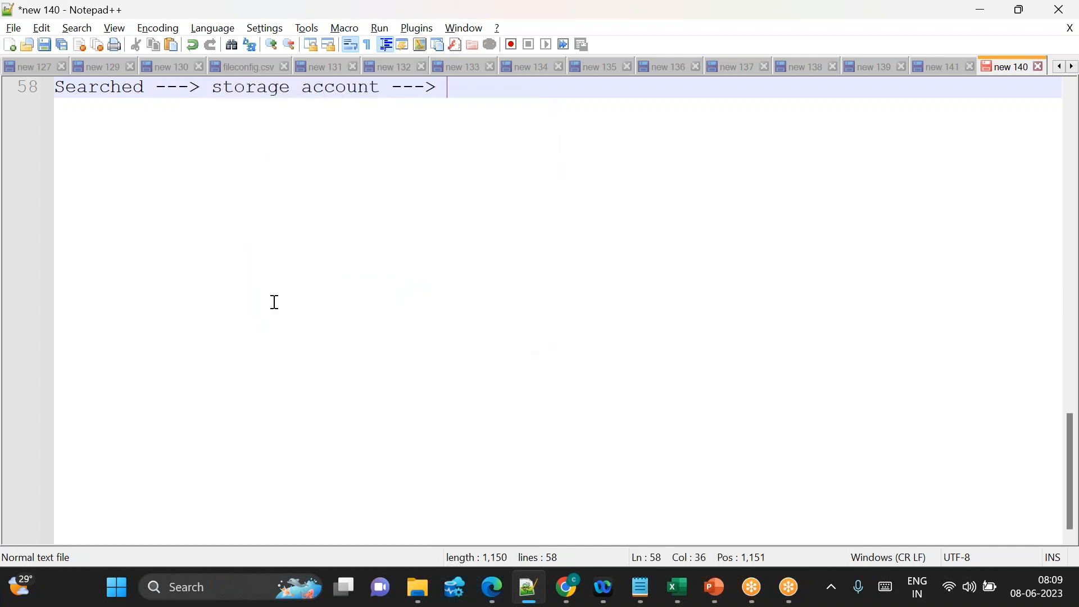
{"action": "type", "text": "create"}
{"action": "key", "text": "Return"}
{"action": "key", "text": "Return"}
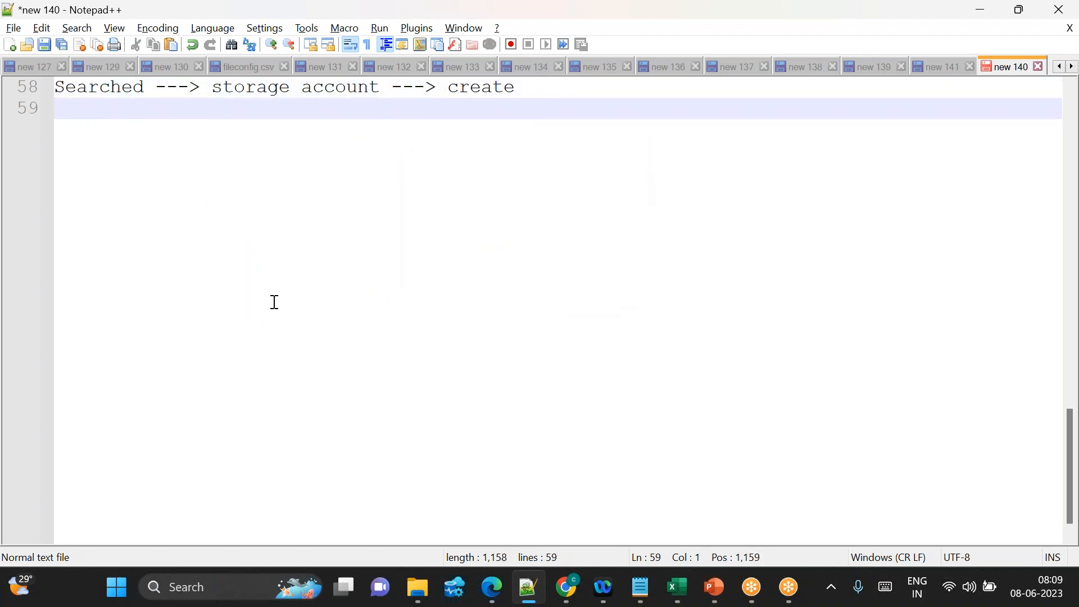
Step: List the required fields under the heading: 1. Subscription, 2. Resource Group Name, 3. Storage Name, 4. Region
{"action": "type", "text": "1. Subscription"}
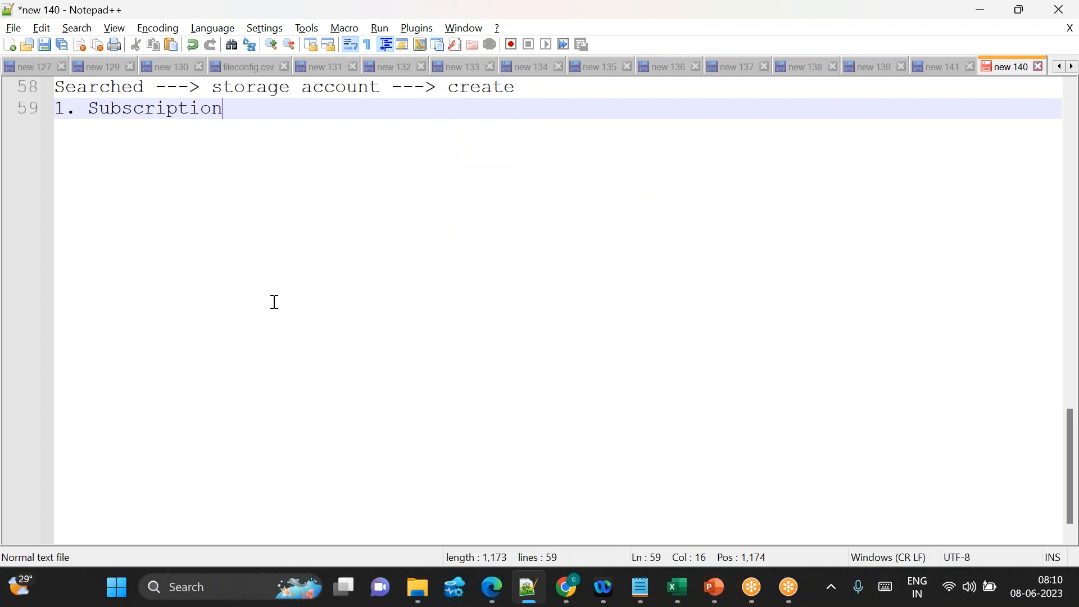
{"action": "key", "text": "Return"}
{"action": "type", "text": "2. R"}
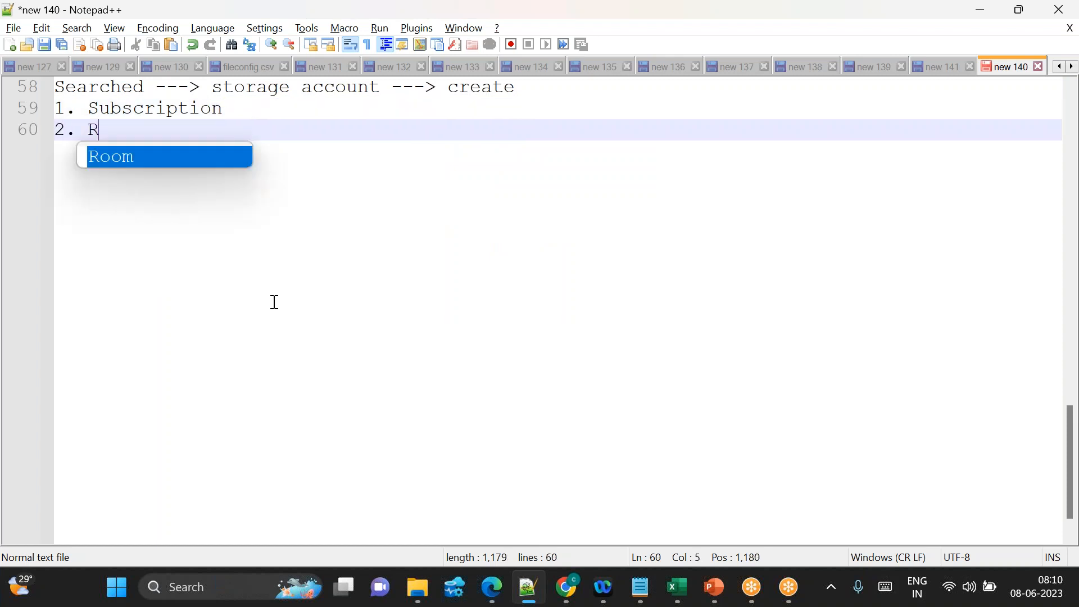
{"action": "type", "text": "esource Group Name"}
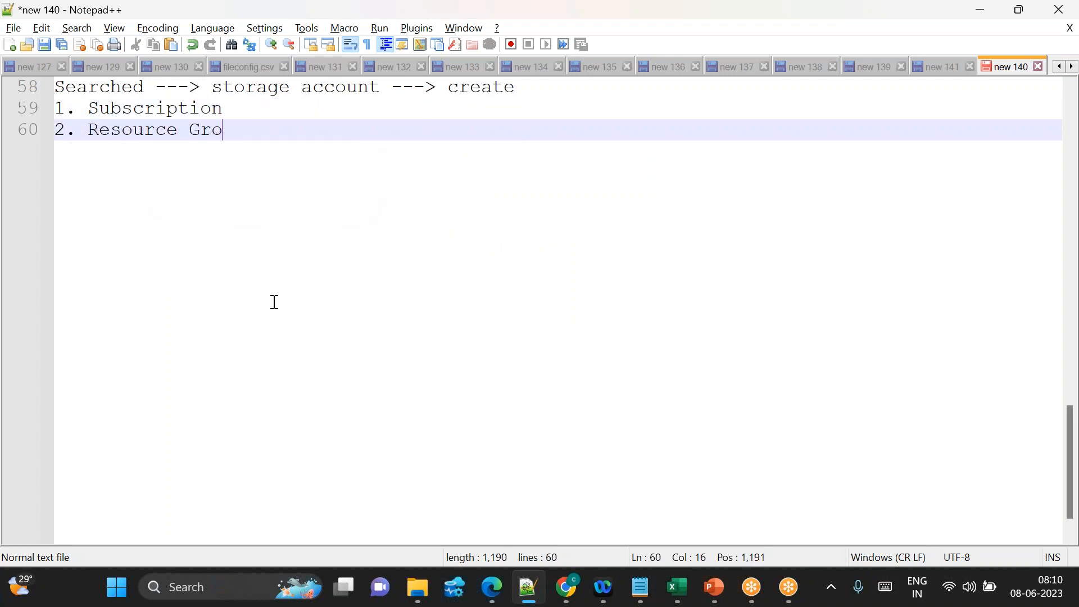
{"action": "key", "text": "Return"}
{"action": "type", "text": "3."}
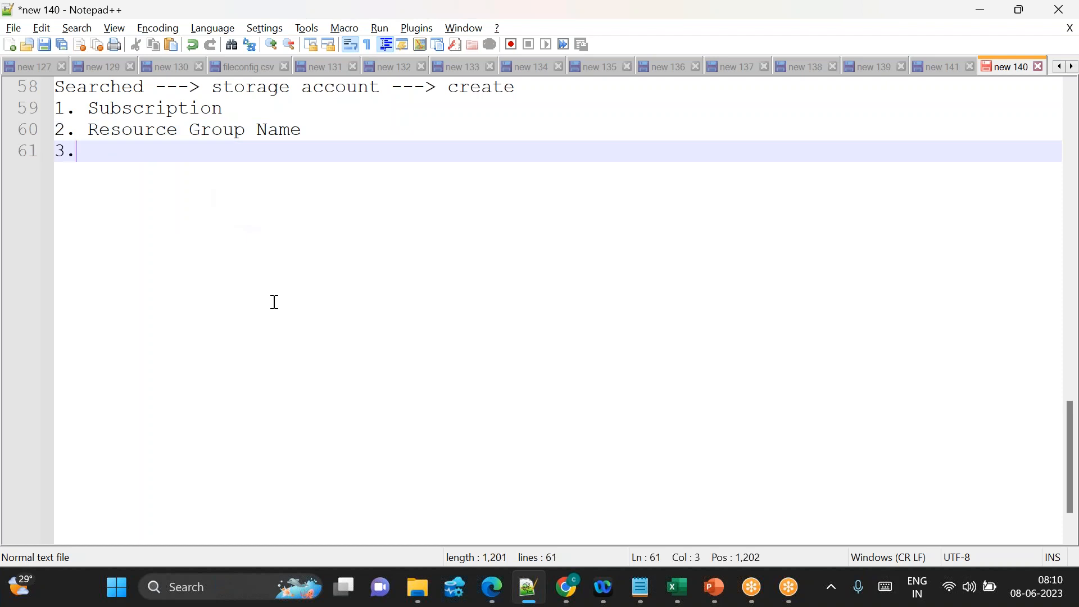
{"action": "type", "text": " Stora"}
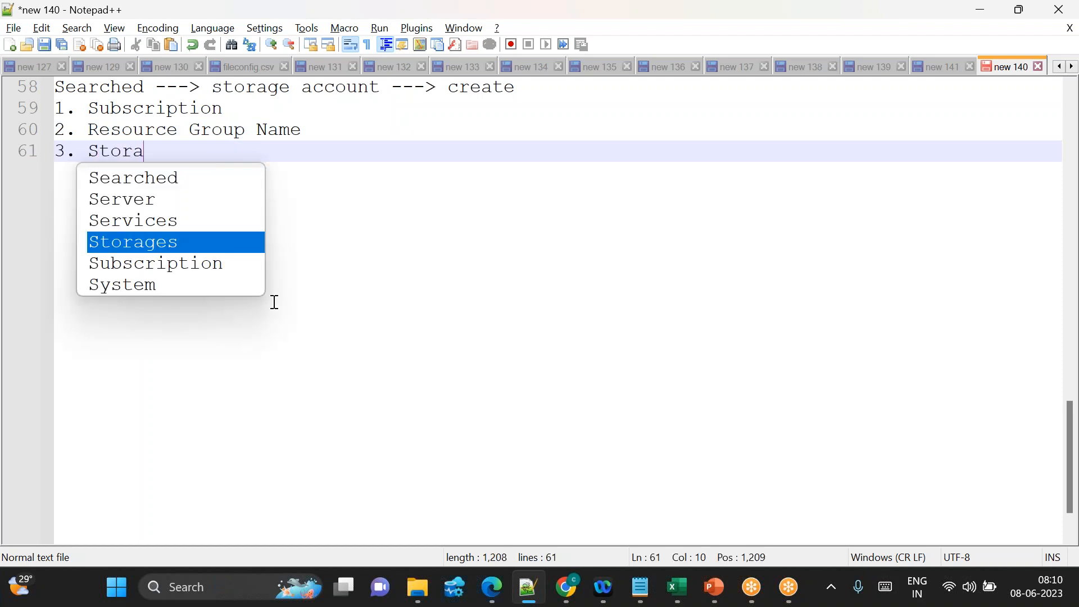
{"action": "type", "text": "ge Name"}
{"action": "key", "text": "Return"}
{"action": "type", "text": "4. Region"}
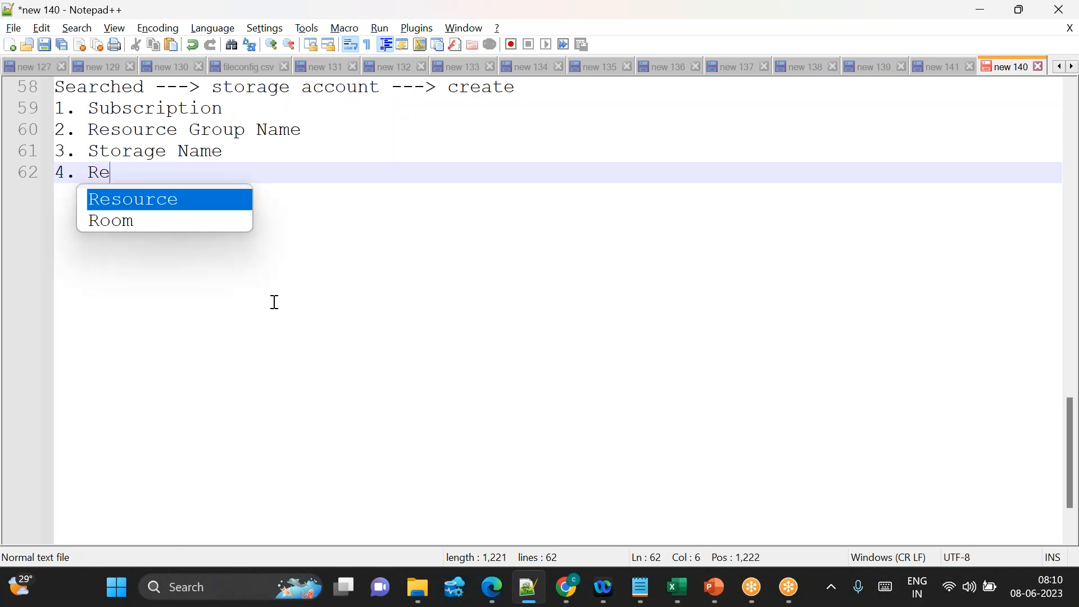
{"action": "key", "text": "Return"}
{"action": "key", "text": "Return"}
Step: Duplicate the whole storage account block a few lines below the original
{"action": "left_click_drag", "start_coordinate": [188, 185], "coordinate": [55, 87]}
{"action": "key", "text": "ctrl+c"}
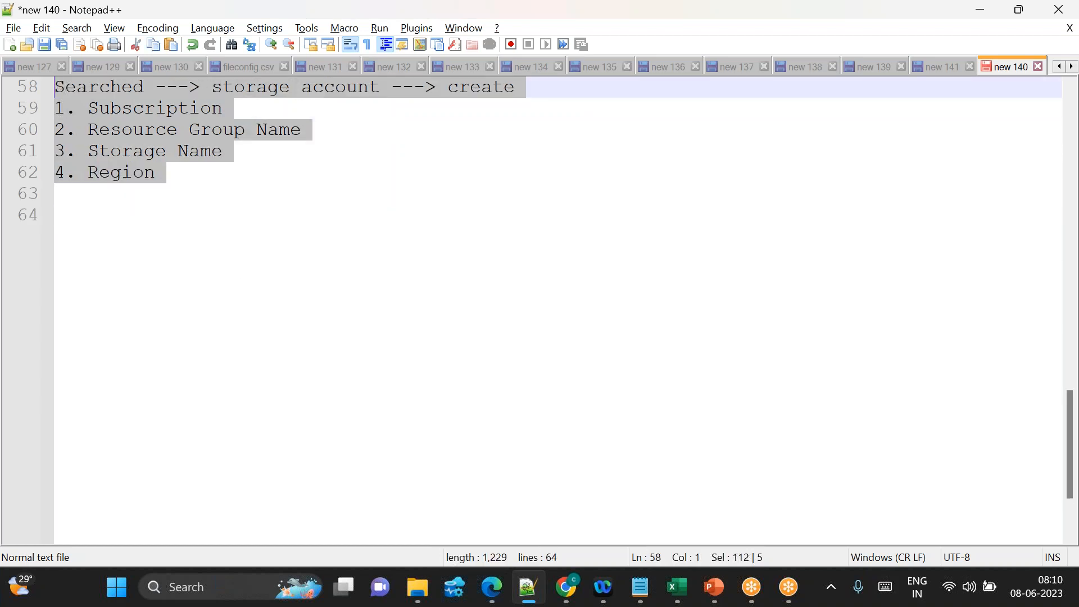
{"action": "left_click", "coordinate": [168, 180]}
{"action": "key", "text": "Return"}
{"action": "key", "text": "Return"}
{"action": "key", "text": "Return"}
{"action": "key", "text": "ctrl+v"}
Step: Add a third copy of the storage account block and change the service in its heading to Data Factory
{"action": "left_click_drag", "start_coordinate": [200, 320], "coordinate": [54, 236]}
{"action": "key", "text": "ctrl+c"}
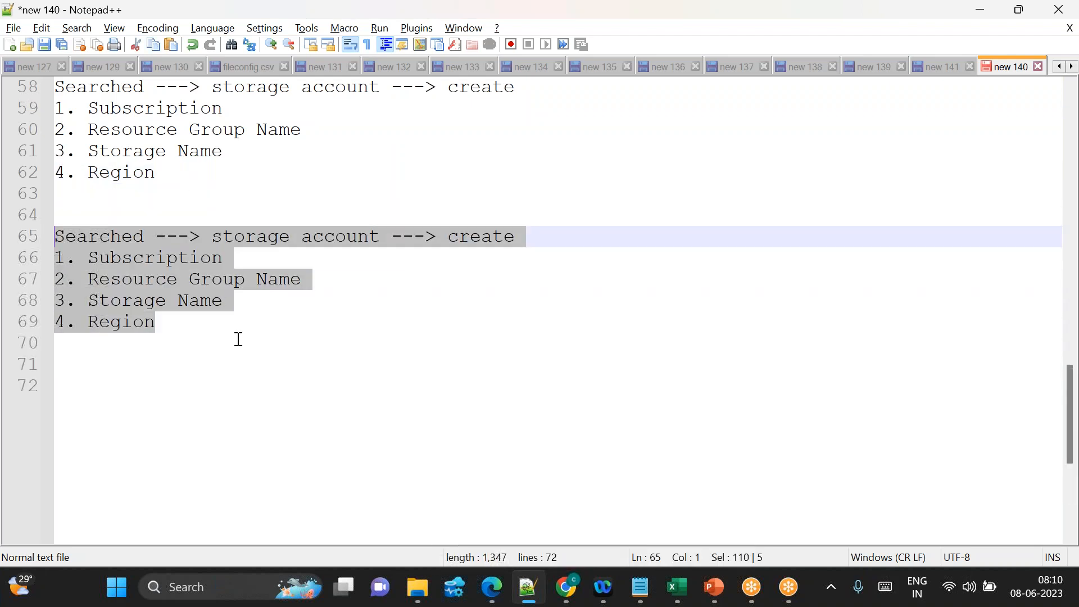
{"action": "left_click", "coordinate": [177, 317]}
{"action": "key", "text": "Return"}
{"action": "key", "text": "Return"}
{"action": "key", "text": "ctrl+v"}
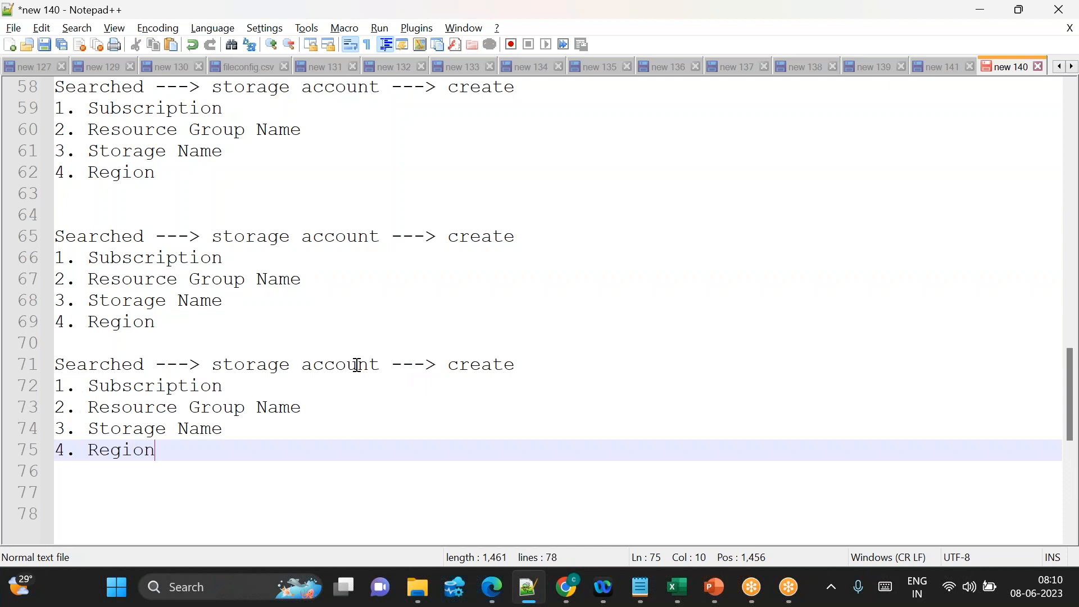
{"action": "left_click_drag", "start_coordinate": [216, 365], "coordinate": [392, 363]}
{"action": "key", "text": "BackSpace"}
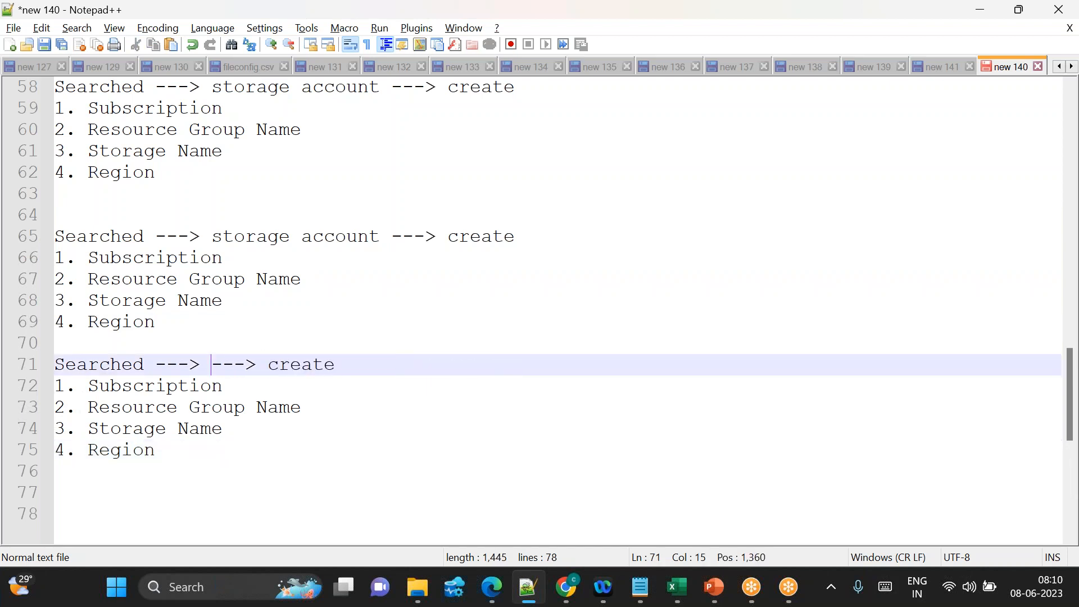
{"action": "type", "text": "Data Fact"}
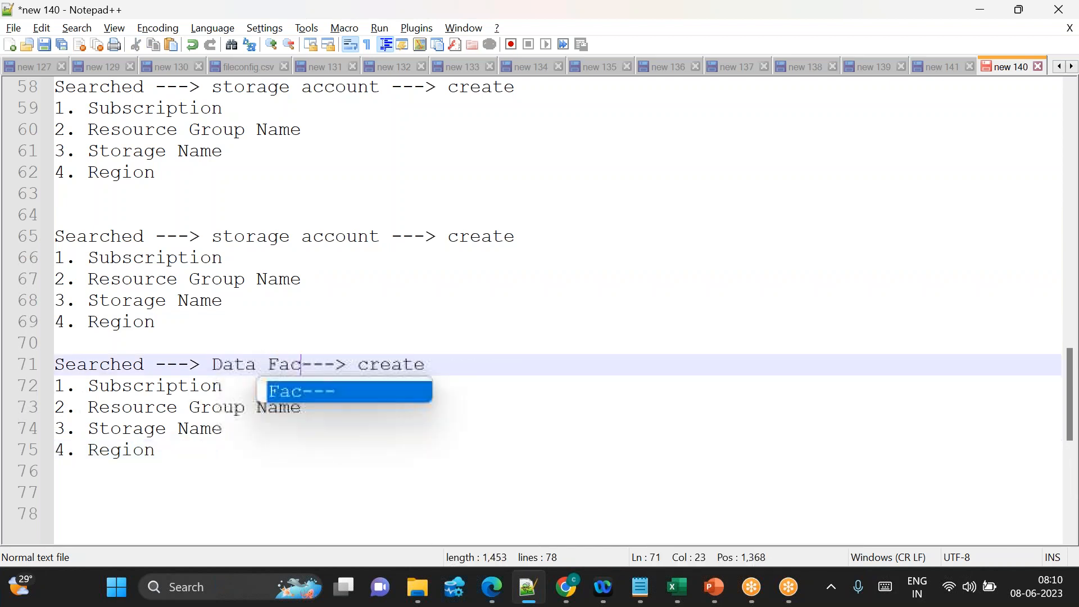
{"action": "type", "text": "ory"}
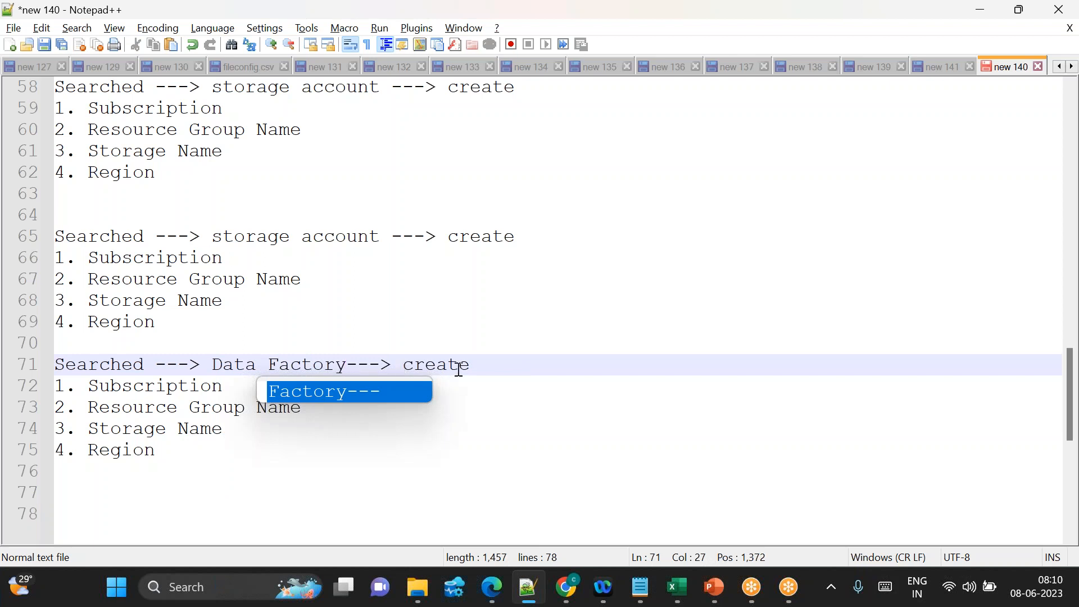
Step: Change item 3 of the Data Factory block to "ADF Name"
{"action": "left_click", "coordinate": [120, 385]}
{"action": "left_click_drag", "start_coordinate": [120, 386], "coordinate": [178, 387]}
{"action": "left_click_drag", "start_coordinate": [111, 406], "coordinate": [156, 407]}
{"action": "left_click", "coordinate": [125, 429]}
{"action": "double_click", "coordinate": [126, 429]}
{"action": "key", "text": "BackSpace"}
{"action": "type", "text": "AD"}
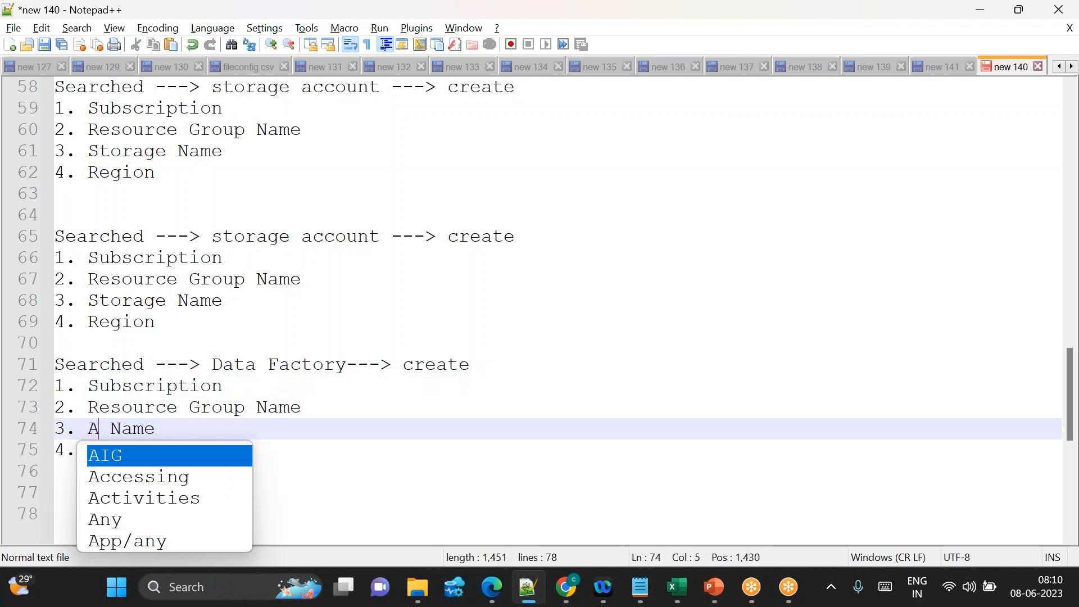
{"action": "type", "text": "F"}
Step: Duplicate the Data Factory block below itself, setting the copy's heading service to Databricks and item 3 to "Databricks Name"
{"action": "left_click_drag", "start_coordinate": [180, 455], "coordinate": [55, 364]}
{"action": "key", "text": "ctrl+c"}
{"action": "left_click", "coordinate": [184, 458]}
{"action": "key", "text": "Return"}
{"action": "key", "text": "Return"}
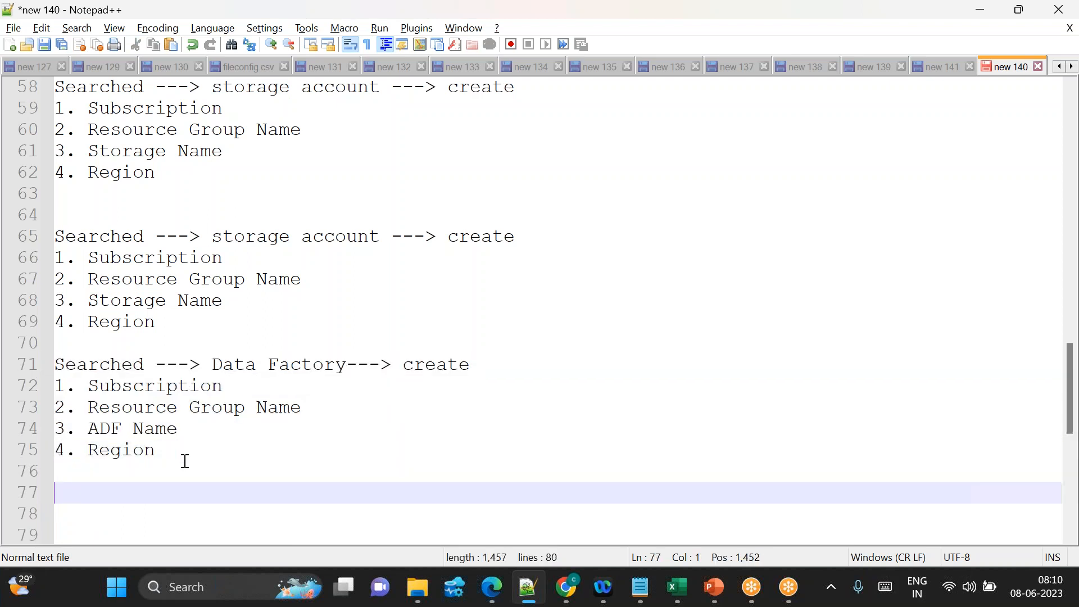
{"action": "key", "text": "ctrl+v"}
{"action": "left_click_drag", "start_coordinate": [213, 429], "coordinate": [347, 428]}
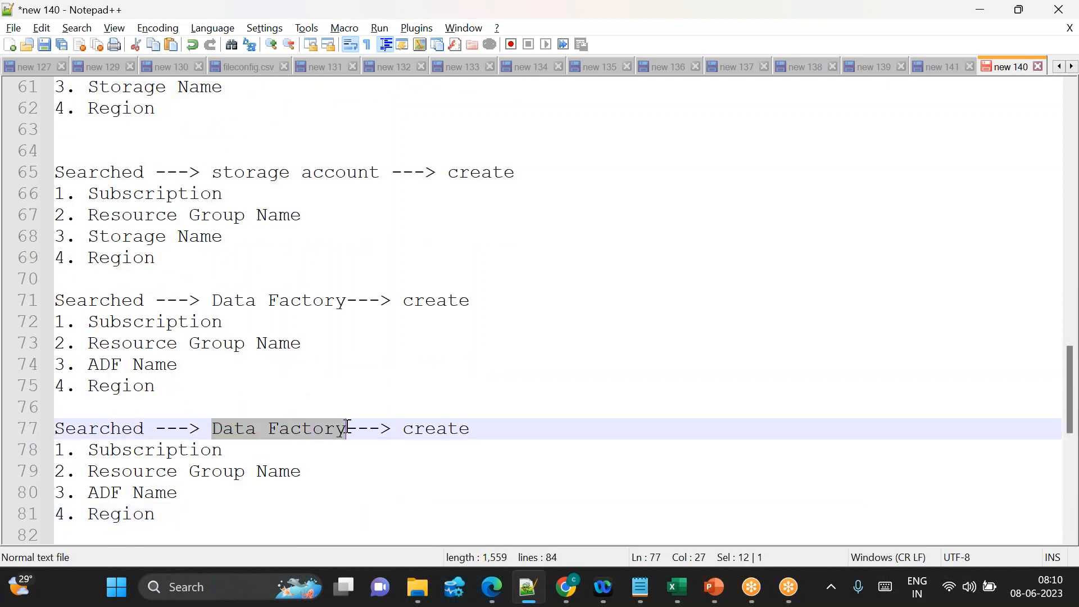
{"action": "type", "text": "Databricks"}
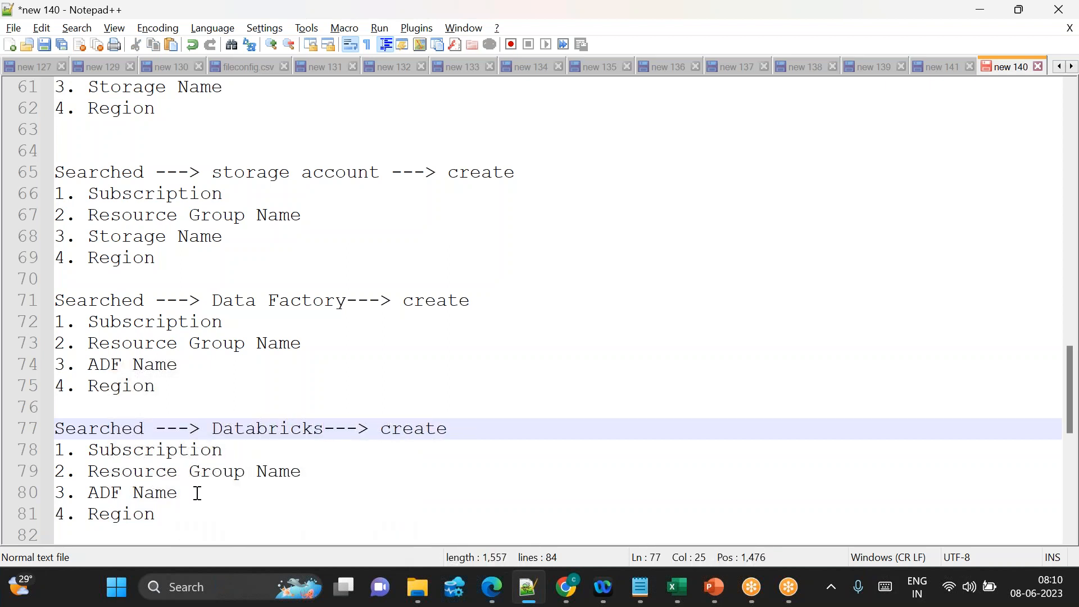
{"action": "double_click", "coordinate": [115, 492]}
{"action": "type", "text": "Databricks"}
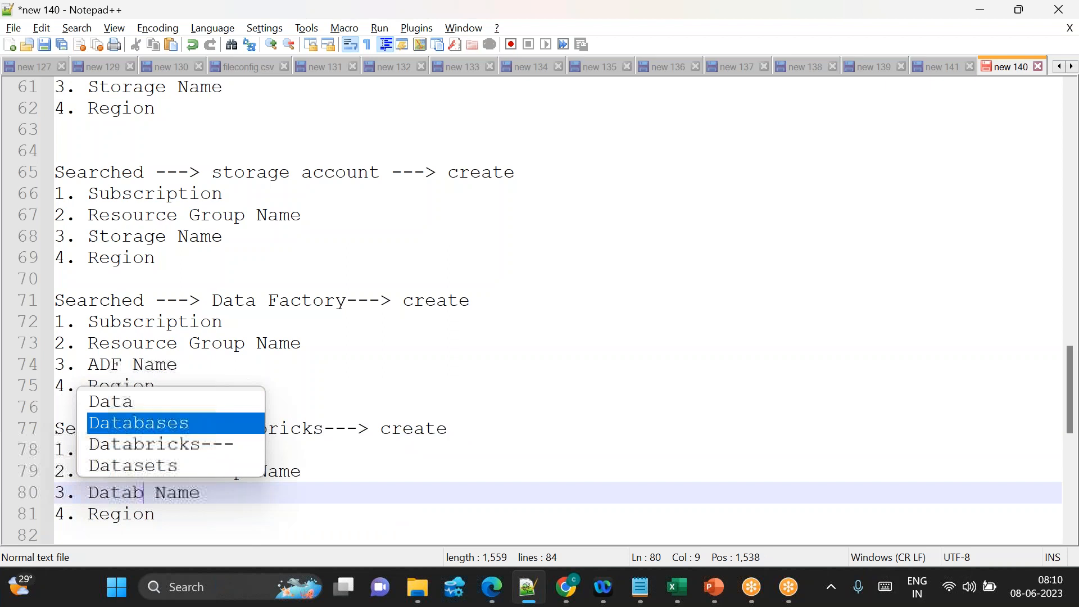
Step: Duplicate the Databricks block below itself and change the service in the copy's heading to Synapse
{"action": "left_click", "coordinate": [199, 524]}
{"action": "left_click_drag", "start_coordinate": [199, 524], "coordinate": [34, 424]}
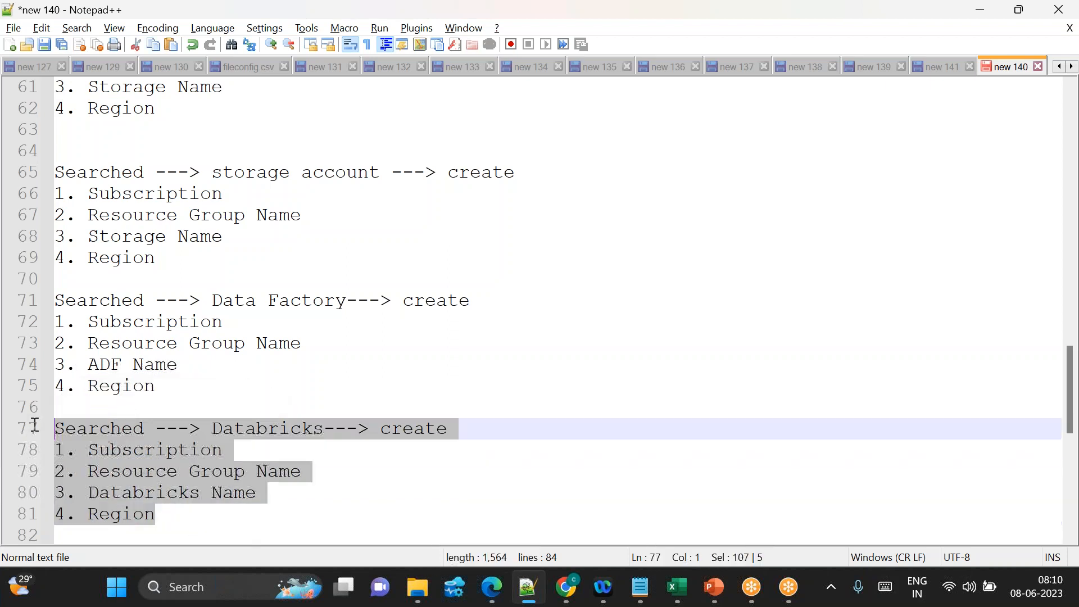
{"action": "key", "text": "ctrl+c"}
{"action": "left_click", "coordinate": [167, 513]}
{"action": "key", "text": "Return"}
{"action": "key", "text": "Return"}
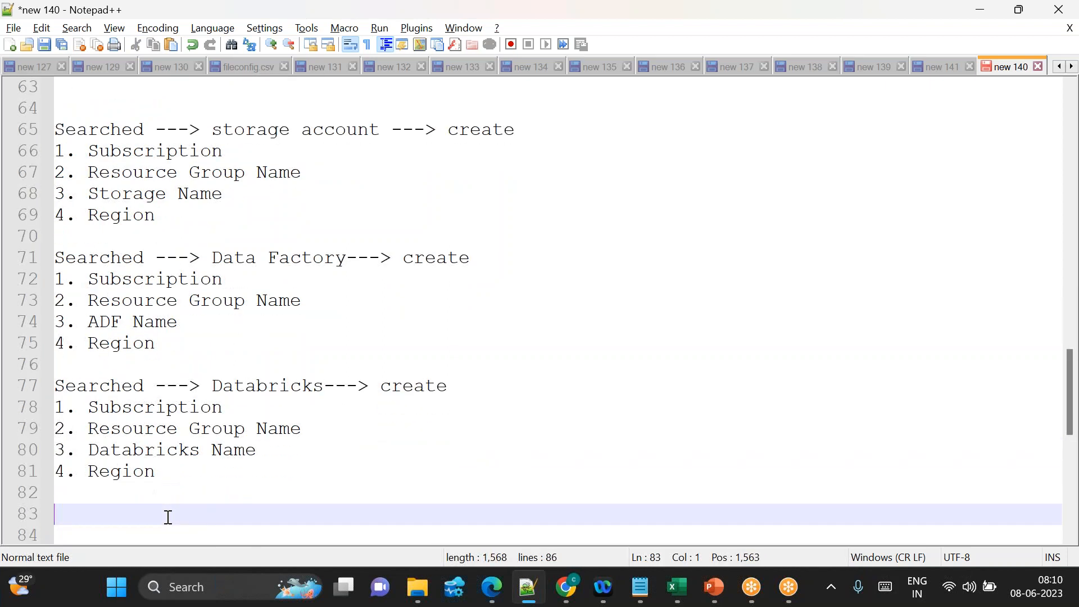
{"action": "key", "text": "ctrl+v"}
{"action": "double_click", "coordinate": [255, 430]}
{"action": "type", "text": "Synapse"}
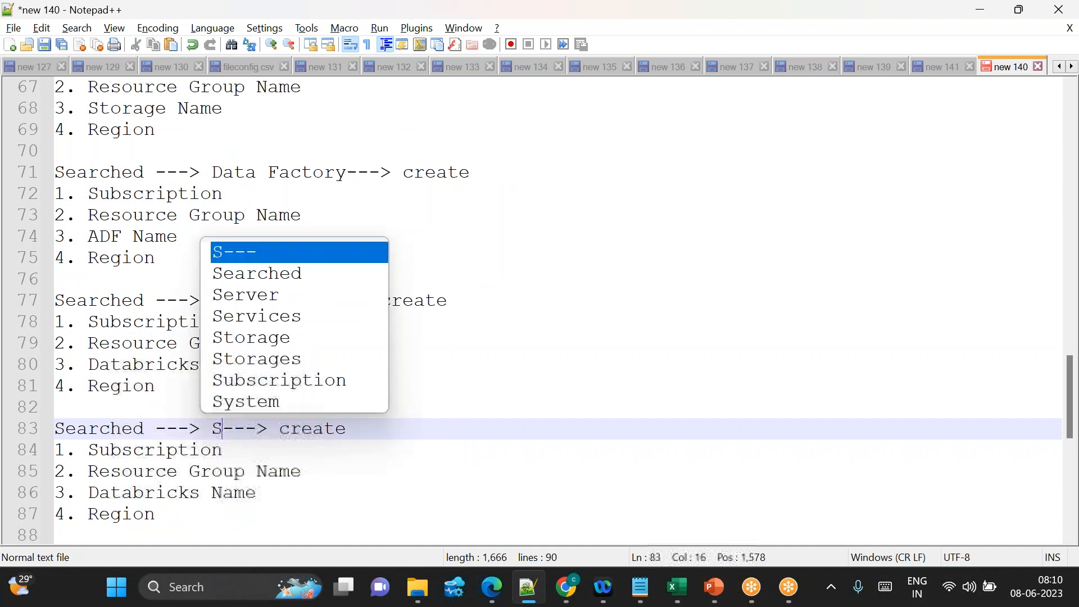
Step: Change item 3 of the Synapse block to "Synapse Name" and highlight its four field lines
{"action": "double_click", "coordinate": [116, 428]}
{"action": "double_click", "coordinate": [254, 428]}
{"action": "double_click", "coordinate": [378, 429]}
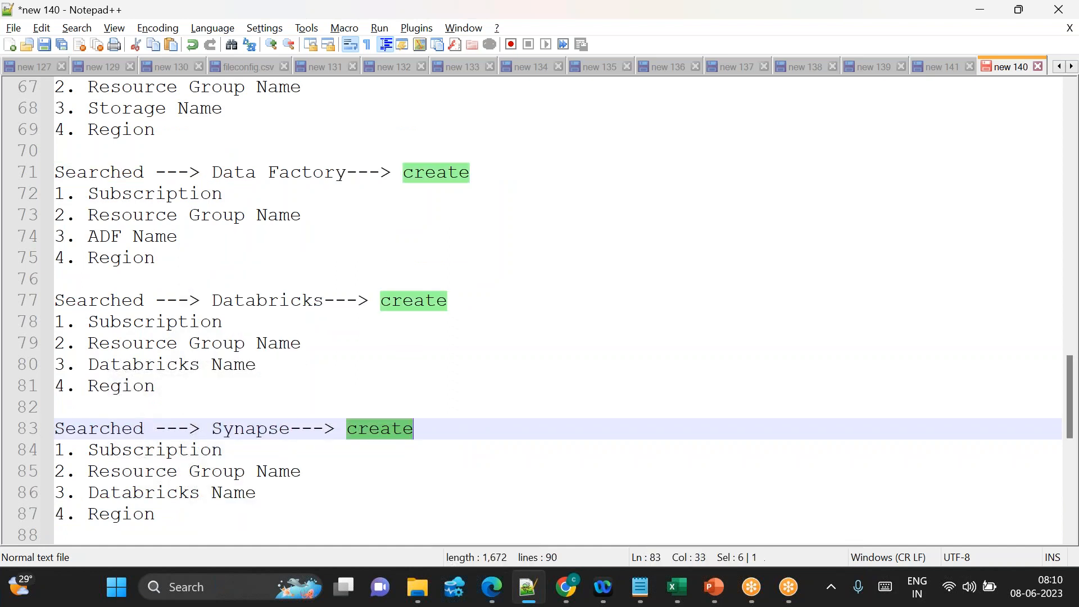
{"action": "double_click", "coordinate": [122, 494]}
{"action": "key", "text": "BackSpace"}
{"action": "type", "text": "Synapse"}
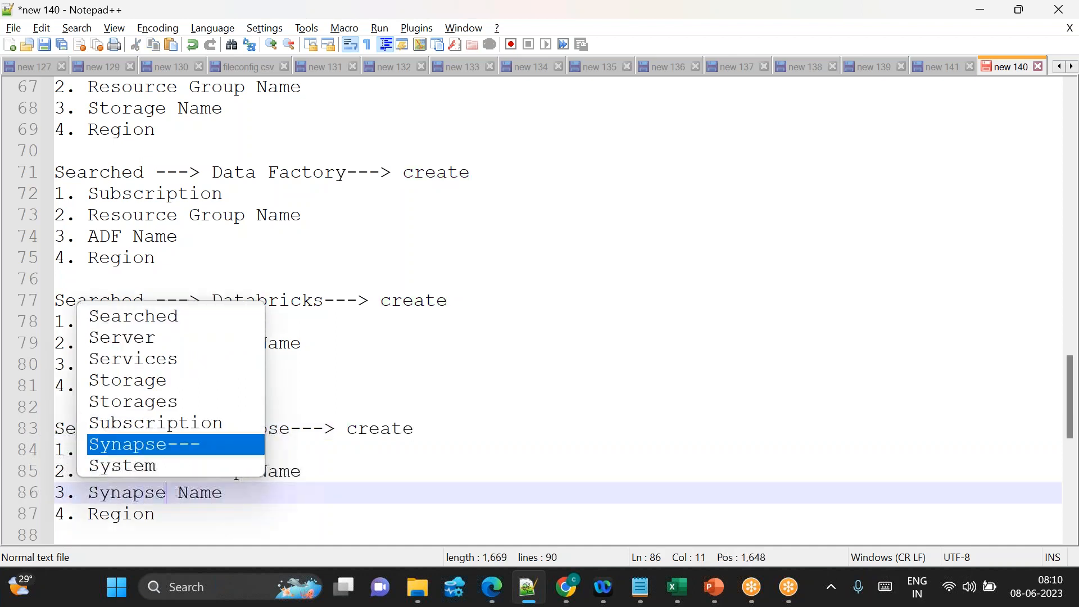
{"action": "left_click_drag", "start_coordinate": [161, 510], "coordinate": [15, 453]}
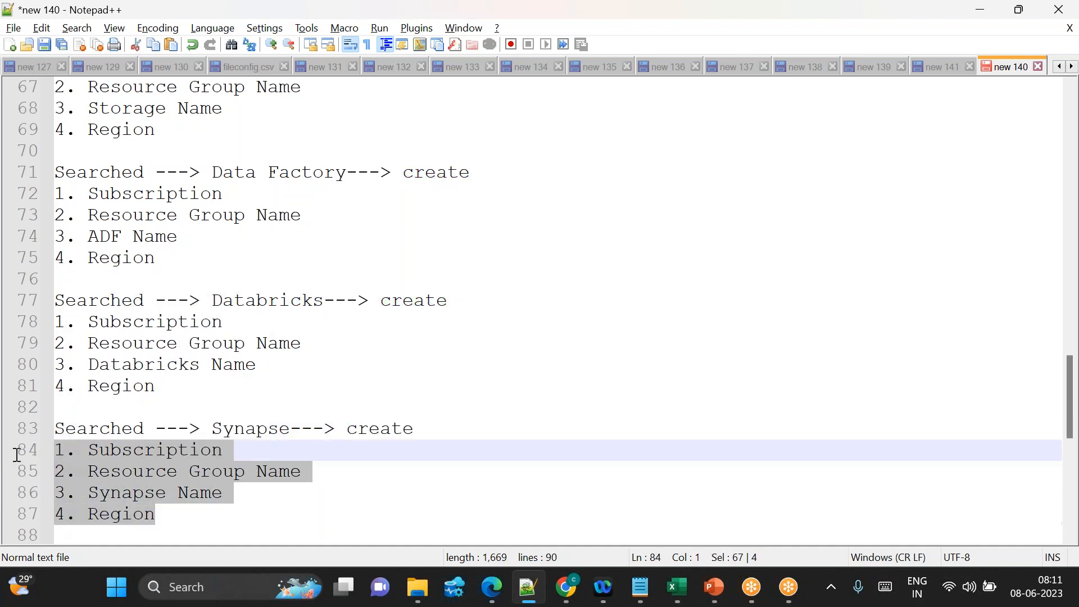
Step: Add a line containing "+" below item 4 of the Synapse block
{"action": "left_click", "coordinate": [172, 516]}
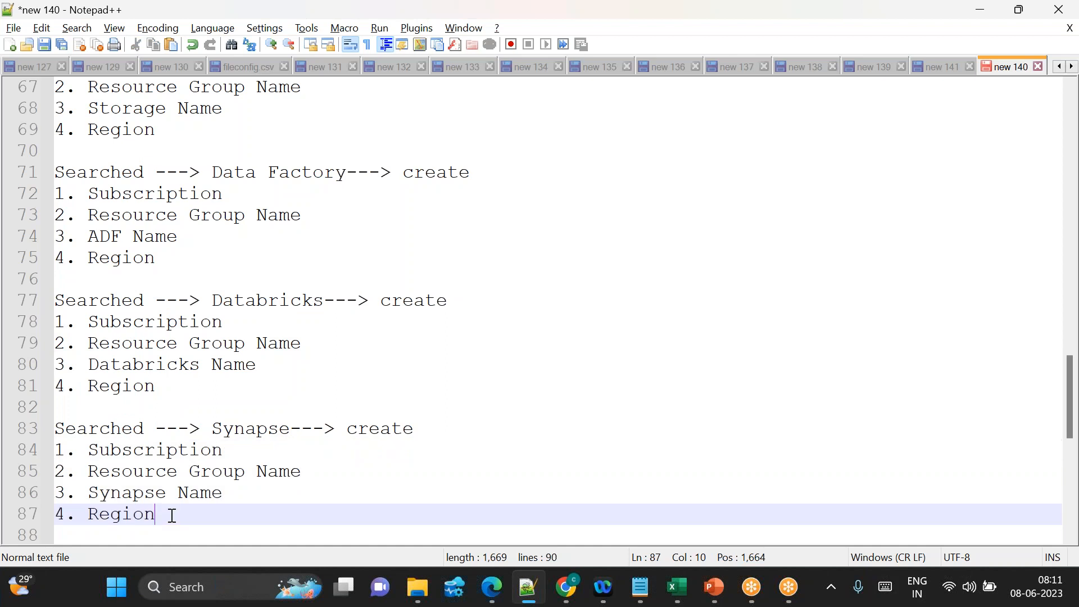
{"action": "key", "text": "Return"}
{"action": "type", "text": "+"}
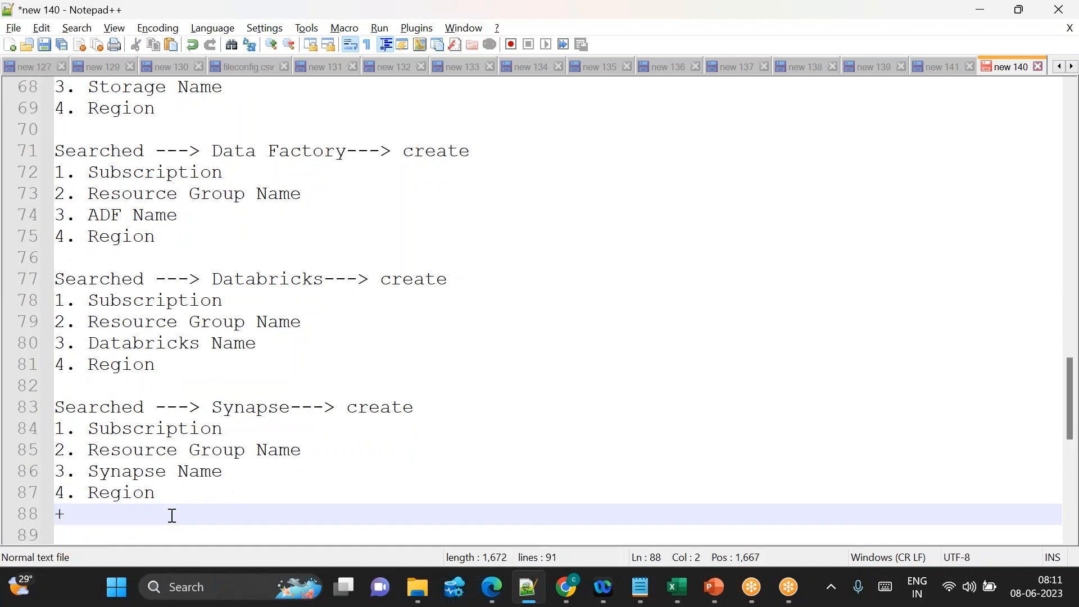
{"action": "key", "text": "Return"}
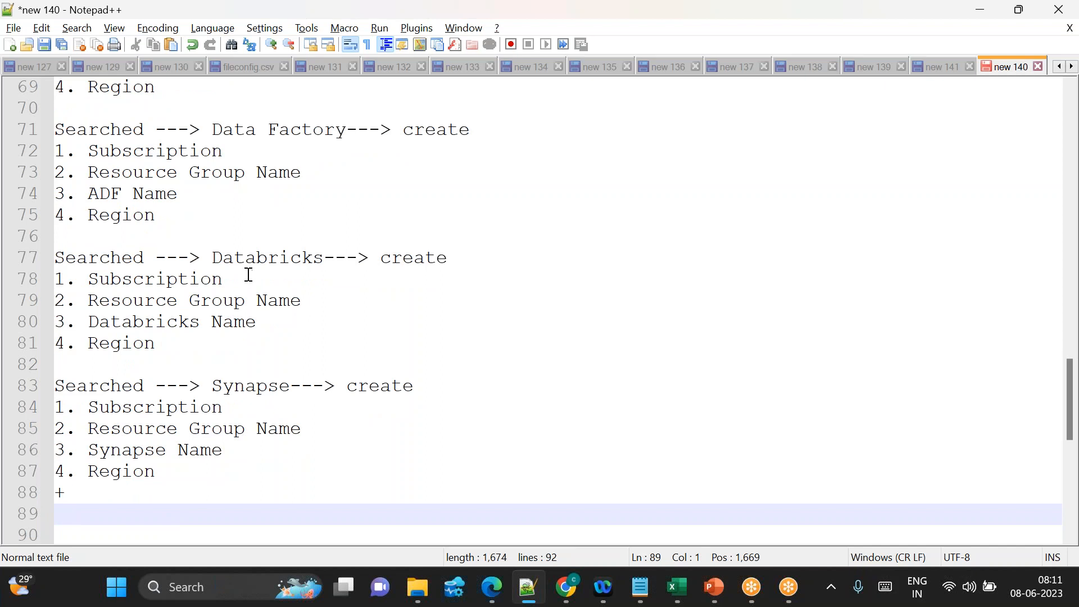
Step: Highlight the service names in the Databricks, Data Factory and Synapse headings to compare them
{"action": "double_click", "coordinate": [237, 257]}
{"action": "left_click_drag", "start_coordinate": [223, 130], "coordinate": [367, 129]}
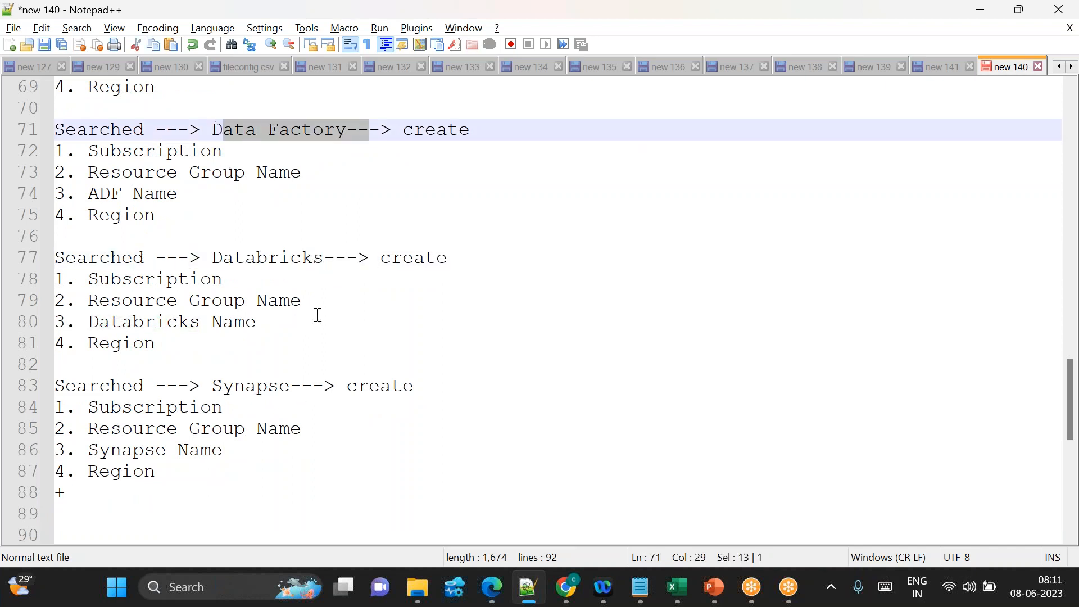
{"action": "double_click", "coordinate": [252, 384]}
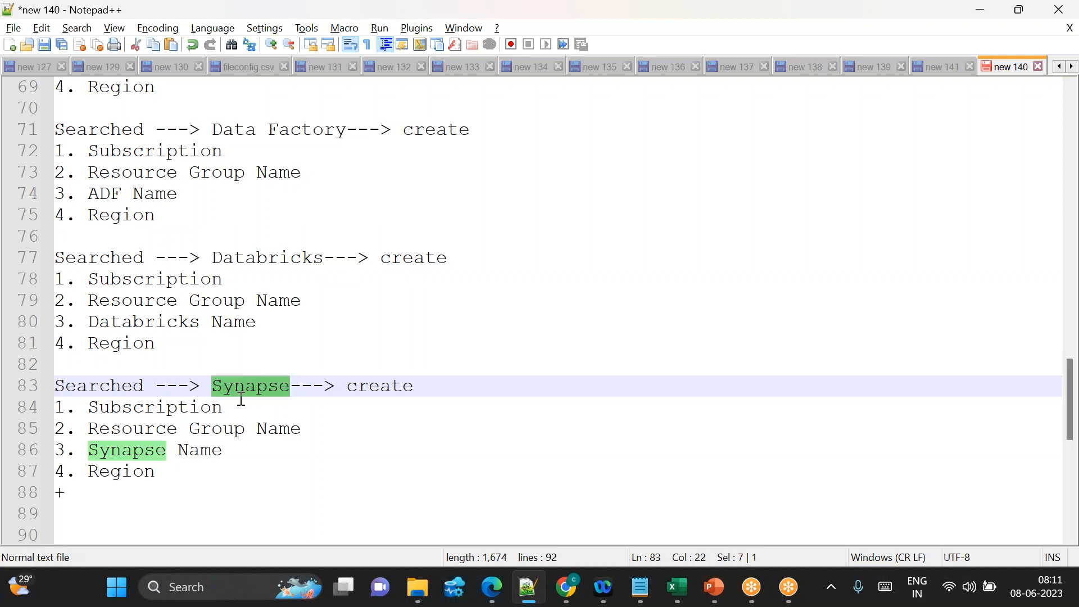
Step: Add "5. Data Lake Storage Gen2" on a new line below the plus sign of the Synapse block
{"action": "left_click", "coordinate": [82, 492]}
{"action": "key", "text": "Return"}
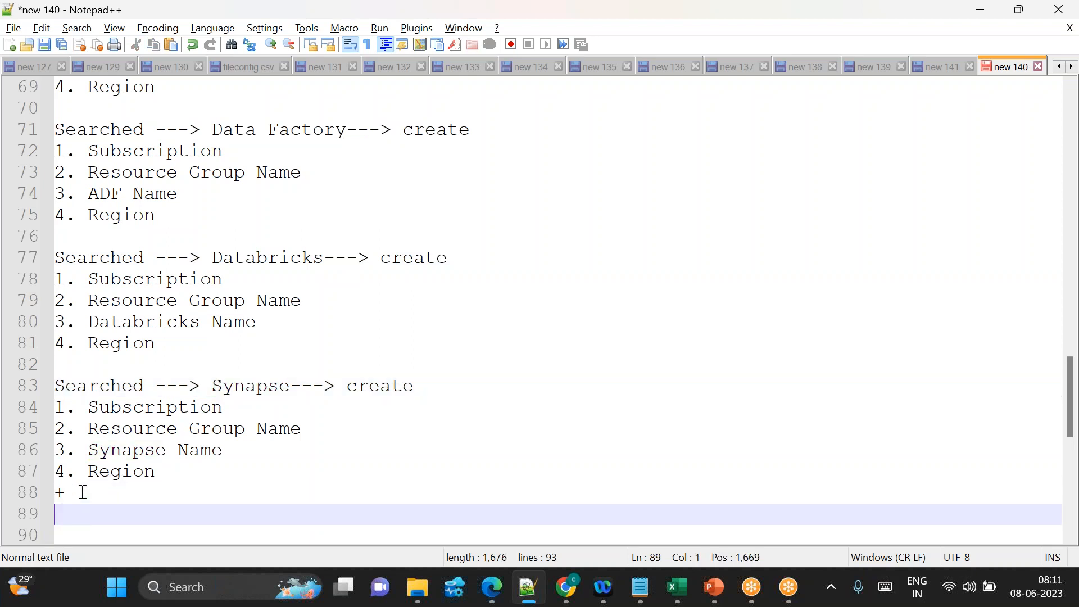
{"action": "type", "text": "5. Dat"}
{"action": "key", "text": "BackSpace"}
{"action": "key", "text": "BackSpace"}
{"action": "type", "text": "ta"}
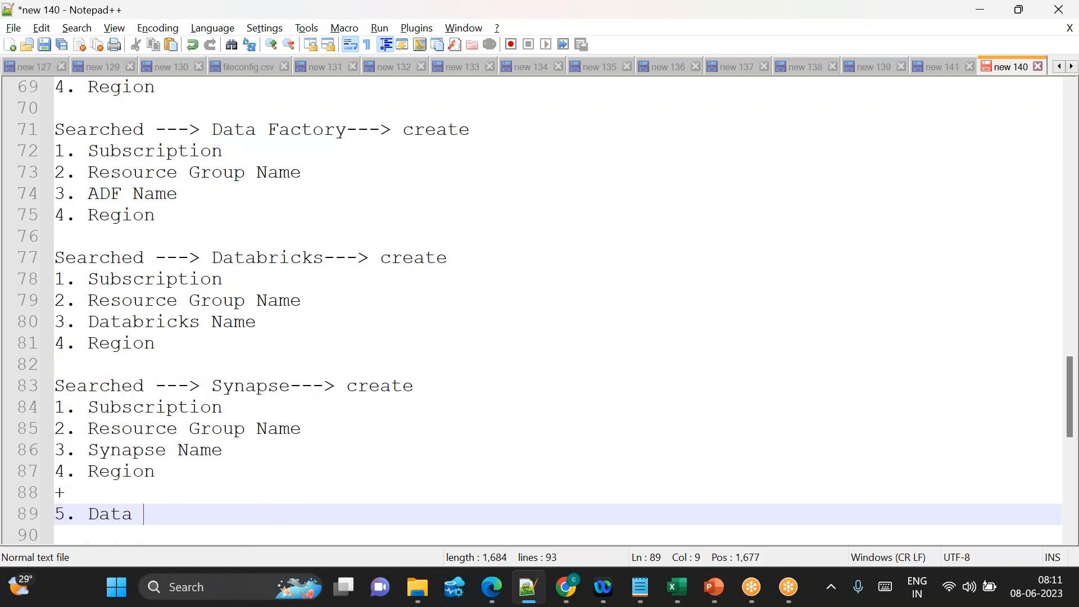
{"action": "type", "text": " Lake Sto"}
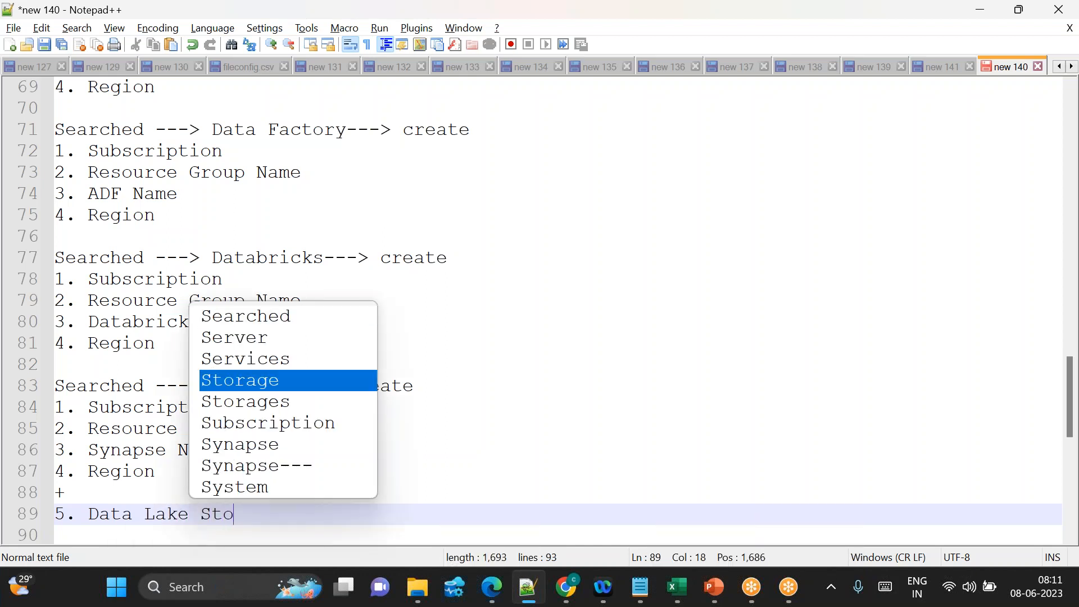
{"action": "type", "text": "rage Gen2"}
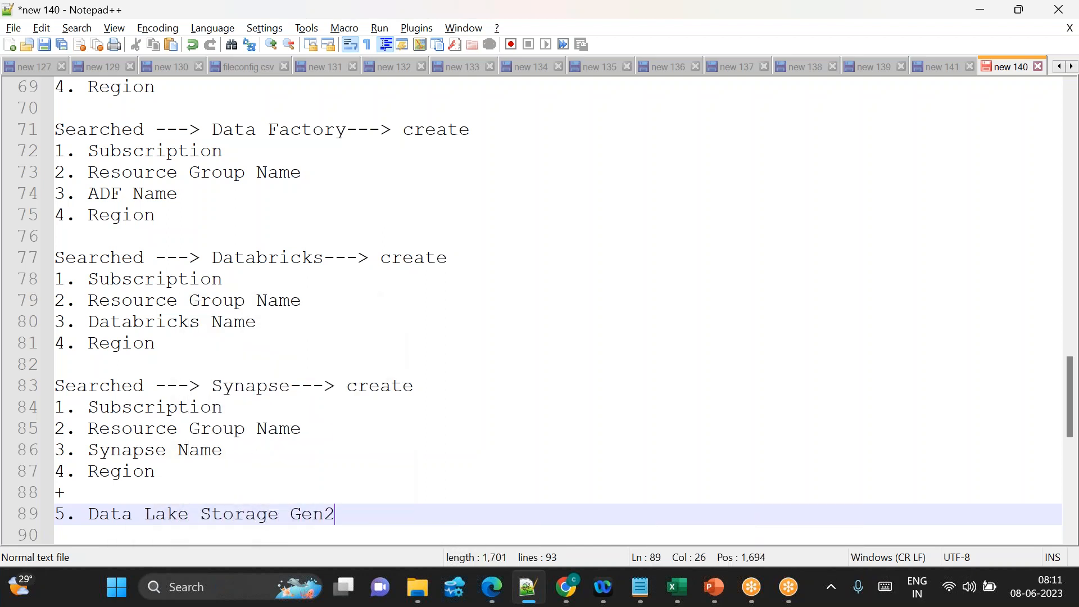
Step: Review the Synapse block's extra Data Lake Storage Gen2 item against the Databricks block by highlighting these passages
{"action": "key", "text": "shift+Home"}
{"action": "left_click", "coordinate": [377, 522]}
{"action": "double_click", "coordinate": [243, 386]}
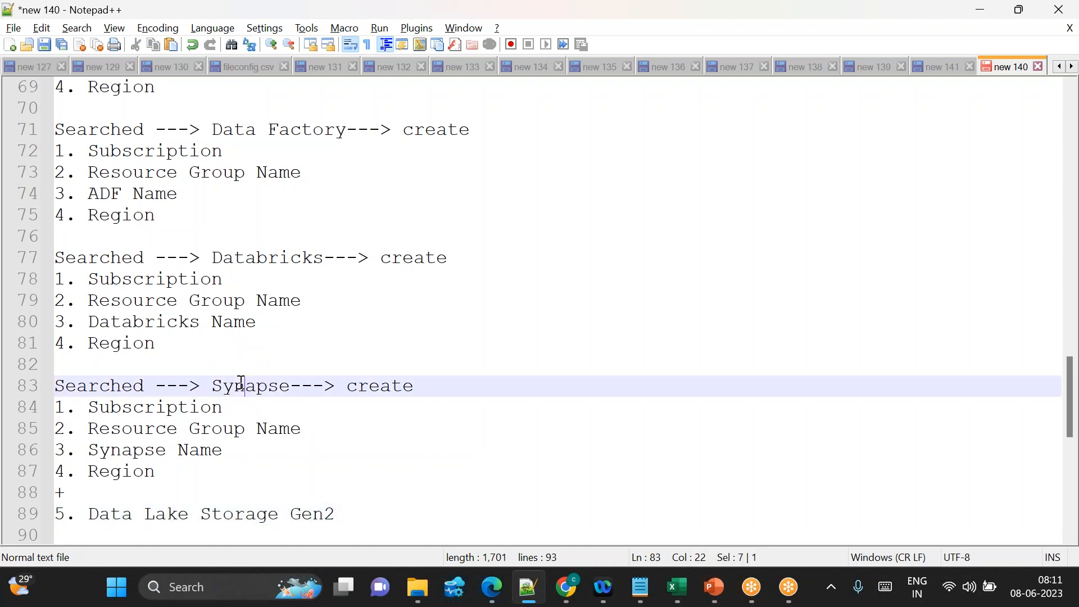
{"action": "left_click_drag", "start_coordinate": [341, 521], "coordinate": [54, 513]}
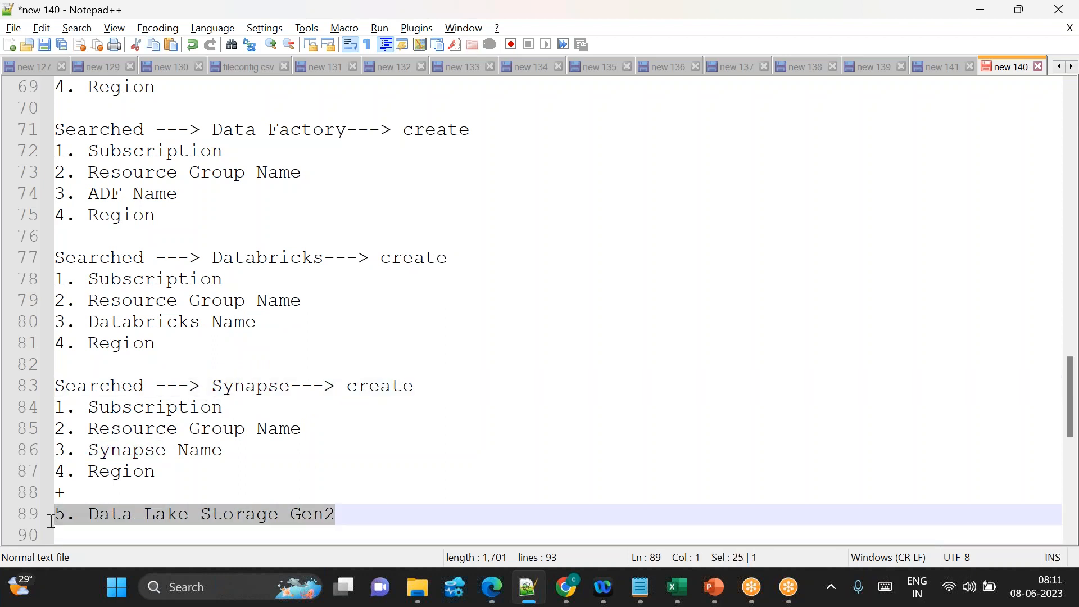
{"action": "double_click", "coordinate": [274, 388]}
{"action": "left_click_drag", "start_coordinate": [349, 508], "coordinate": [51, 510]}
{"action": "double_click", "coordinate": [234, 517]}
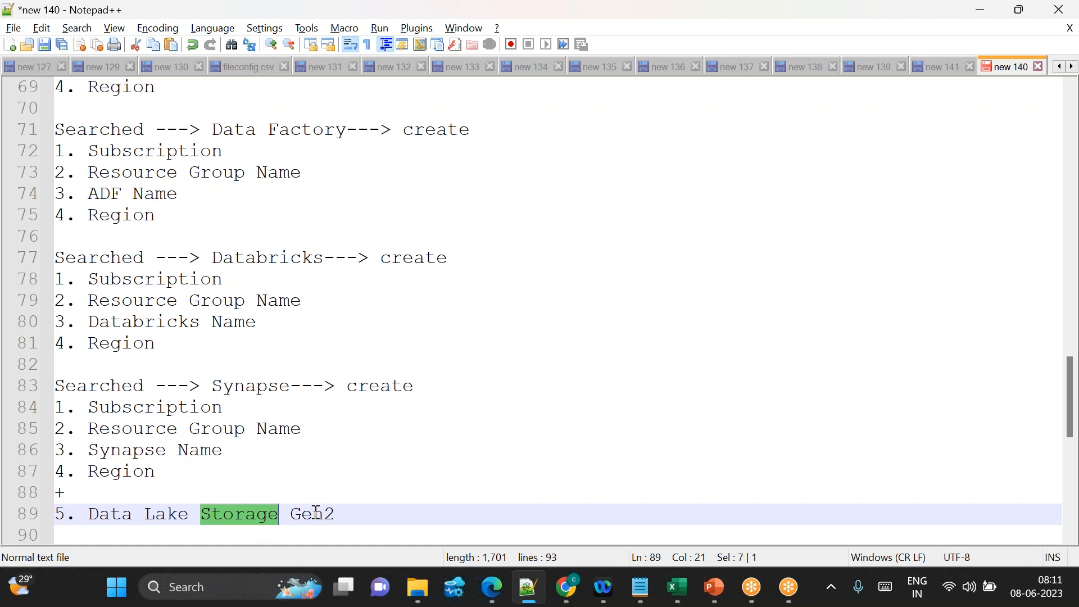
{"action": "left_click_drag", "start_coordinate": [344, 512], "coordinate": [52, 514]}
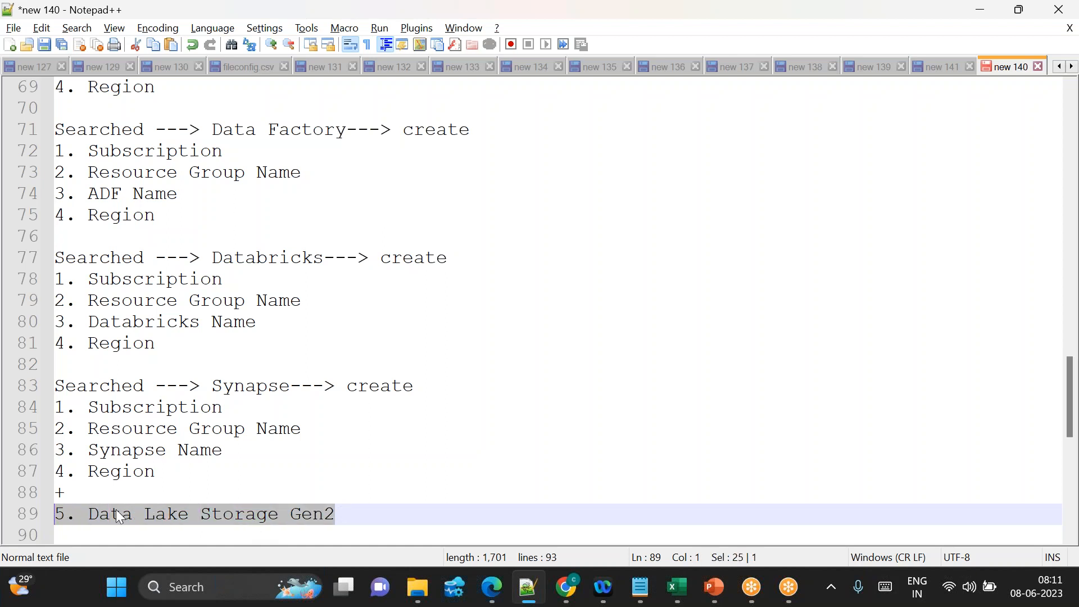
{"action": "left_click_drag", "start_coordinate": [414, 525], "coordinate": [54, 517]}
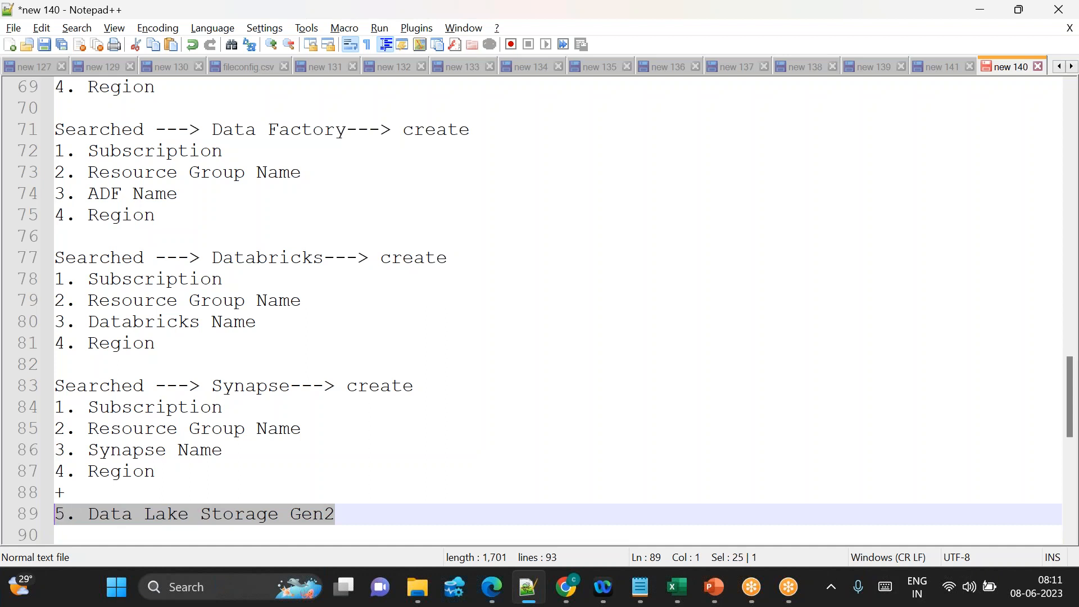
{"action": "left_click", "coordinate": [343, 513]}
{"action": "double_click", "coordinate": [256, 385]}
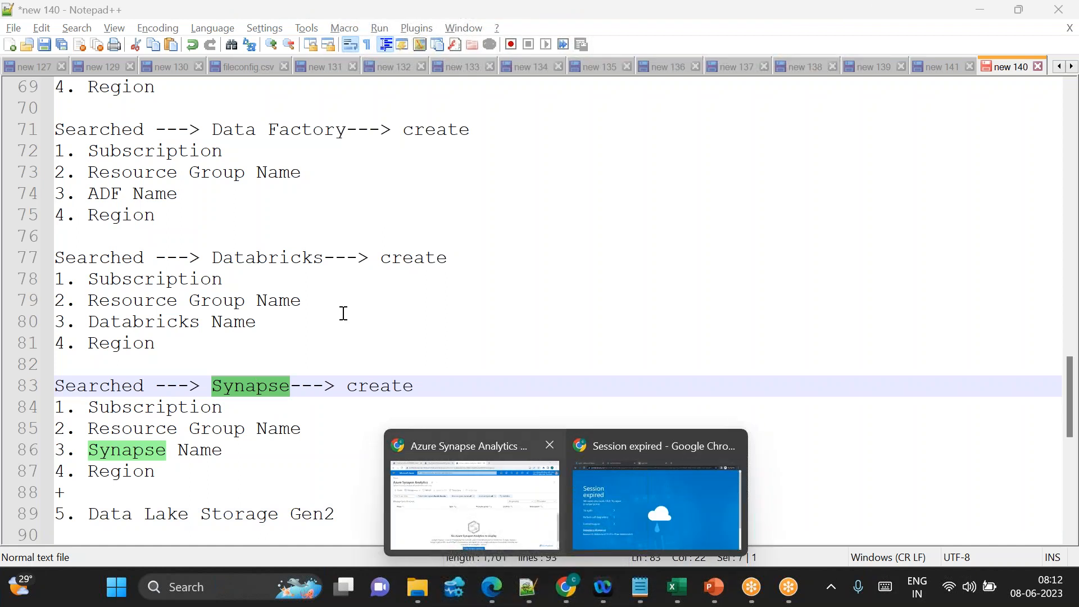
{"action": "left_click", "coordinate": [290, 329]}
{"action": "left_click_drag", "start_coordinate": [161, 344], "coordinate": [55, 257]}
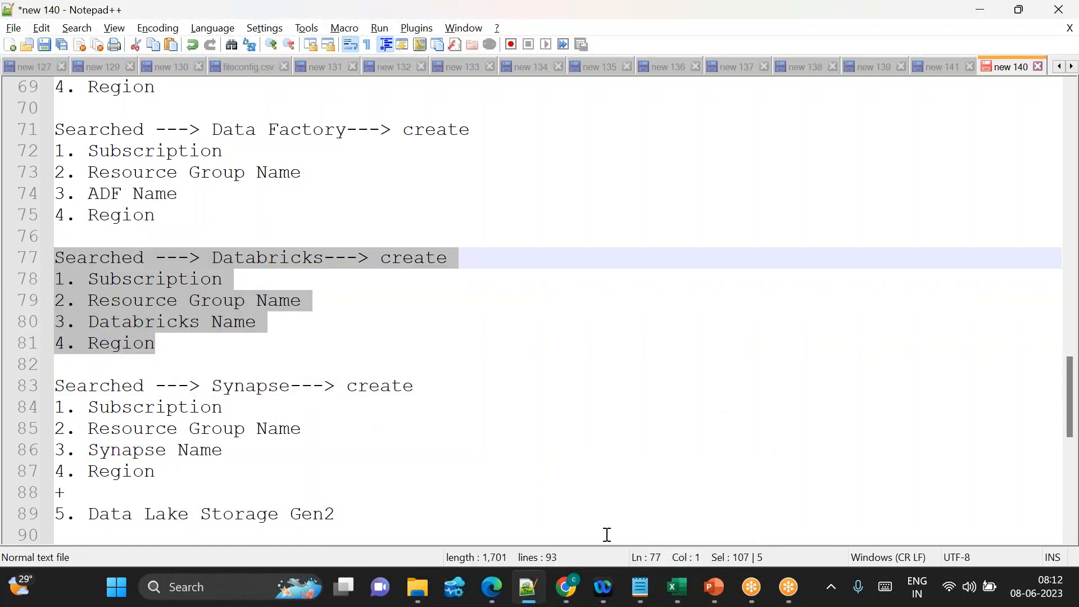
Step: Switch to the Azure portal in Chrome, search for "synapse", and start creating a workspace in Azure Synapse Analytics
{"action": "mouse_move", "coordinate": [566, 588]}
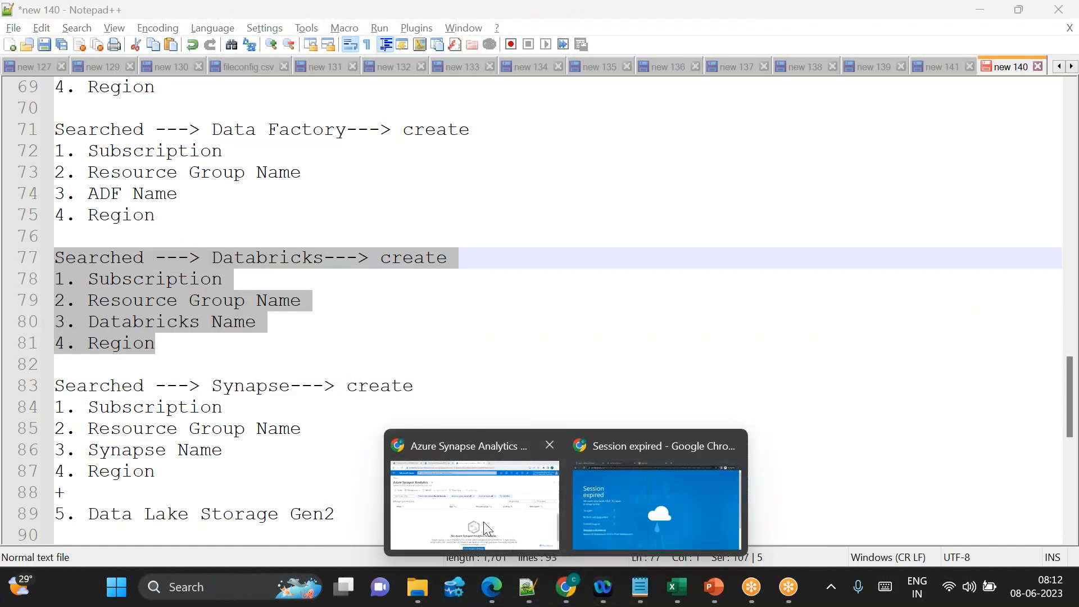
{"action": "left_click", "coordinate": [472, 489]}
{"action": "left_click", "coordinate": [243, 79]}
{"action": "type", "text": "synapse"}
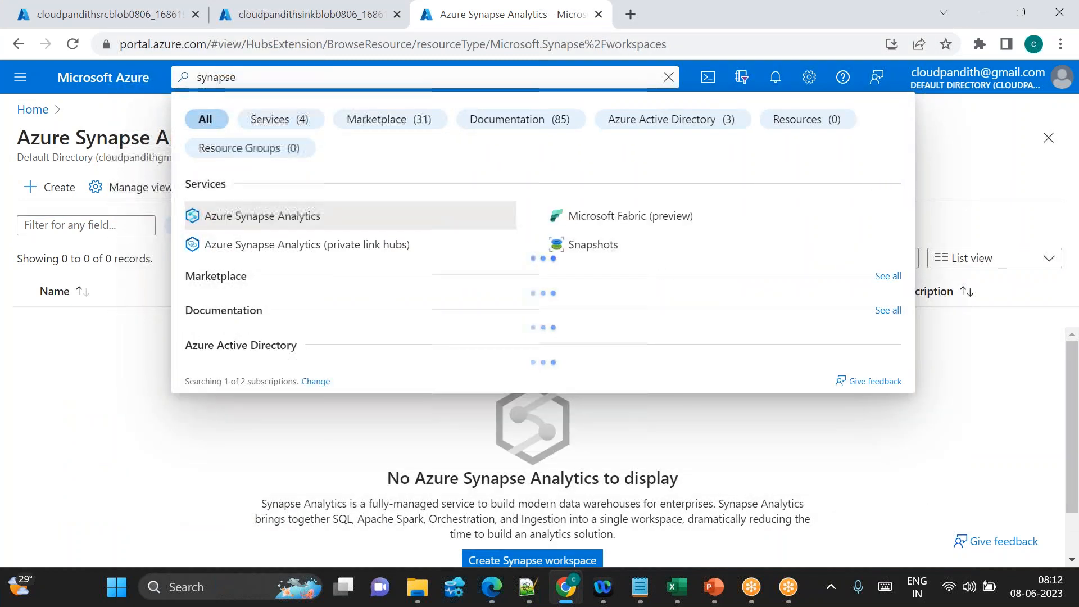
{"action": "left_click", "coordinate": [261, 221]}
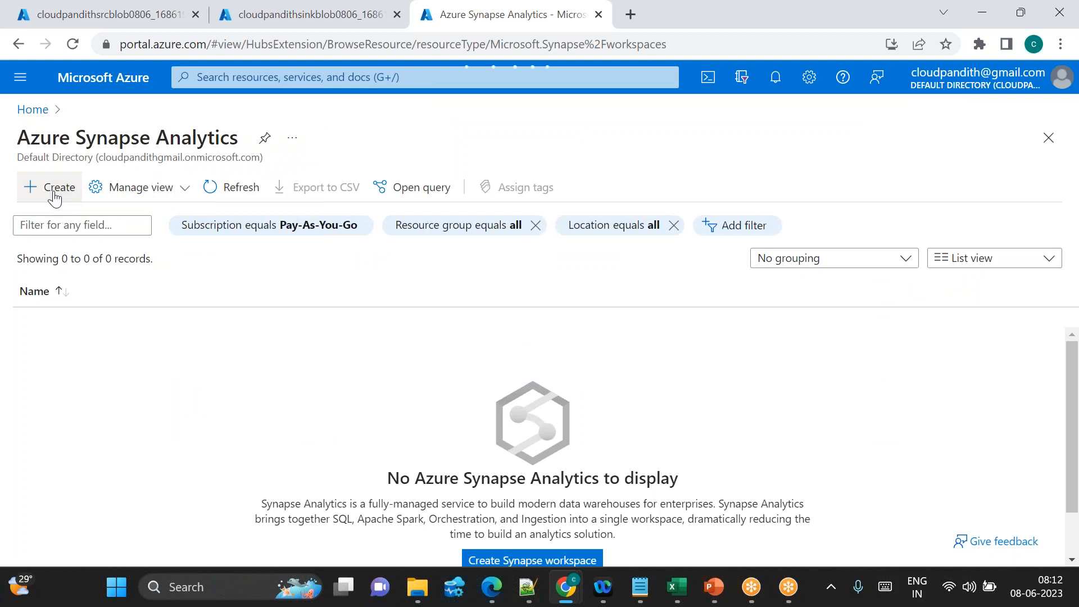
{"action": "left_click", "coordinate": [55, 197]}
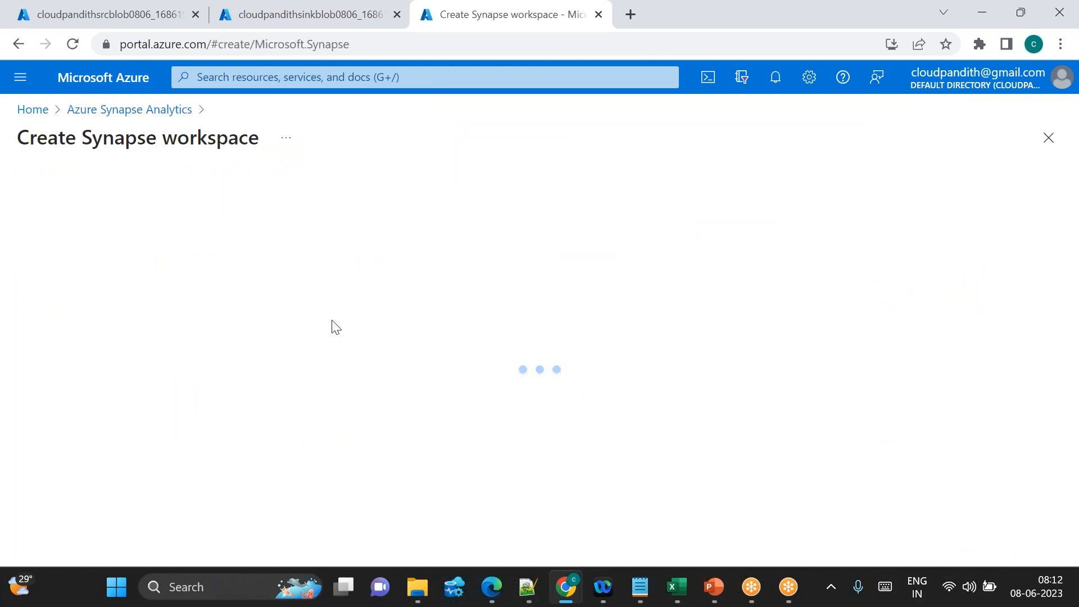
Step: Assign the Synapse workspace to resource group cloudpandith-rg and name it cloudpandithsynws0806
{"action": "scroll", "coordinate": [332, 323], "scroll_direction": "down", "scroll_amount": 1}
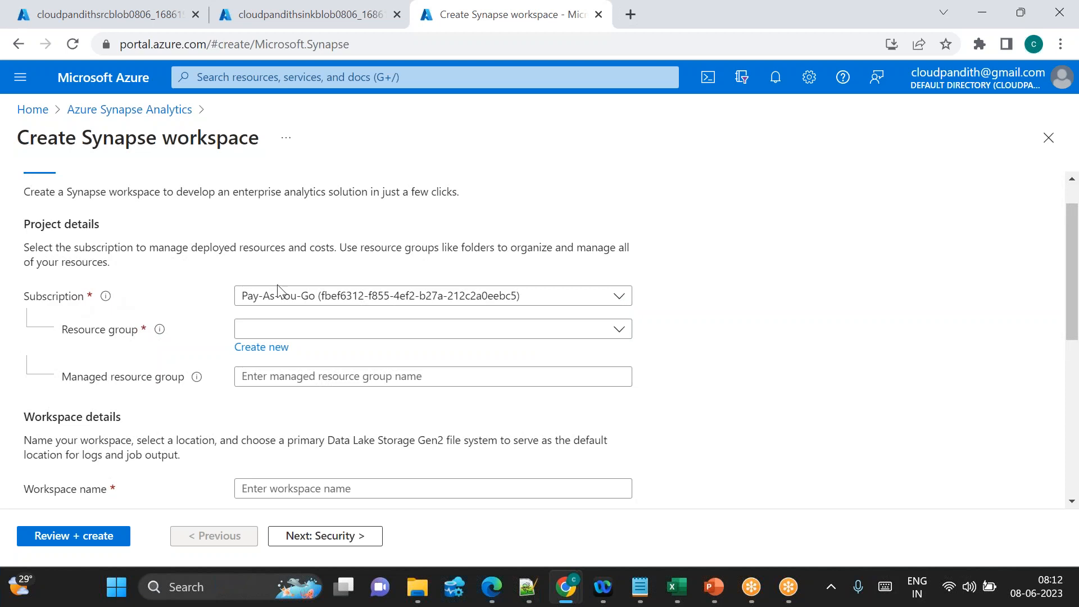
{"action": "left_click", "coordinate": [276, 330]}
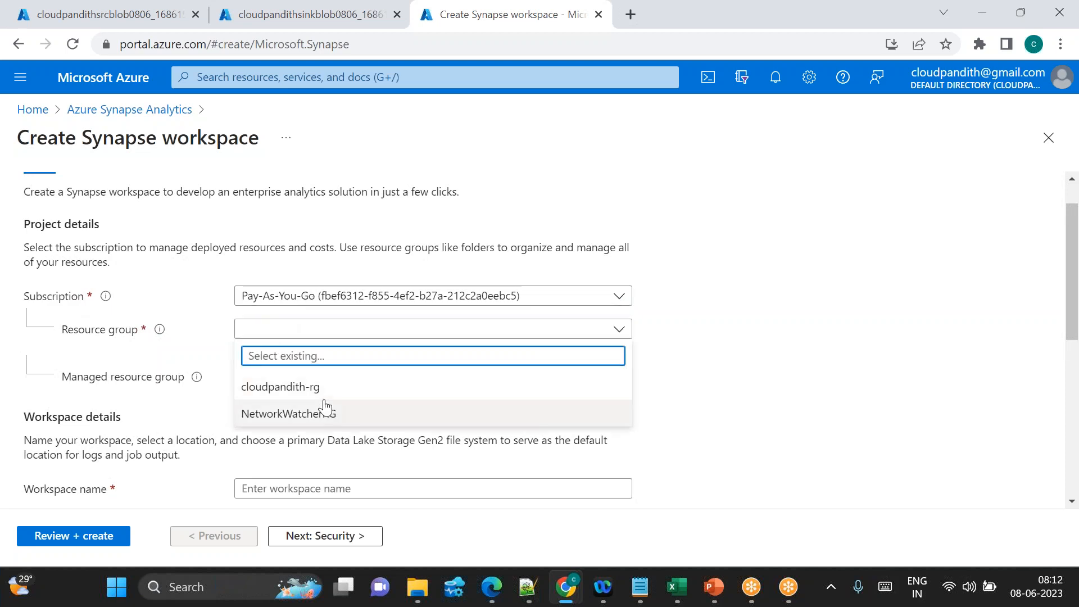
{"action": "left_click", "coordinate": [305, 389]}
{"action": "scroll", "coordinate": [306, 389], "scroll_direction": "down", "scroll_amount": 3}
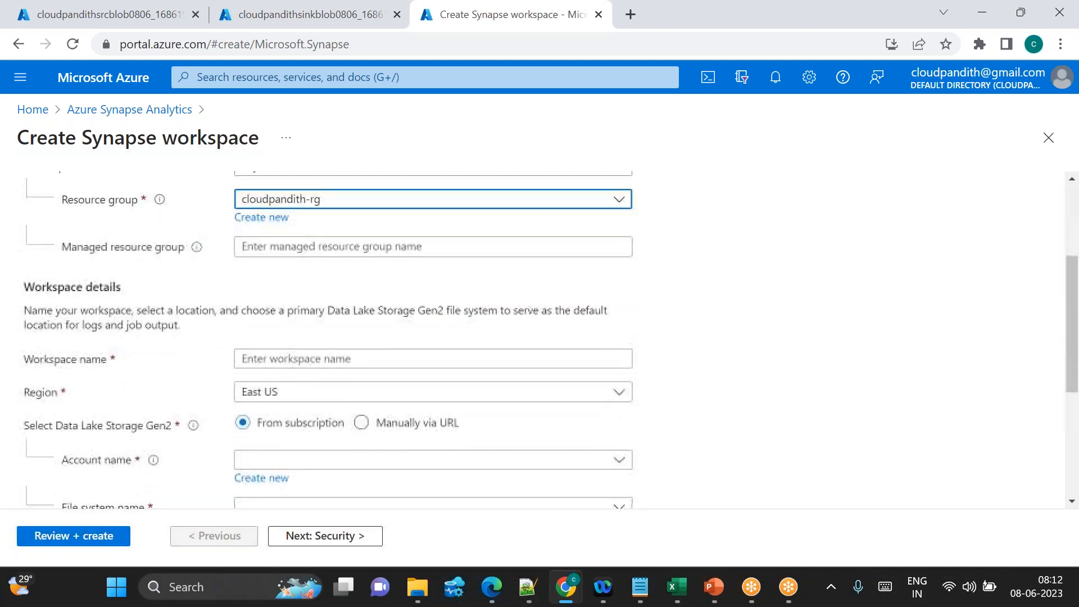
{"action": "left_click", "coordinate": [270, 358]}
{"action": "type", "text": "cloudpandithsy"}
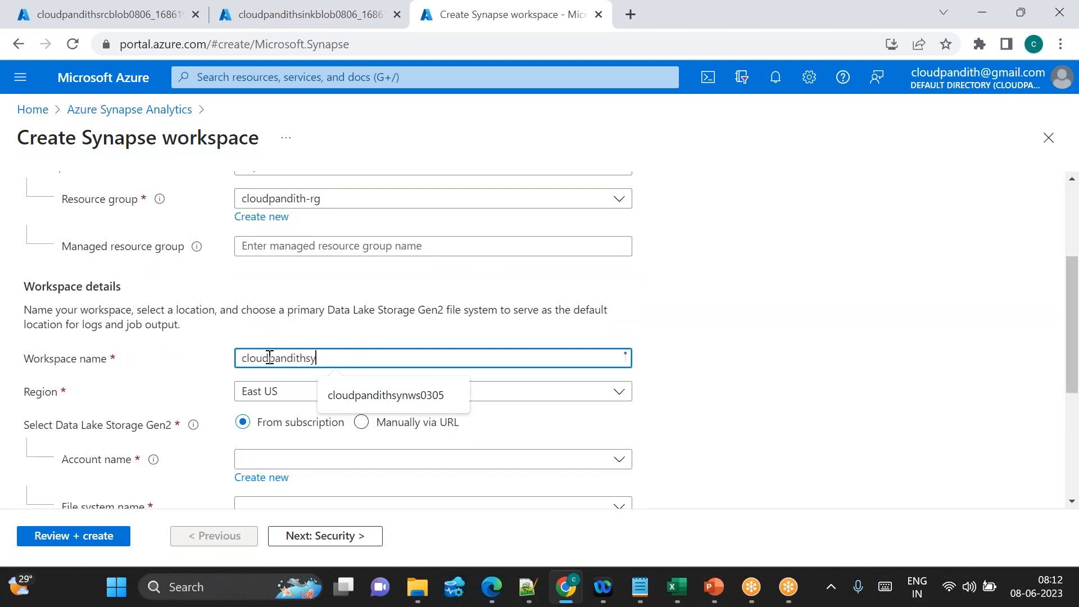
{"action": "type", "text": "nws0806"}
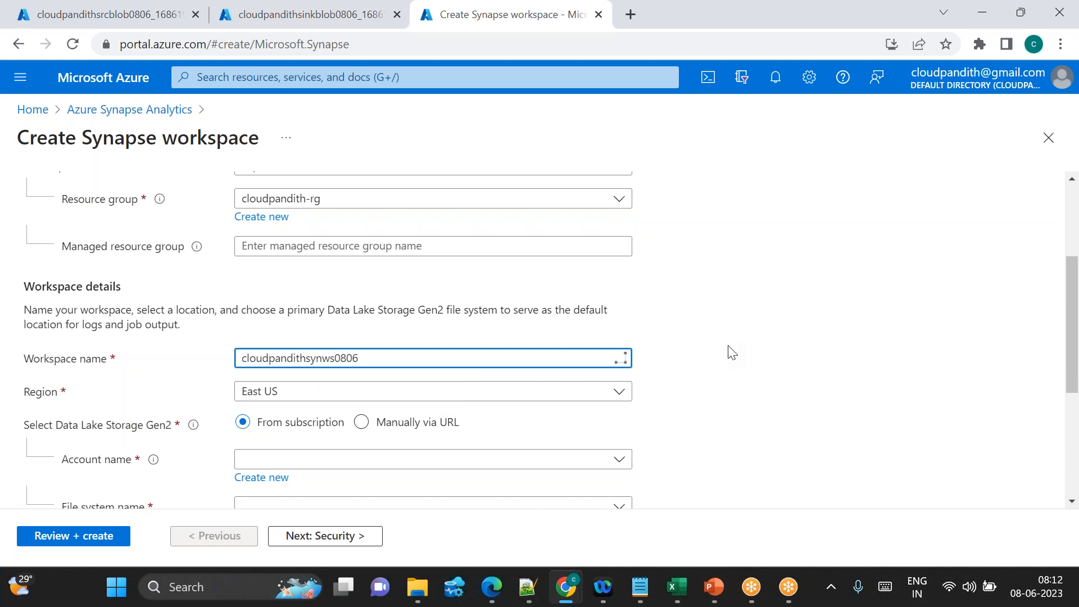
{"action": "left_click", "coordinate": [687, 290]}
Step: Choose East US as the region of the Synapse workspace
{"action": "scroll", "coordinate": [683, 289], "scroll_direction": "down", "scroll_amount": 2}
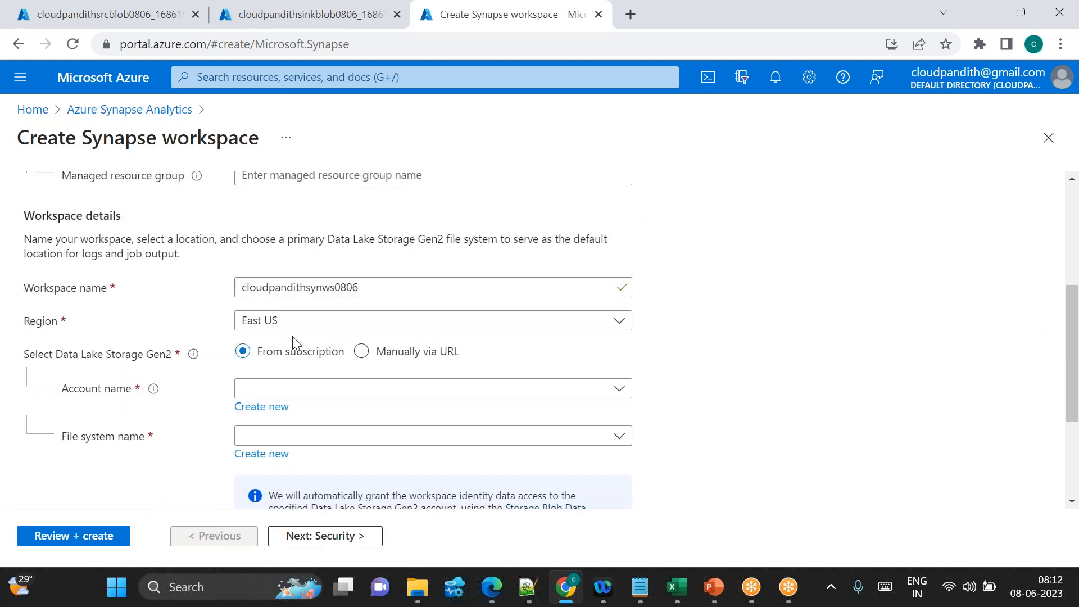
{"action": "left_click", "coordinate": [295, 326]}
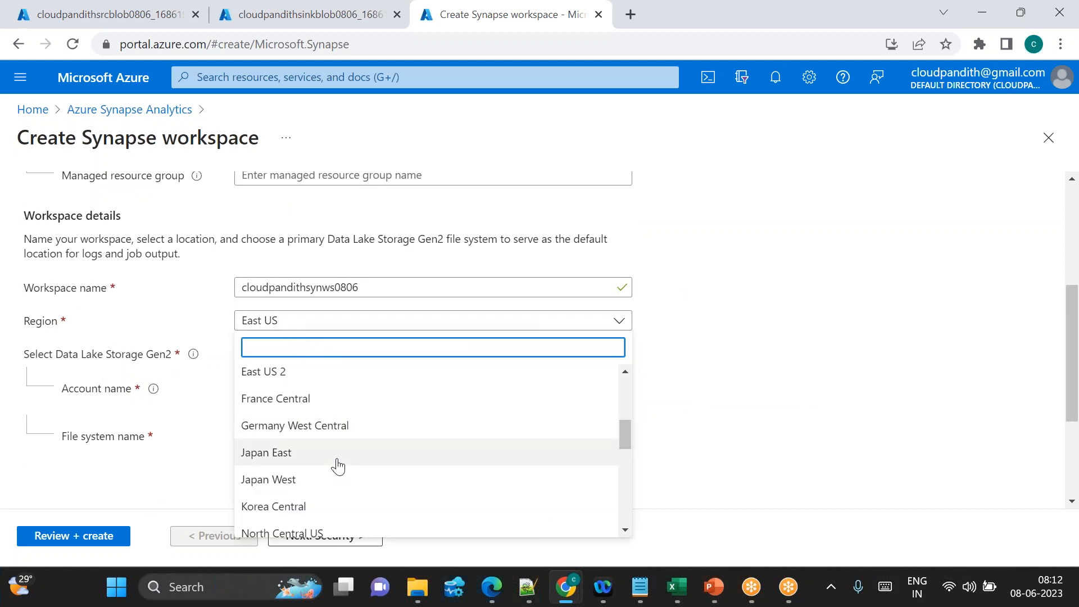
{"action": "scroll", "coordinate": [337, 465], "scroll_direction": "down", "scroll_amount": 2}
{"action": "scroll", "coordinate": [315, 438], "scroll_direction": "up", "scroll_amount": 3}
{"action": "left_click", "coordinate": [265, 374]}
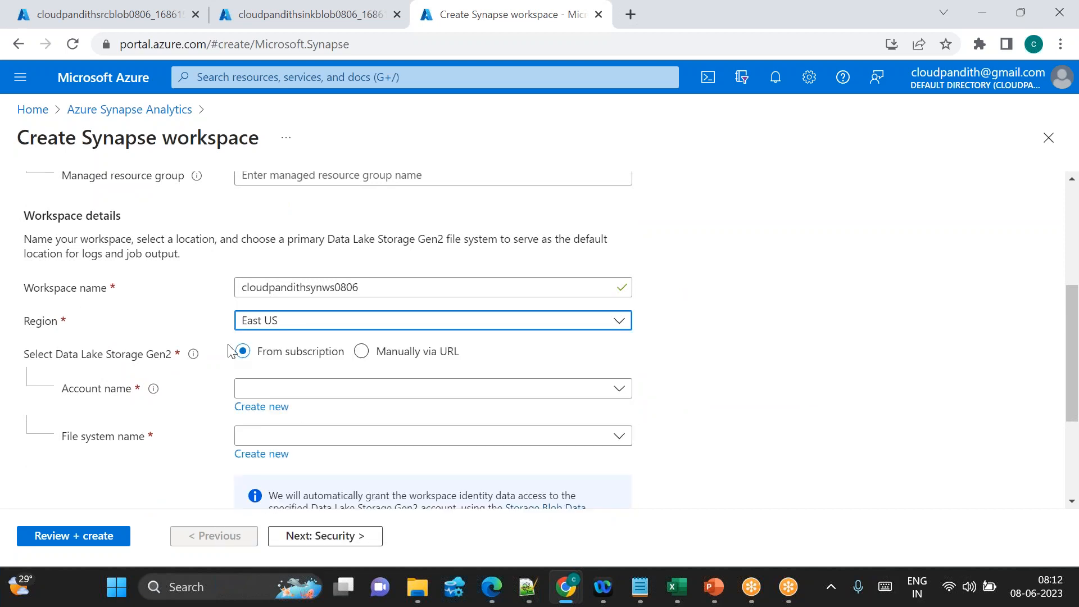
Step: Try to create a new Data Lake Storage Gen2 account named cloudpandithadls0806 for the Synapse workspace
{"action": "scroll", "coordinate": [247, 321], "scroll_direction": "up", "scroll_amount": 2}
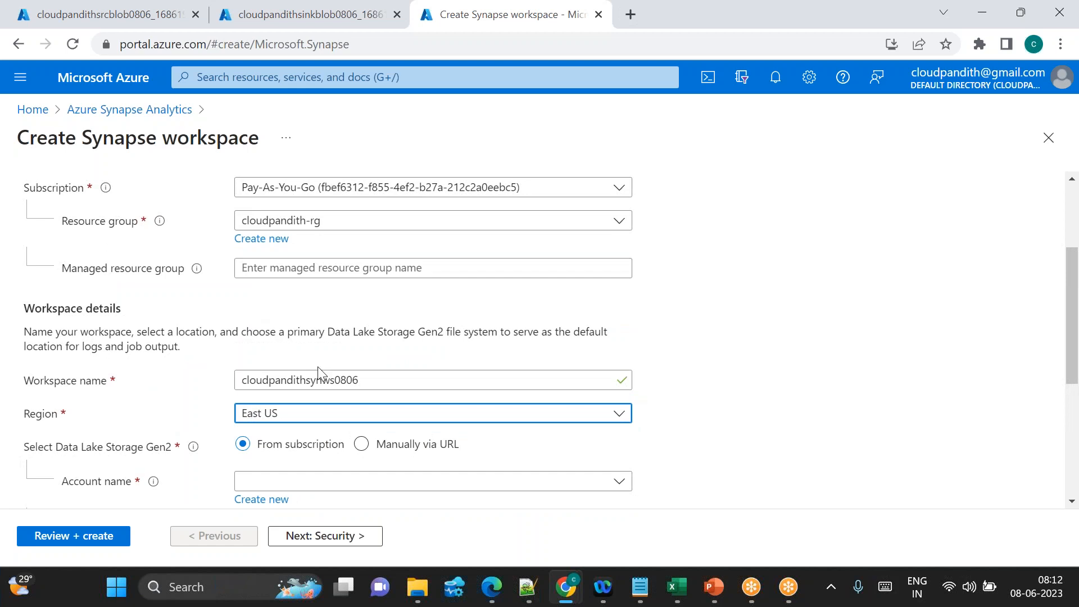
{"action": "scroll", "coordinate": [333, 372], "scroll_direction": "down", "scroll_amount": 2}
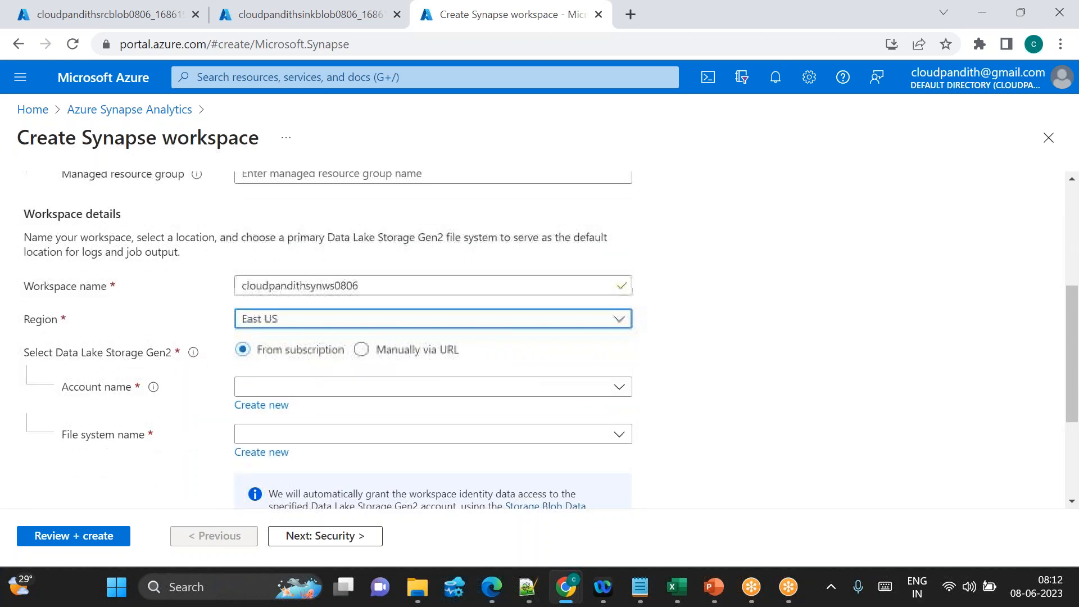
{"action": "scroll", "coordinate": [296, 360], "scroll_direction": "down", "scroll_amount": 1}
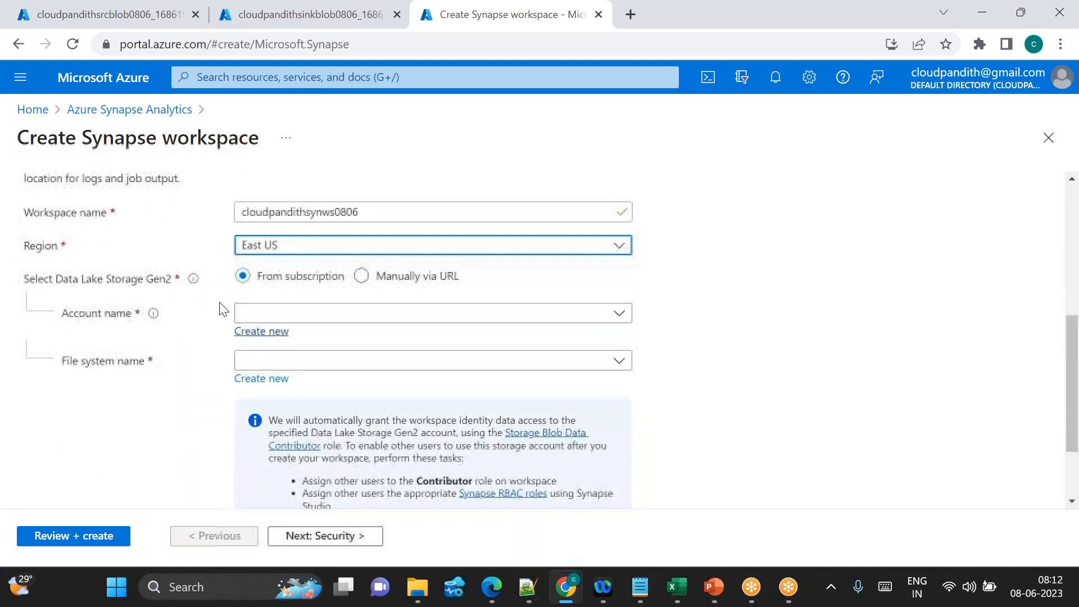
{"action": "left_click_drag", "start_coordinate": [35, 283], "coordinate": [73, 302]}
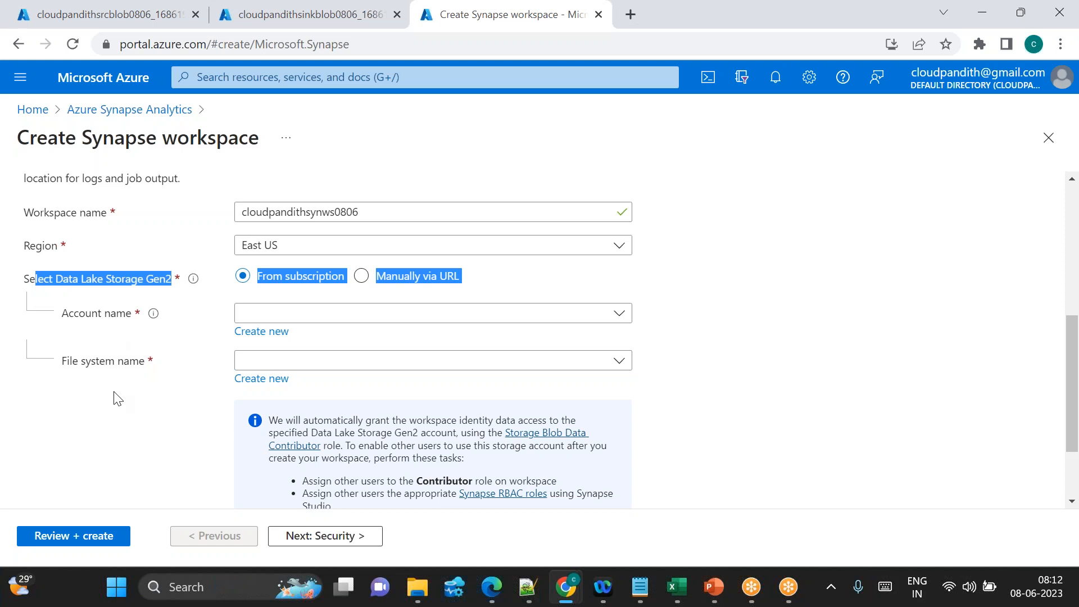
{"action": "left_click", "coordinate": [78, 418]}
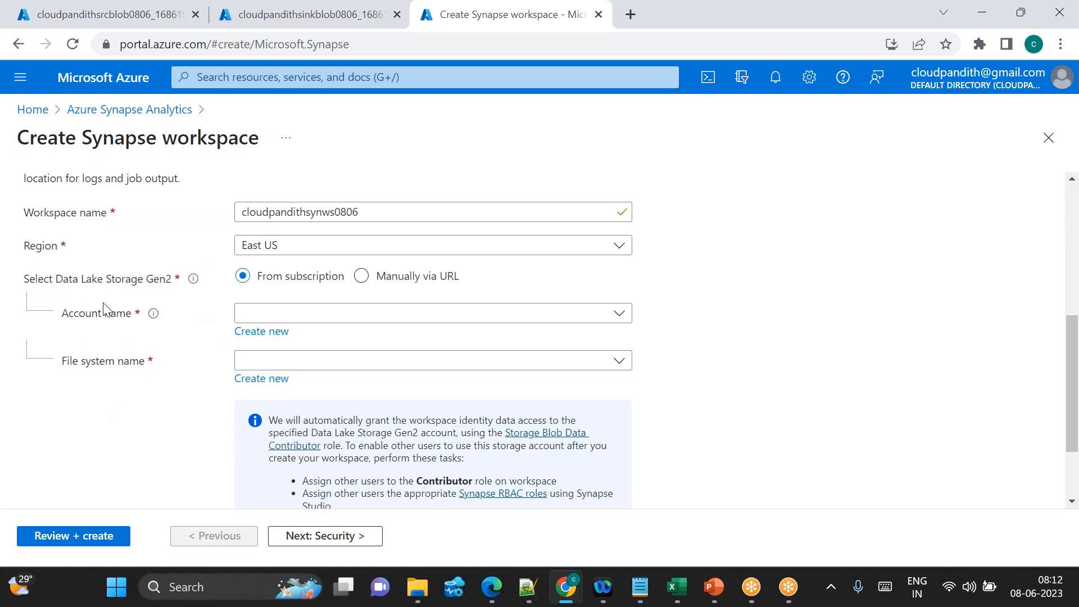
{"action": "left_click", "coordinate": [261, 336]}
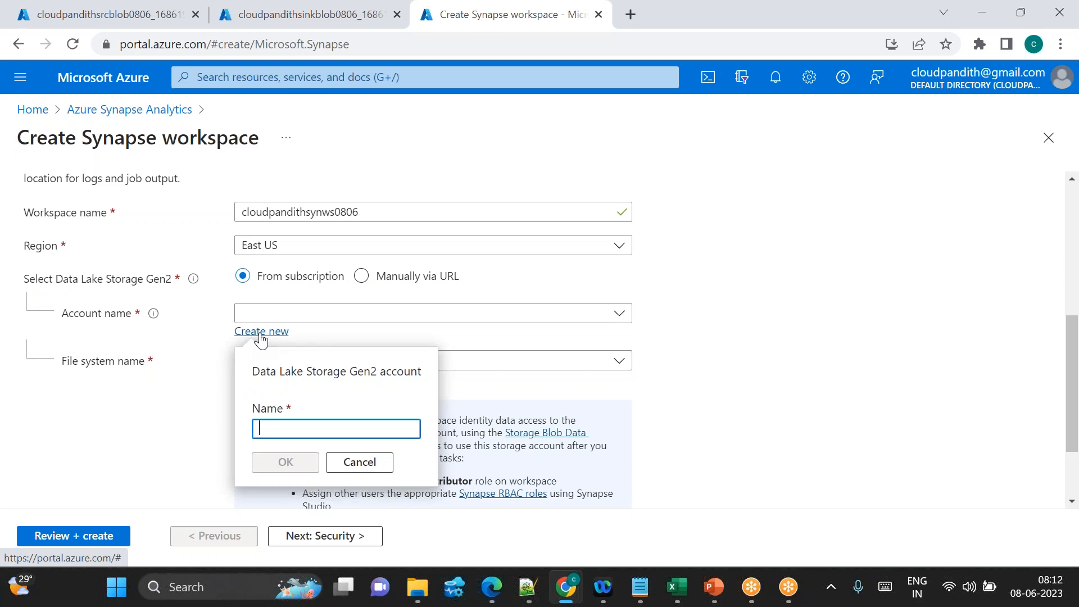
{"action": "type", "text": "Cloudpan"}
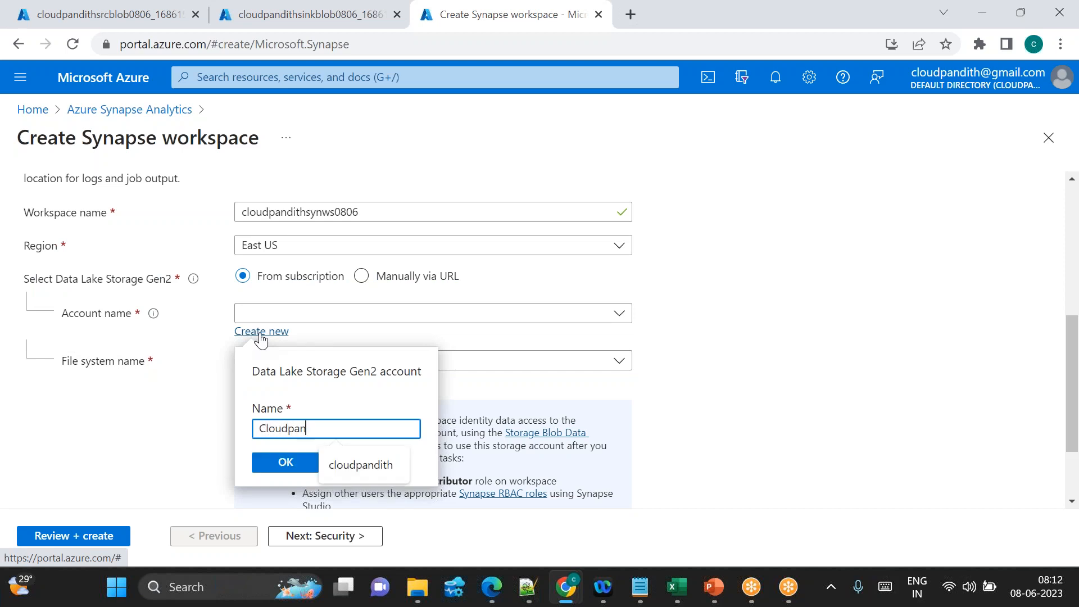
{"action": "type", "text": "dithadls0806"}
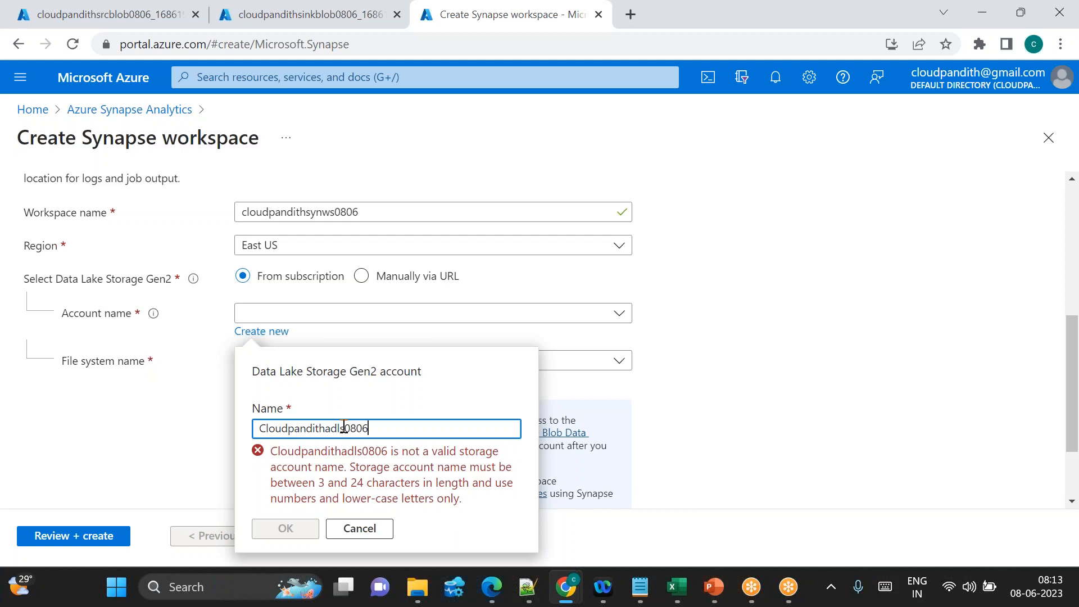
{"action": "left_click", "coordinate": [265, 429]}
{"action": "key", "text": "BackSpace"}
{"action": "type", "text": "c"}
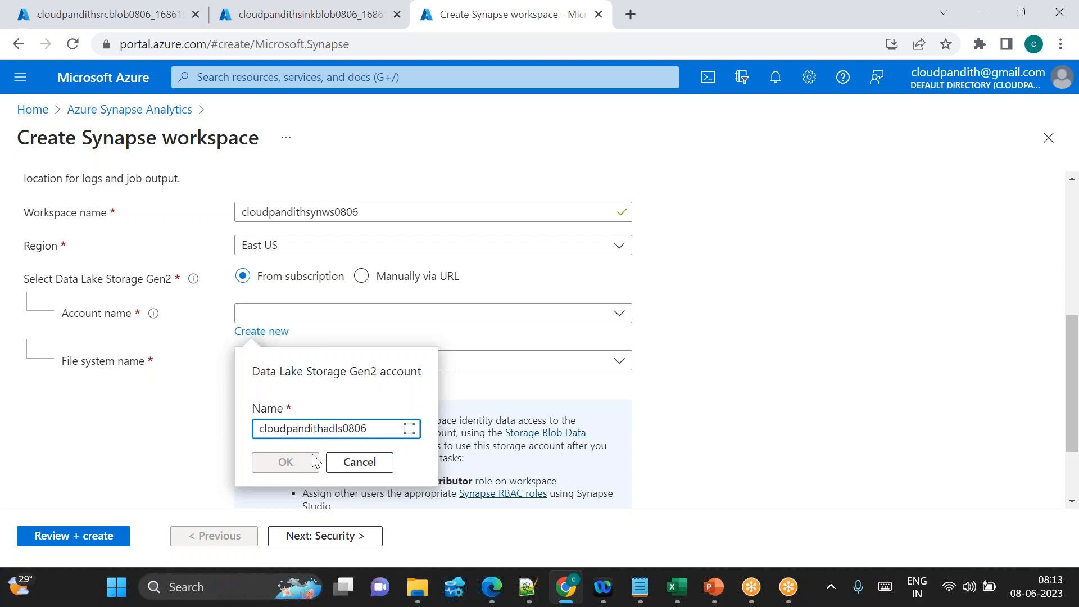
{"action": "left_click", "coordinate": [287, 463]}
Step: Add a new Data Lake Storage Gen2 account named cloudpandithadls0806 as the workspace's account, waiting for name validation before confirming
{"action": "left_click_drag", "start_coordinate": [45, 281], "coordinate": [184, 284]}
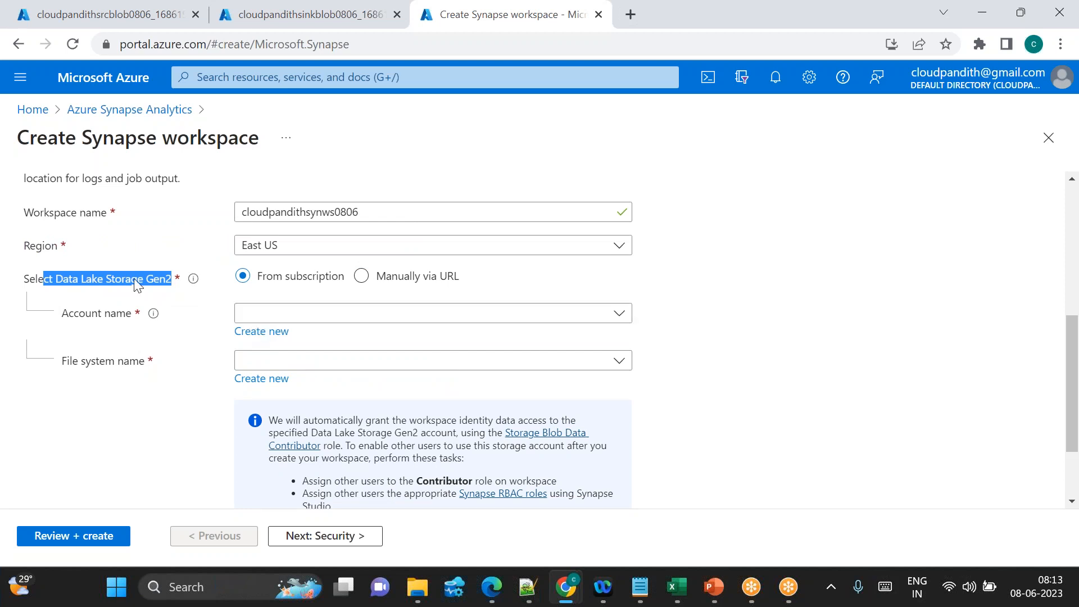
{"action": "left_click", "coordinate": [273, 335]}
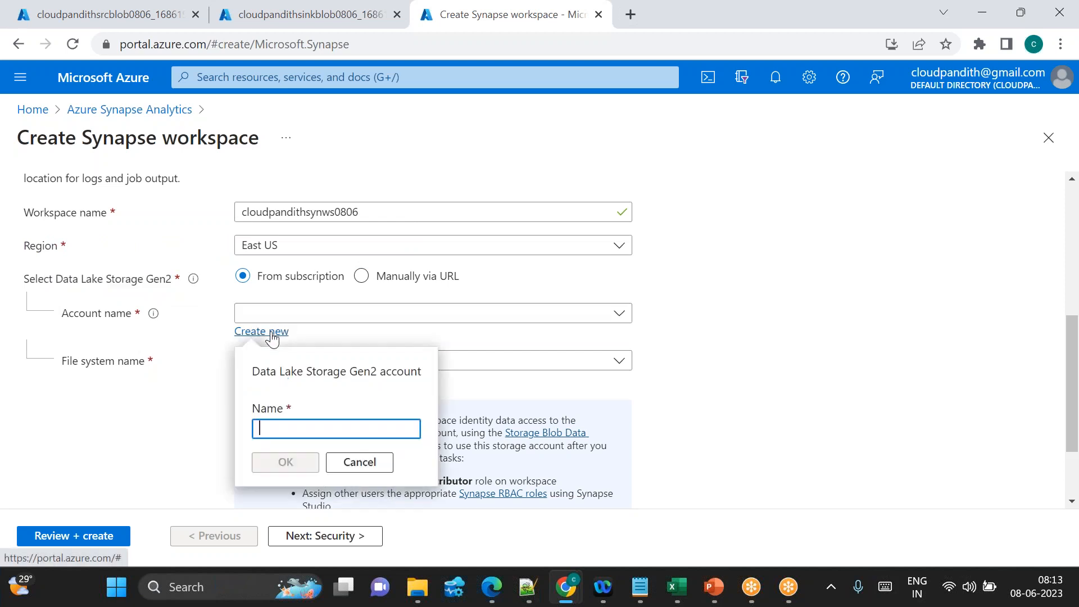
{"action": "type", "text": "cloudpandith08"}
{"action": "key", "text": "BackSpace"}
{"action": "key", "text": "BackSpace"}
{"action": "type", "text": "adls0806"}
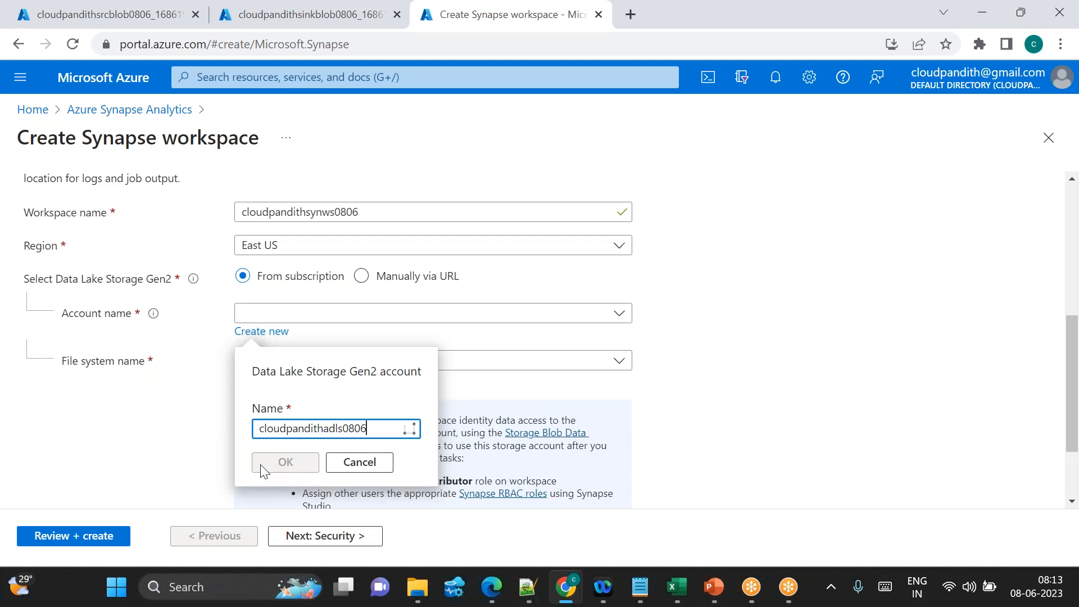
{"action": "left_click", "coordinate": [284, 465]}
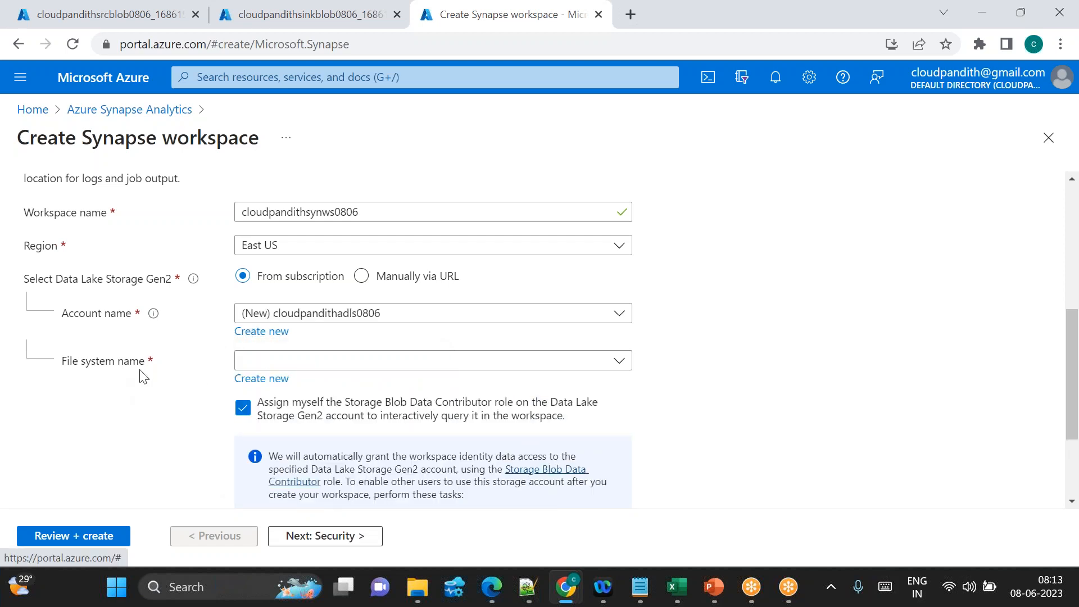
Step: Create a new Data Lake Storage Gen2 file system named global for the workspace
{"action": "left_click", "coordinate": [274, 380]}
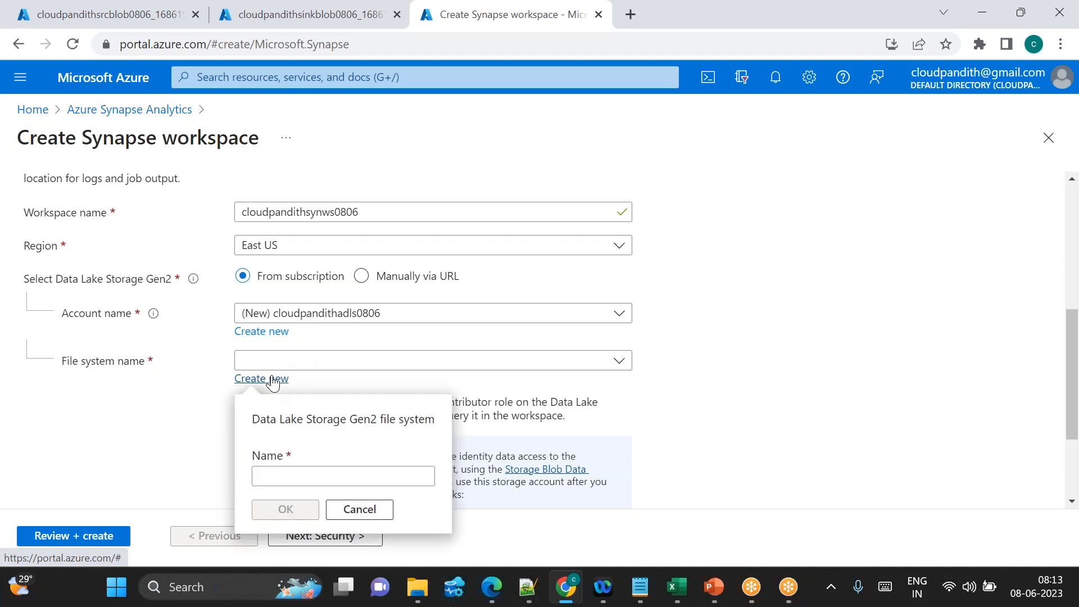
{"action": "type", "text": "global"}
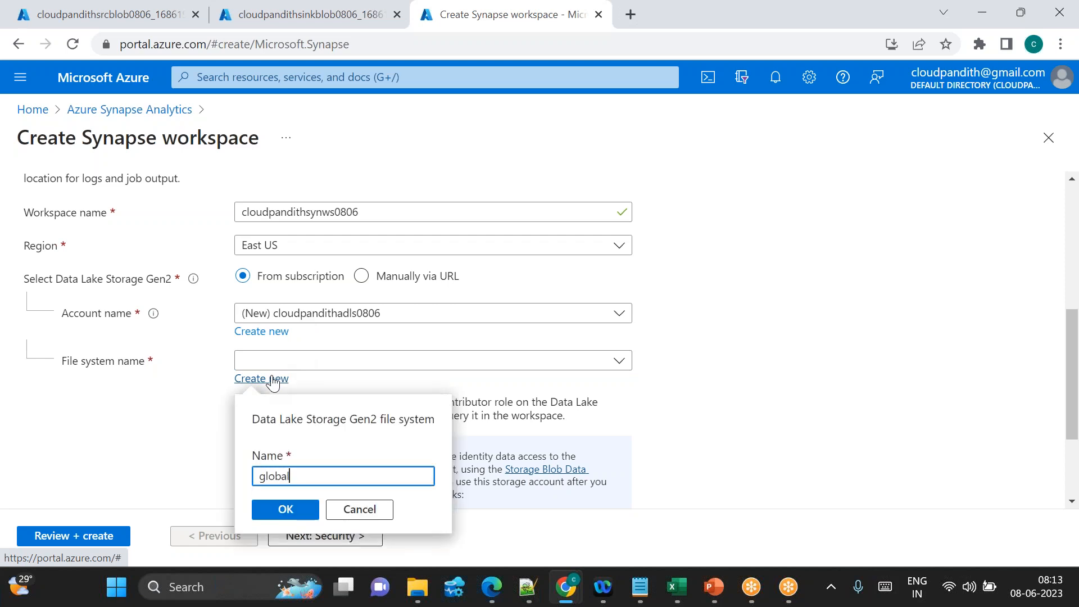
{"action": "left_click", "coordinate": [285, 509]}
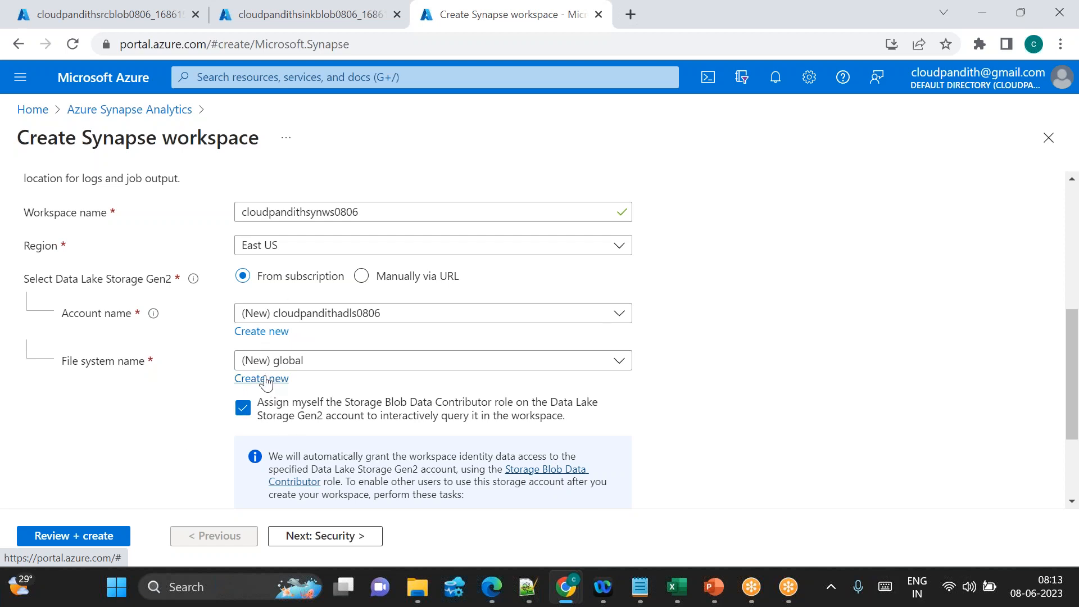
Step: Validate the Synapse workspace settings, create the workspace, and refresh its deployment status
{"action": "left_click", "coordinate": [59, 537]}
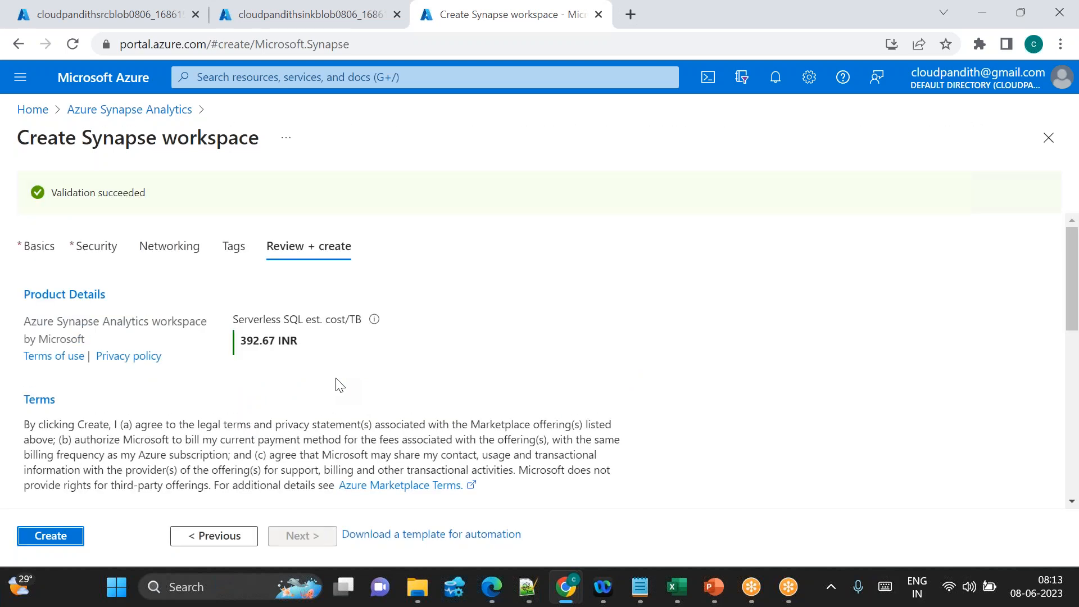
{"action": "left_click", "coordinate": [47, 548]}
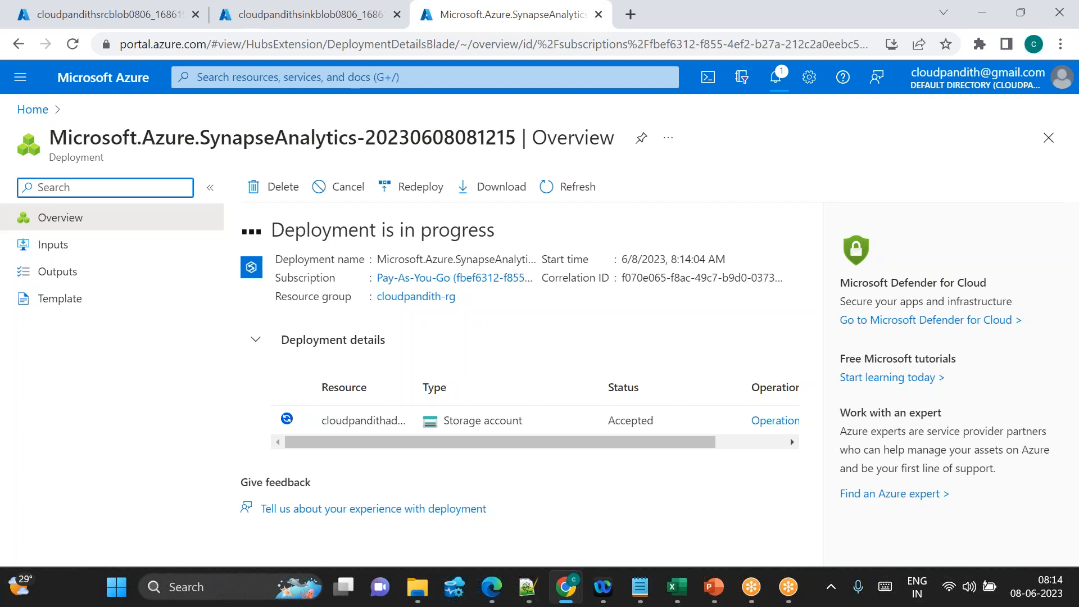
{"action": "left_click", "coordinate": [567, 196]}
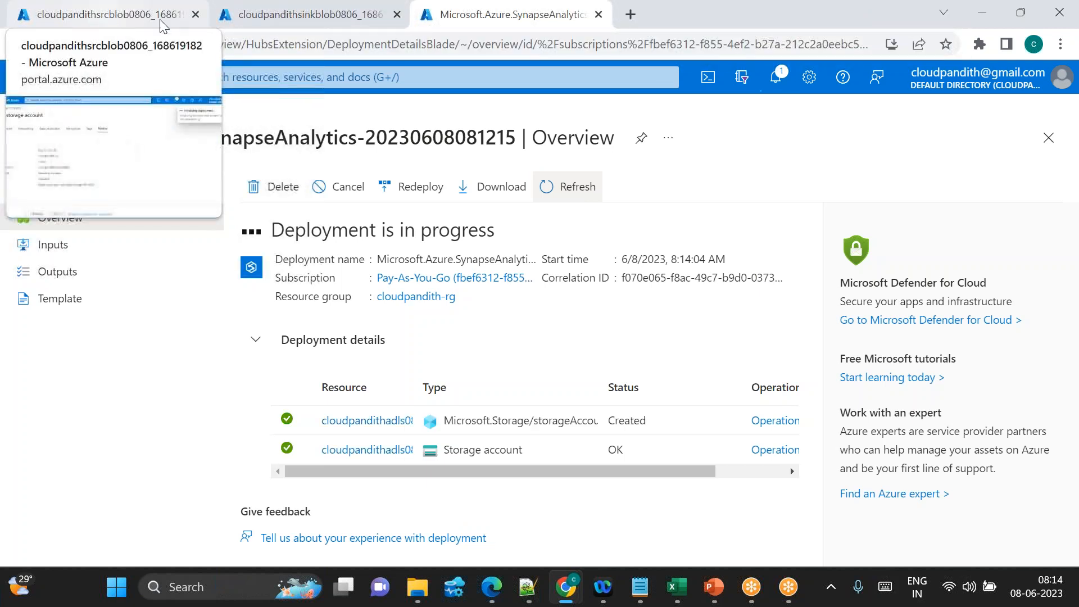
Step: Open the source storage account cloudpandithsrcblob0806 from its deployment page
{"action": "left_click", "coordinate": [128, 15]}
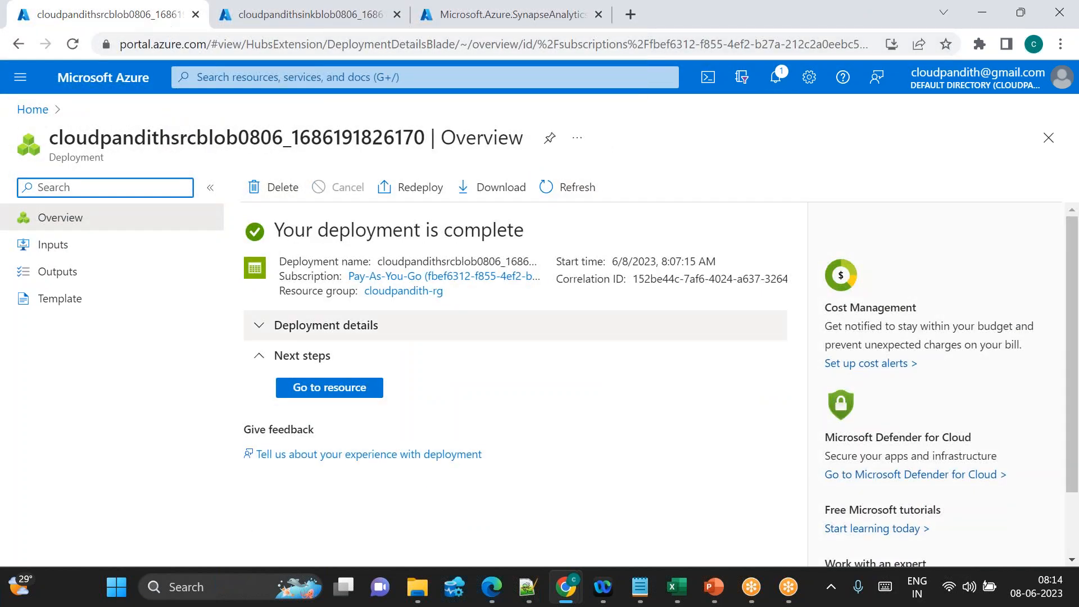
{"action": "left_click", "coordinate": [298, 395]}
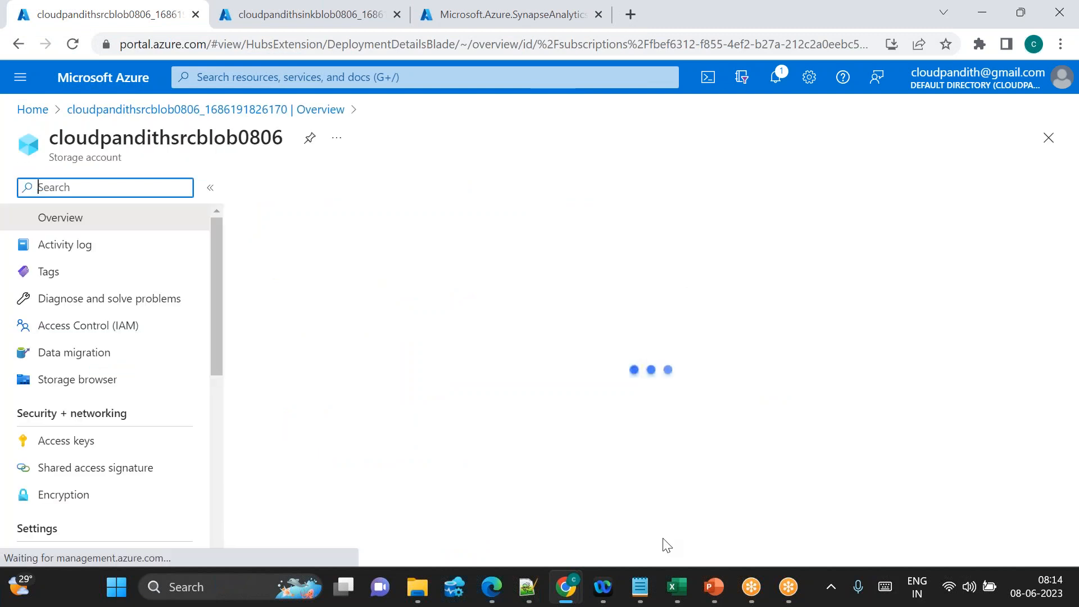
Step: Switch to Notepad and review task 1 on copying one file from blob1's input folder to blob2's output folder by highlighting its parts
{"action": "mouse_move", "coordinate": [643, 600]}
{"action": "left_click", "coordinate": [568, 508]}
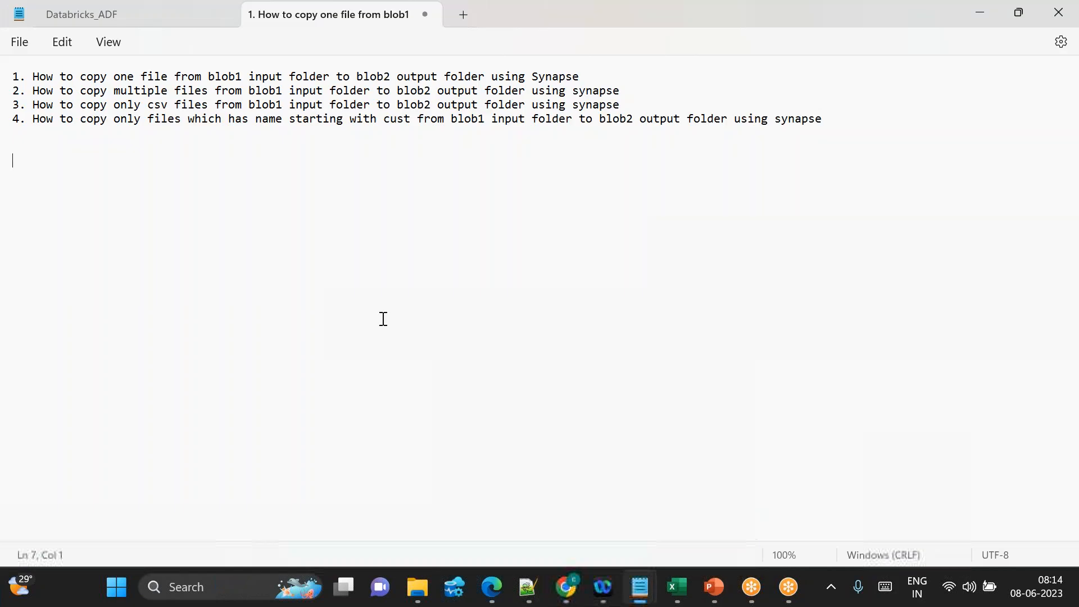
{"action": "left_click_drag", "start_coordinate": [58, 77], "coordinate": [598, 90]}
{"action": "double_click", "coordinate": [226, 77]}
{"action": "left_click_drag", "start_coordinate": [259, 74], "coordinate": [472, 74]}
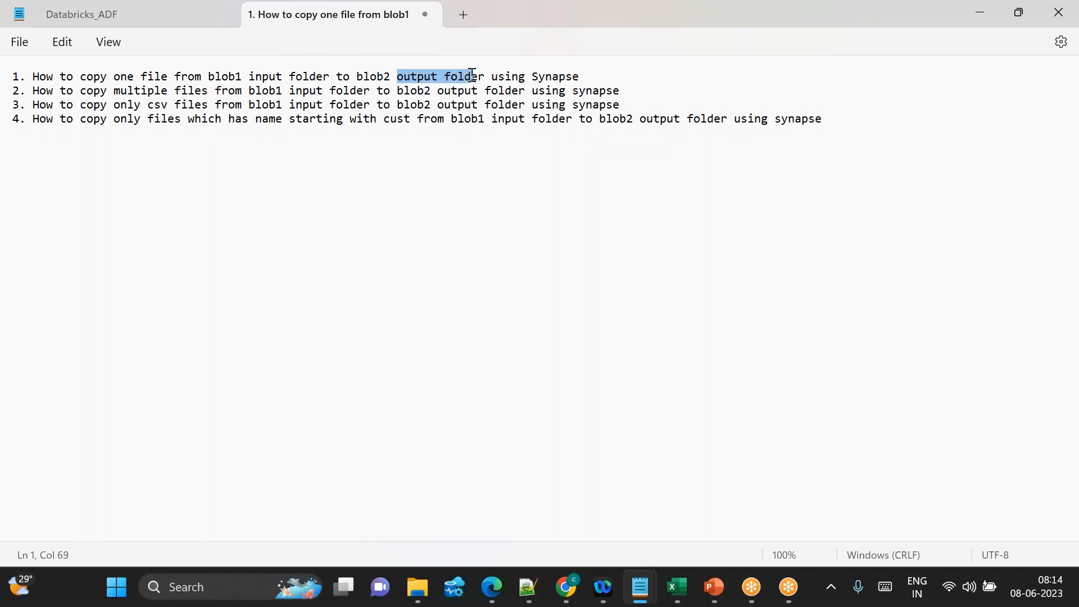
{"action": "left_click_drag", "start_coordinate": [212, 78], "coordinate": [281, 74]}
{"action": "left_click_drag", "start_coordinate": [167, 76], "coordinate": [118, 72]}
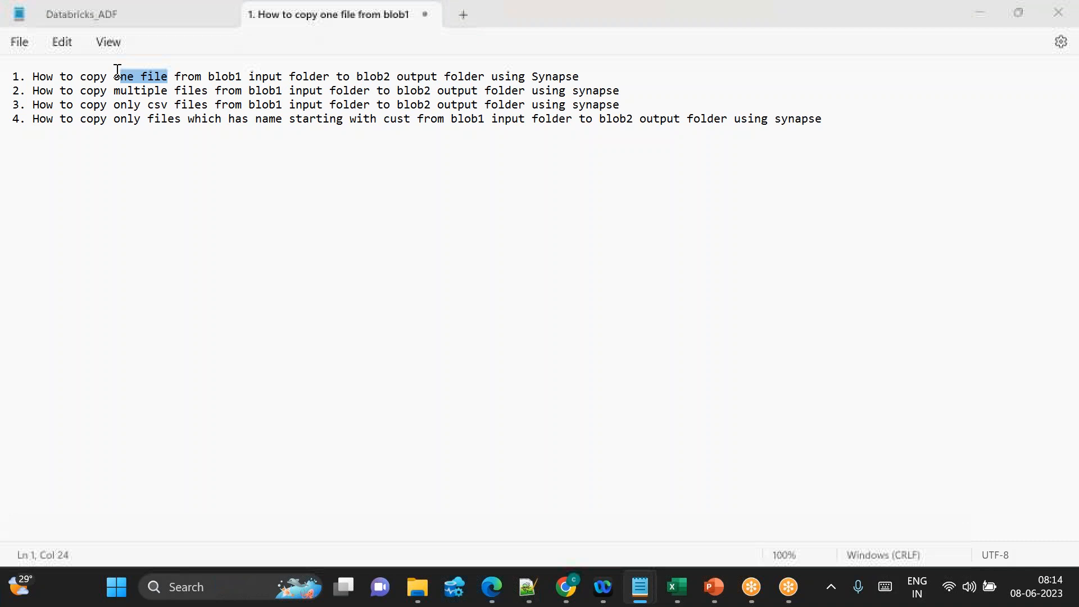
Step: Switch back to the Azure portal in Chrome and create a container named input in cloudpandithsrcblob0806
{"action": "key", "text": "alt+Tab"}
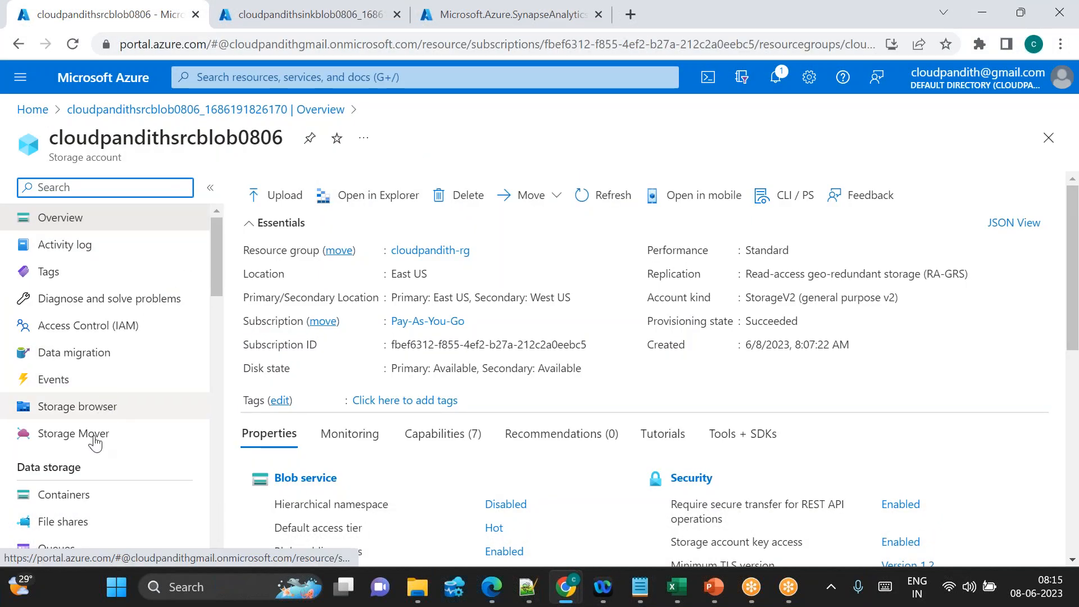
{"action": "left_click", "coordinate": [78, 496]}
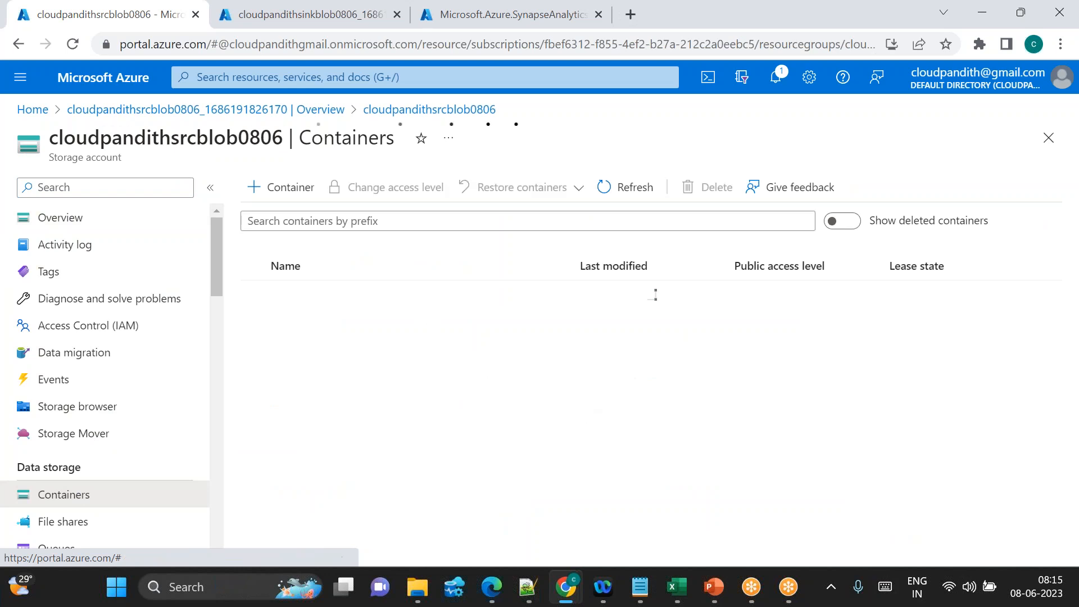
{"action": "left_click", "coordinate": [281, 189]}
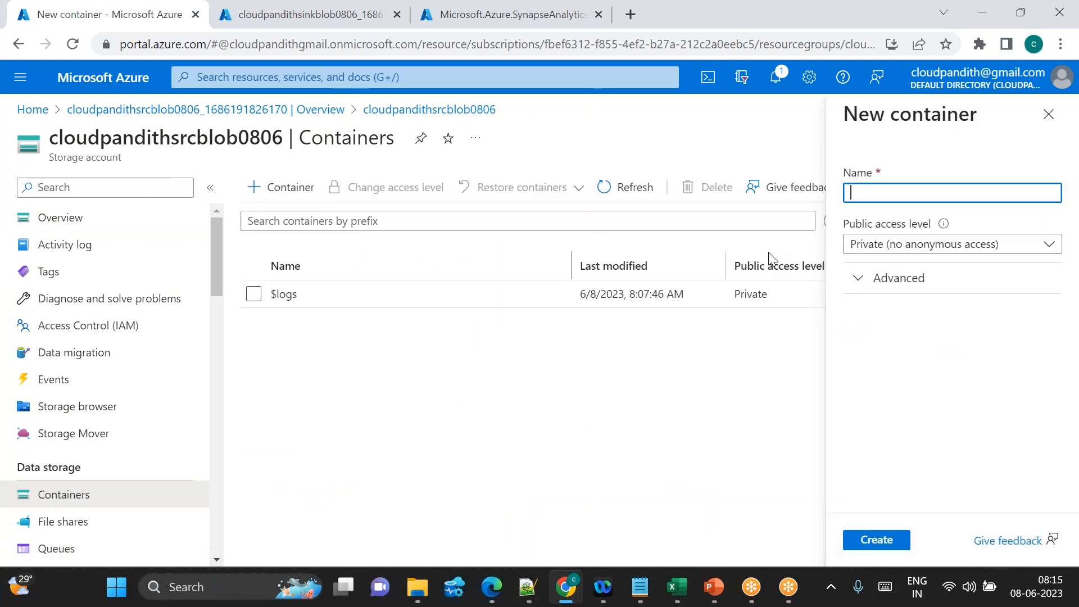
{"action": "type", "text": "input"}
{"action": "left_click", "coordinate": [875, 539]}
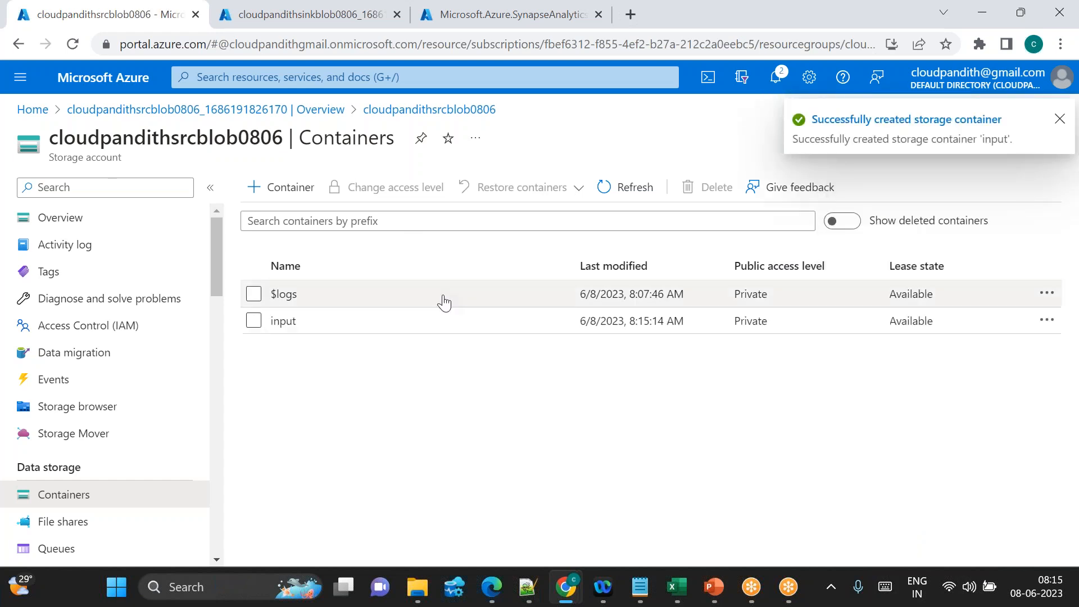
Step: Upload the credit1 file from the cloudpandith-datasets folder's set-comma subfolder into the input container
{"action": "left_click", "coordinate": [283, 321]}
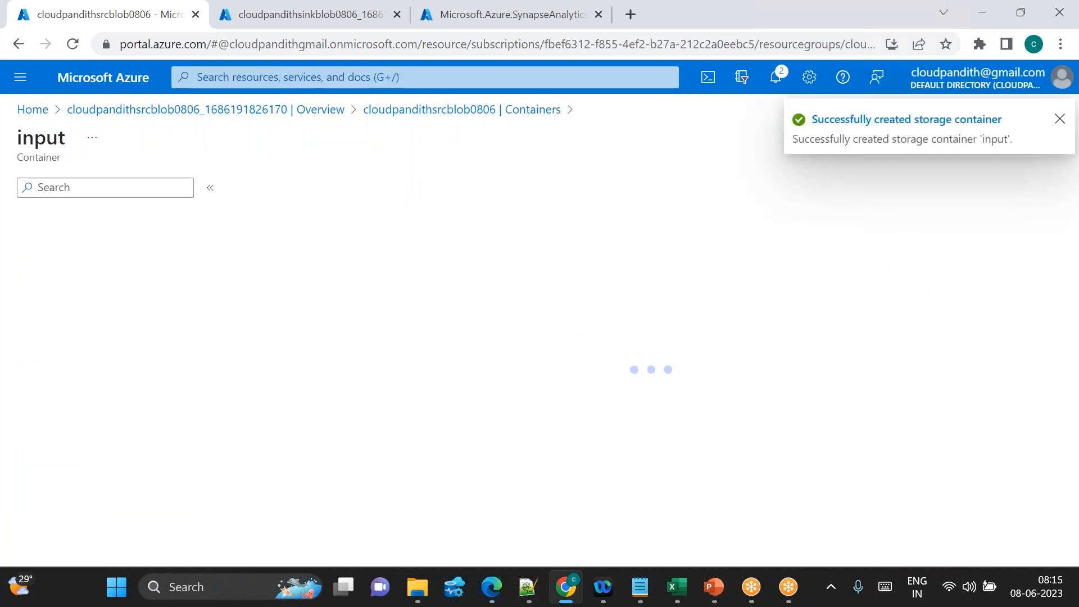
{"action": "left_click", "coordinate": [287, 189]}
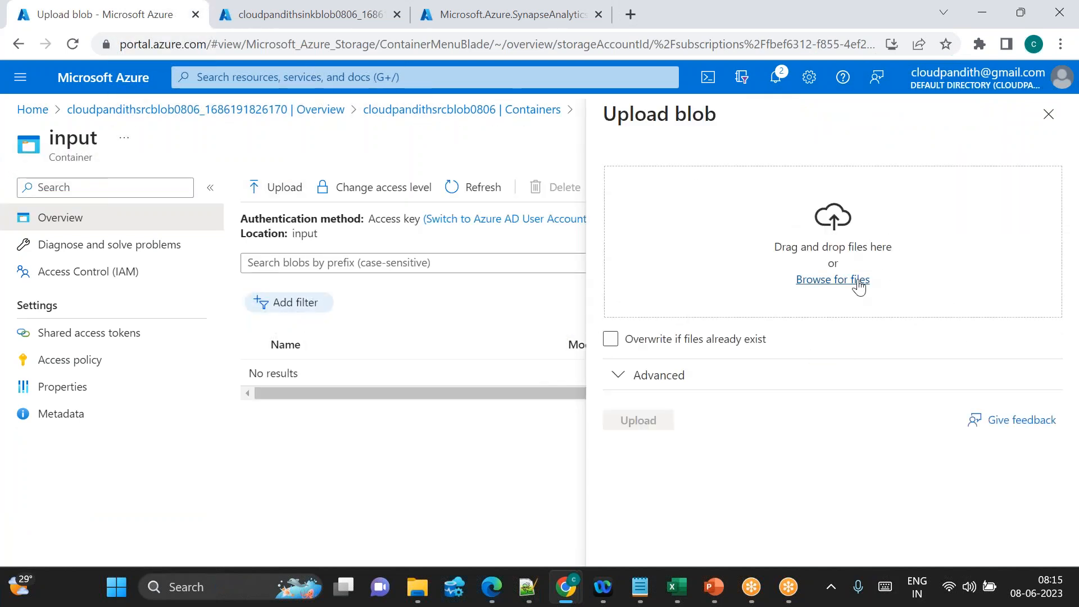
{"action": "left_click", "coordinate": [849, 281]}
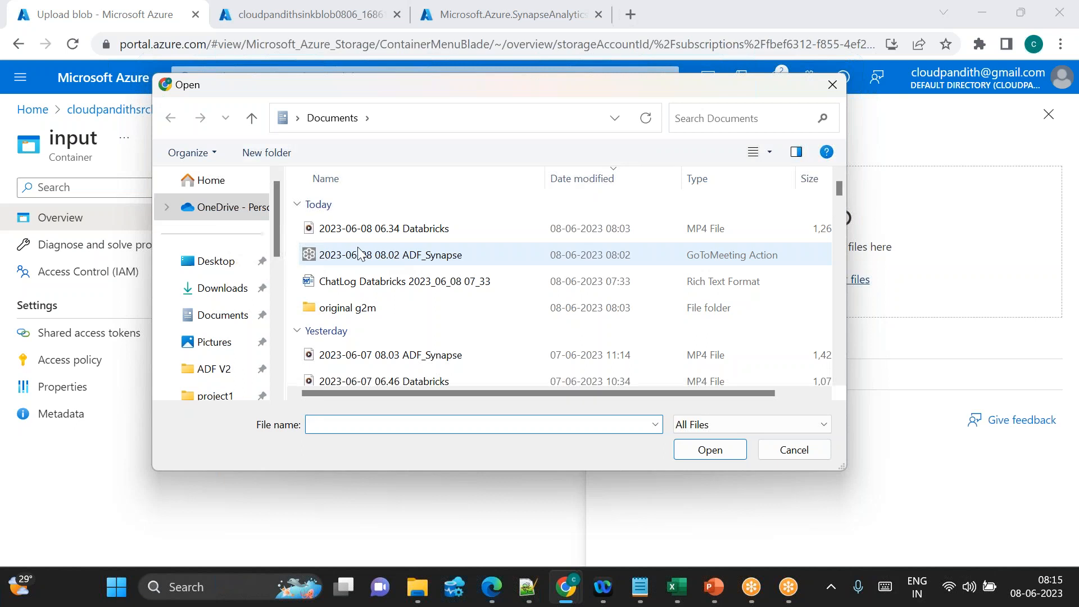
{"action": "scroll", "coordinate": [229, 314], "scroll_direction": "down", "scroll_amount": 3}
{"action": "left_click", "coordinate": [229, 315]}
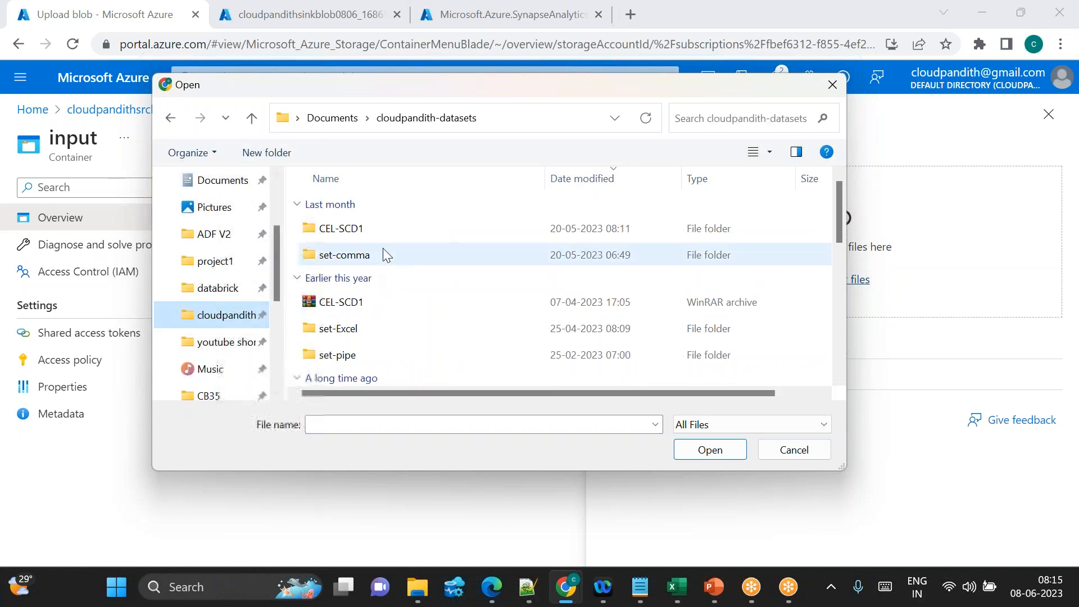
{"action": "double_click", "coordinate": [354, 250]}
{"action": "scroll", "coordinate": [447, 325], "scroll_direction": "down", "scroll_amount": 3}
{"action": "scroll", "coordinate": [447, 325], "scroll_direction": "down", "scroll_amount": 1}
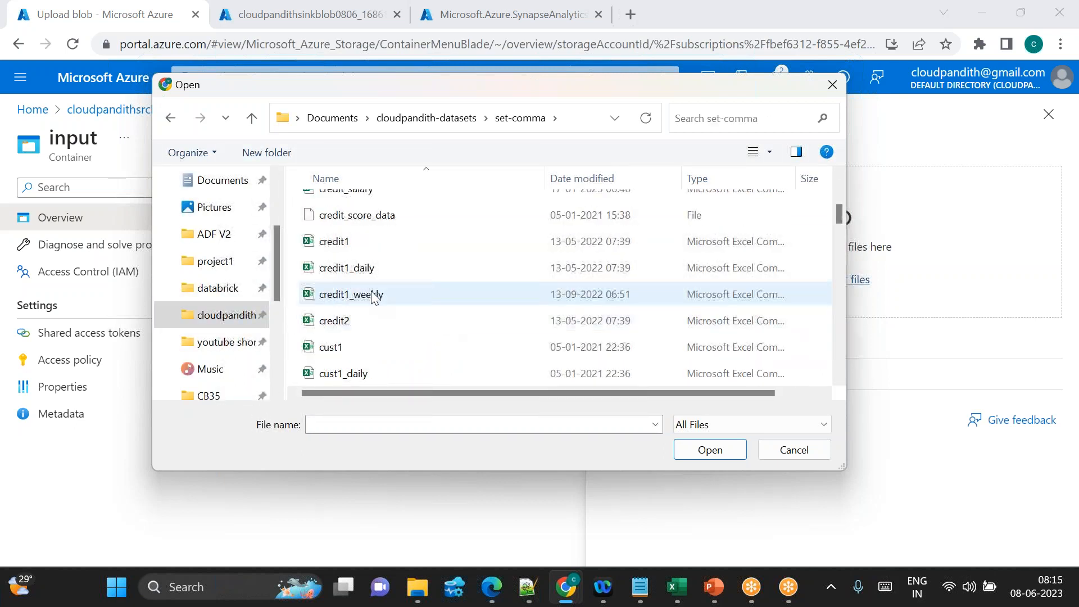
{"action": "left_click", "coordinate": [337, 241]}
{"action": "left_click", "coordinate": [709, 450]}
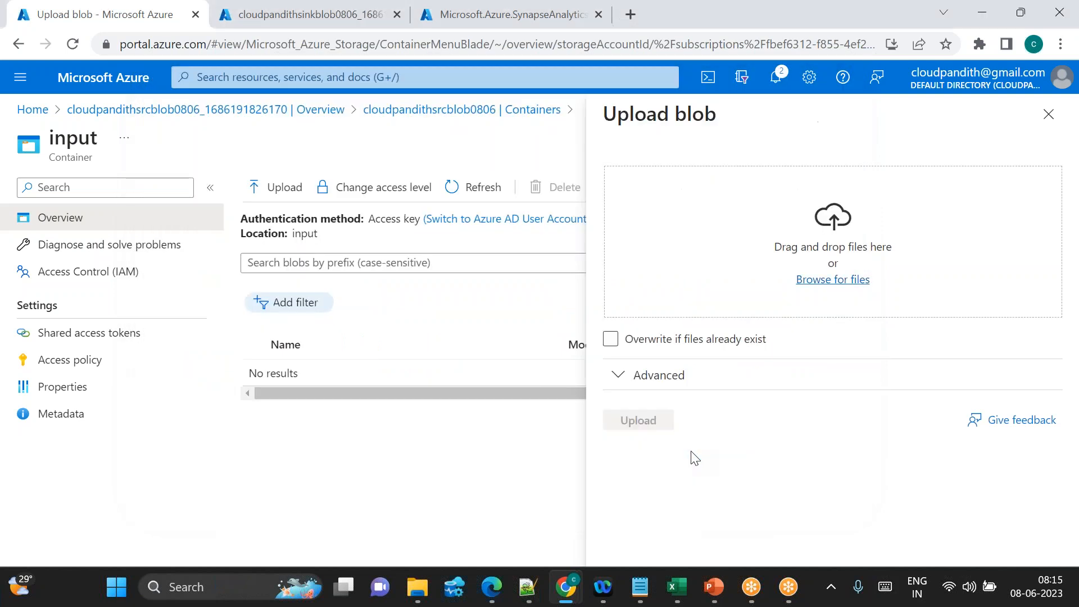
{"action": "left_click", "coordinate": [638, 421]}
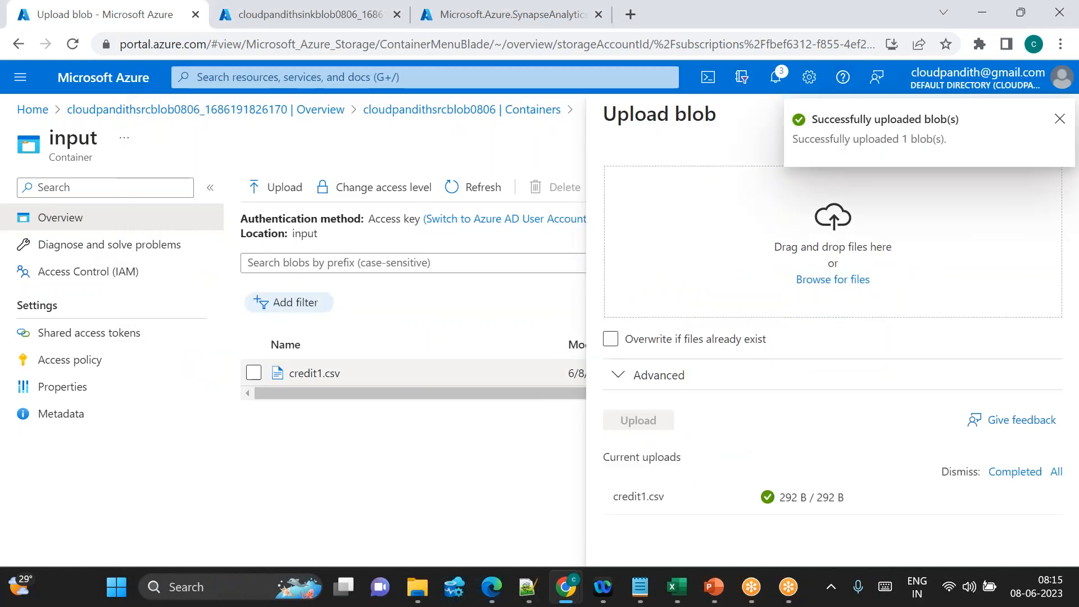
Step: Reopen the cloudpandithsrcblob0806 storage account's containers and check the contents of the input container
{"action": "left_click", "coordinate": [326, 110]}
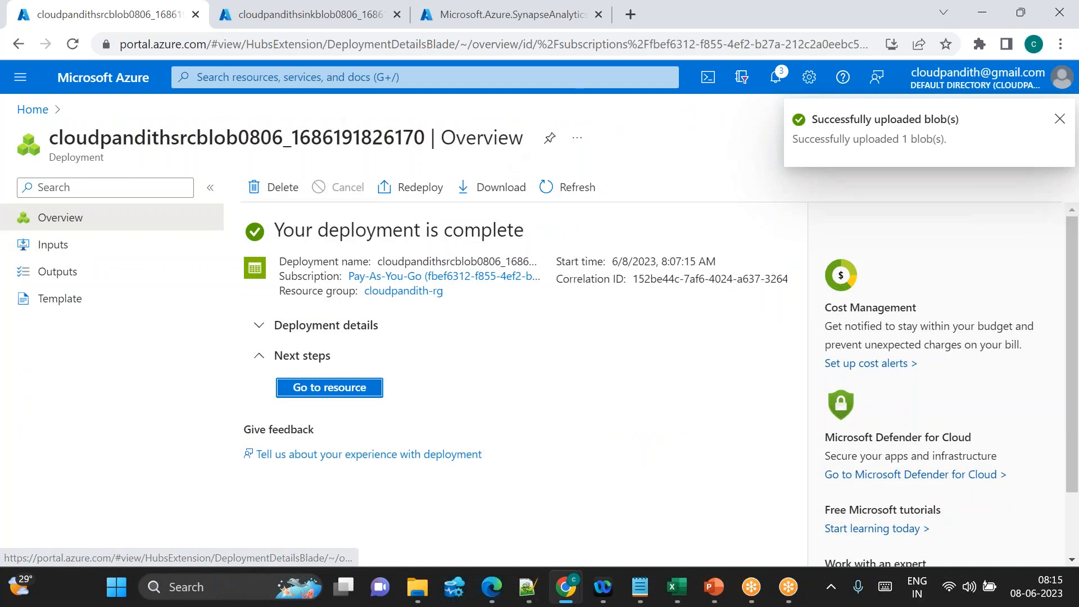
{"action": "left_click", "coordinate": [315, 385]}
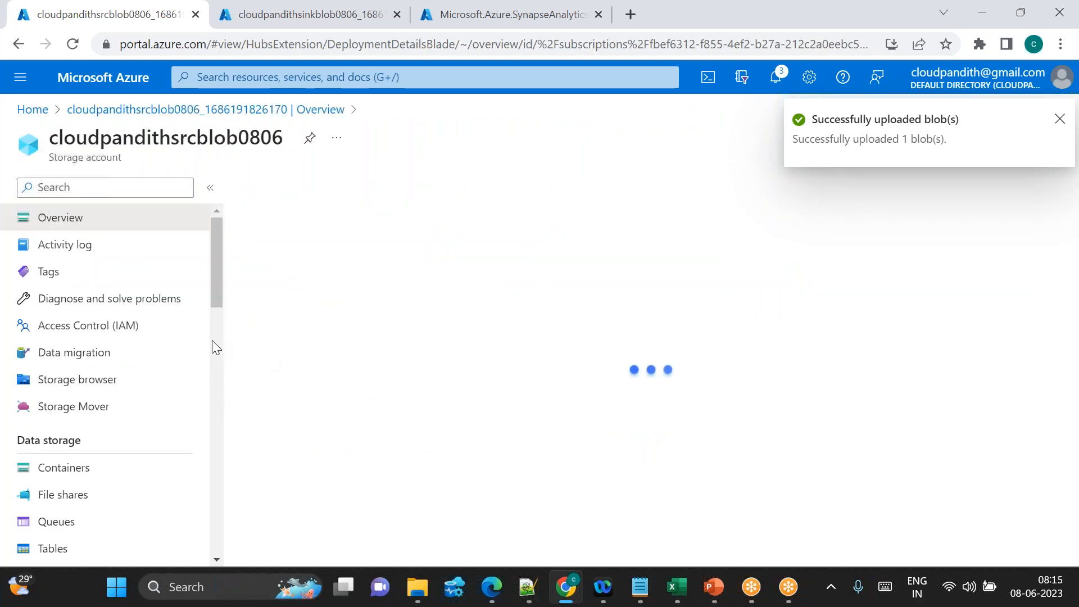
{"action": "left_click", "coordinate": [63, 494]}
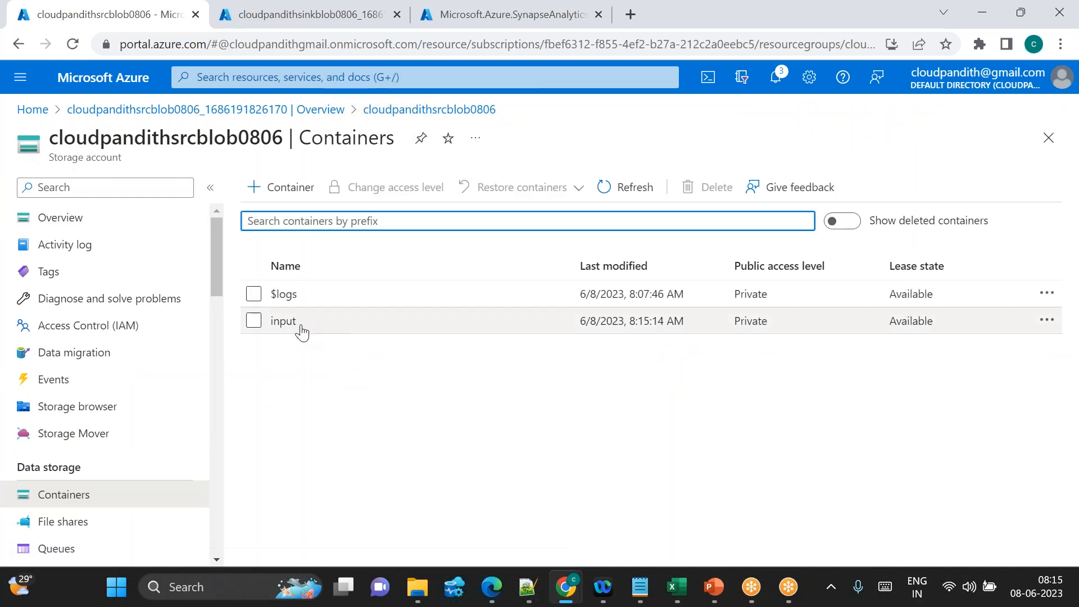
{"action": "left_click", "coordinate": [284, 322]}
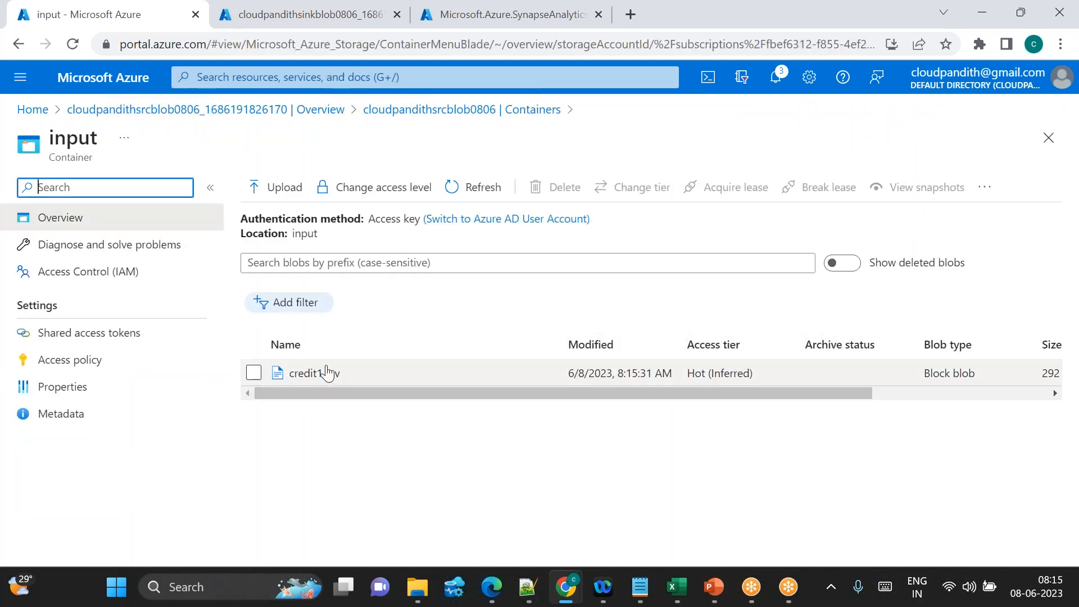
{"action": "left_click", "coordinate": [445, 111]}
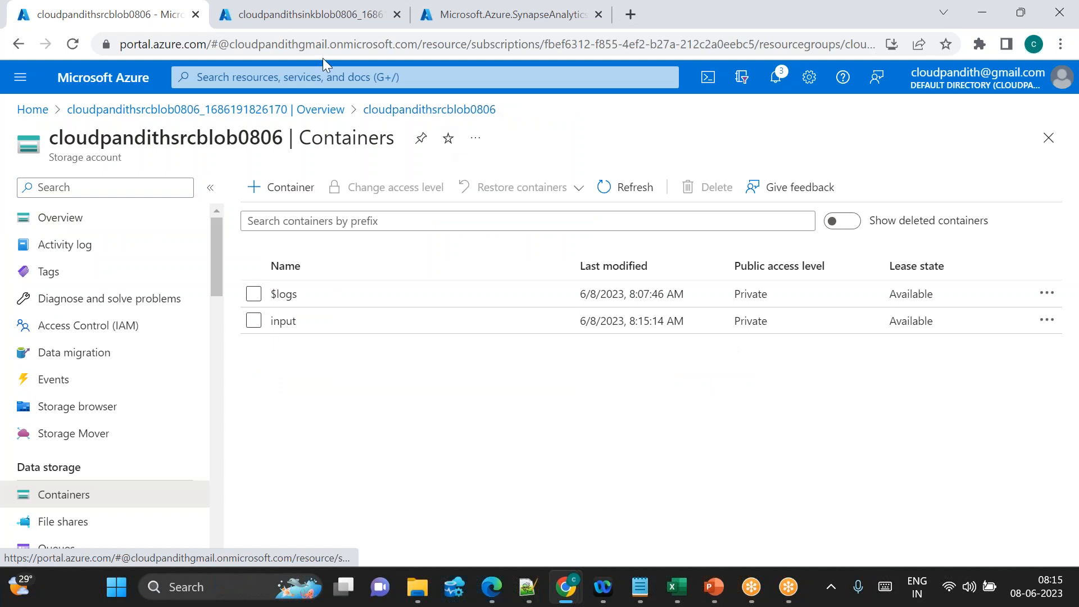
Step: Open the cloudpandithsinkblob0806 storage account from its deployment page and create a private container named output
{"action": "left_click", "coordinate": [268, 23]}
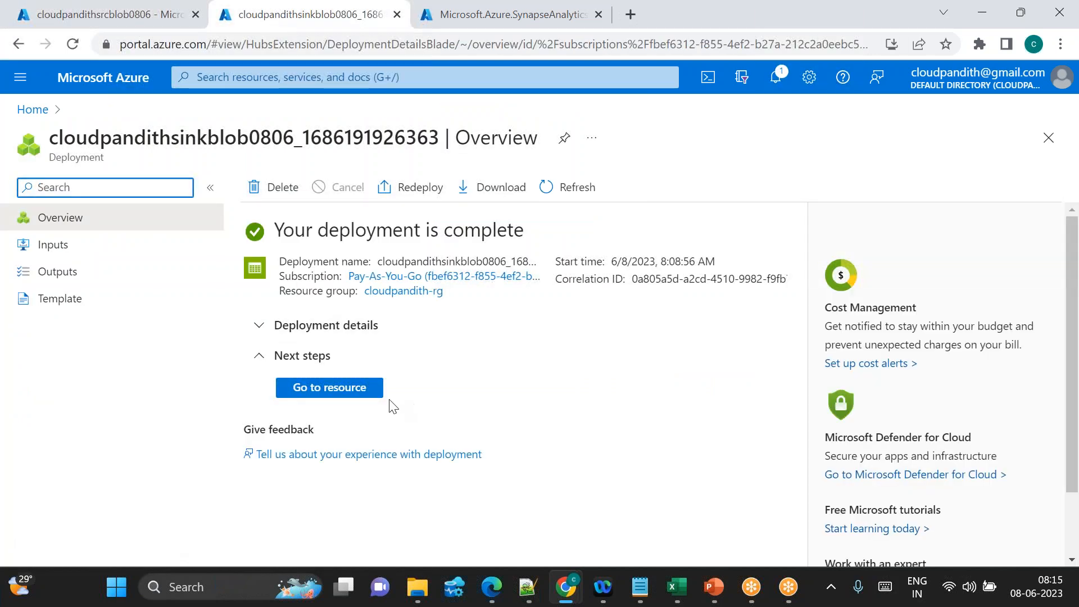
{"action": "left_click", "coordinate": [352, 396]}
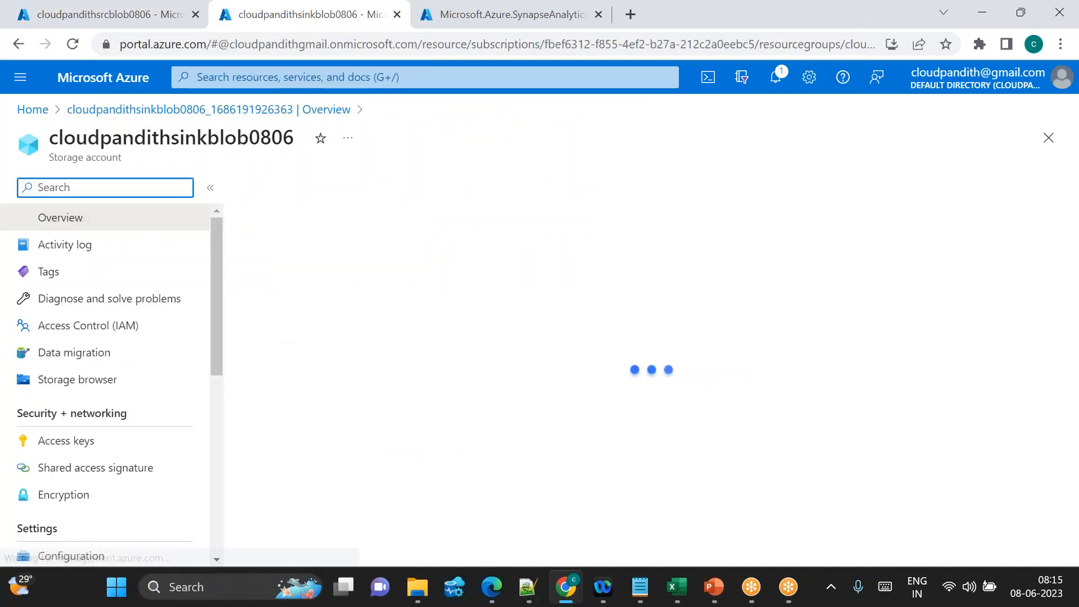
{"action": "left_click_drag", "start_coordinate": [350, 397], "coordinate": [95, 494]}
{"action": "left_click", "coordinate": [52, 494]}
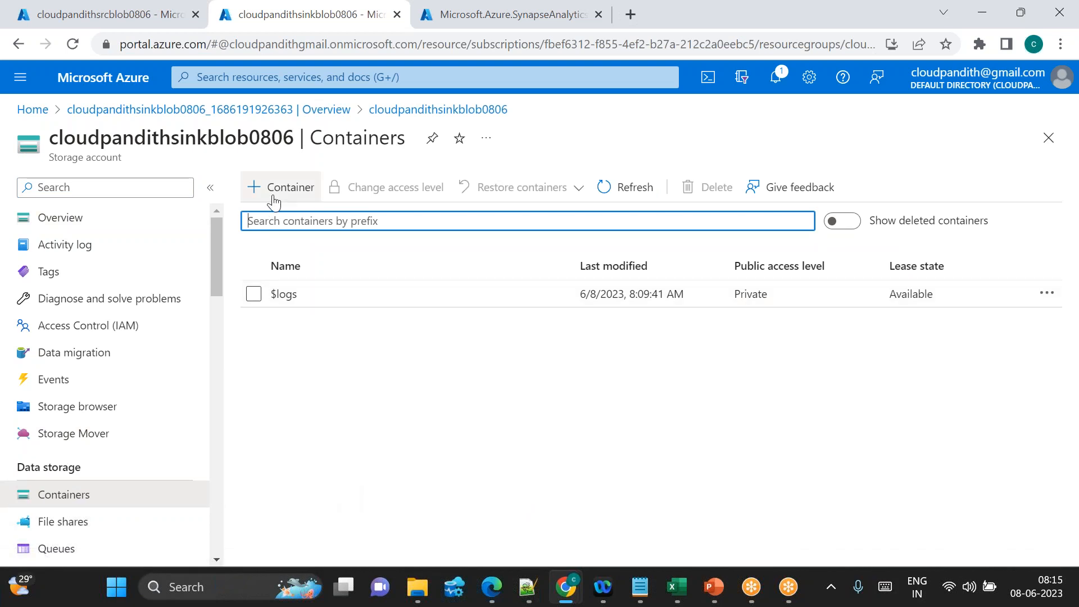
{"action": "left_click", "coordinate": [274, 188]}
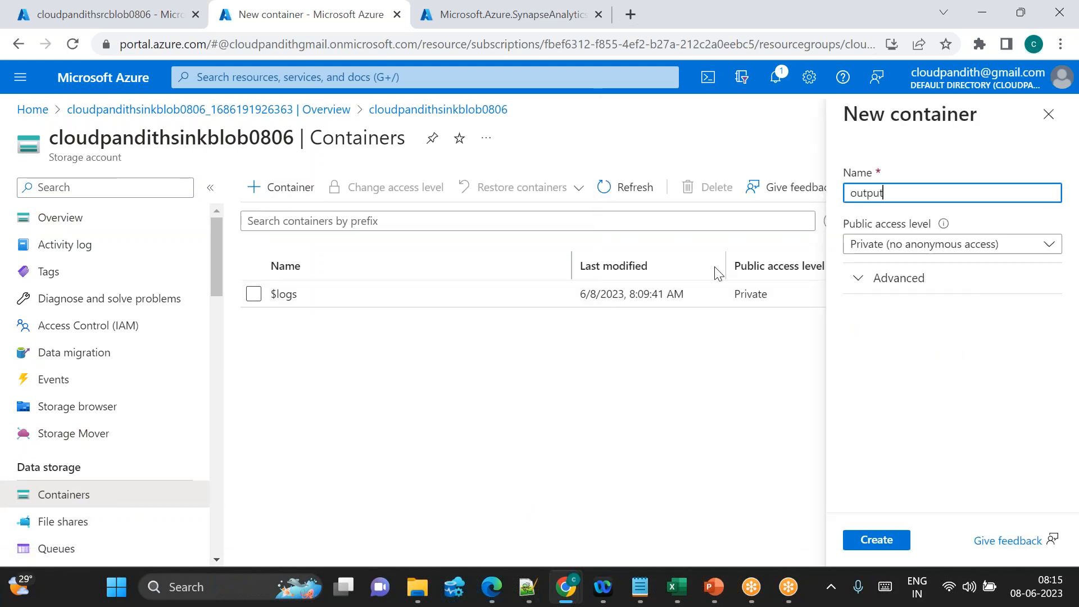
{"action": "left_click", "coordinate": [892, 552]}
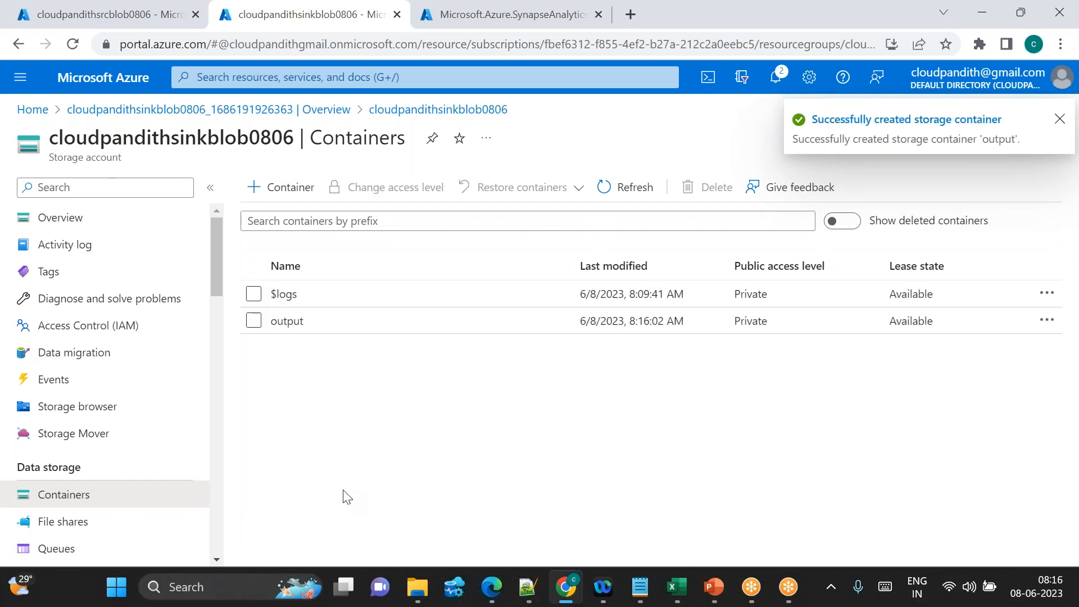
Step: Launch Paint and choose the rounded rectangle shape for drawing
{"action": "left_click", "coordinate": [232, 584]}
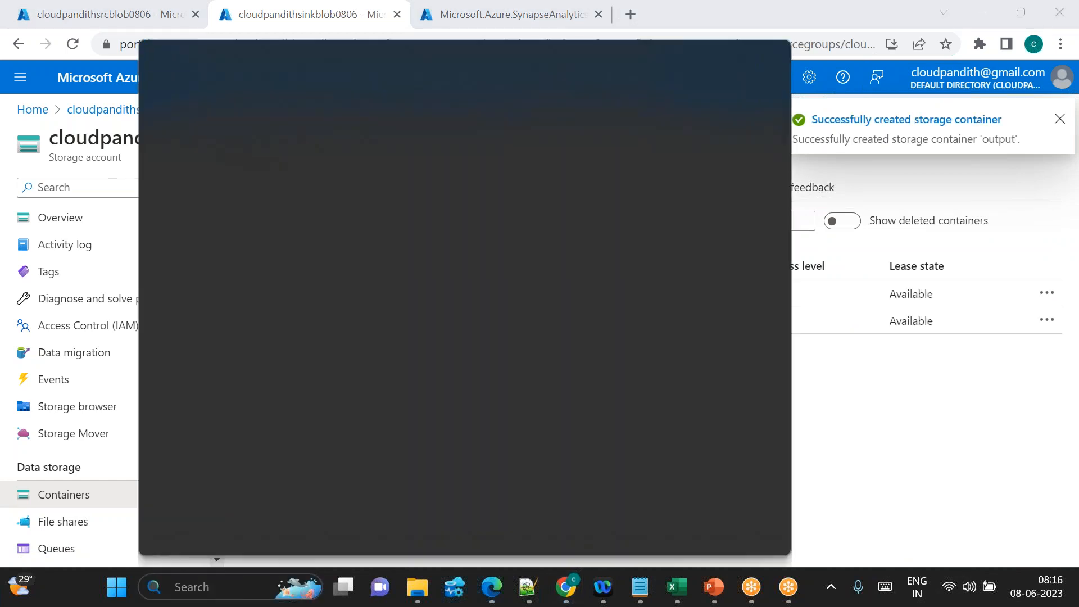
{"action": "type", "text": "paint"}
{"action": "key", "text": "Return"}
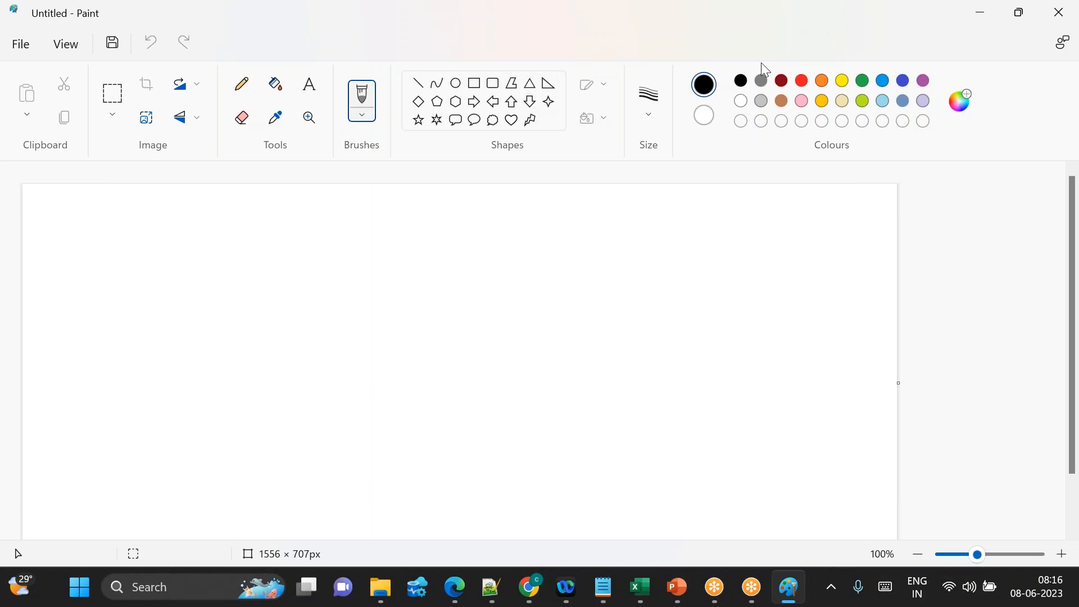
{"action": "left_click", "coordinate": [544, 600]}
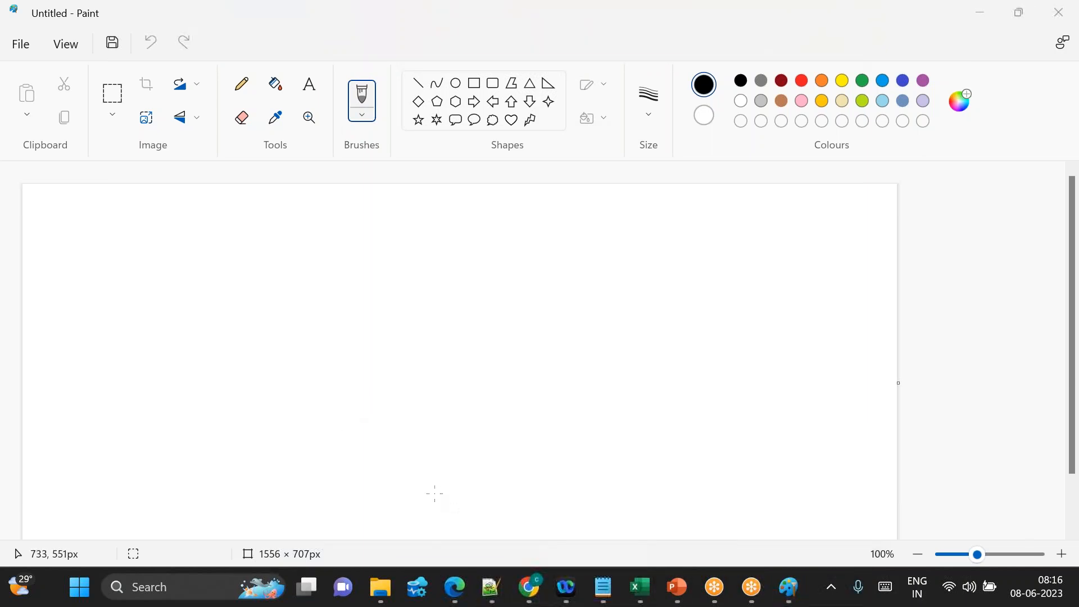
{"action": "mouse_move", "coordinate": [544, 600]}
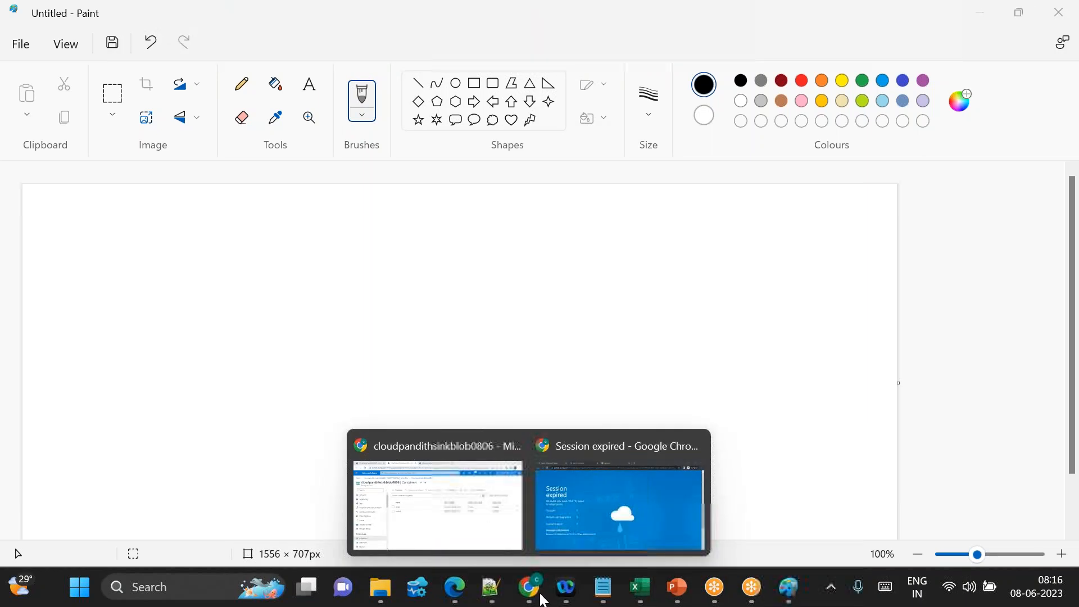
{"action": "left_click", "coordinate": [445, 492]}
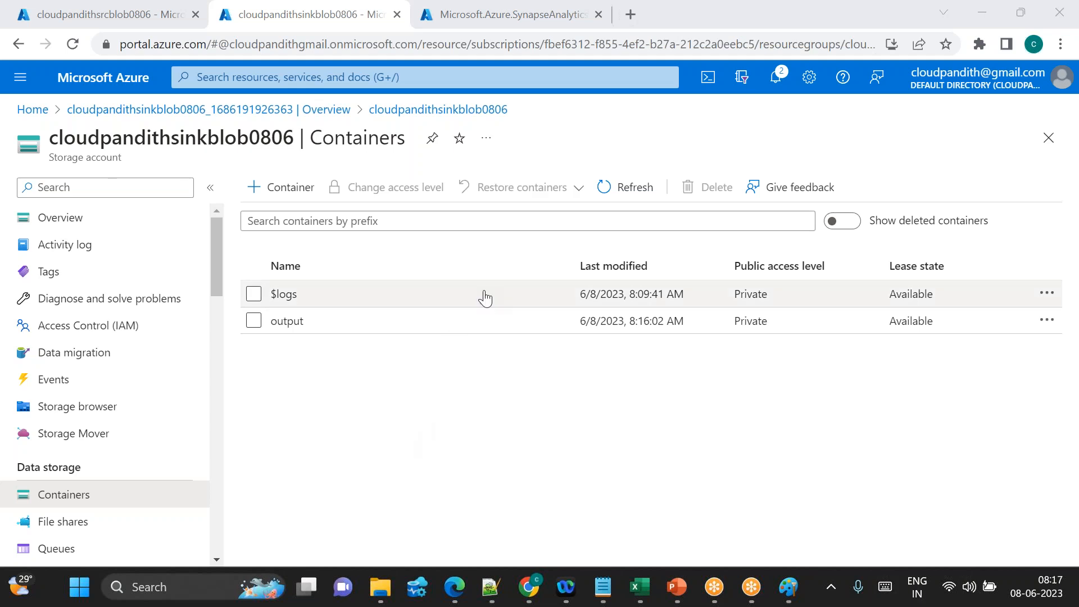
{"action": "left_click", "coordinate": [789, 587]}
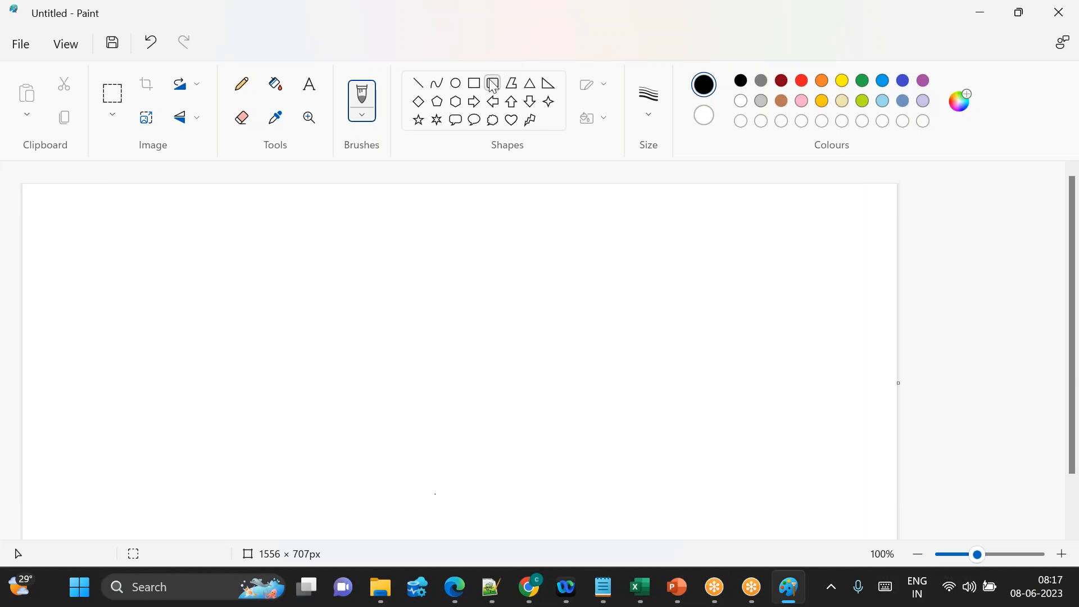
{"action": "left_click", "coordinate": [494, 90]}
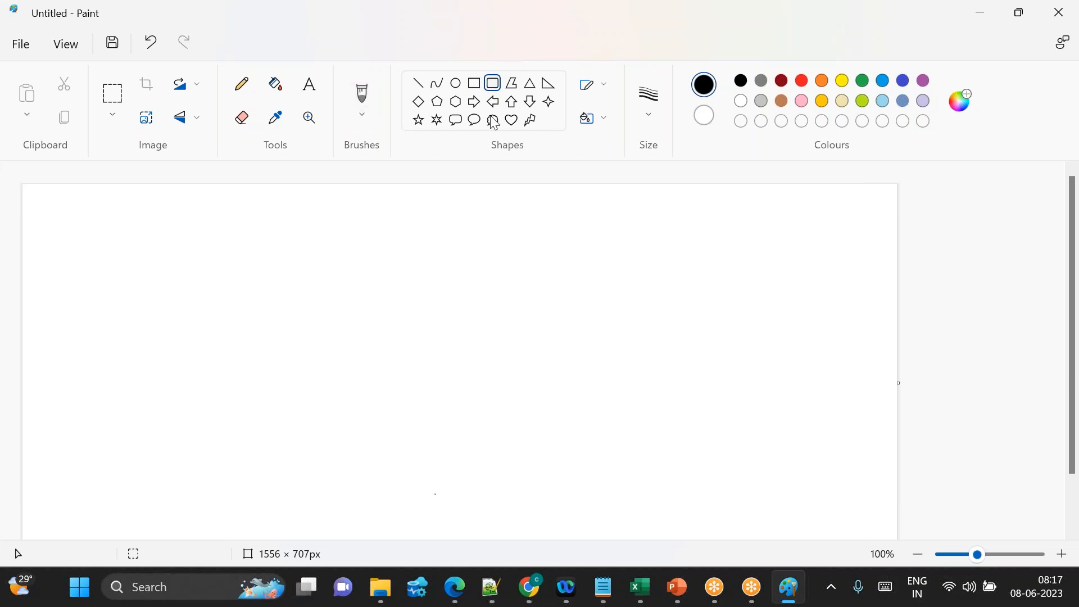
Step: Close the expired-session Chrome window and return to the sink storage account's Containers page in the Azure portal
{"action": "mouse_move", "coordinate": [533, 600]}
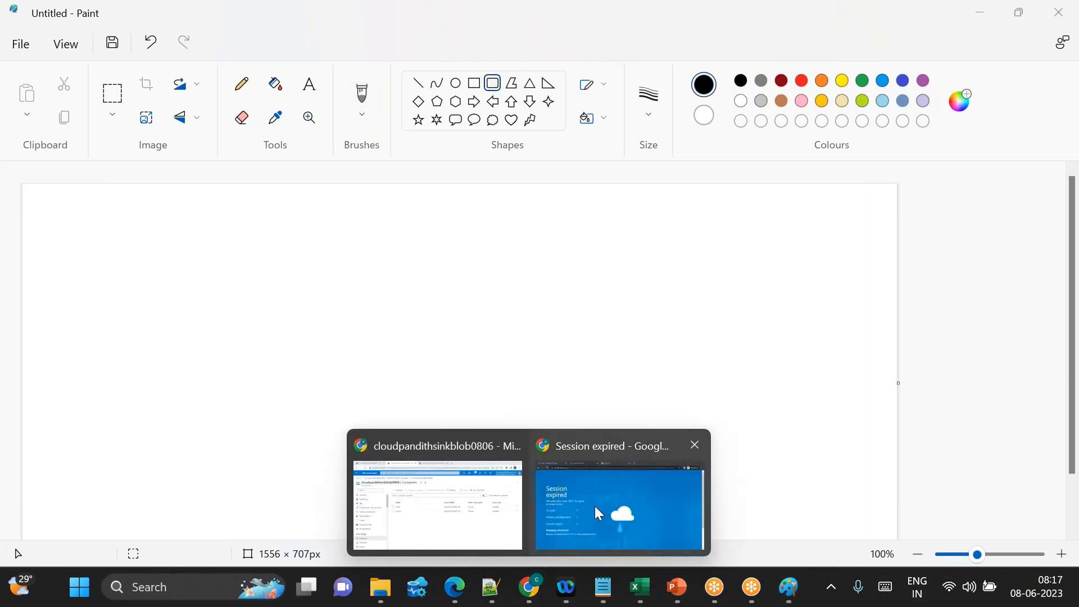
{"action": "left_click", "coordinate": [695, 447]}
{"action": "left_click", "coordinate": [562, 500]}
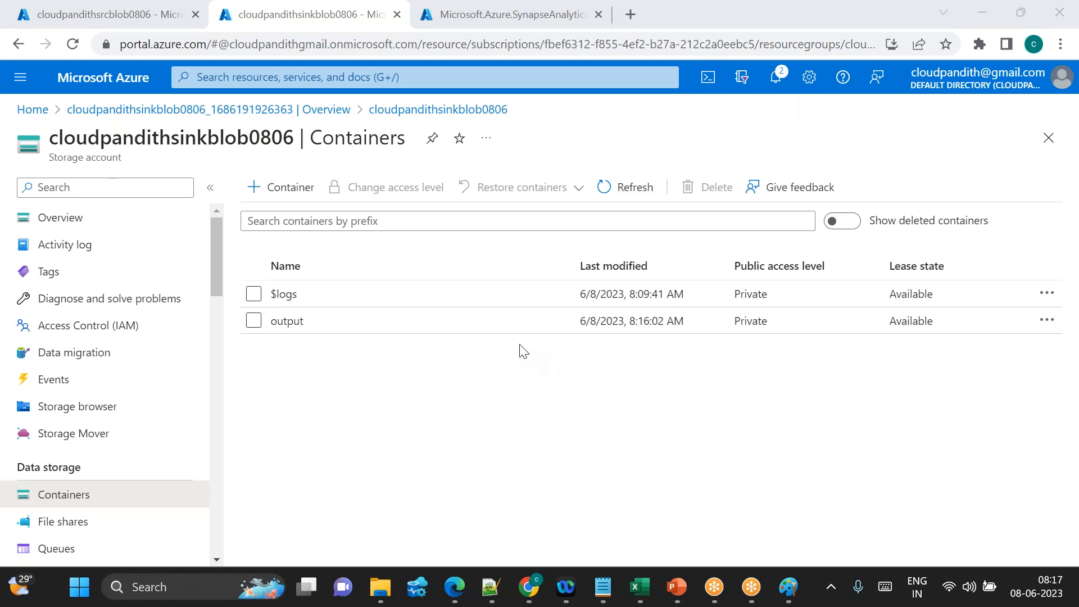
{"action": "left_click", "coordinate": [421, 403]}
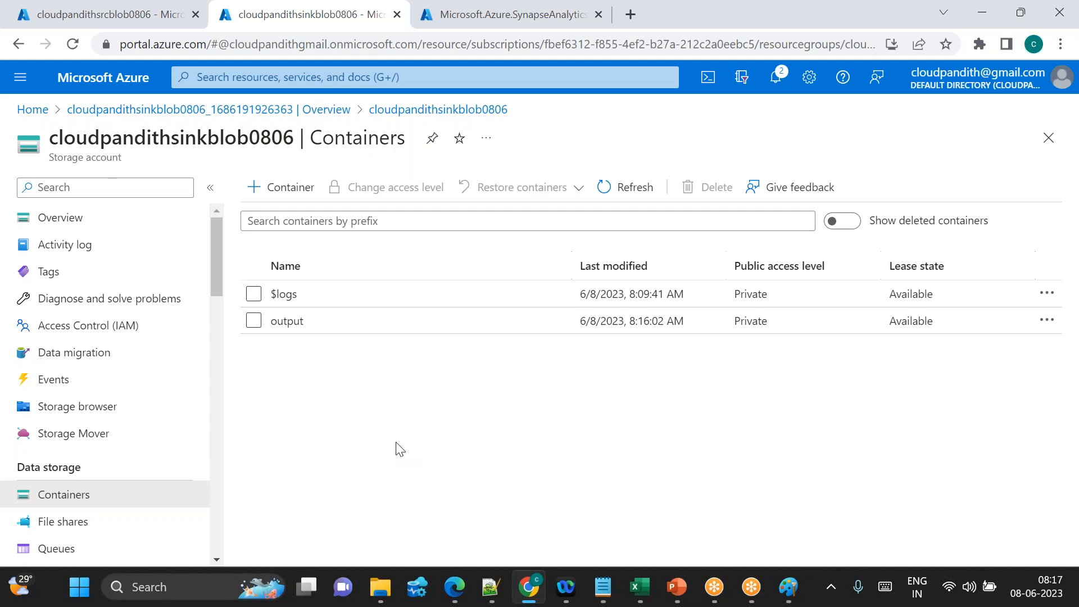
Step: Compare the Containers pages of the source and sink storage accounts
{"action": "left_click", "coordinate": [135, 14]}
{"action": "left_click", "coordinate": [268, 4]}
{"action": "left_click", "coordinate": [159, 8]}
{"action": "left_click", "coordinate": [267, 4]}
{"action": "left_click", "coordinate": [144, 5]}
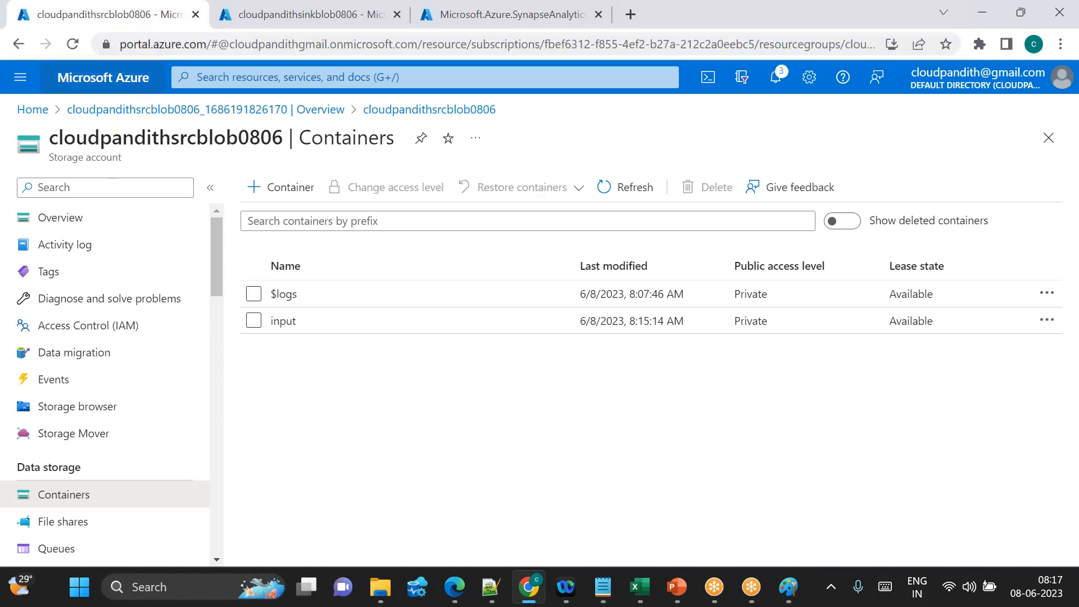
Step: View the storage accounts list, and search the portal for synapse to open the Azure Synapse Analytics workspace list
{"action": "left_click", "coordinate": [32, 110]}
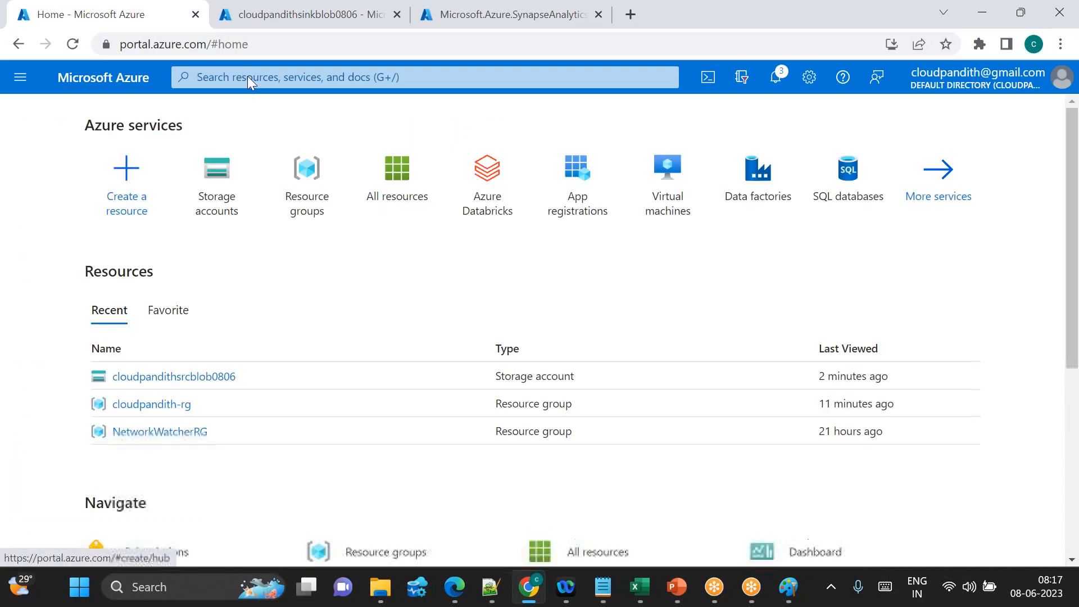
{"action": "left_click", "coordinate": [200, 206]}
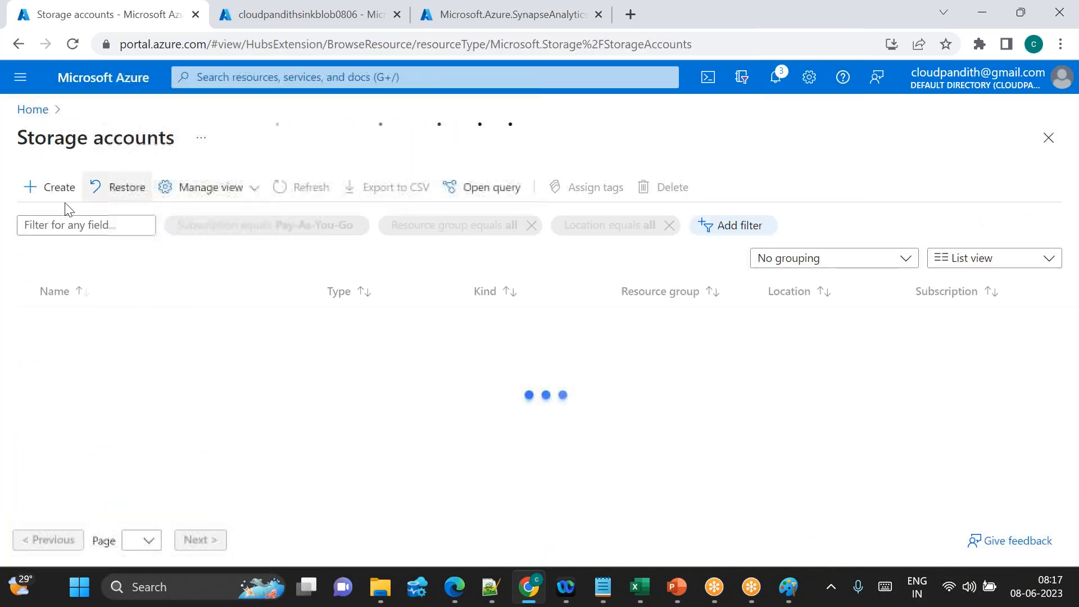
{"action": "left_click", "coordinate": [238, 78]}
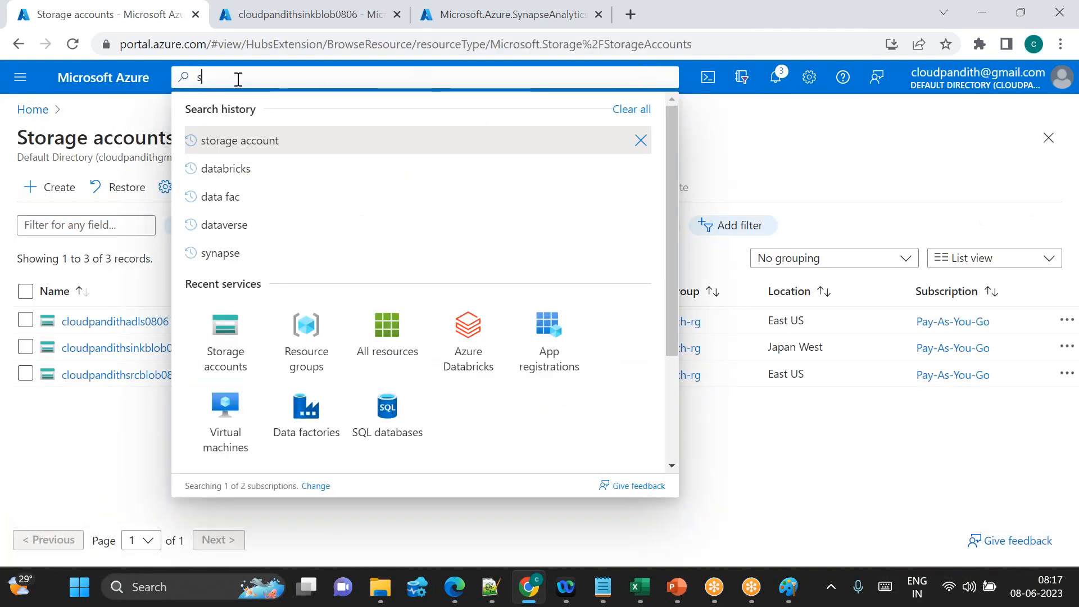
{"action": "type", "text": "synapse"}
{"action": "key", "text": "Return"}
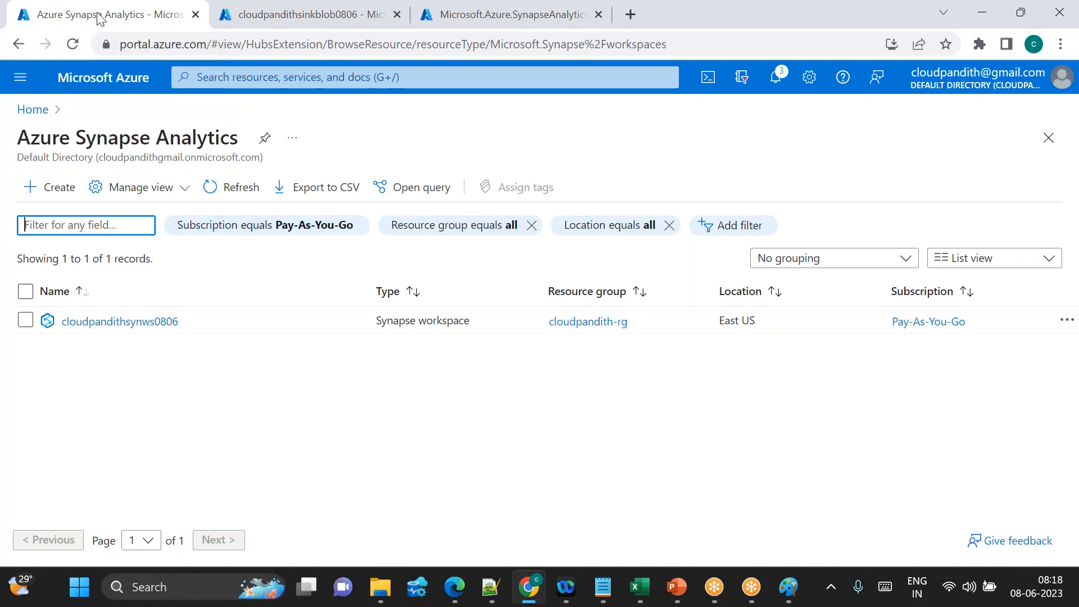
Step: Return to the storage accounts list and open the containers of cloudpandithsrcblob0806
{"action": "left_click", "coordinate": [31, 110]}
{"action": "left_click", "coordinate": [307, 174]}
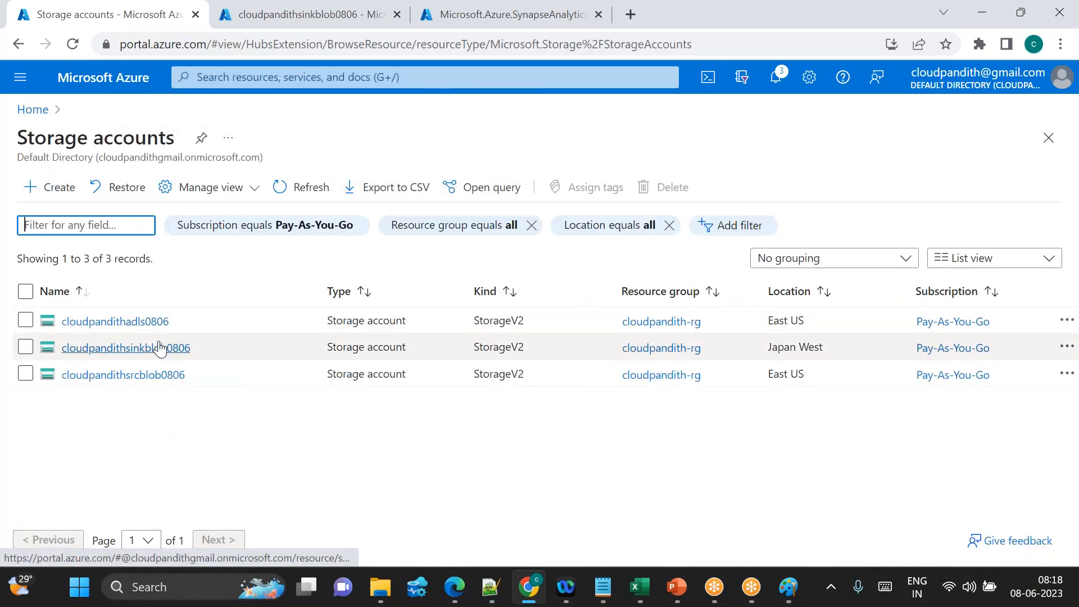
{"action": "left_click", "coordinate": [138, 376]}
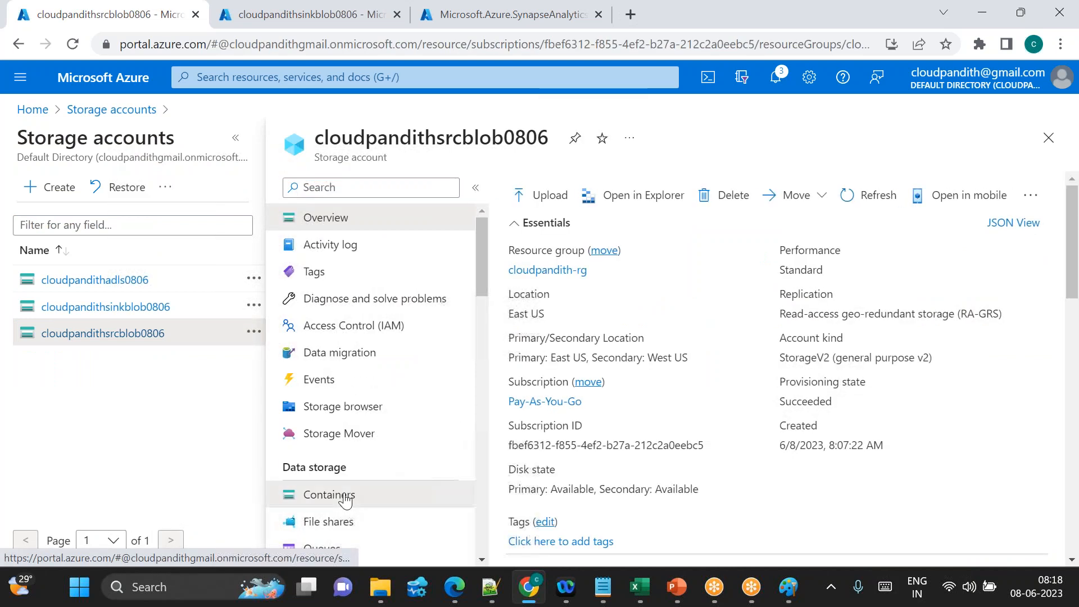
{"action": "left_click", "coordinate": [344, 495]}
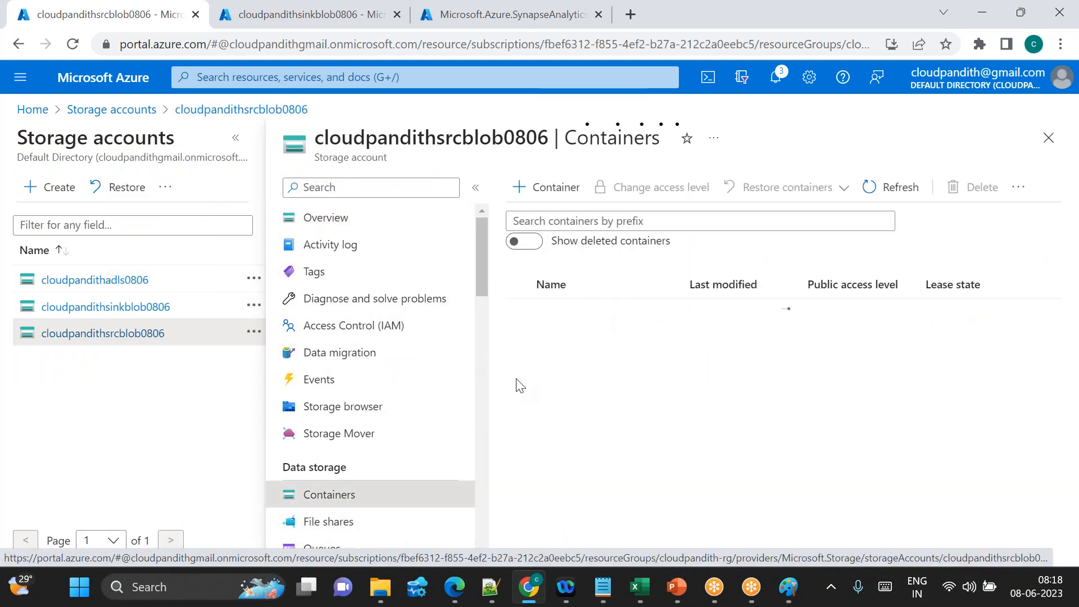
Step: Review the sink account's containers, the Synapse deployment overview and the source account's containers across the open tabs
{"action": "left_click", "coordinate": [289, 16]}
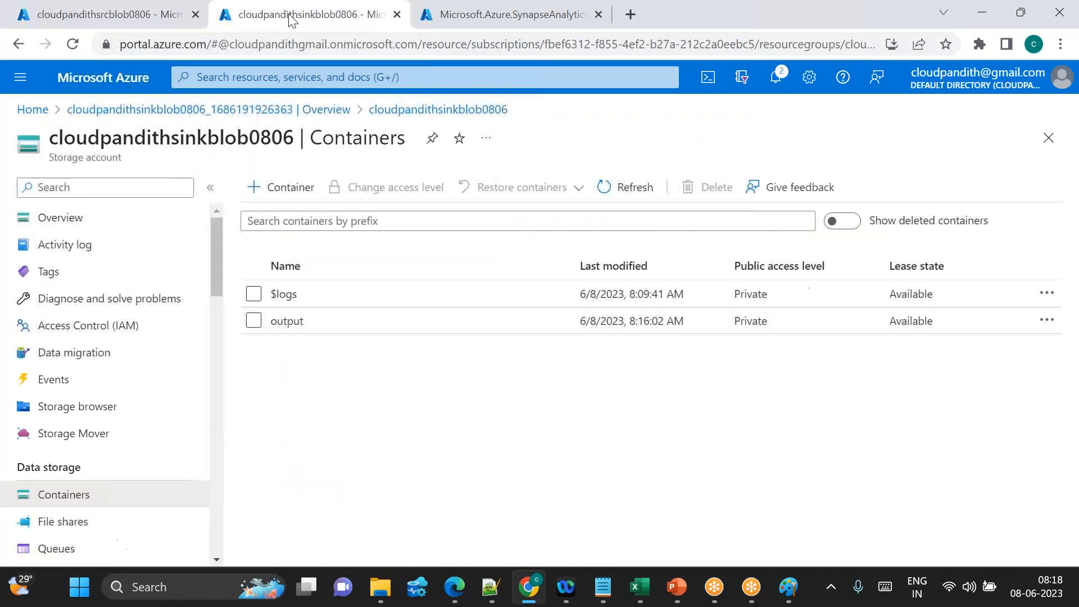
{"action": "left_click", "coordinate": [456, 25]}
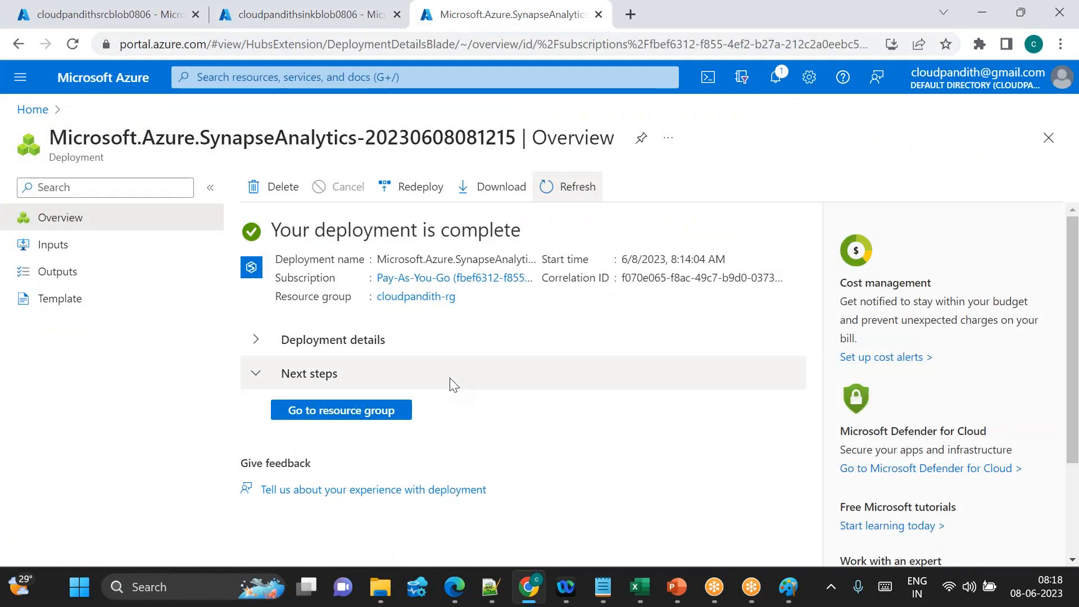
{"action": "left_click", "coordinate": [153, 18]}
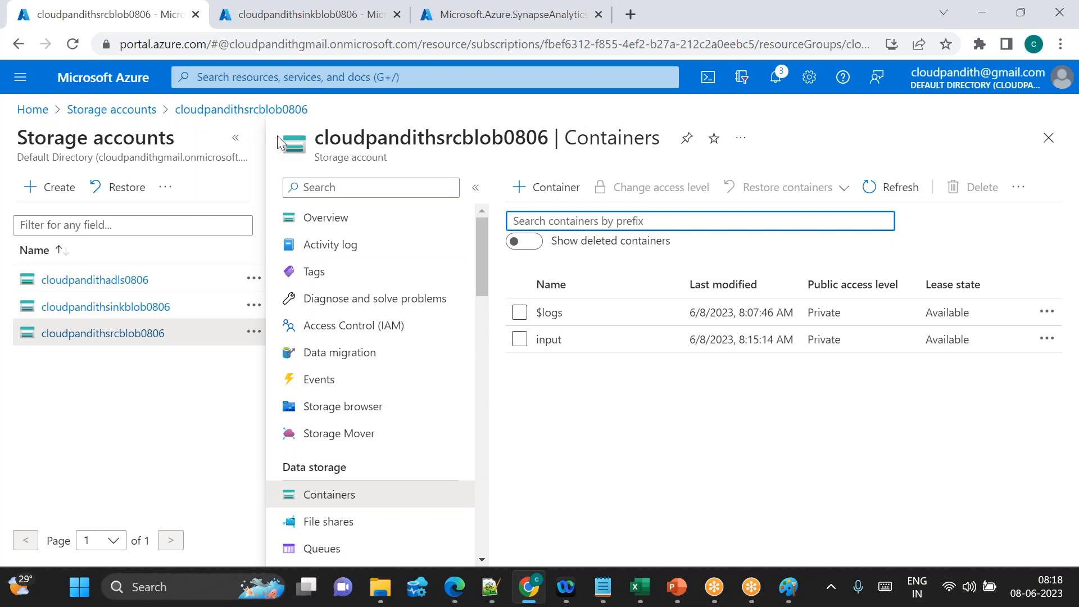
{"action": "left_click", "coordinate": [303, 9]}
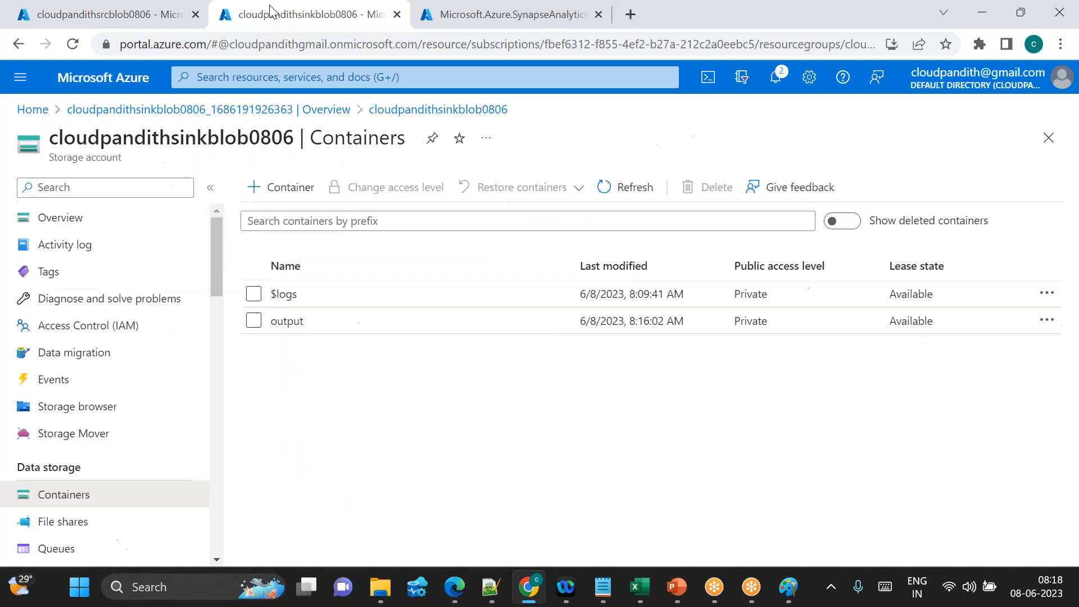
{"action": "left_click", "coordinate": [110, 6]}
{"action": "left_click", "coordinate": [314, 14]}
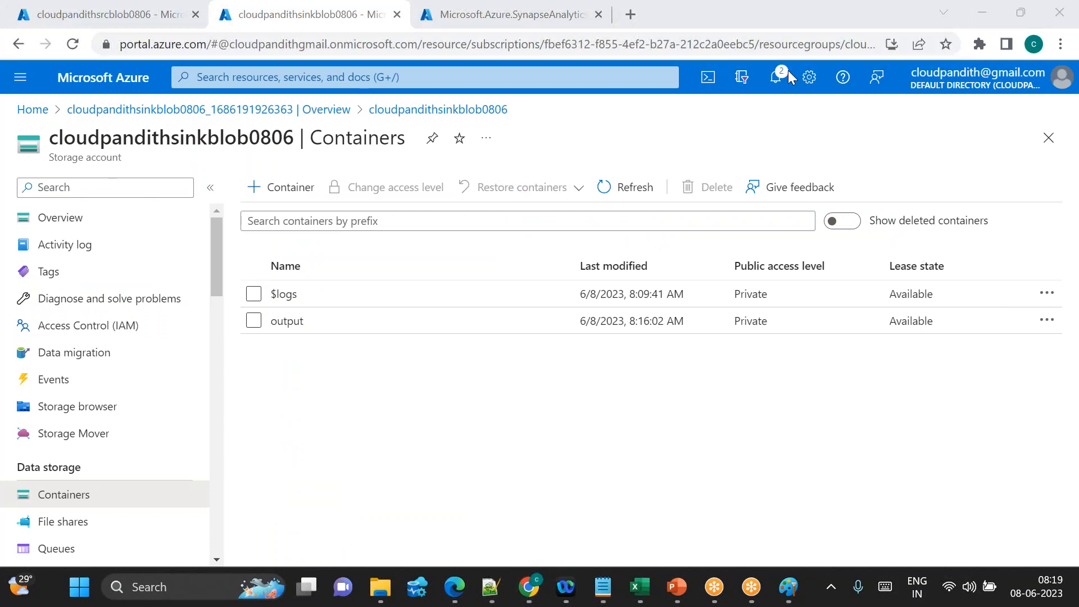
Step: Switch to Paint and draw two tall rounded rectangles side by side with a wide gap, the second about 284 × 438 px
{"action": "left_click", "coordinate": [798, 588]}
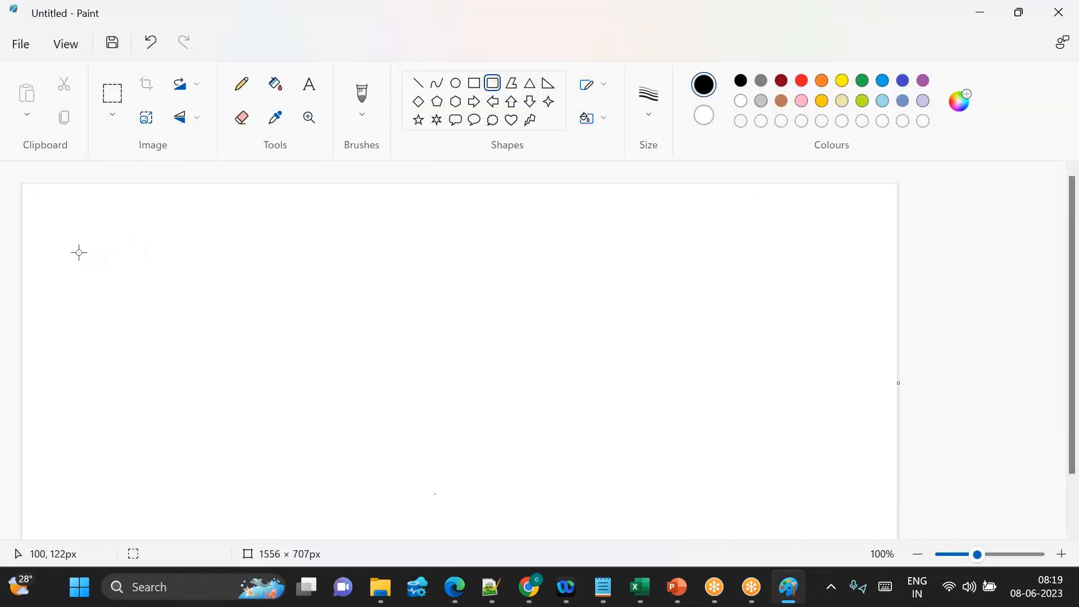
{"action": "left_click_drag", "start_coordinate": [79, 252], "coordinate": [226, 500]}
{"action": "left_click_drag", "start_coordinate": [605, 240], "coordinate": [761, 486]}
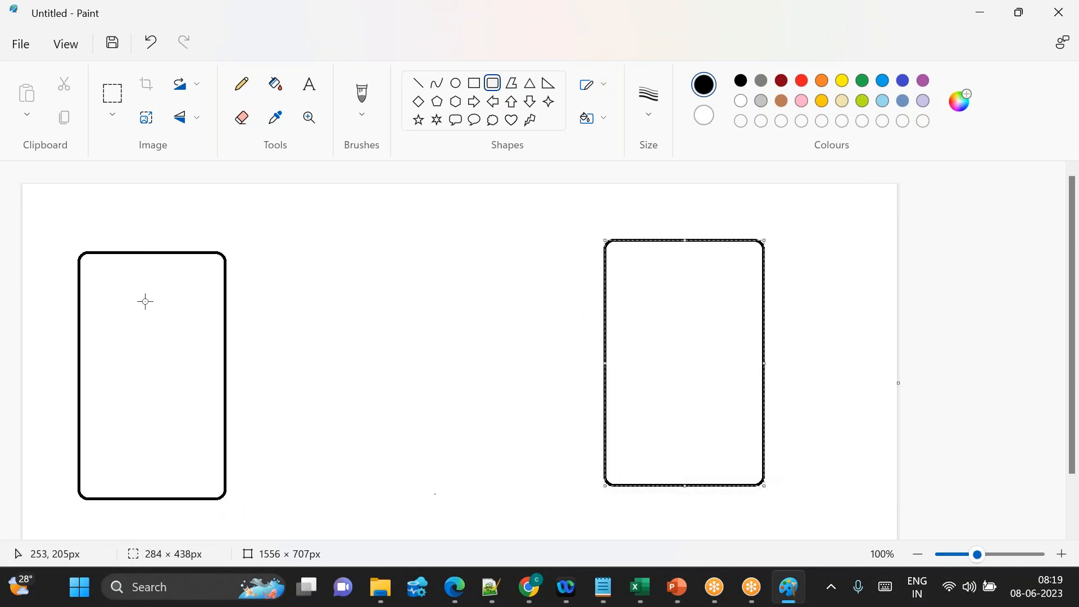
Step: Draw inner rounded rectangles about 161 × 181 px and 178 × 196 px in the two tall boxes, and a small rounded speech callout in the first
{"action": "left_click_drag", "start_coordinate": [105, 306], "coordinate": [196, 408]}
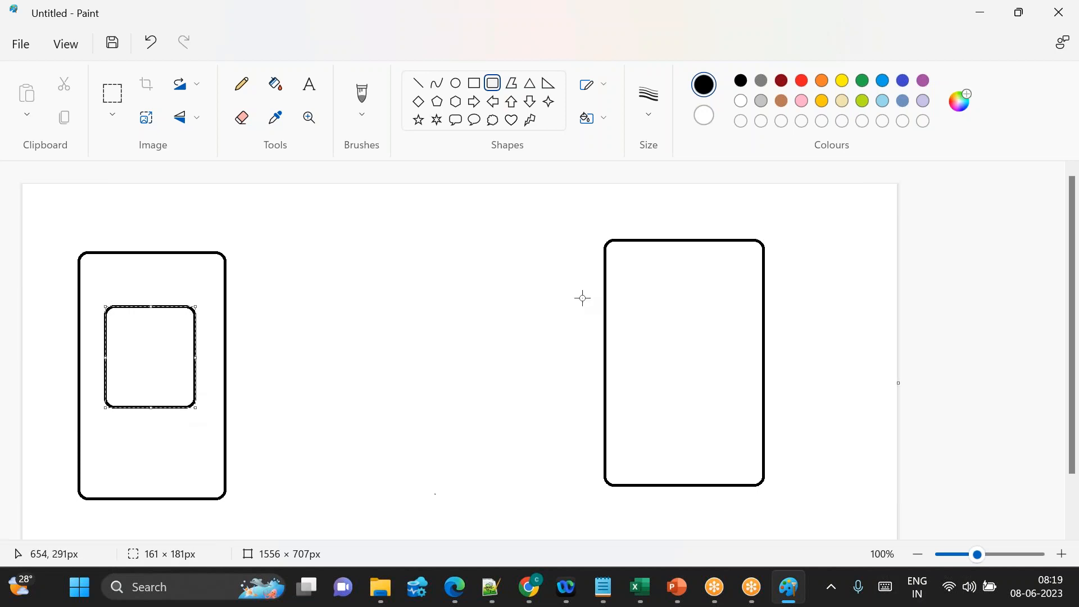
{"action": "left_click_drag", "start_coordinate": [633, 292], "coordinate": [734, 403]}
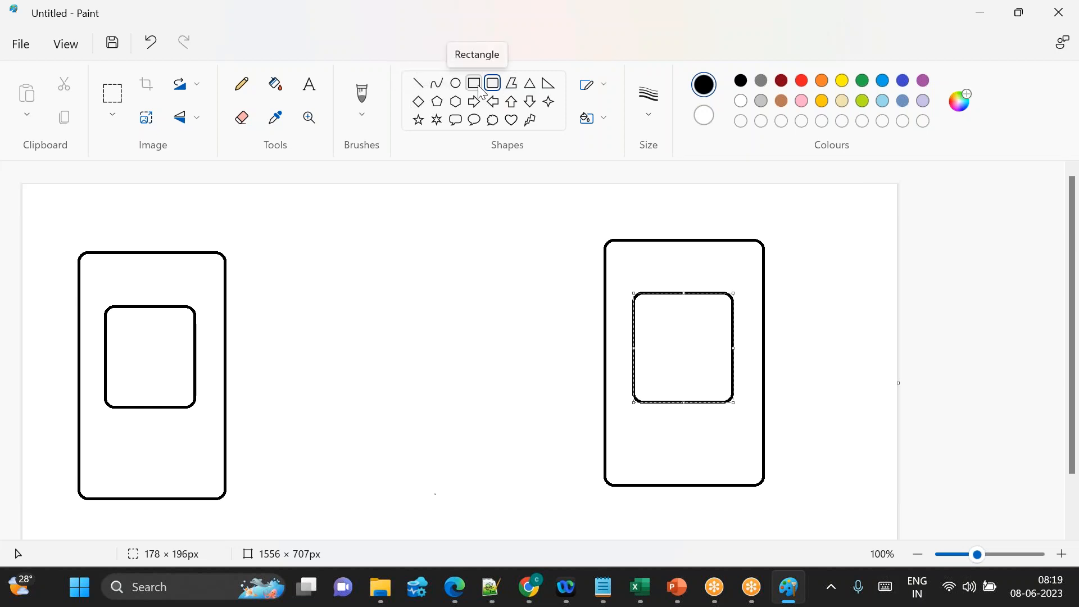
{"action": "left_click", "coordinate": [455, 119]}
{"action": "left_click_drag", "start_coordinate": [126, 331], "coordinate": [175, 366]}
{"action": "left_click", "coordinate": [335, 351]}
Step: Label the tall boxes Src Blob and Sink Blob, the inner boxes Input and output, and the small callout credit1.csv
{"action": "left_click", "coordinate": [317, 95]}
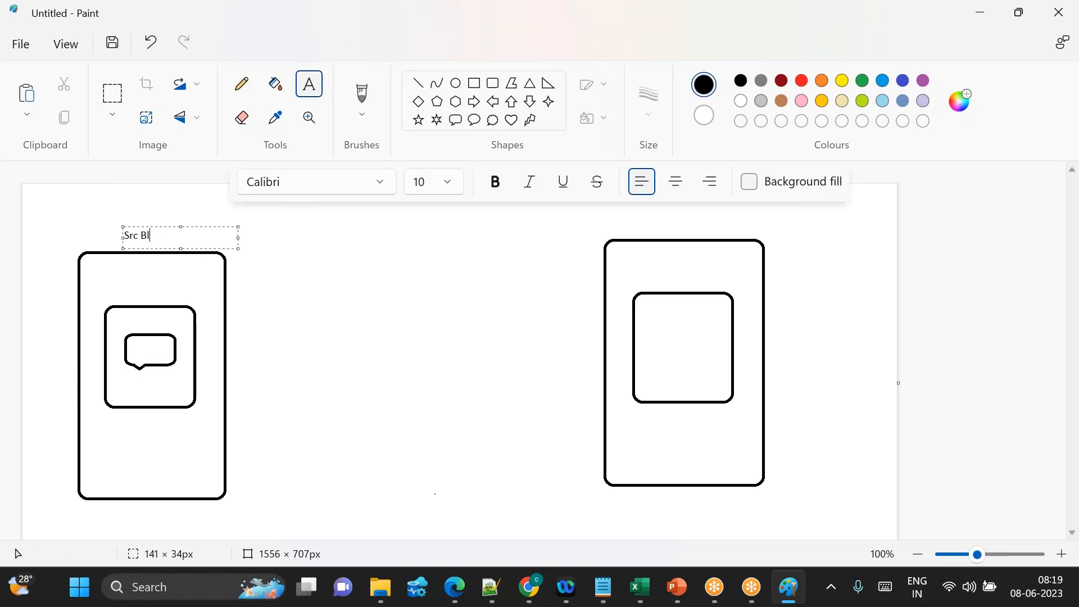
{"action": "left_click_drag", "start_coordinate": [664, 214], "coordinate": [809, 230]}
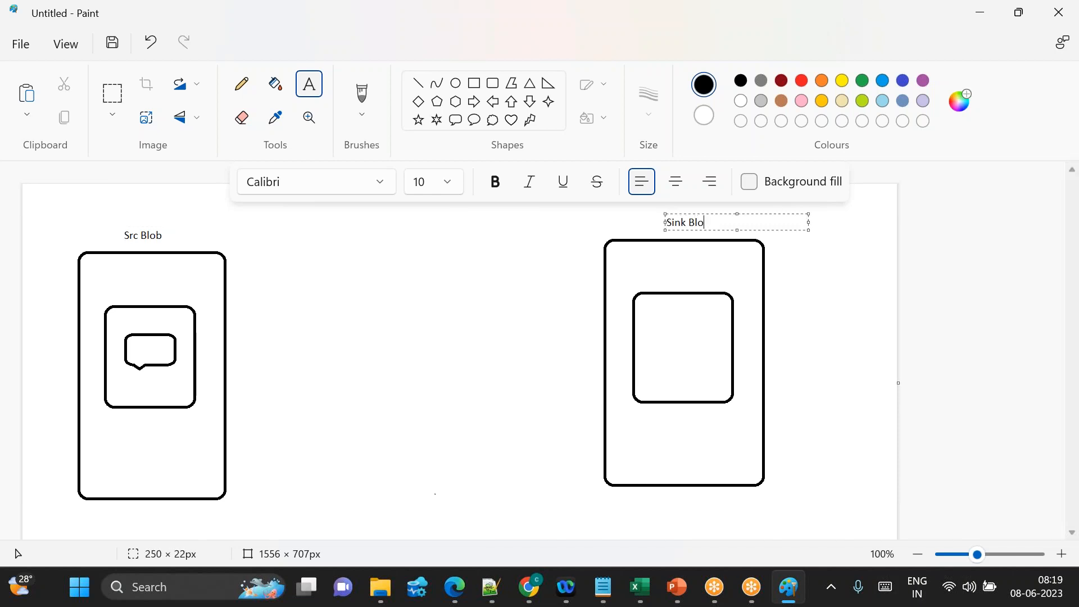
{"action": "left_click_drag", "start_coordinate": [122, 288], "coordinate": [207, 306]}
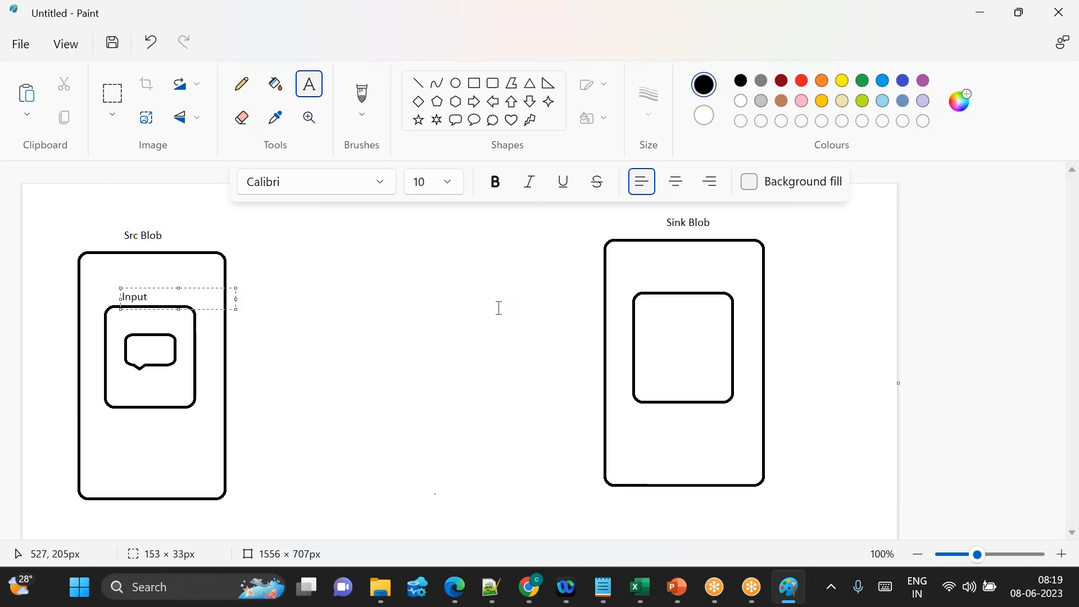
{"action": "left_click_drag", "start_coordinate": [654, 273], "coordinate": [739, 280]}
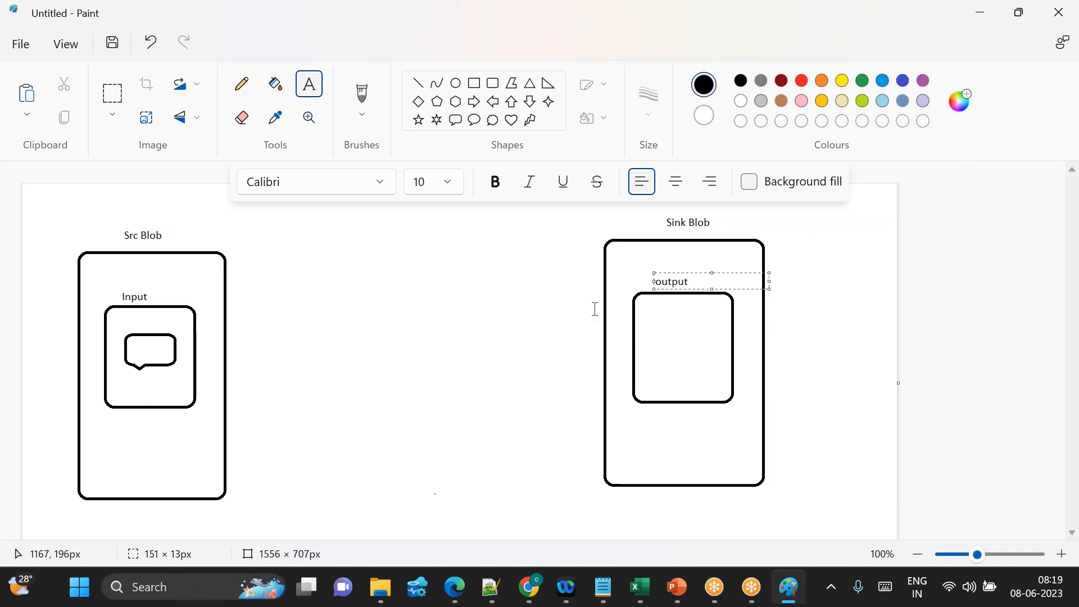
{"action": "left_click_drag", "start_coordinate": [128, 316], "coordinate": [178, 329]}
{"action": "type", "text": "credit1.csv"}
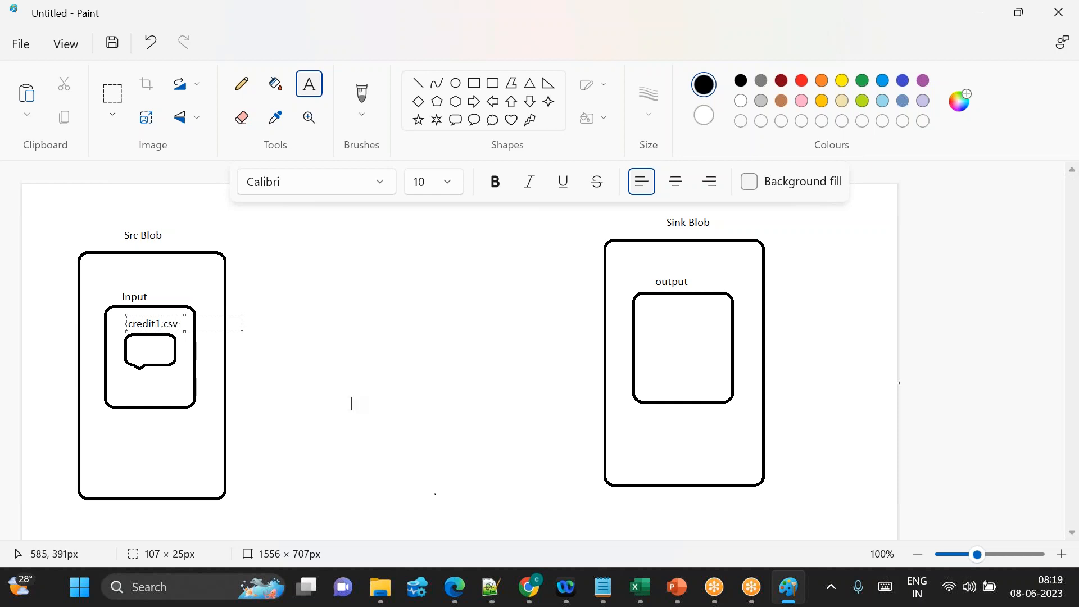
{"action": "left_click", "coordinate": [153, 332]}
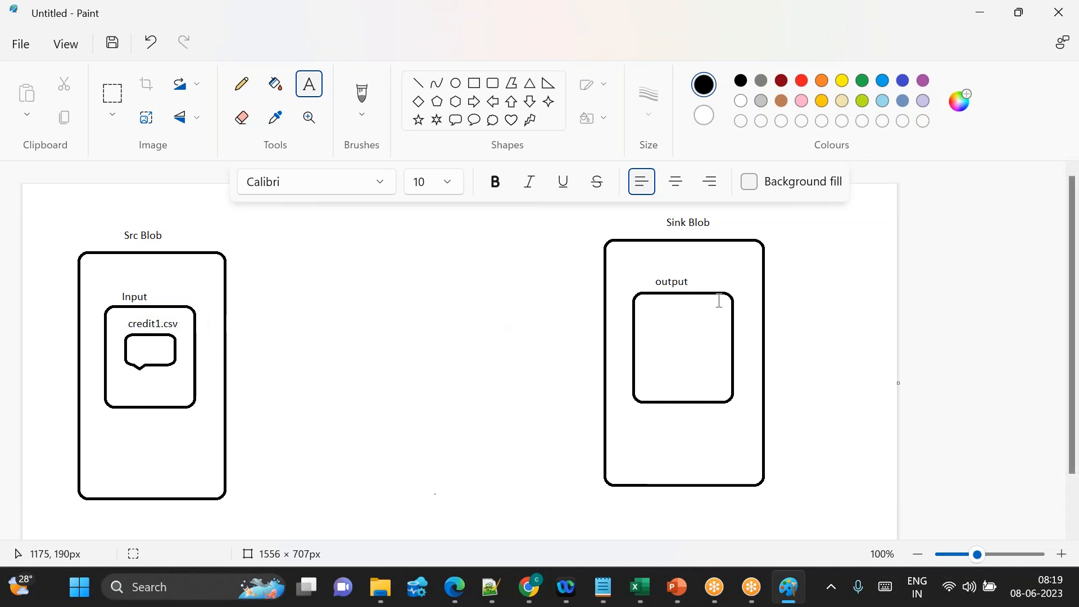
Step: Draw a tall hexagon centred in the gap between the Src Blob and Sink Blob boxes
{"action": "left_click", "coordinate": [455, 104]}
{"action": "left_click_drag", "start_coordinate": [377, 231], "coordinate": [480, 467]}
{"action": "mouse_move", "coordinate": [436, 367]}
{"action": "left_mouse_down"}
{"action": "mouse_move", "coordinate": [421, 374]}
{"action": "mouse_move", "coordinate": [493, 351]}
{"action": "mouse_move", "coordinate": [433, 352]}
{"action": "left_mouse_up"}
{"action": "left_click", "coordinate": [503, 396]}
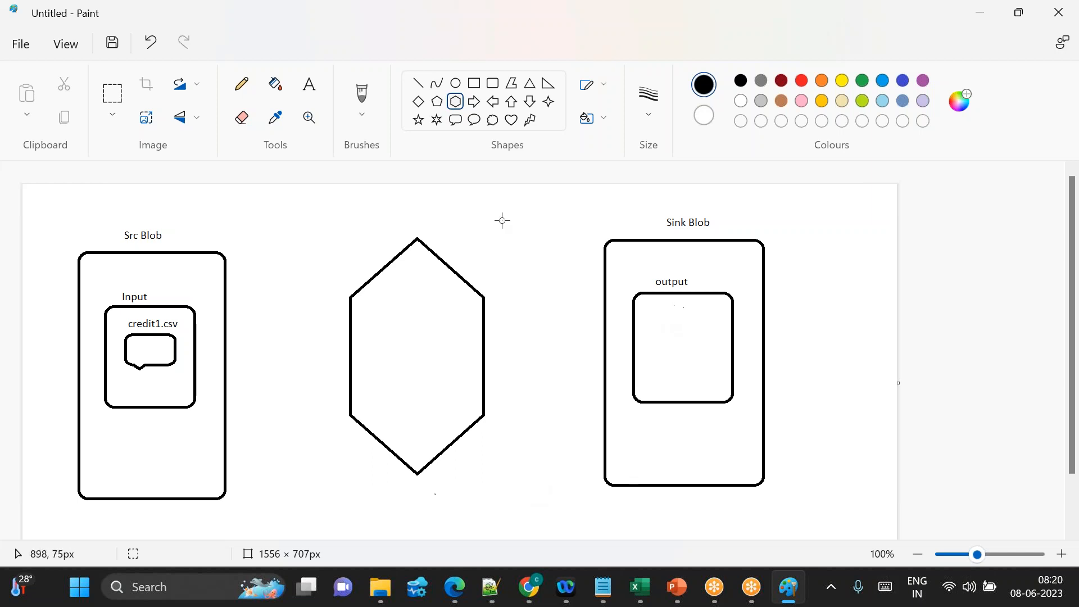
Step: Draw a thin left-pointing arrow about 143 × 24 px touching the Src Blob box, and a thin right-pointing arrow touching the Sink Blob box
{"action": "left_click", "coordinate": [499, 107]}
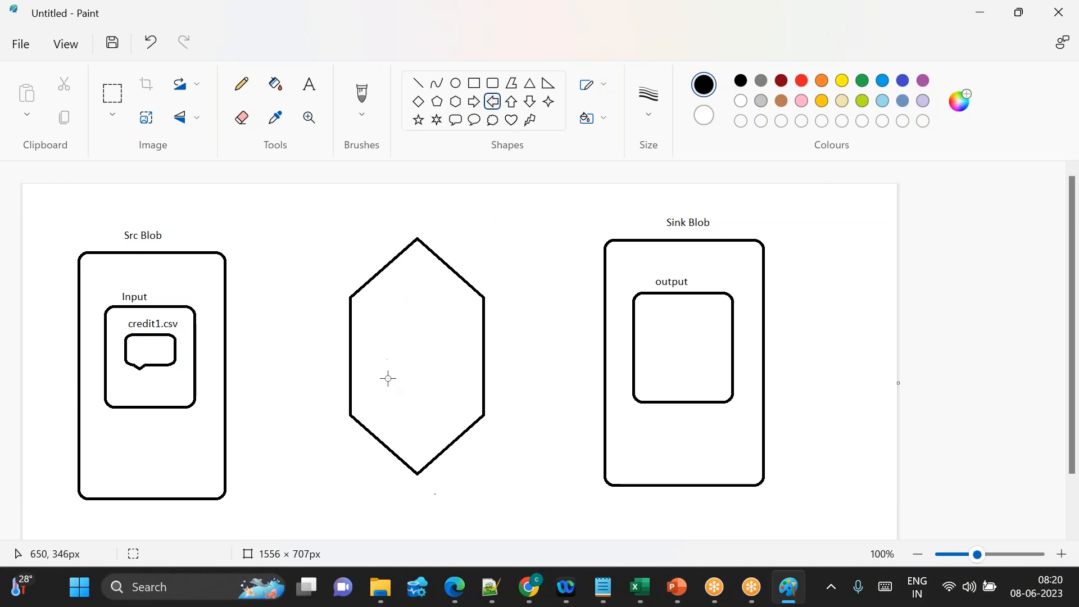
{"action": "left_click_drag", "start_coordinate": [306, 395], "coordinate": [226, 406]}
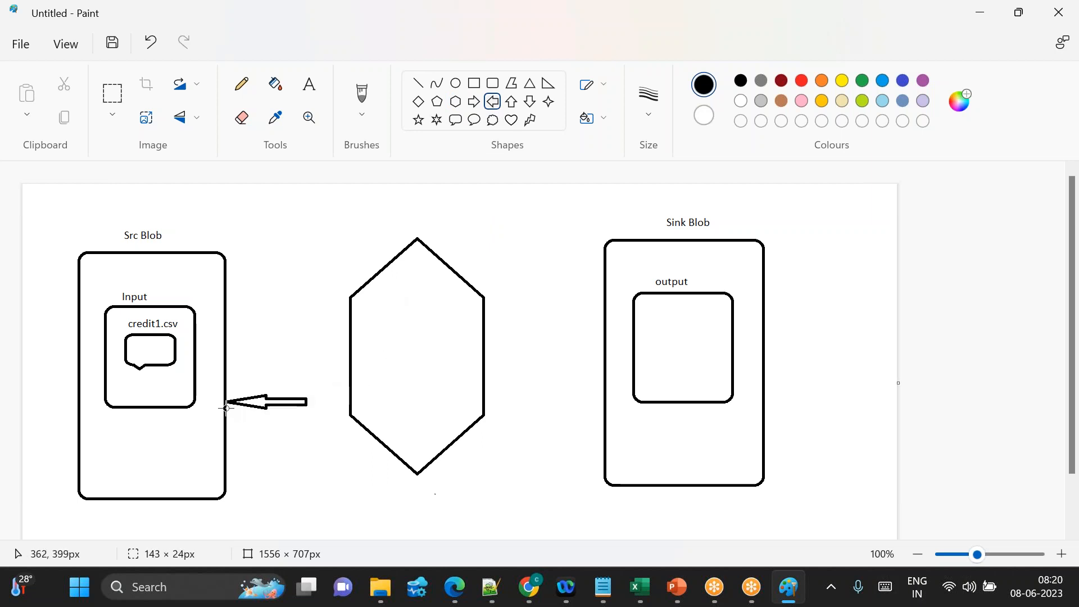
{"action": "left_click", "coordinate": [474, 104]}
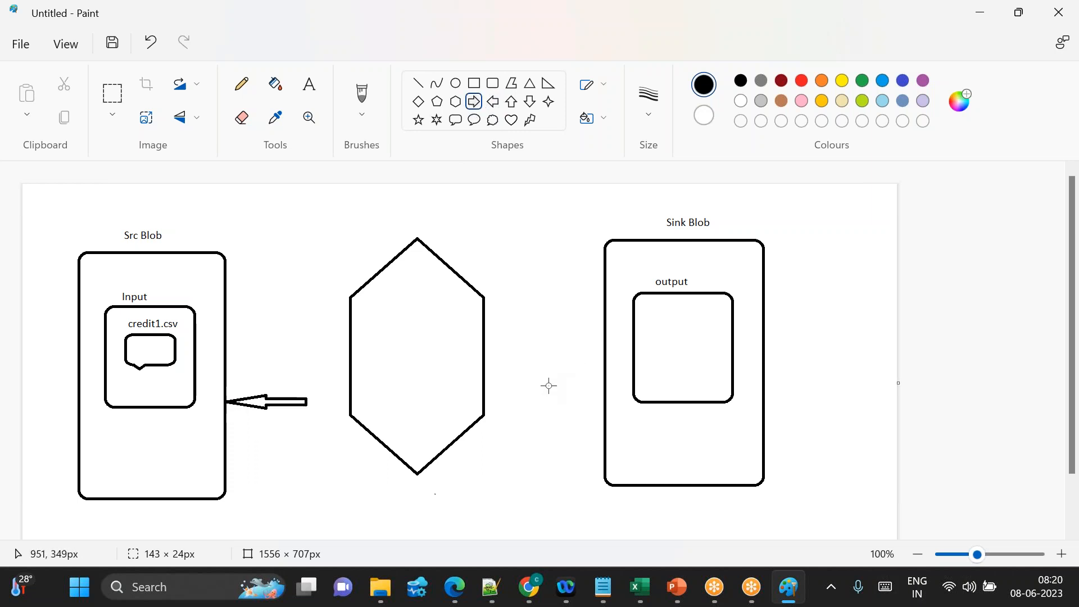
{"action": "left_click_drag", "start_coordinate": [527, 385], "coordinate": [607, 400]}
{"action": "left_click", "coordinate": [572, 441]}
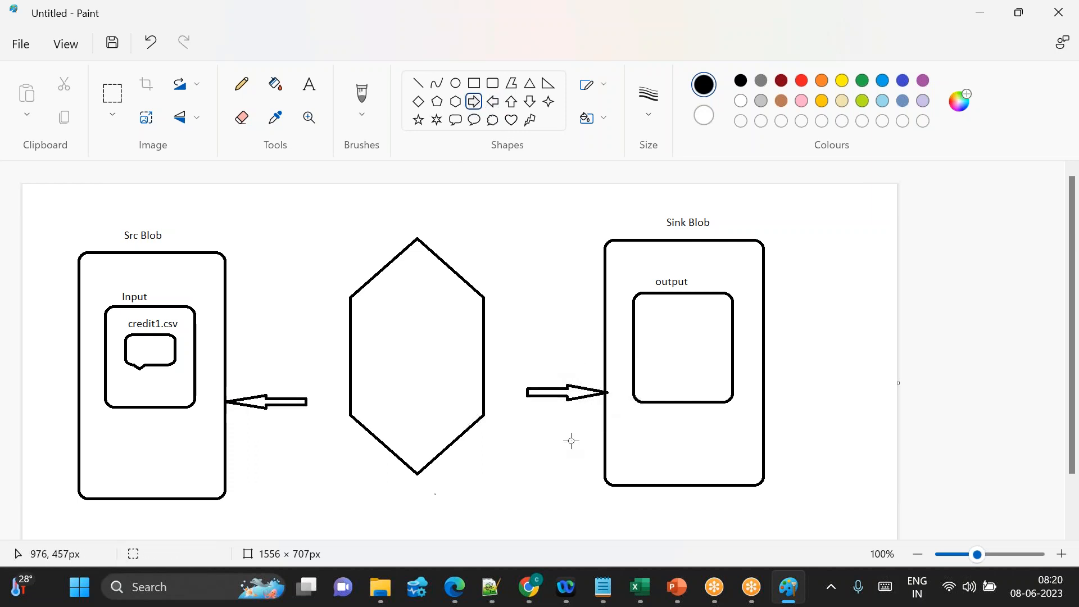
Step: Add a second left arrow about 113 × 38 px and a second right arrow, just above the existing arrows beside the hexagon
{"action": "left_click", "coordinate": [494, 105]}
{"action": "left_click_drag", "start_coordinate": [318, 377], "coordinate": [256, 399]}
{"action": "left_click", "coordinate": [474, 101]}
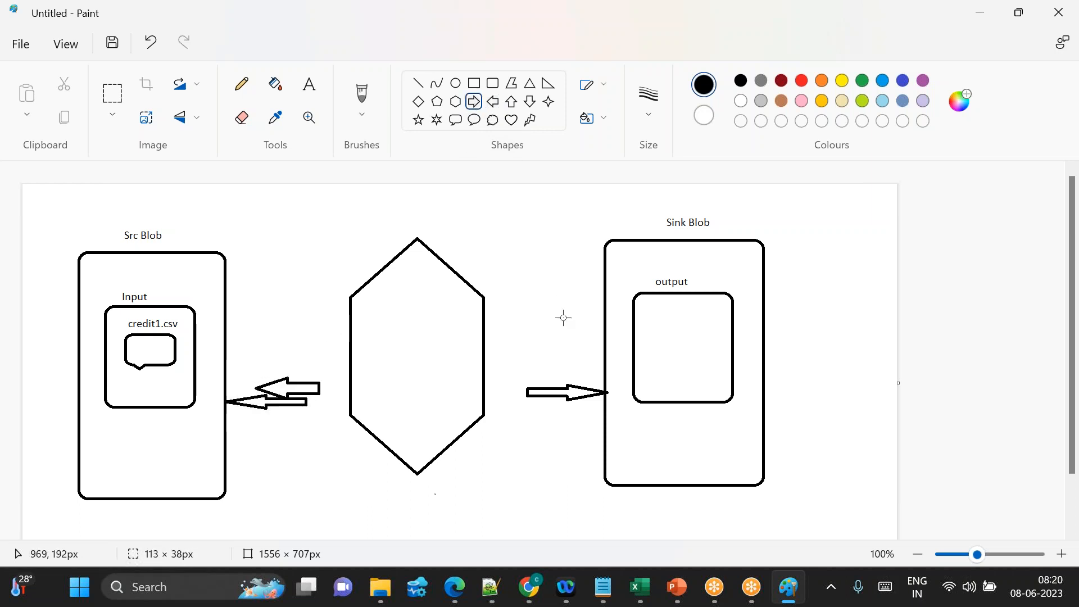
{"action": "left_click_drag", "start_coordinate": [513, 366], "coordinate": [575, 392]}
{"action": "left_click", "coordinate": [558, 435]}
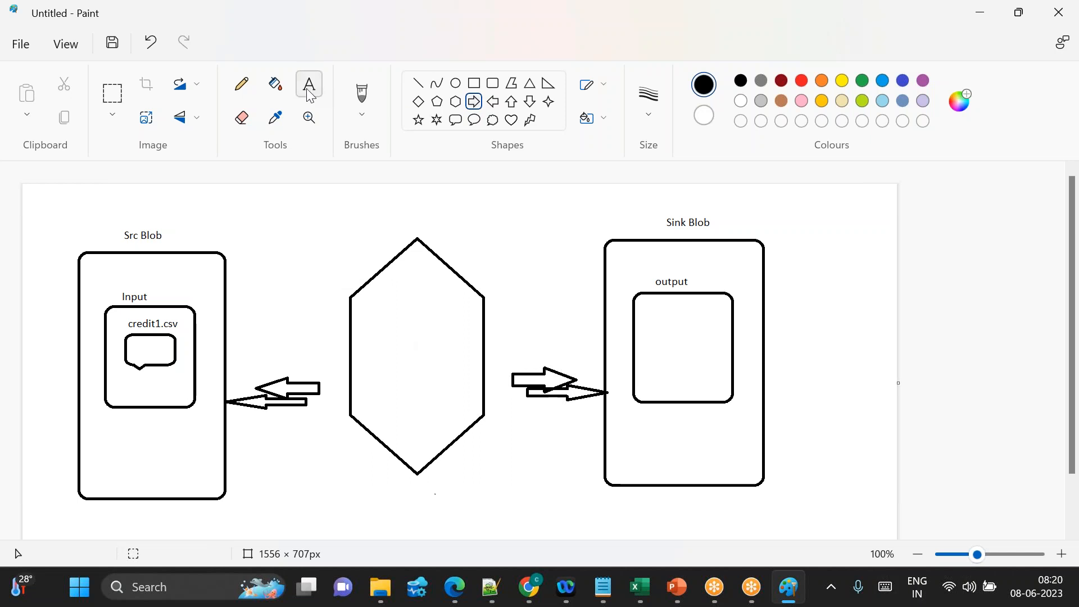
Step: Draw two narrow upright ovals on either side of the hexagon, at the inner ends of the arrows
{"action": "left_click", "coordinate": [456, 83]}
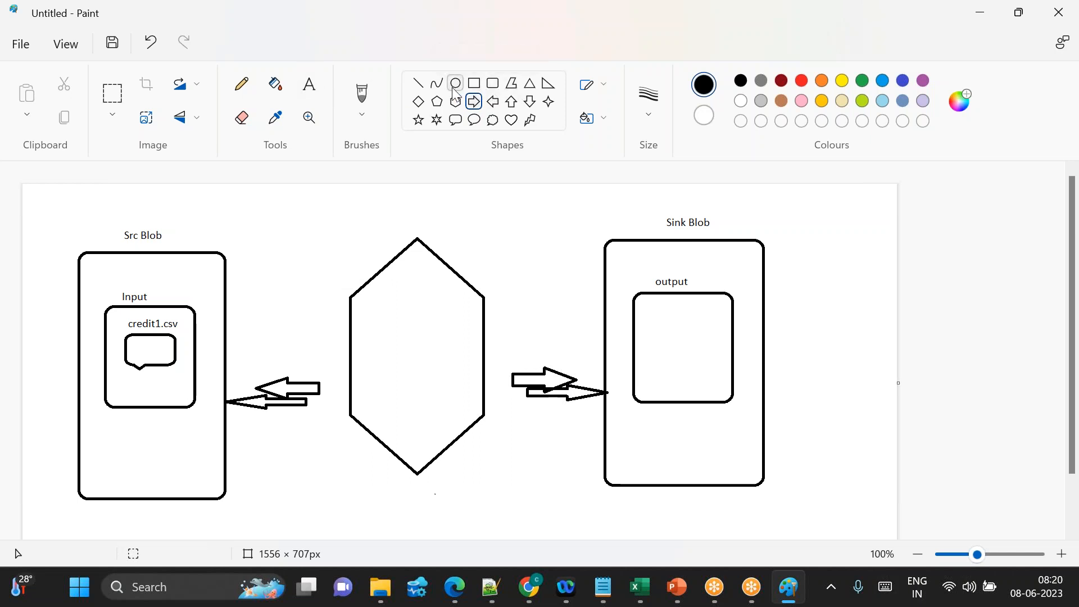
{"action": "left_click_drag", "start_coordinate": [321, 366], "coordinate": [337, 423]}
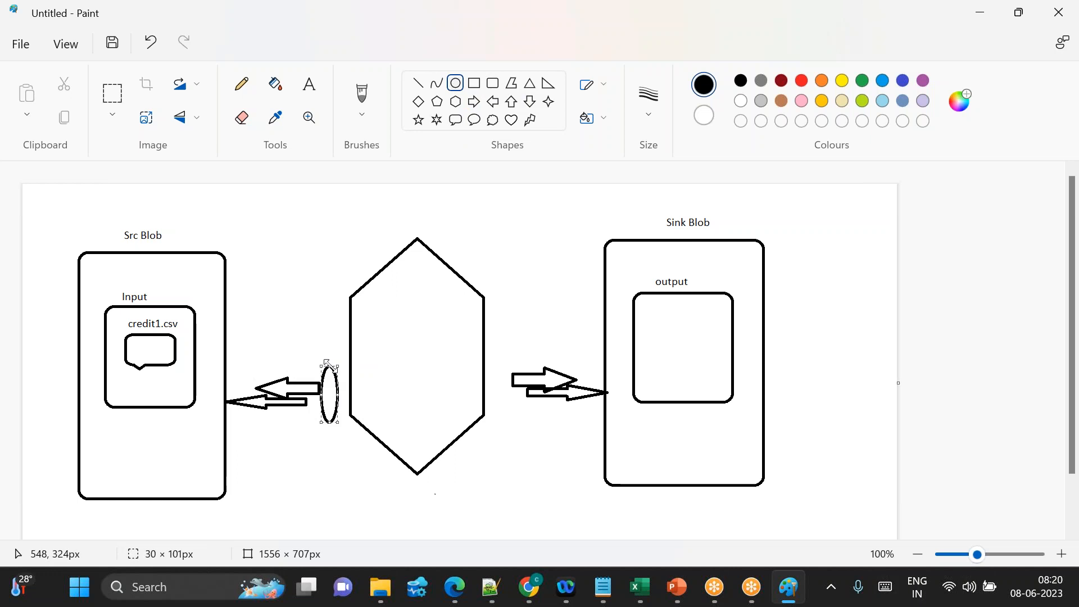
{"action": "mouse_move", "coordinate": [328, 363]}
{"action": "left_mouse_down"}
{"action": "mouse_move", "coordinate": [311, 361]}
{"action": "mouse_move", "coordinate": [322, 357]}
{"action": "left_mouse_up"}
{"action": "left_click", "coordinate": [463, 87]}
{"action": "left_click_drag", "start_coordinate": [490, 357], "coordinate": [513, 422]}
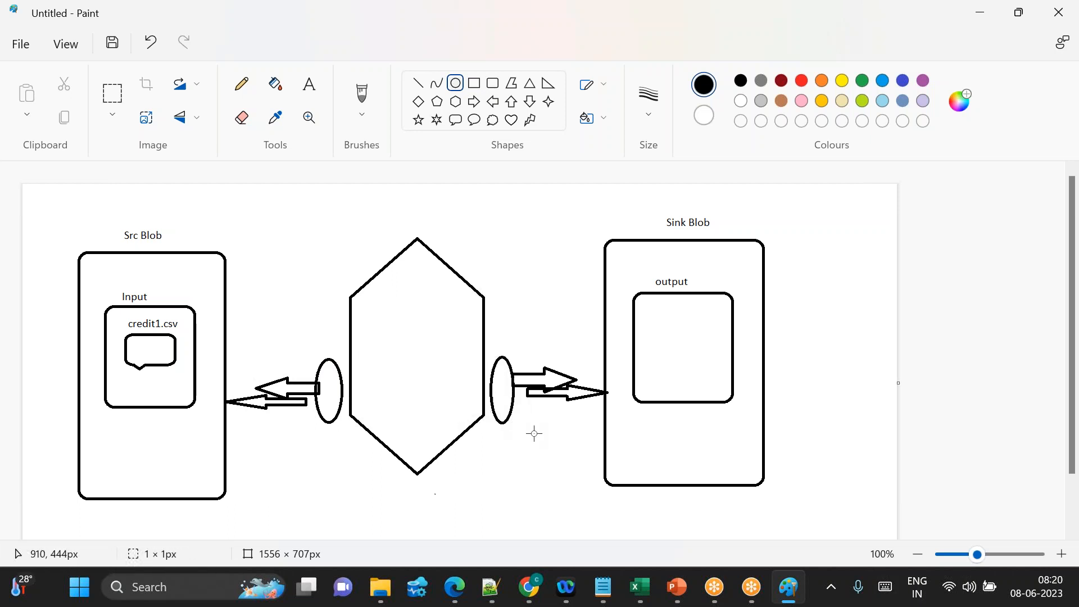
Step: Join the upper and lower edges of the two ovals with straight lines to form a pipe across the hexagon
{"action": "left_click", "coordinate": [417, 83]}
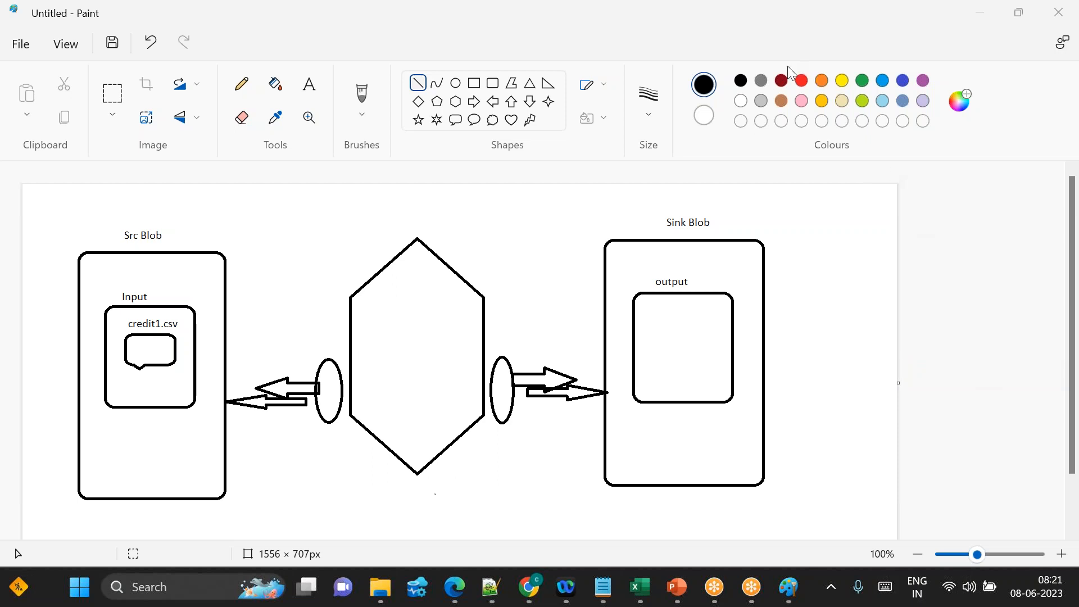
{"action": "left_click", "coordinate": [418, 85]}
{"action": "mouse_move", "coordinate": [327, 357]}
{"action": "left_mouse_down"}
{"action": "mouse_move", "coordinate": [459, 346]}
{"action": "mouse_move", "coordinate": [505, 357]}
{"action": "left_mouse_up"}
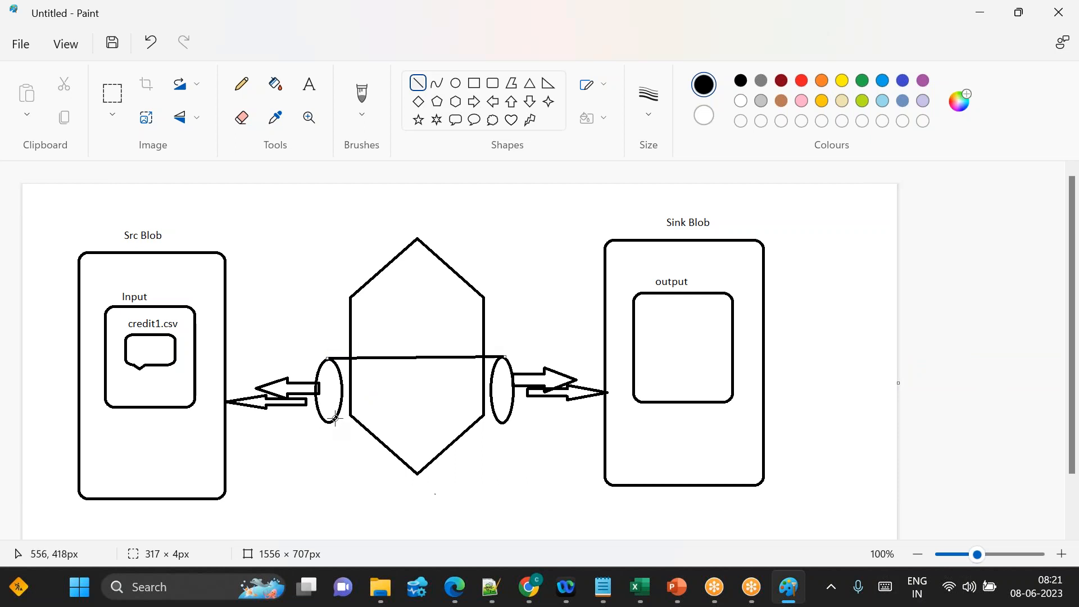
{"action": "left_click_drag", "start_coordinate": [332, 423], "coordinate": [505, 423]}
{"action": "left_click", "coordinate": [549, 443]}
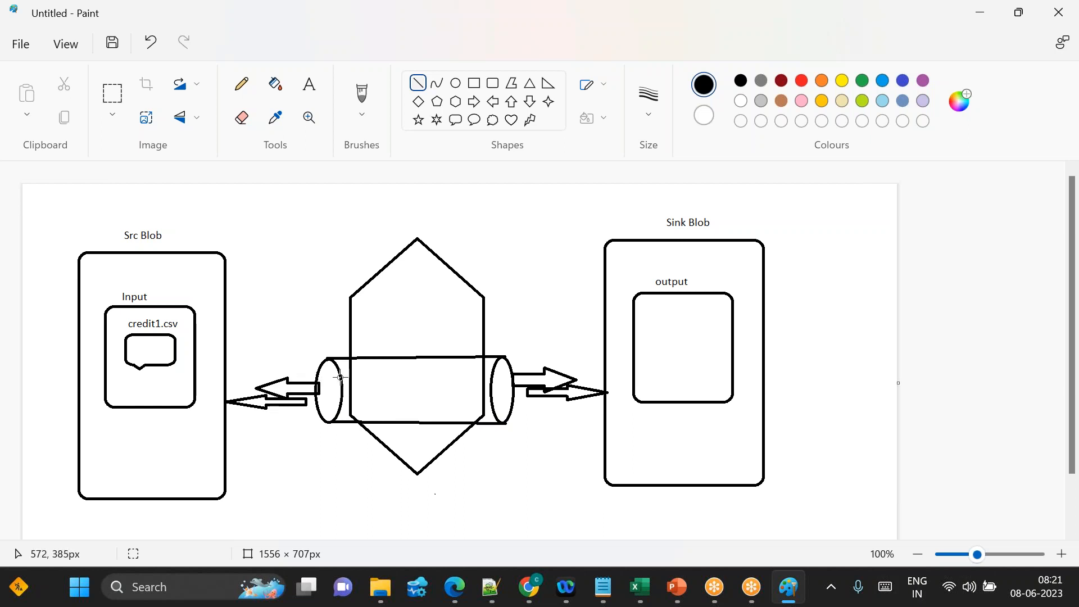
Step: Draw a five-point star in the middle of the pipe and label it Copy
{"action": "left_click", "coordinate": [418, 120]}
{"action": "left_click_drag", "start_coordinate": [393, 367], "coordinate": [448, 417]}
{"action": "left_click", "coordinate": [554, 487]}
{"action": "left_click", "coordinate": [310, 86]}
{"action": "left_click", "coordinate": [416, 392]}
{"action": "left_click_drag", "start_coordinate": [416, 391], "coordinate": [527, 393]}
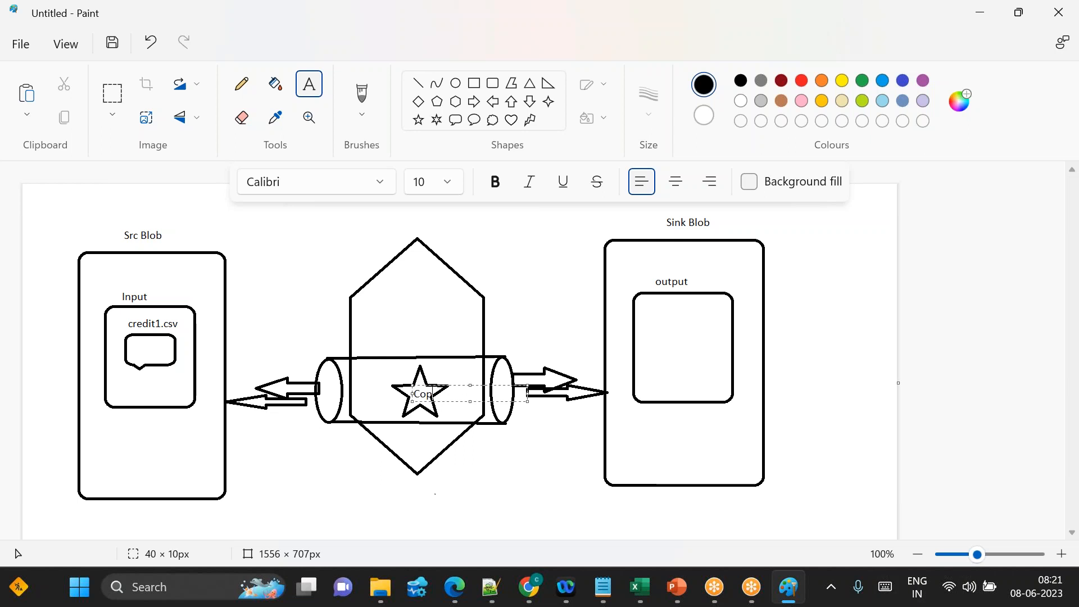
{"action": "key", "text": "ctrl+a"}
{"action": "left_click_drag", "start_coordinate": [410, 383], "coordinate": [406, 381]}
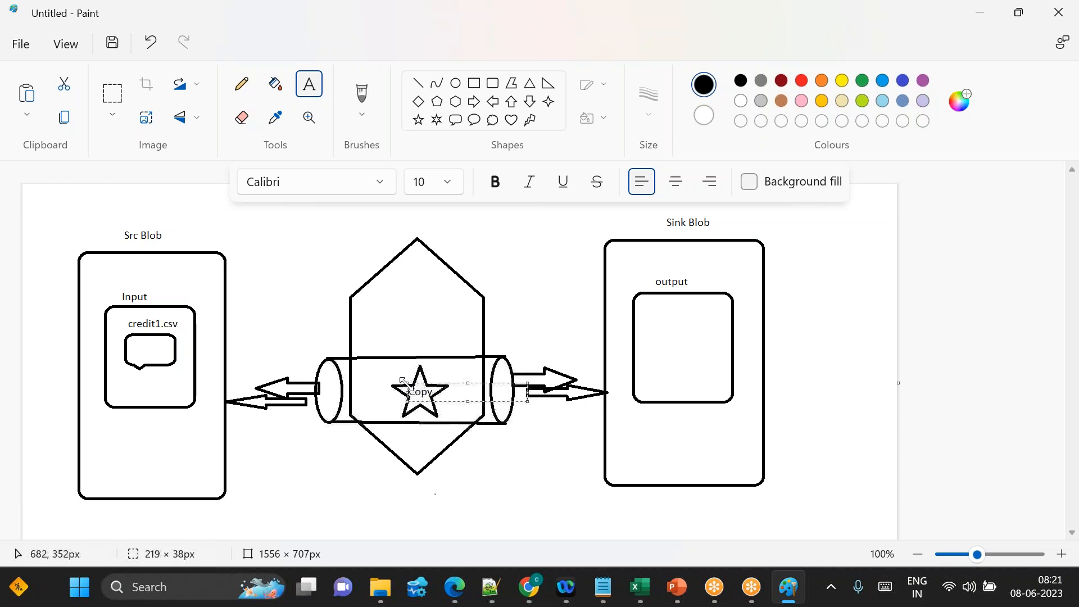
{"action": "left_click", "coordinate": [497, 492]}
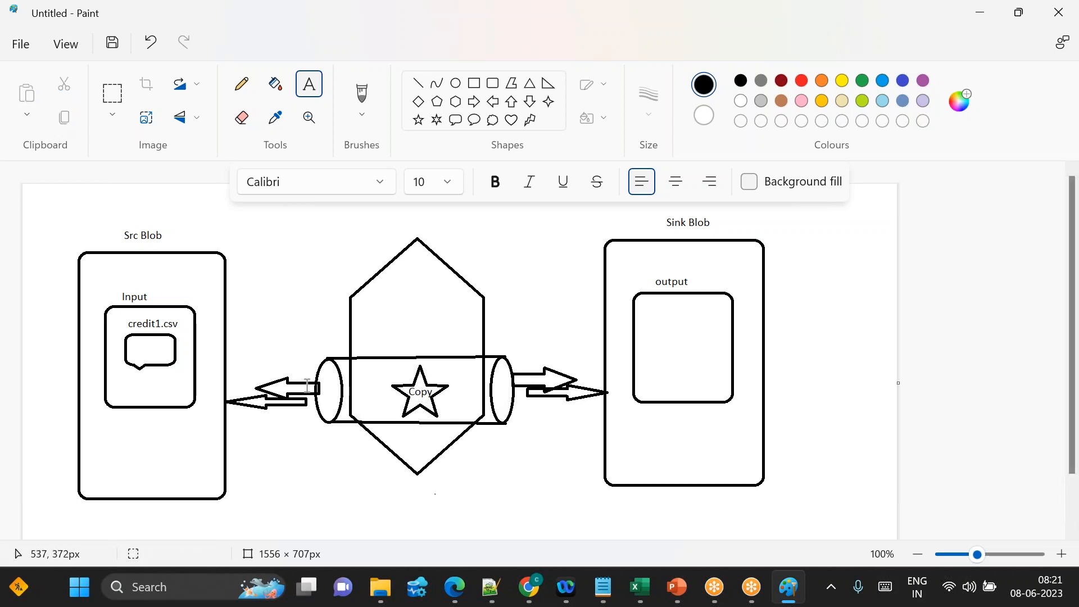
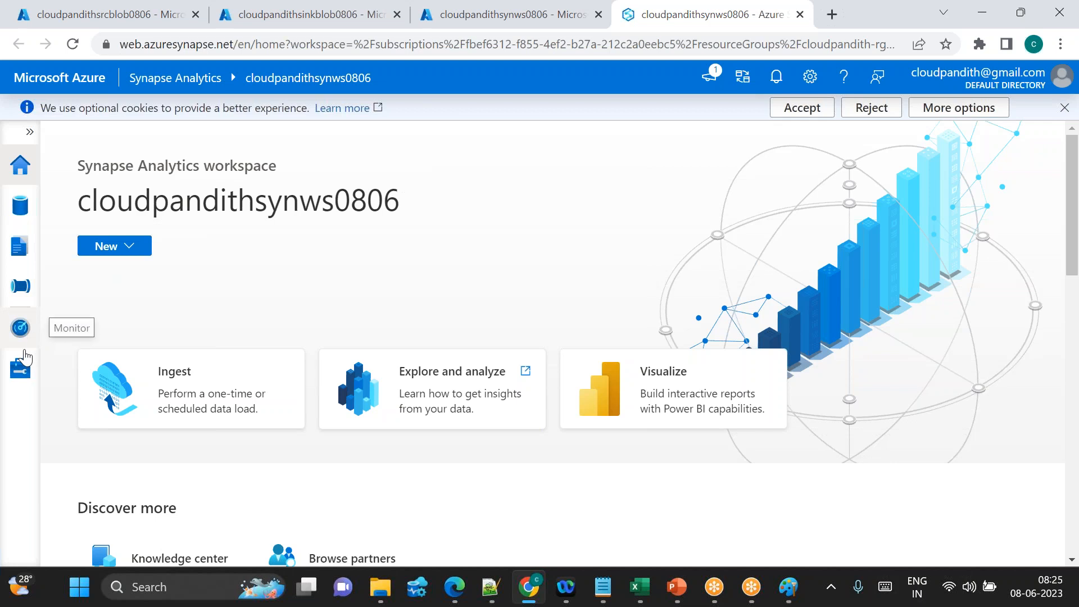
Step: In Synapse Studio, start a new Azure Blob Storage linked service from the workspace's management settings and name it LS_Blob
{"action": "left_click", "coordinate": [21, 367]}
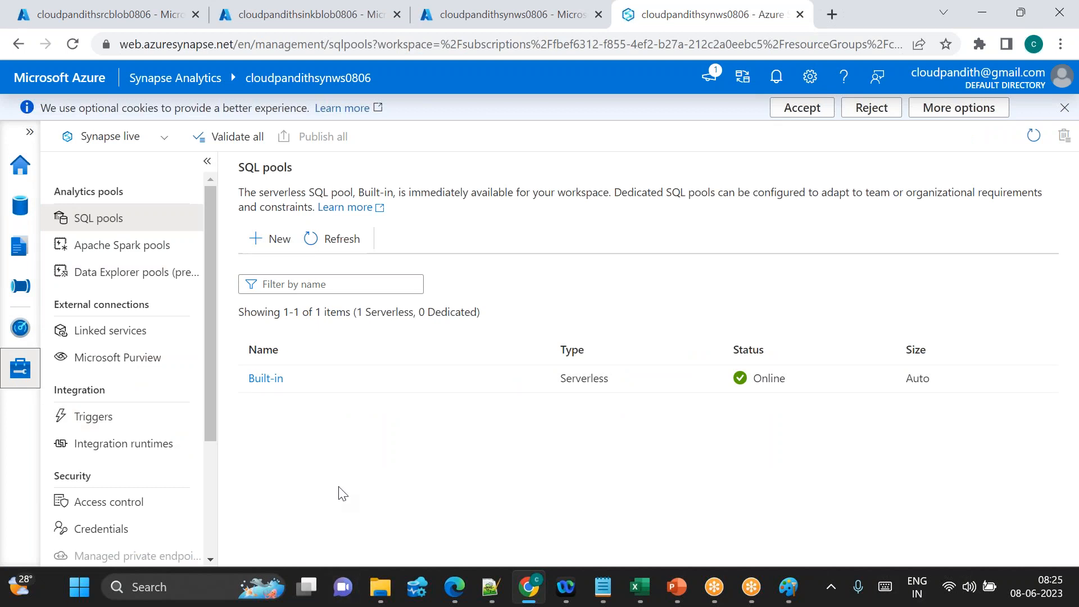
{"action": "left_click", "coordinate": [131, 337]}
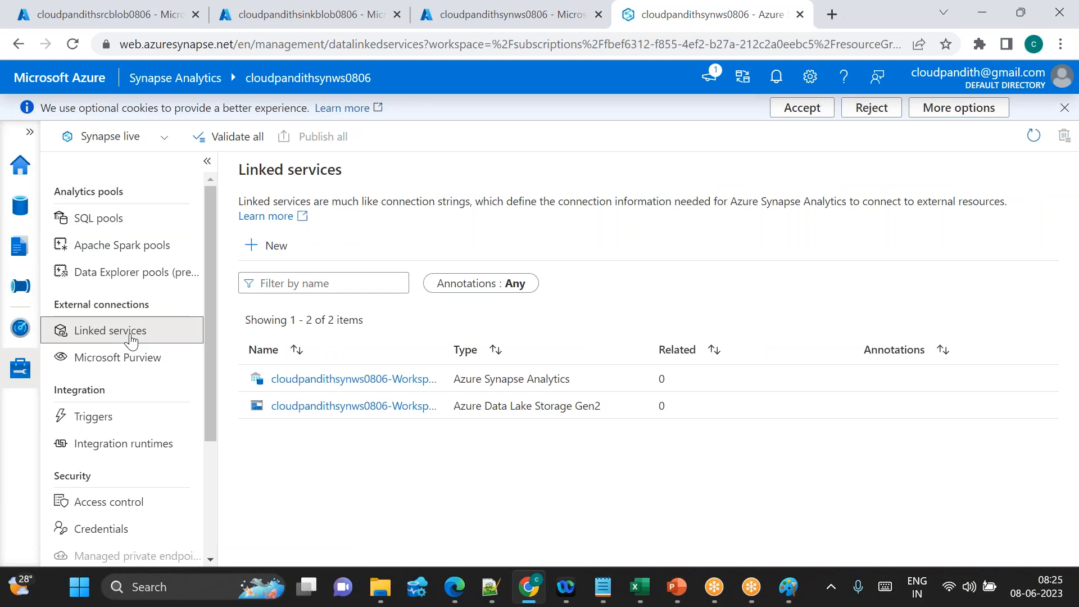
{"action": "left_click", "coordinate": [274, 253]}
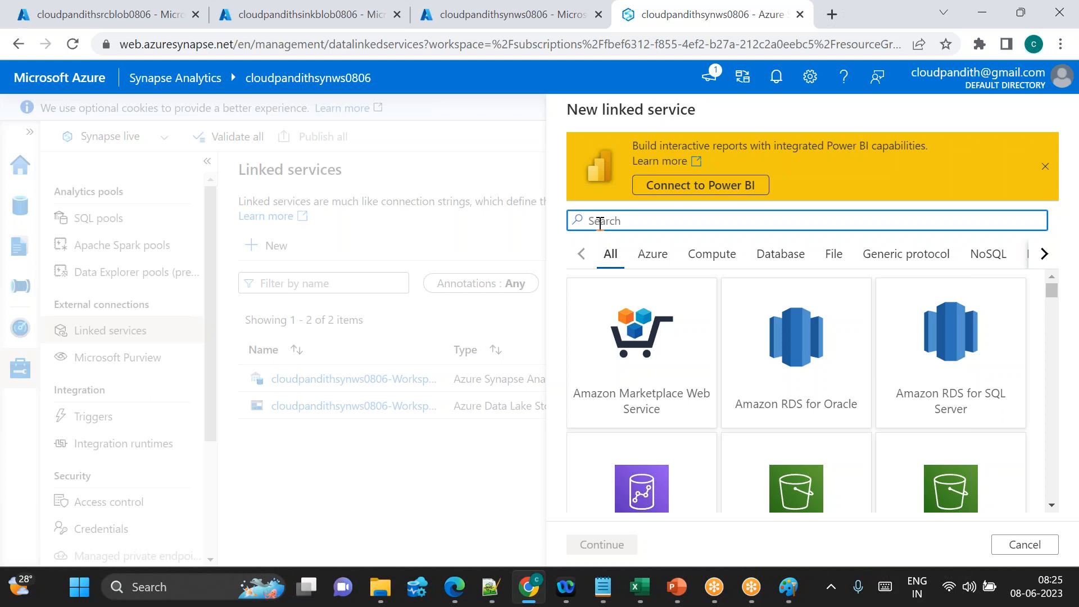
{"action": "type", "text": "blob"}
{"action": "double_click", "coordinate": [641, 337]}
{"action": "key", "text": "ctrl+a"}
{"action": "key", "text": "BackSpace"}
{"action": "type", "text": "LS_Blob"}
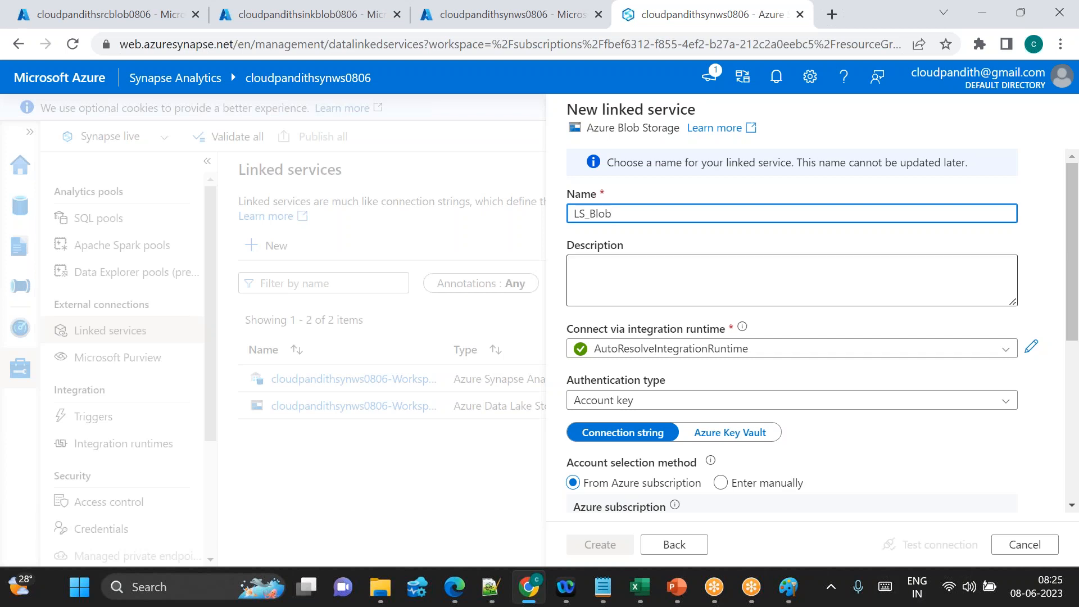
Step: Choose the second listed Pay-As-You-Go subscription and the storage account cloudpandithsrcblob0806 for the linked service
{"action": "scroll", "coordinate": [720, 373], "scroll_direction": "down", "scroll_amount": 2}
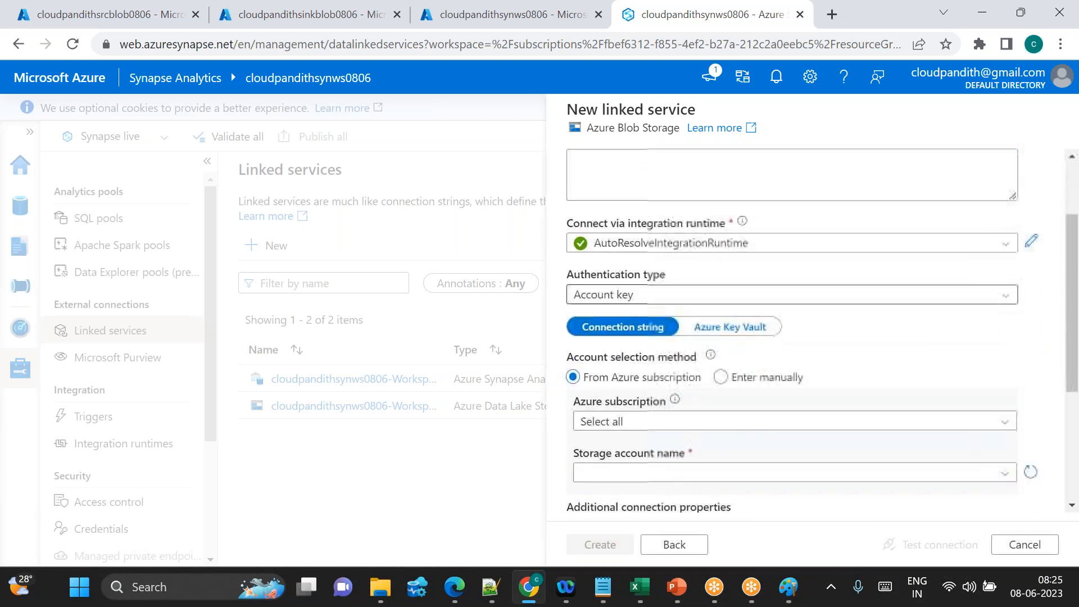
{"action": "scroll", "coordinate": [730, 375], "scroll_direction": "down", "scroll_amount": 1}
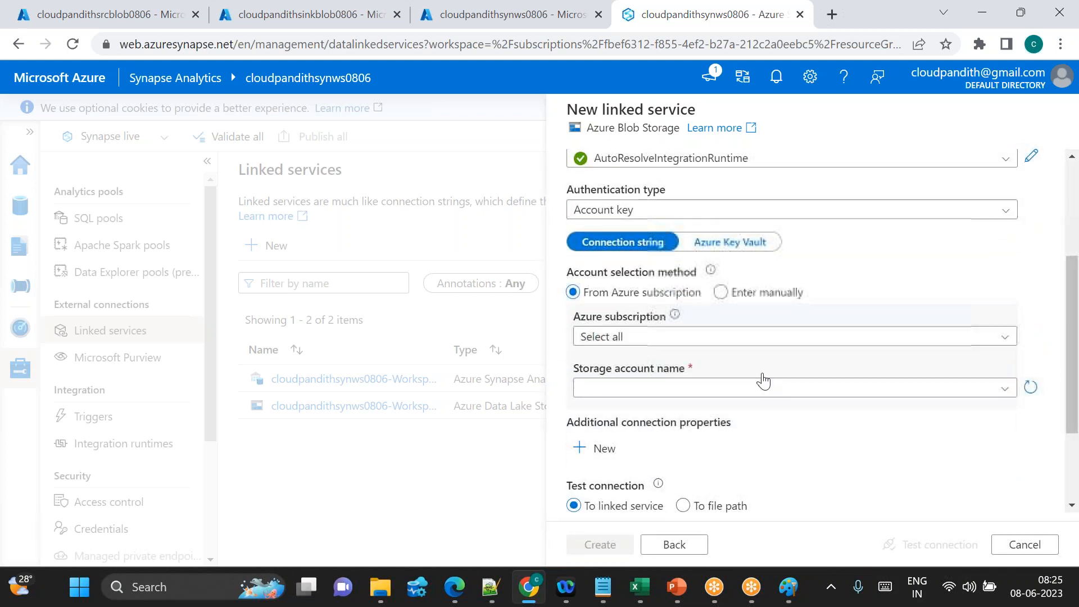
{"action": "scroll", "coordinate": [708, 323], "scroll_direction": "up", "scroll_amount": 2}
{"action": "scroll", "coordinate": [701, 319], "scroll_direction": "down", "scroll_amount": 1}
{"action": "left_click", "coordinate": [618, 352]}
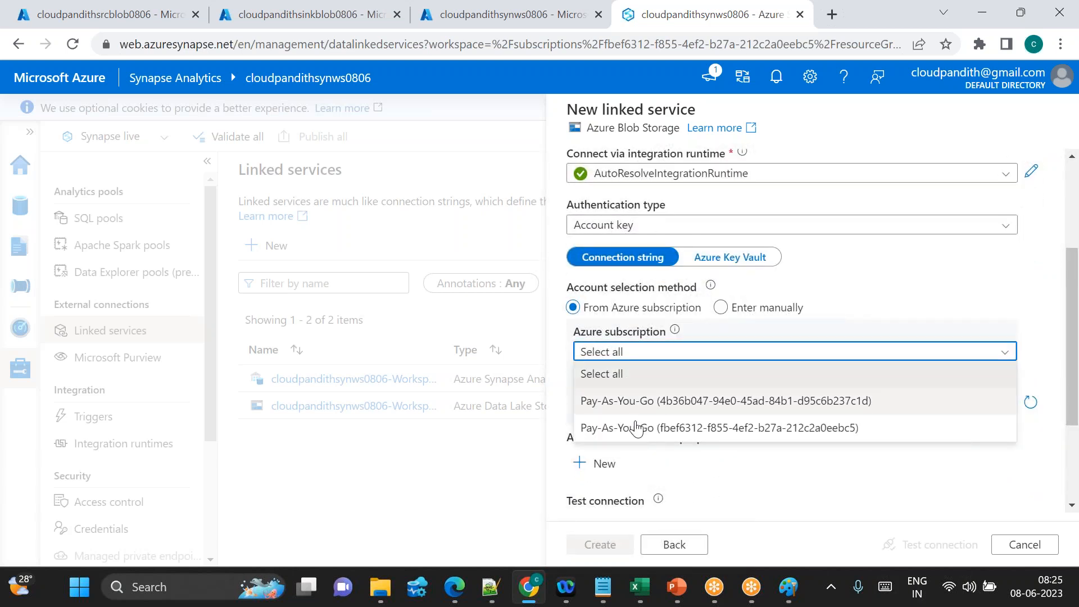
{"action": "left_click", "coordinate": [637, 428]}
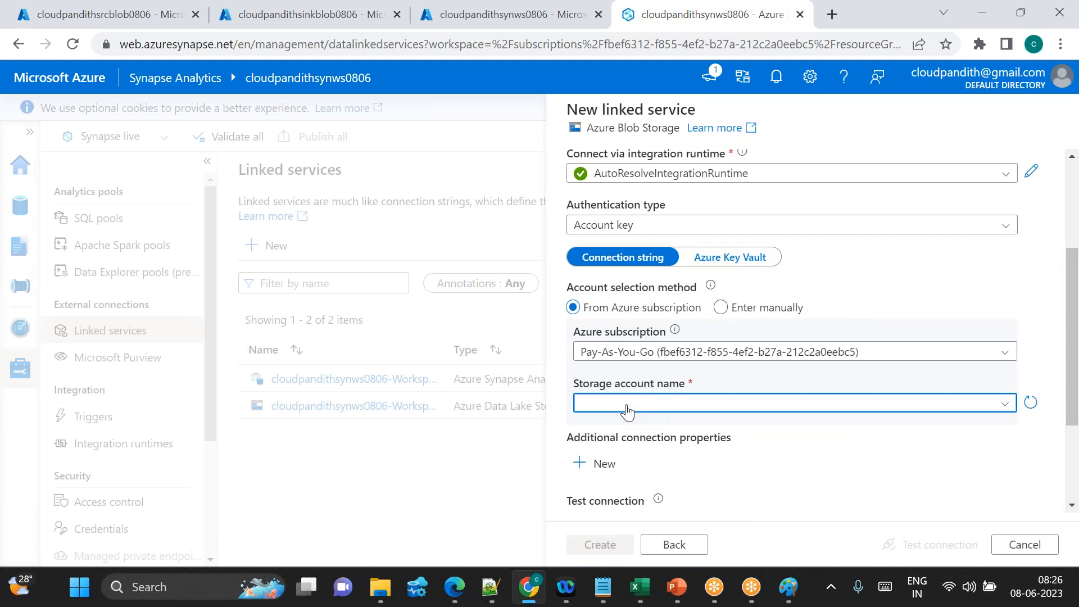
{"action": "left_click", "coordinate": [628, 412]}
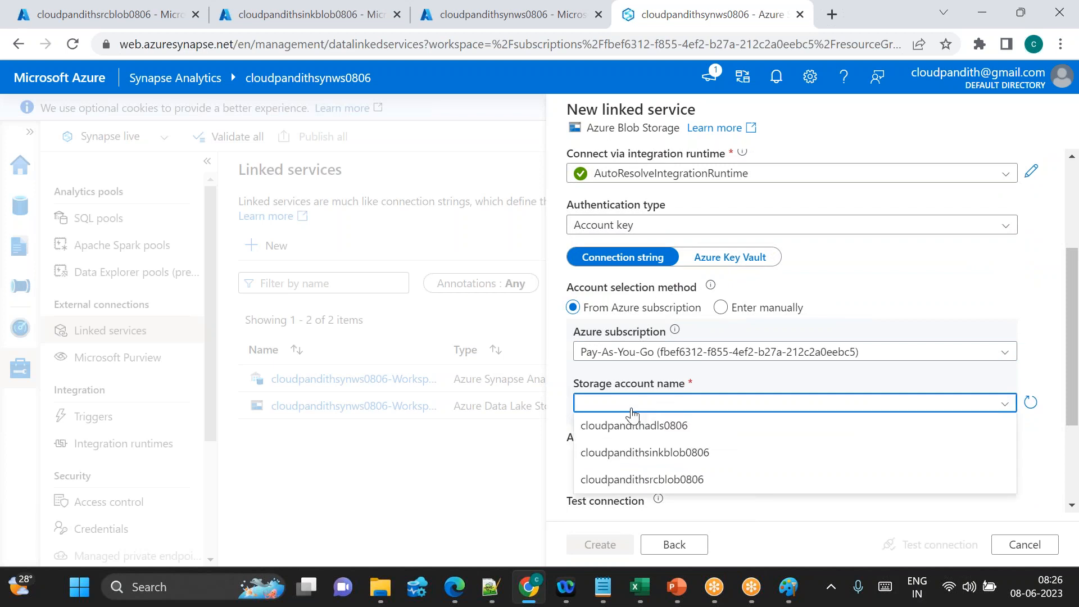
{"action": "left_click", "coordinate": [651, 483]}
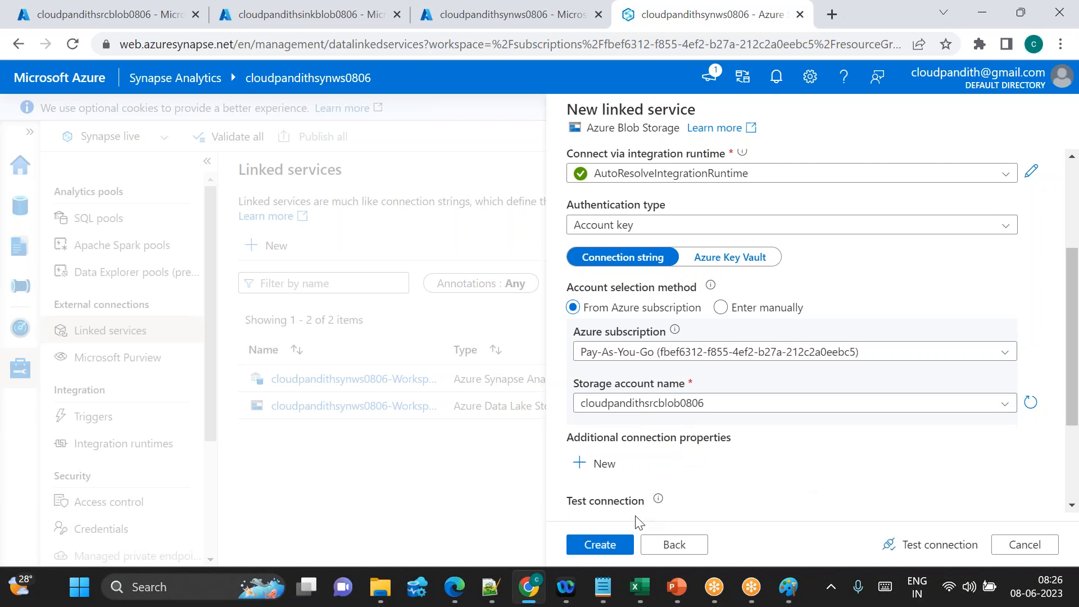
Step: Test the connection of the LS_Blob linked service and create it
{"action": "left_click", "coordinate": [900, 544]}
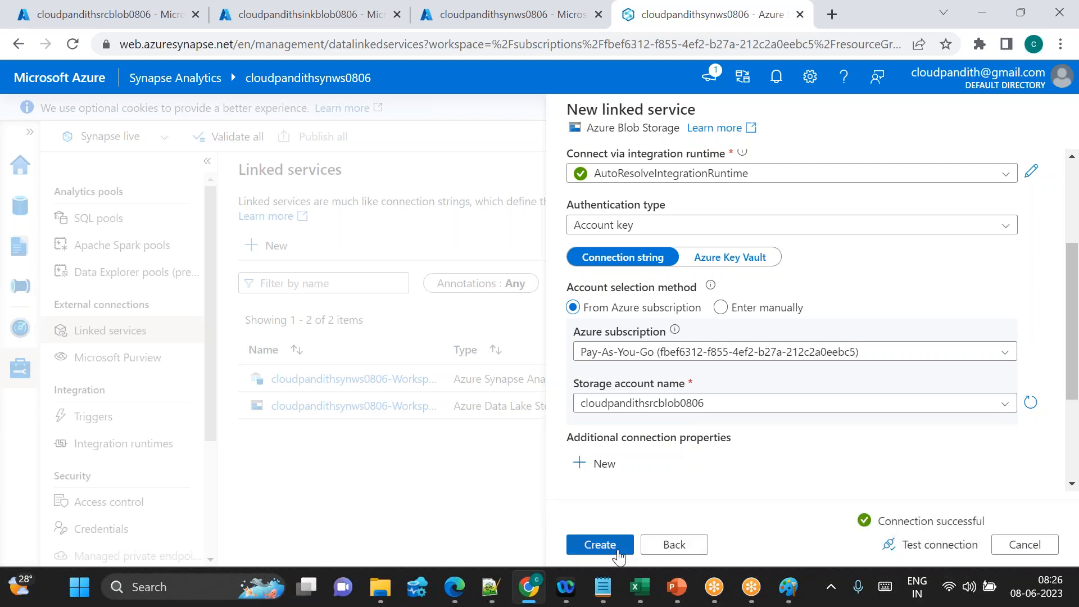
{"action": "left_click", "coordinate": [616, 551]}
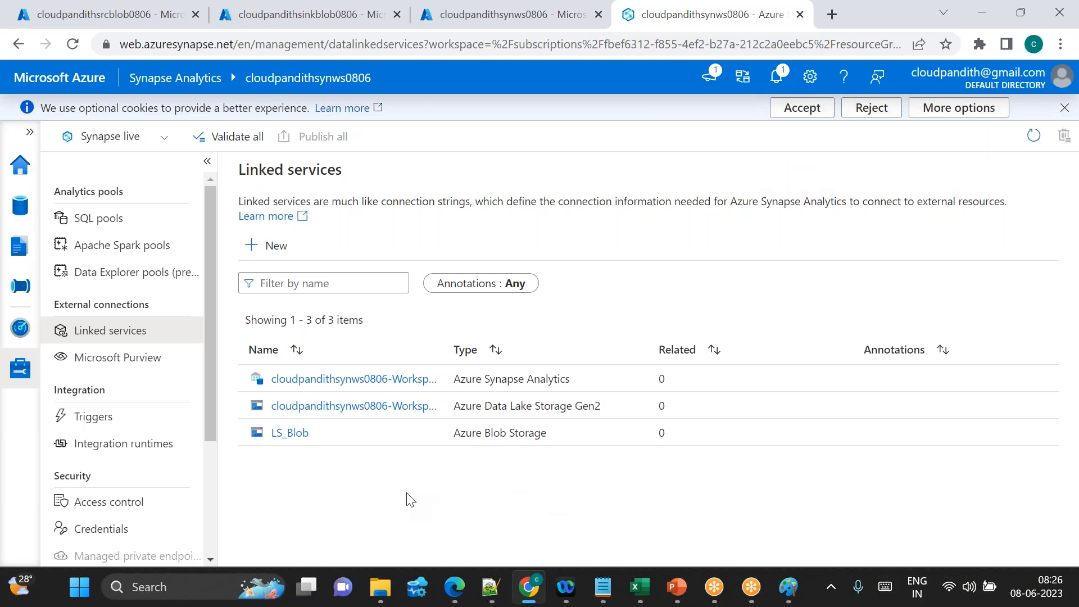
Step: Open the LS_Blob linked service to check its settings, close it without changes, and delete it
{"action": "left_click", "coordinate": [293, 442]}
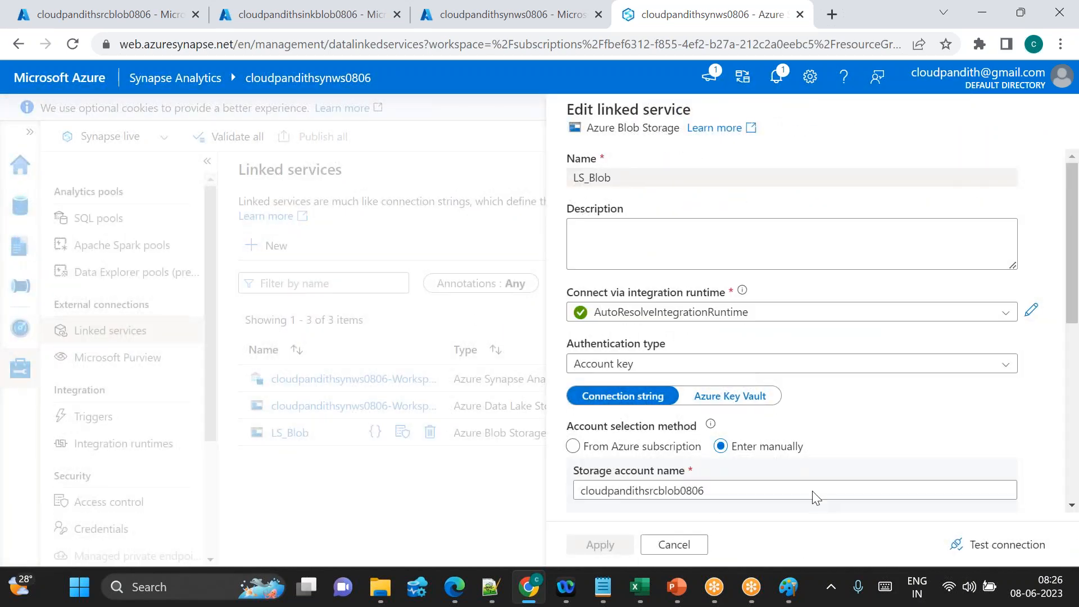
{"action": "left_click", "coordinate": [674, 545]}
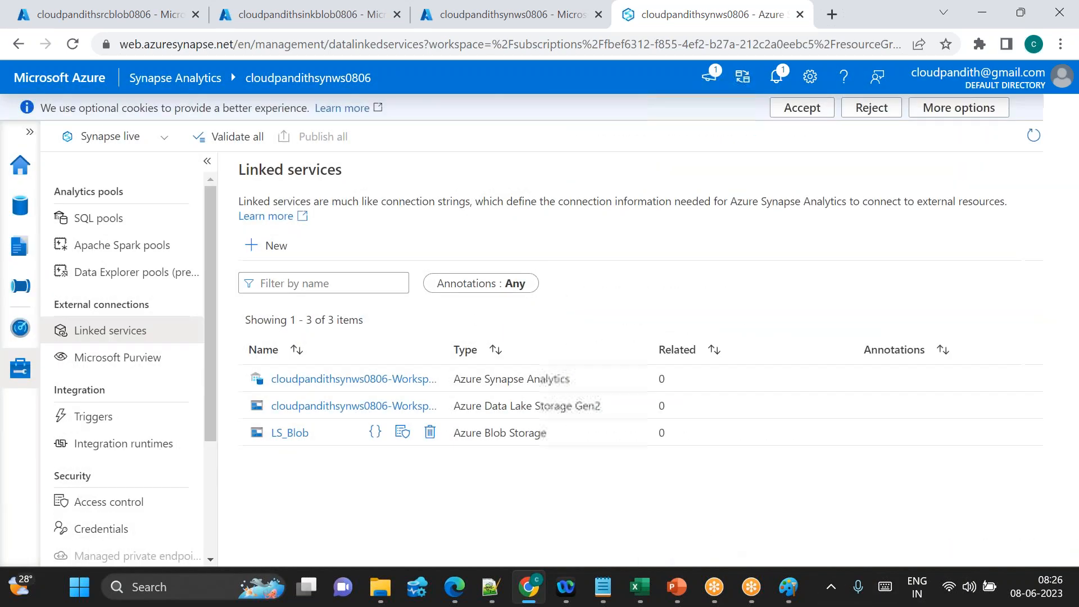
{"action": "left_click", "coordinate": [431, 434]}
{"action": "left_click", "coordinate": [437, 385]}
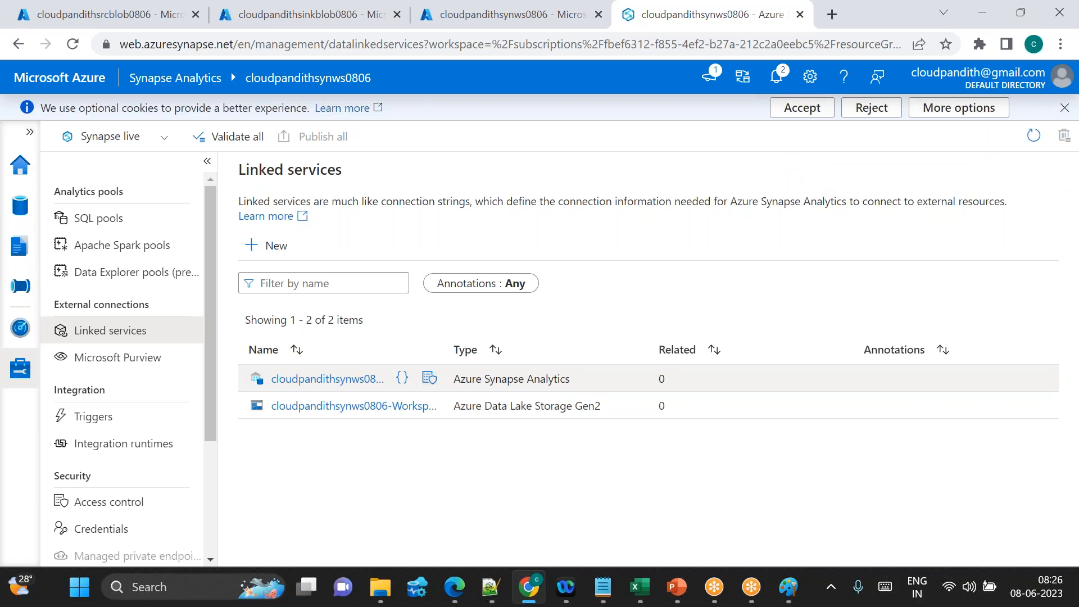
Step: Start a new Azure Blob Storage linked service and name it ls_blob_source
{"action": "left_click", "coordinate": [286, 260]}
{"action": "left_click", "coordinate": [662, 218]}
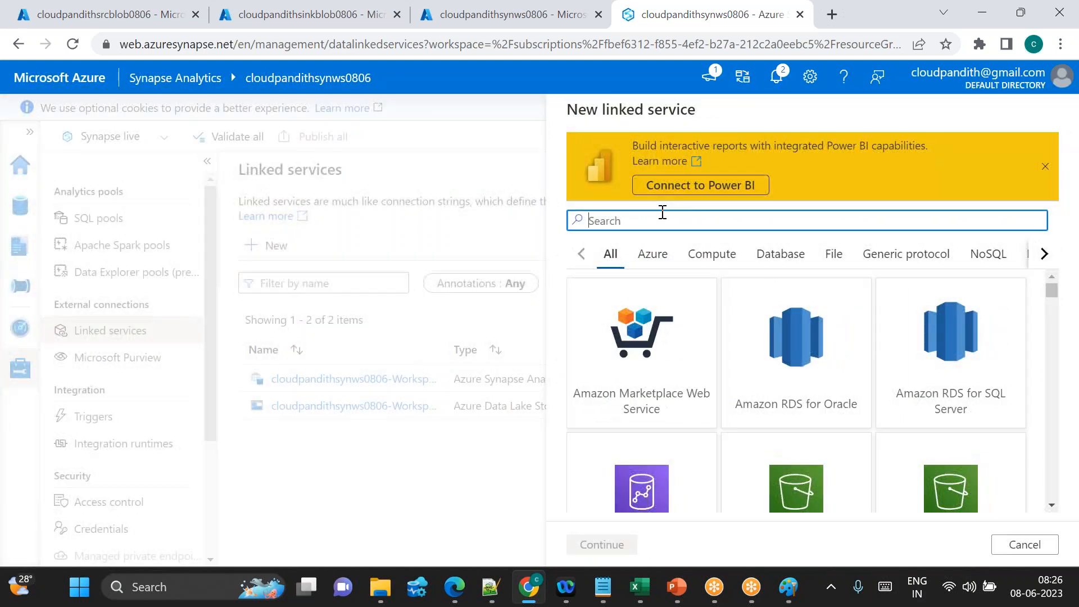
{"action": "type", "text": "blob"}
{"action": "double_click", "coordinate": [663, 336]}
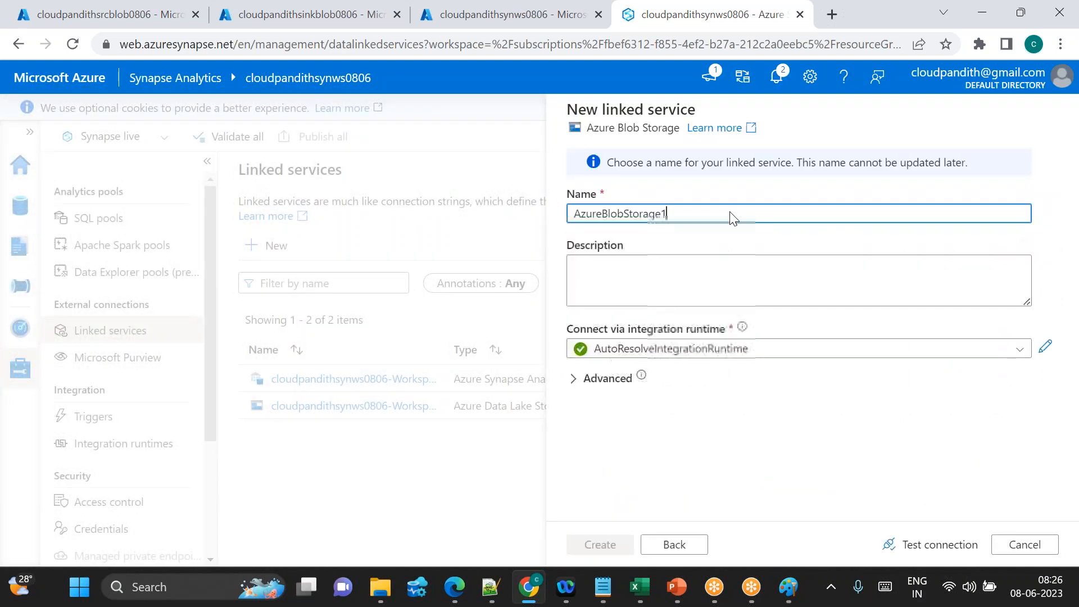
{"action": "left_click_drag", "start_coordinate": [689, 212], "coordinate": [488, 206]}
{"action": "key", "text": "BackSpace"}
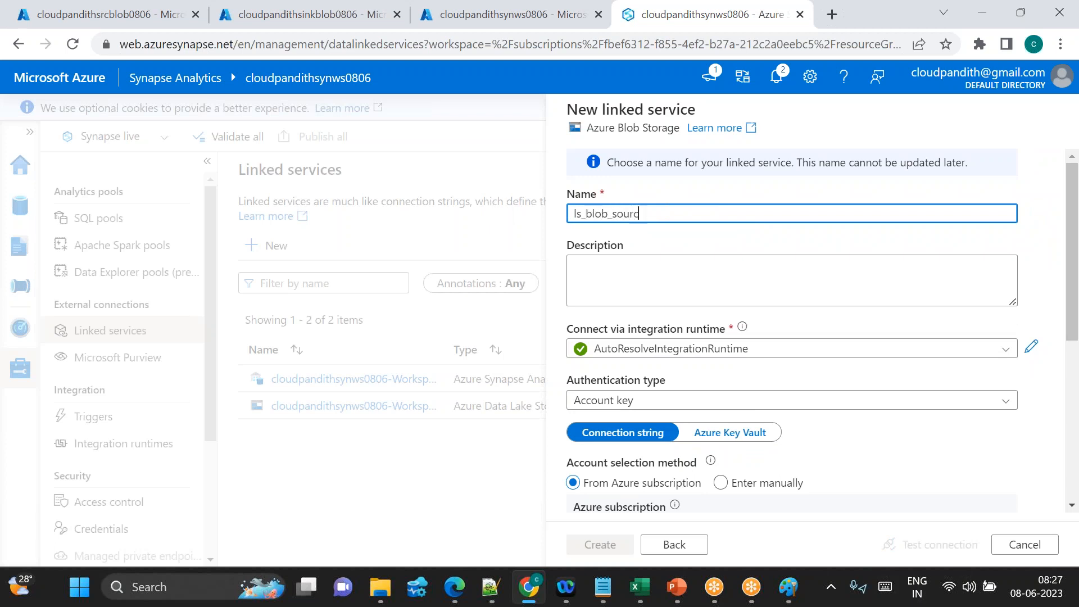
Step: Choose the second listed Pay-As-You-Go subscription and storage account cloudpandithsrcblob0806, test the connection, and create the linked service
{"action": "scroll", "coordinate": [786, 337], "scroll_direction": "down", "scroll_amount": 2}
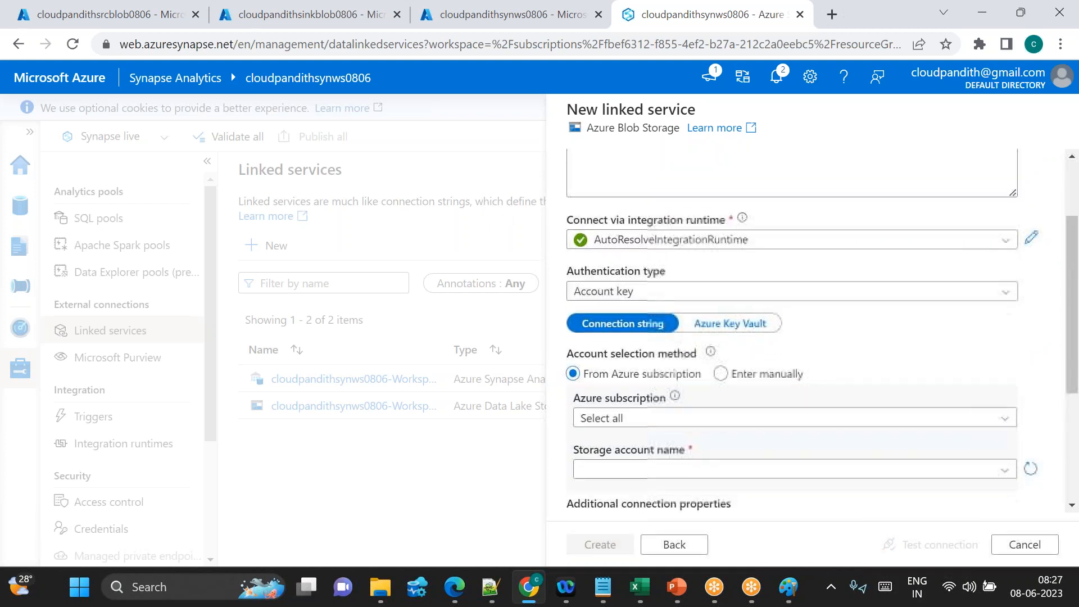
{"action": "left_click", "coordinate": [620, 418]}
{"action": "left_click", "coordinate": [628, 494]}
{"action": "left_click", "coordinate": [666, 396]}
{"action": "left_click", "coordinate": [663, 473]}
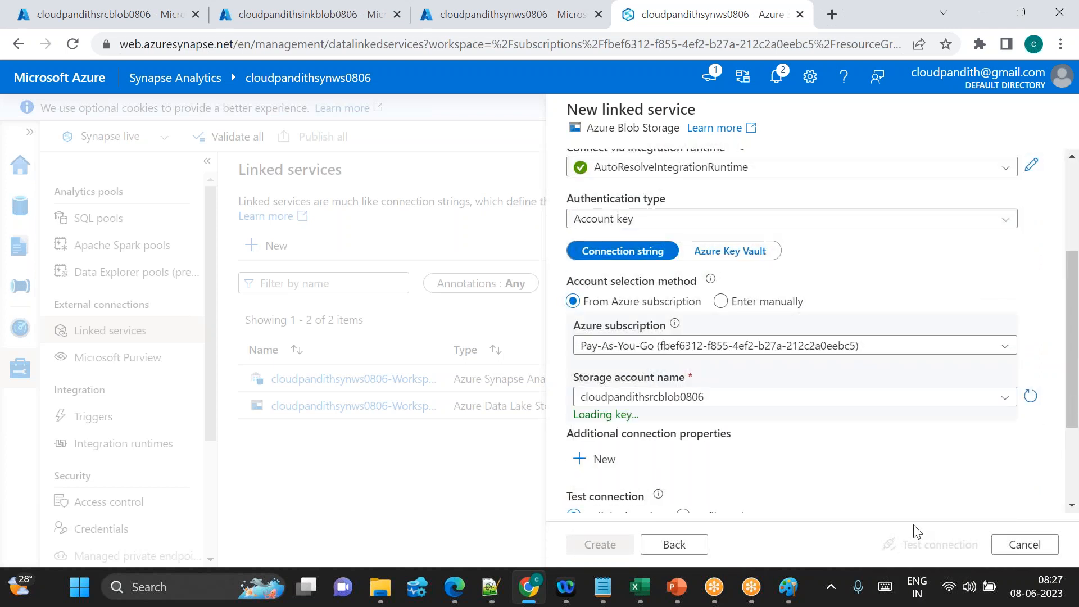
{"action": "left_click", "coordinate": [899, 545]}
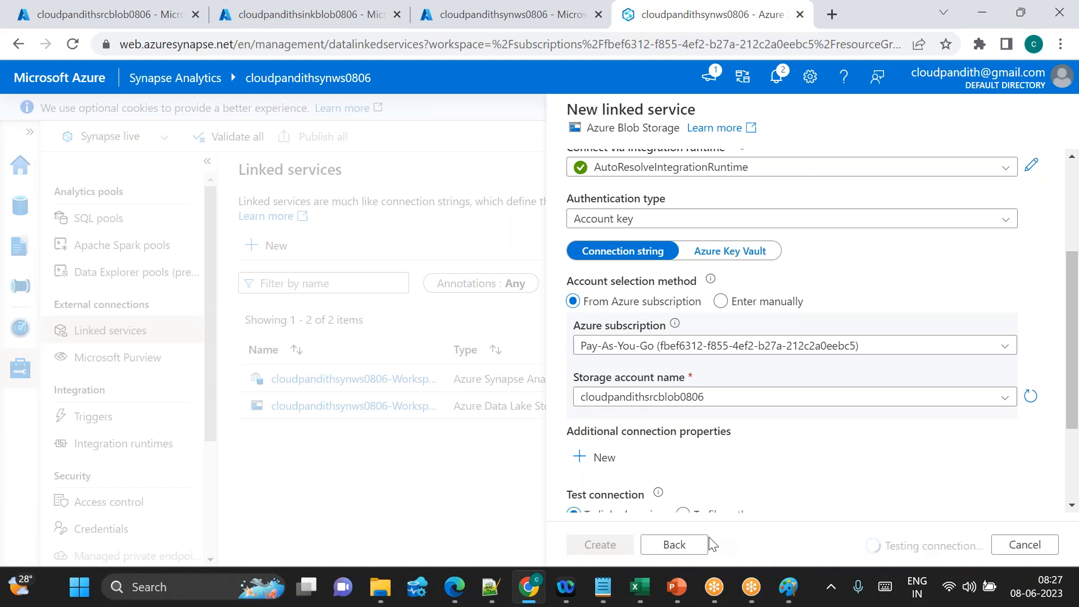
{"action": "left_click", "coordinate": [610, 553]}
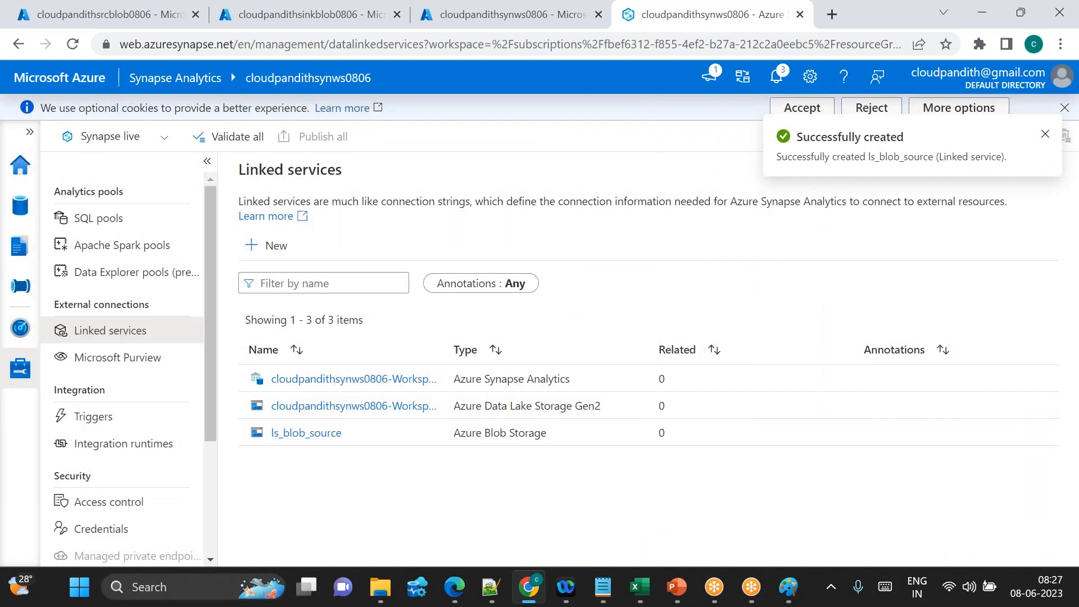
Step: Start another Azure Blob Storage linked service and name it ls_blob_sink
{"action": "left_click", "coordinate": [276, 245]}
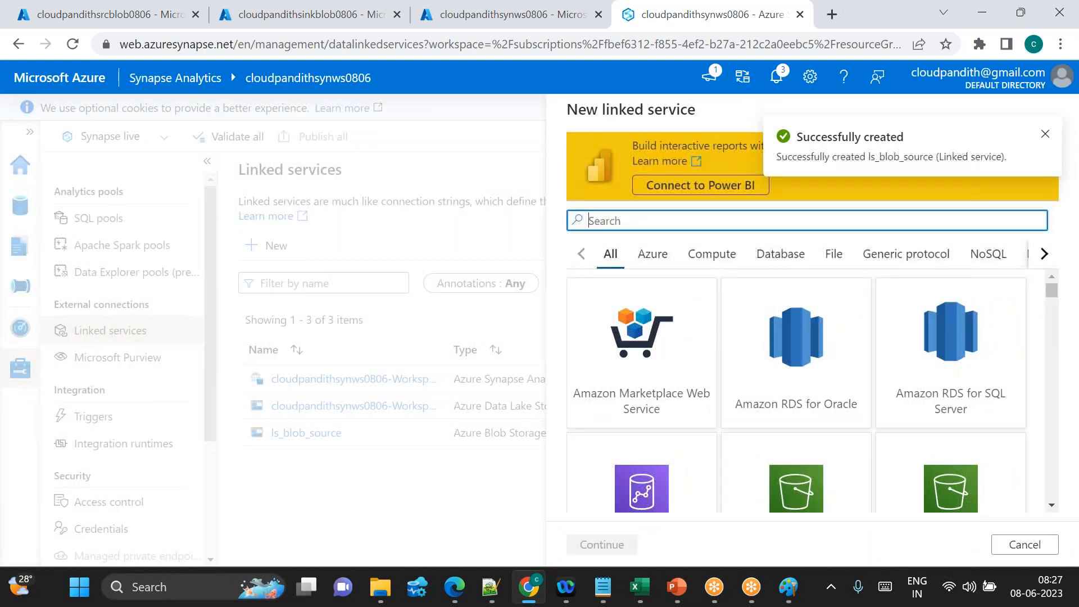
{"action": "type", "text": "blob"}
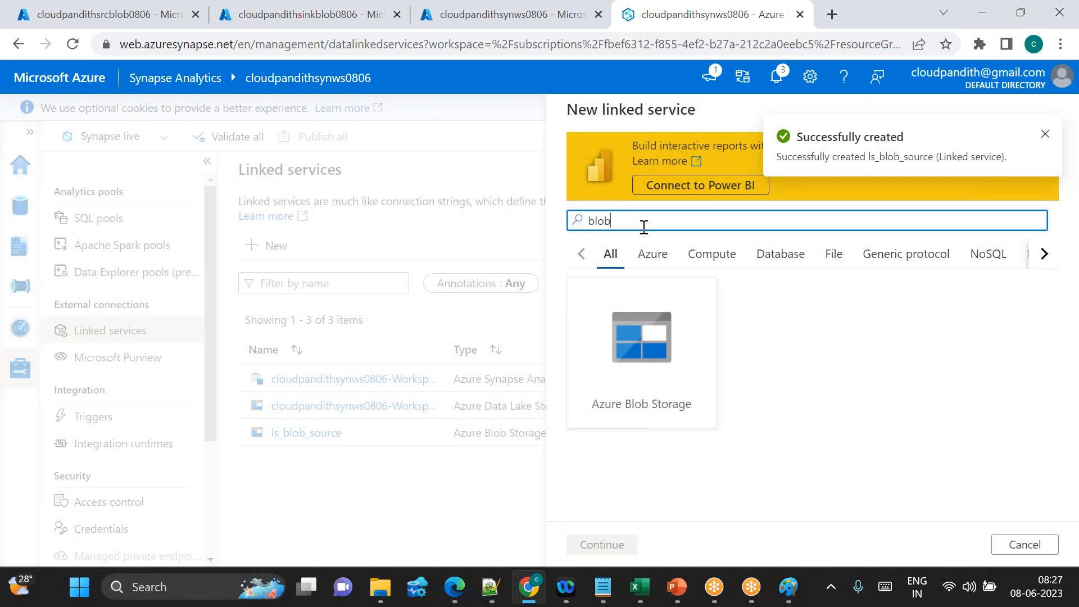
{"action": "double_click", "coordinate": [655, 380]}
{"action": "key", "text": "ctrl+a"}
{"action": "type", "text": "ls"}
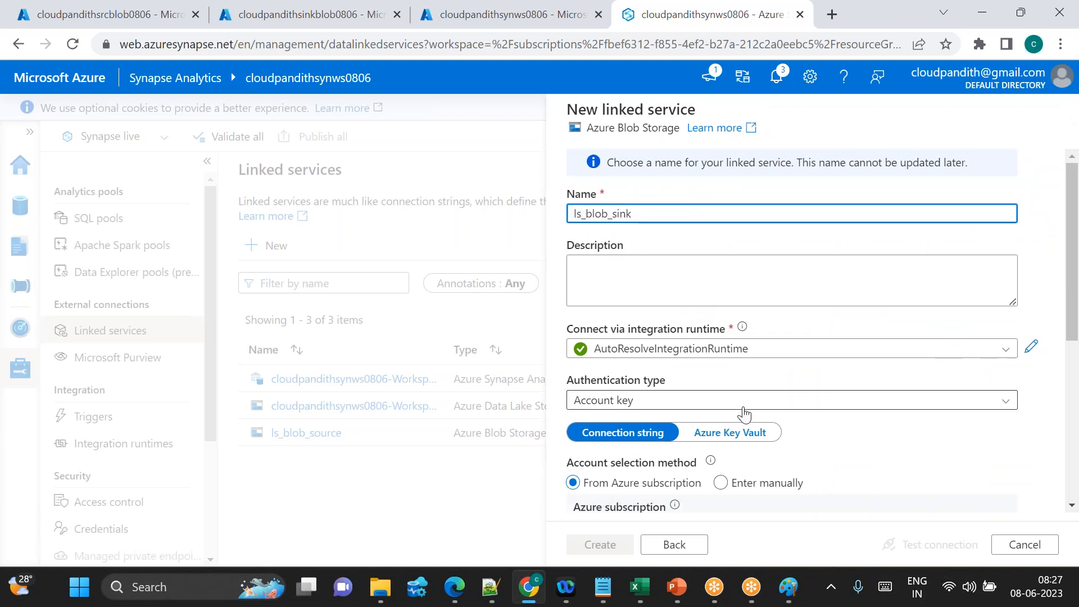
Step: Choose the second listed Pay-As-You-Go subscription and storage account cloudpandithsinkblob0806, test the connection, and create the sink linked service
{"action": "scroll", "coordinate": [669, 338], "scroll_direction": "down", "scroll_amount": 2}
{"action": "left_click", "coordinate": [650, 409]}
{"action": "left_click", "coordinate": [651, 484]}
{"action": "scroll", "coordinate": [635, 393], "scroll_direction": "down", "scroll_amount": 2}
{"action": "left_click", "coordinate": [624, 354]}
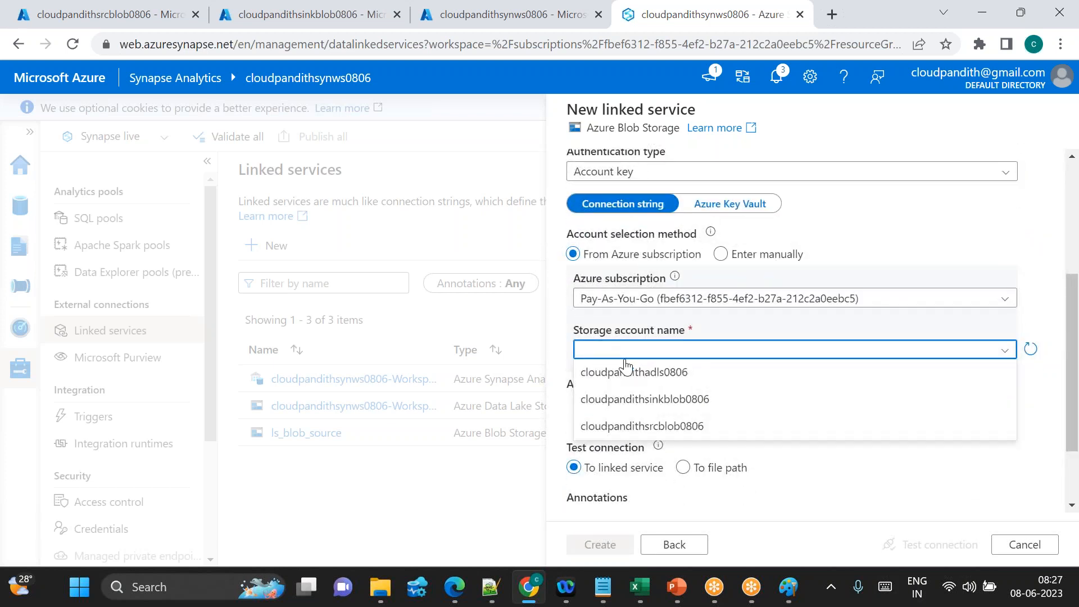
{"action": "left_click", "coordinate": [647, 400]}
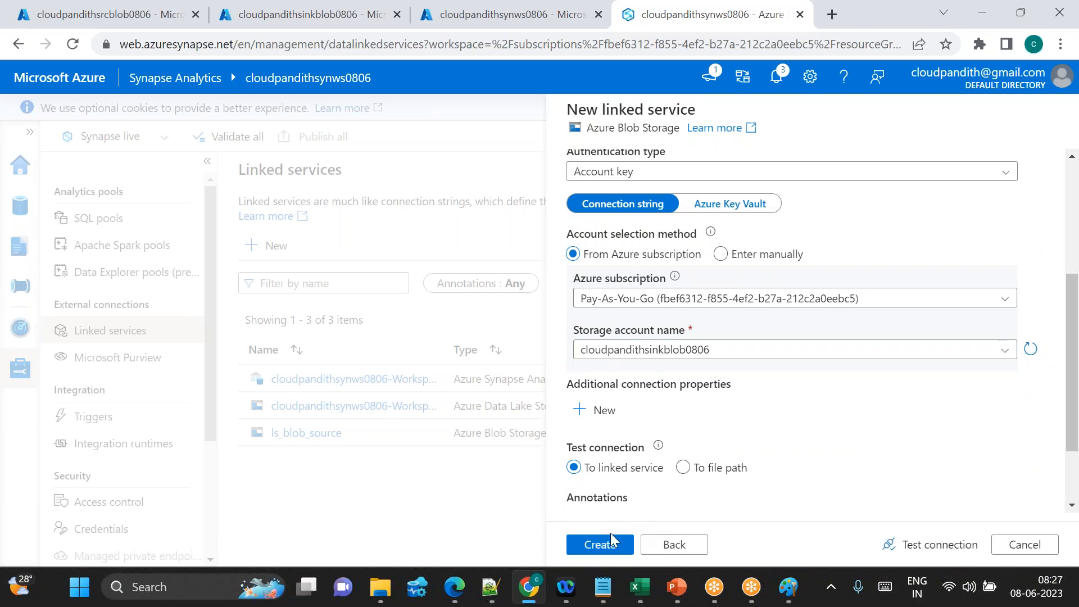
{"action": "left_click", "coordinate": [933, 544]}
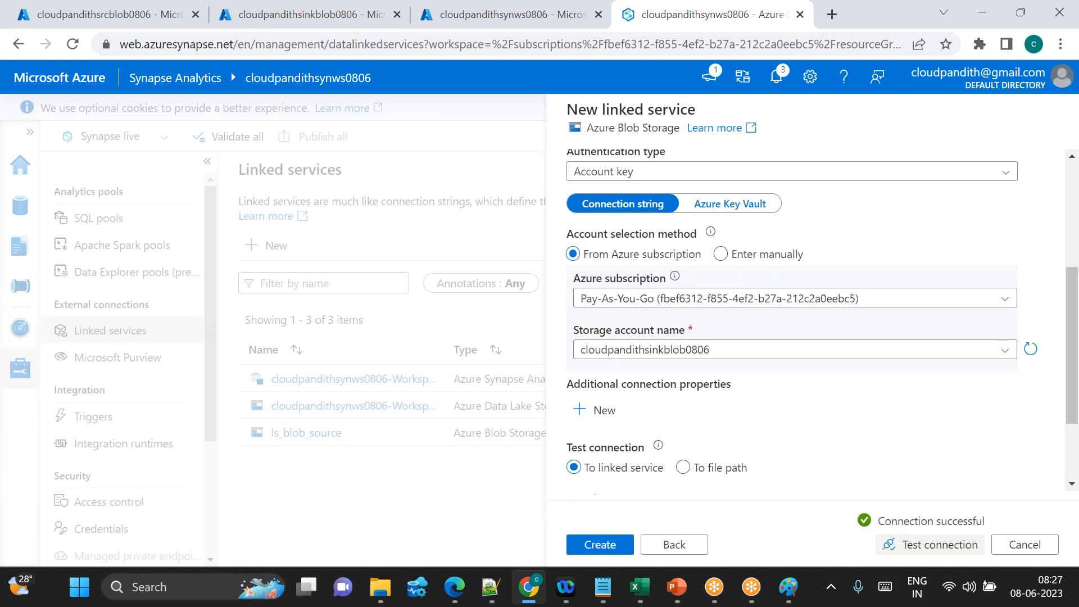
{"action": "left_click", "coordinate": [612, 546]}
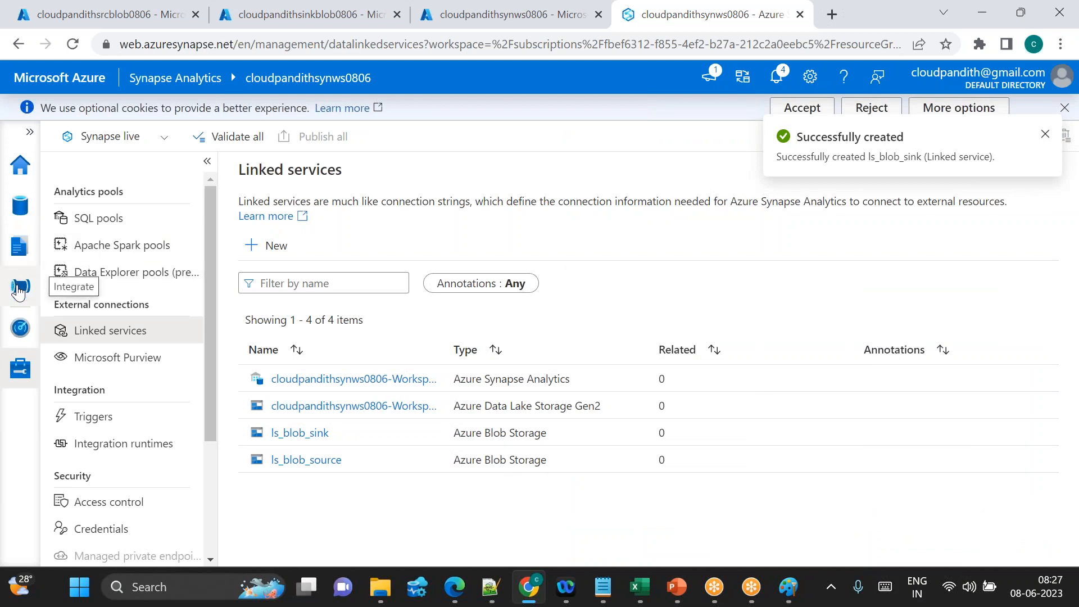
Step: In the workspace's data area, start a new integration dataset on Azure Blob Storage with the DelimitedText format
{"action": "left_click", "coordinate": [21, 207]}
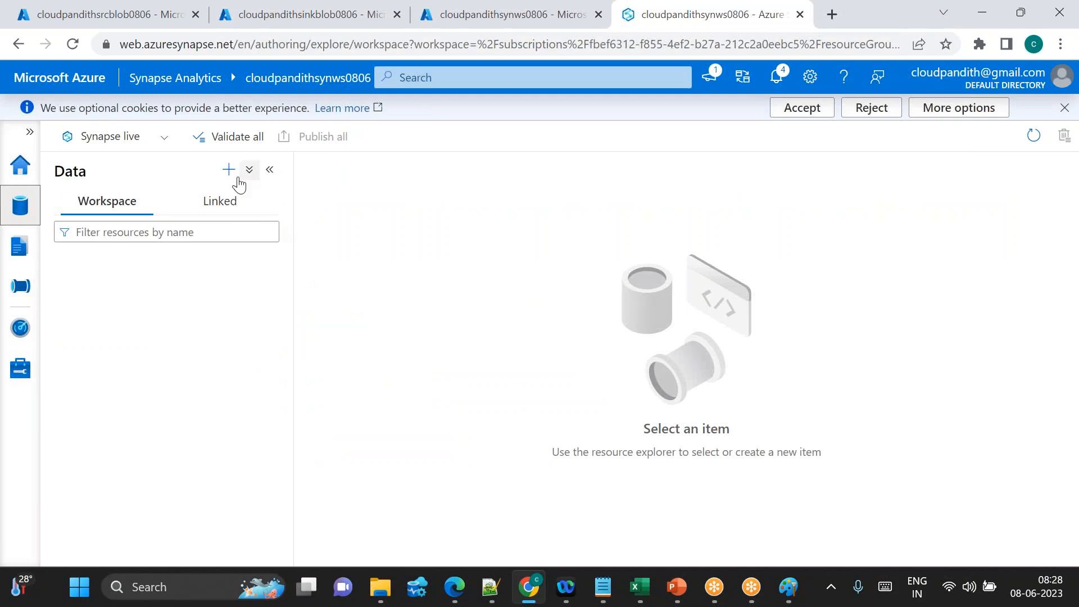
{"action": "left_click", "coordinate": [229, 169]}
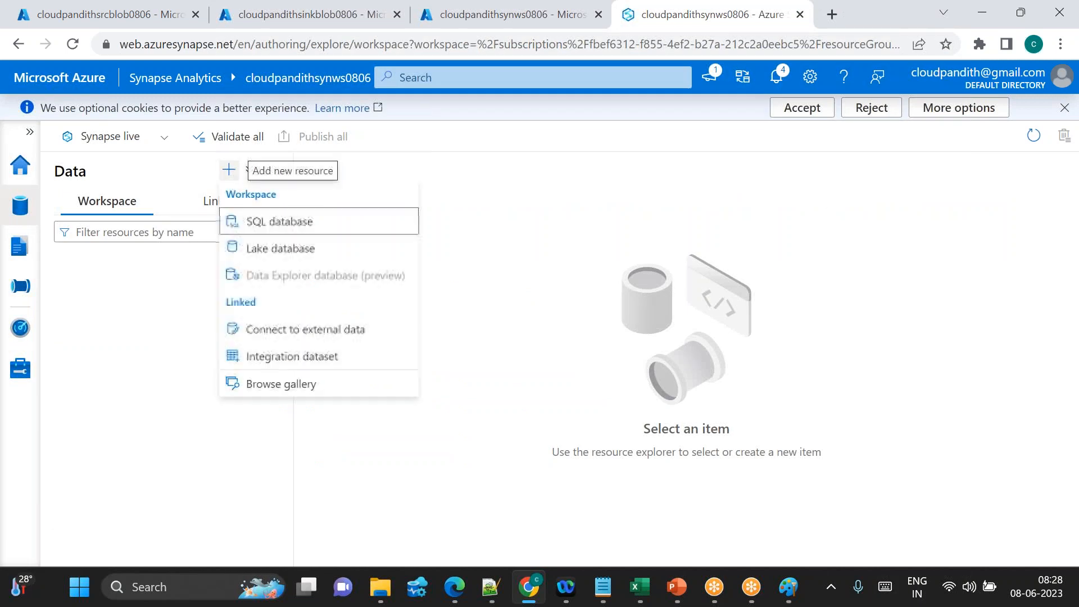
{"action": "left_click", "coordinate": [283, 359]}
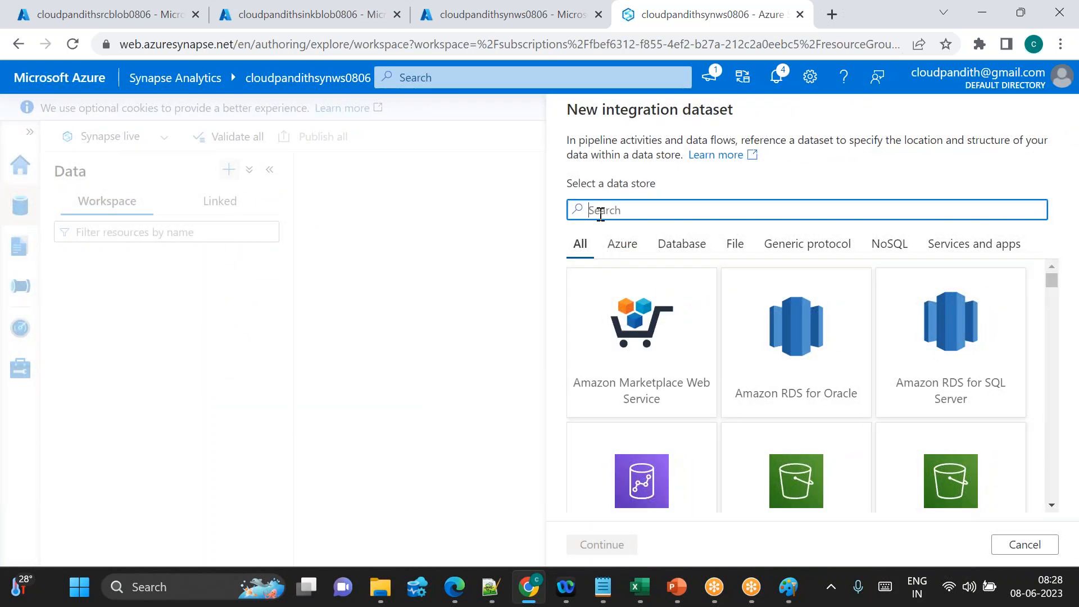
{"action": "type", "text": "blob"}
{"action": "double_click", "coordinate": [641, 342]}
{"action": "left_click", "coordinate": [934, 238]}
{"action": "double_click", "coordinate": [935, 237]}
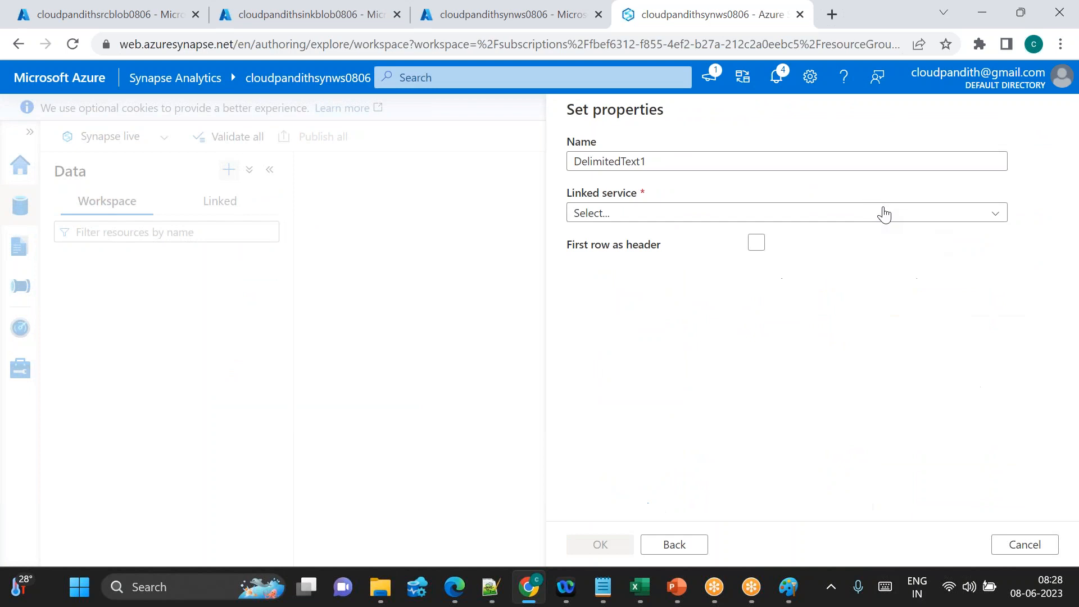
Step: Name the dataset ds_blob_source, link it to ls_blob_source, and treat the first row as header
{"action": "double_click", "coordinate": [643, 159]}
{"action": "type", "text": "ds"}
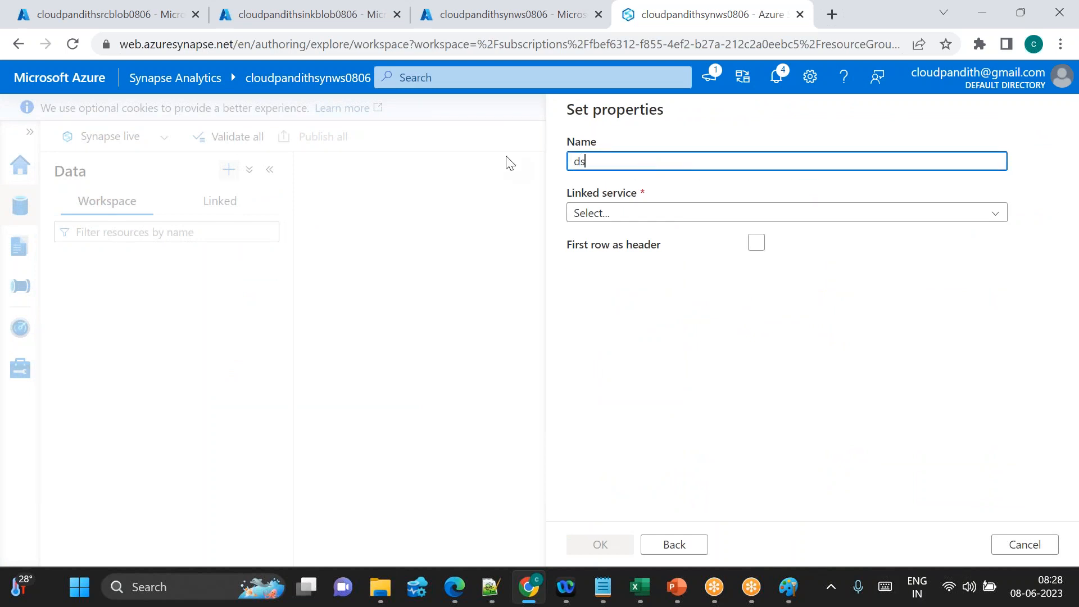
{"action": "type", "text": "_blob_s"}
{"action": "left_click", "coordinate": [660, 213]}
{"action": "left_click", "coordinate": [619, 325]}
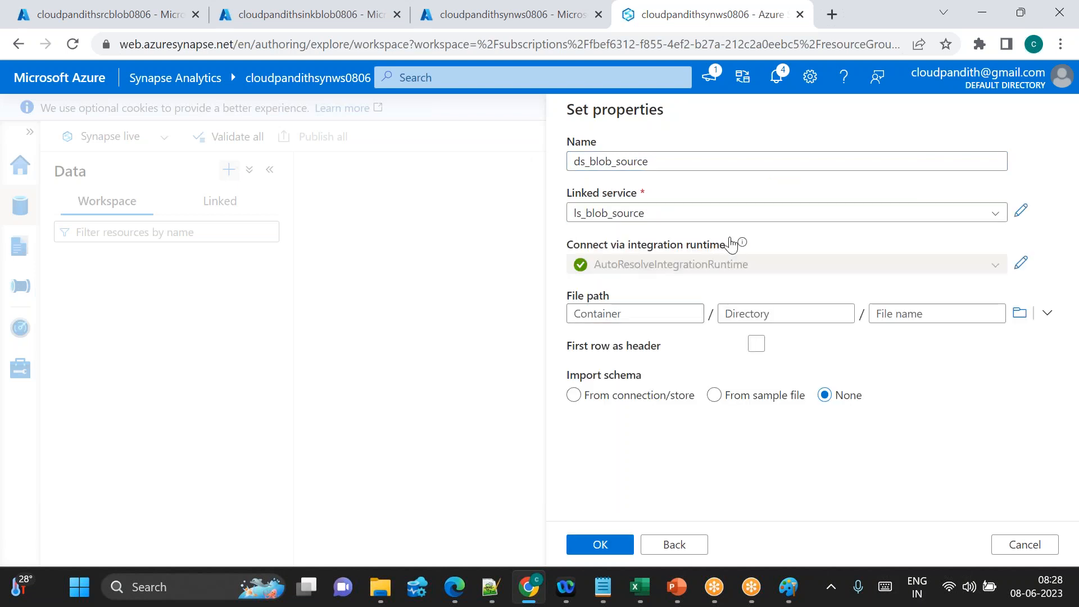
{"action": "mouse_move", "coordinate": [742, 242]}
{"action": "left_click", "coordinate": [755, 344]}
Step: Browse to credit1.csv in the input container as the dataset's file path and create the dataset
{"action": "left_click", "coordinate": [1017, 318]}
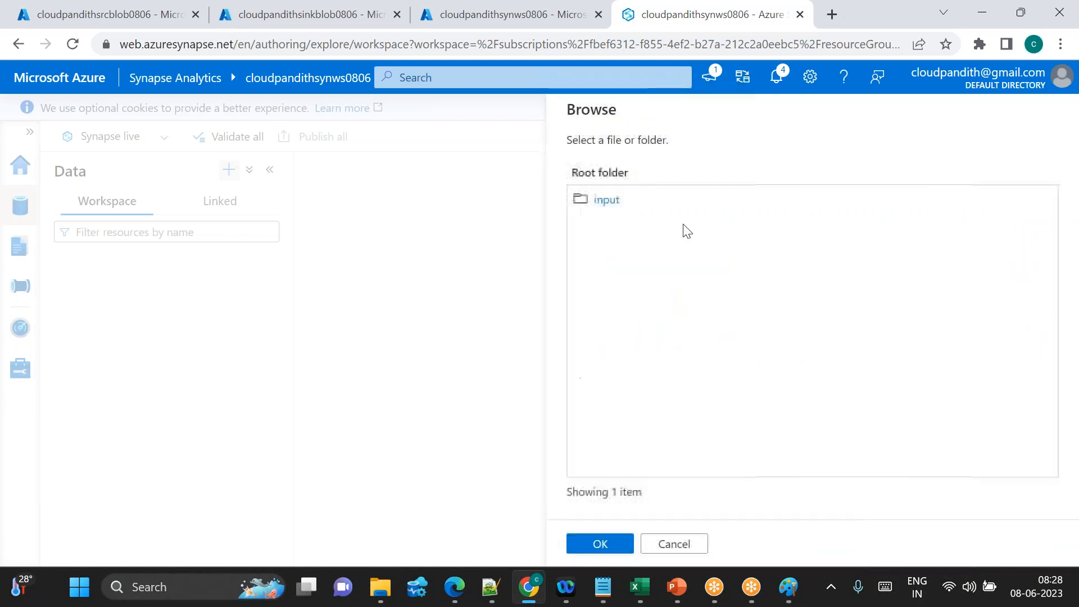
{"action": "left_click", "coordinate": [607, 201]}
{"action": "left_click", "coordinate": [626, 210]}
{"action": "left_click", "coordinate": [600, 544]}
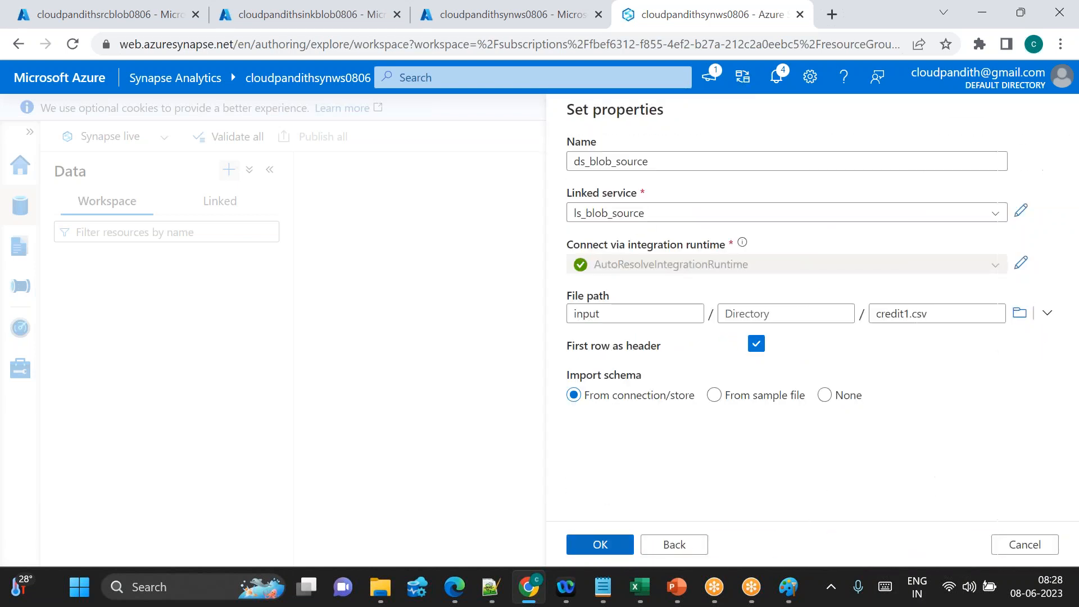
{"action": "left_click", "coordinate": [600, 545]}
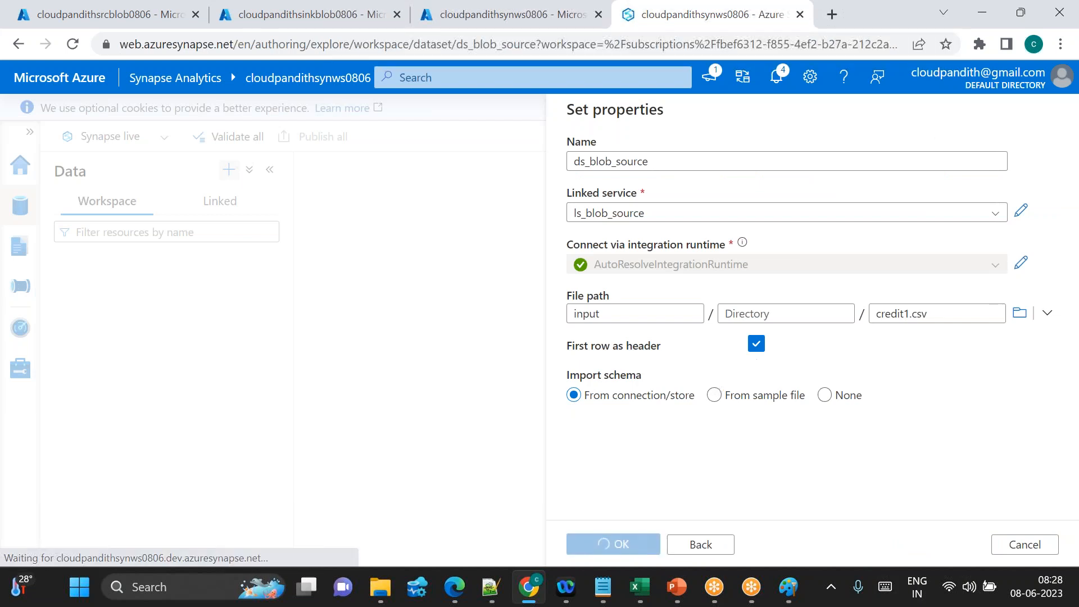
Step: Examine the contents of credit1.csv in the source storage account's input container, and return to the dataset in Synapse Studio
{"action": "left_click", "coordinate": [134, 13]}
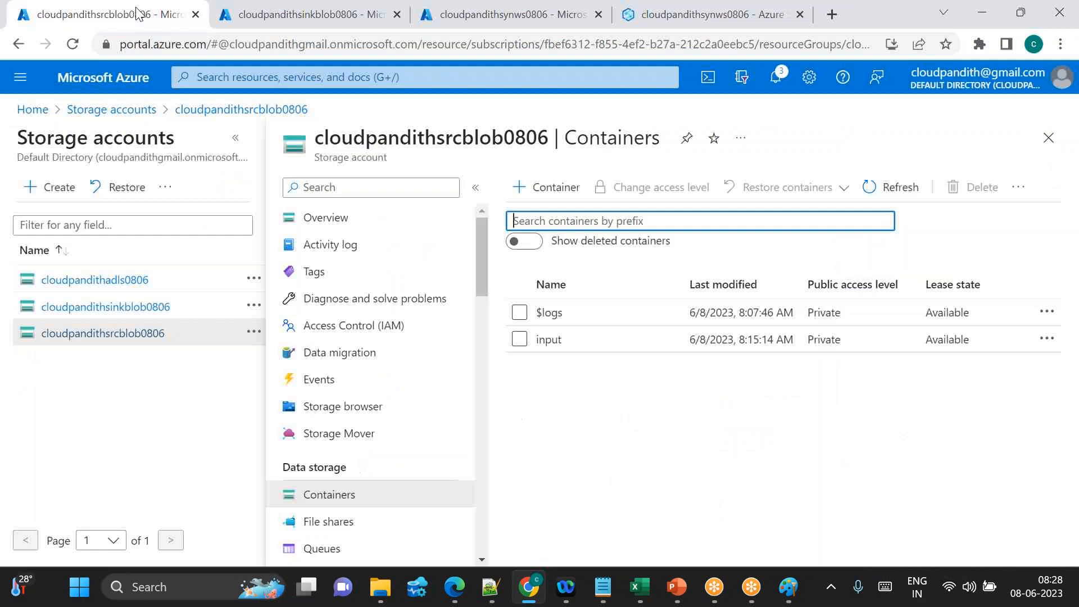
{"action": "left_click", "coordinate": [548, 340]}
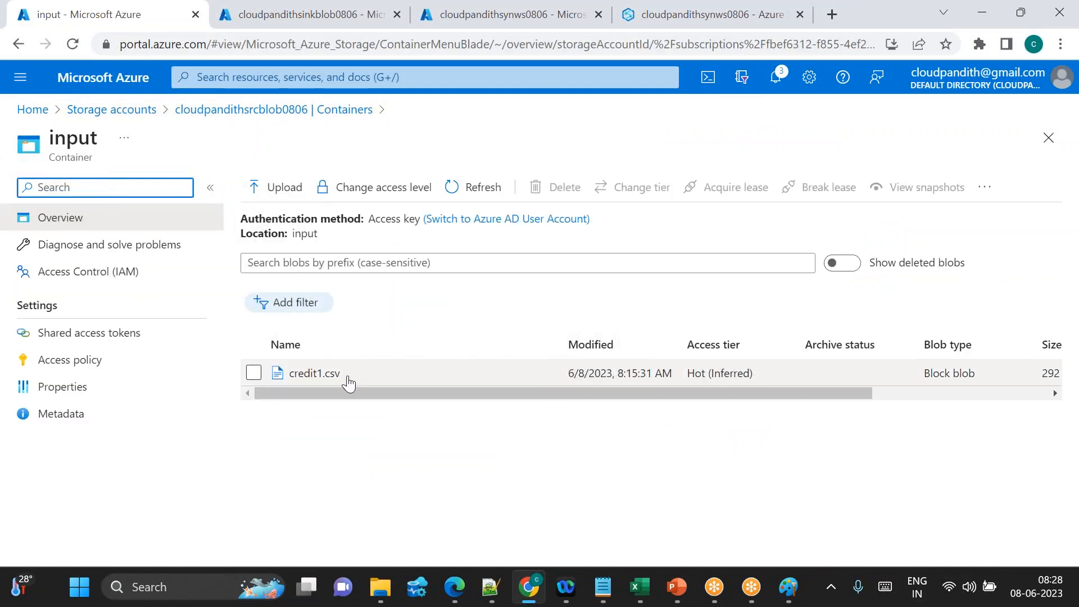
{"action": "left_click", "coordinate": [315, 373]}
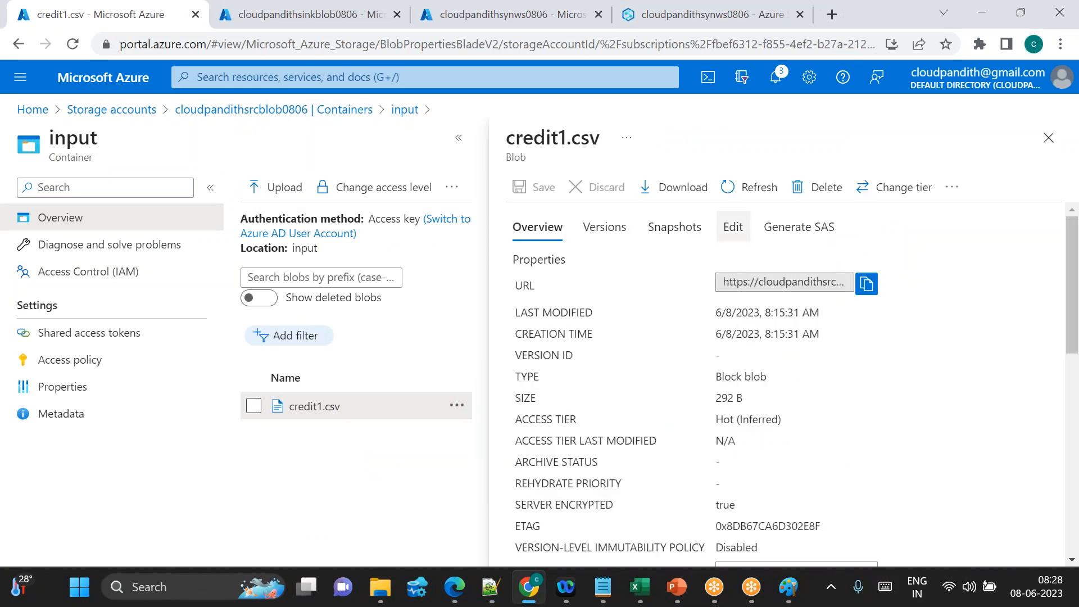
{"action": "left_click", "coordinate": [733, 226]}
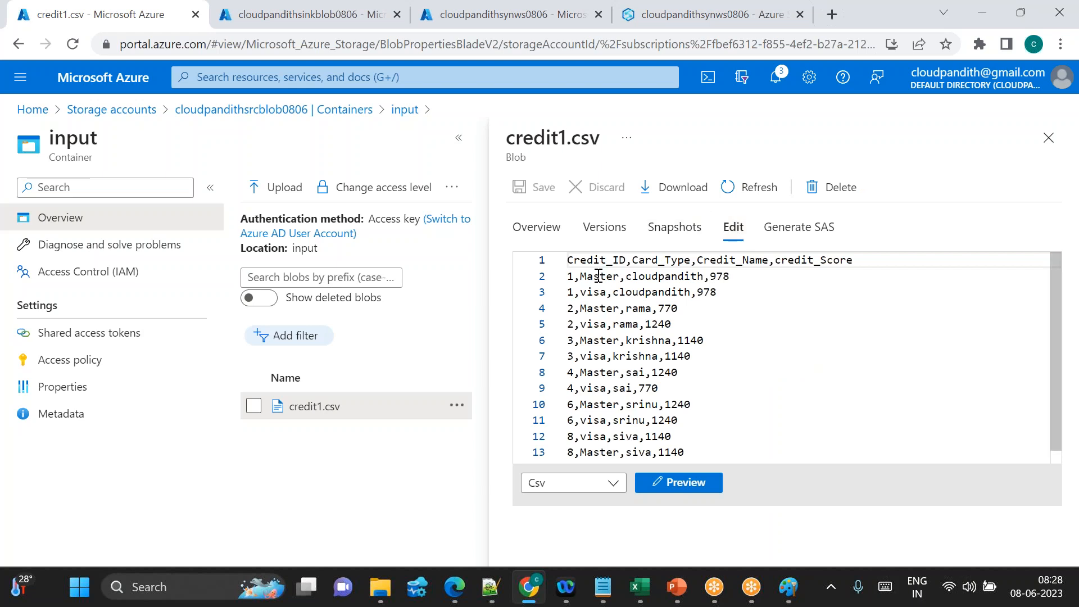
{"action": "left_click_drag", "start_coordinate": [598, 275], "coordinate": [765, 433]}
{"action": "left_click", "coordinate": [761, 421]}
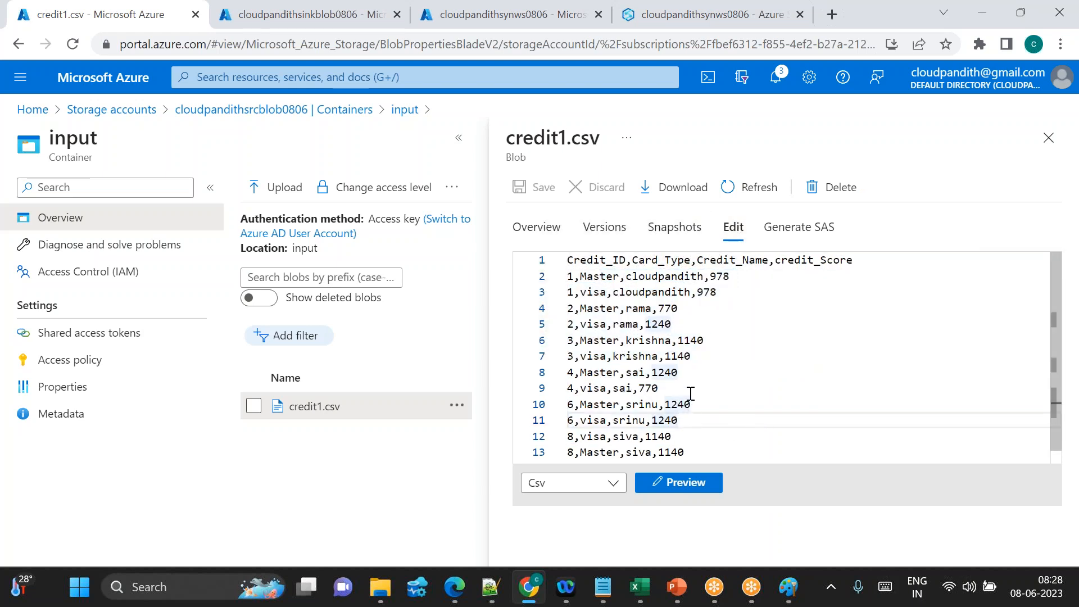
{"action": "left_click", "coordinate": [1048, 138]}
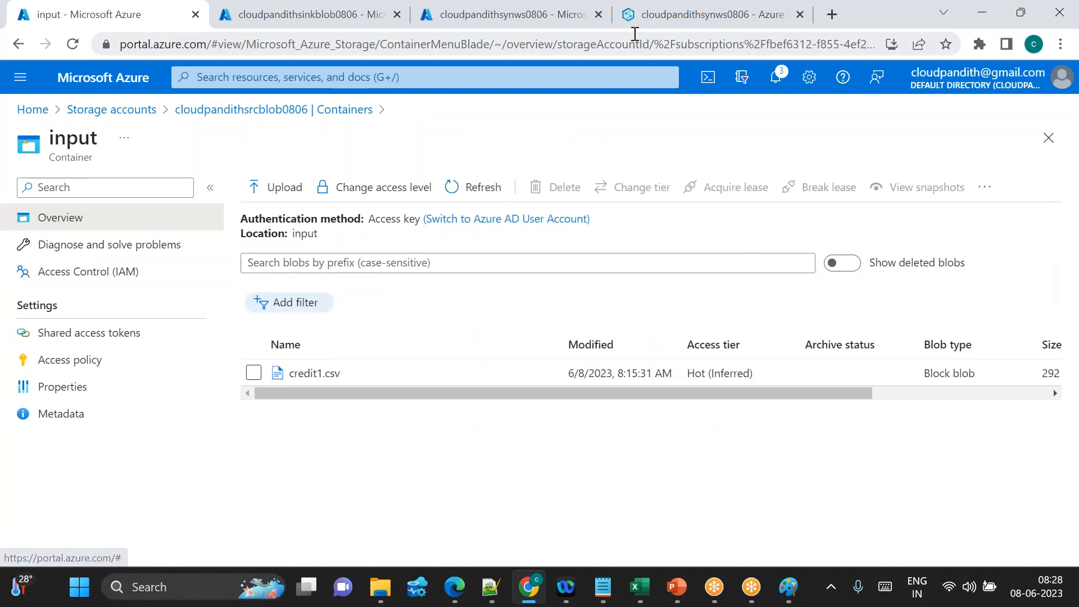
{"action": "left_click", "coordinate": [632, 16]}
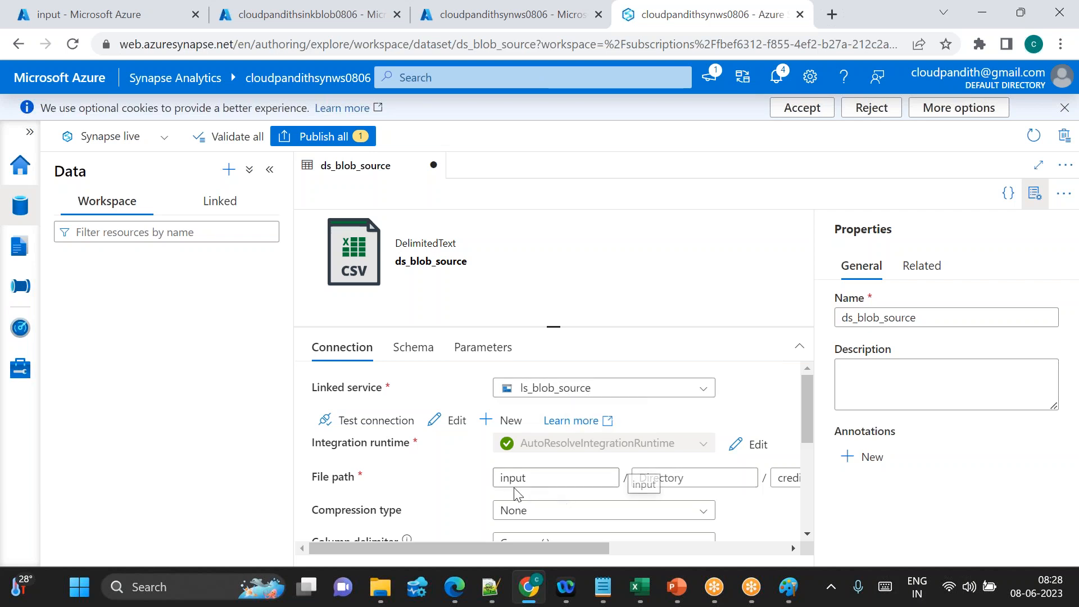
Step: Hide the source dataset's properties, examine the header row of credit1.csv in the source input container, and return to Synapse Studio
{"action": "left_click", "coordinate": [1035, 193]}
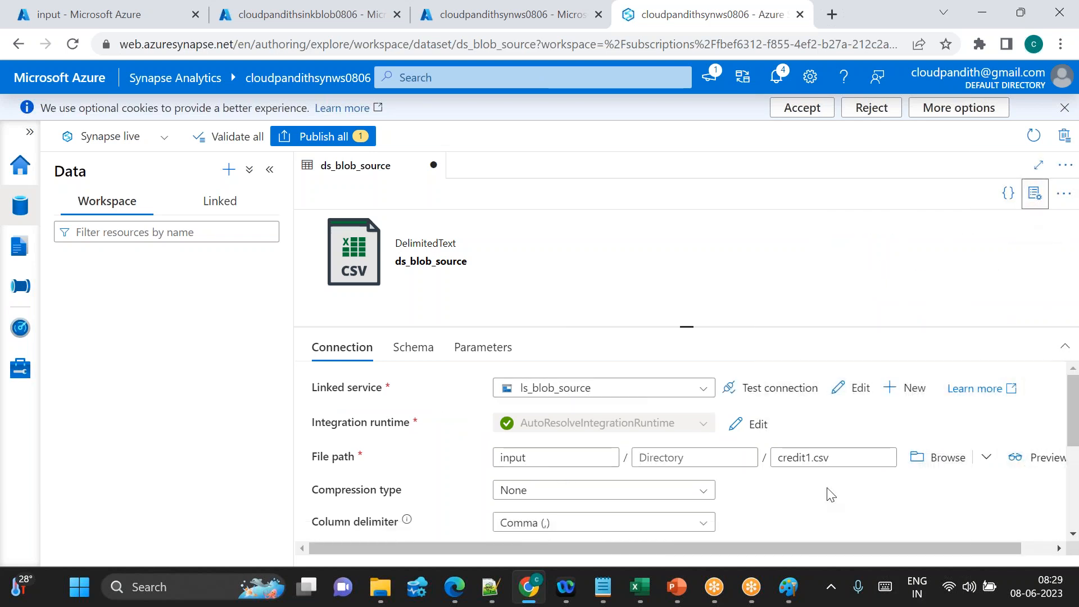
{"action": "left_click", "coordinate": [172, 15]}
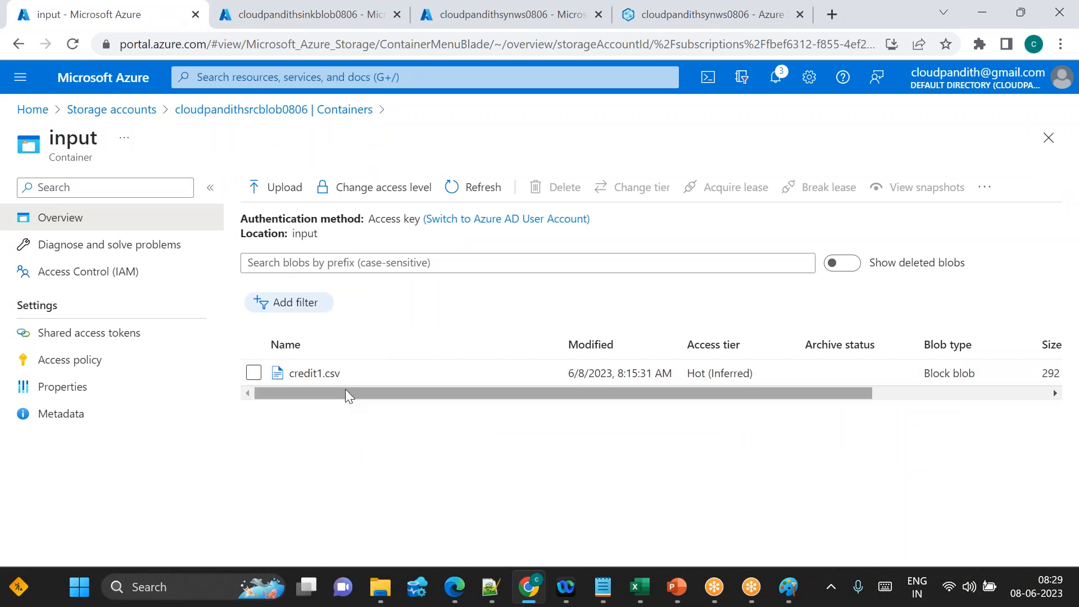
{"action": "left_click", "coordinate": [314, 373]}
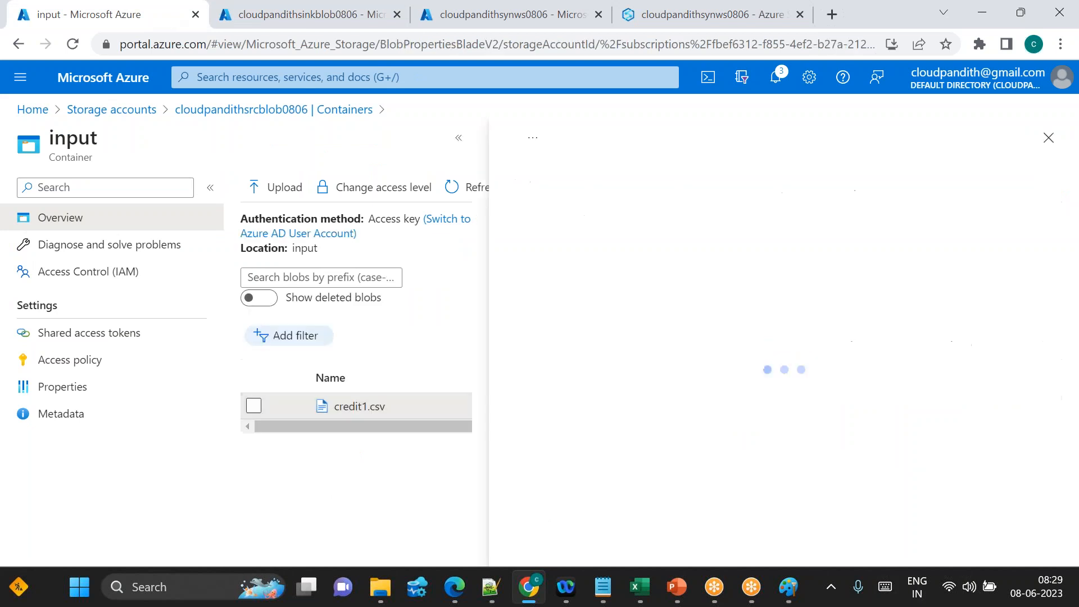
{"action": "double_click", "coordinate": [733, 227]}
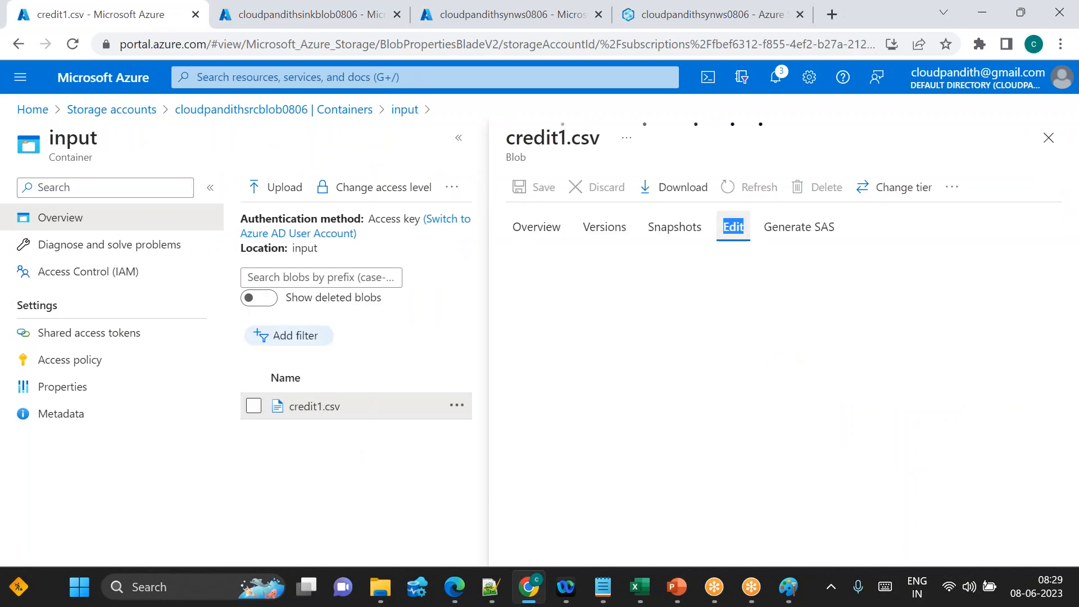
{"action": "left_click_drag", "start_coordinate": [589, 259], "coordinate": [808, 259]}
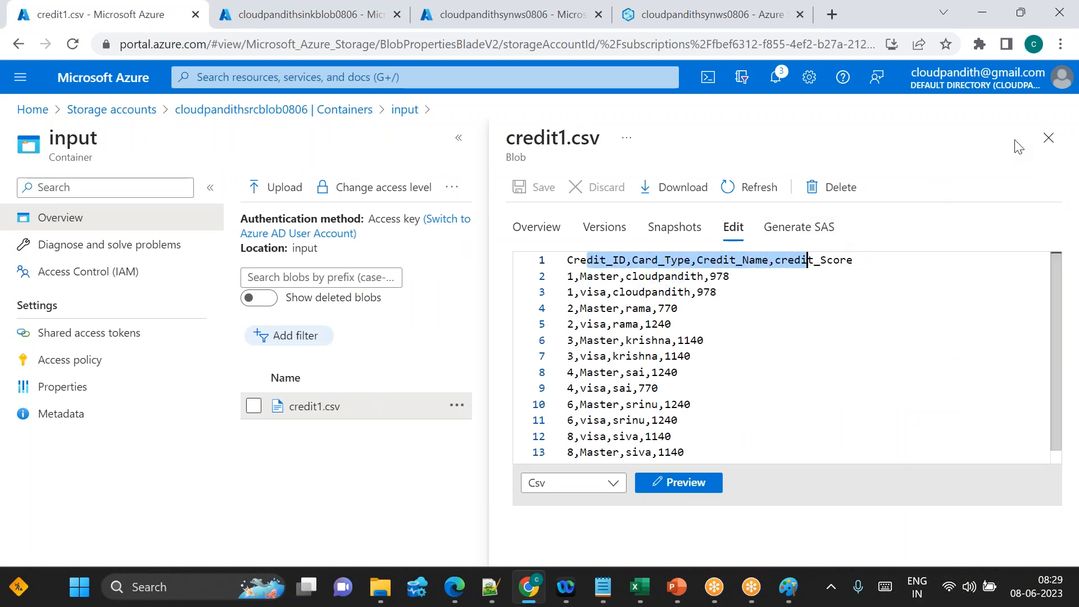
{"action": "left_click", "coordinate": [1048, 137]}
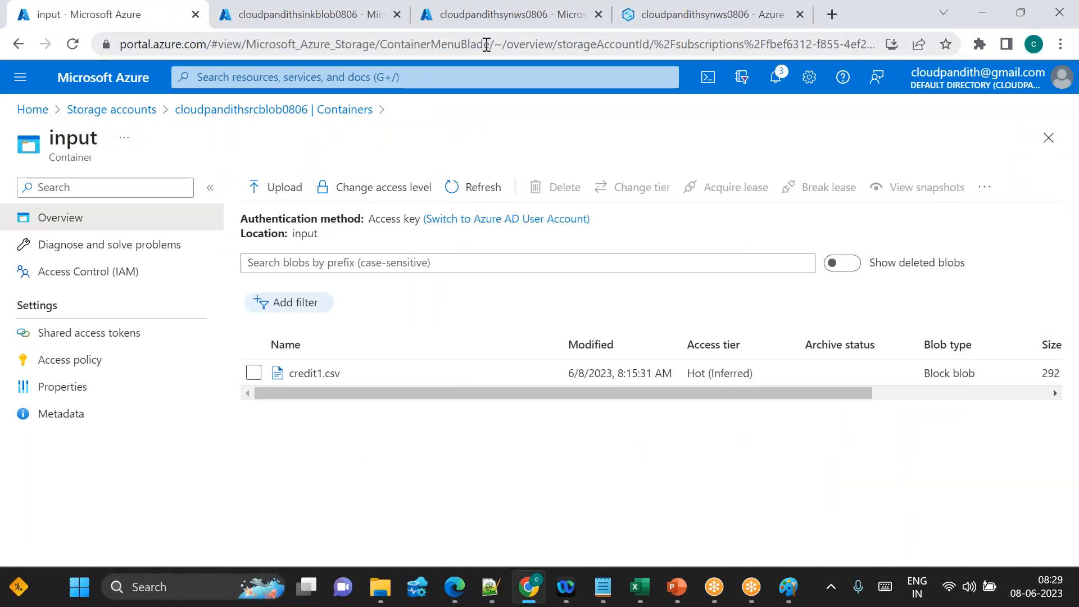
{"action": "left_click", "coordinate": [636, 25]}
Step: Start a second integration dataset on Azure Blob Storage with the DelimitedText format for the sink
{"action": "left_click", "coordinate": [228, 169]}
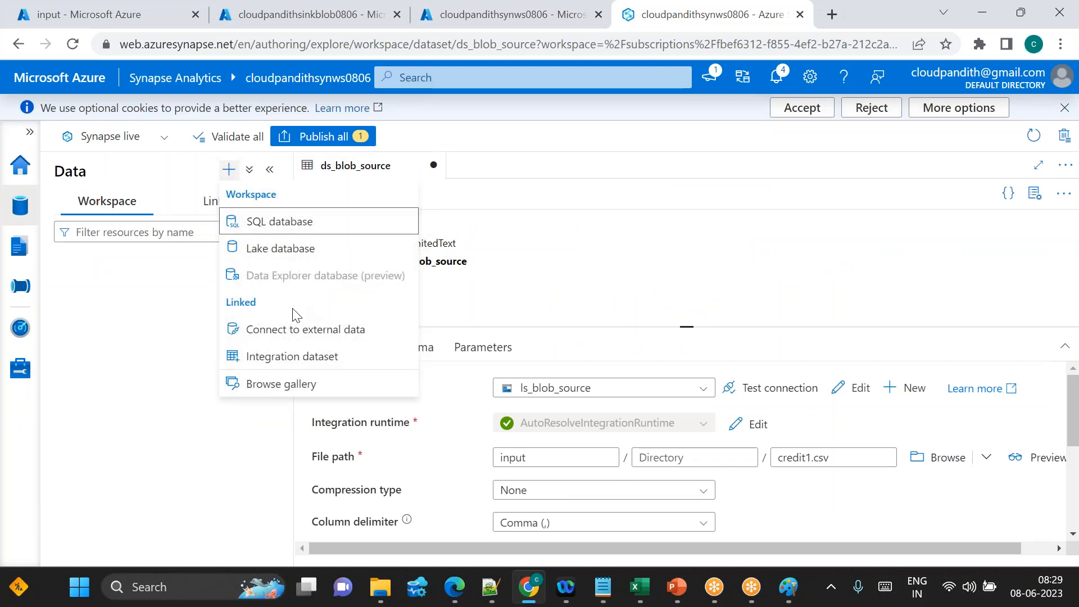
{"action": "left_click", "coordinate": [275, 356]}
{"action": "type", "text": "blob"}
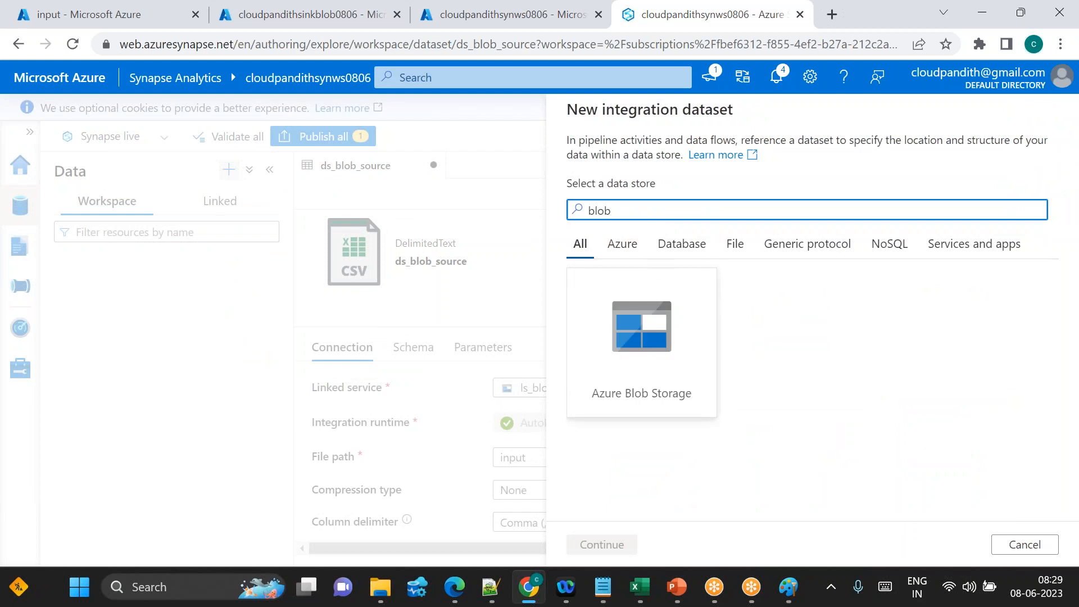
{"action": "left_click", "coordinate": [665, 339]}
{"action": "double_click", "coordinate": [665, 340]}
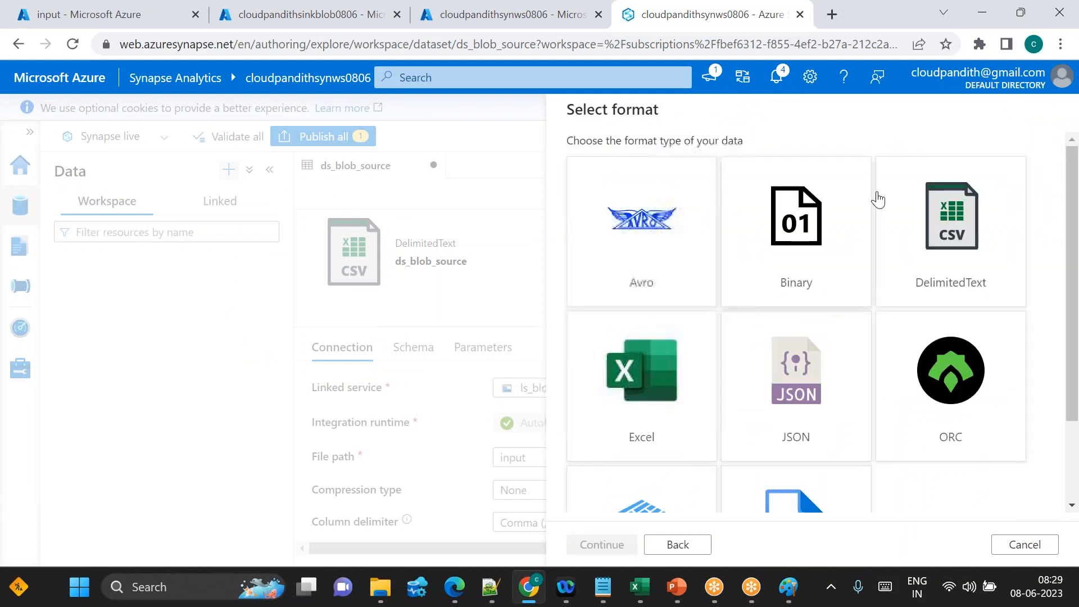
{"action": "double_click", "coordinate": [936, 222]}
Step: Name the dataset ds_blob_sink, link it to ls_blob_sink, and treat the first row as header
{"action": "left_click_drag", "start_coordinate": [682, 161], "coordinate": [479, 163]}
{"action": "type", "text": "ds_blob_sink"}
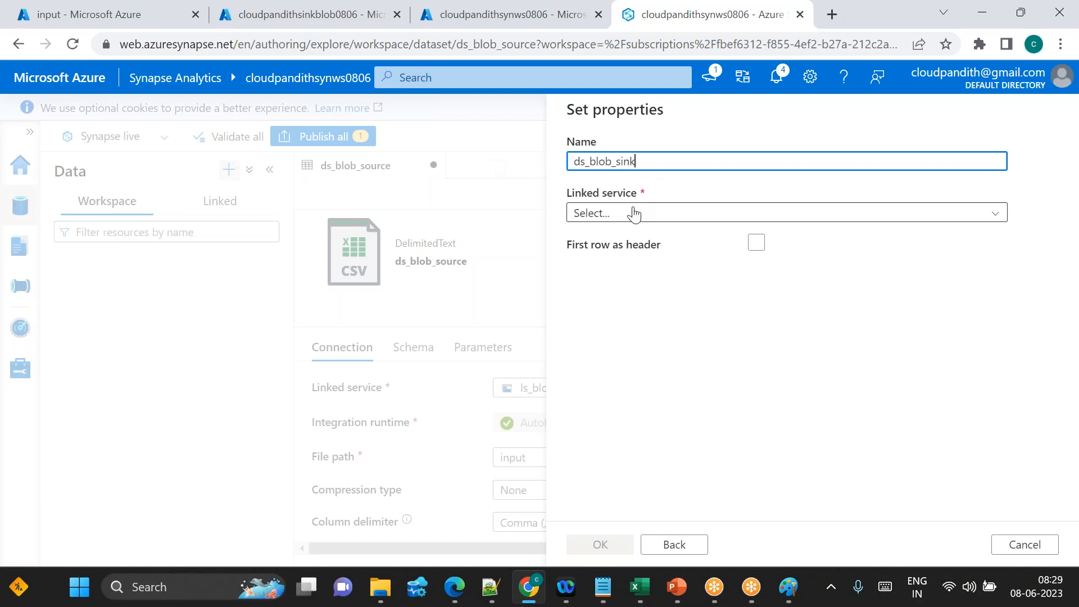
{"action": "left_click", "coordinate": [631, 213]}
{"action": "left_click", "coordinate": [617, 345]}
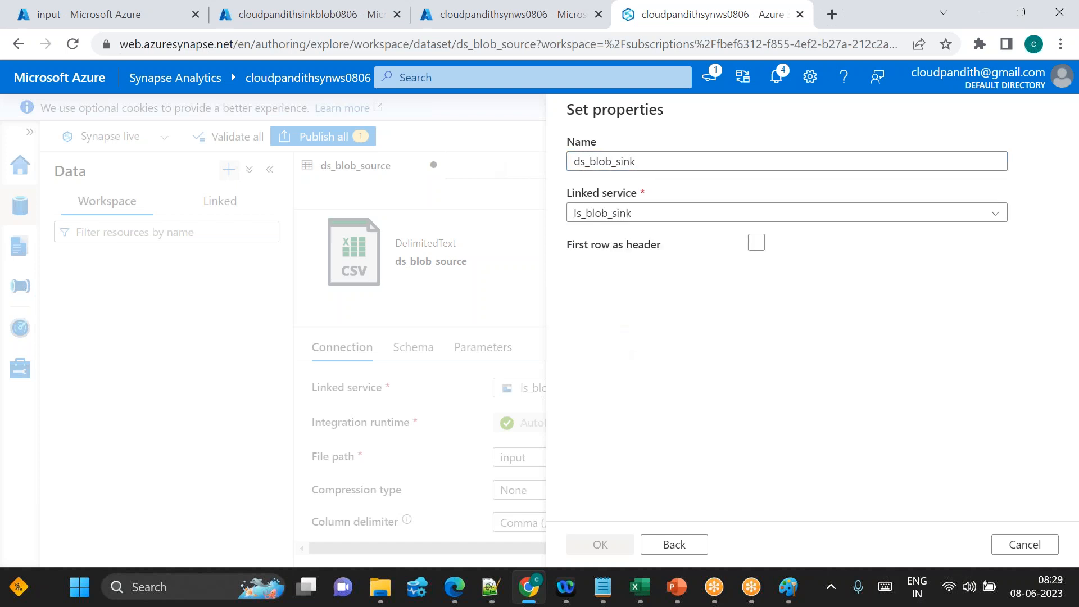
{"action": "left_click", "coordinate": [757, 347]}
{"action": "left_click", "coordinate": [756, 345]}
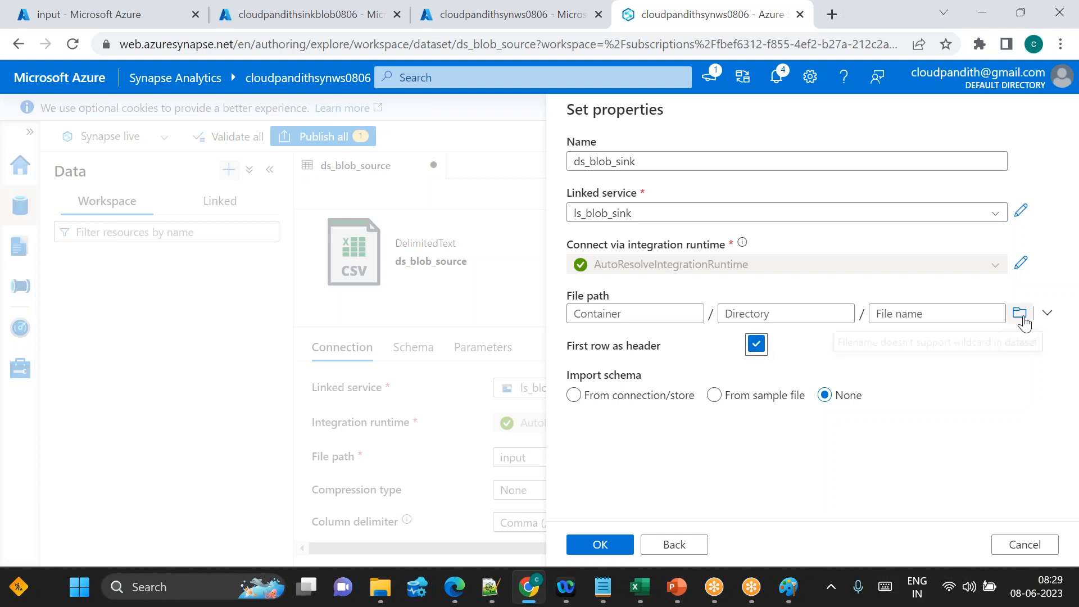
Step: Browse to the output container as the sink dataset's file path and create the dataset
{"action": "left_click", "coordinate": [1027, 318]}
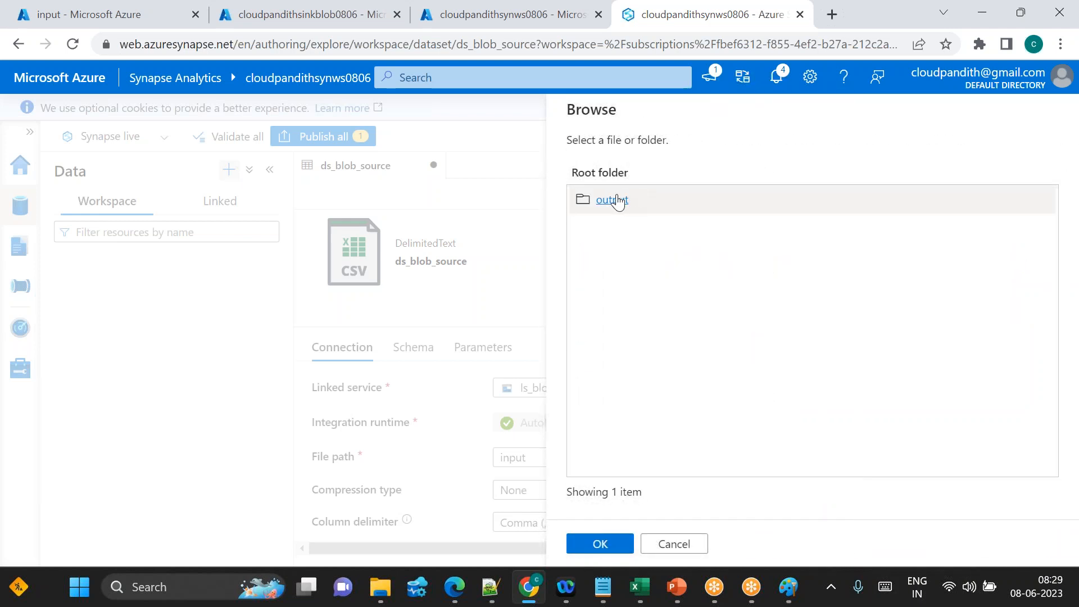
{"action": "left_click", "coordinate": [612, 200]}
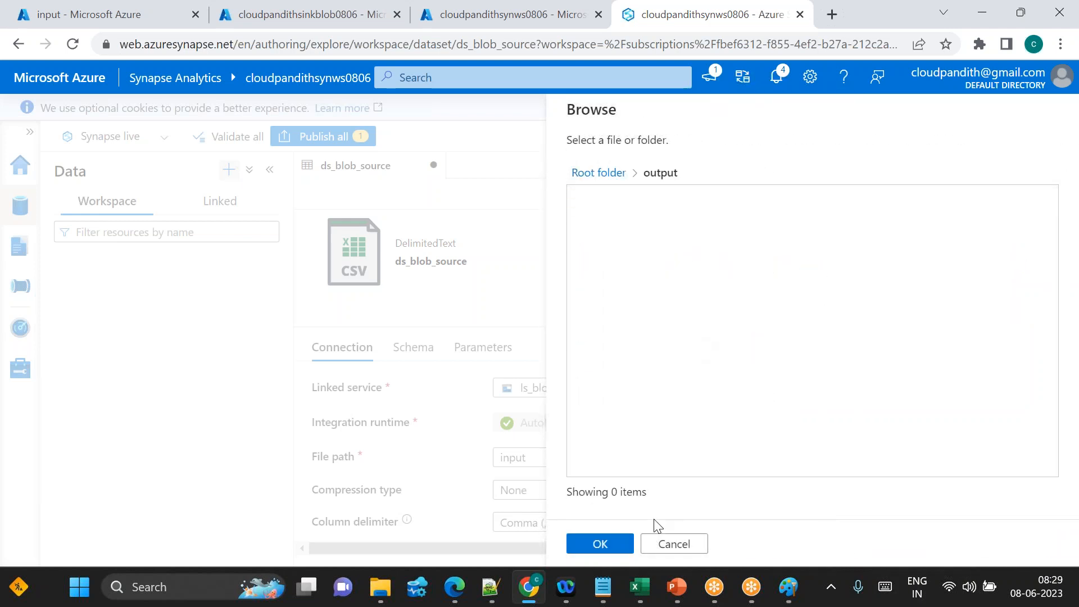
{"action": "left_click", "coordinate": [598, 544]}
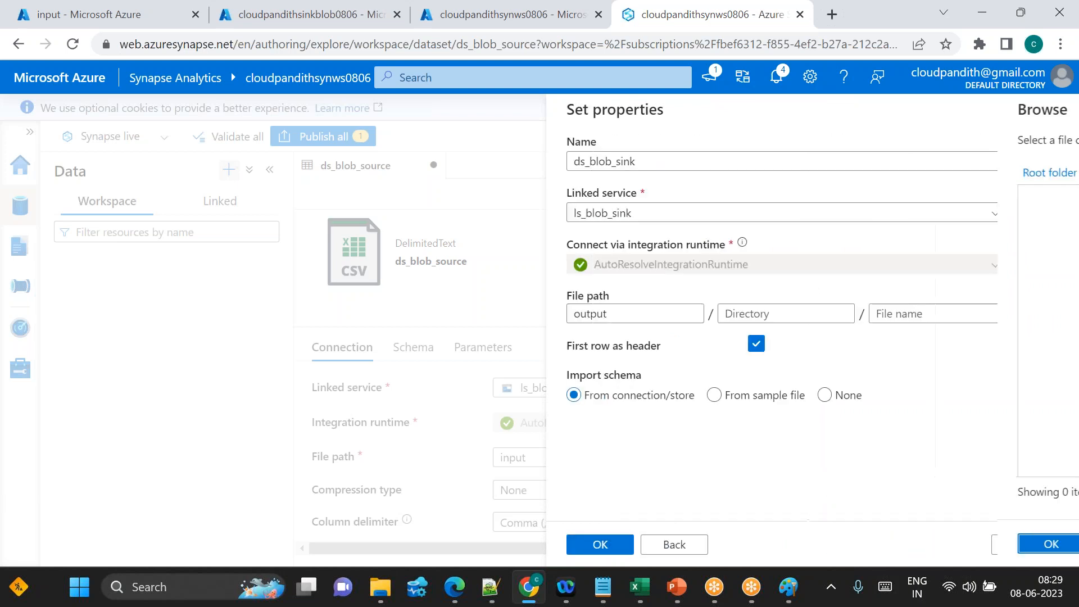
{"action": "left_click", "coordinate": [600, 548]}
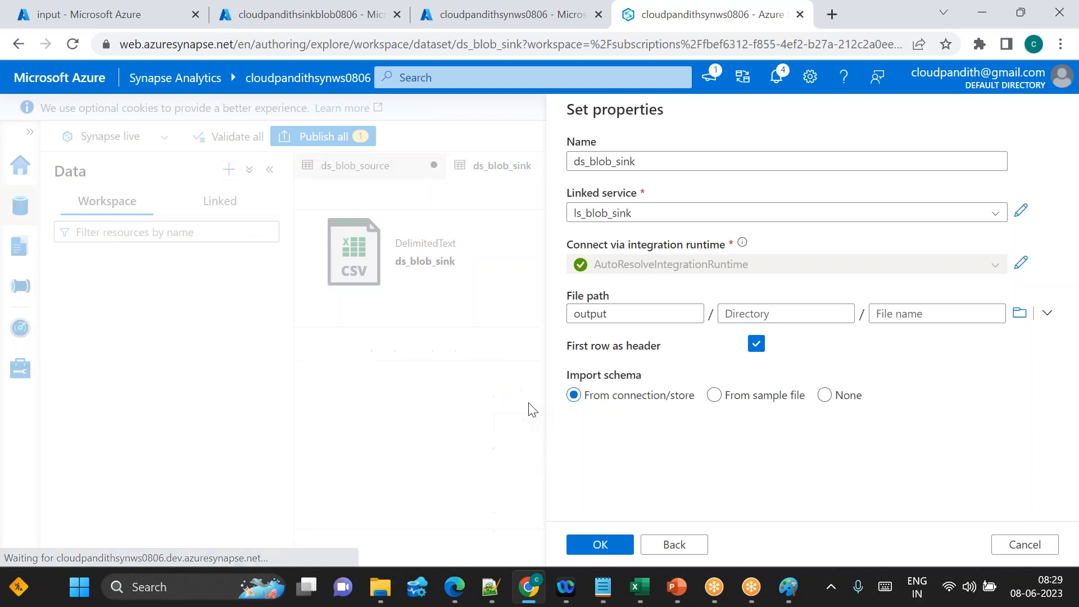
Step: Compare the file paths of ds_blob_source and ds_blob_sink, hiding the sink dataset's properties
{"action": "left_click", "coordinate": [387, 173]}
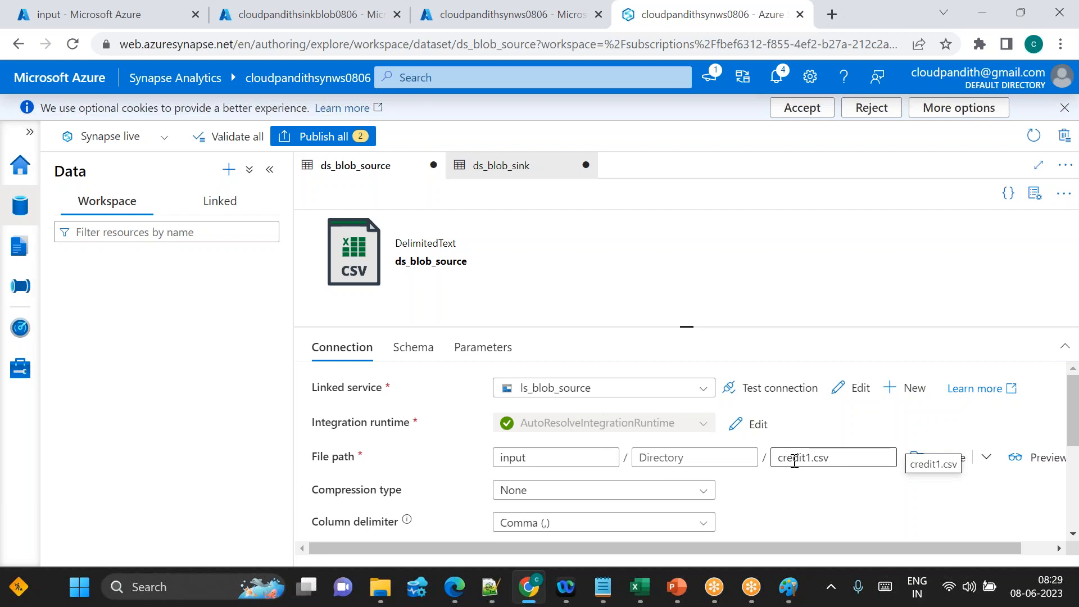
{"action": "left_click", "coordinate": [497, 168]}
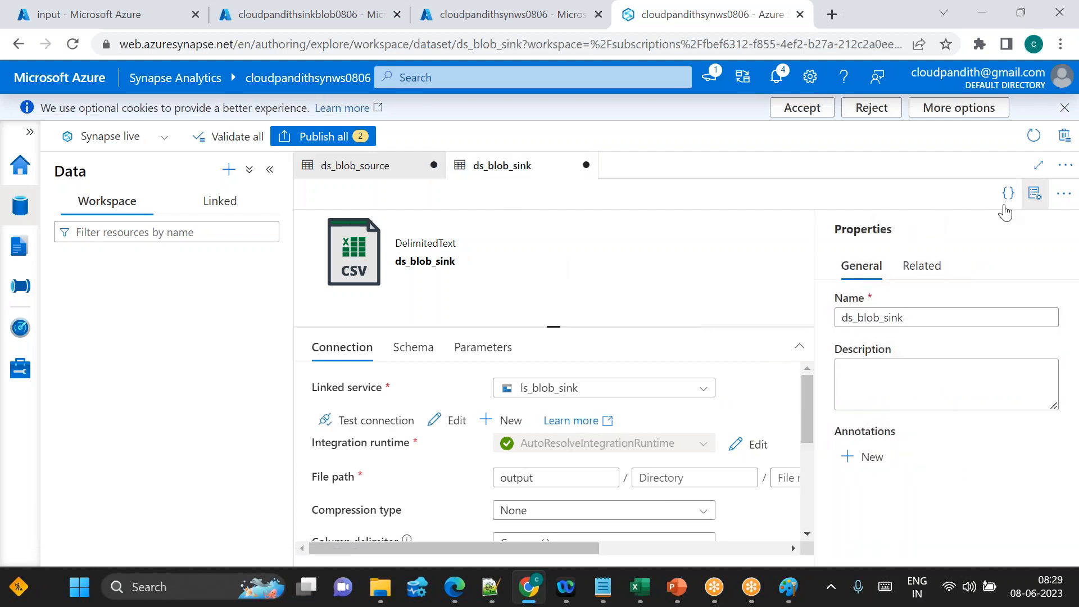
{"action": "left_click", "coordinate": [1031, 195]}
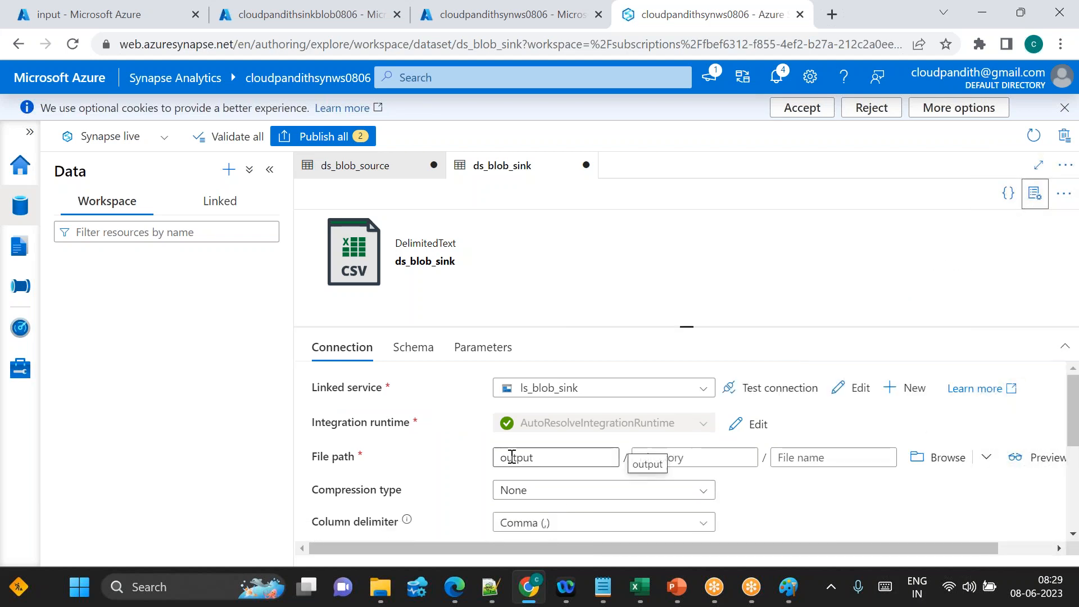
{"action": "double_click", "coordinate": [511, 456]}
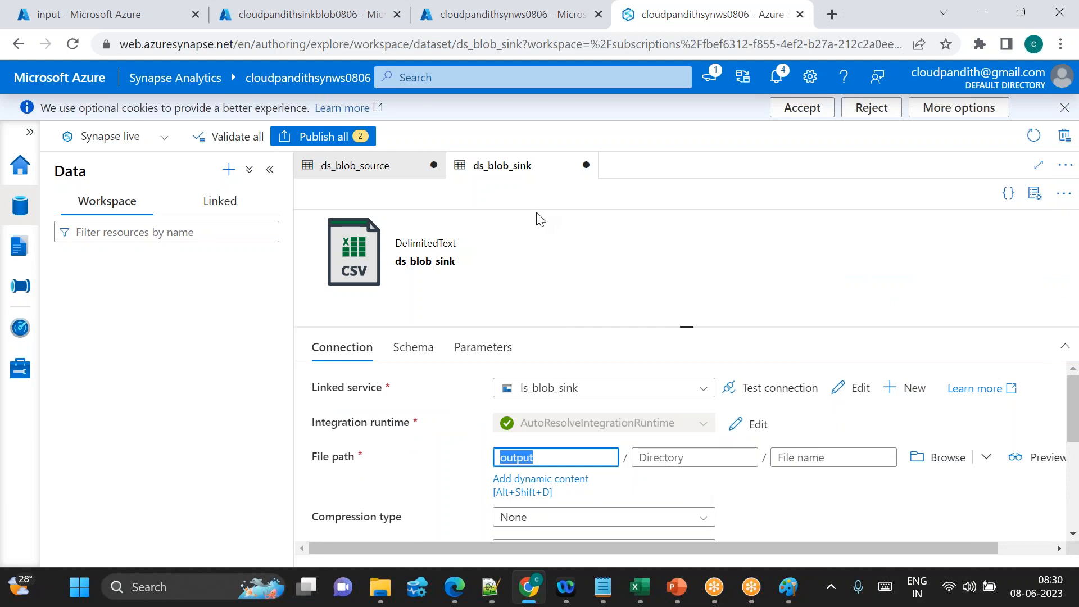
{"action": "left_click", "coordinate": [800, 17]}
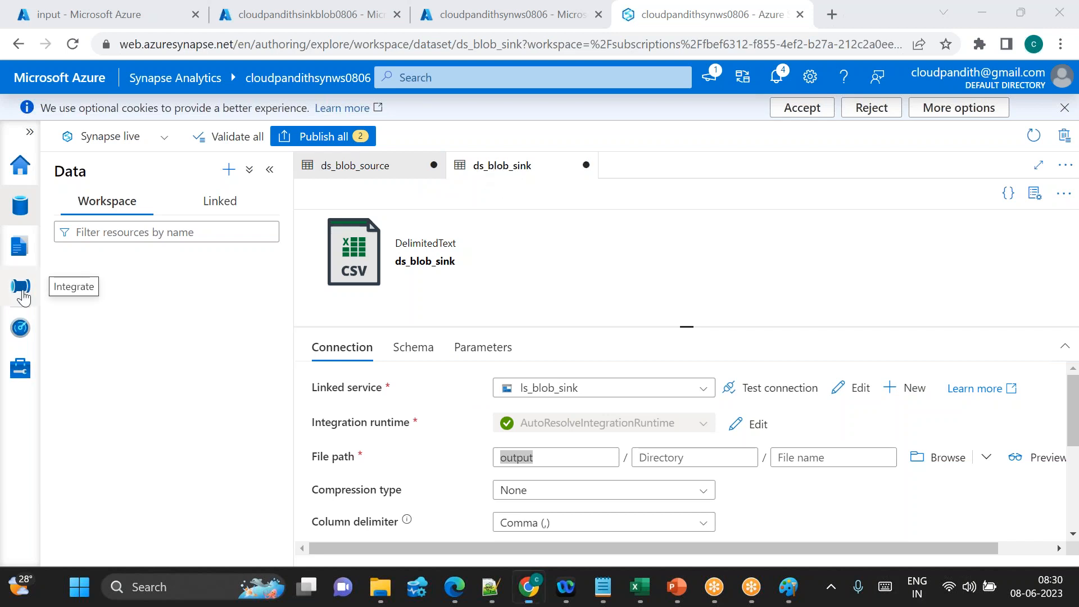
Step: Start adding a new pipeline in the workspace's Integrate area
{"action": "left_click", "coordinate": [20, 286]}
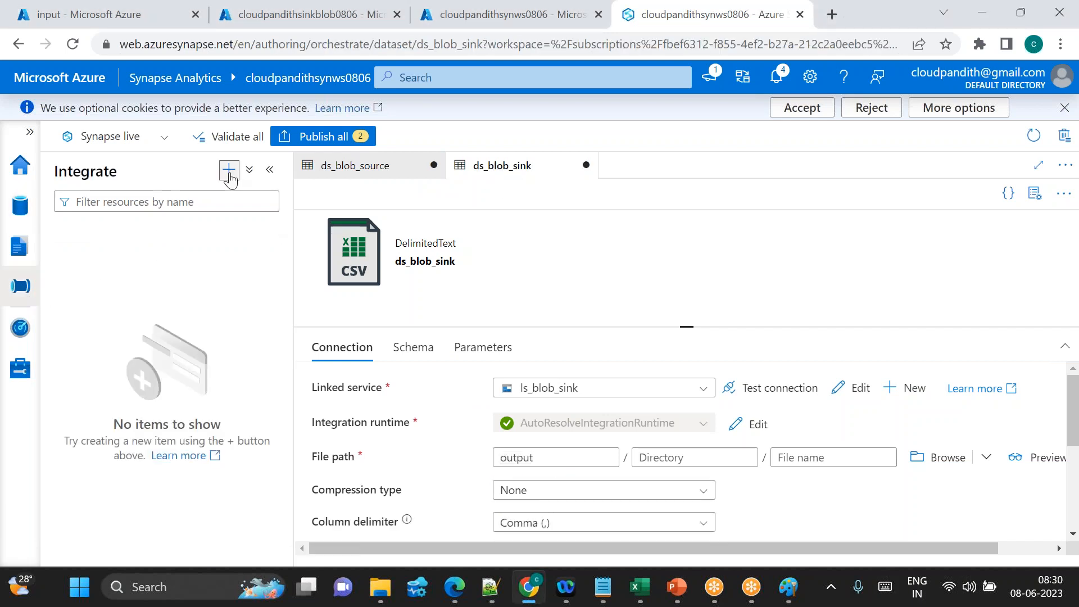
{"action": "left_click", "coordinate": [228, 169]}
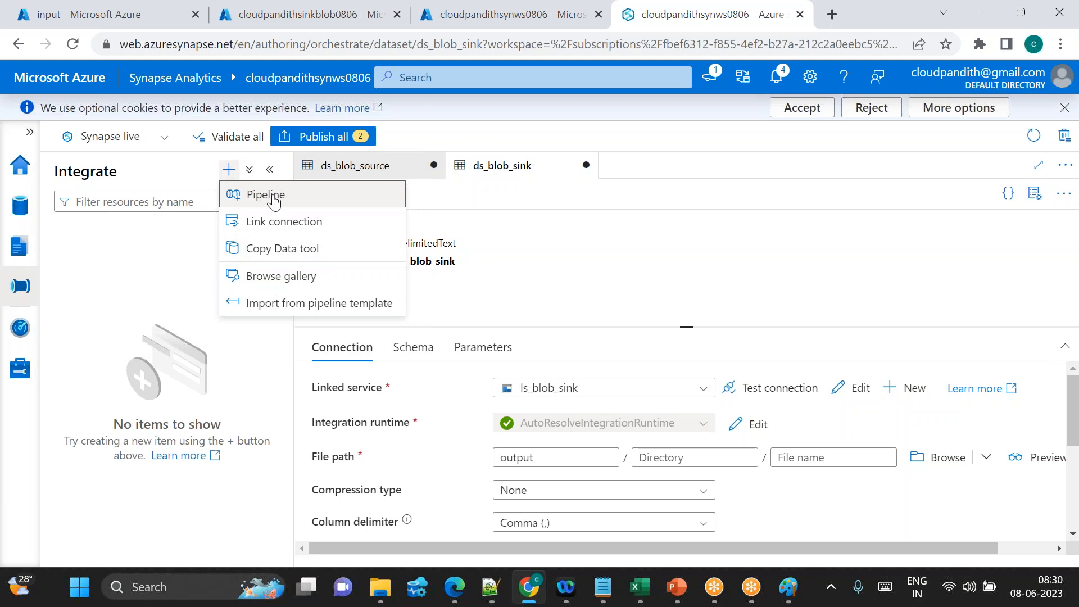
Step: Create a new pipeline and place a Copy data activity from Move & transform on its canvas
{"action": "left_click", "coordinate": [274, 198]}
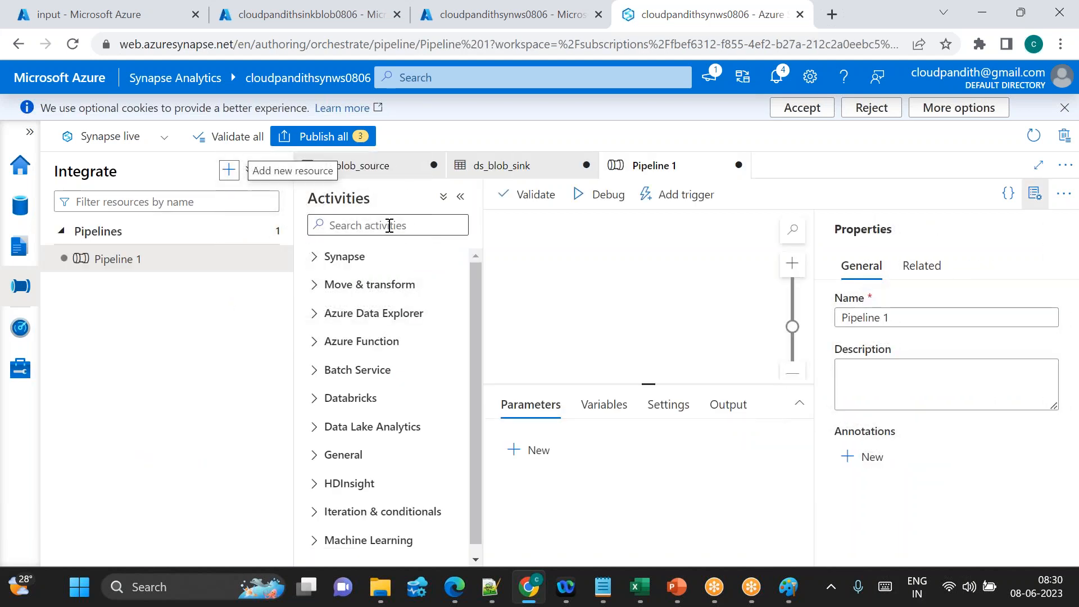
{"action": "left_click", "coordinate": [313, 285]}
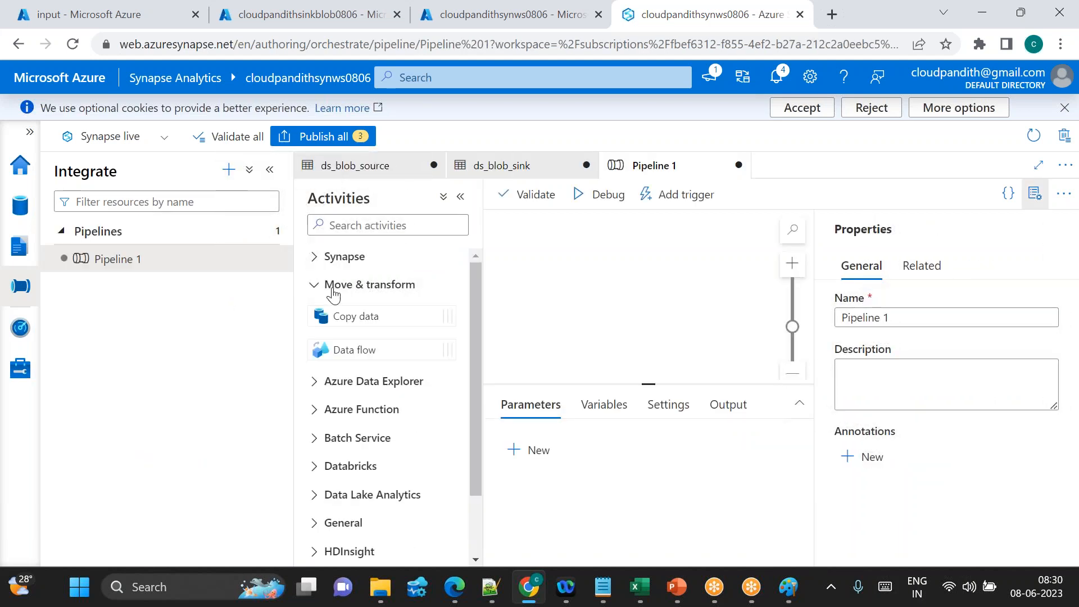
{"action": "left_click_drag", "start_coordinate": [368, 310], "coordinate": [654, 278]}
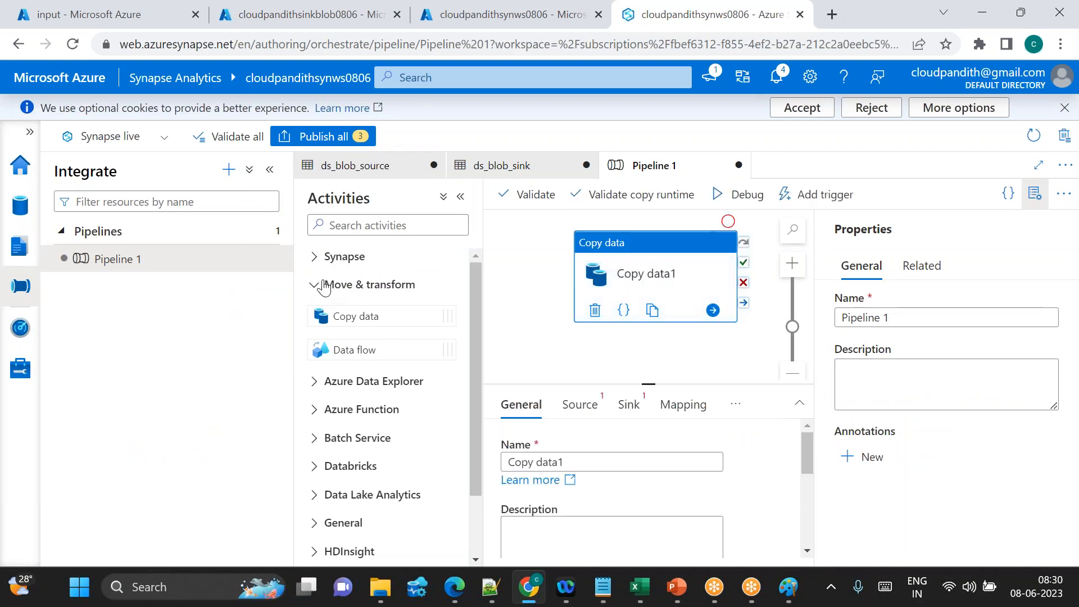
{"action": "left_click", "coordinate": [314, 285]}
{"action": "left_click", "coordinate": [1034, 191]}
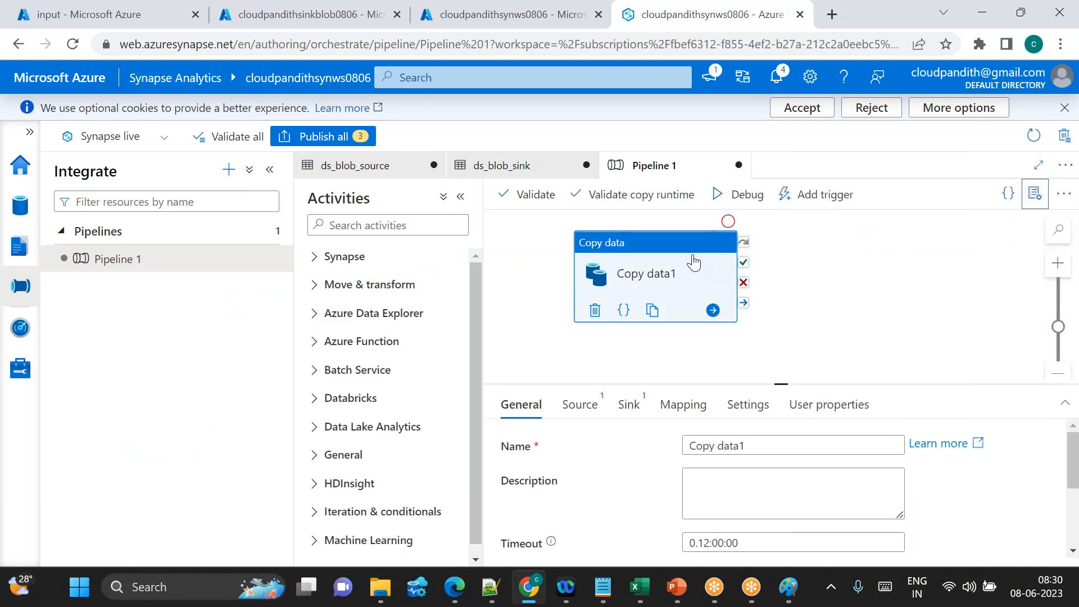
{"action": "left_click_drag", "start_coordinate": [695, 258], "coordinate": [770, 272]}
Step: Set the Copy data activity's source dataset to ds_blob_source
{"action": "left_click", "coordinate": [584, 404]}
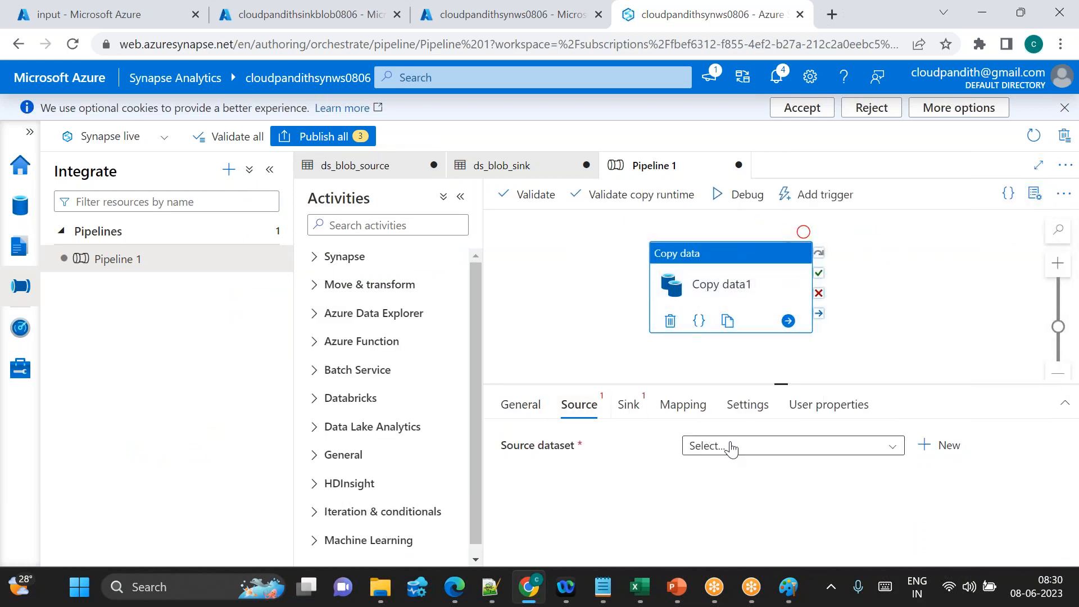
{"action": "left_click", "coordinate": [728, 448]}
{"action": "left_click", "coordinate": [734, 521]}
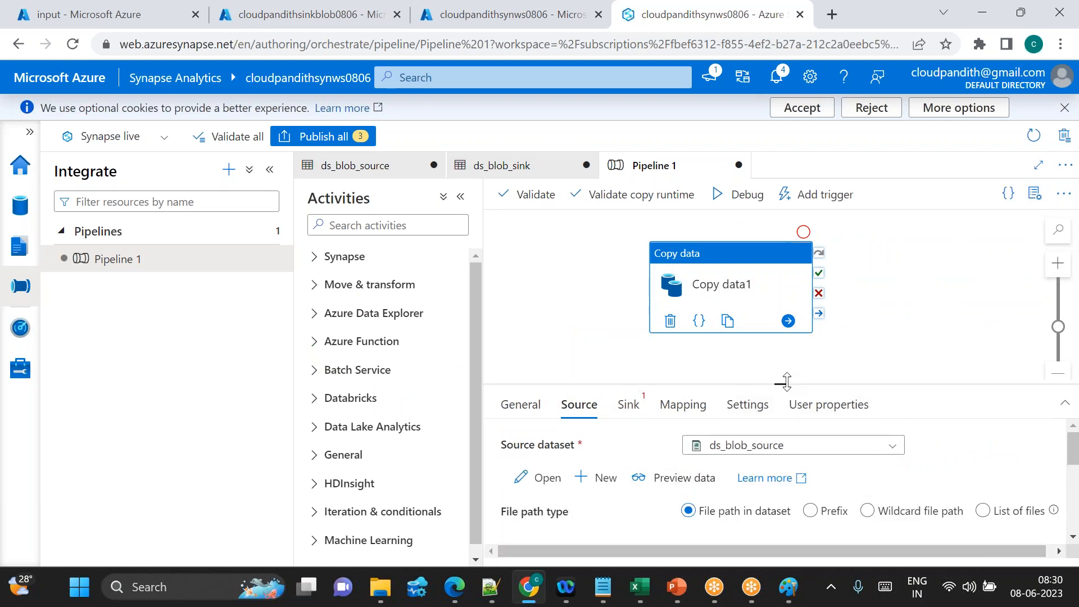
{"action": "left_click_drag", "start_coordinate": [782, 375], "coordinate": [781, 350]}
Step: Set the Copy data activity's sink dataset to ds_blob_sink and check it against the source dataset
{"action": "left_click", "coordinate": [628, 368]}
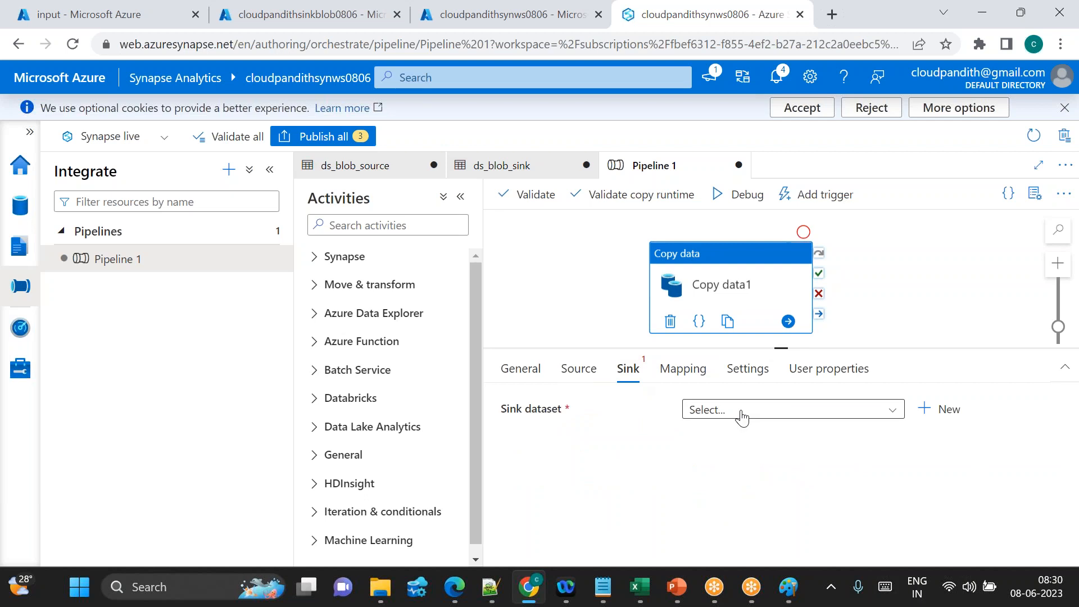
{"action": "left_click", "coordinate": [742, 410]}
{"action": "left_click", "coordinate": [759, 484]}
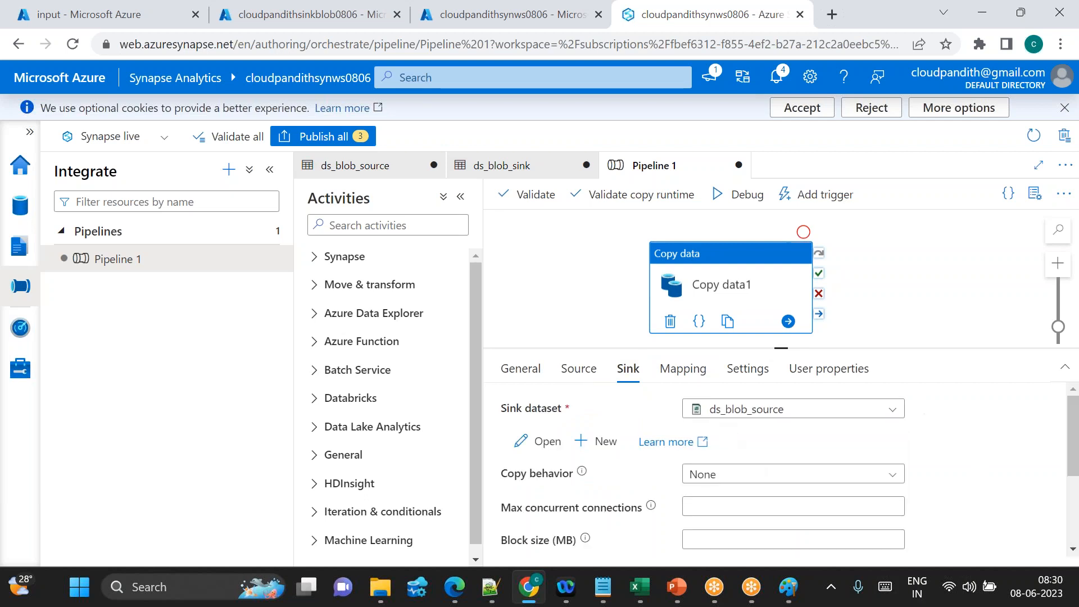
{"action": "left_click", "coordinate": [729, 408]}
{"action": "left_click", "coordinate": [730, 456]}
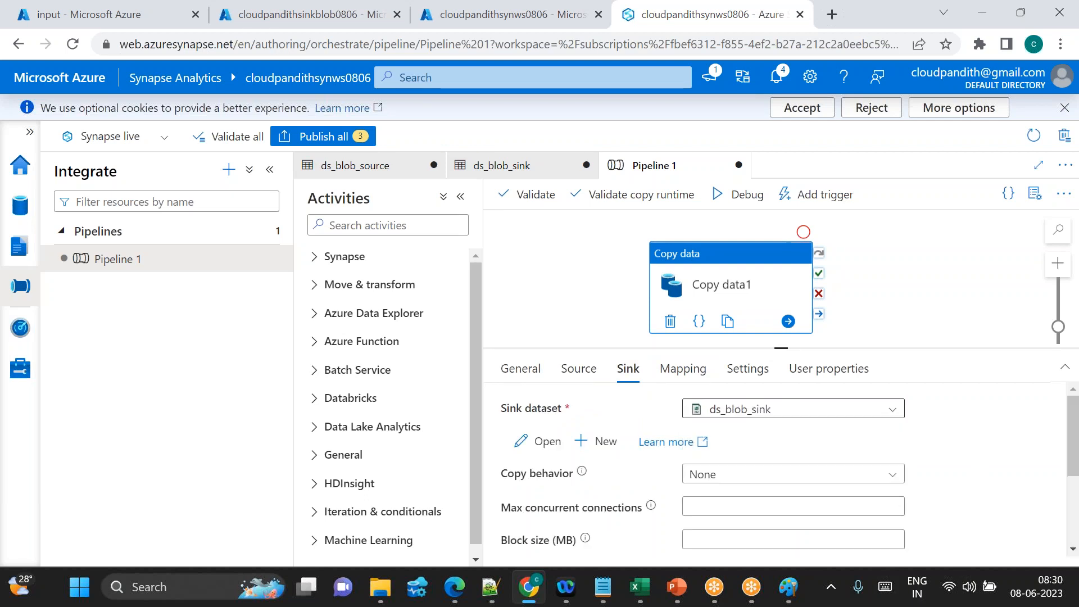
{"action": "left_click", "coordinate": [584, 373]}
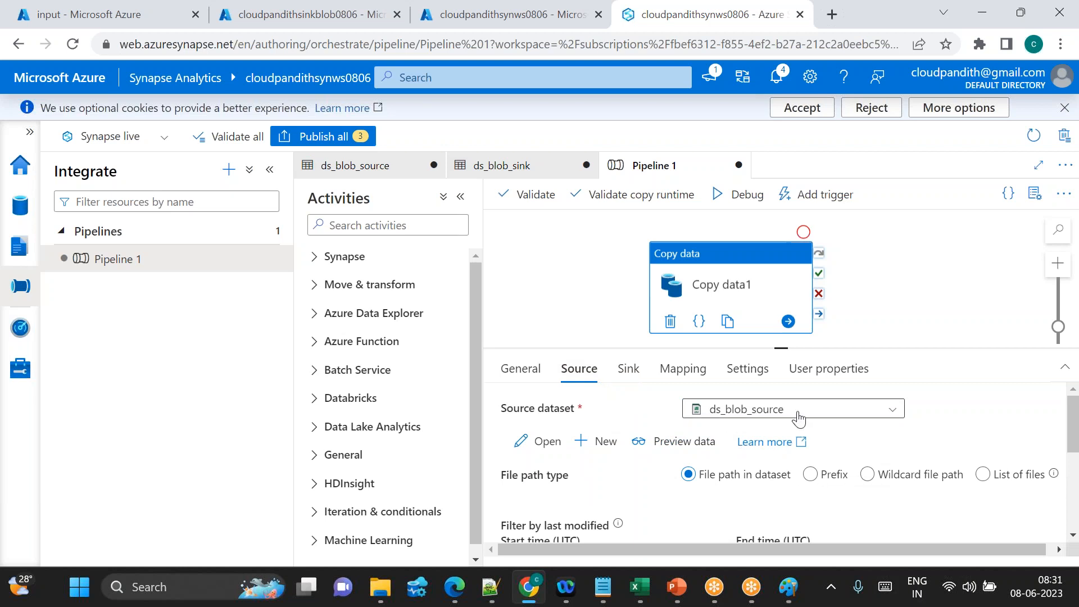
{"action": "left_click", "coordinate": [627, 373]}
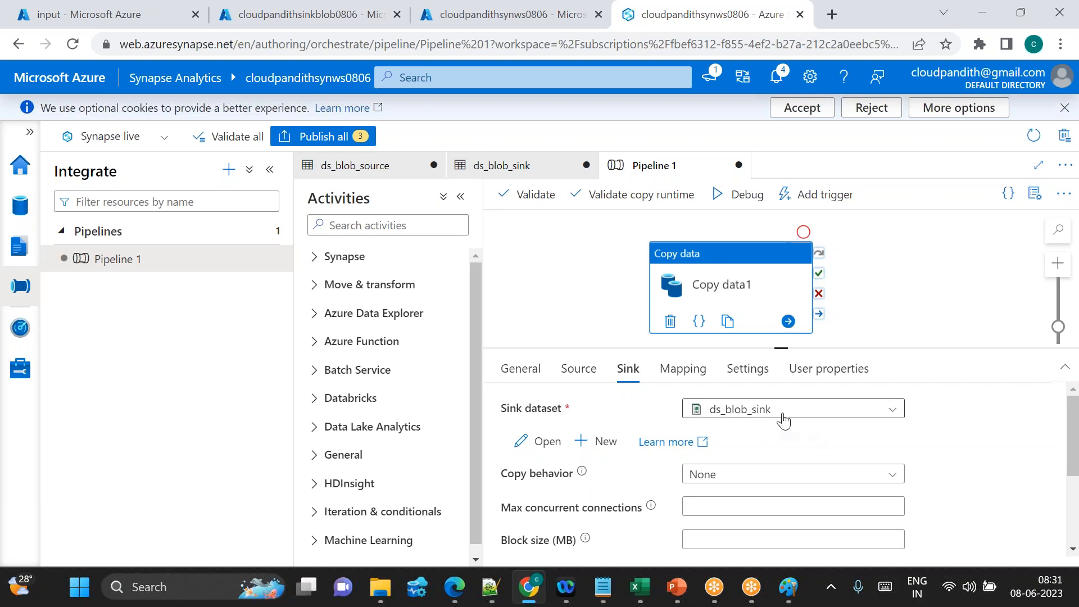
Step: Start a debug run of the pipeline and open the output container of the cloudpandithsinkblob0806 storage account
{"action": "left_click", "coordinate": [742, 198]}
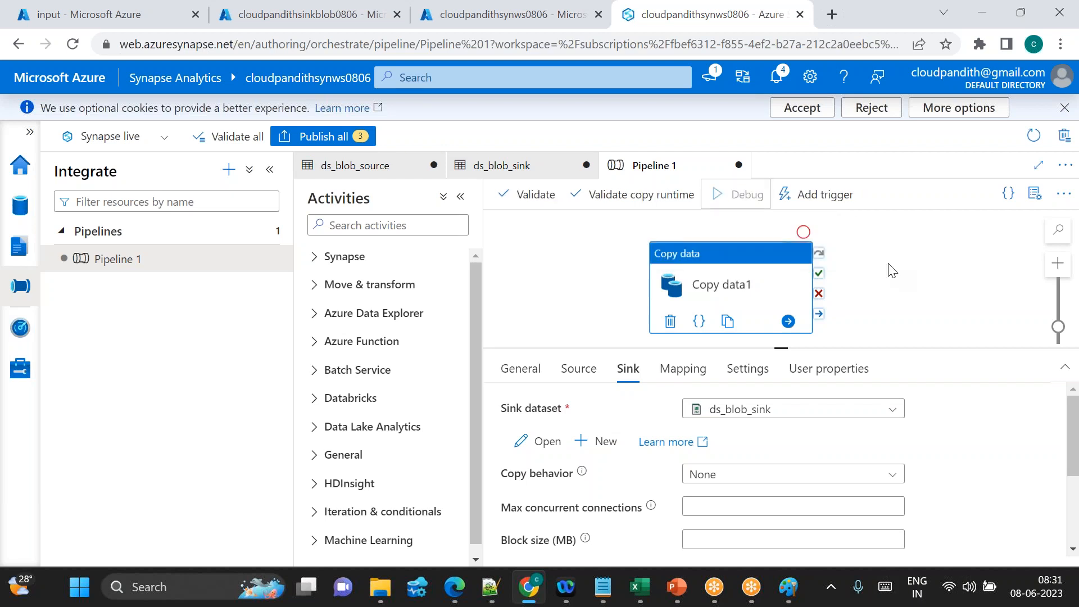
{"action": "left_click", "coordinate": [278, 19]}
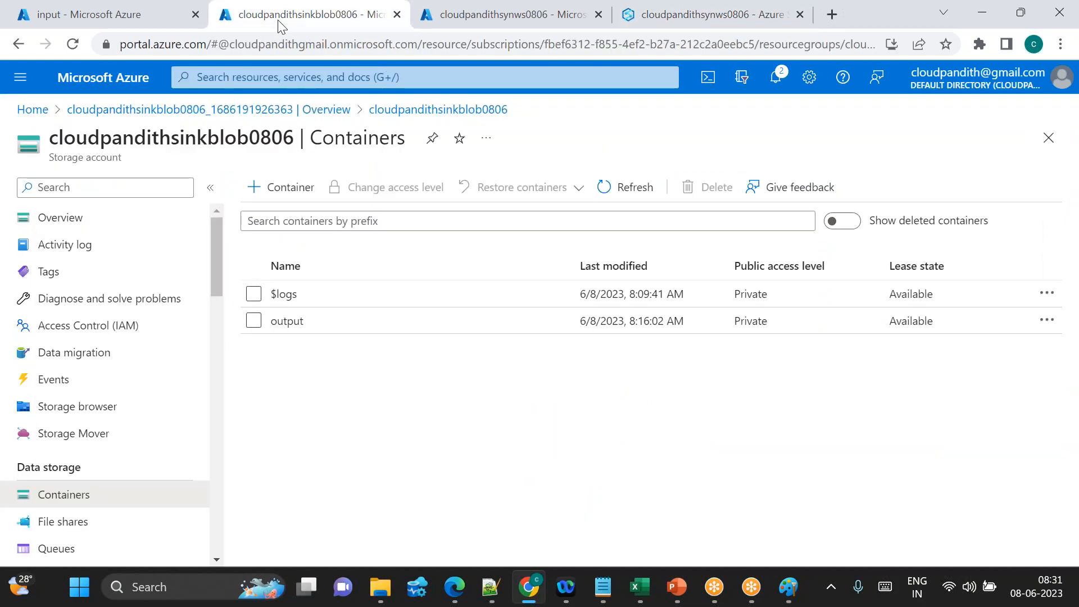
{"action": "left_click", "coordinate": [315, 320]}
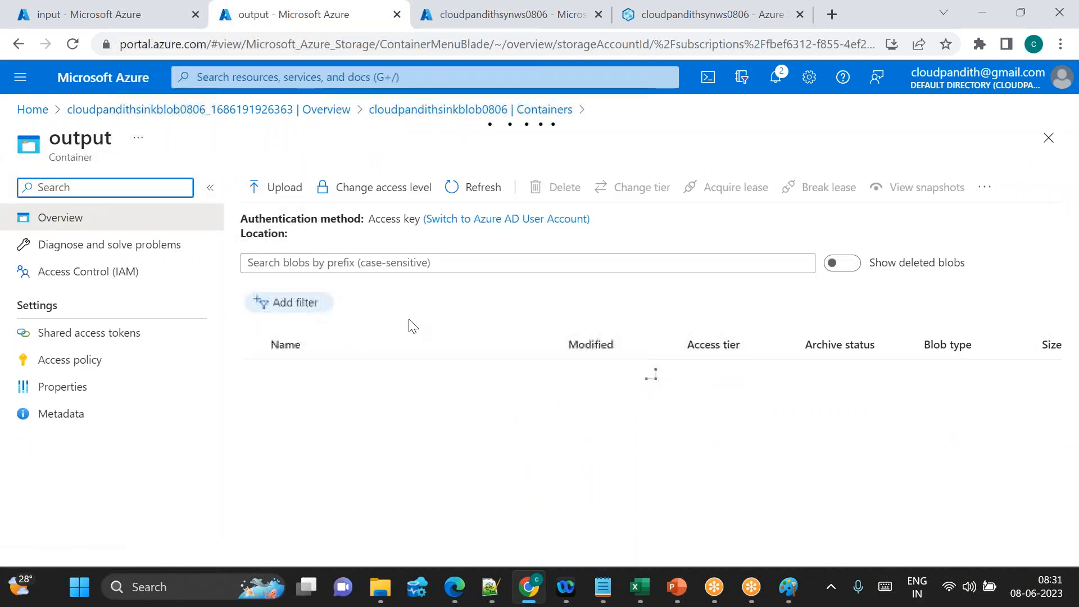
Step: Return to Synapse, refresh the debug run's status and examine the run details of the Copy data1 activity
{"action": "left_click", "coordinate": [636, 24]}
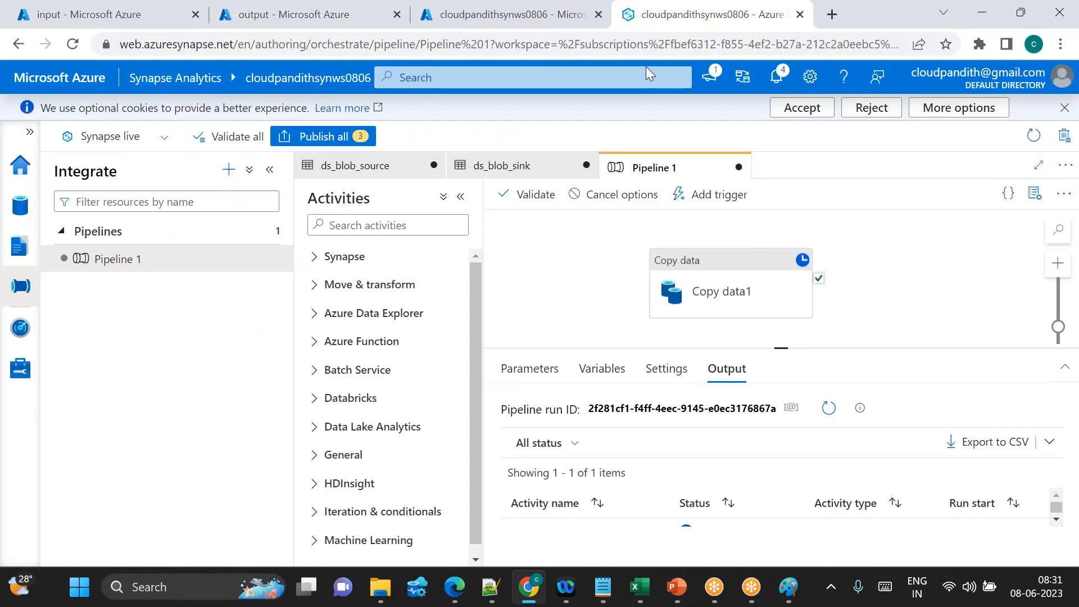
{"action": "left_click", "coordinate": [827, 412]}
{"action": "left_click_drag", "start_coordinate": [778, 347], "coordinate": [767, 319]}
{"action": "right_click", "coordinate": [767, 319]}
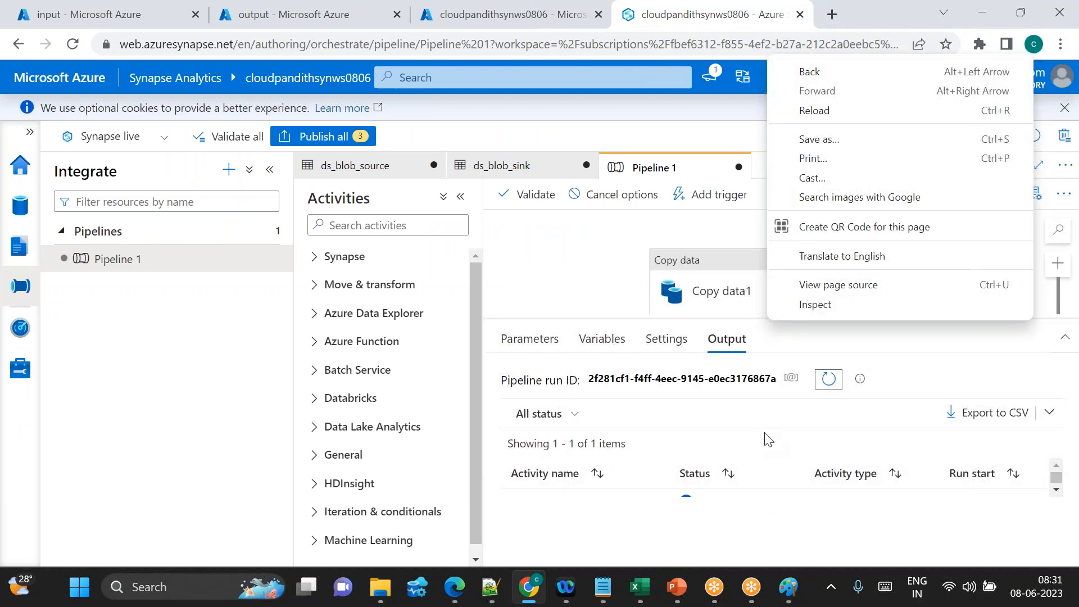
{"action": "left_click", "coordinate": [897, 374]}
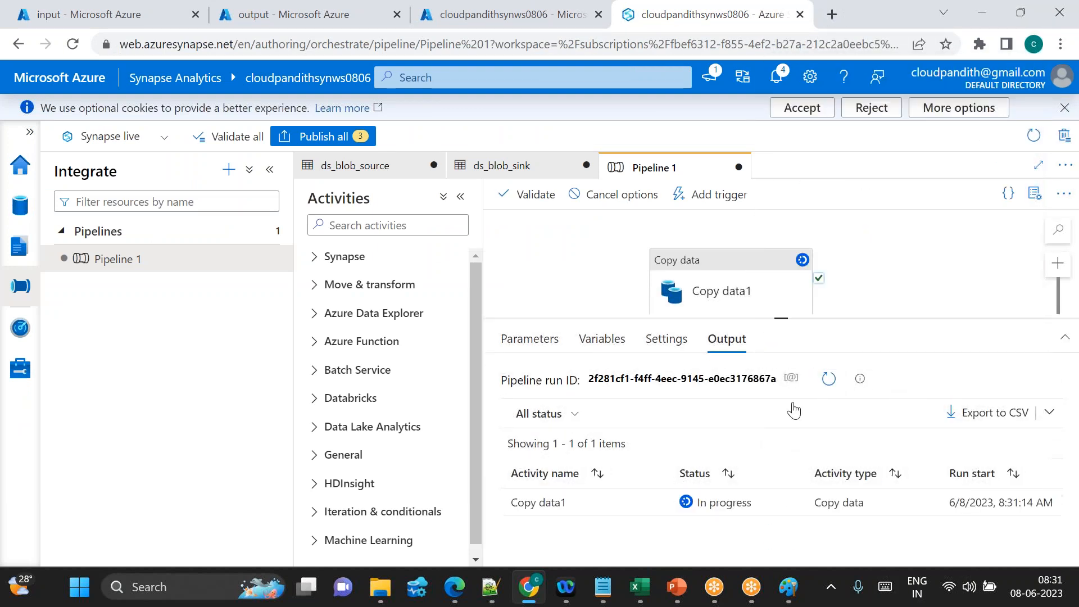
{"action": "left_click", "coordinate": [840, 382]}
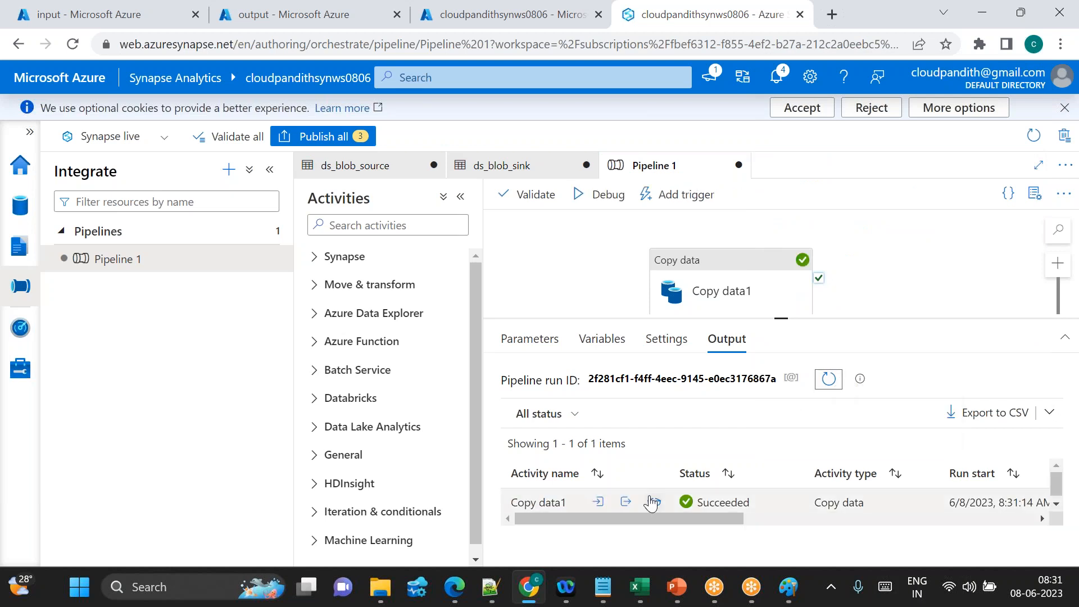
{"action": "left_click", "coordinate": [653, 503]}
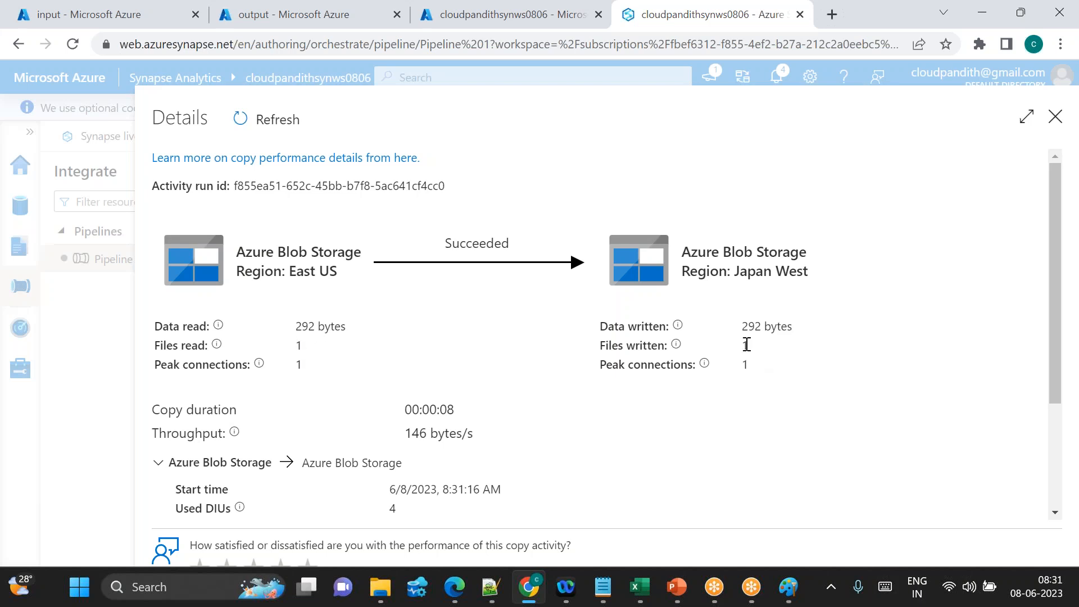
{"action": "left_click", "coordinate": [1055, 117]}
Step: Switch to Notepad and append "-- completed" to the first item, about copying one file
{"action": "mouse_move", "coordinate": [603, 586]}
{"action": "left_click", "coordinate": [532, 509]}
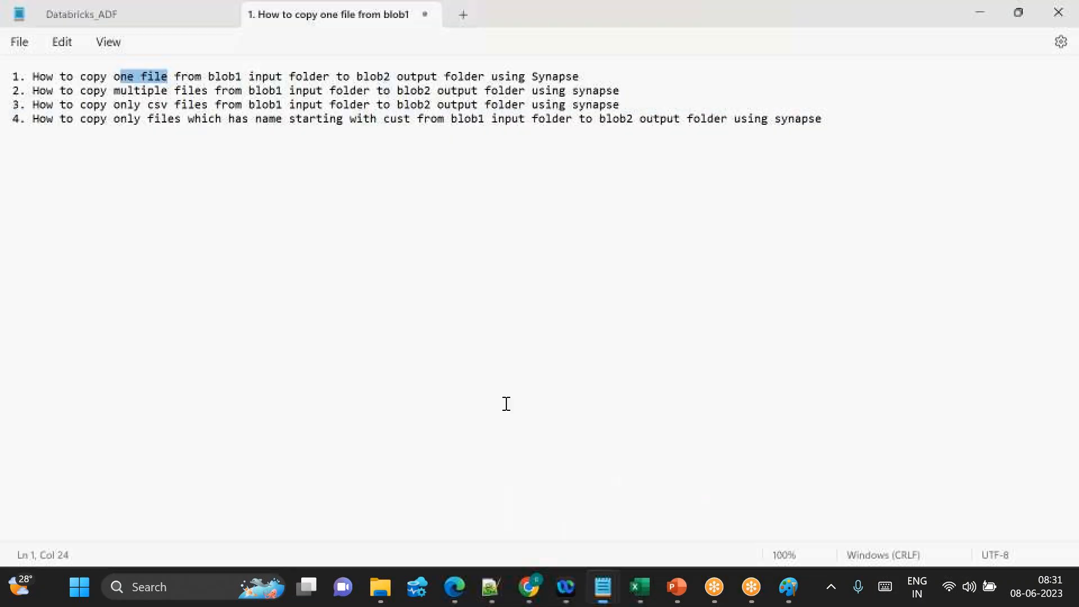
{"action": "left_click", "coordinate": [595, 82]}
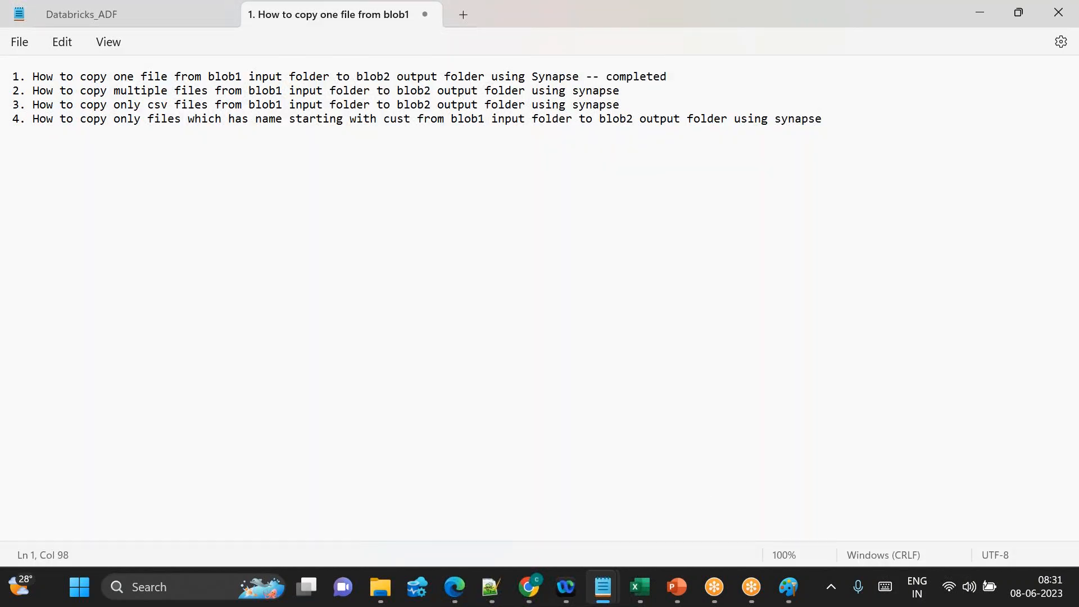
{"action": "left_click_drag", "start_coordinate": [663, 76], "coordinate": [9, 81]}
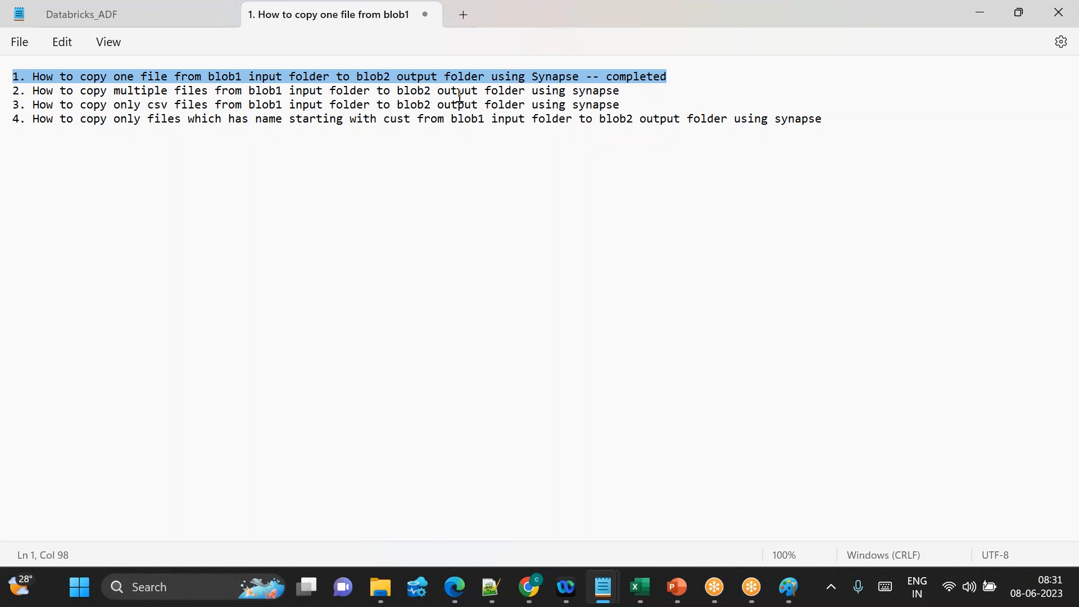
{"action": "left_click", "coordinate": [640, 92]}
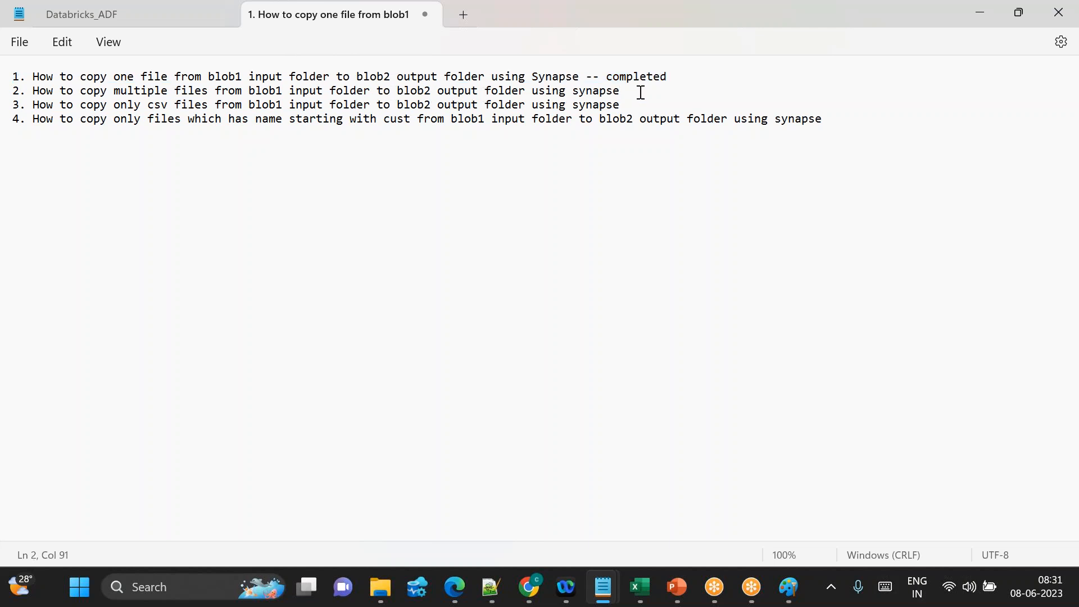
Step: Switch back to Chrome and open the file picker for uploading blobs to the source account's input container
{"action": "left_click", "coordinate": [528, 586]}
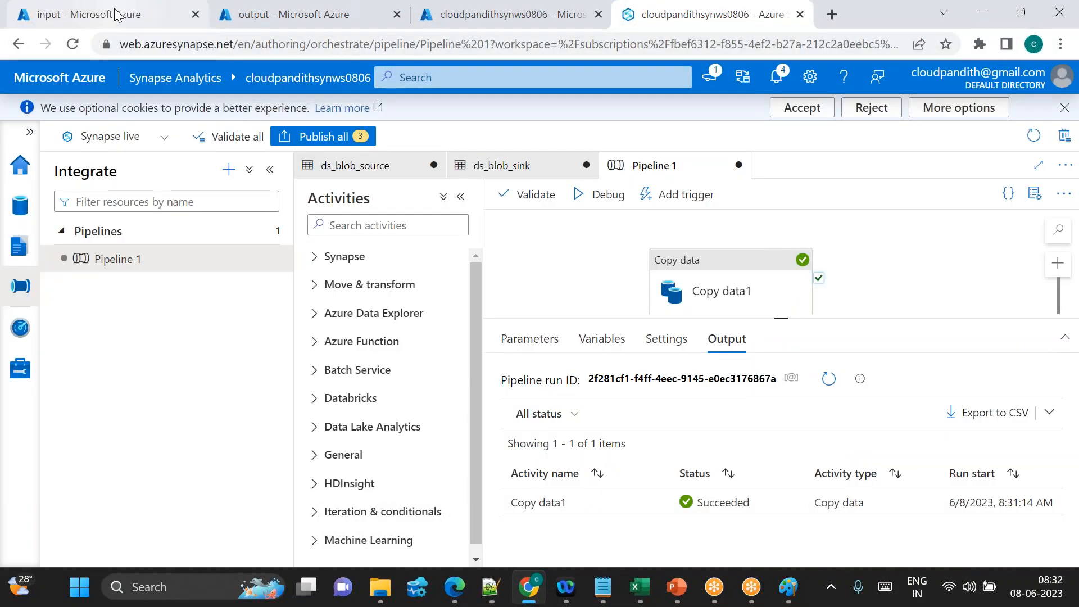
{"action": "left_click", "coordinate": [115, 14]}
{"action": "left_click", "coordinate": [261, 187]}
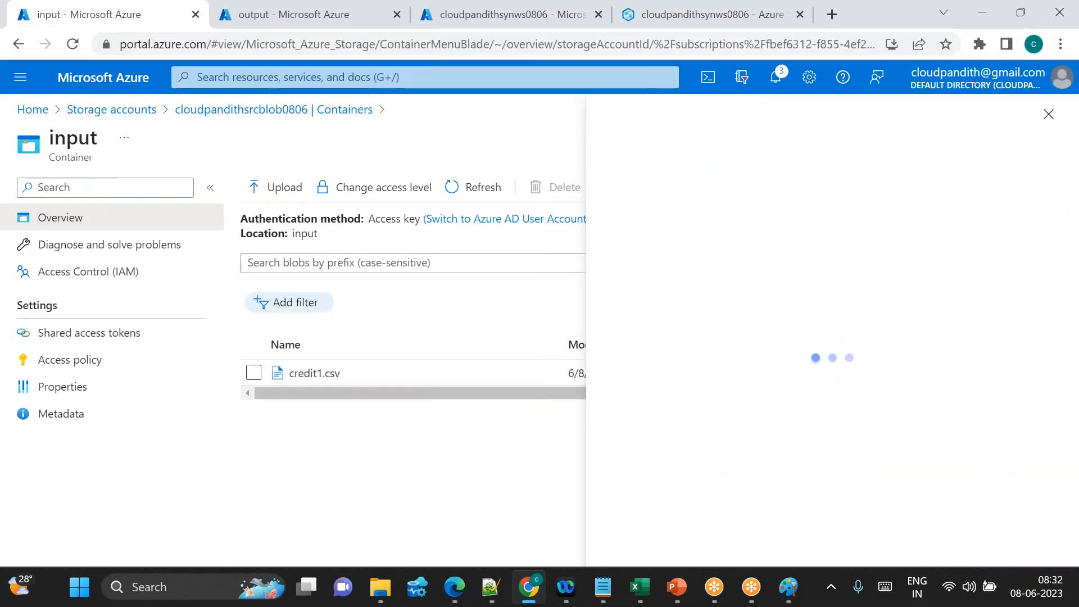
{"action": "left_click", "coordinate": [844, 284]}
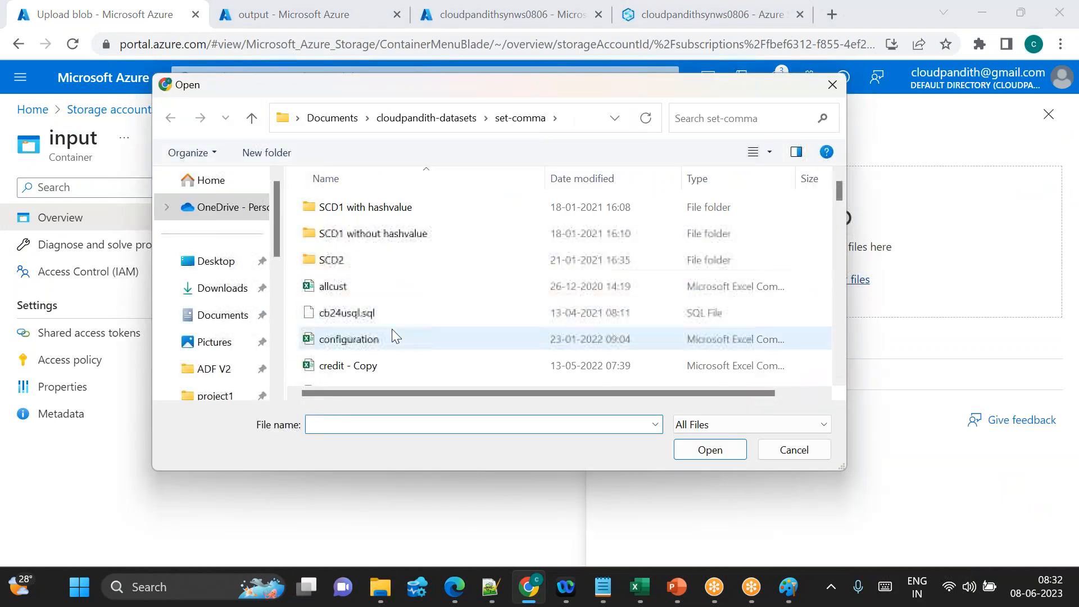
Step: Upload cust1, cust2, cust3, cust6, cust8, dataquality and departments from the set-comma folder to the input container
{"action": "scroll", "coordinate": [392, 329], "scroll_direction": "down", "scroll_amount": 3}
{"action": "left_click", "coordinate": [357, 265]}
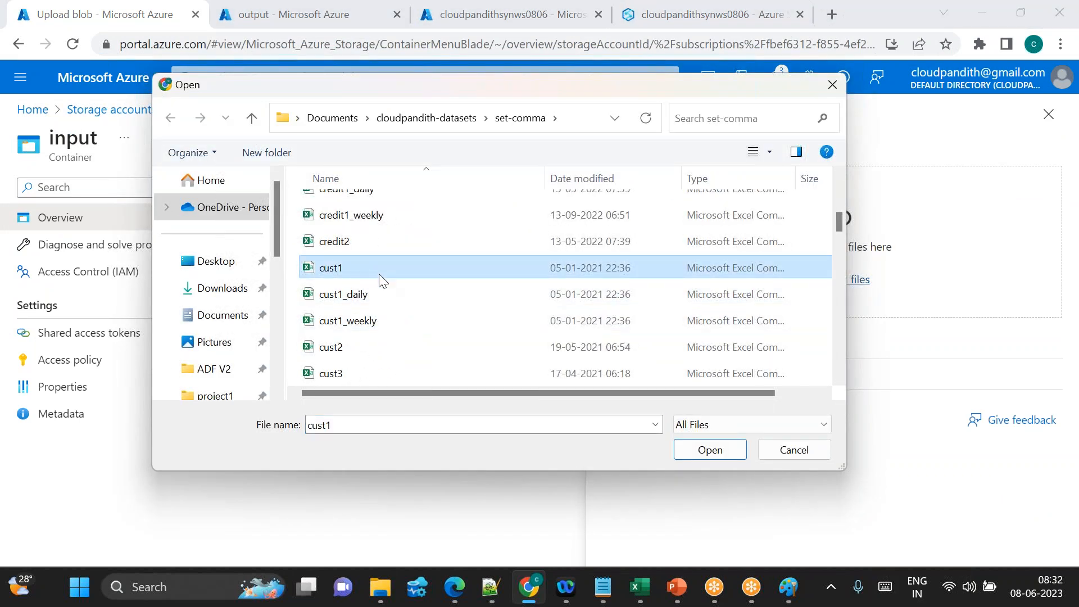
{"action": "left_click", "coordinate": [351, 352], "text": "ctrl"}
{"action": "left_click", "coordinate": [347, 366], "text": "ctrl"}
{"action": "scroll", "coordinate": [349, 372], "scroll_direction": "down", "scroll_amount": 3}
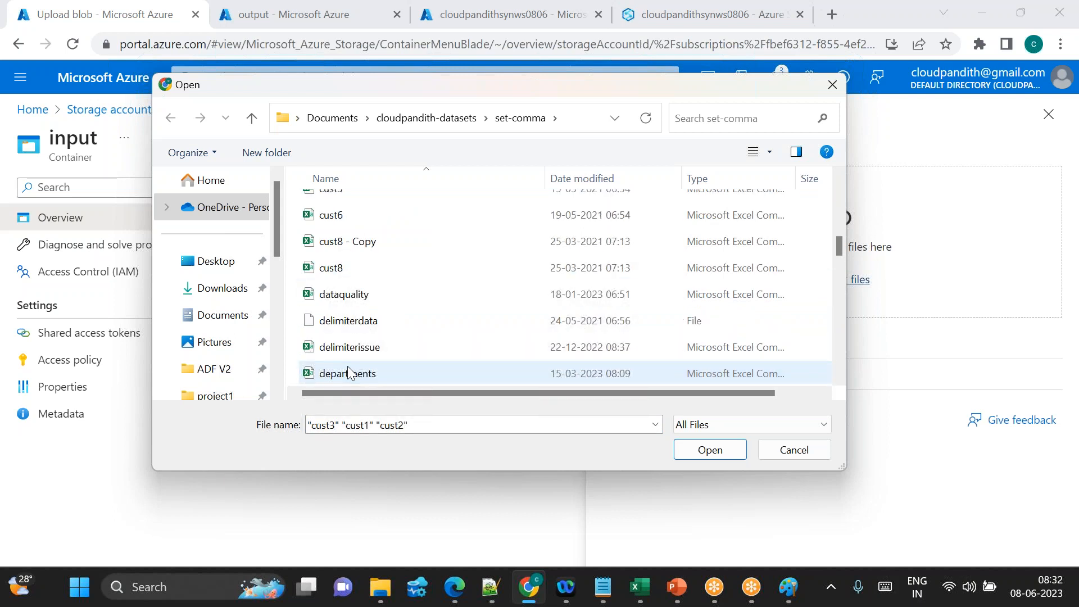
{"action": "left_click", "coordinate": [337, 216], "text": "ctrl"}
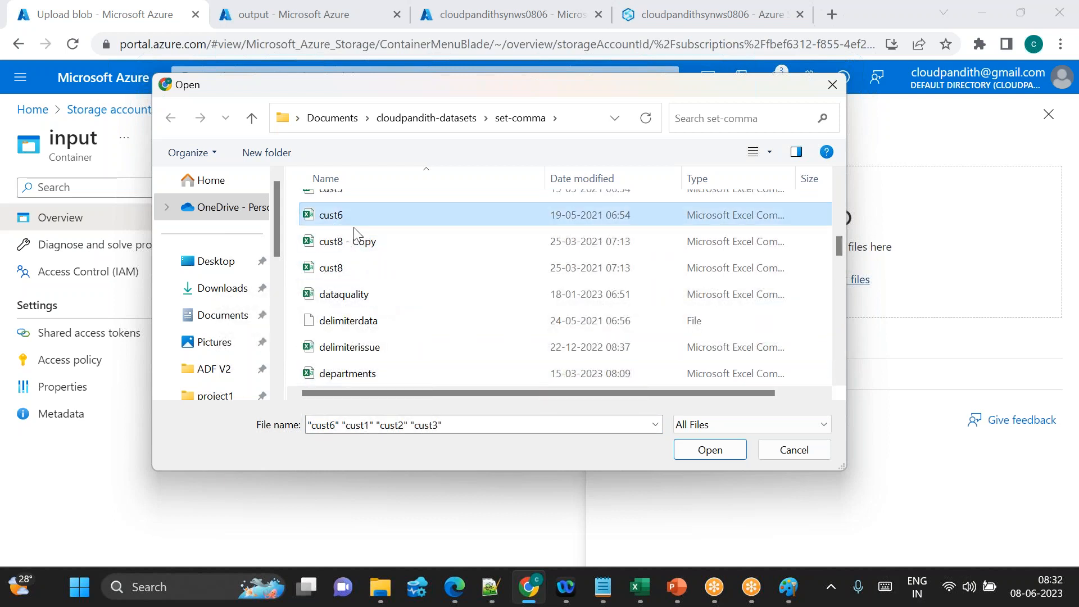
{"action": "left_click", "coordinate": [340, 269], "text": "ctrl"}
{"action": "left_click", "coordinate": [382, 375], "text": "ctrl"}
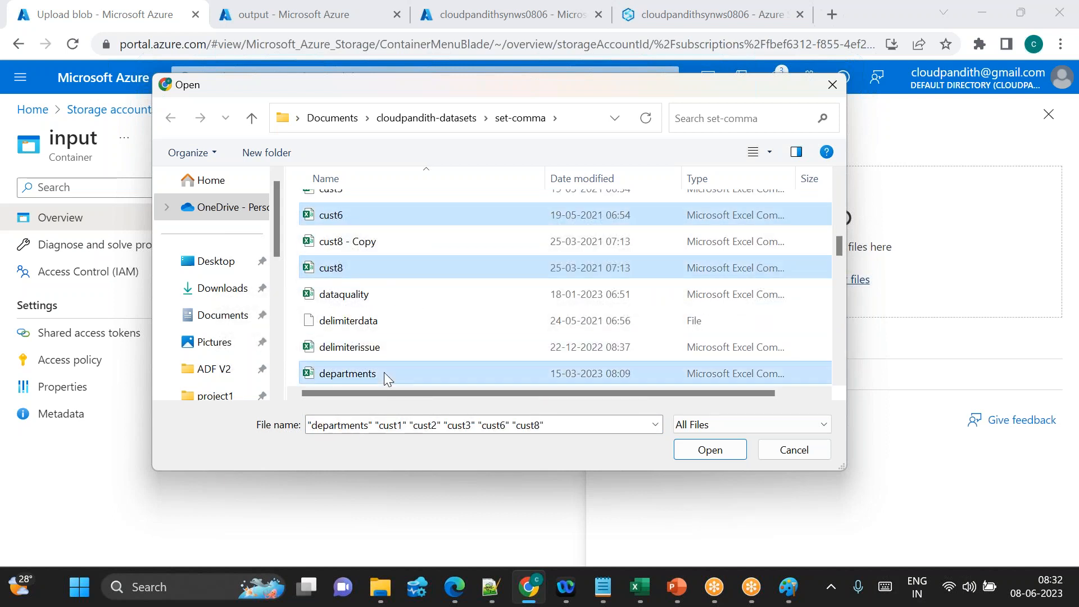
{"action": "left_click", "coordinate": [360, 304], "text": "ctrl"}
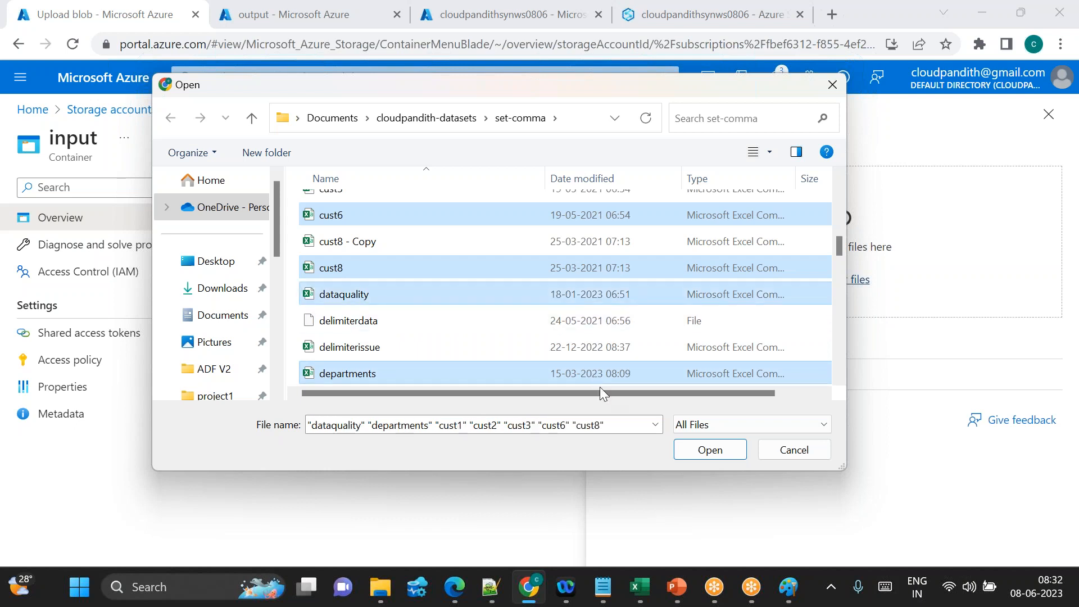
{"action": "left_click", "coordinate": [709, 449]}
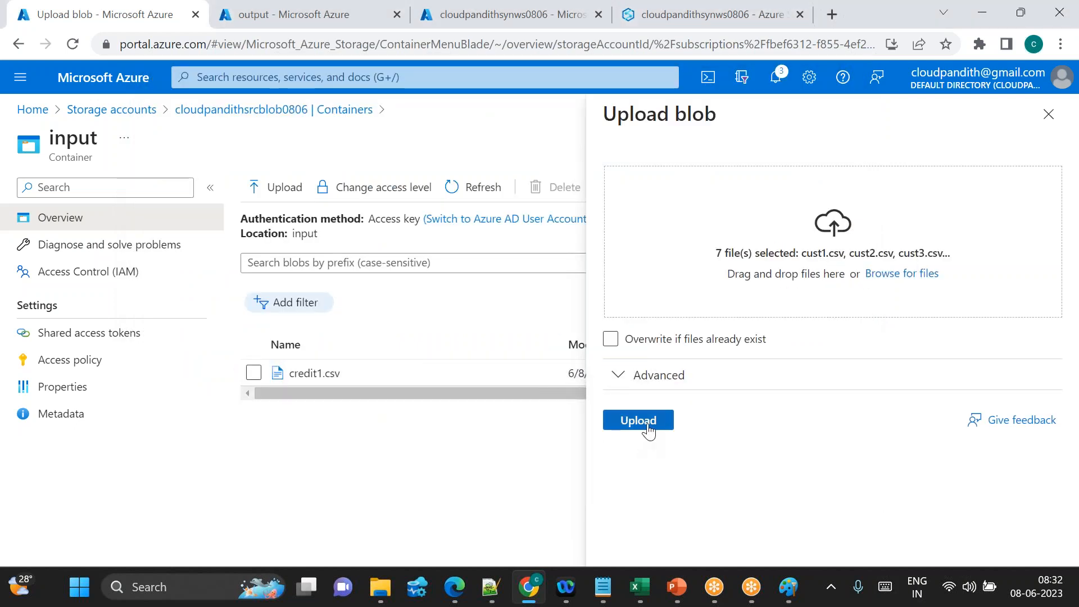
{"action": "left_click", "coordinate": [648, 425]}
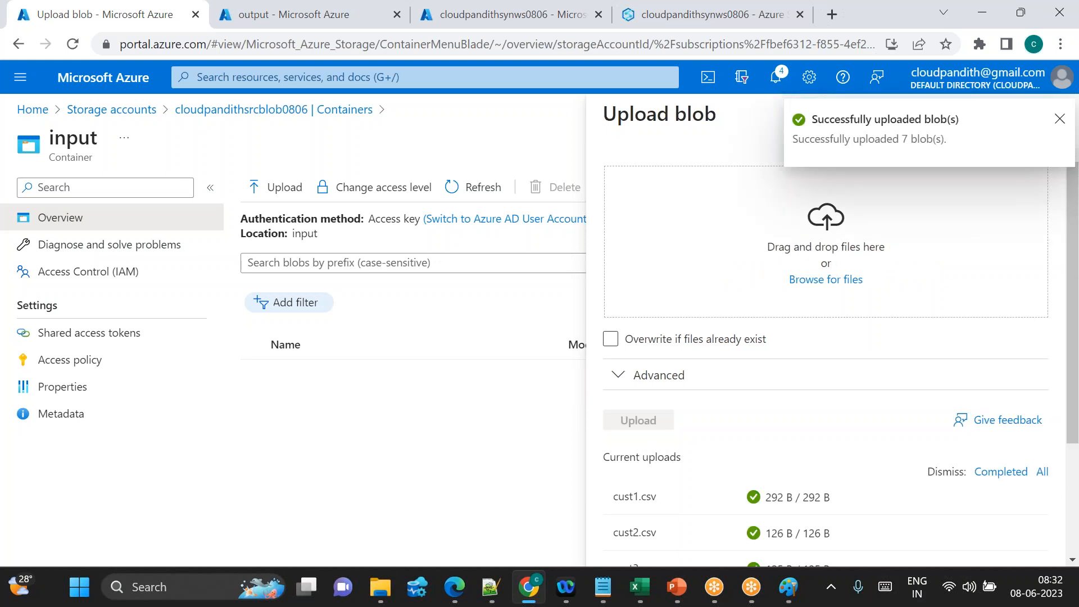
{"action": "left_click", "coordinate": [1055, 122]}
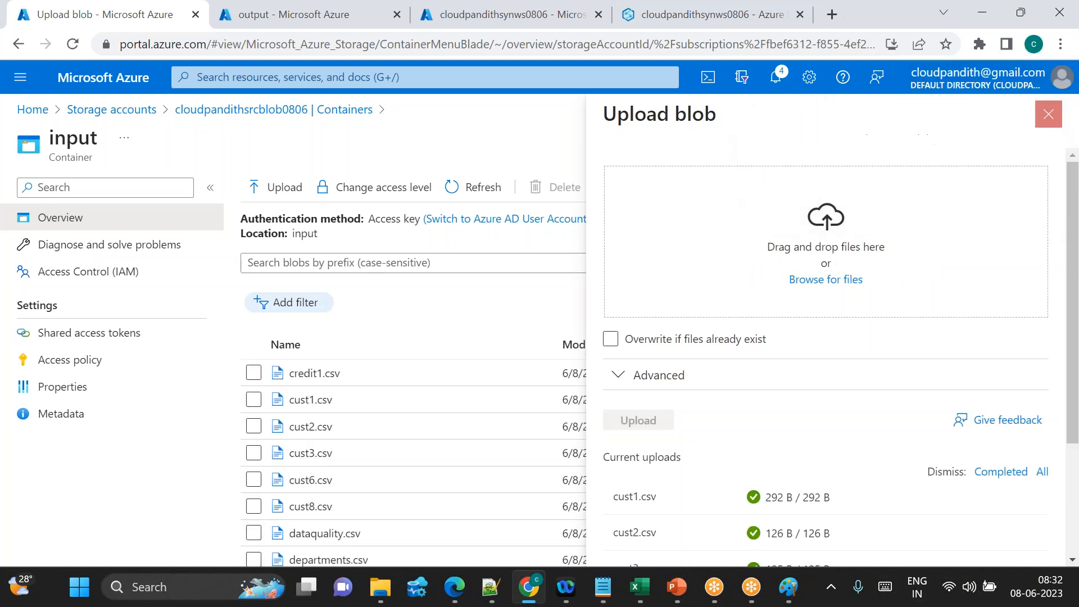
Step: Open the file picker for another upload and browse to the set-json folder inside cloudpandith-datasets
{"action": "left_click", "coordinate": [825, 279]}
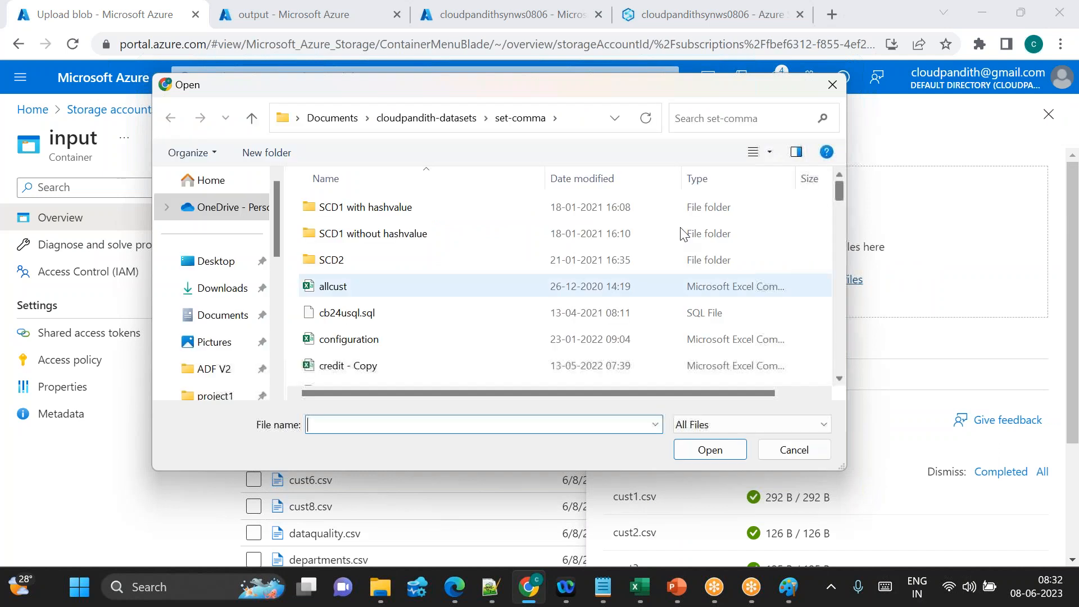
{"action": "left_click", "coordinate": [447, 118]}
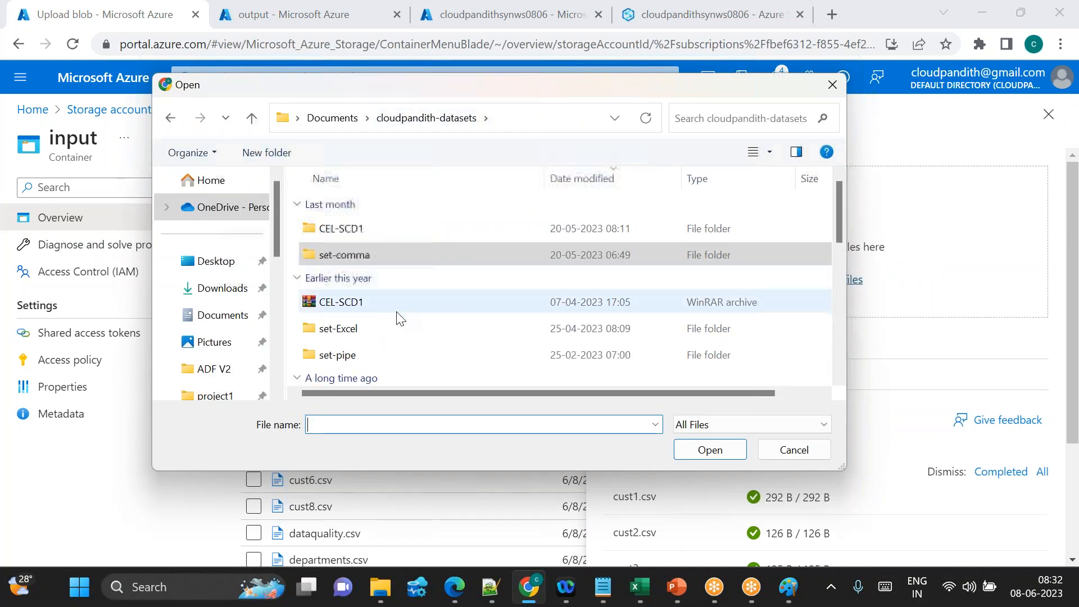
{"action": "scroll", "coordinate": [368, 337], "scroll_direction": "down", "scroll_amount": 3}
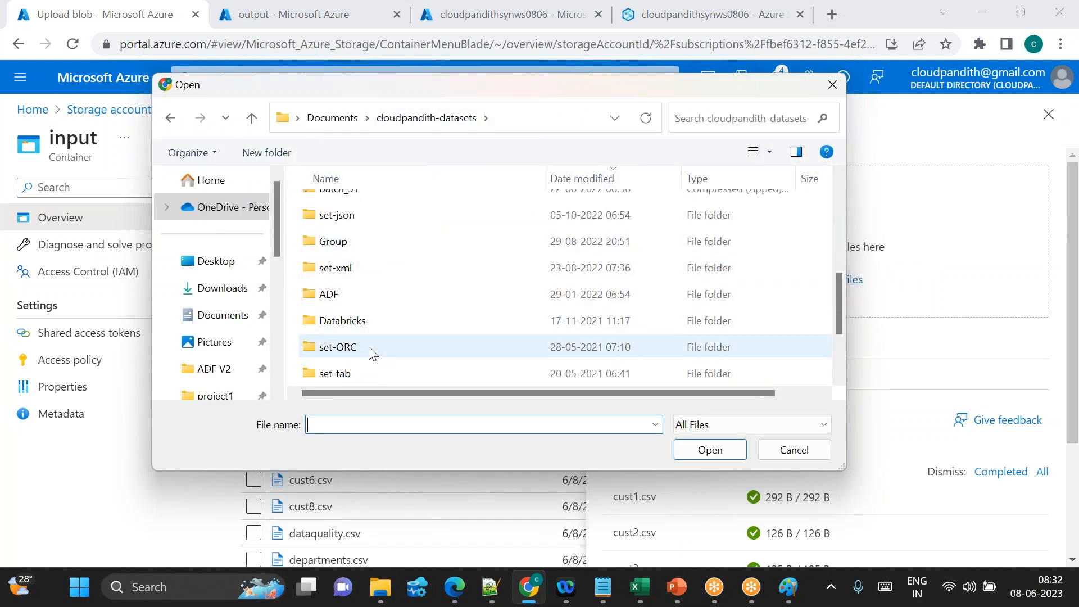
{"action": "scroll", "coordinate": [368, 317], "scroll_direction": "up", "scroll_amount": 2}
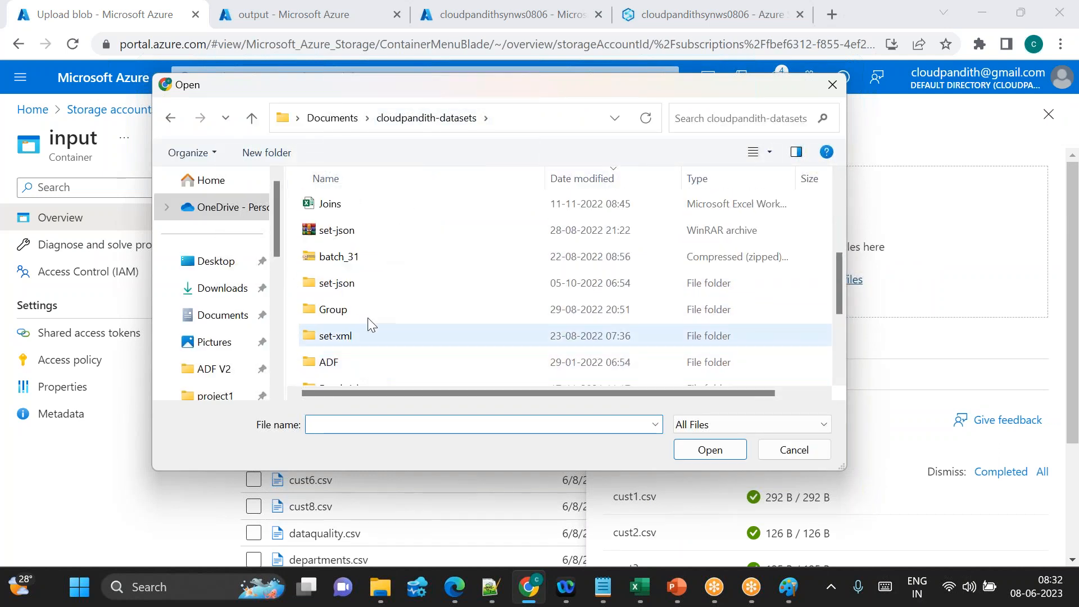
{"action": "double_click", "coordinate": [340, 284]}
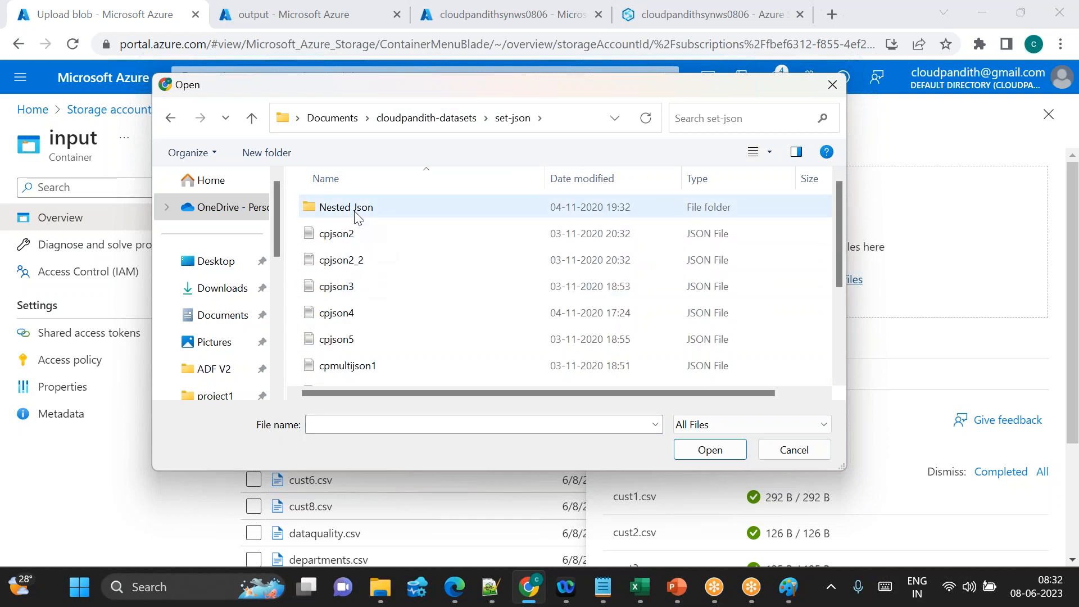
Step: Upload cpjson2, cpjson3, cpjson4 and cpjson5 to the source account's input container
{"action": "left_click", "coordinate": [351, 238]}
{"action": "left_click", "coordinate": [359, 288], "text": "ctrl"}
{"action": "left_click", "coordinate": [356, 313], "text": "ctrl"}
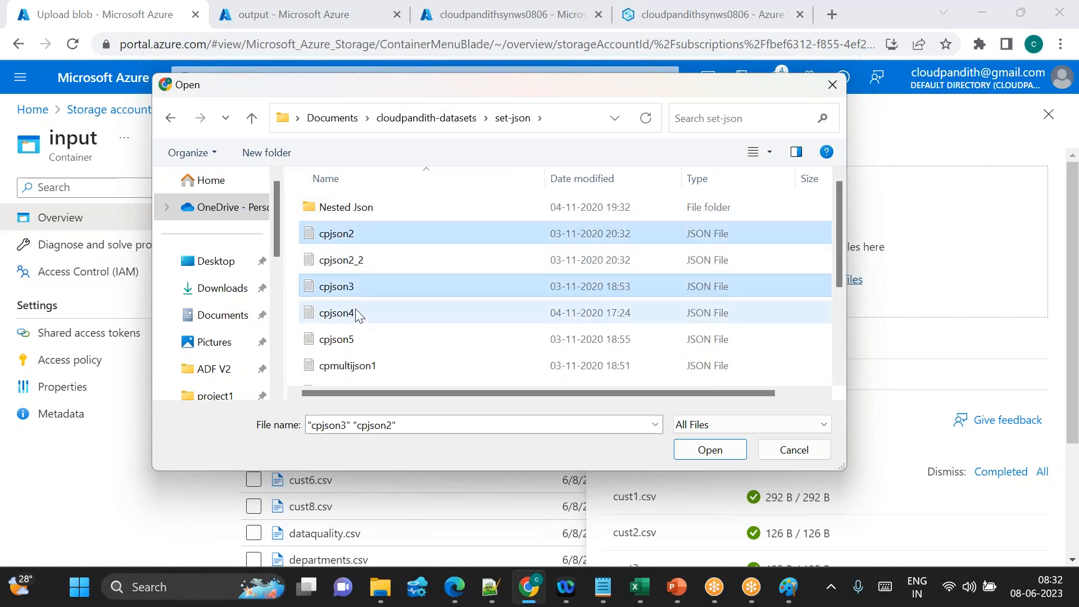
{"action": "left_click", "coordinate": [353, 340], "text": "ctrl"}
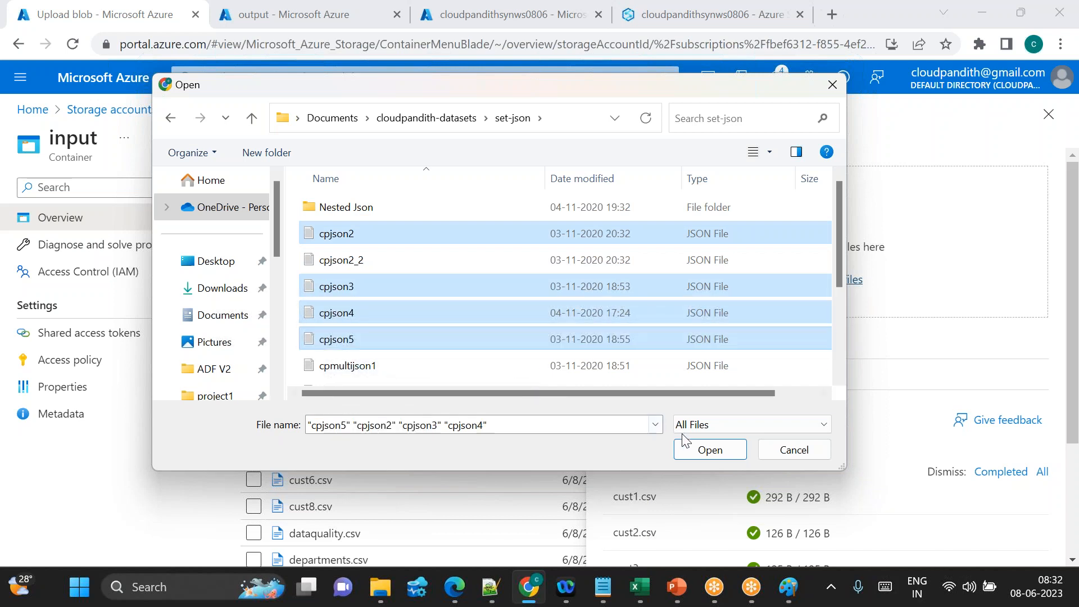
{"action": "left_click", "coordinate": [705, 449]}
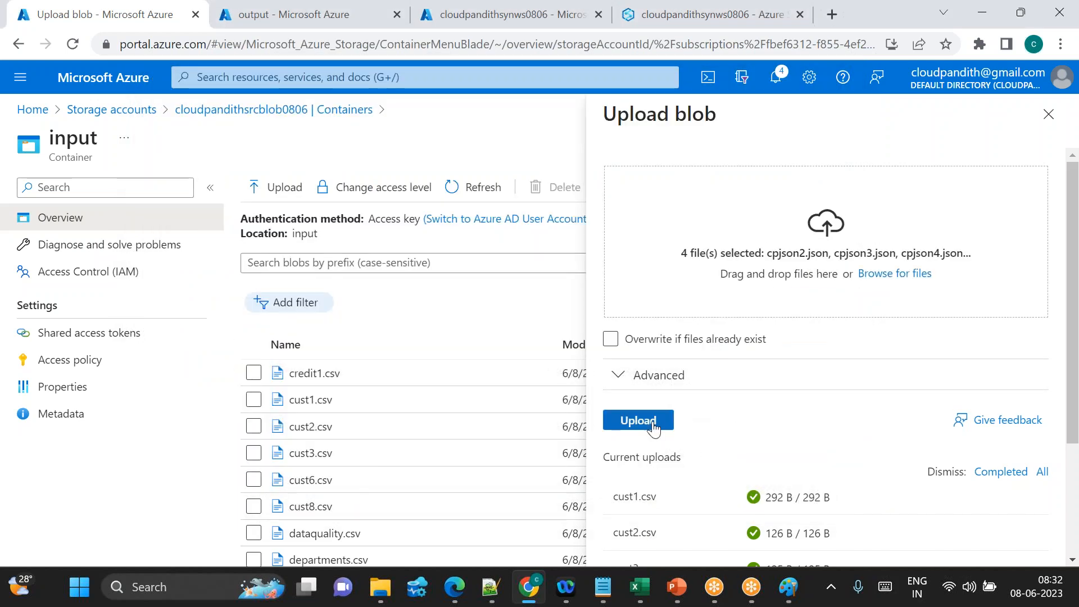
{"action": "left_click", "coordinate": [640, 422]}
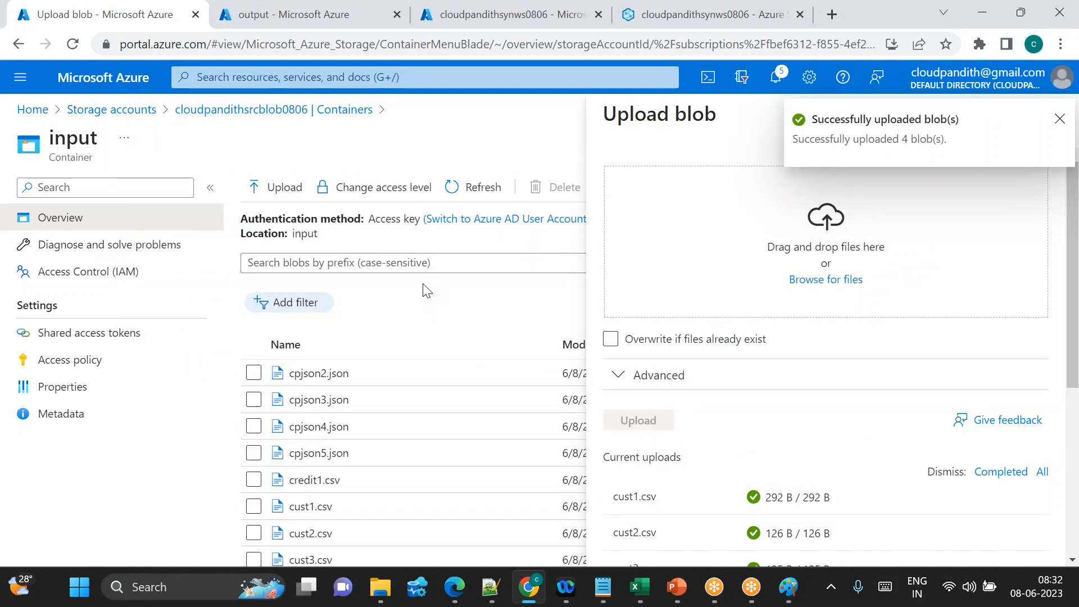
Step: Examine the contents of the uploaded cpjson2.json and cpjson3.json blobs in the editor and close the blob view
{"action": "left_click", "coordinate": [318, 373]}
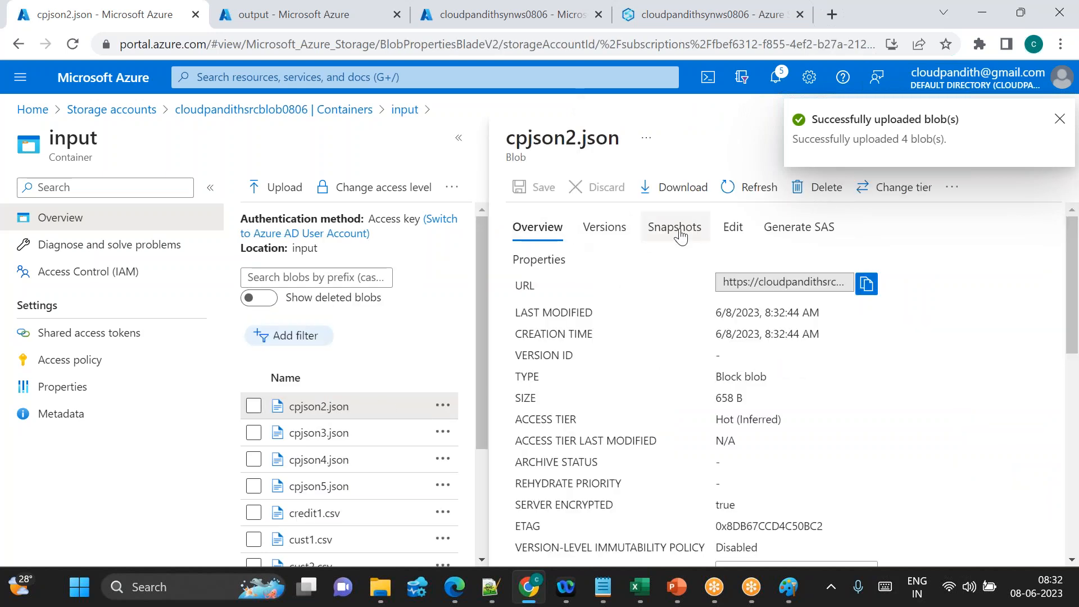
{"action": "left_click", "coordinate": [732, 227]}
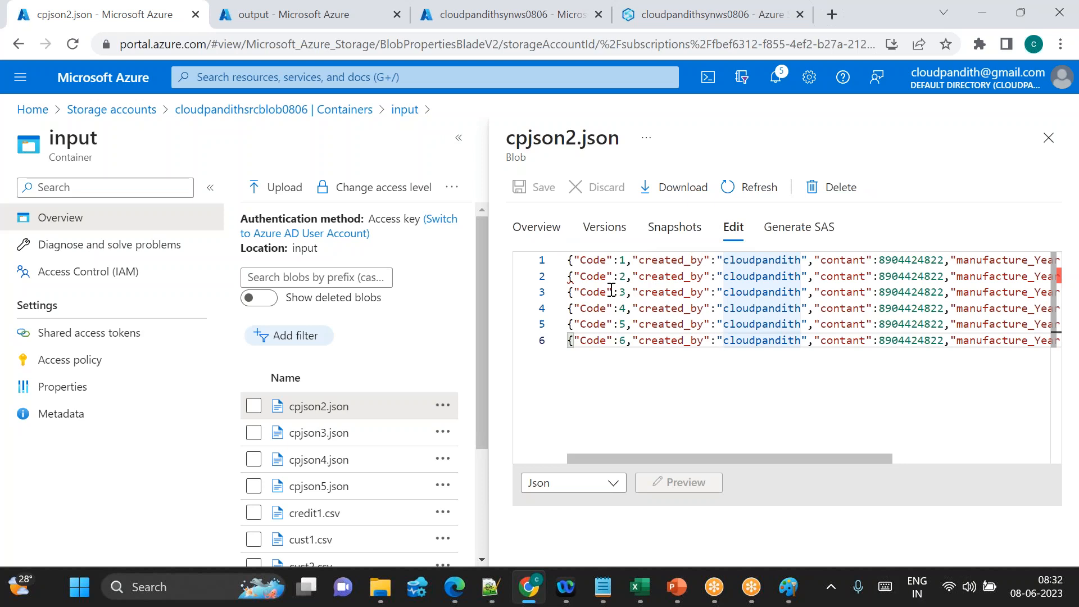
{"action": "left_click", "coordinate": [354, 436]}
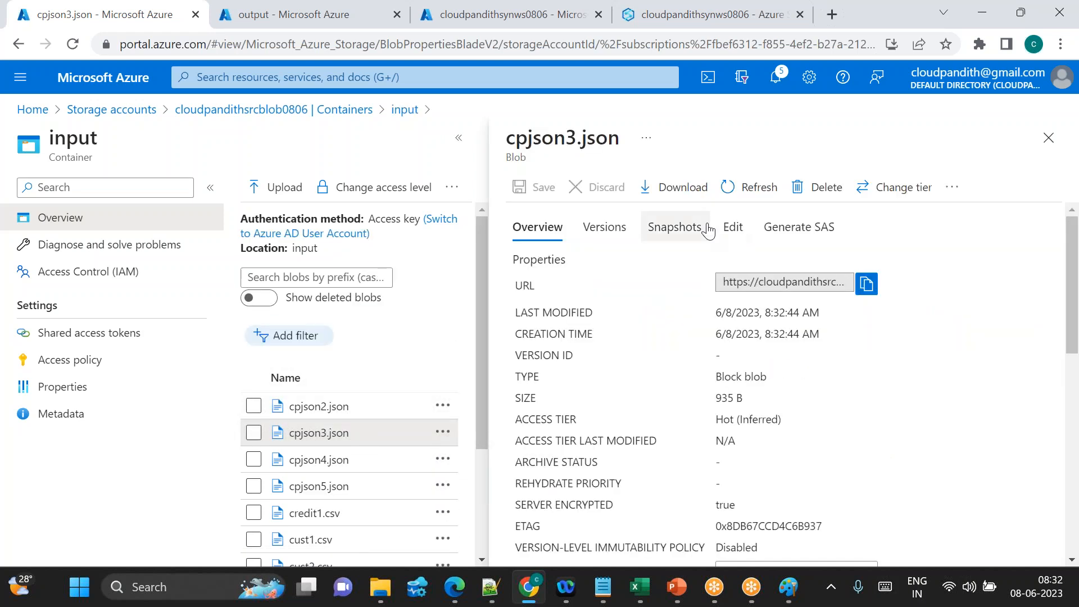
{"action": "left_click", "coordinate": [735, 238]}
{"action": "left_click", "coordinate": [724, 340]}
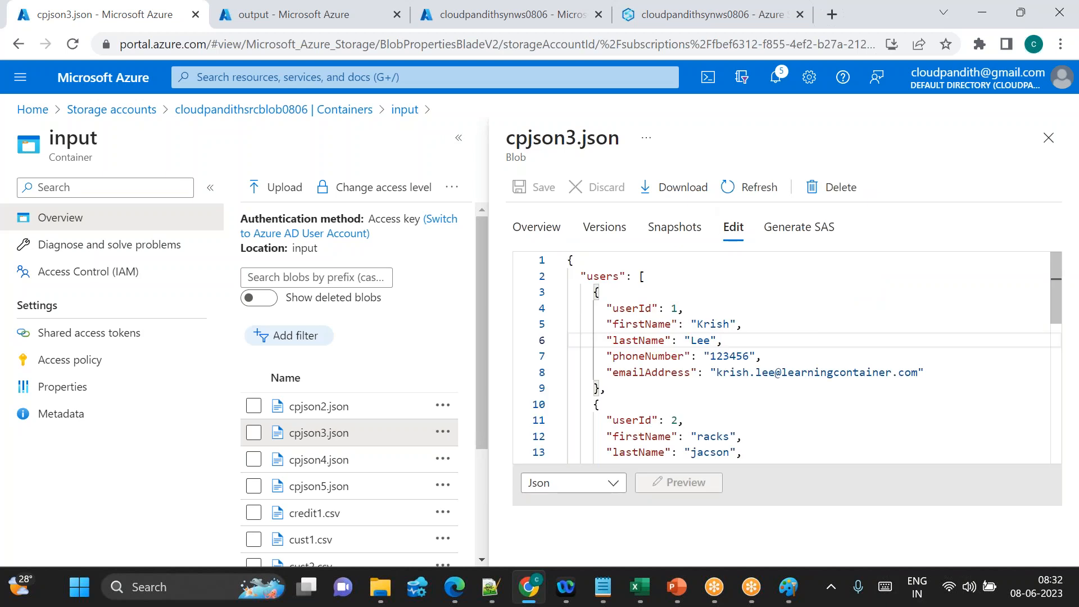
{"action": "scroll", "coordinate": [724, 340], "scroll_direction": "down", "scroll_amount": 8}
{"action": "scroll", "coordinate": [725, 340], "scroll_direction": "up", "scroll_amount": 3}
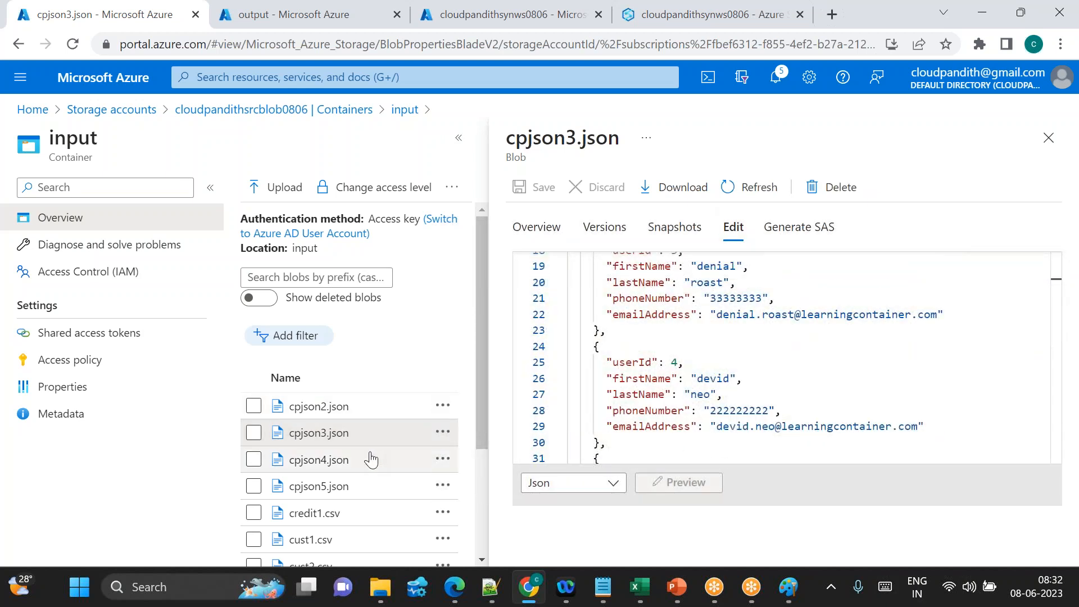
{"action": "scroll", "coordinate": [845, 304], "scroll_direction": "up", "scroll_amount": 3}
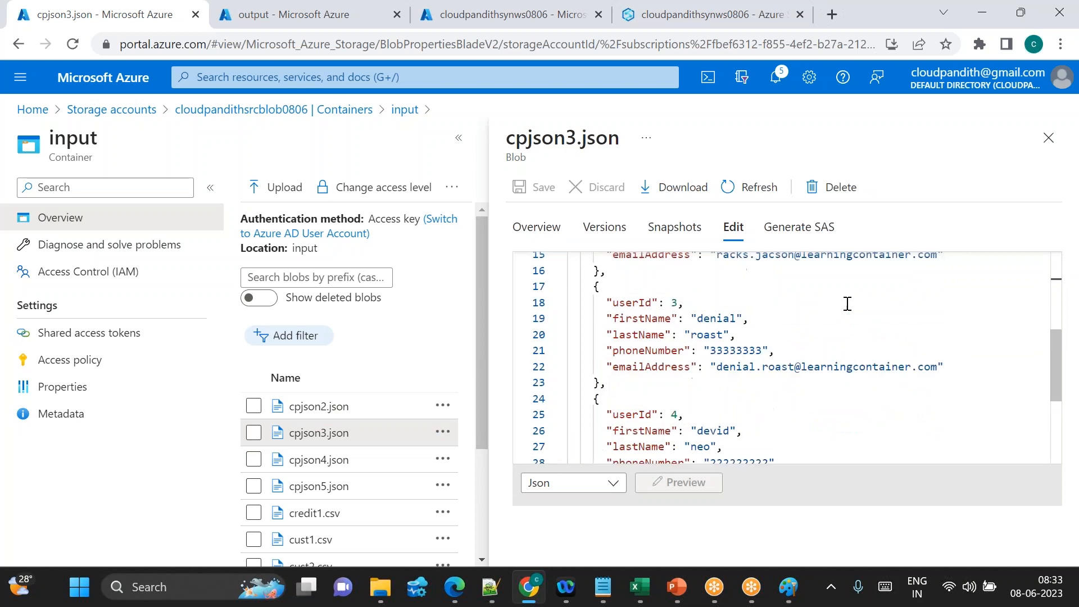
{"action": "left_click", "coordinate": [1052, 145]}
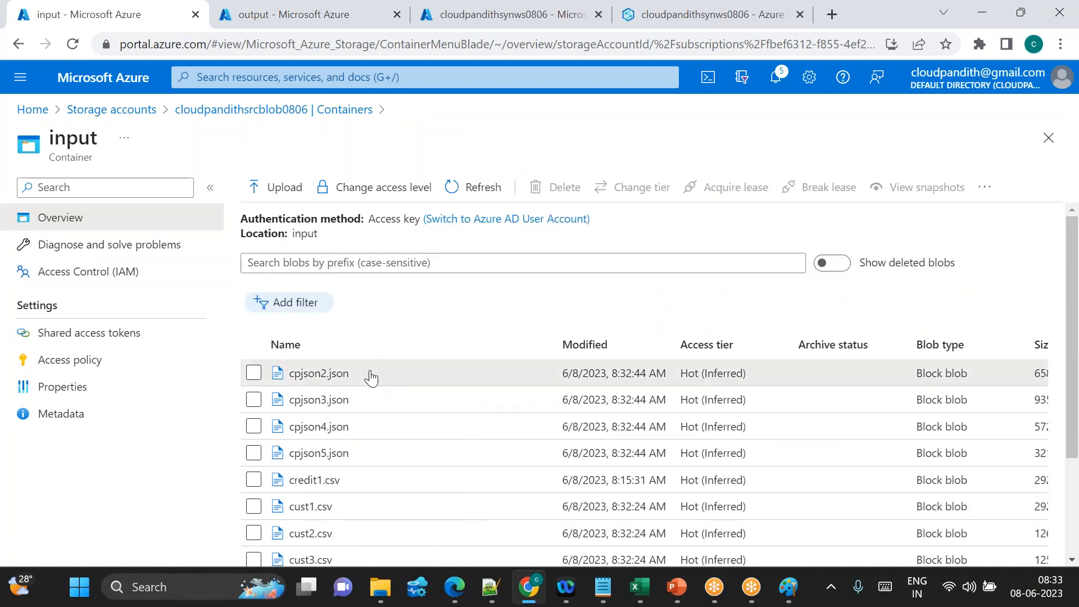
Step: Reopen cpjson2.json and cpjson3.json and compare how the first record is structured in each
{"action": "left_click", "coordinate": [315, 374]}
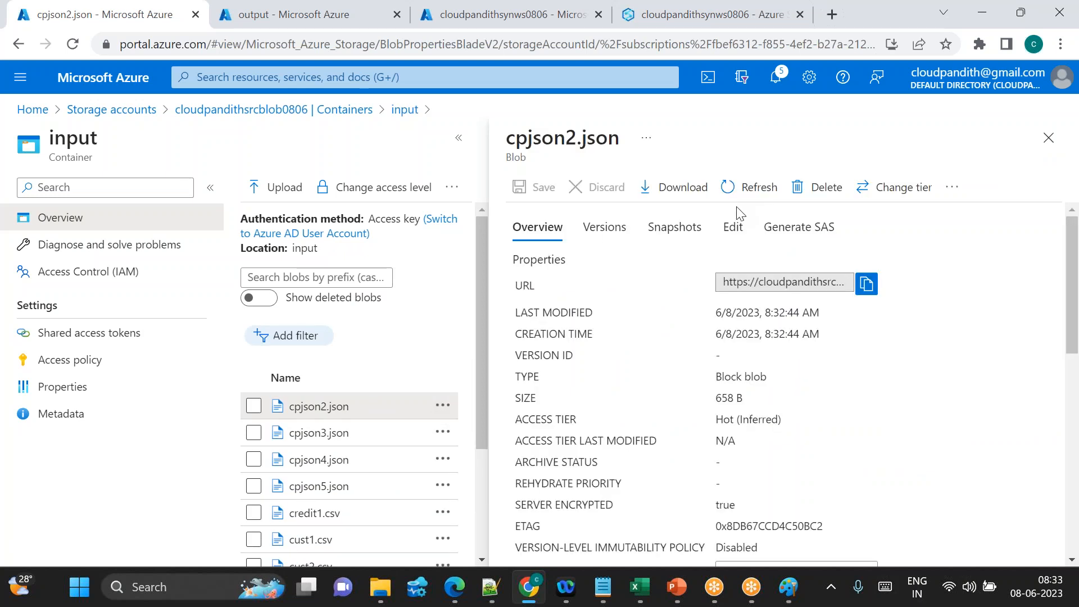
{"action": "left_click", "coordinate": [734, 235]}
{"action": "left_click_drag", "start_coordinate": [568, 259], "coordinate": [881, 266]}
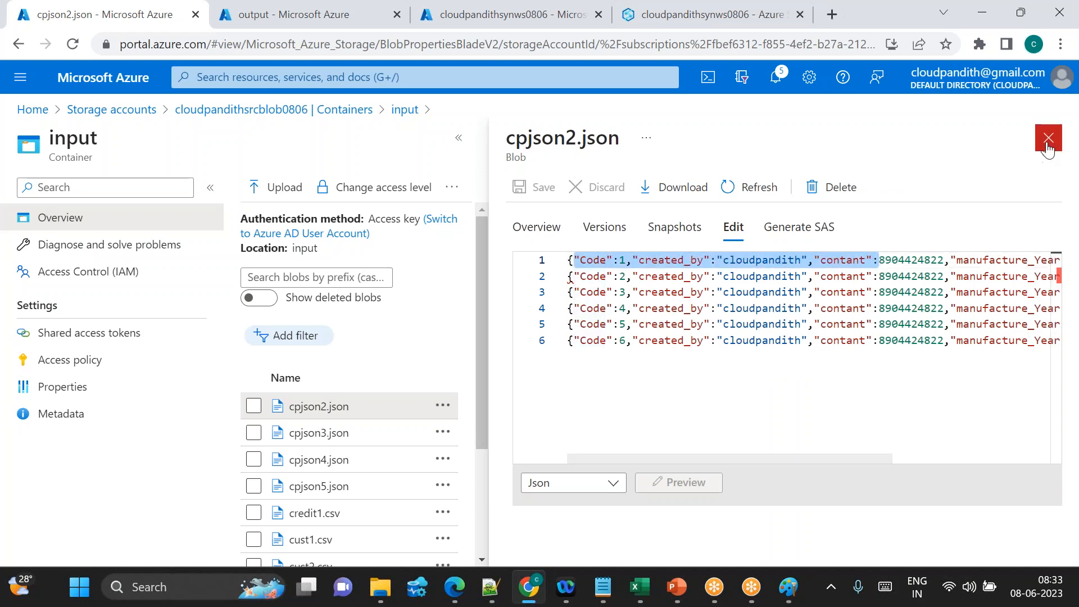
{"action": "left_click", "coordinate": [1048, 138]}
{"action": "left_click", "coordinate": [414, 409]}
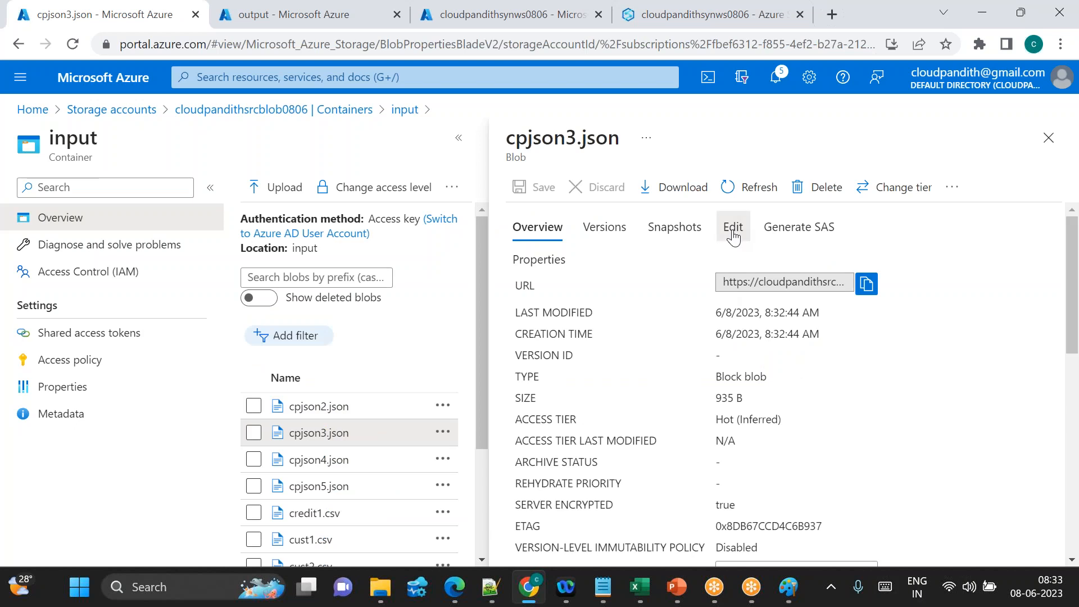
{"action": "left_click", "coordinate": [732, 227]}
{"action": "left_click_drag", "start_coordinate": [598, 291], "coordinate": [607, 386]}
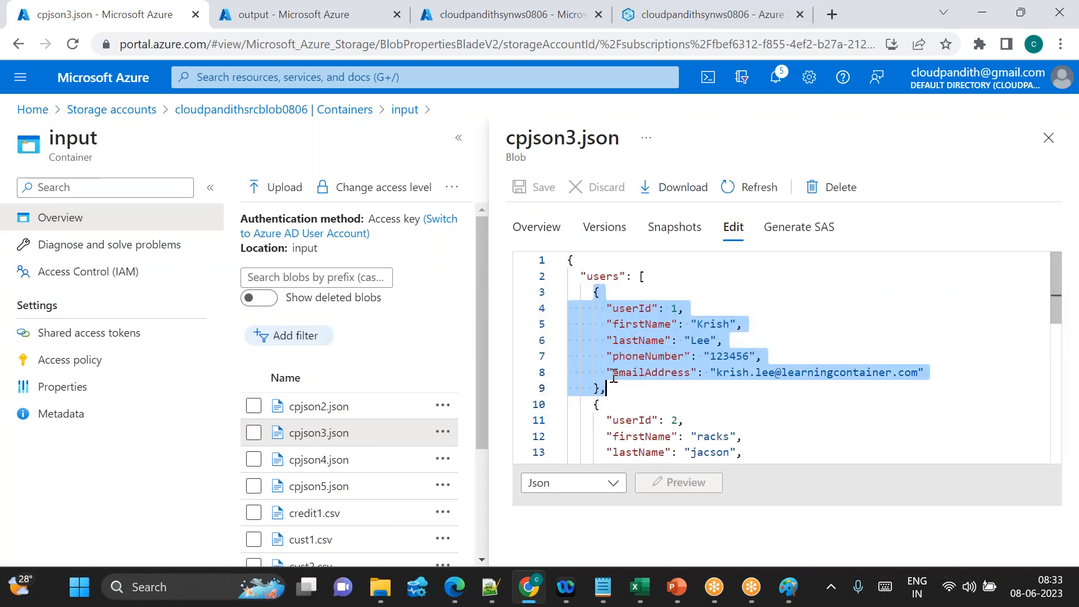
{"action": "left_click", "coordinate": [1048, 137]}
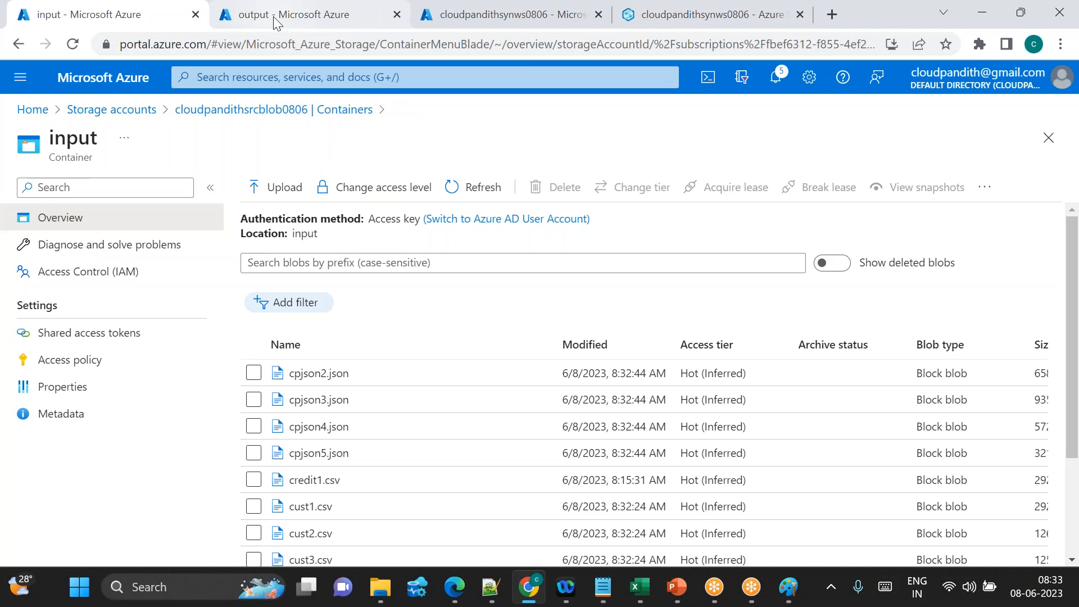
Step: Switch to Paint and draw a second rounded callout, about 82 × 39 px, below the credit1.csv one in the Input box
{"action": "left_click", "coordinate": [788, 587]}
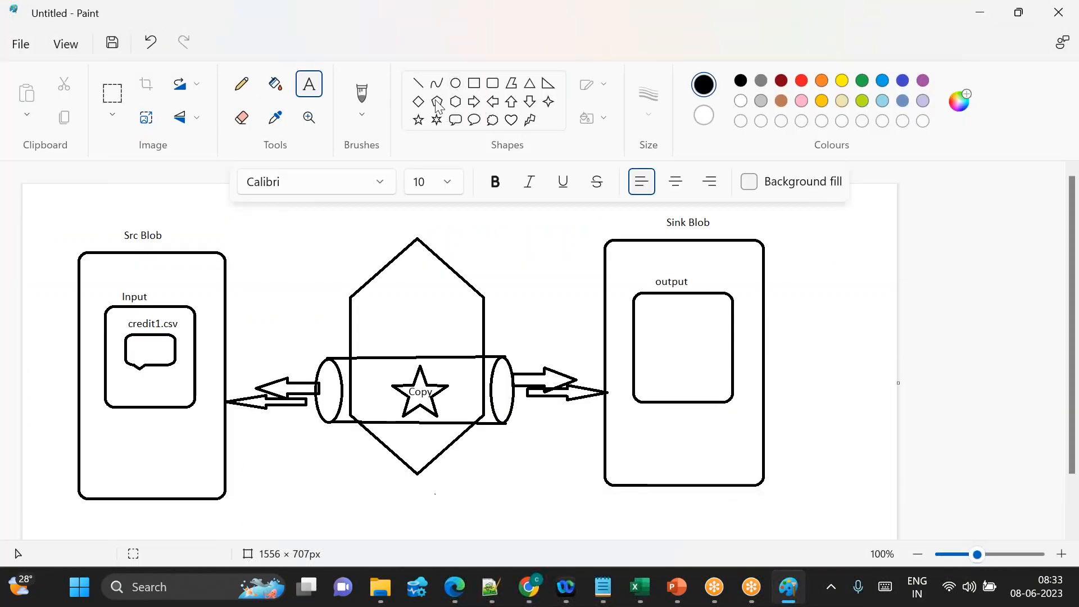
{"action": "left_click", "coordinate": [456, 120]}
{"action": "left_click_drag", "start_coordinate": [129, 375], "coordinate": [175, 397]}
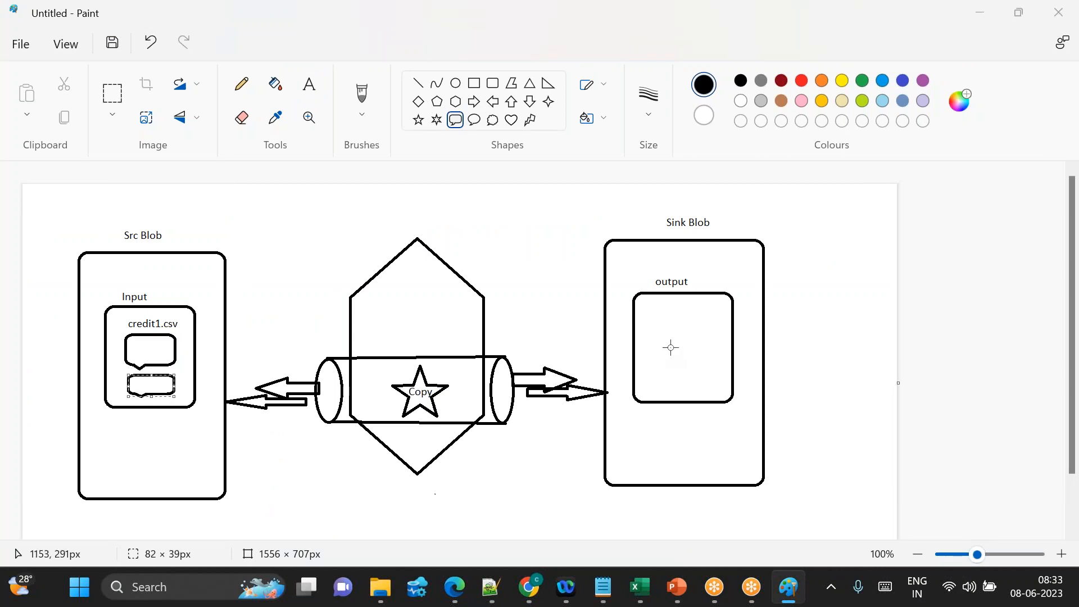
Step: Switch back to Chrome, refresh the sink account's output container and delete credit1.csv from it
{"action": "key", "text": "alt+Tab"}
{"action": "left_click", "coordinate": [265, 22]}
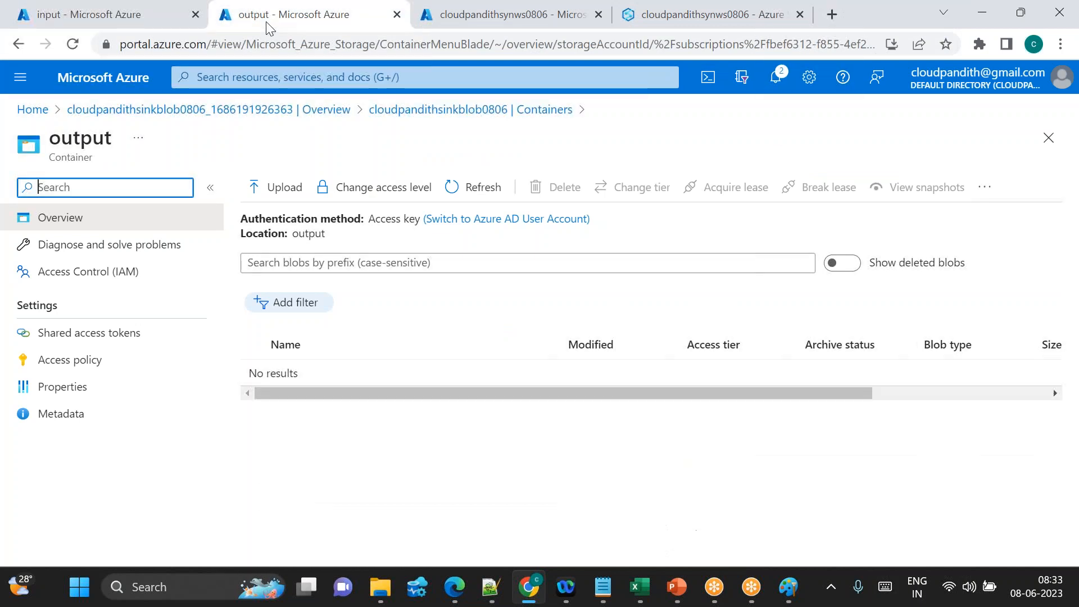
{"action": "left_click", "coordinate": [467, 194]}
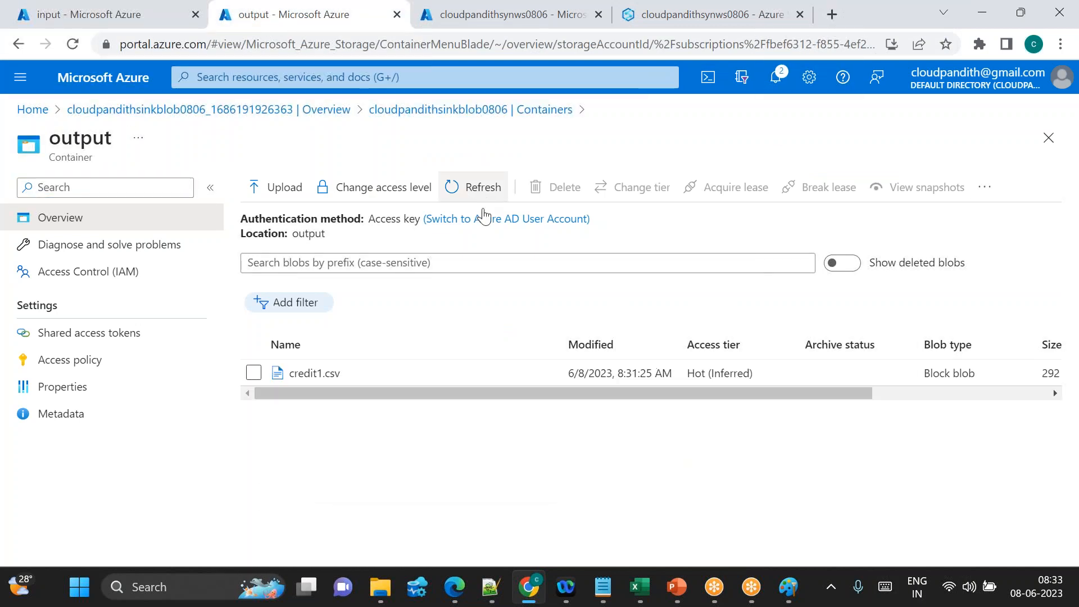
{"action": "left_click", "coordinate": [253, 373]}
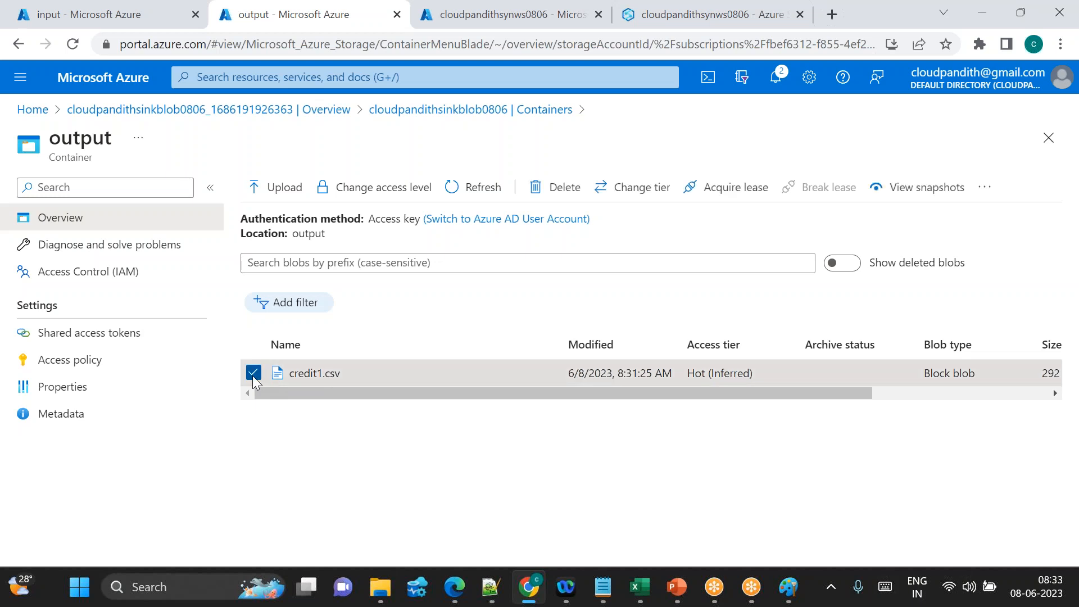
{"action": "left_click", "coordinate": [557, 200]}
{"action": "left_click", "coordinate": [275, 428]}
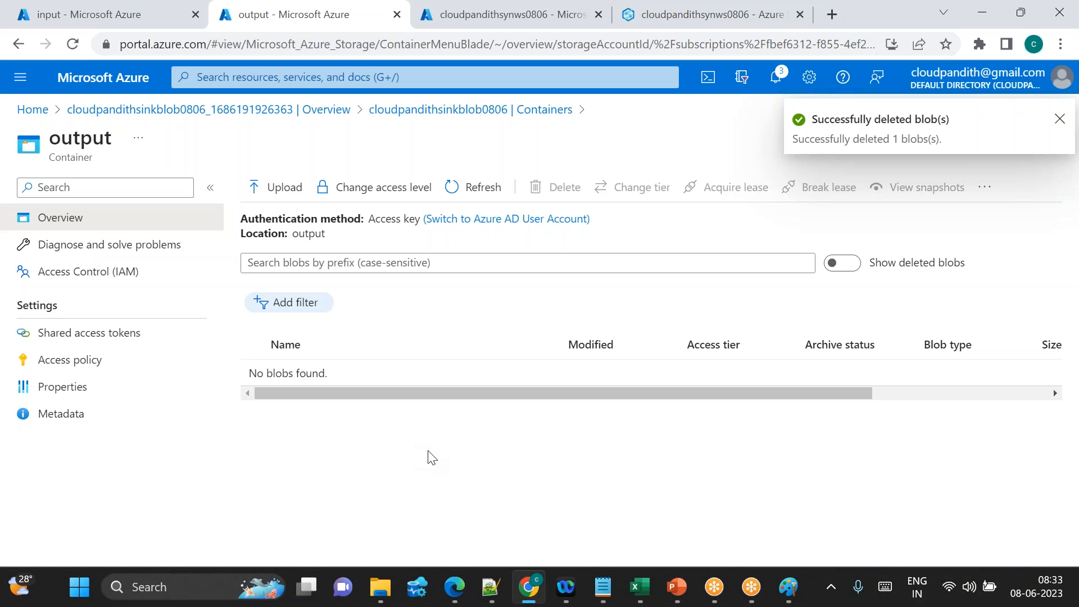
Step: Look through the files in the input container and refresh the output container's blob list
{"action": "left_click", "coordinate": [128, 17]}
{"action": "scroll", "coordinate": [414, 445], "scroll_direction": "down", "scroll_amount": 2}
{"action": "scroll", "coordinate": [416, 447], "scroll_direction": "up", "scroll_amount": 2}
{"action": "left_click", "coordinate": [286, 26]}
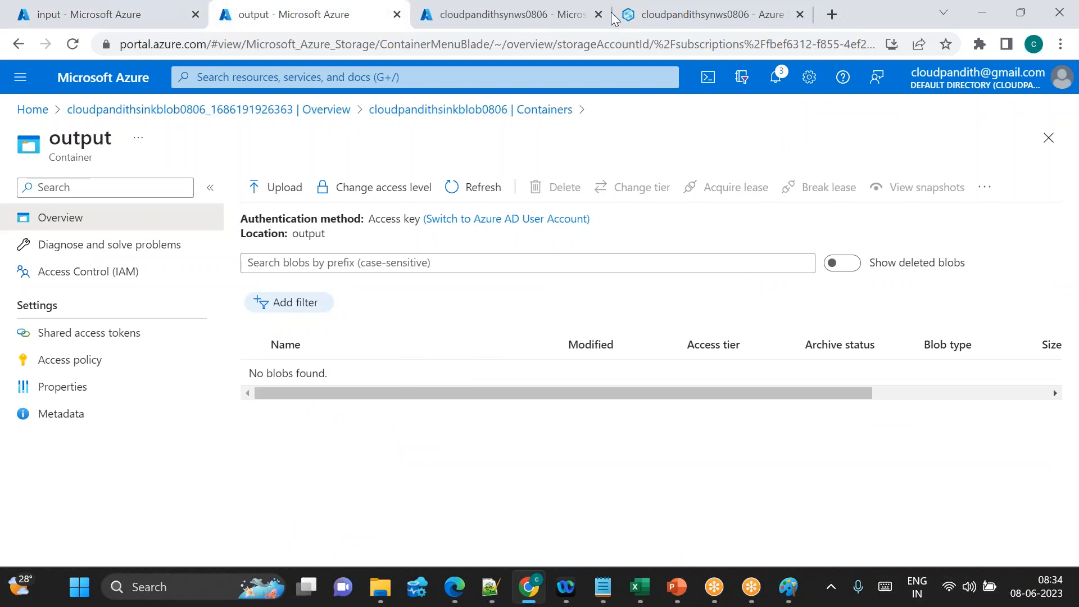
{"action": "left_click", "coordinate": [483, 187]}
Step: Return to Synapse and clear the file name in the ds_blob_source dataset's file path, leaving only the input container
{"action": "left_click", "coordinate": [641, 22]}
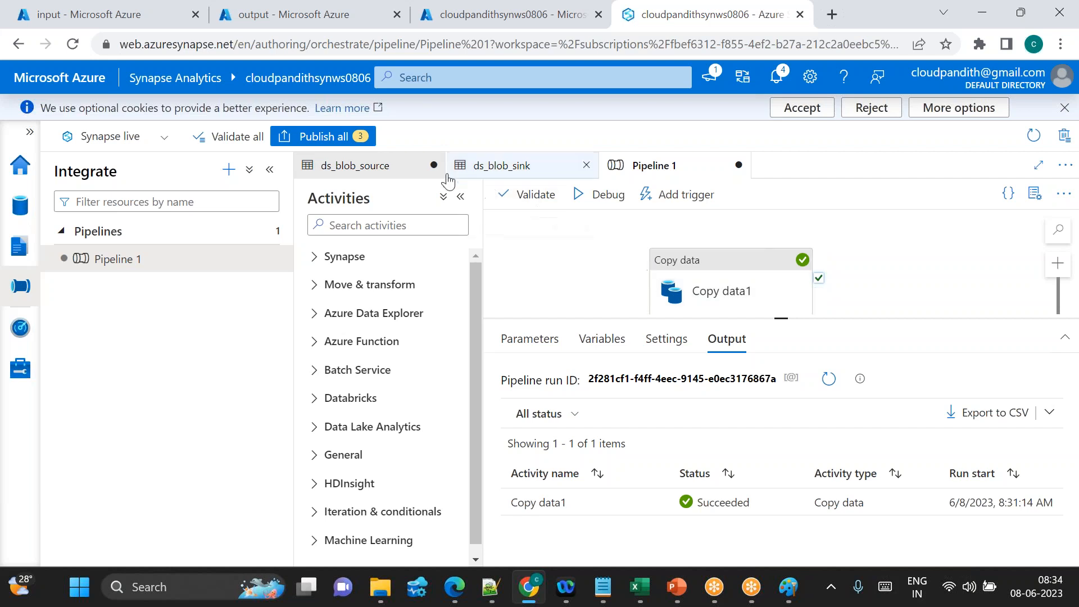
{"action": "left_click", "coordinate": [386, 175]}
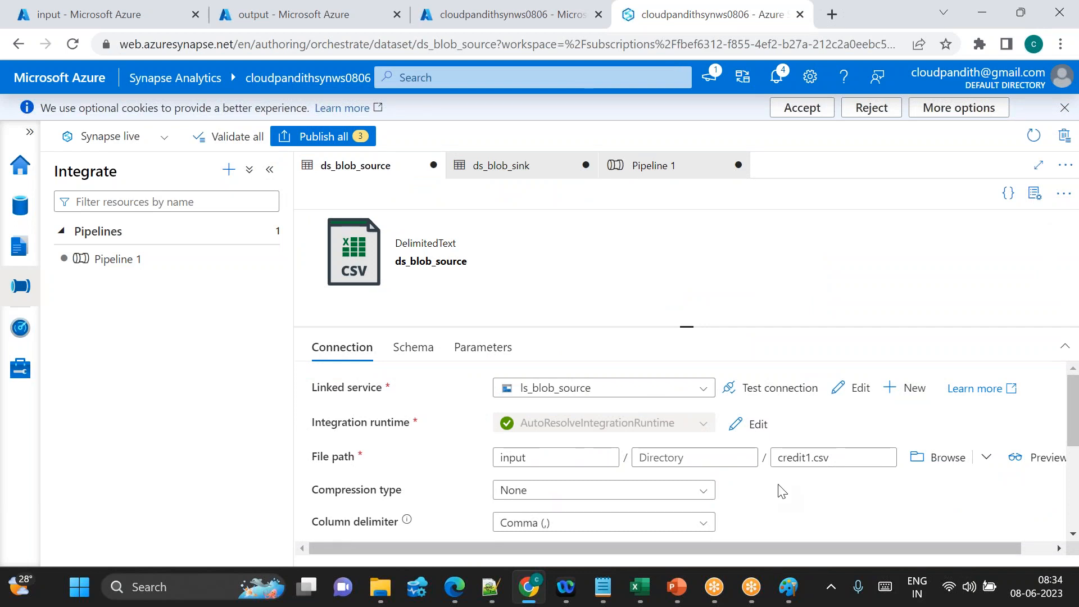
{"action": "left_click", "coordinate": [839, 458]}
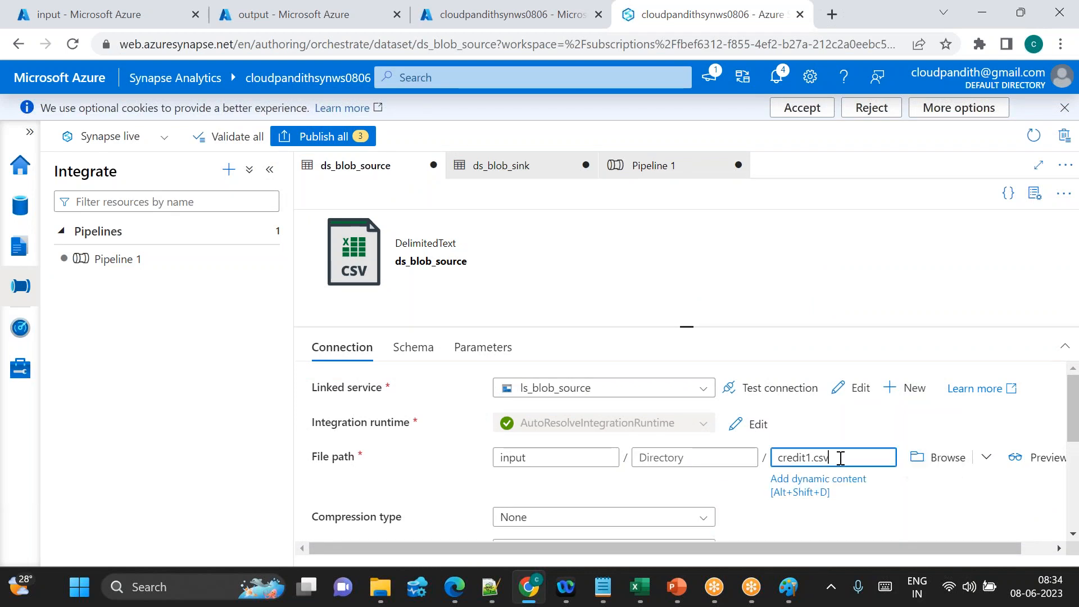
{"action": "key", "text": "ctrl+a"}
{"action": "key", "text": "BackSpace"}
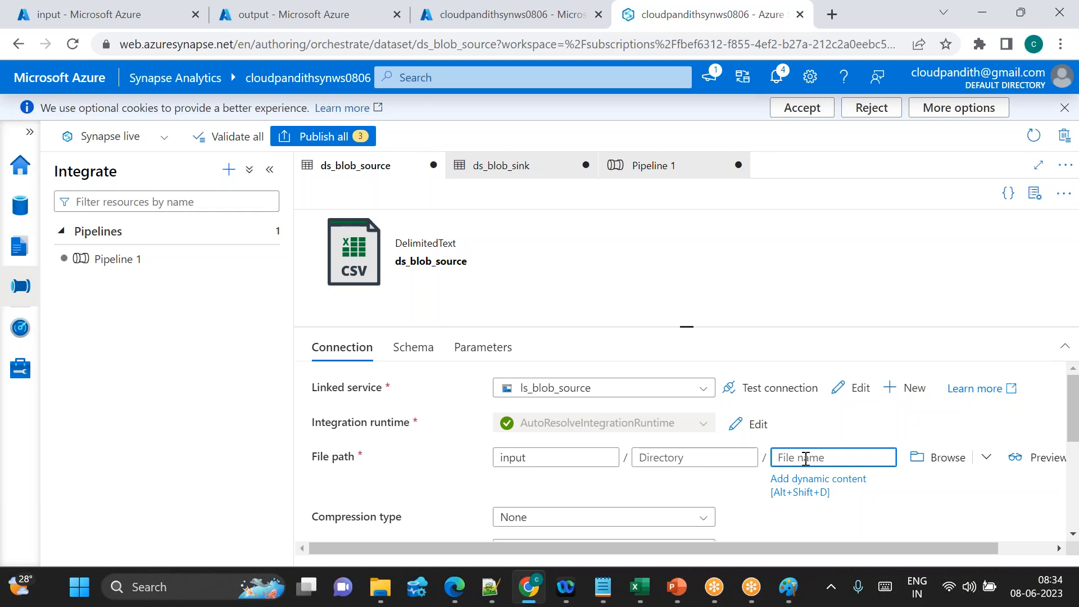
Step: Try a debug run of Pipeline 1, review the validation output and close it
{"action": "left_click", "coordinate": [679, 168]}
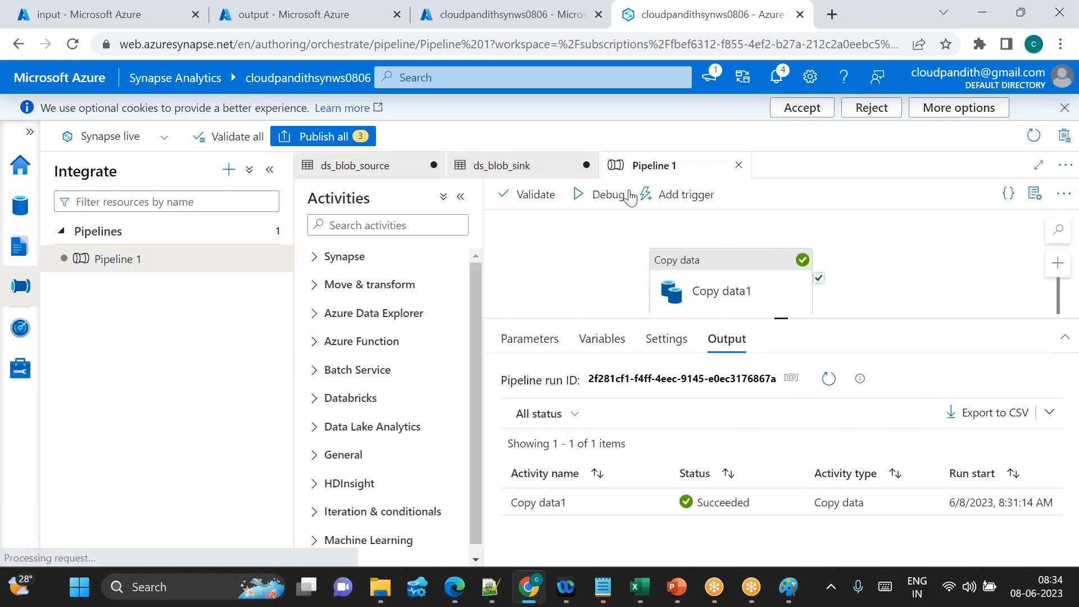
{"action": "left_click", "coordinate": [607, 195]}
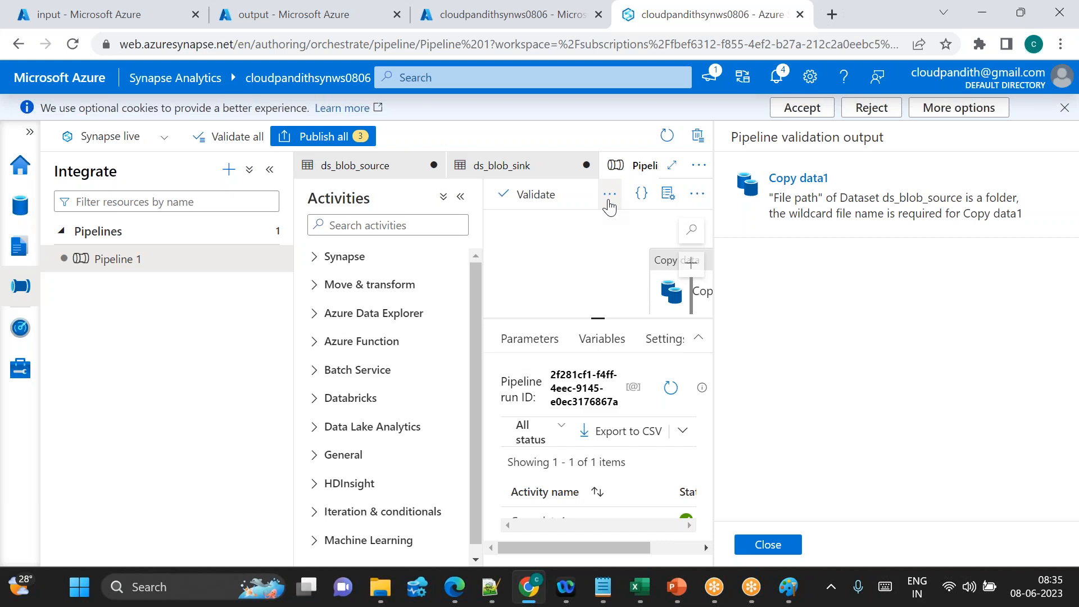
{"action": "left_click", "coordinate": [769, 547]}
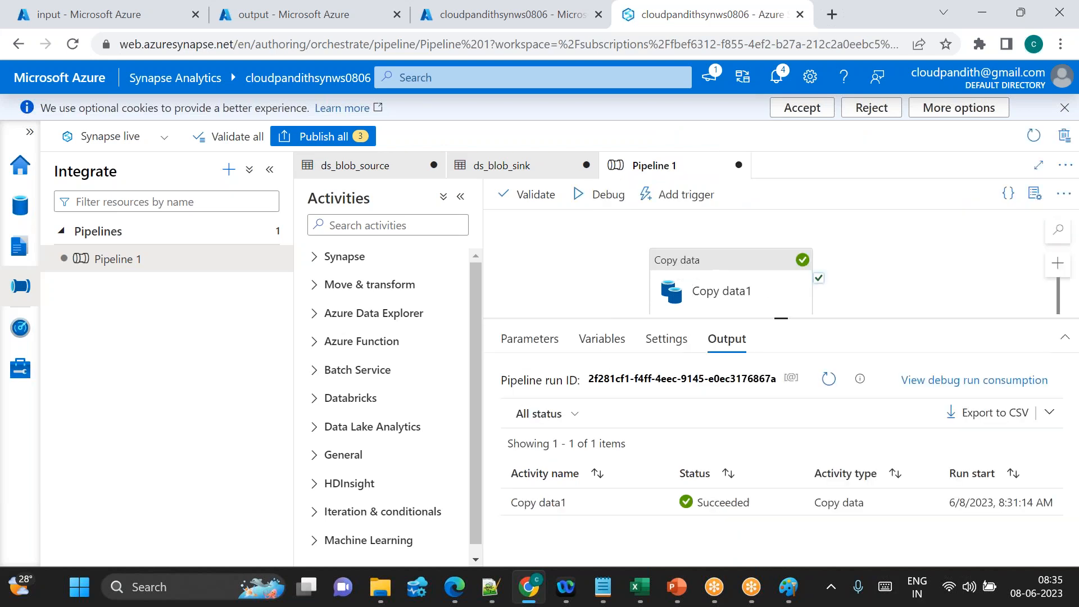
Step: Set the Copy data1 activity's source to a wildcard file path with * as the wildcard file name
{"action": "left_click", "coordinate": [736, 279]}
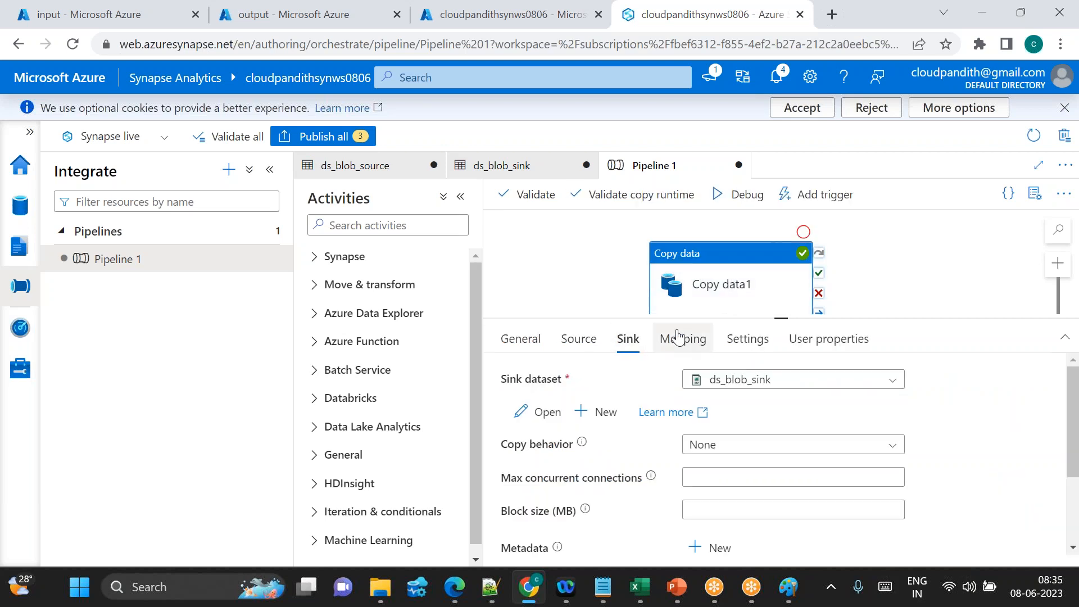
{"action": "left_click_drag", "start_coordinate": [722, 279], "coordinate": [712, 261]}
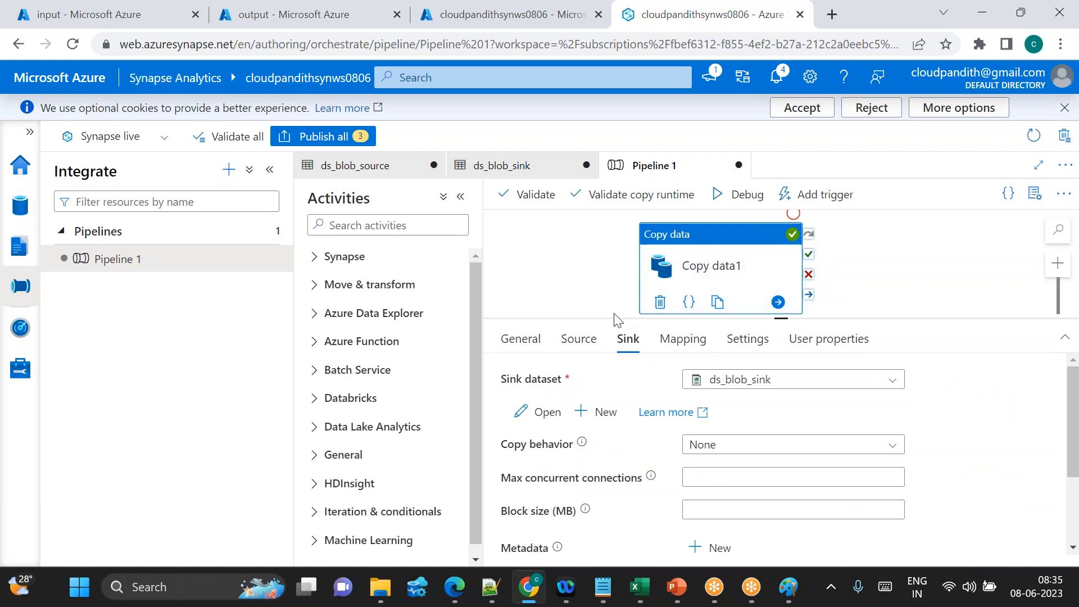
{"action": "left_click", "coordinate": [584, 349]}
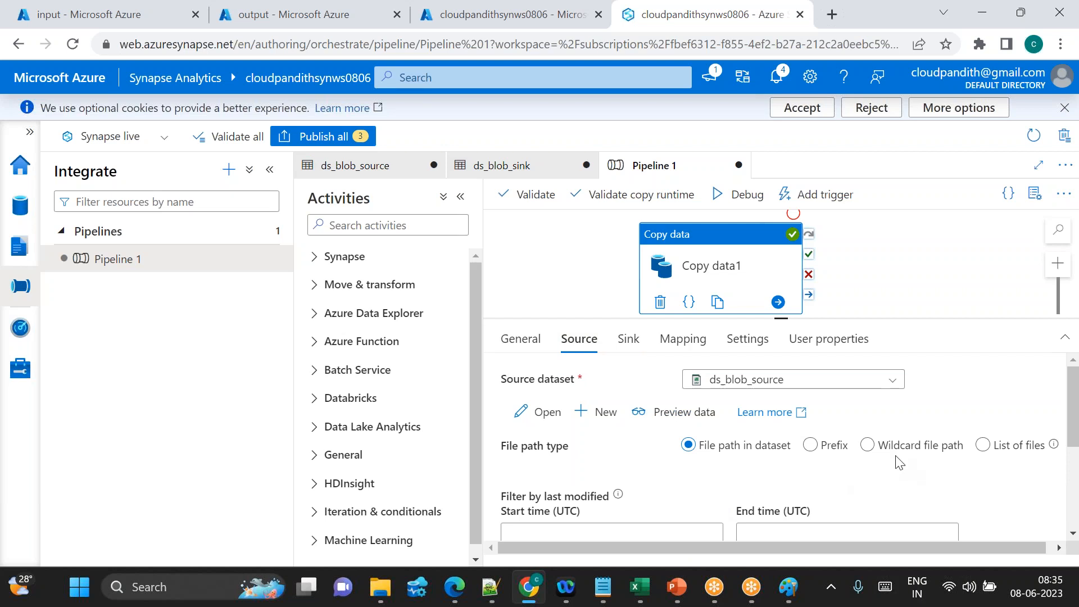
{"action": "left_click", "coordinate": [868, 447]}
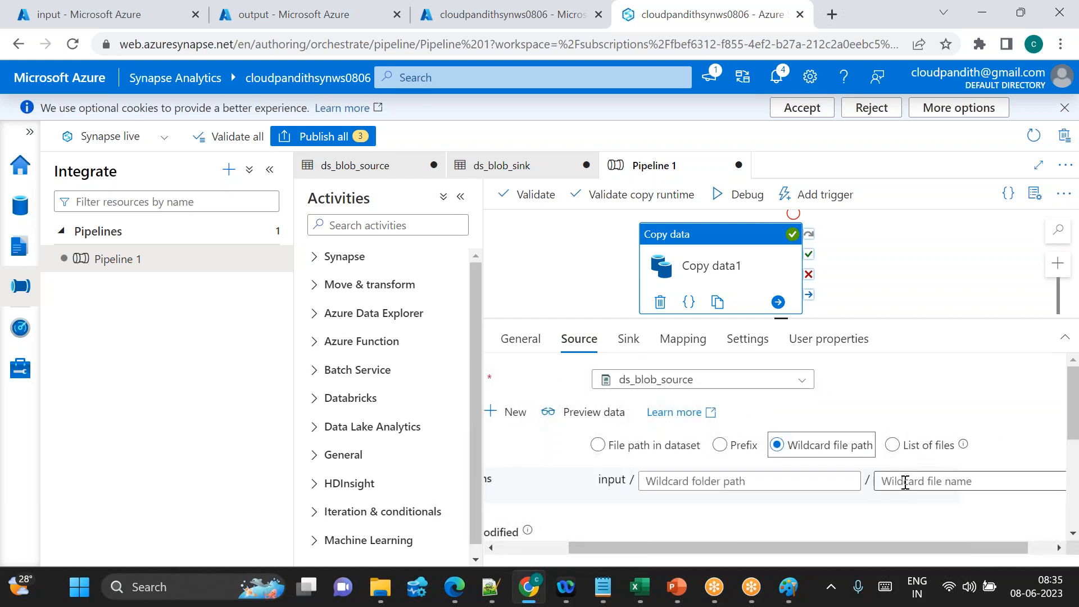
{"action": "left_click", "coordinate": [905, 481]}
{"action": "type", "text": "*"}
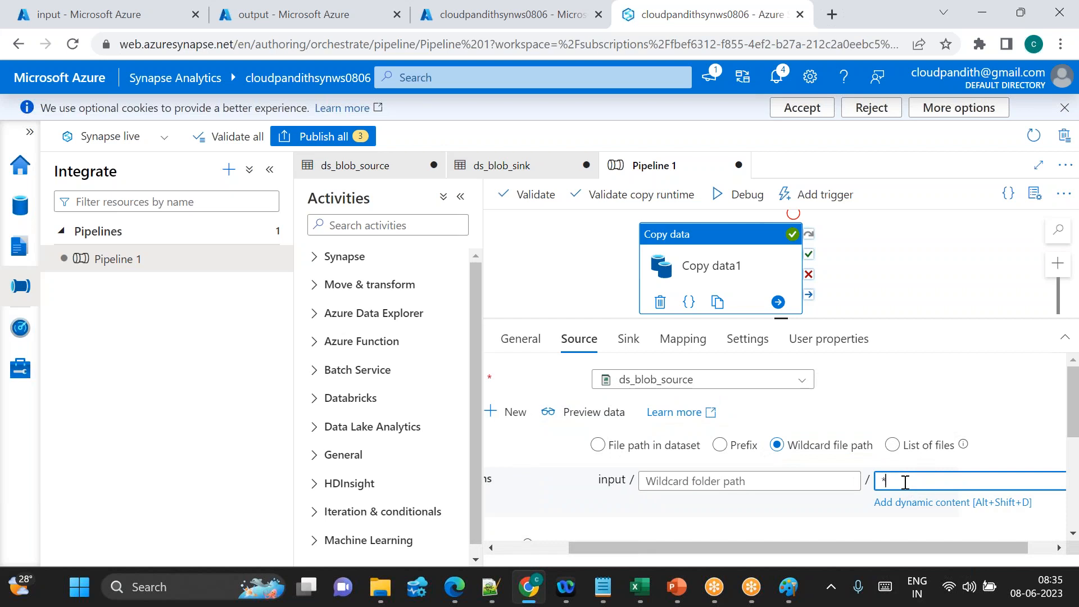
Step: Debug Pipeline 1, refresh the run status, review the files read and written in the copy details and close them
{"action": "left_click", "coordinate": [750, 198]}
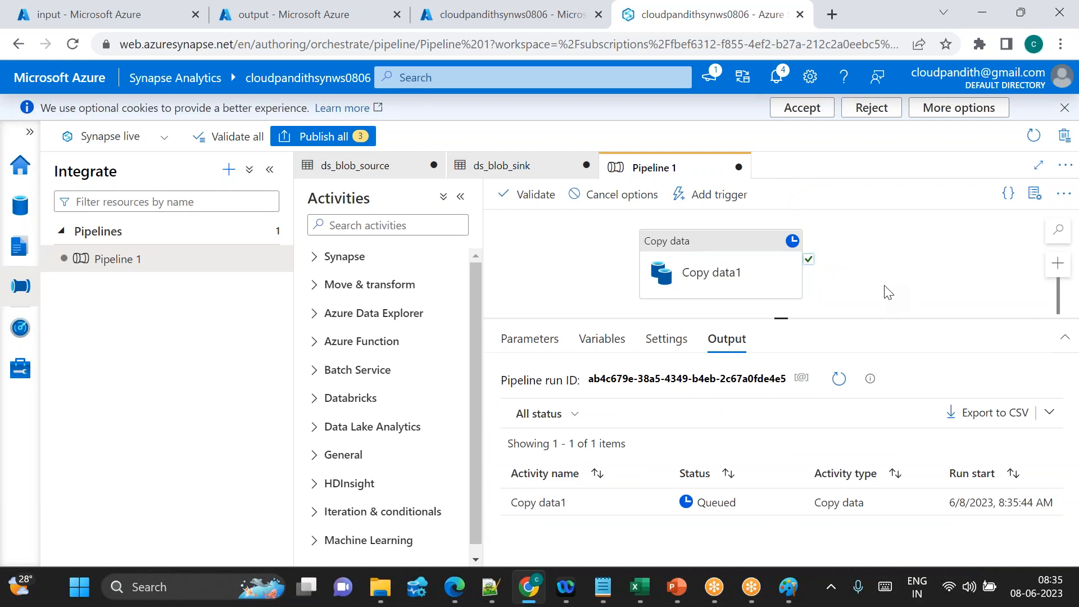
{"action": "left_click", "coordinate": [839, 379]}
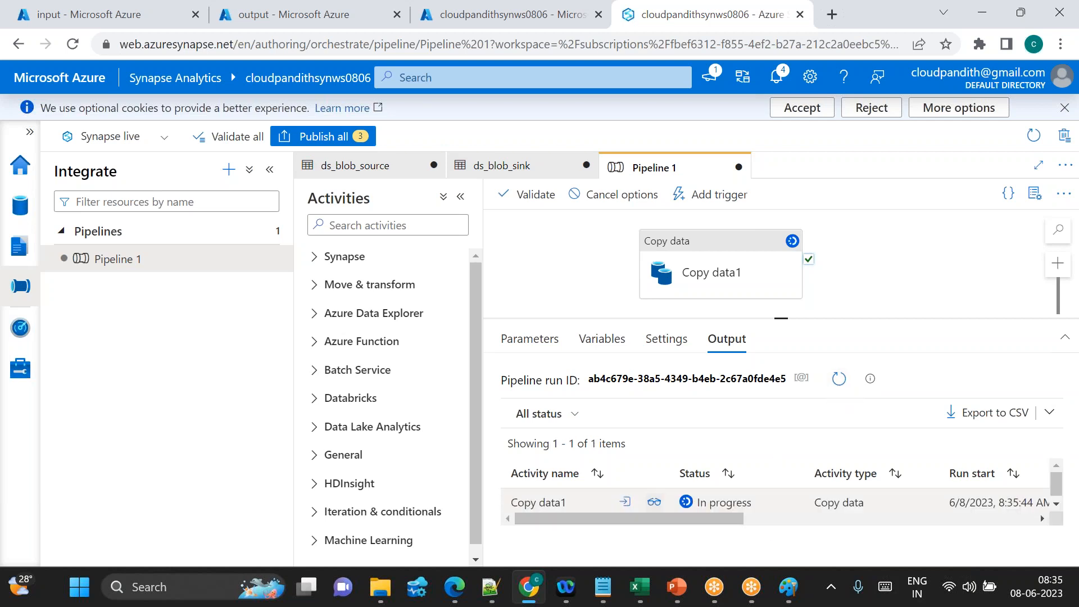
{"action": "left_click", "coordinate": [654, 502]}
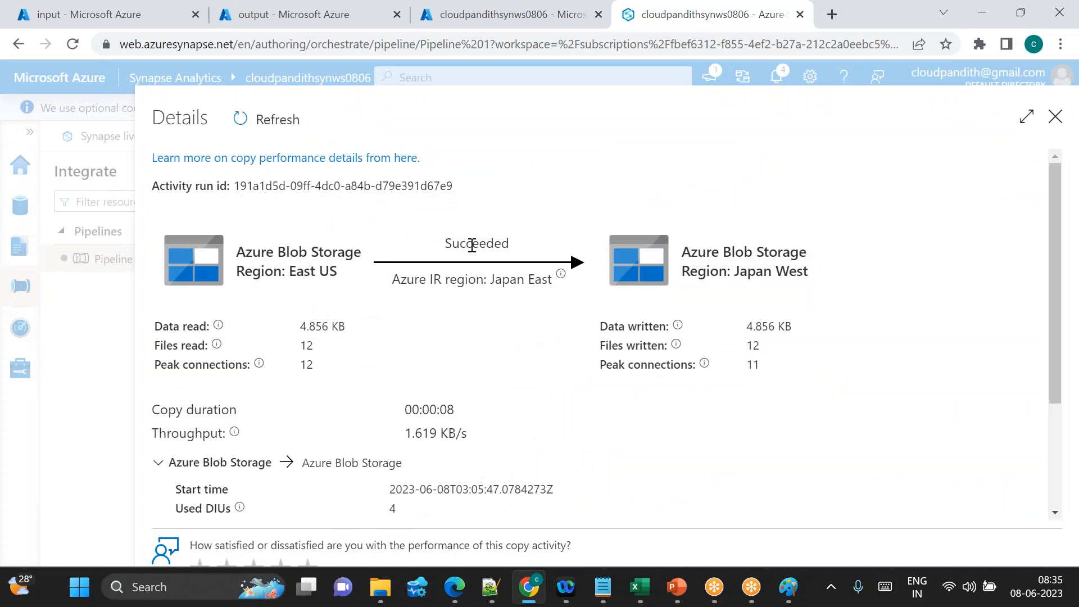
{"action": "double_click", "coordinate": [472, 245]}
{"action": "left_click_drag", "start_coordinate": [296, 345], "coordinate": [315, 350]}
{"action": "left_click_drag", "start_coordinate": [769, 349], "coordinate": [749, 346]}
{"action": "left_click", "coordinate": [1059, 120]}
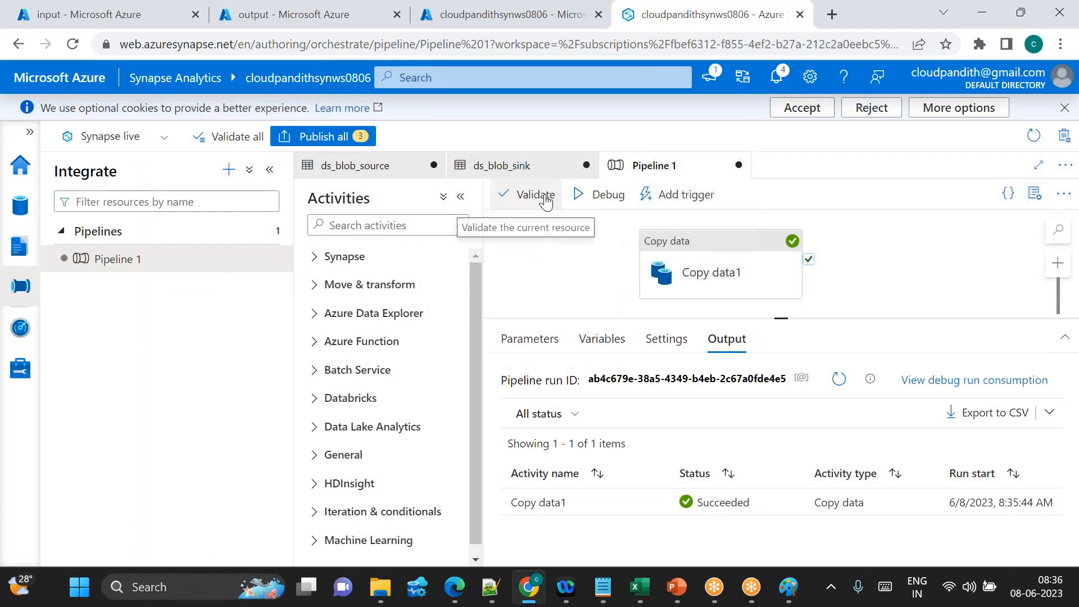
Step: Refresh the sink account's output container and look through the copied files
{"action": "left_click", "coordinate": [252, 22]}
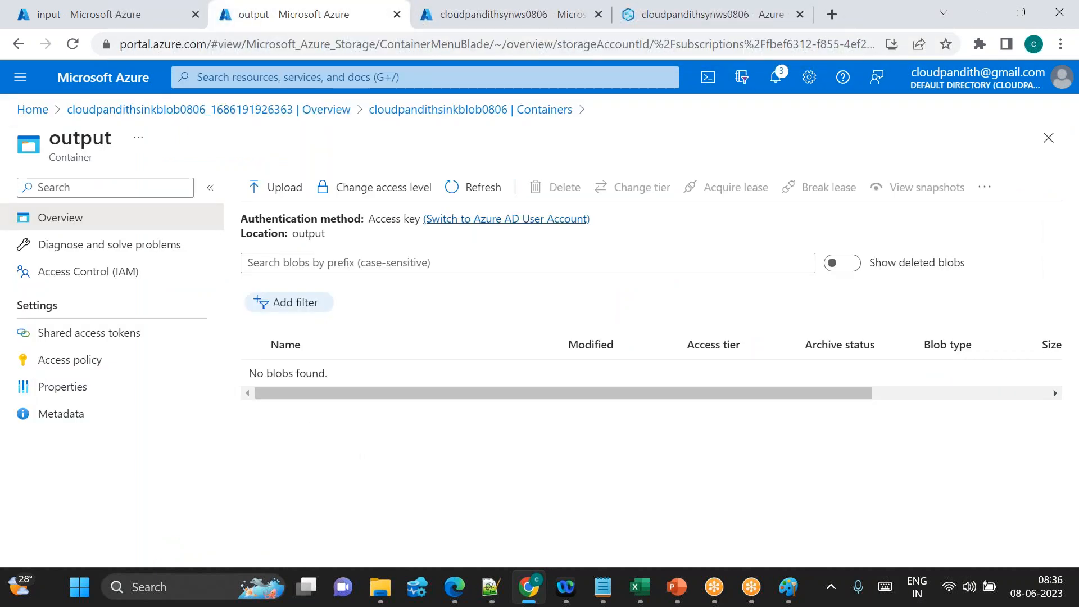
{"action": "left_click", "coordinate": [476, 191]}
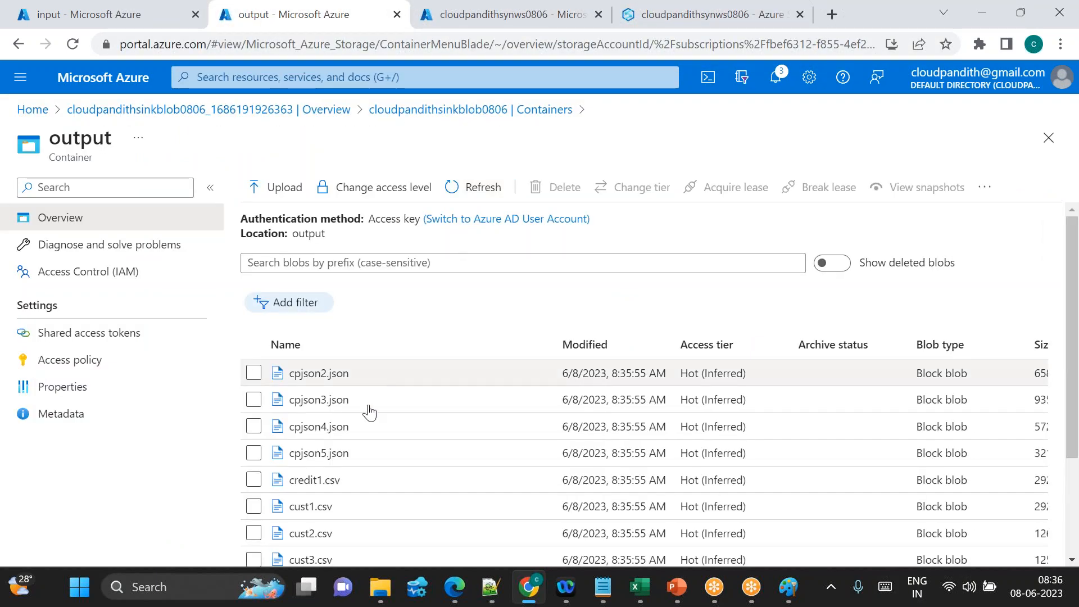
{"action": "scroll", "coordinate": [404, 429], "scroll_direction": "down", "scroll_amount": 2}
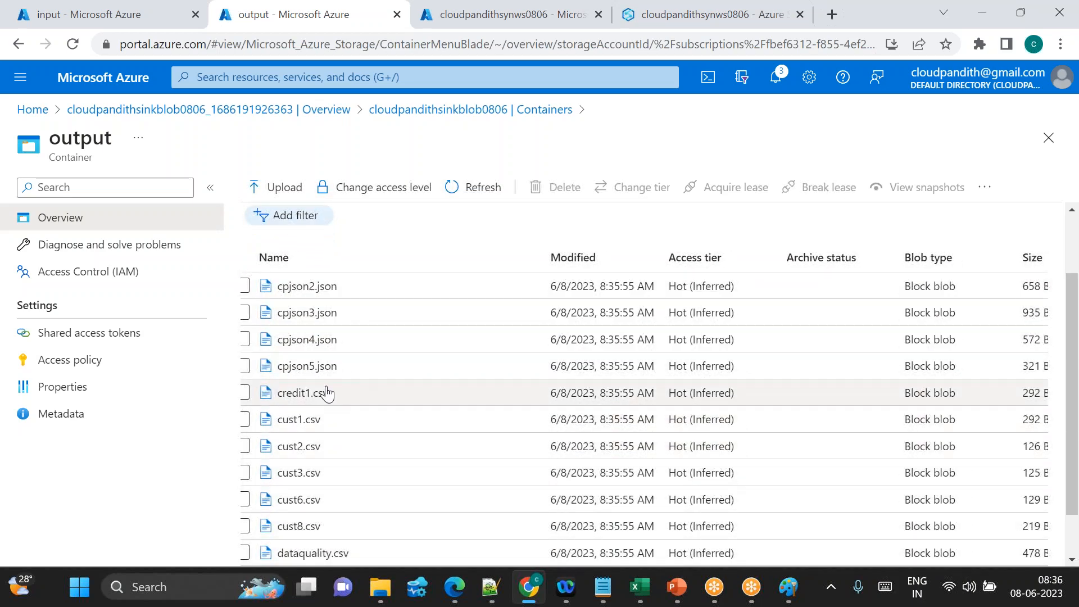
{"action": "scroll", "coordinate": [327, 392], "scroll_direction": "down", "scroll_amount": 2}
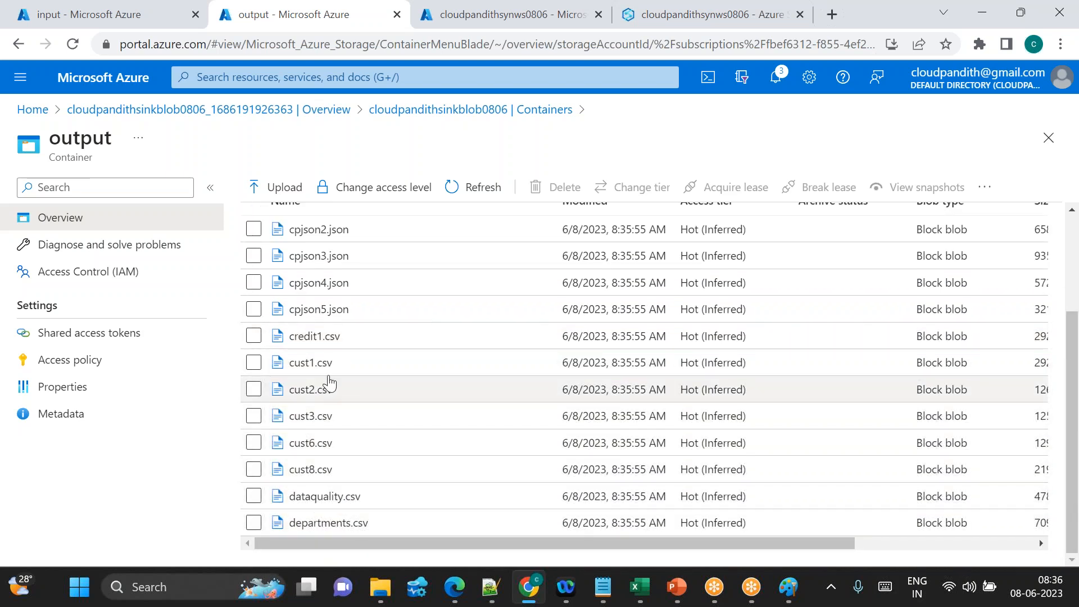
{"action": "scroll", "coordinate": [358, 359], "scroll_direction": "up", "scroll_amount": 2}
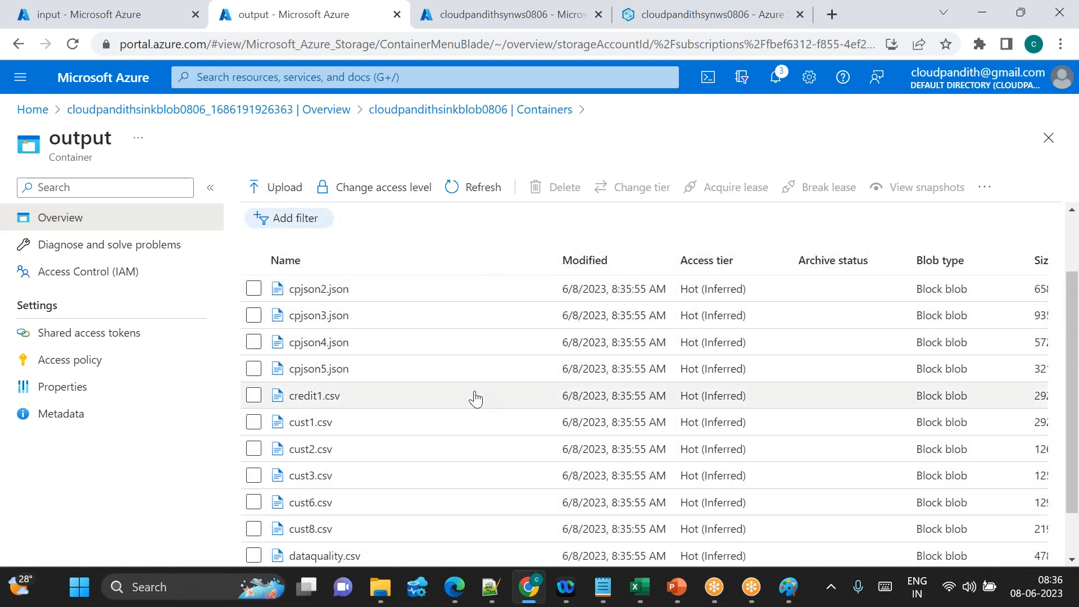
{"action": "scroll", "coordinate": [474, 398], "scroll_direction": "down", "scroll_amount": 1}
{"action": "scroll", "coordinate": [475, 397], "scroll_direction": "up", "scroll_amount": 3}
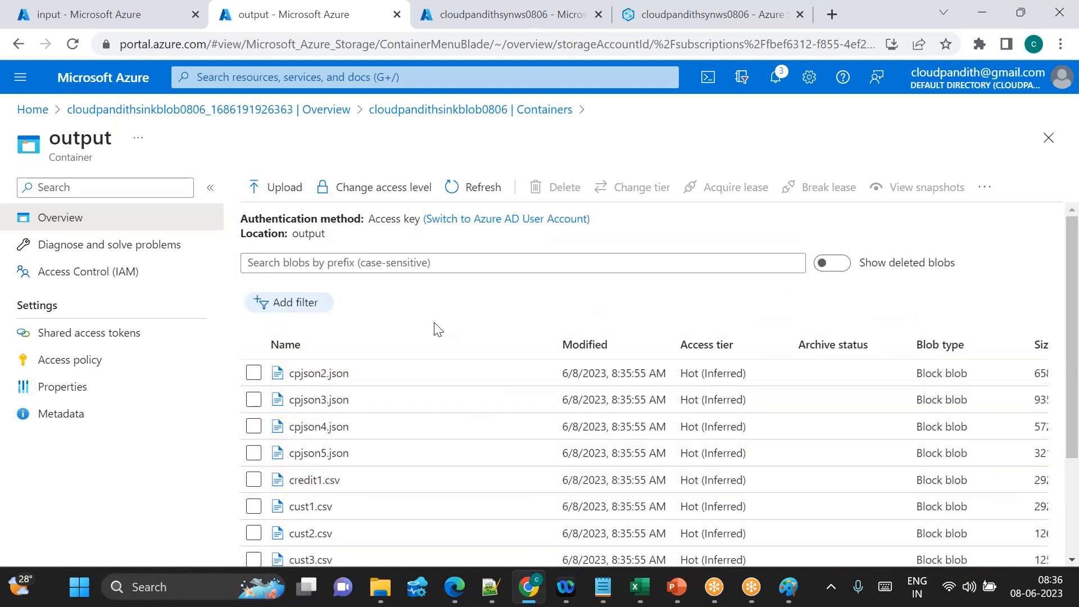
Step: Switch to the Notepad task list and append "-- completed (remove filename from source dataset and add wildcard option at pipeline)" to item 2
{"action": "left_click", "coordinate": [604, 595]}
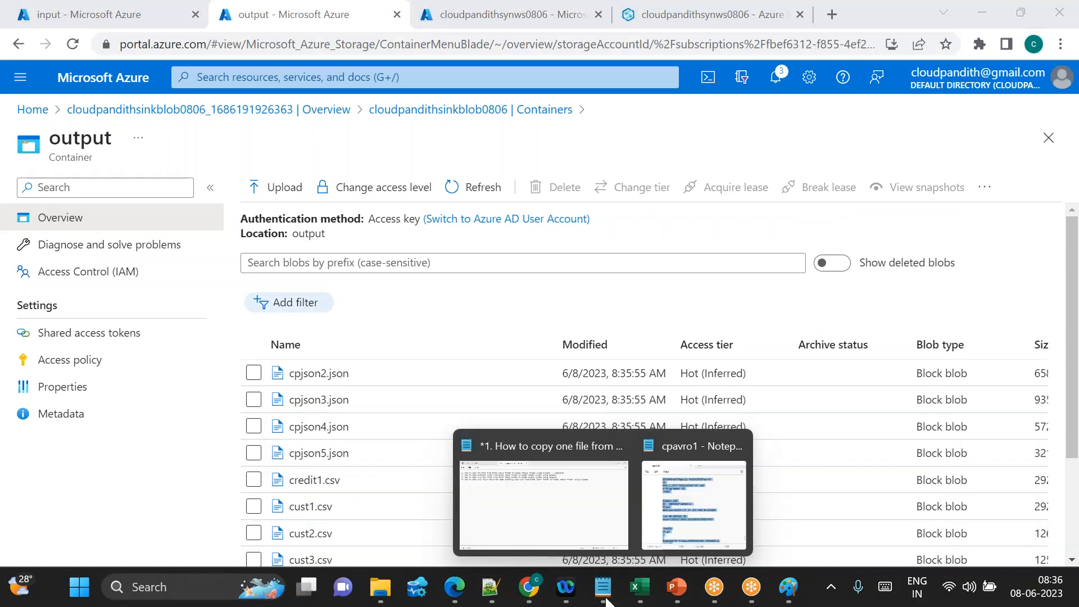
{"action": "left_click", "coordinate": [549, 505]}
{"action": "type", "text": "-- completed (remove filename from dataset"}
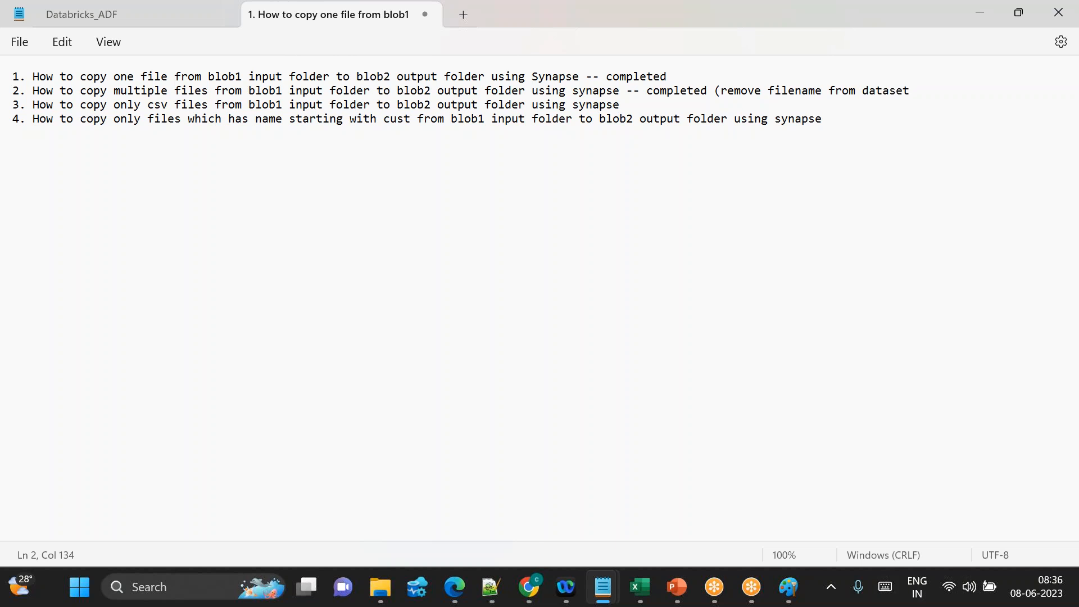
{"action": "type", "text": "source"}
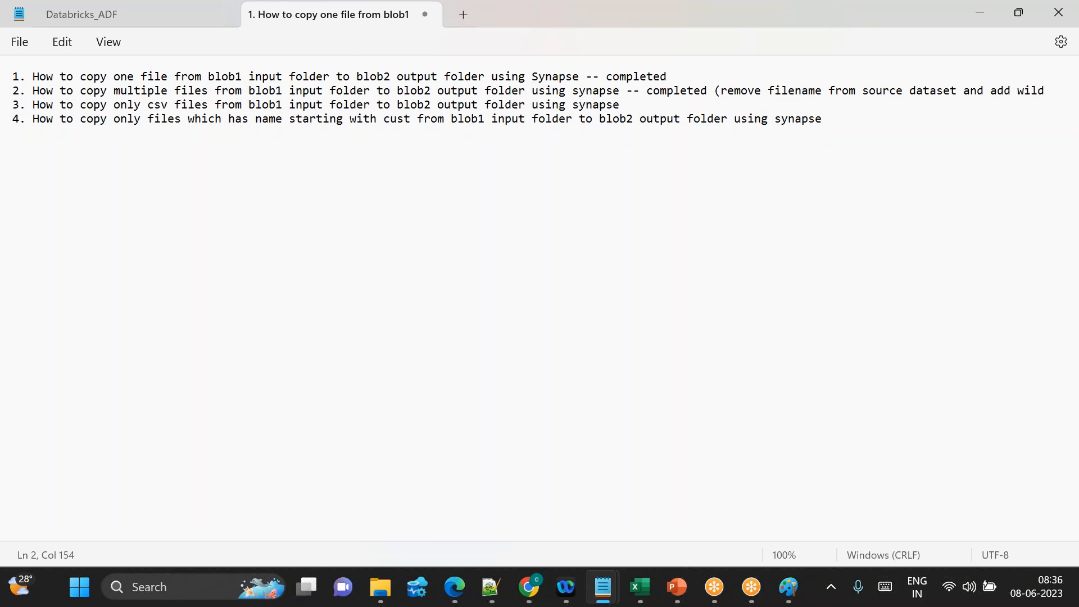
{"action": "type", "text": " dataset and add wildcard option at pipeline"}
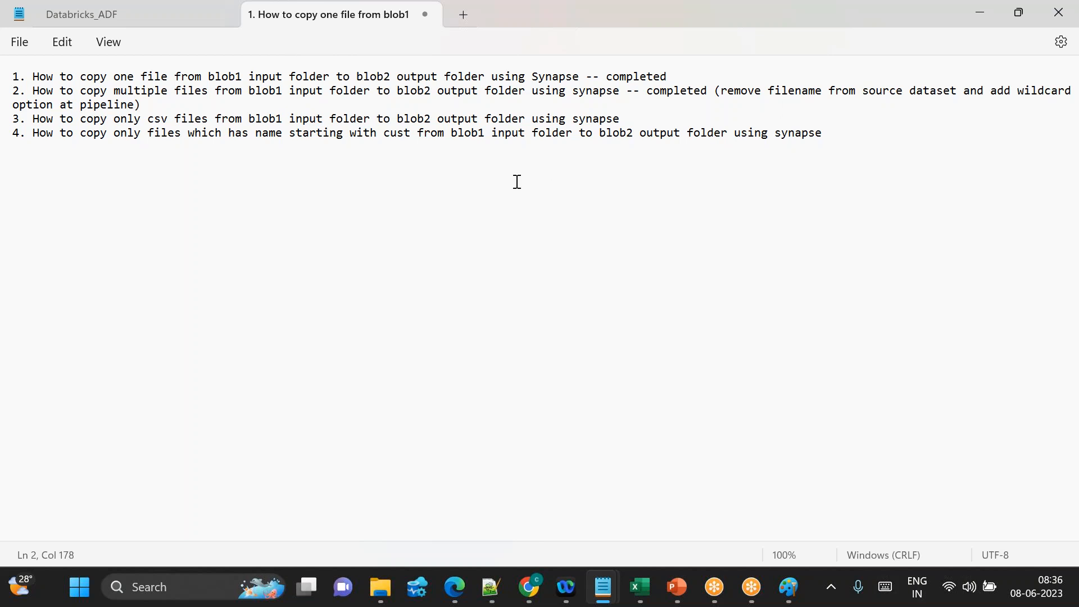
{"action": "left_click_drag", "start_coordinate": [127, 119], "coordinate": [482, 120]}
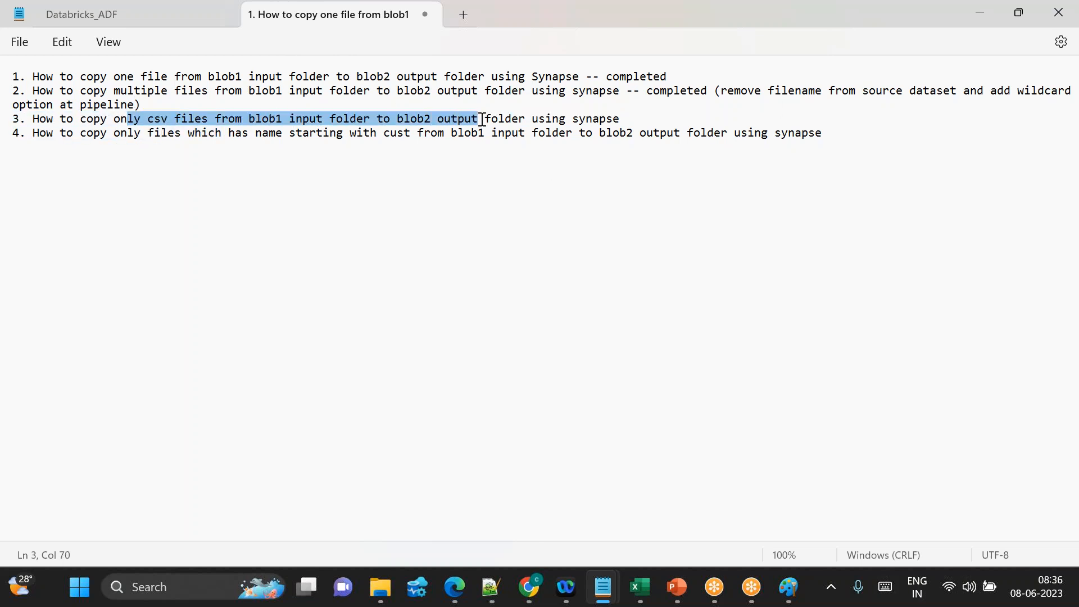
{"action": "left_click", "coordinate": [640, 111]}
{"action": "left_click", "coordinate": [631, 118]}
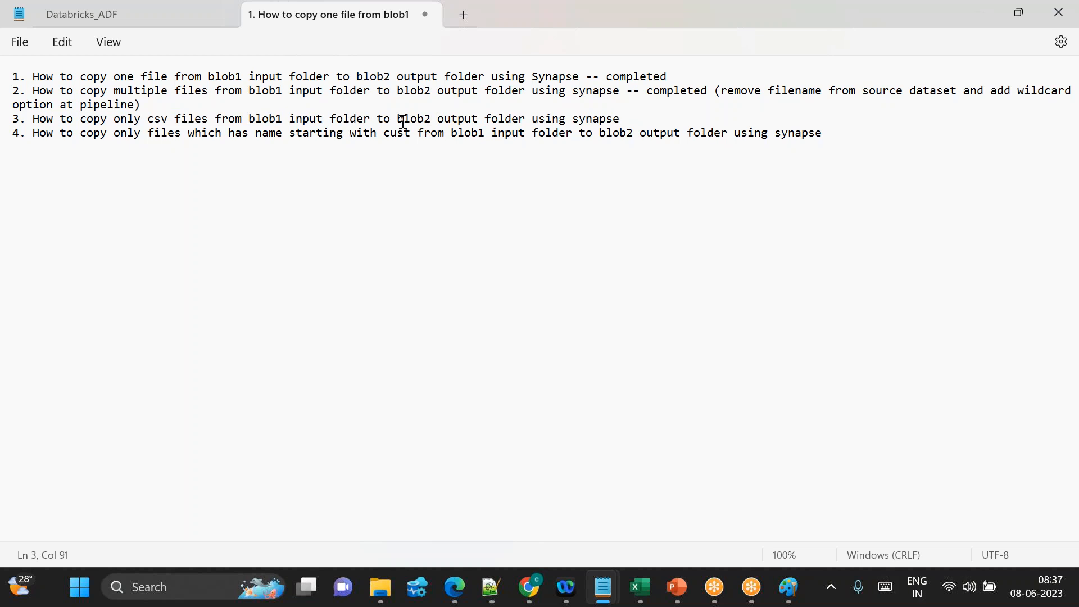
Step: Return to Chrome and delete all blobs from the output container, from cpjson2.json through departments.csv
{"action": "key", "text": "alt+Tab"}
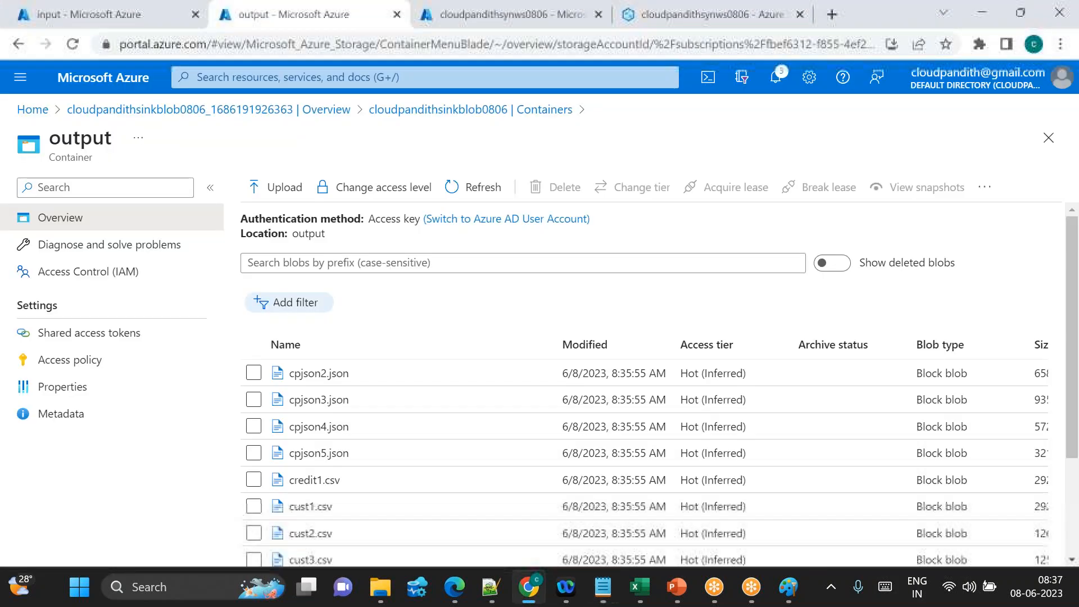
{"action": "left_click", "coordinate": [253, 373]}
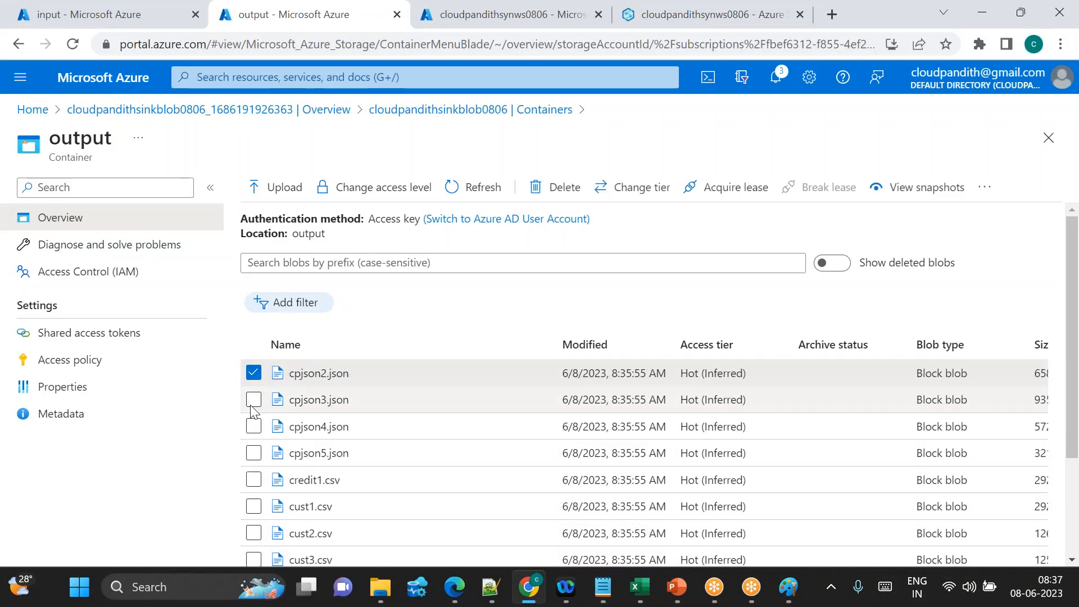
{"action": "left_click", "coordinate": [253, 399]}
{"action": "left_click", "coordinate": [253, 426]}
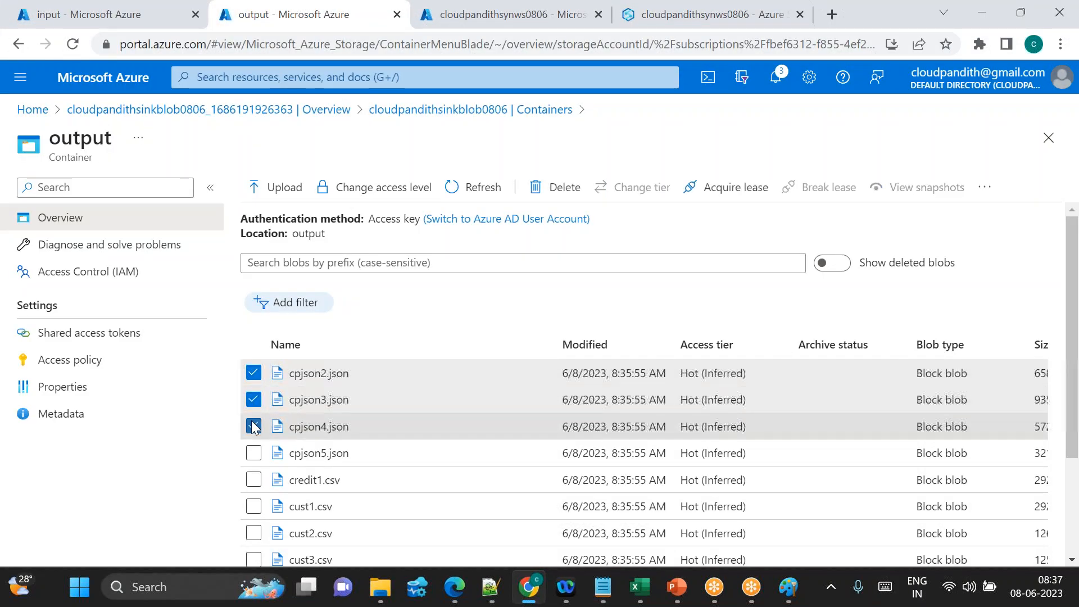
{"action": "left_click", "coordinate": [253, 453]}
{"action": "left_click", "coordinate": [253, 479]}
{"action": "left_click", "coordinate": [253, 507]}
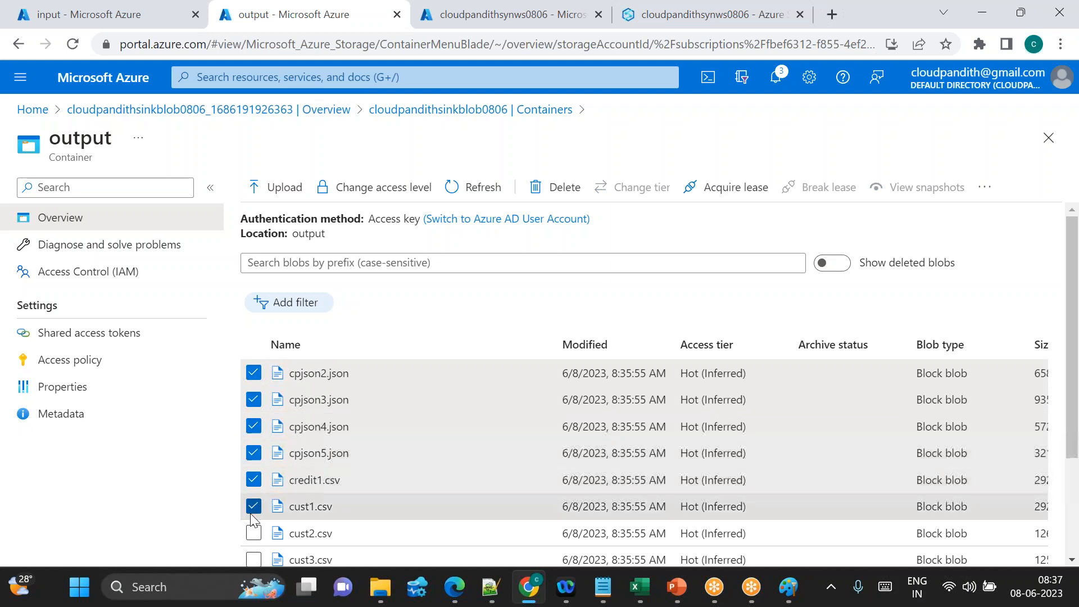
{"action": "left_click", "coordinate": [253, 532]}
{"action": "left_click", "coordinate": [253, 559]}
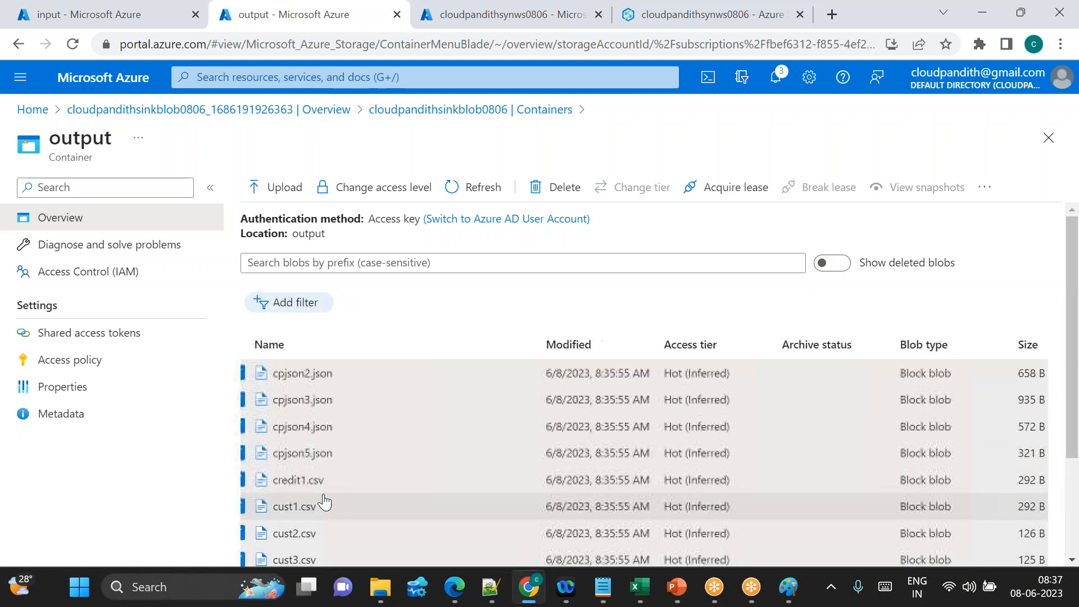
{"action": "scroll", "coordinate": [316, 435], "scroll_direction": "down", "scroll_amount": 3}
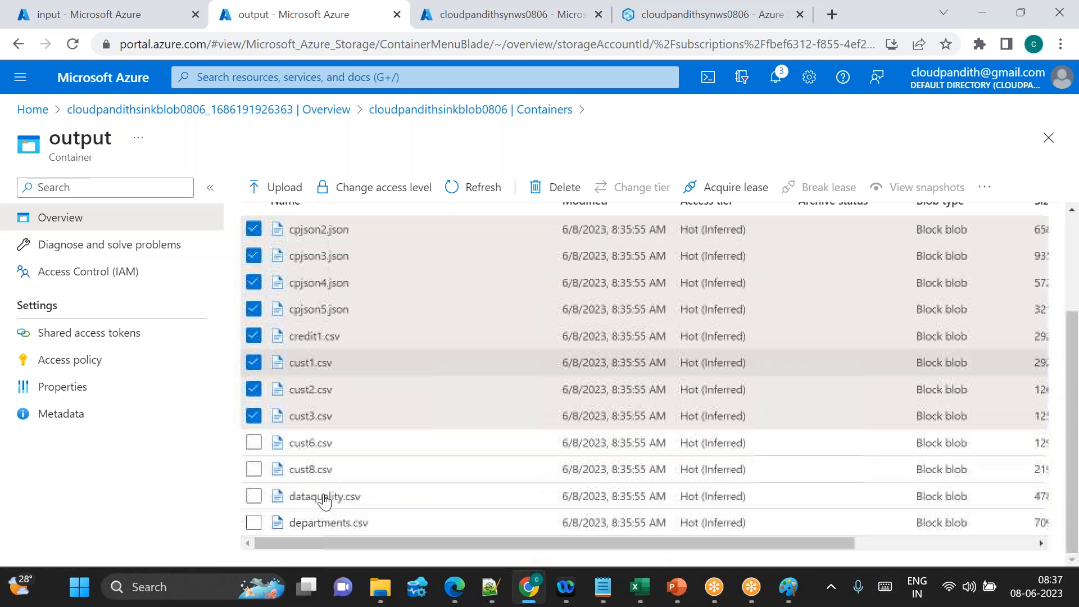
{"action": "left_click", "coordinate": [254, 443]}
{"action": "left_click", "coordinate": [253, 470]}
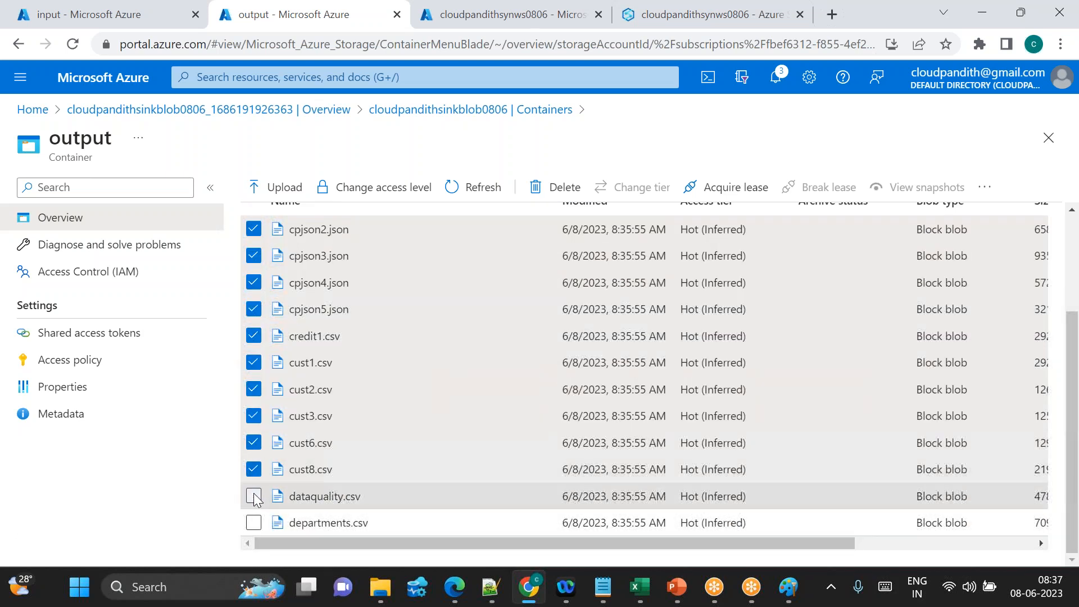
{"action": "left_click", "coordinate": [254, 496]}
{"action": "left_click", "coordinate": [253, 523]}
{"action": "left_click", "coordinate": [556, 188]}
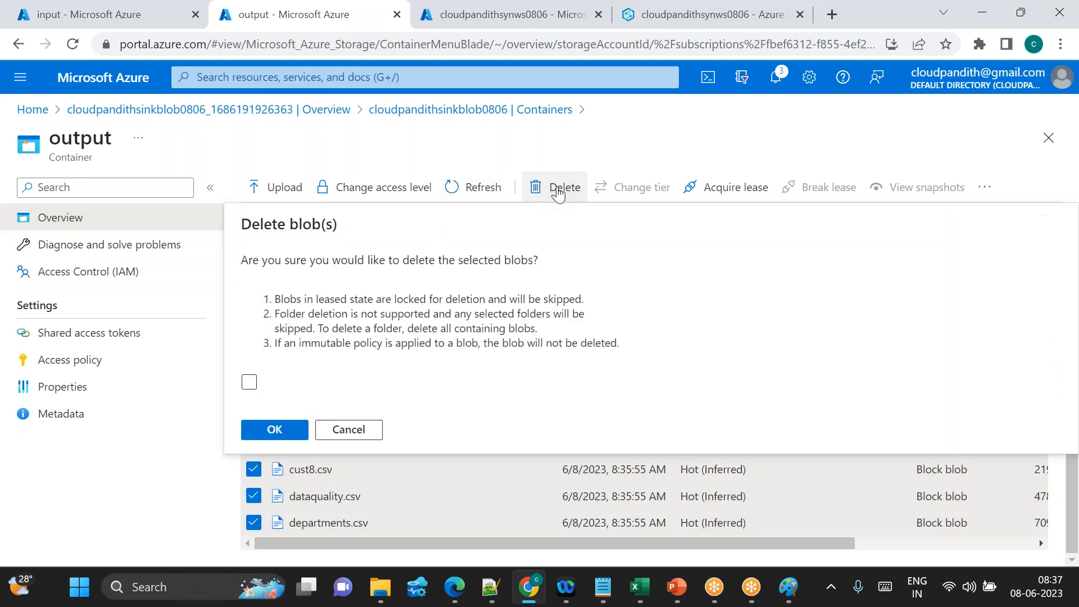
{"action": "left_click", "coordinate": [275, 430]}
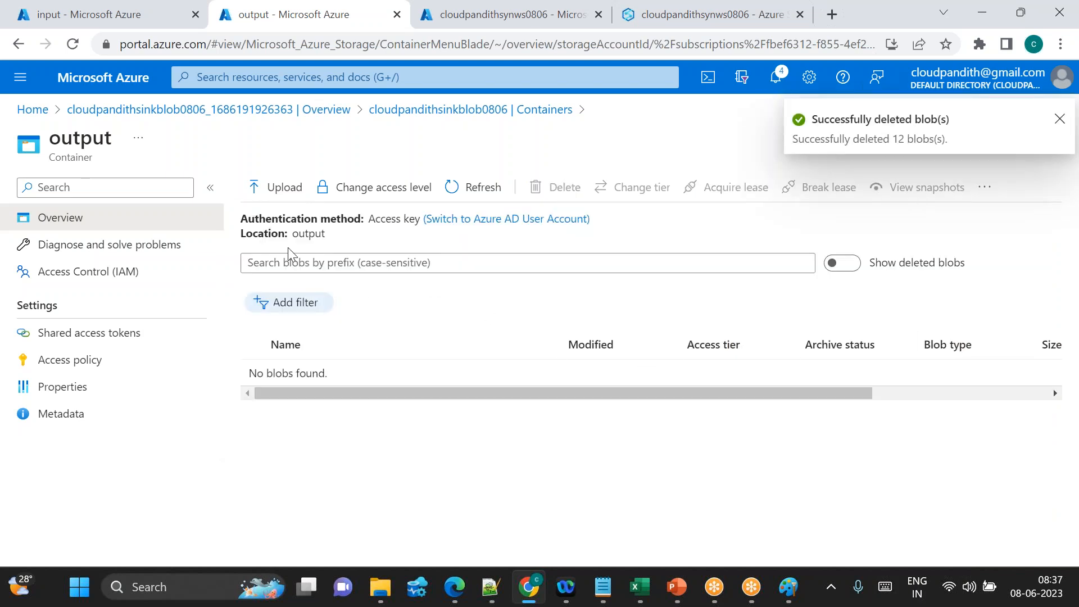
Step: Check the container location and look over the files in the source account's input container
{"action": "double_click", "coordinate": [309, 234]}
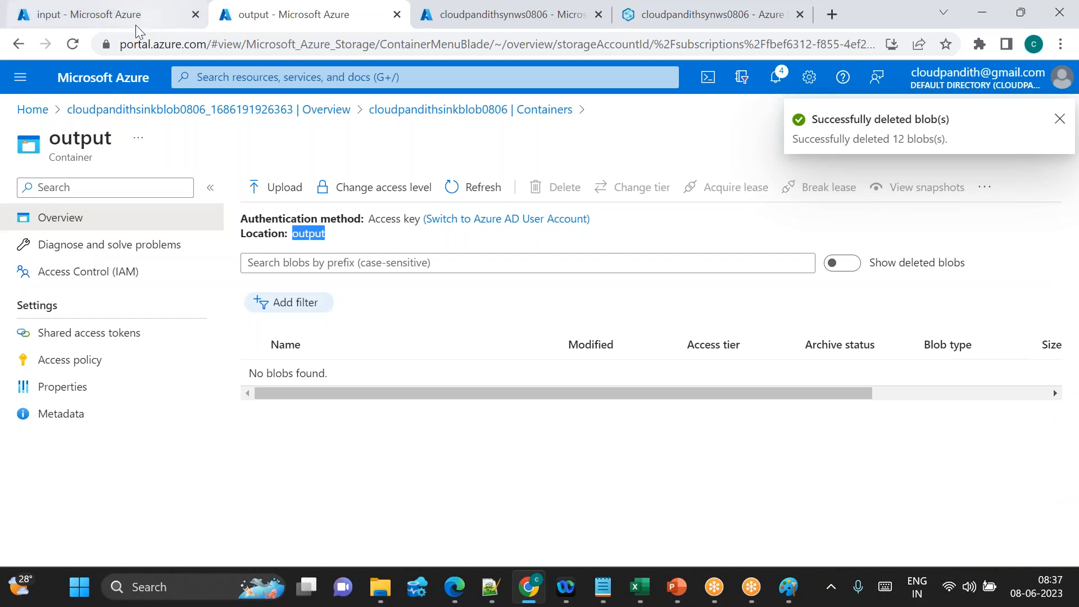
{"action": "left_click", "coordinate": [119, 16]}
{"action": "scroll", "coordinate": [424, 436], "scroll_direction": "down", "scroll_amount": 2}
{"action": "scroll", "coordinate": [424, 435], "scroll_direction": "up", "scroll_amount": 2}
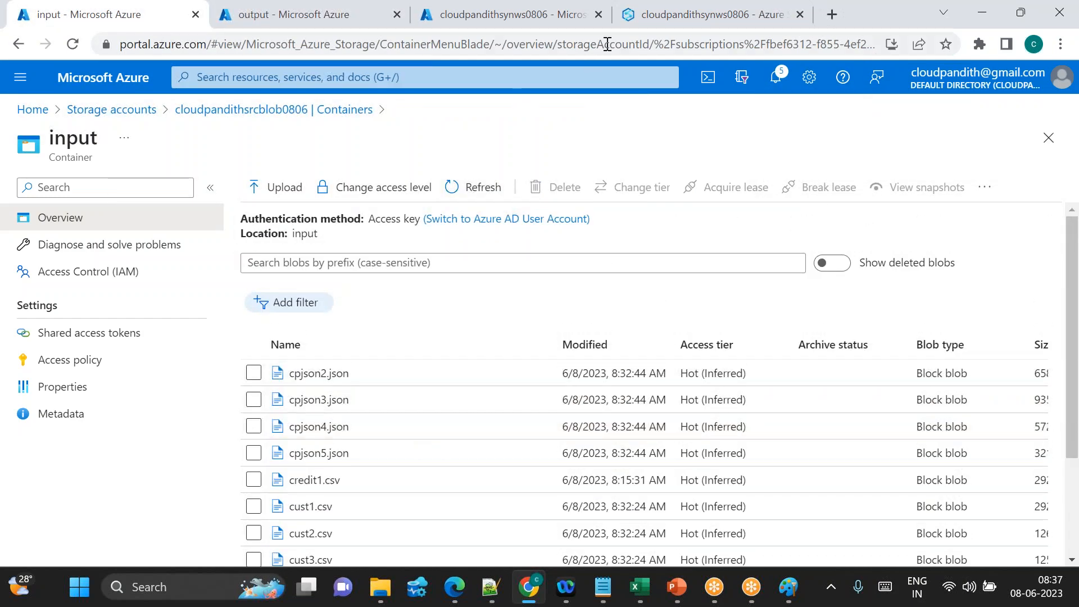
Step: Return to Synapse and change the Copy data1 source's wildcard file name to *.csv
{"action": "left_click", "coordinate": [635, 22]}
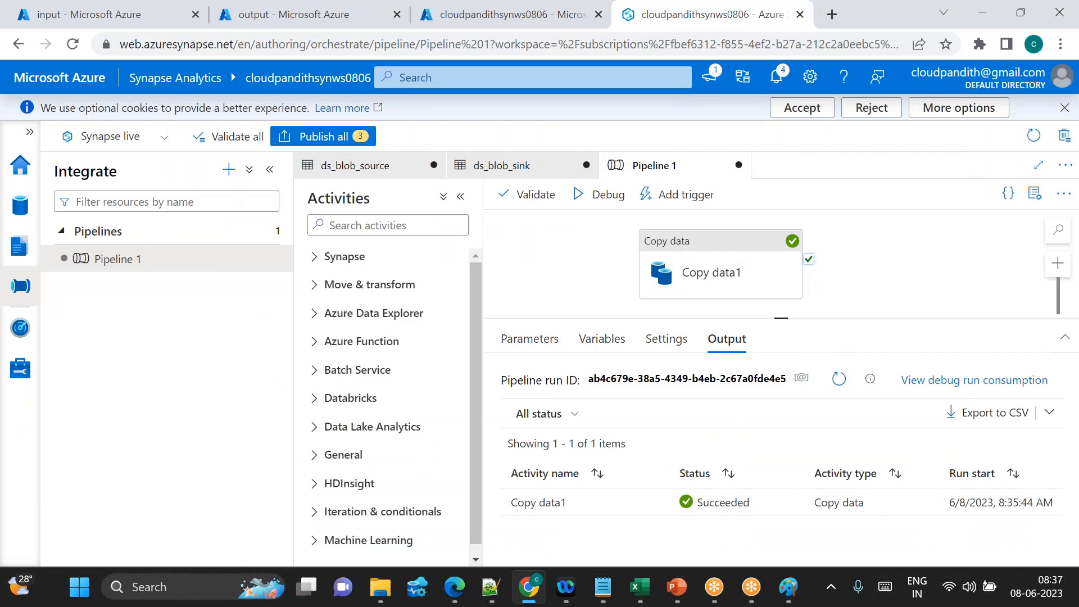
{"action": "left_click", "coordinate": [719, 270]}
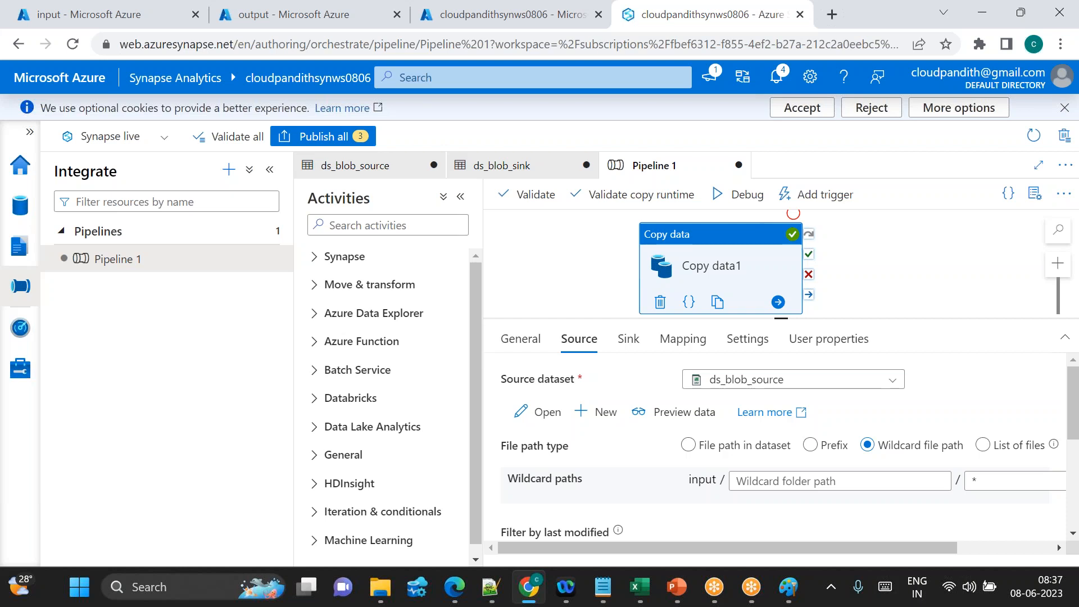
{"action": "left_click", "coordinate": [994, 480]}
{"action": "type", "text": ".csv"}
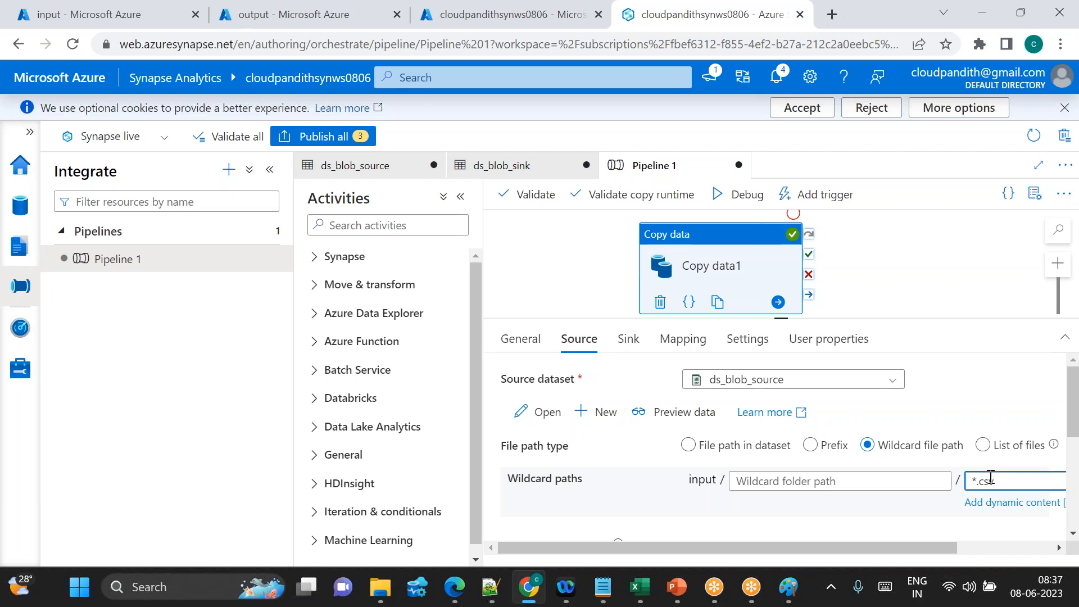
Step: Debug Pipeline 1 with the *.csv wildcard and refresh the run status until Copy data1 finishes
{"action": "left_click", "coordinate": [745, 198]}
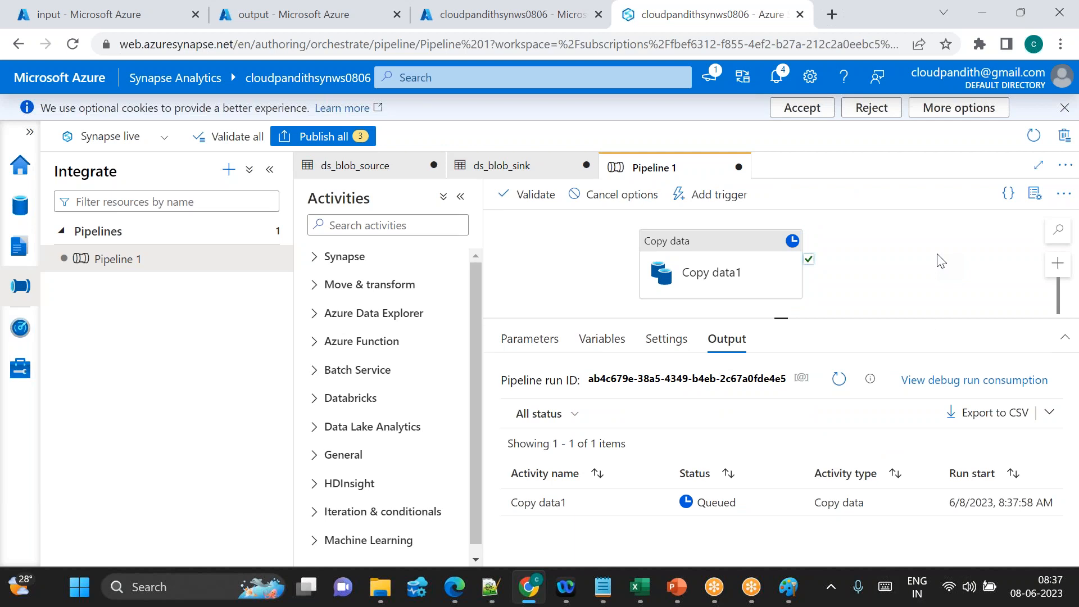
{"action": "left_click", "coordinate": [836, 385]}
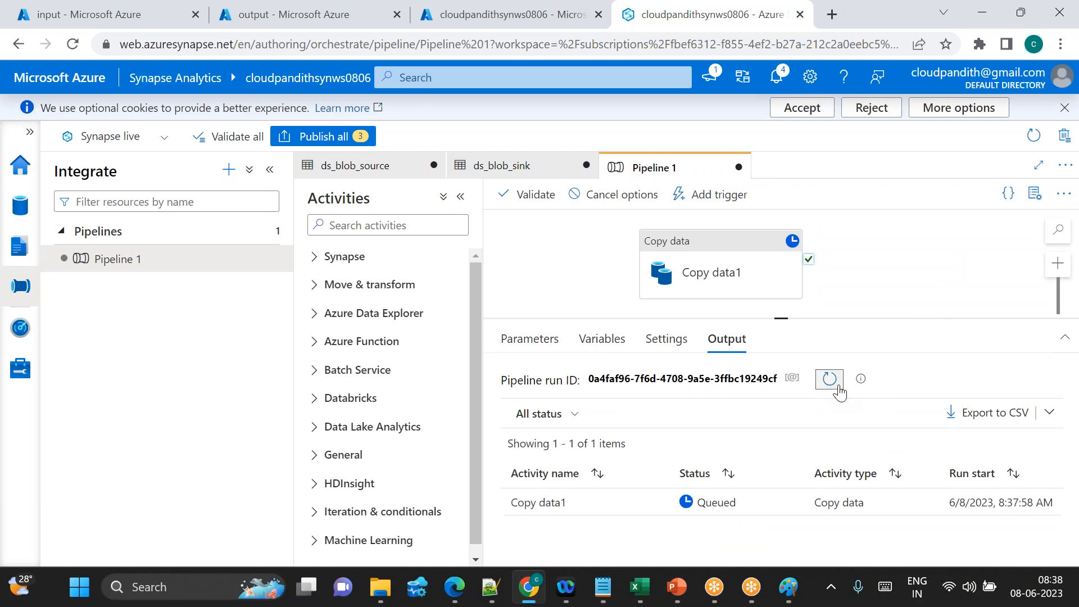
{"action": "left_click", "coordinate": [837, 385]}
{"action": "left_click", "coordinate": [838, 387]}
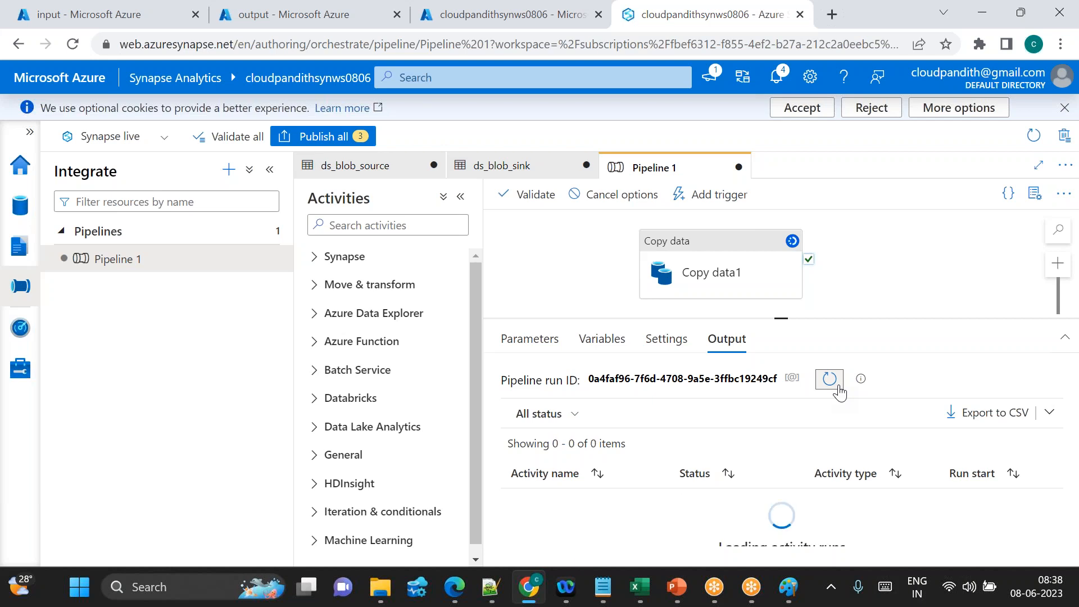
{"action": "left_click", "coordinate": [838, 386]}
{"action": "left_click", "coordinate": [837, 386]}
{"action": "left_click", "coordinate": [837, 386]}
{"action": "left_click", "coordinate": [837, 385]}
{"action": "left_click", "coordinate": [837, 387]}
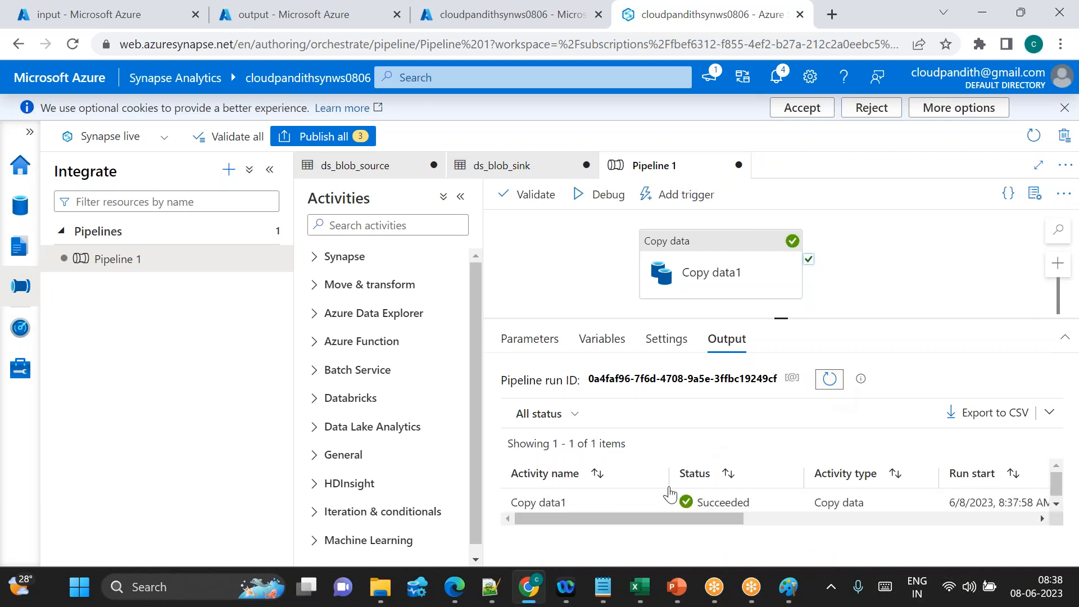
Step: Check the files read and files written in the Copy data1 run details
{"action": "left_click", "coordinate": [654, 503]}
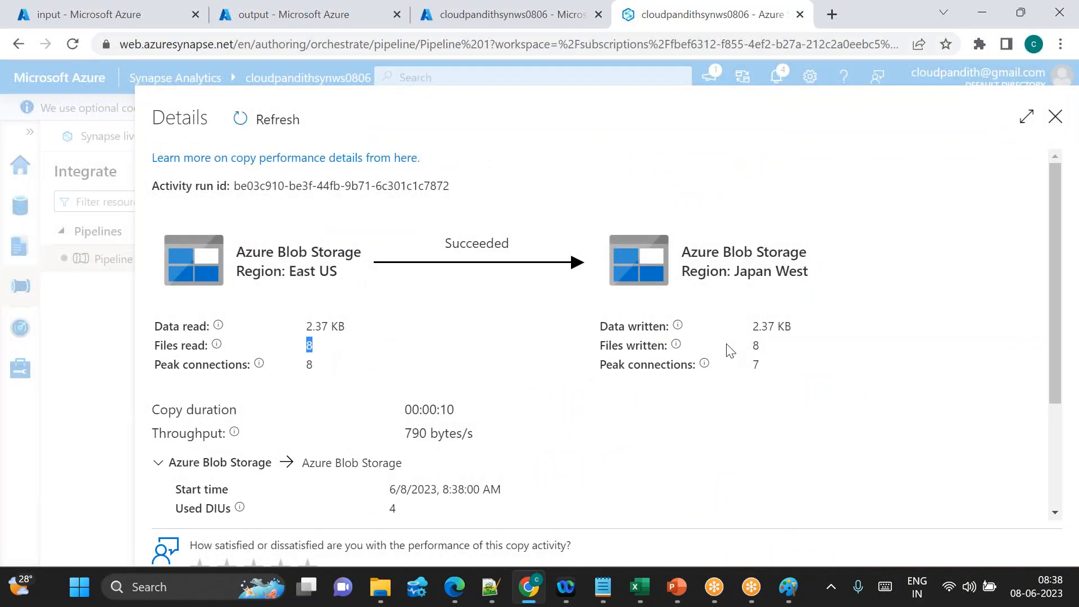
{"action": "double_click", "coordinate": [755, 345]}
{"action": "left_click", "coordinate": [1054, 118]}
Step: Refresh the sink account's output container, look over the copied files, and select departments.csv and dataquality.csv
{"action": "left_click", "coordinate": [253, 13]}
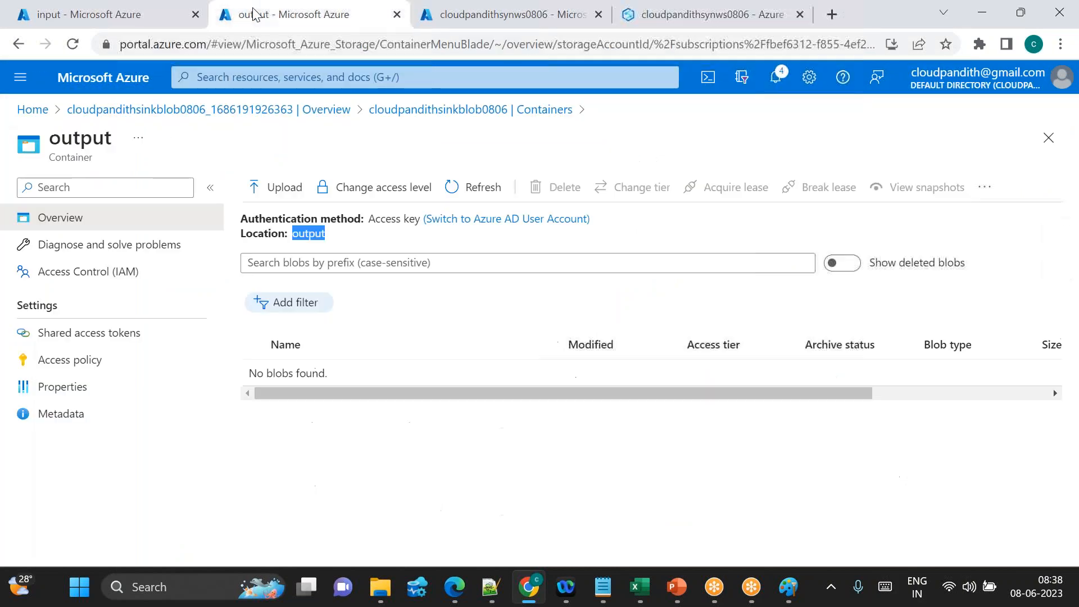
{"action": "left_click", "coordinate": [475, 187]}
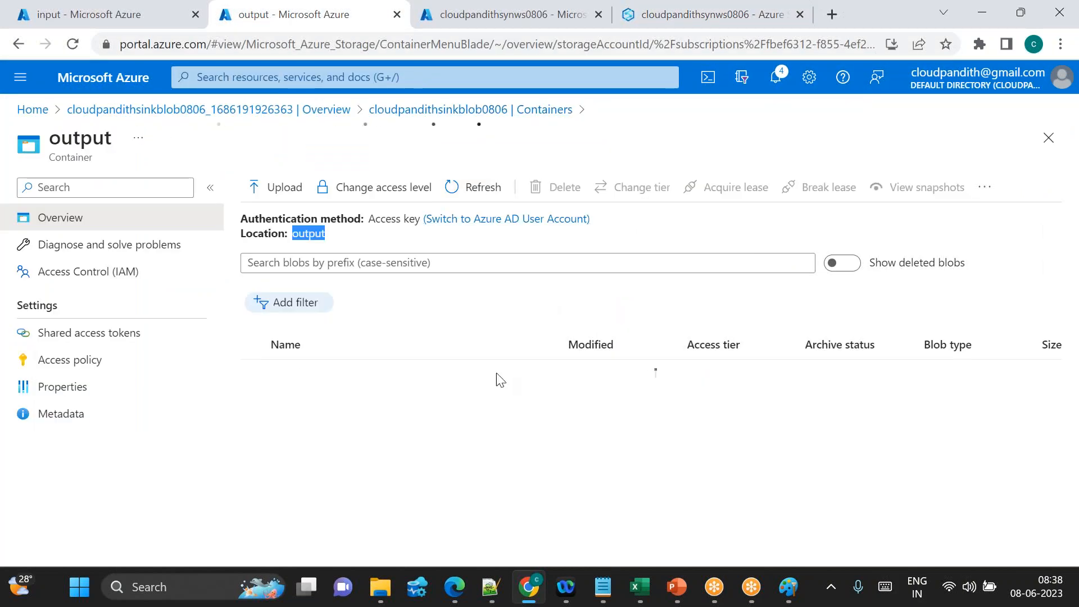
{"action": "scroll", "coordinate": [385, 470], "scroll_direction": "down", "scroll_amount": 1}
{"action": "scroll", "coordinate": [387, 469], "scroll_direction": "up", "scroll_amount": 1}
{"action": "scroll", "coordinate": [386, 468], "scroll_direction": "down", "scroll_amount": 1}
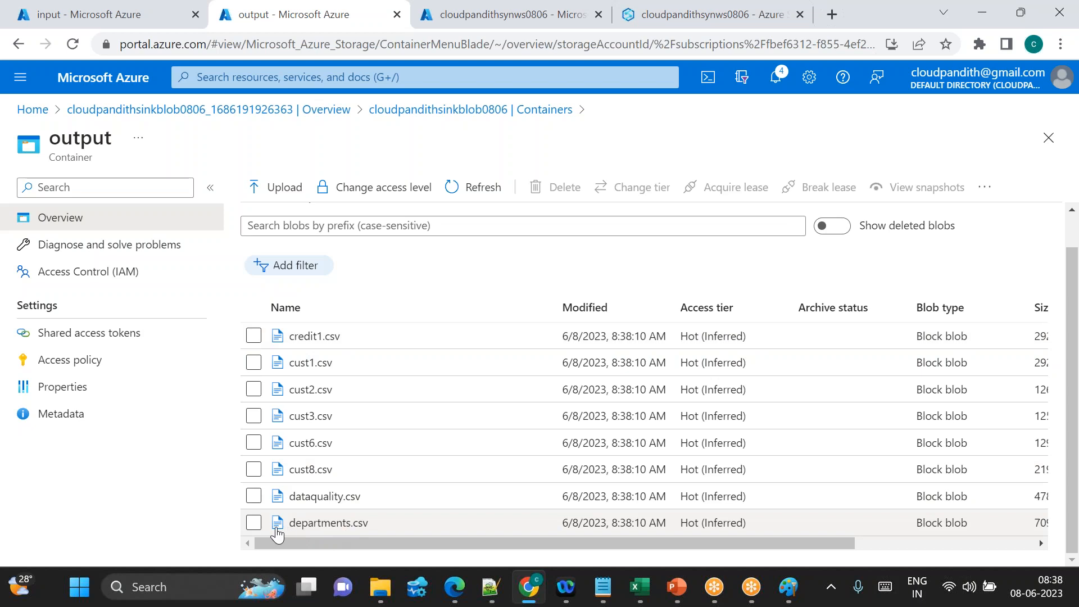
{"action": "left_click", "coordinate": [254, 523]}
{"action": "left_click", "coordinate": [253, 495]}
Step: Switch to the Notepad task list and append "- completed" plus a copy of item 2's parenthesised note to item 3
{"action": "mouse_move", "coordinate": [603, 590]}
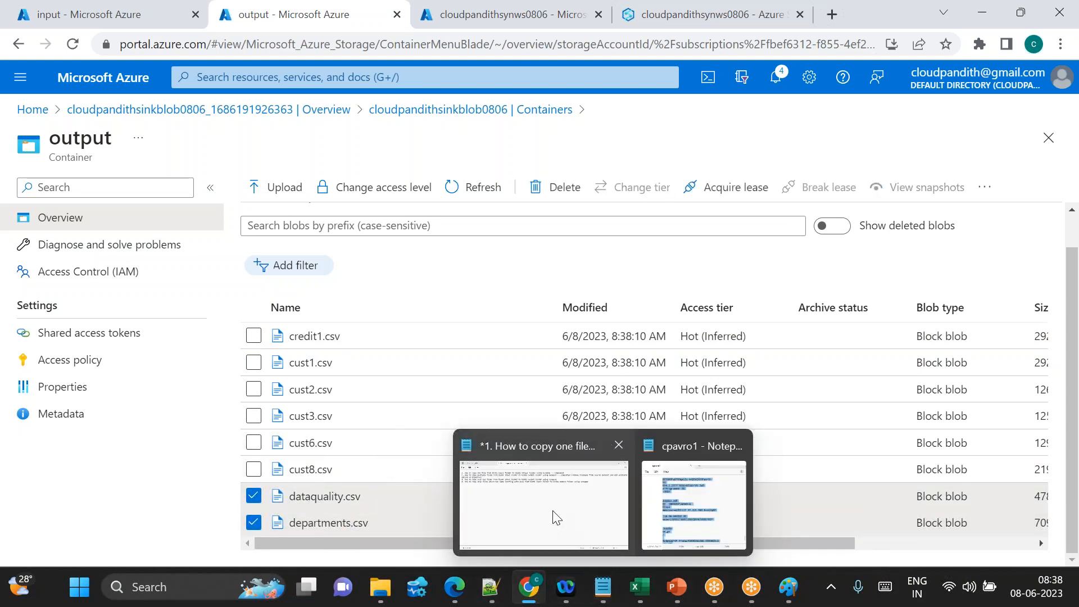
{"action": "left_click", "coordinate": [535, 506]}
{"action": "type", "text": "- completed"}
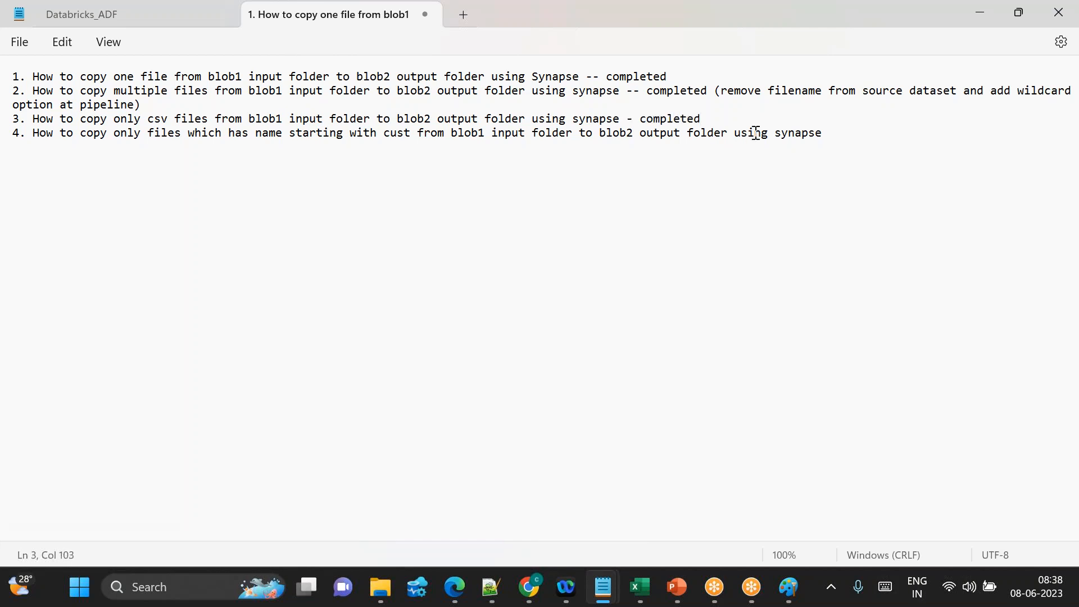
{"action": "left_click_drag", "start_coordinate": [707, 91], "coordinate": [743, 105]}
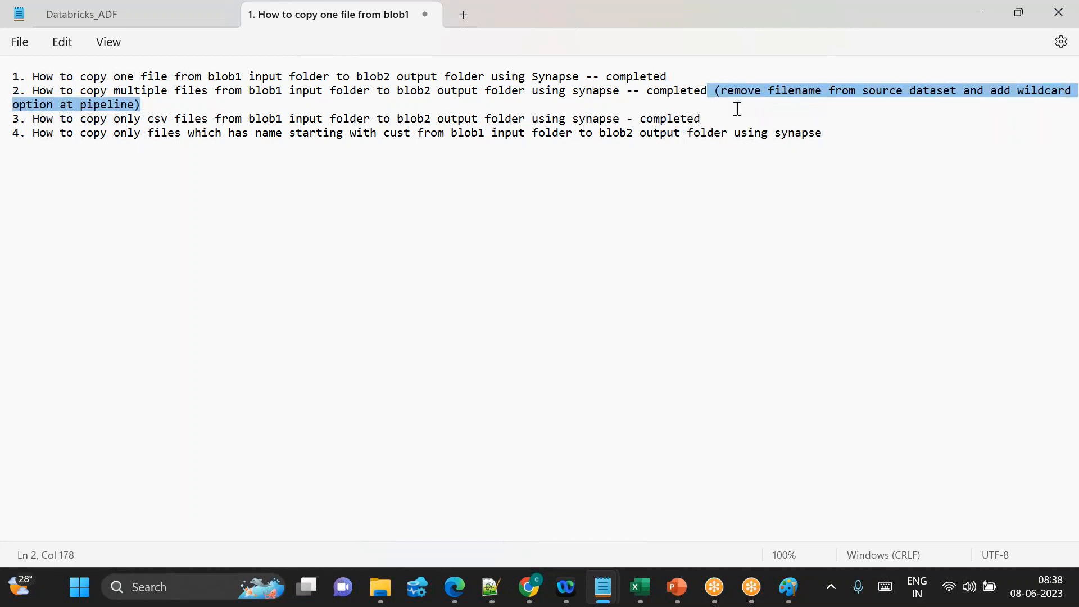
{"action": "left_click", "coordinate": [725, 122]}
{"action": "key", "text": "ctrl+v"}
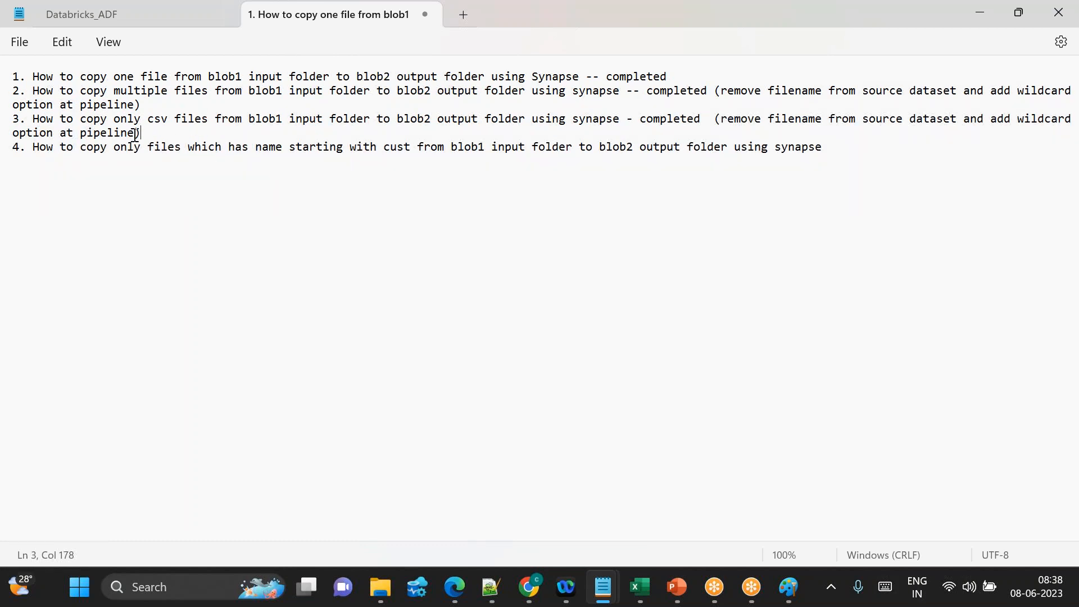
Step: Replace "pipeline" in item 3's note with "copy activity leve *.csv"
{"action": "key", "text": "BackSpace"}
{"action": "key", "text": "BackSpace"}
{"action": "key", "text": "BackSpace"}
{"action": "key", "text": "BackSpace"}
{"action": "key", "text": "BackSpace"}
{"action": "key", "text": "BackSpace"}
{"action": "key", "text": "BackSpace"}
{"action": "key", "text": "BackSpace"}
{"action": "type", "text": "copy activity leve "}
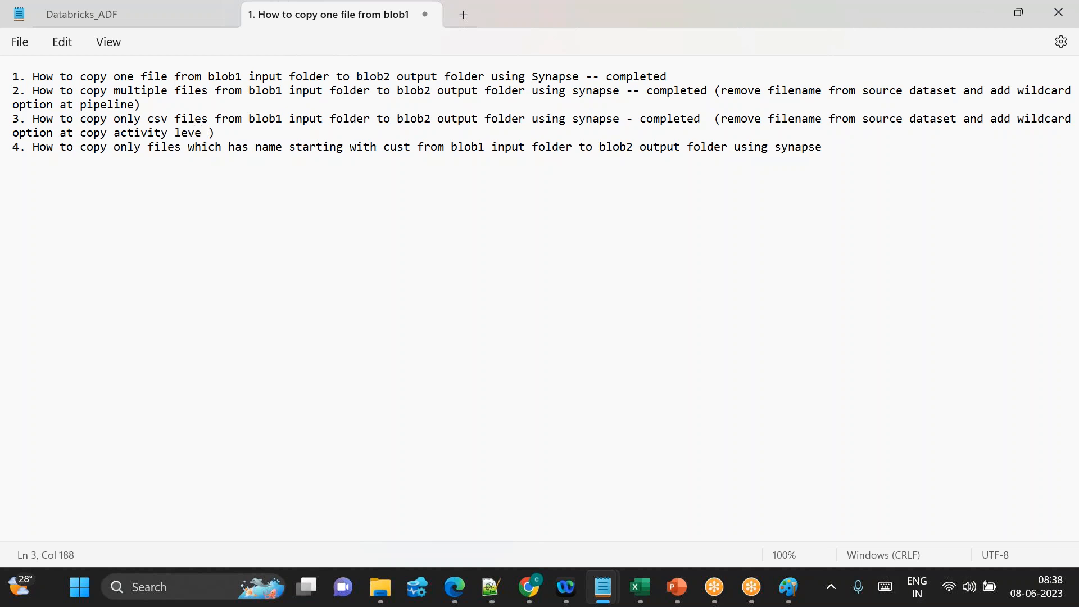
{"action": "type", "text": " *.csv"}
Step: Copy item 3's "at copy activity leve *.csv" over "at pipeline" in item 2's note and shorten its pattern to *
{"action": "left_click_drag", "start_coordinate": [60, 129], "coordinate": [250, 134]}
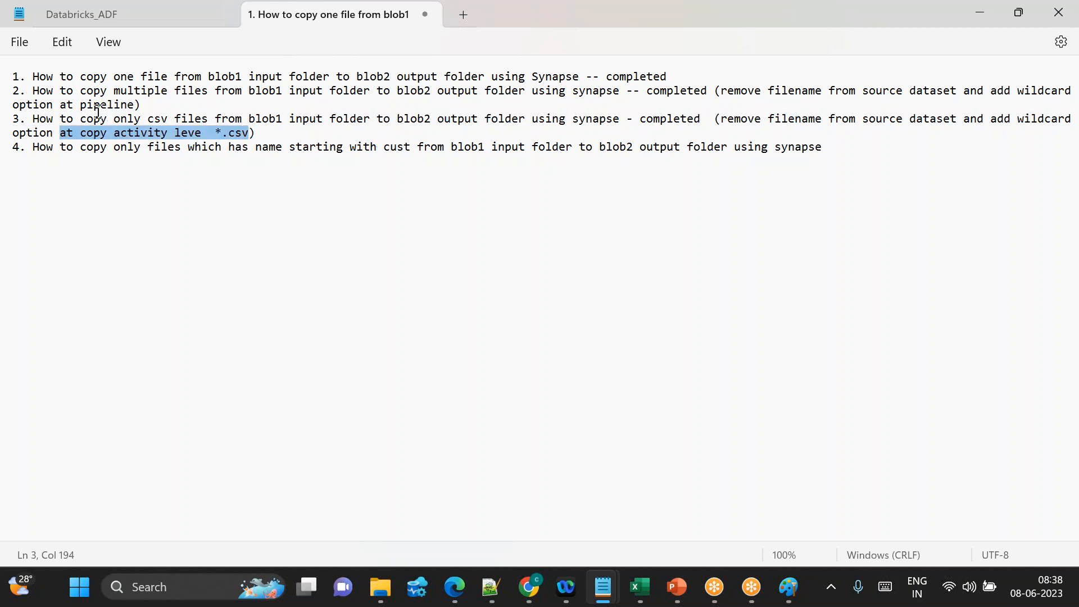
{"action": "left_click_drag", "start_coordinate": [61, 105], "coordinate": [135, 105]}
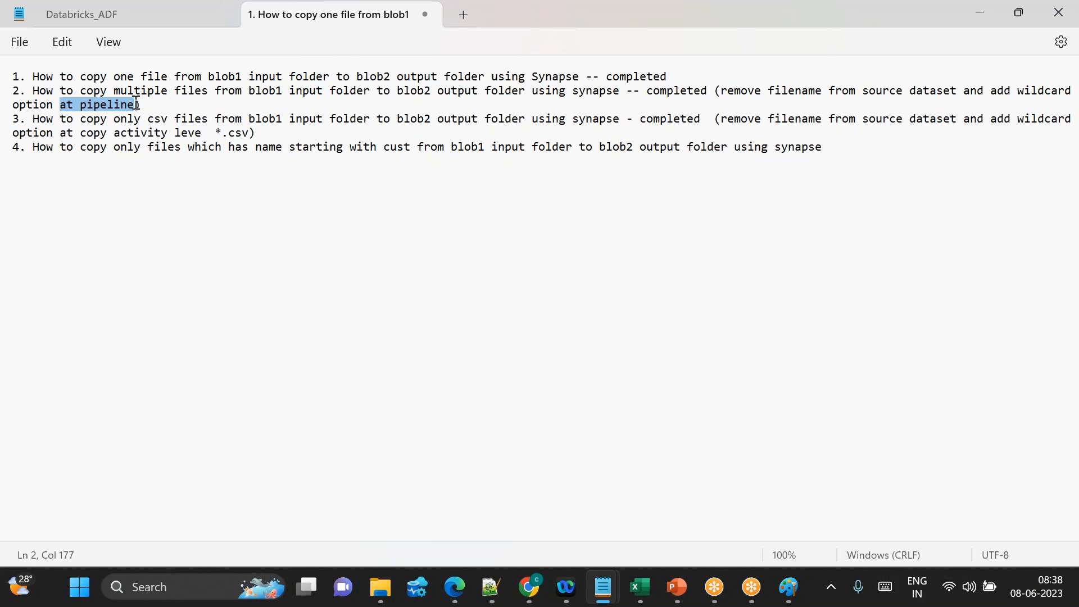
{"action": "key", "text": "ctrl+v"}
{"action": "key", "text": "BackSpace"}
{"action": "key", "text": "BackSpace"}
{"action": "key", "text": "BackSpace"}
{"action": "key", "text": "BackSpace"}
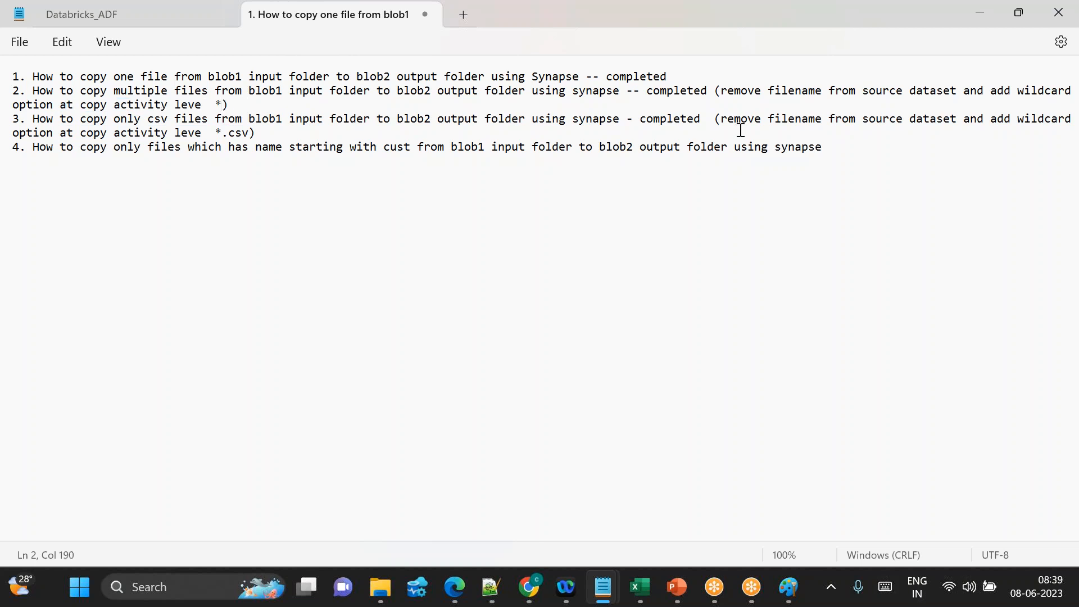
{"action": "key", "text": "Return"}
Step: Return to Chrome and delete all blobs from the output container, from credit1.csv through departments.csv
{"action": "key", "text": "alt+Tab"}
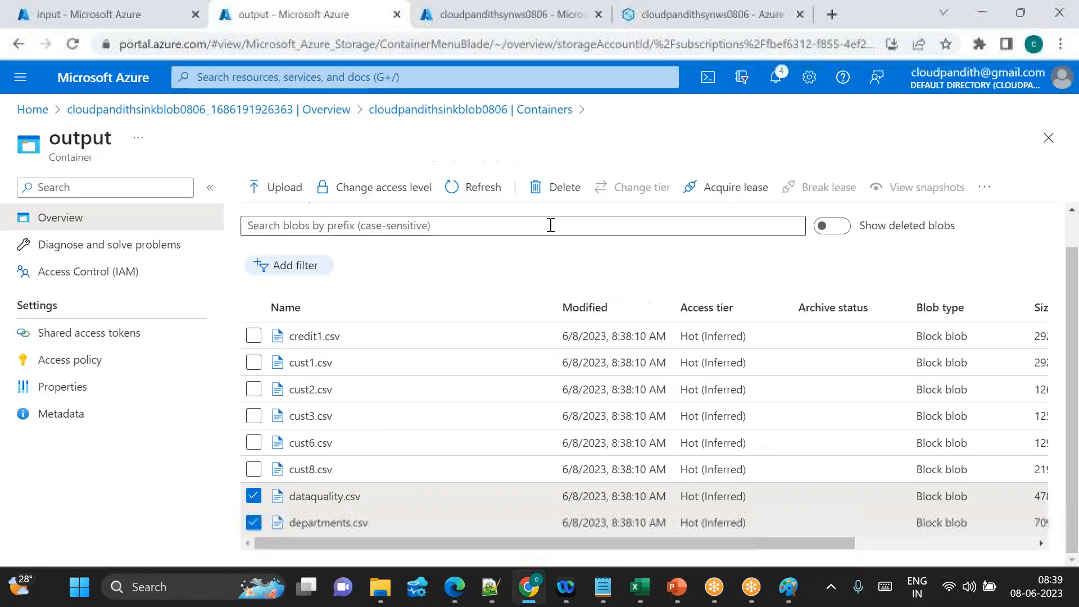
{"action": "left_click", "coordinate": [254, 337]}
{"action": "left_click", "coordinate": [253, 362]}
{"action": "left_click", "coordinate": [254, 389]}
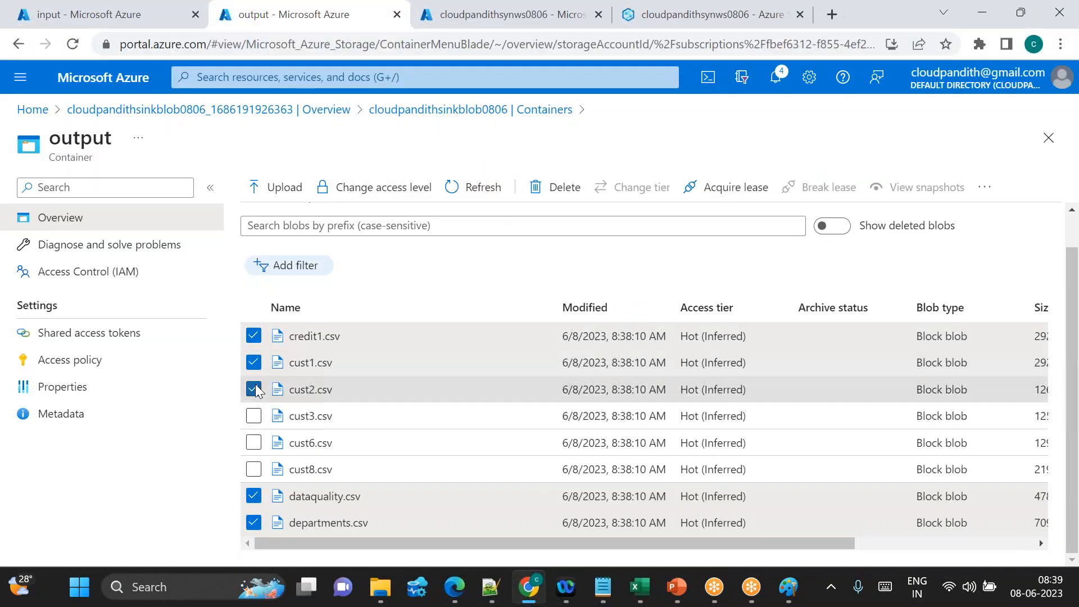
{"action": "left_click", "coordinate": [253, 415]}
{"action": "left_click", "coordinate": [254, 443]}
{"action": "left_click", "coordinate": [253, 469]}
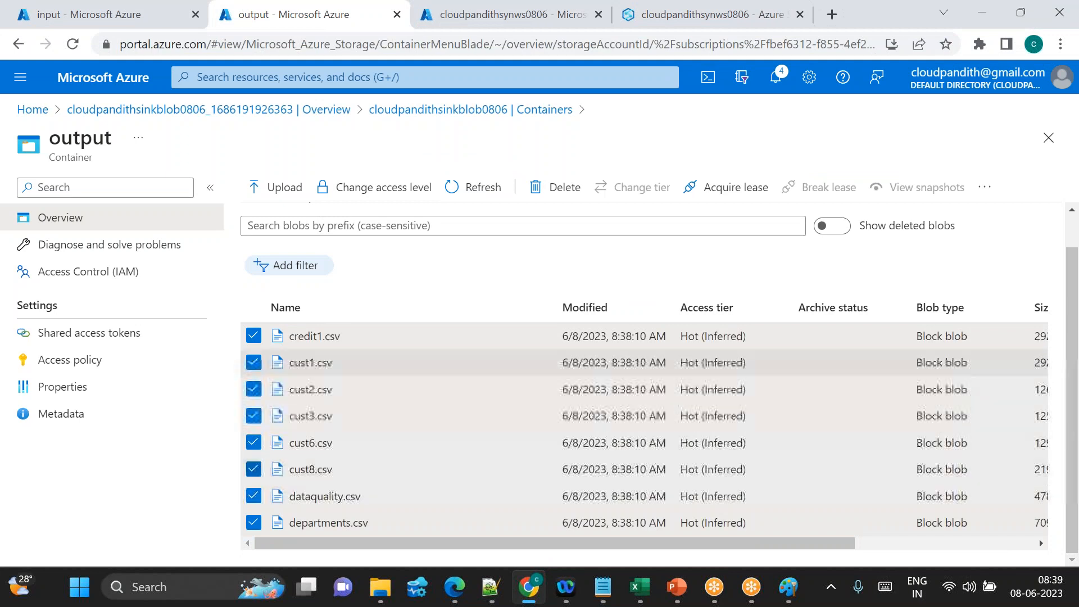
{"action": "left_click", "coordinate": [535, 186]}
{"action": "left_click", "coordinate": [267, 431]}
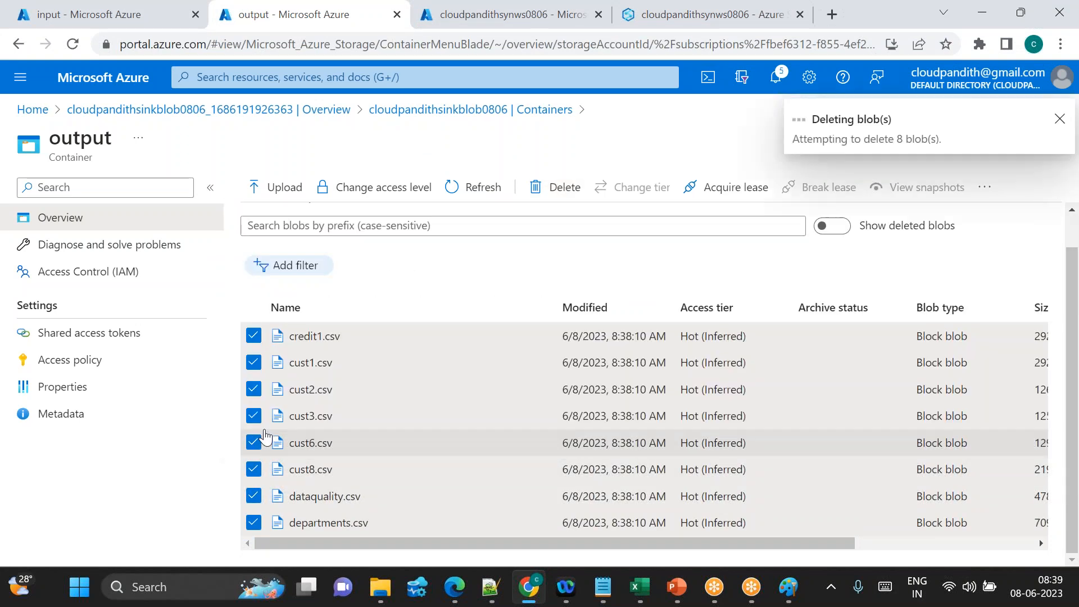
Step: Look over the source account's input container for files whose names start with cust
{"action": "left_click", "coordinate": [112, 10]}
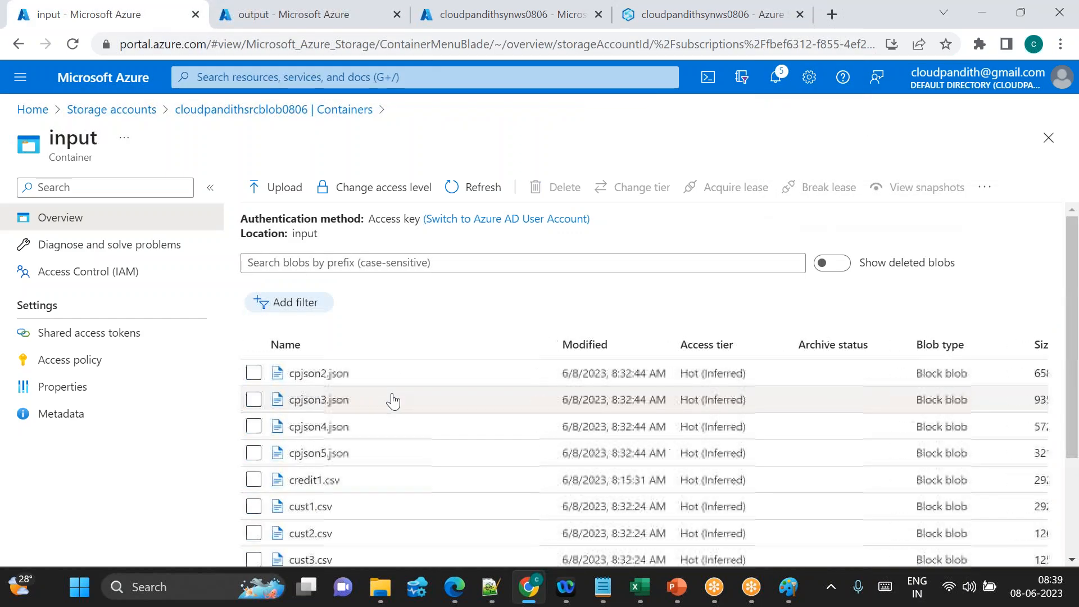
{"action": "scroll", "coordinate": [391, 401], "scroll_direction": "down", "scroll_amount": 3}
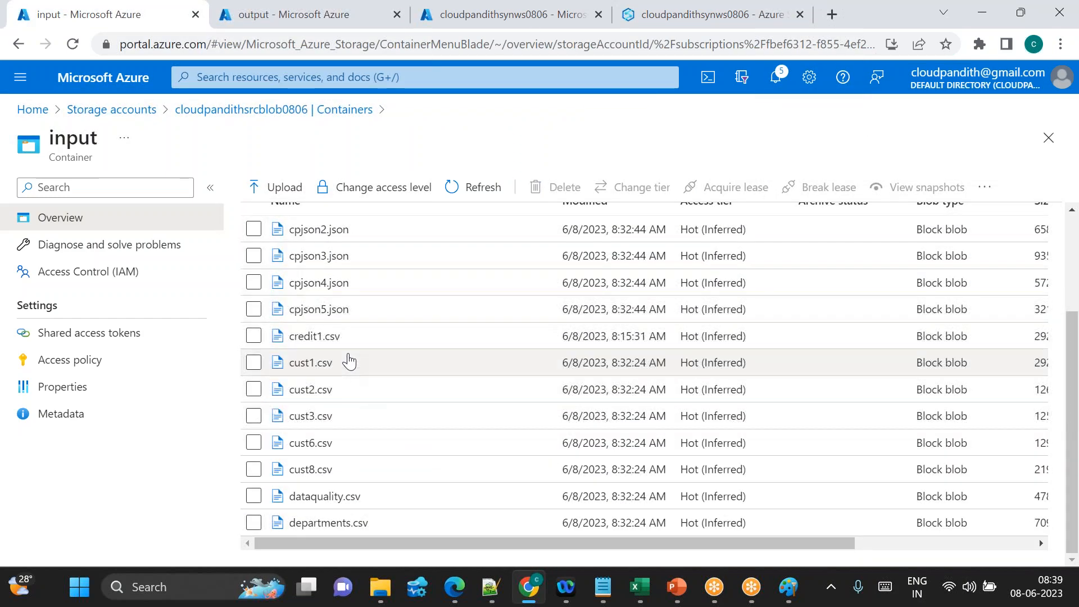
{"action": "scroll", "coordinate": [348, 359], "scroll_direction": "up", "scroll_amount": 1}
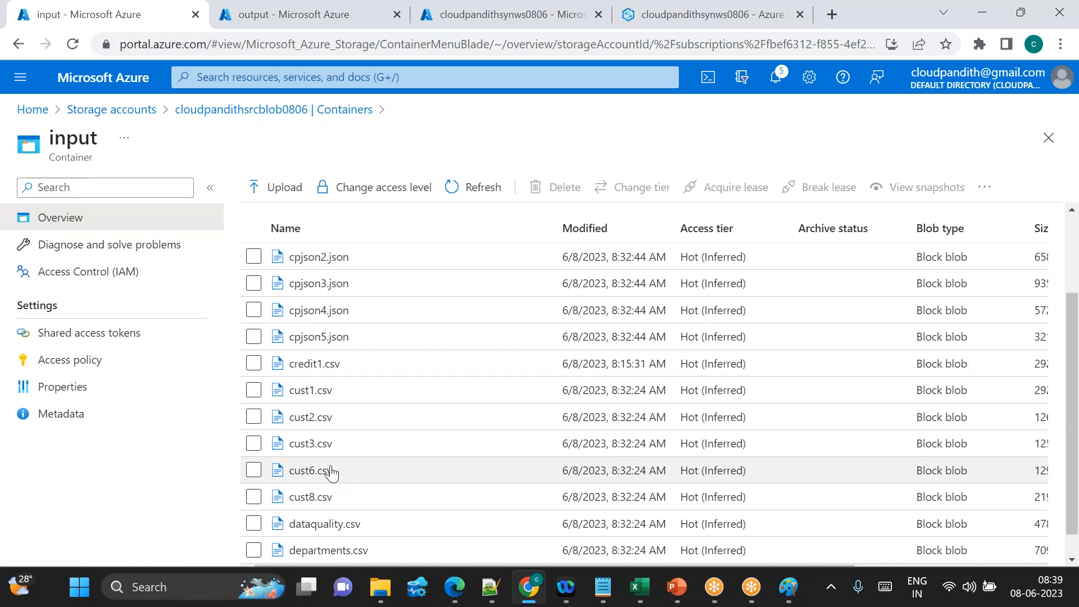
Step: Return to Synapse and set the Copy data1 source's file path type to Prefix with the prefix cust
{"action": "left_click", "coordinate": [637, 25]}
{"action": "left_click", "coordinate": [687, 243]}
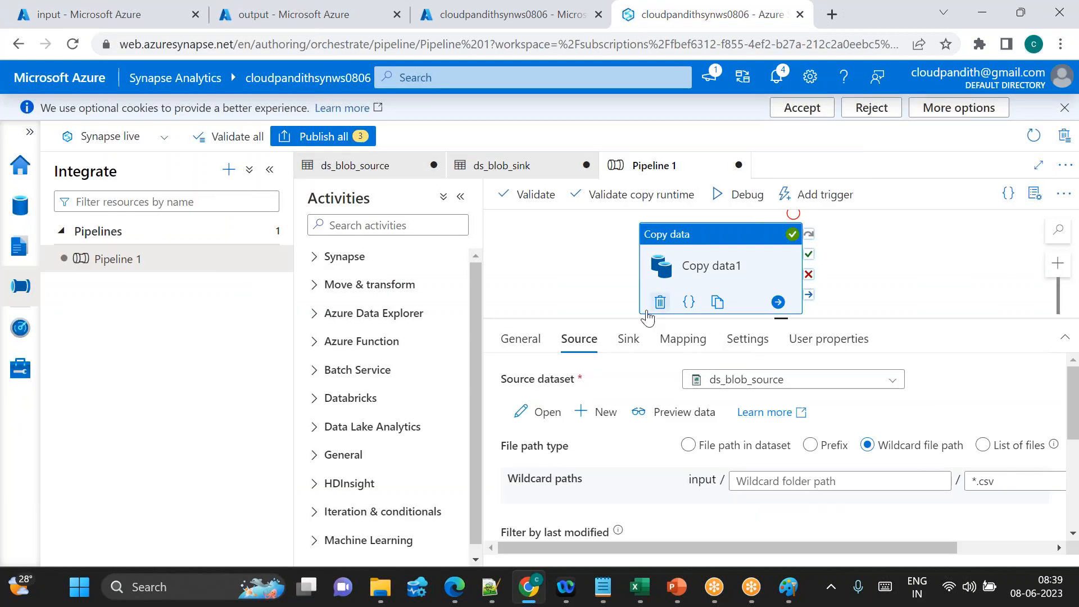
{"action": "scroll", "coordinate": [638, 496], "scroll_direction": "right", "scroll_amount": 1}
{"action": "scroll", "coordinate": [639, 496], "scroll_direction": "down", "scroll_amount": 1}
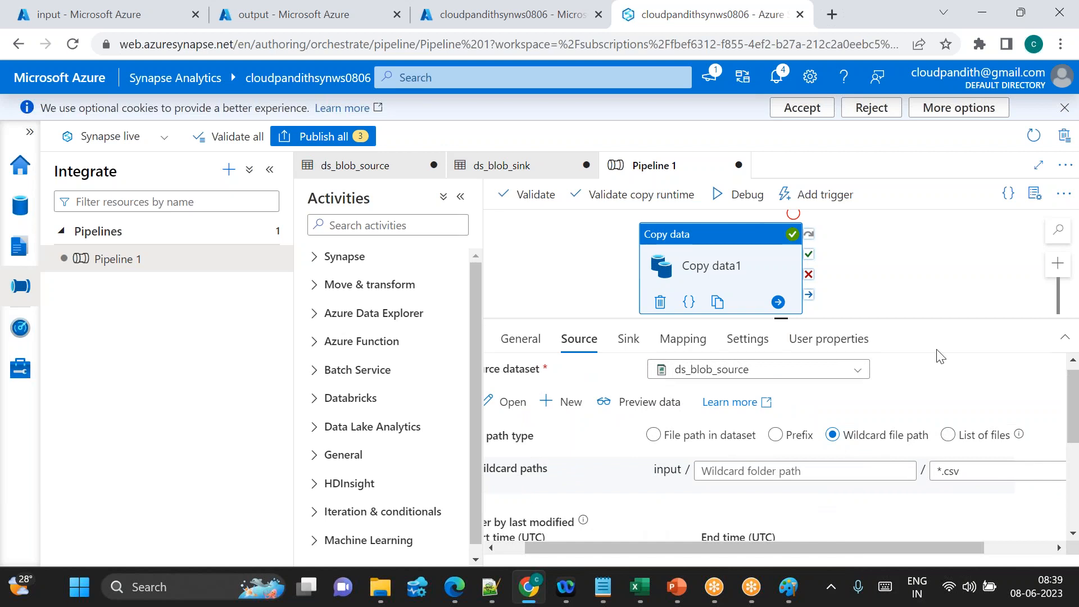
{"action": "left_click", "coordinate": [776, 436]}
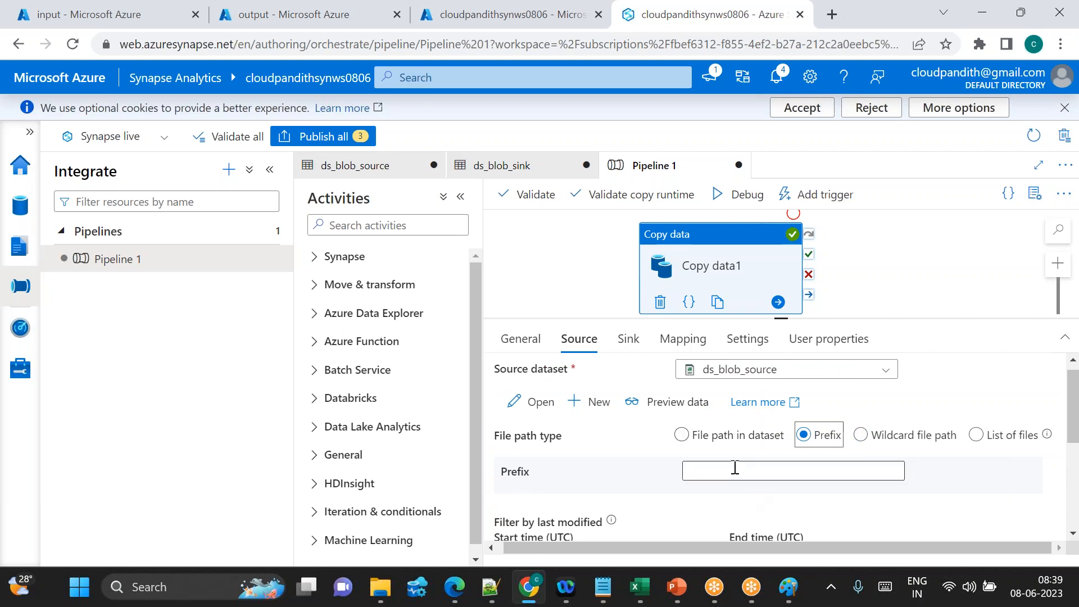
{"action": "left_click", "coordinate": [735, 469]}
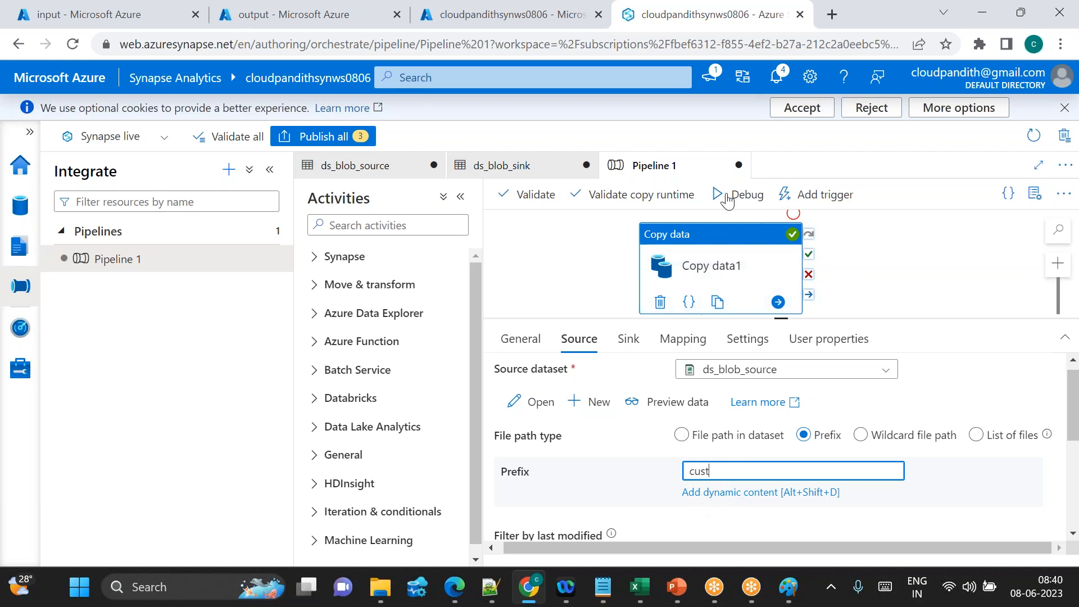
Step: Debug Pipeline 1 with the cust prefix and refresh the run status until the copy finishes
{"action": "left_click", "coordinate": [746, 206]}
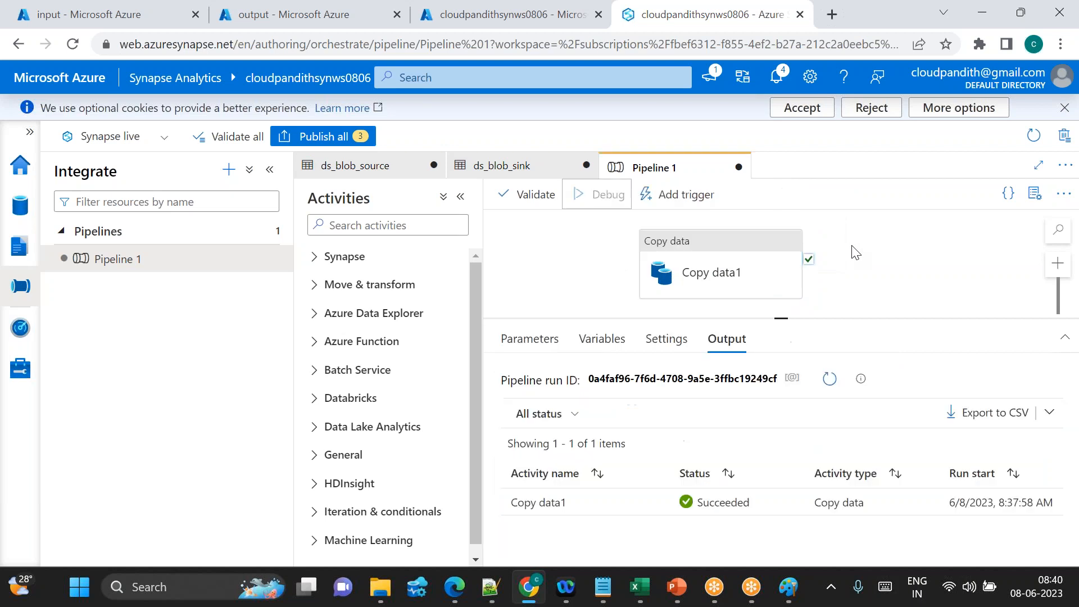
{"action": "left_click", "coordinate": [833, 379]}
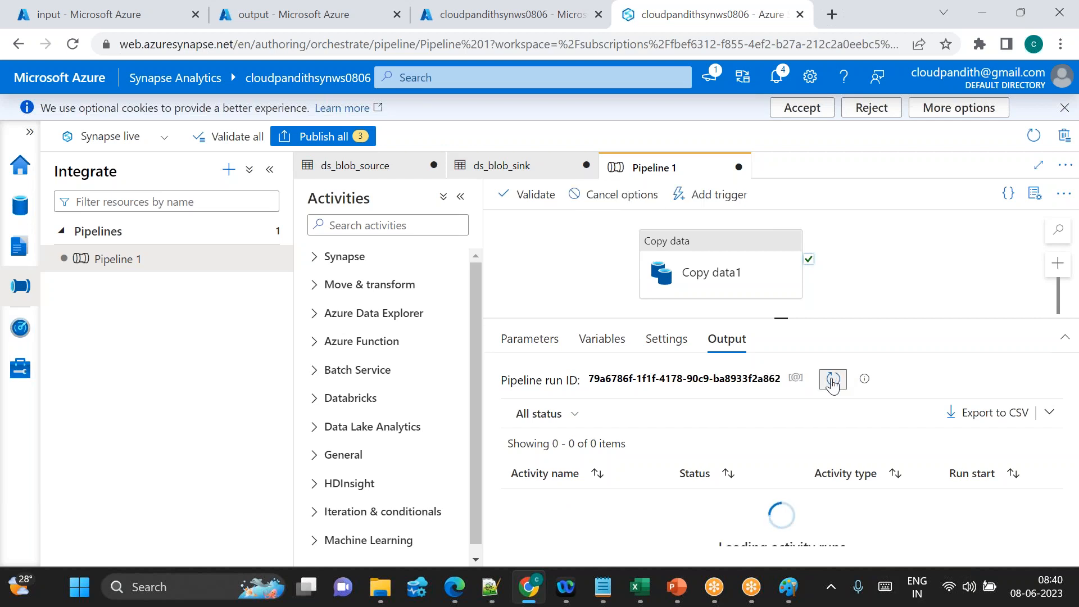
{"action": "left_click", "coordinate": [833, 380]}
{"action": "left_click", "coordinate": [833, 379]}
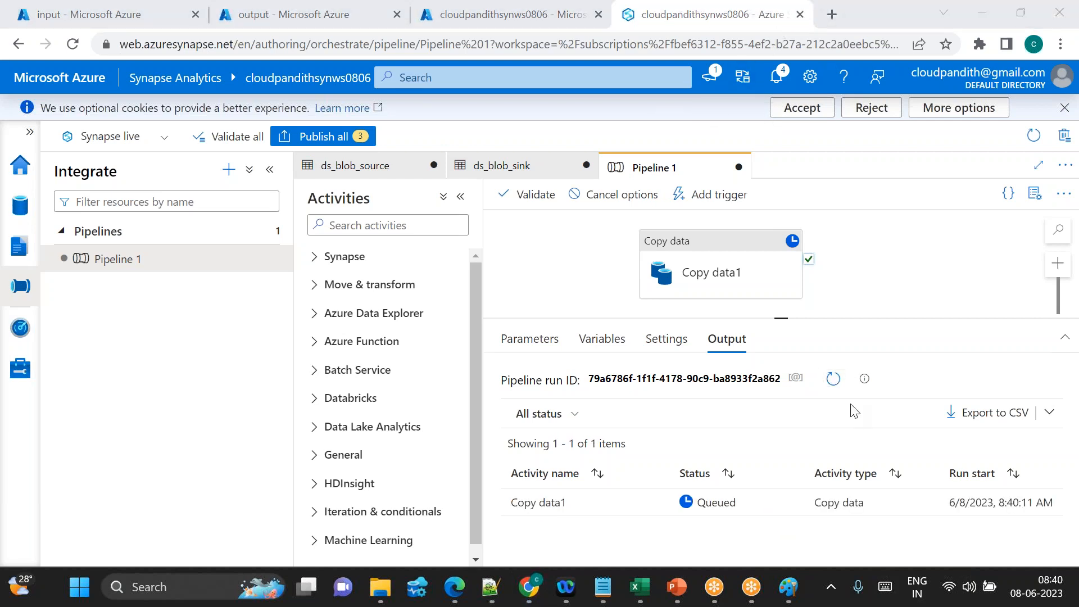
{"action": "left_click", "coordinate": [834, 379]}
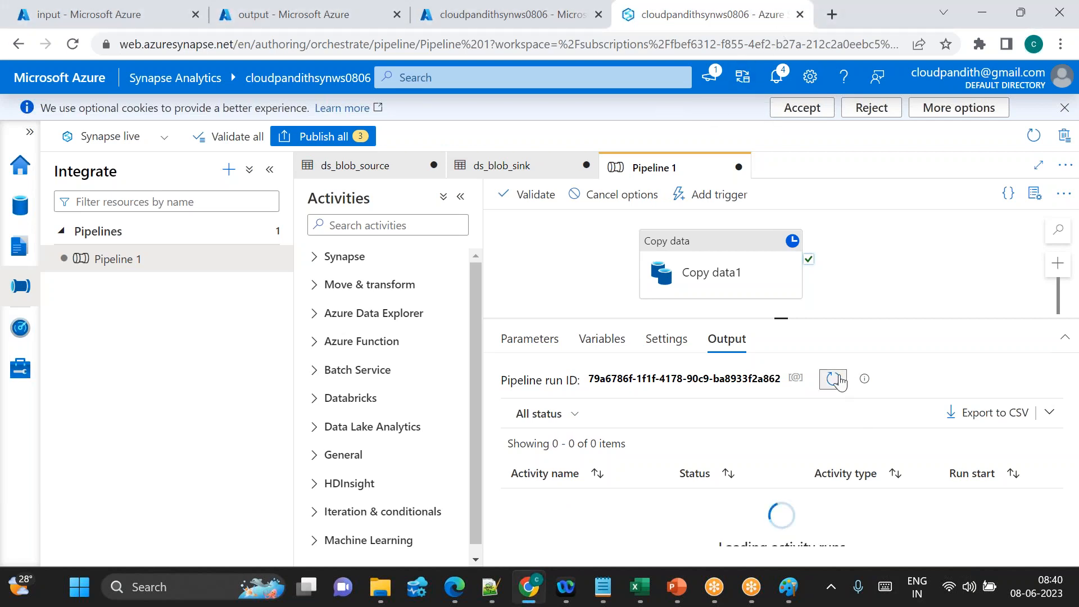
{"action": "left_click", "coordinate": [833, 379]}
{"action": "left_click", "coordinate": [838, 378]}
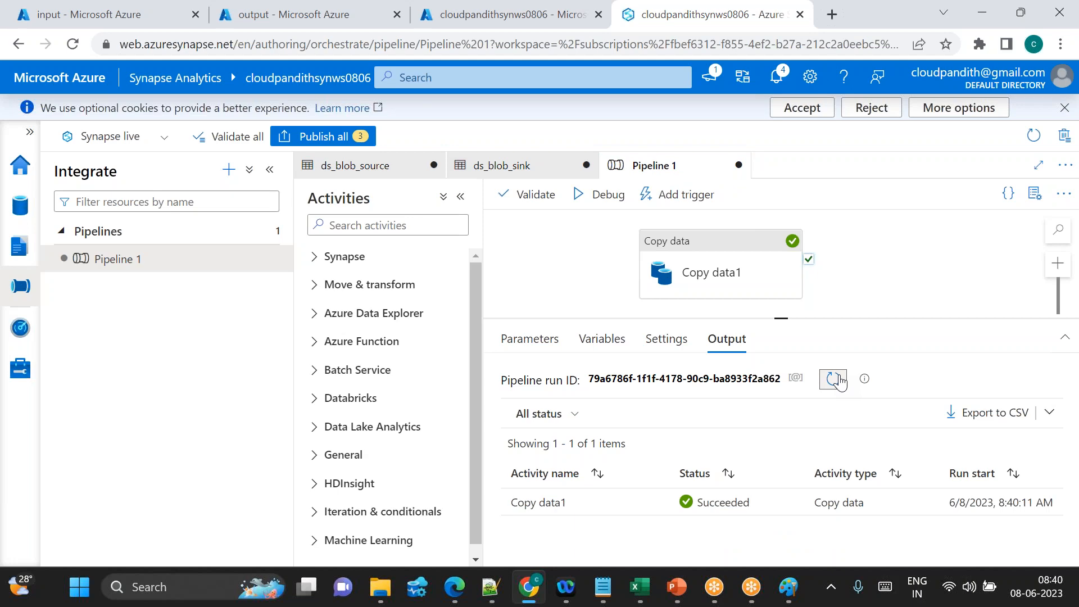
{"action": "left_click", "coordinate": [834, 380]}
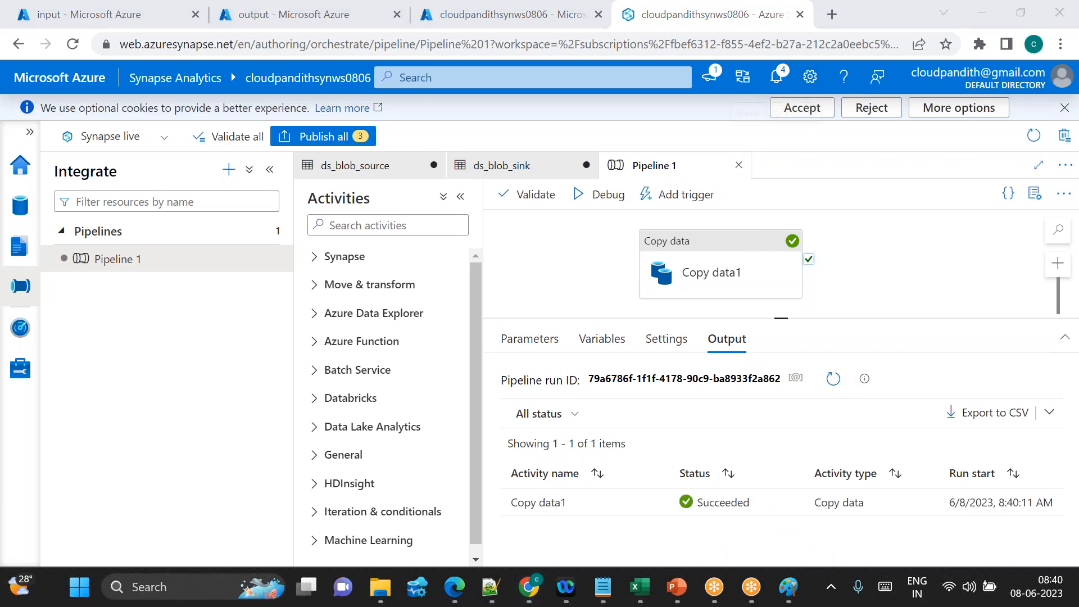
Step: Check the number of files read in the prefix-based copy run's details
{"action": "left_click", "coordinate": [655, 504]}
{"action": "left_click_drag", "start_coordinate": [306, 349], "coordinate": [291, 347]}
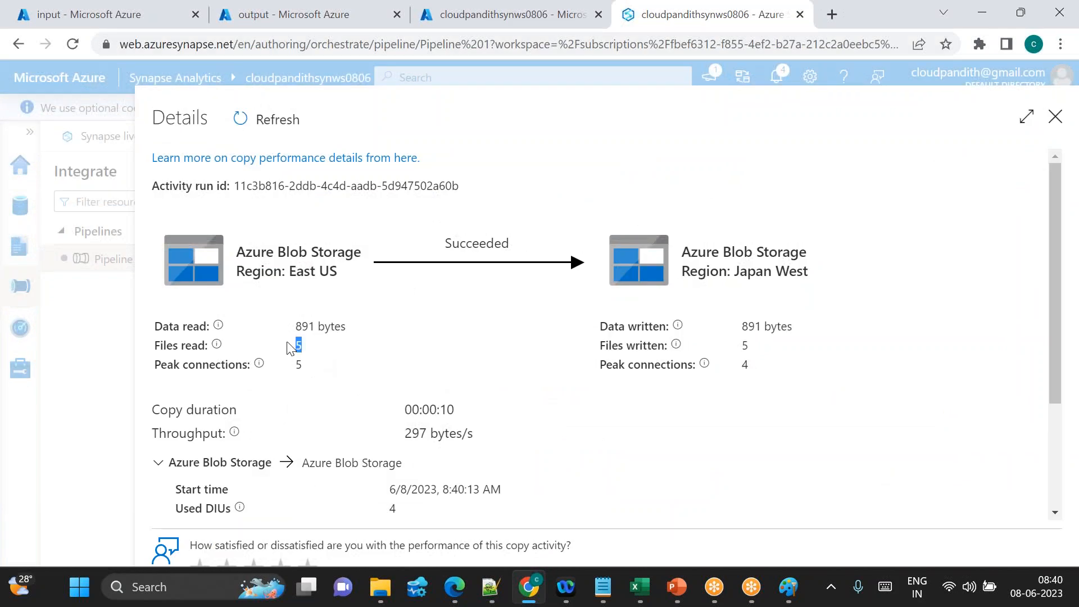
{"action": "left_click", "coordinate": [1054, 117]}
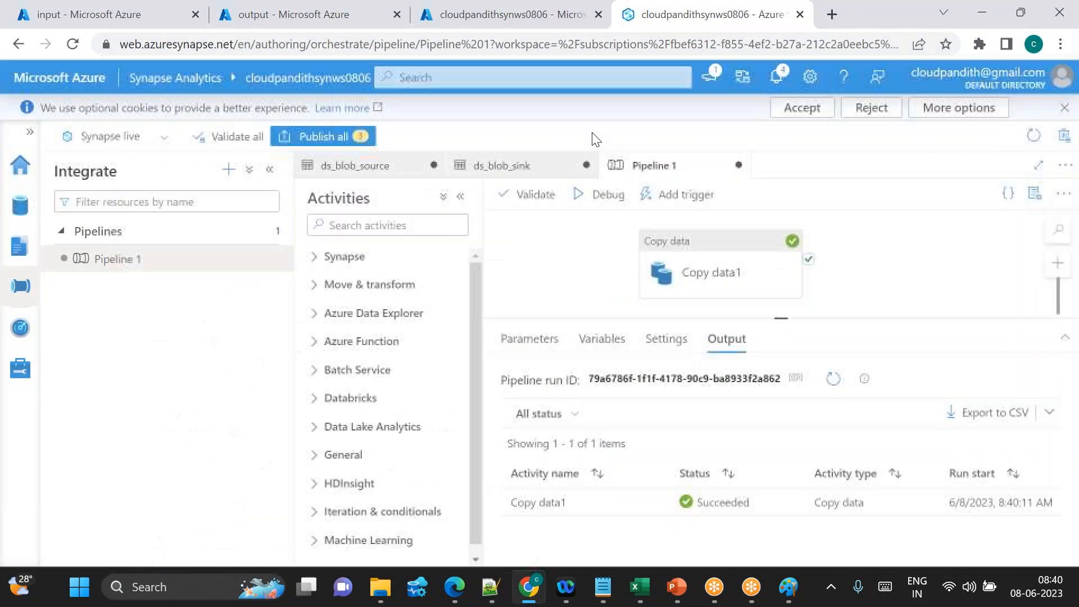
Step: Refresh the sink account's output container to check which files the prefix-based run copied
{"action": "left_click", "coordinate": [255, 16]}
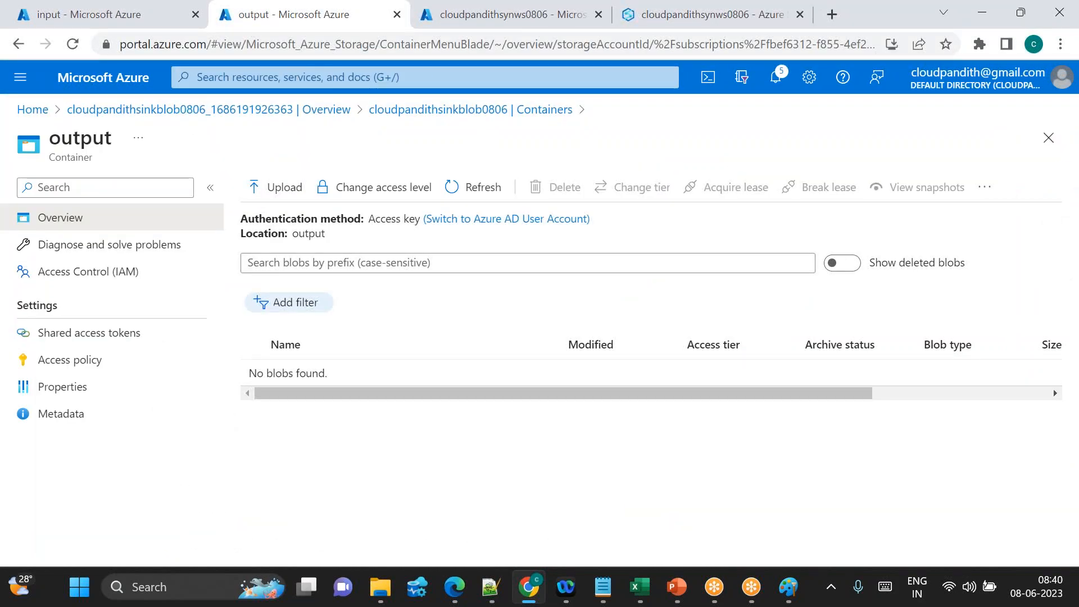
{"action": "left_click", "coordinate": [478, 191]}
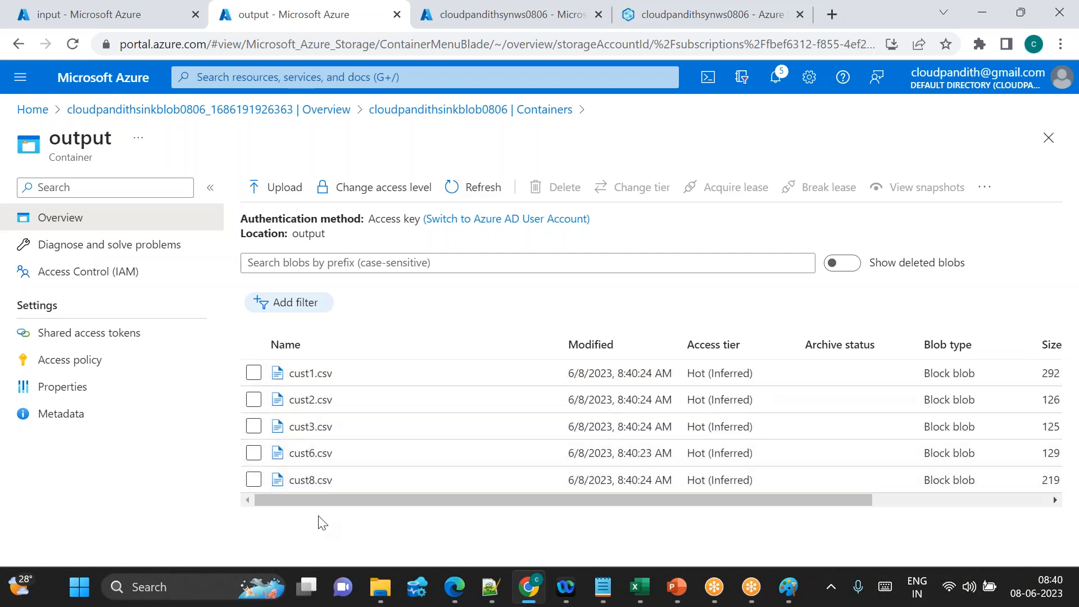
Step: Switch to the Notepad task list and mark item 4 about copying files starting with cust as completed
{"action": "mouse_move", "coordinate": [605, 602]}
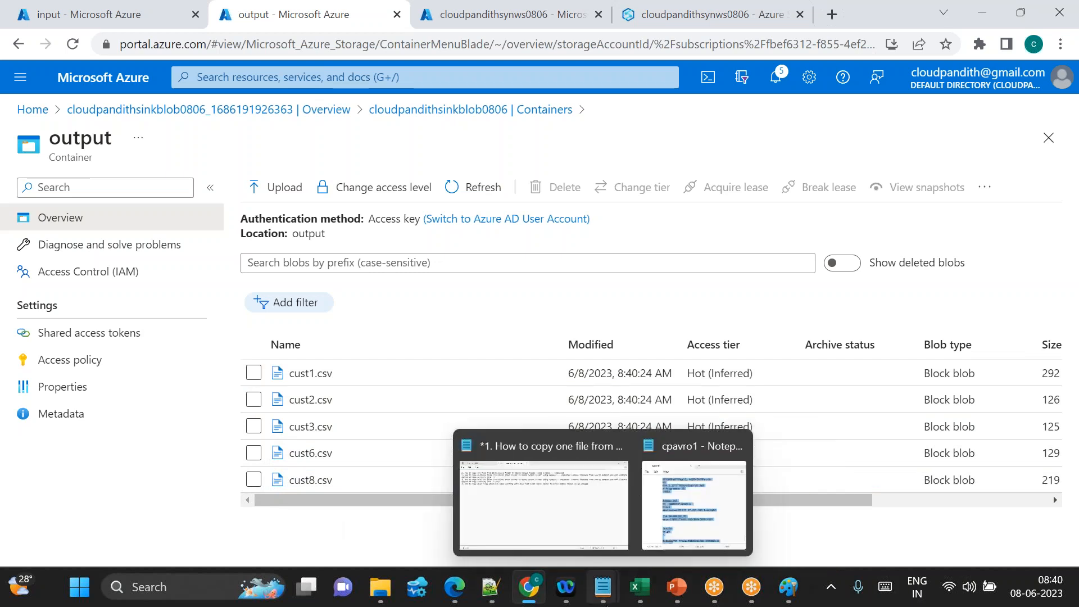
{"action": "left_click", "coordinate": [557, 489]}
{"action": "left_click", "coordinate": [850, 147]}
{"action": "type", "text": "- completed"}
{"action": "key", "text": "Return"}
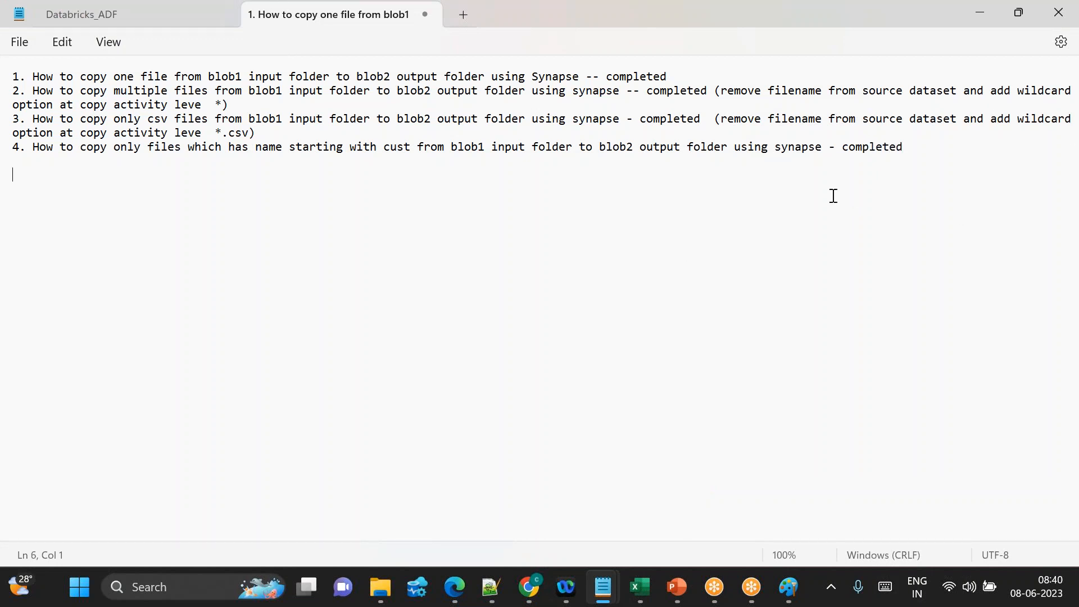
Step: Copy item 3's bracketed remark onto a new line below item 4 and replace wildcard with prefix
{"action": "left_click_drag", "start_coordinate": [709, 121], "coordinate": [774, 132]}
{"action": "key", "text": "ctrl+c"}
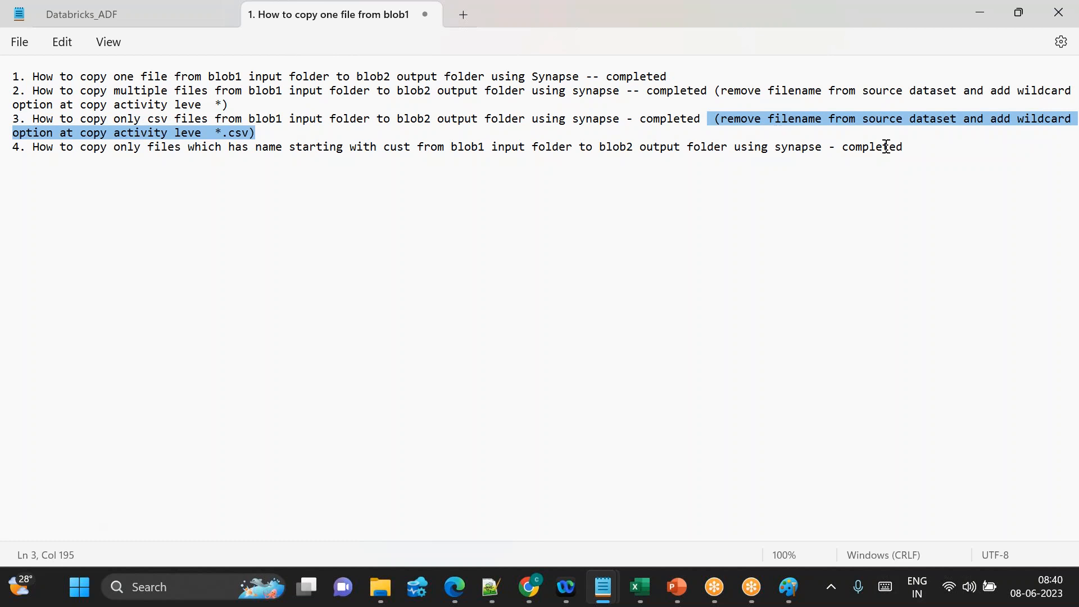
{"action": "left_click", "coordinate": [927, 145]}
{"action": "key", "text": "Return"}
{"action": "key", "text": "ctrl+v"}
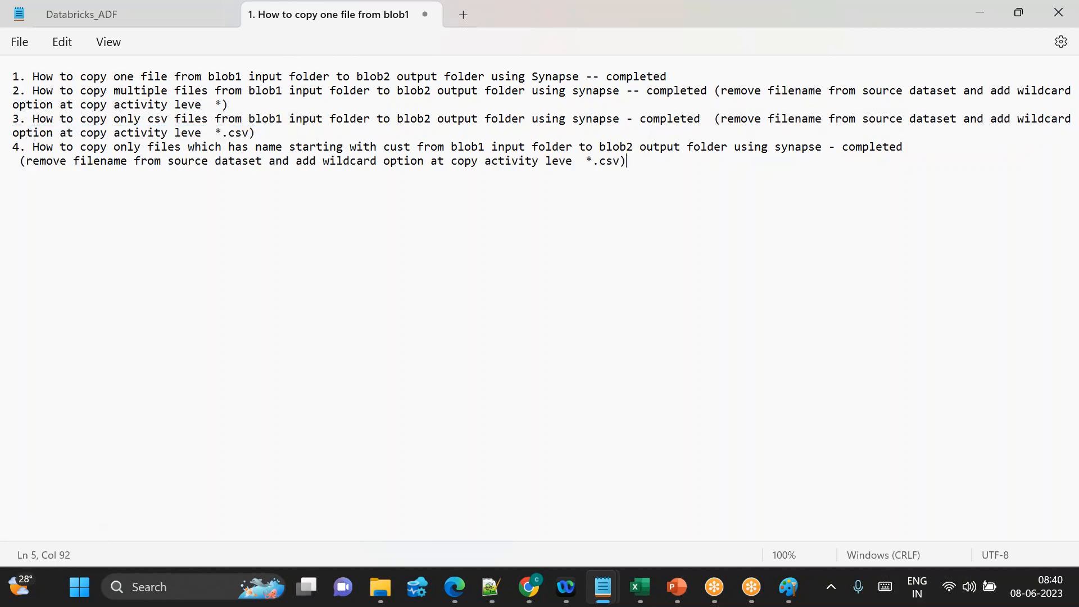
{"action": "left_click_drag", "start_coordinate": [324, 162], "coordinate": [377, 163]}
{"action": "type", "text": "prefix"}
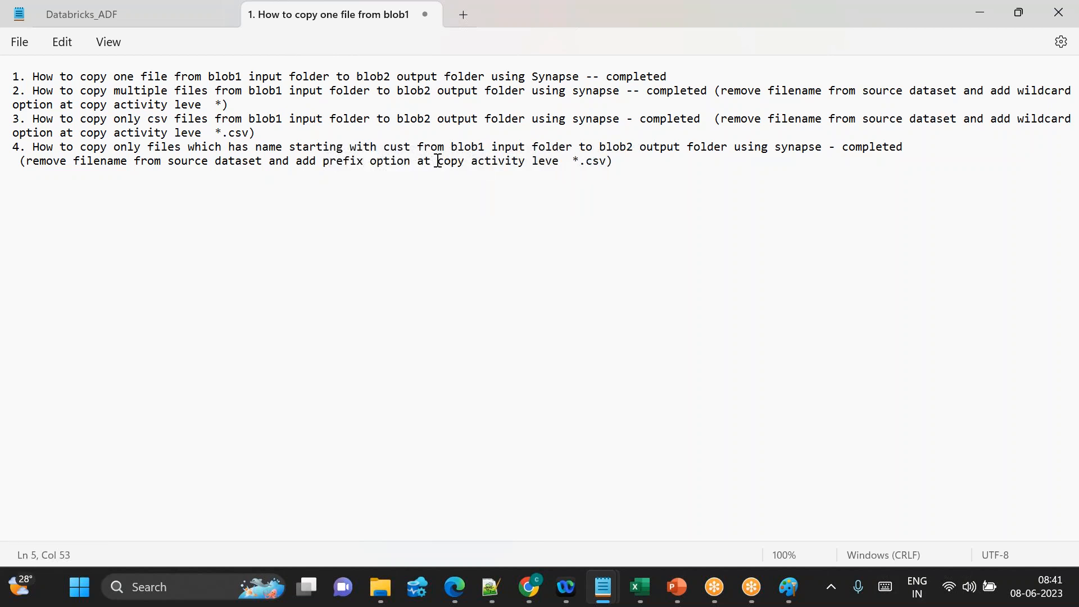
Step: In the remark below item 4, correct leve to level and replace *.csv with cust, keeping the closing bracket
{"action": "left_click", "coordinate": [567, 161]}
{"action": "type", "text": "l"}
{"action": "left_click", "coordinate": [615, 161]}
{"action": "key", "text": "BackSpace"}
{"action": "key", "text": "BackSpace"}
{"action": "key", "text": "BackSpace"}
{"action": "key", "text": "BackSpace"}
{"action": "key", "text": "BackSpace"}
{"action": "type", "text": "ciust"}
{"action": "key", "text": "BackSpace"}
{"action": "key", "text": "BackSpace"}
{"action": "key", "text": "BackSpace"}
{"action": "key", "text": "BackSpace"}
{"action": "type", "text": "ust"}
{"action": "left_click_drag", "start_coordinate": [657, 159], "coordinate": [10, 75]}
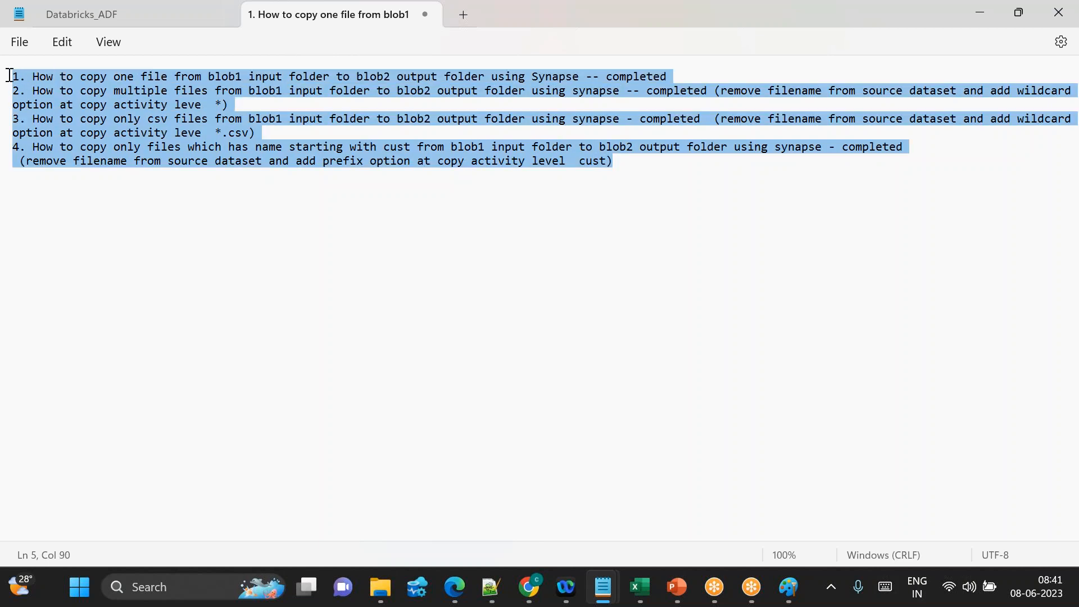
{"action": "left_click", "coordinate": [747, 25]}
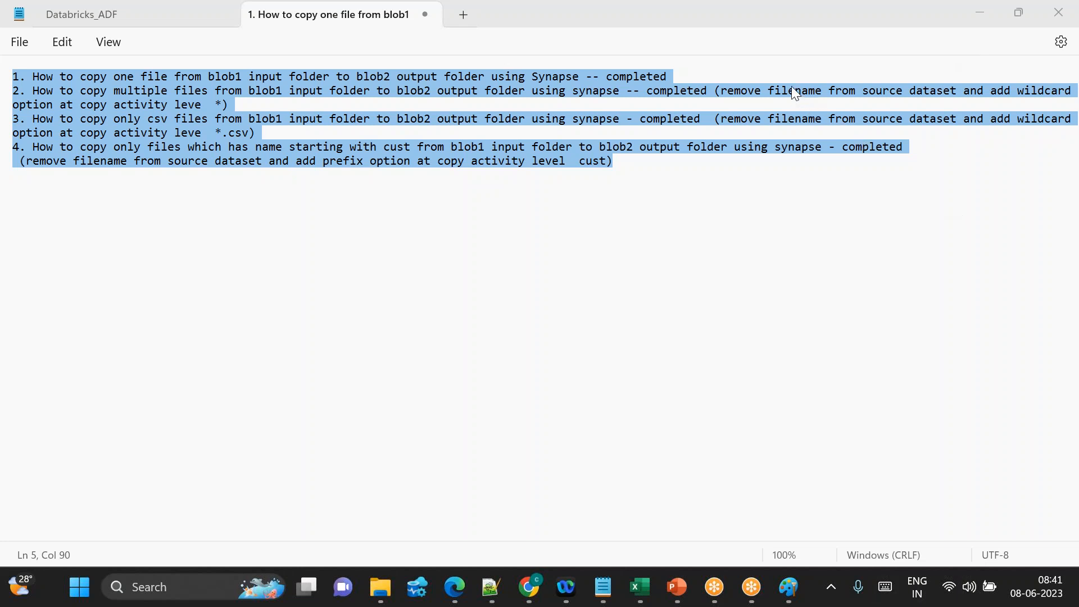
{"action": "left_click", "coordinate": [680, 221]}
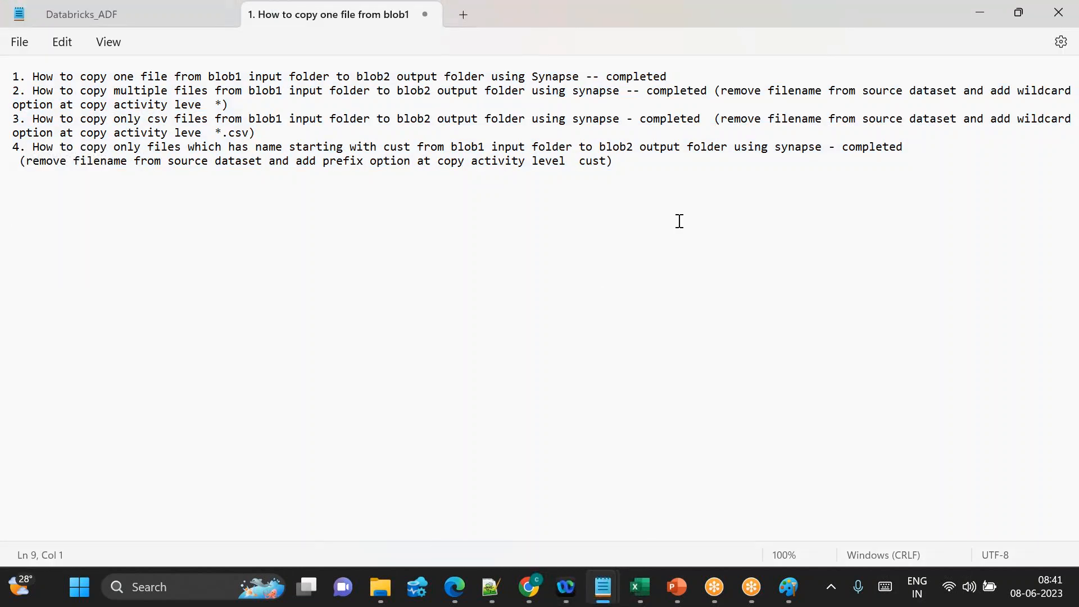
{"action": "mouse_move", "coordinate": [753, 601]}
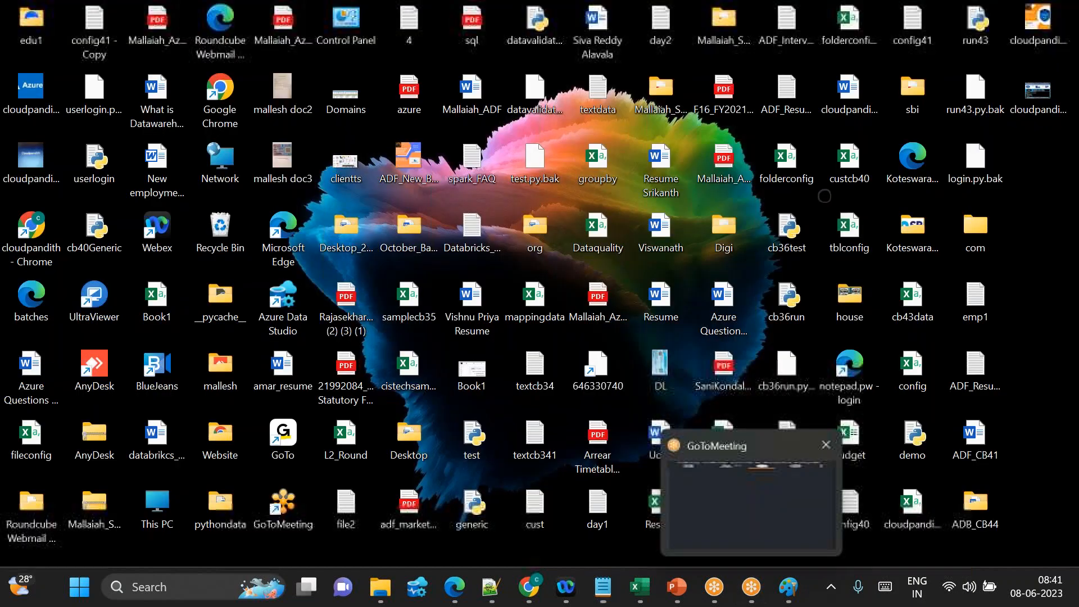
{"action": "left_click", "coordinate": [751, 500]}
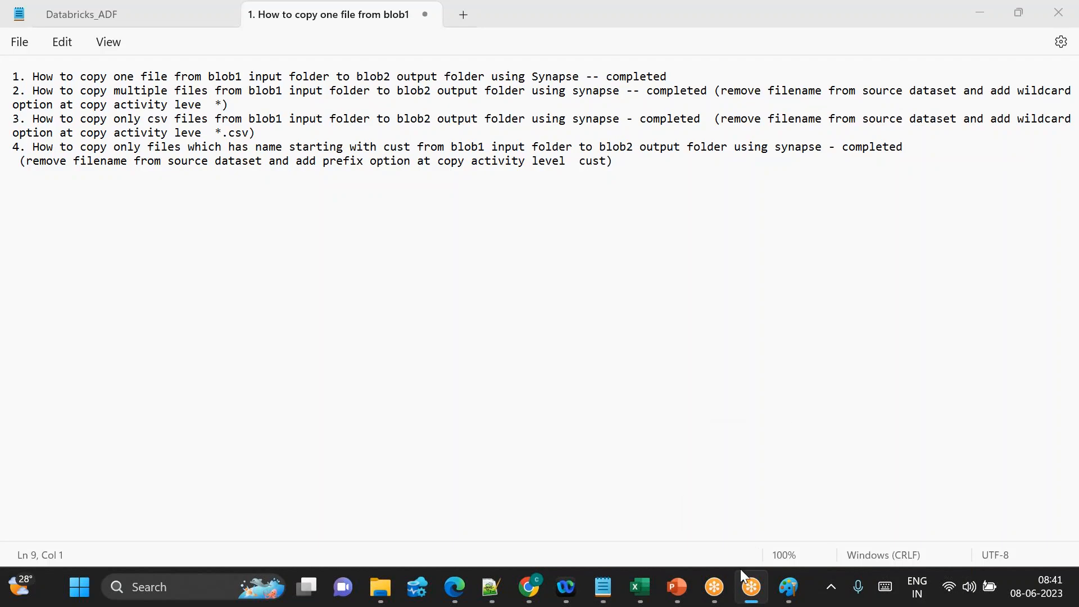
{"action": "mouse_move", "coordinate": [713, 584]}
{"action": "left_click", "coordinate": [736, 497]}
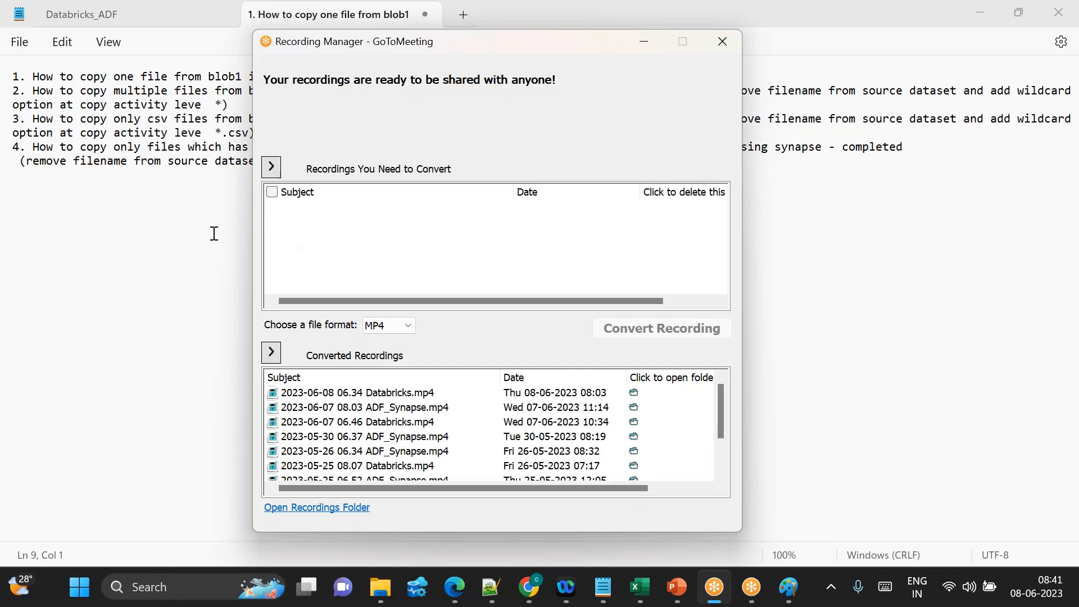
{"action": "left_click", "coordinate": [645, 42]}
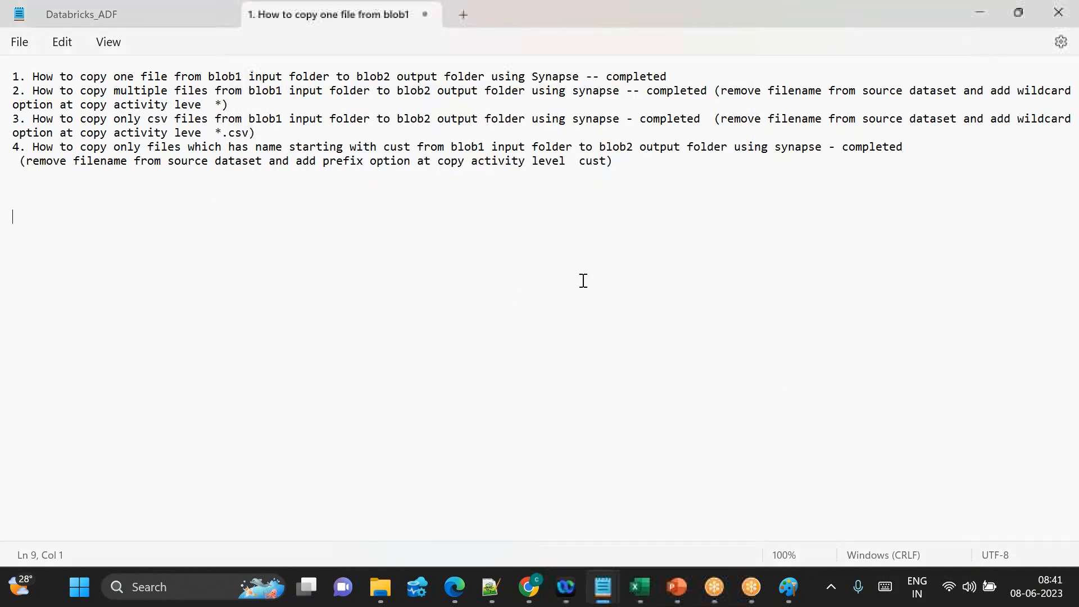
{"action": "left_click", "coordinate": [637, 172]}
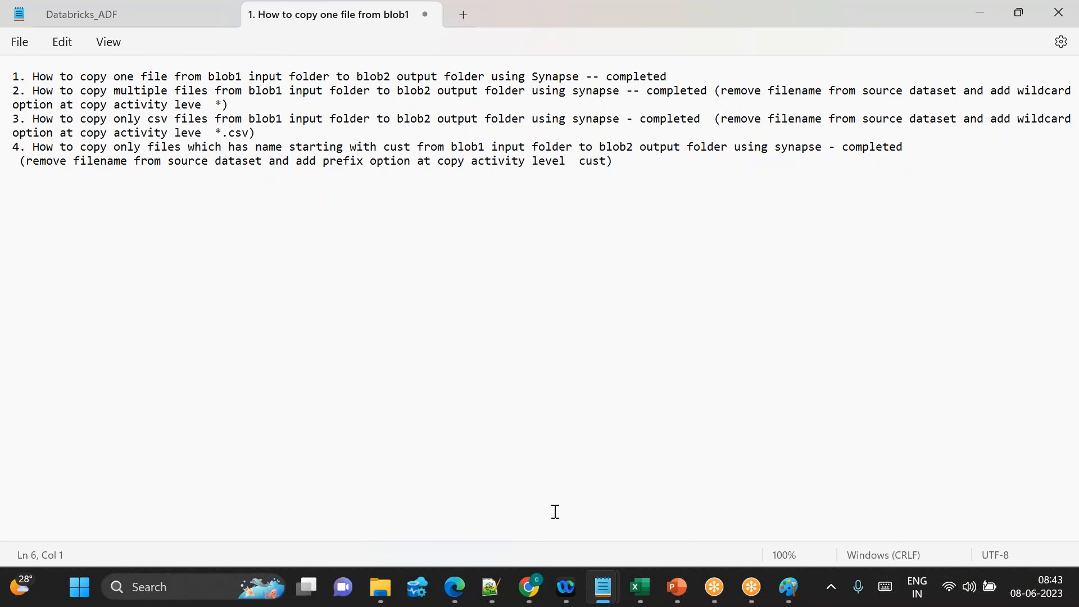
Step: Switch to Pipeline 1 in Synapse and move the Copy data1 activity aside to free canvas space before it
{"action": "mouse_move", "coordinate": [528, 586]}
{"action": "left_click", "coordinate": [511, 522]}
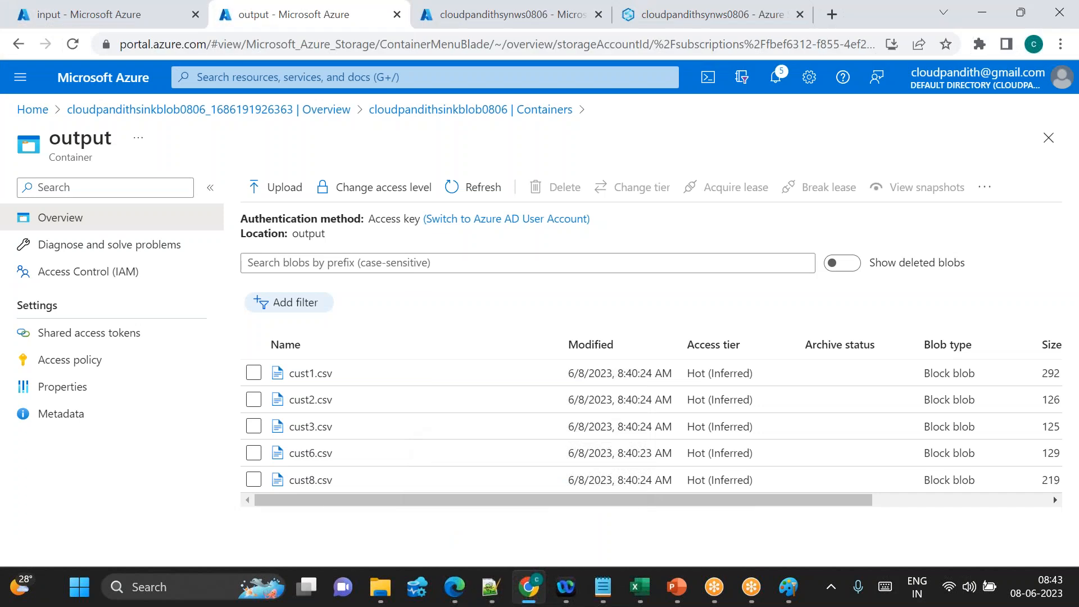
{"action": "left_click", "coordinate": [105, 16]}
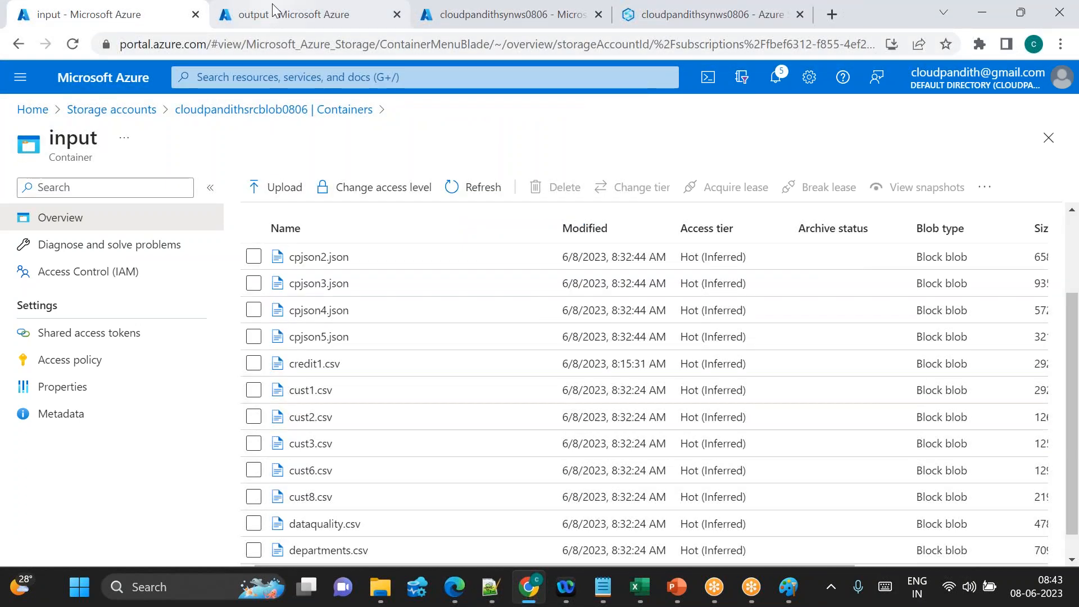
{"action": "left_click", "coordinate": [636, 22]}
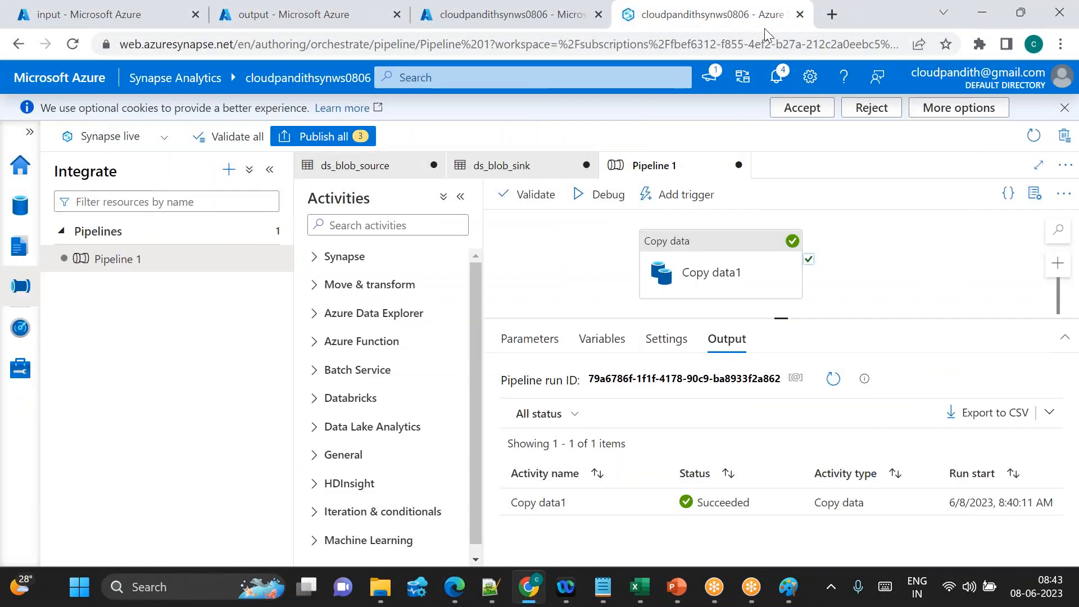
{"action": "left_click_drag", "start_coordinate": [730, 267], "coordinate": [933, 265]}
Step: Add a Get Metadata activity to Pipeline 1 to look at its settings, and delete it again
{"action": "left_click", "coordinate": [345, 223]}
{"action": "type", "text": "get"}
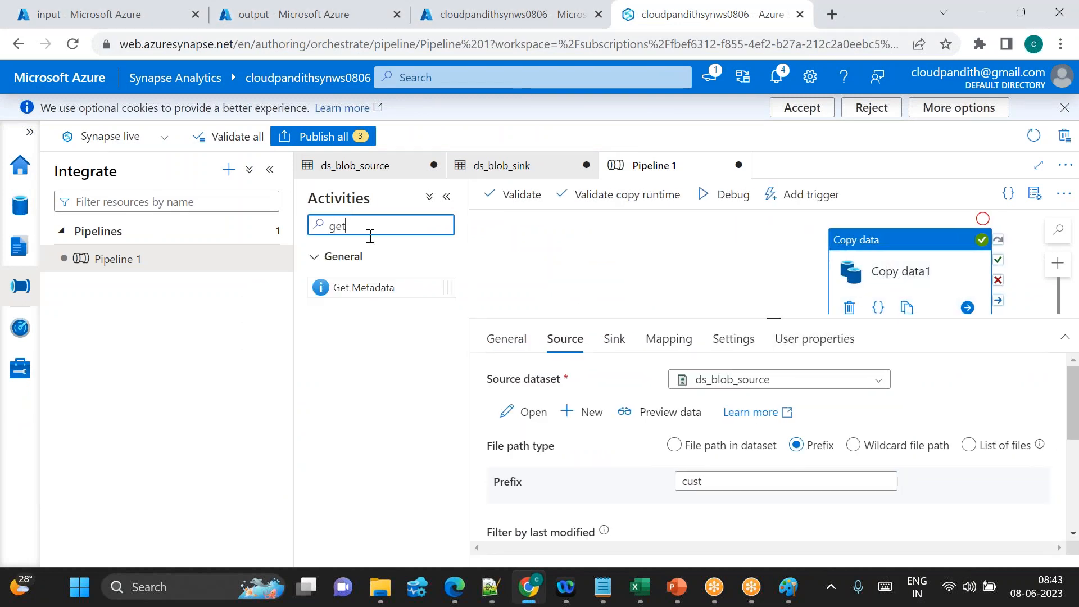
{"action": "left_click_drag", "start_coordinate": [373, 284], "coordinate": [567, 264]}
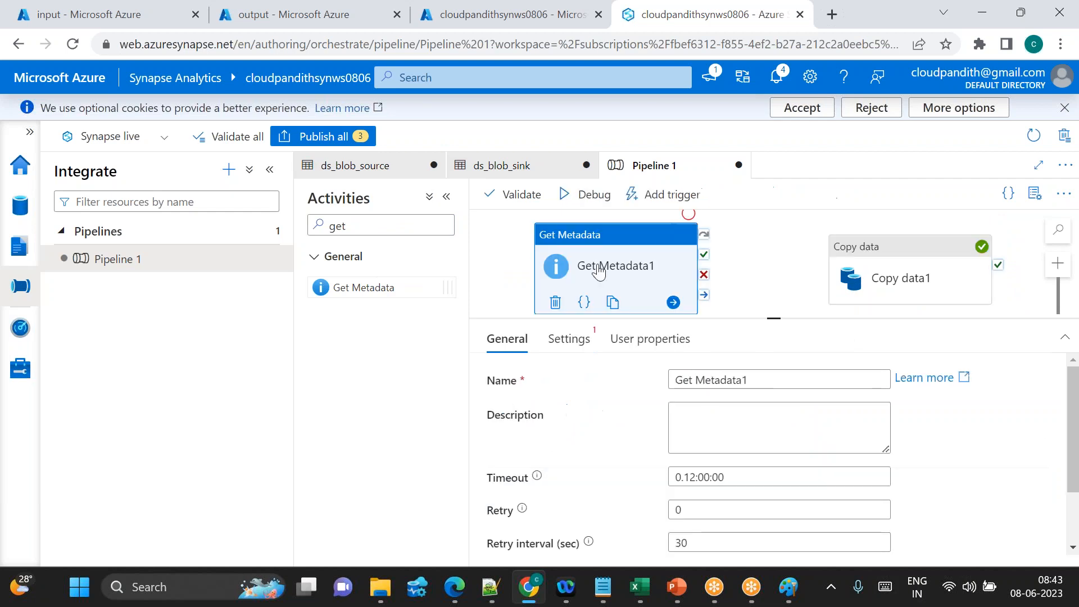
{"action": "left_click", "coordinate": [569, 339]}
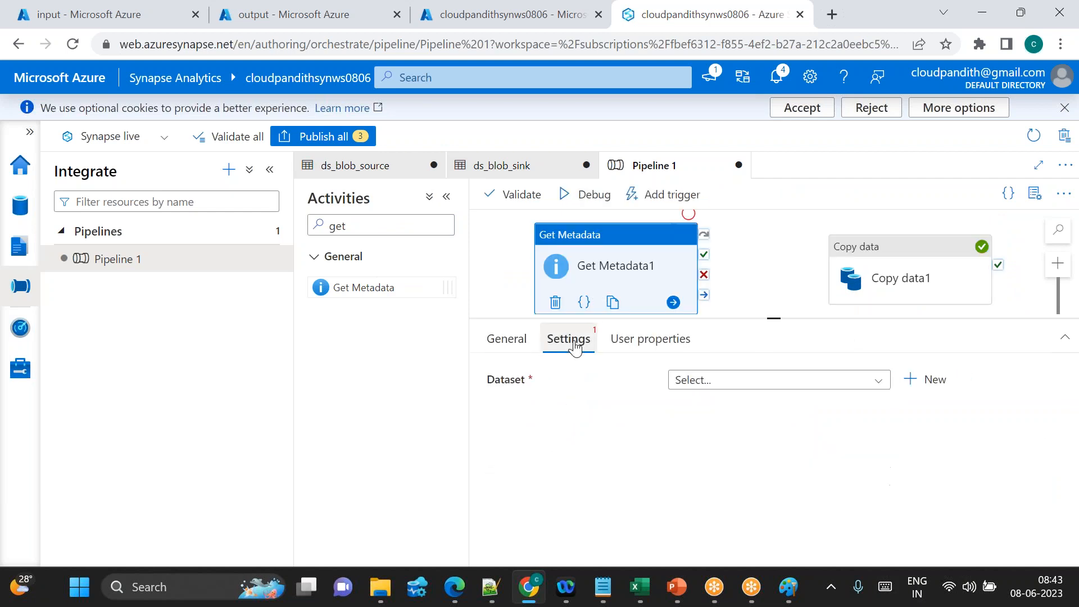
{"action": "left_click", "coordinate": [508, 343]}
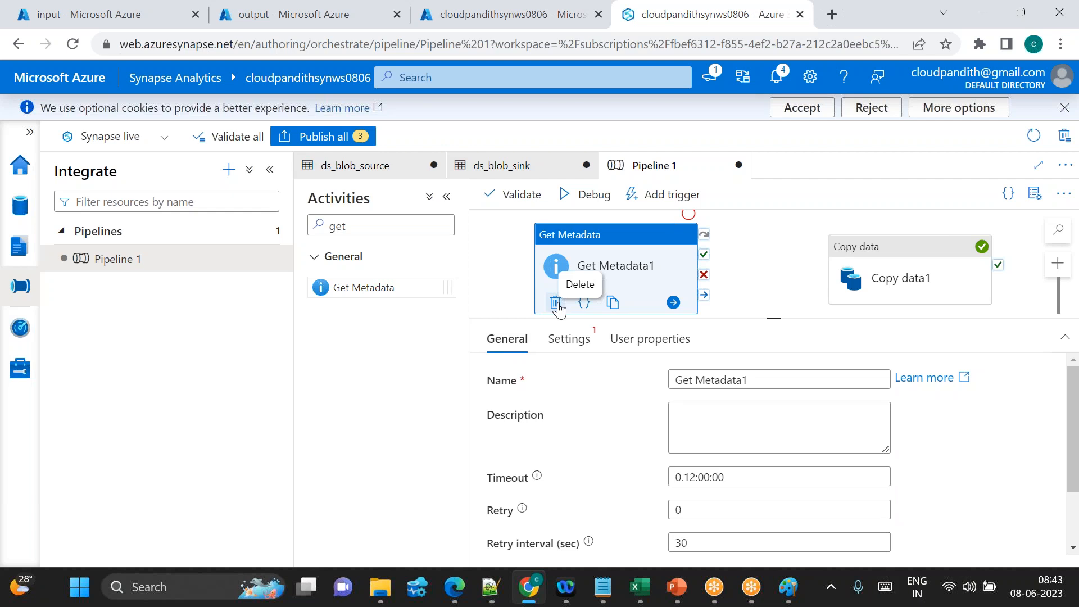
{"action": "left_click", "coordinate": [556, 303]}
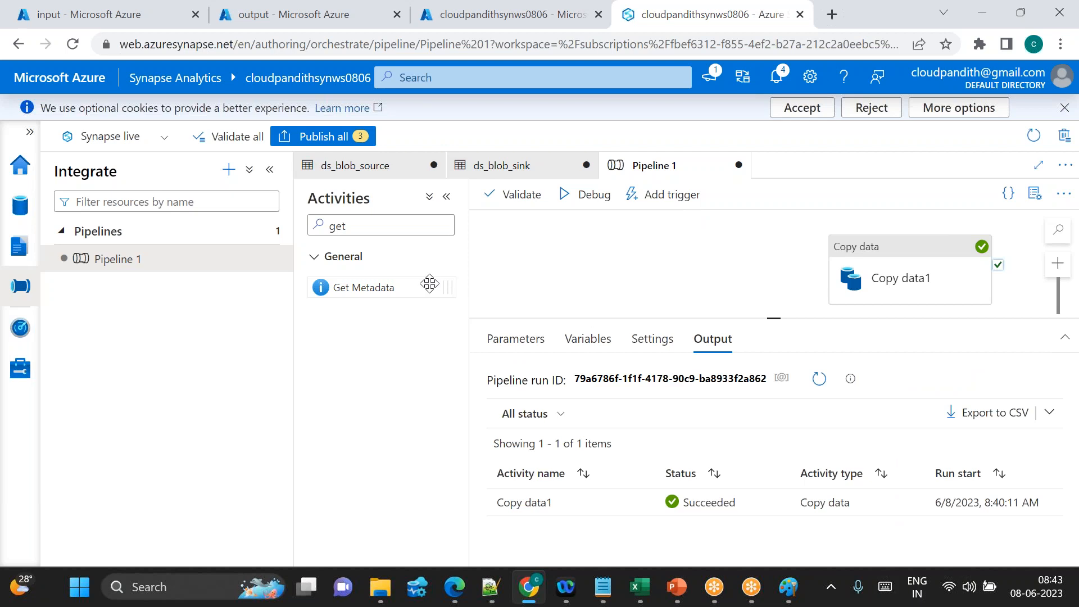
Step: Look over the property columns of the files in the sink account's output container
{"action": "left_click", "coordinate": [250, 17]}
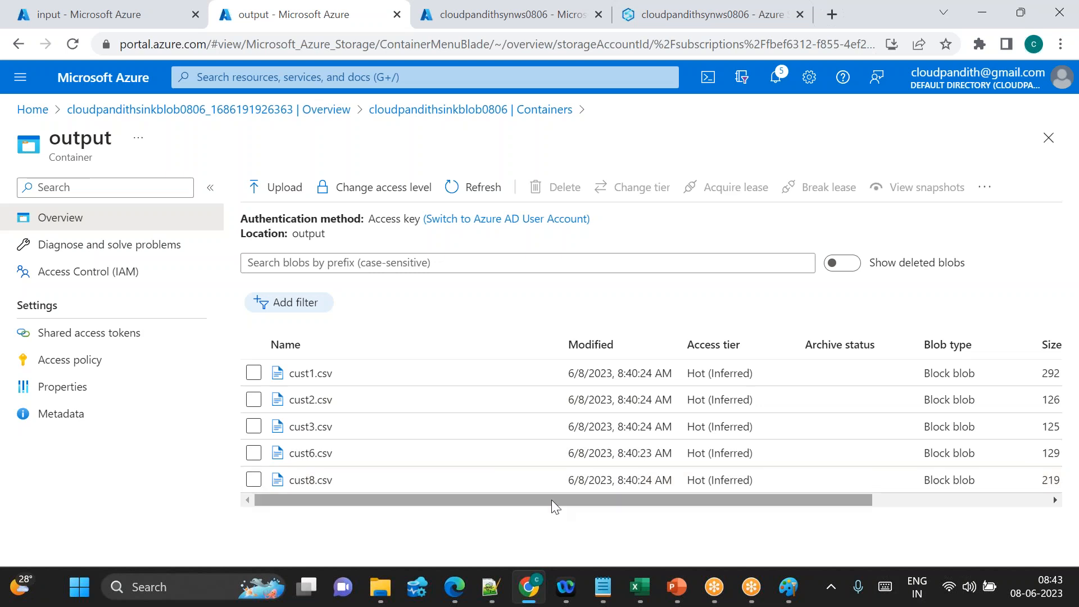
{"action": "left_click_drag", "start_coordinate": [622, 506], "coordinate": [898, 498]}
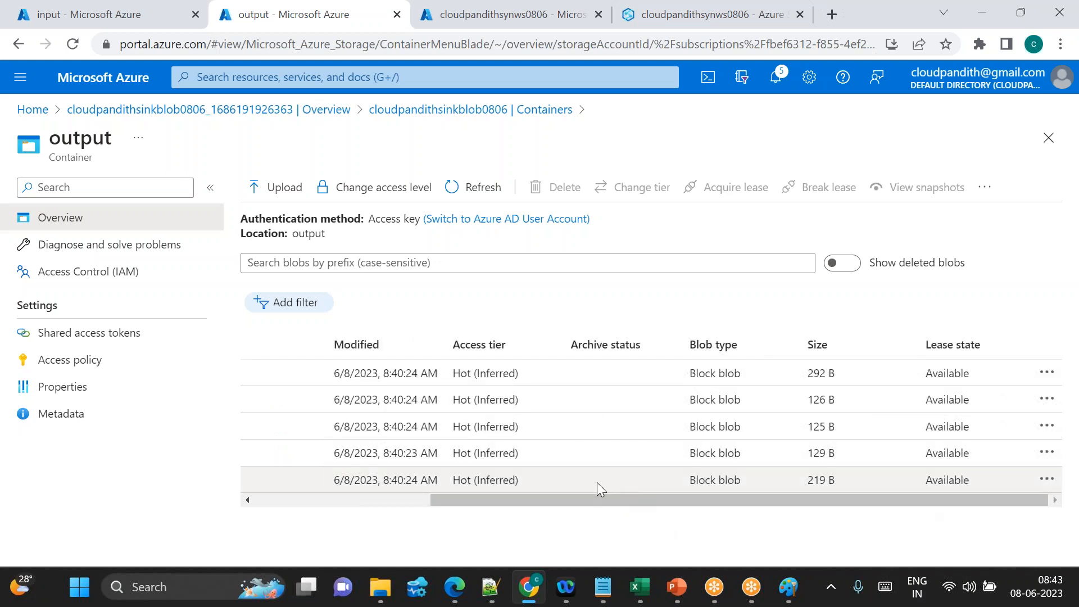
{"action": "scroll", "coordinate": [599, 483], "scroll_direction": "left", "scroll_amount": 4}
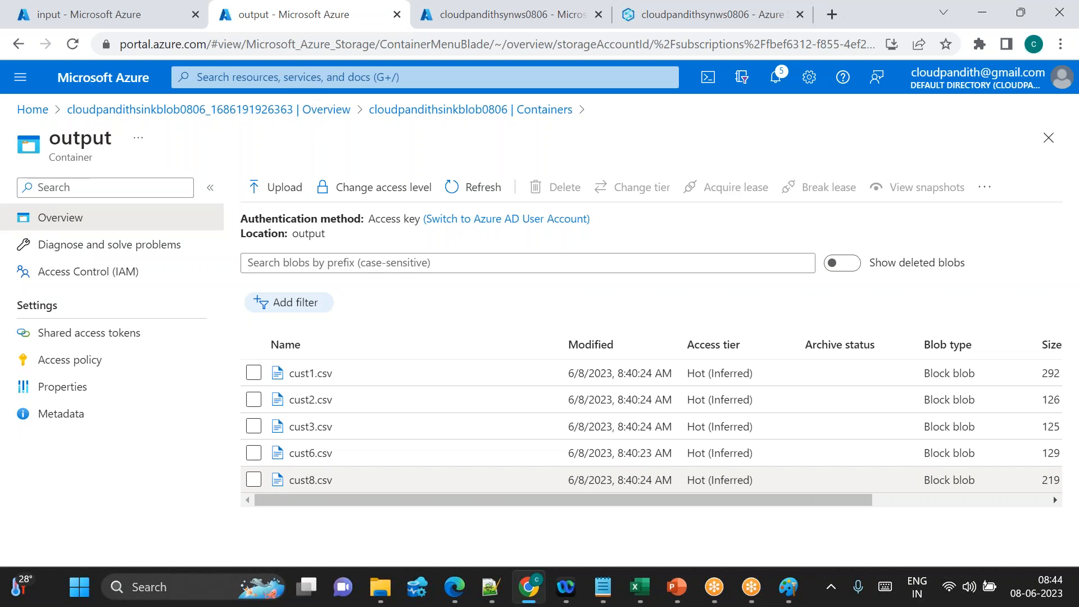
Step: Switch to the Notepad task list and write the folder path global/india/landing/cust/2023/06/08 below the remark for item 4
{"action": "mouse_move", "coordinate": [602, 587]}
{"action": "left_click", "coordinate": [511, 504]}
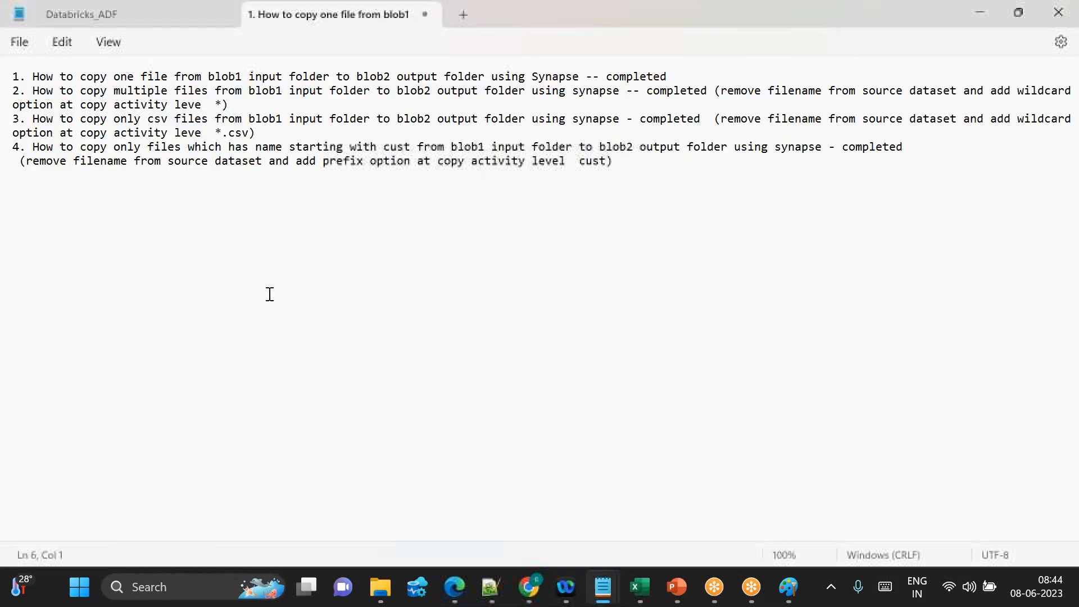
{"action": "key", "text": "Return"}
{"action": "type", "text": "global/"}
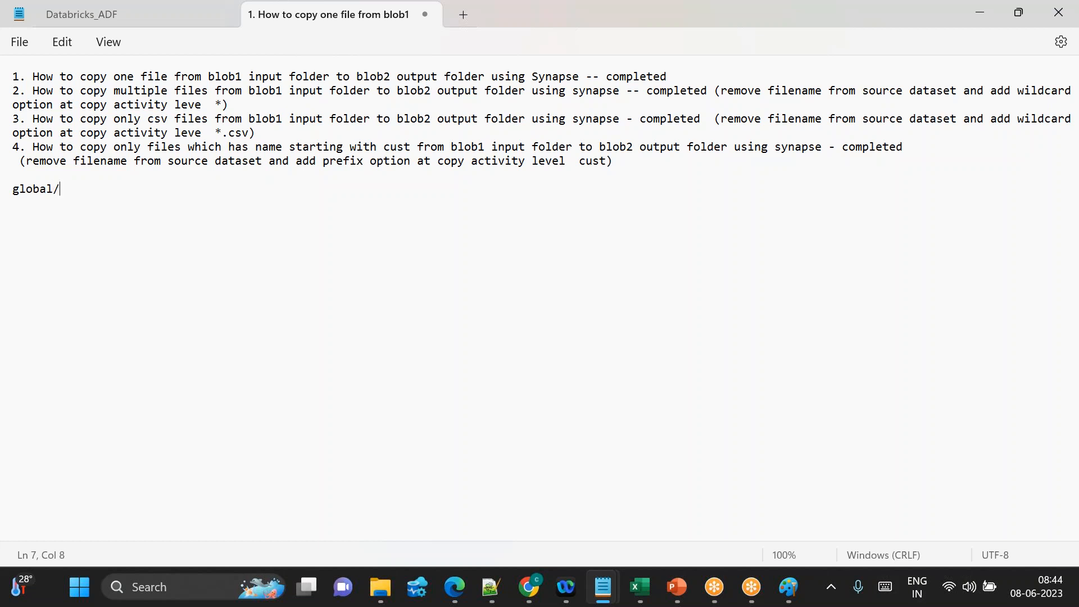
{"action": "type", "text": "india/landing/"}
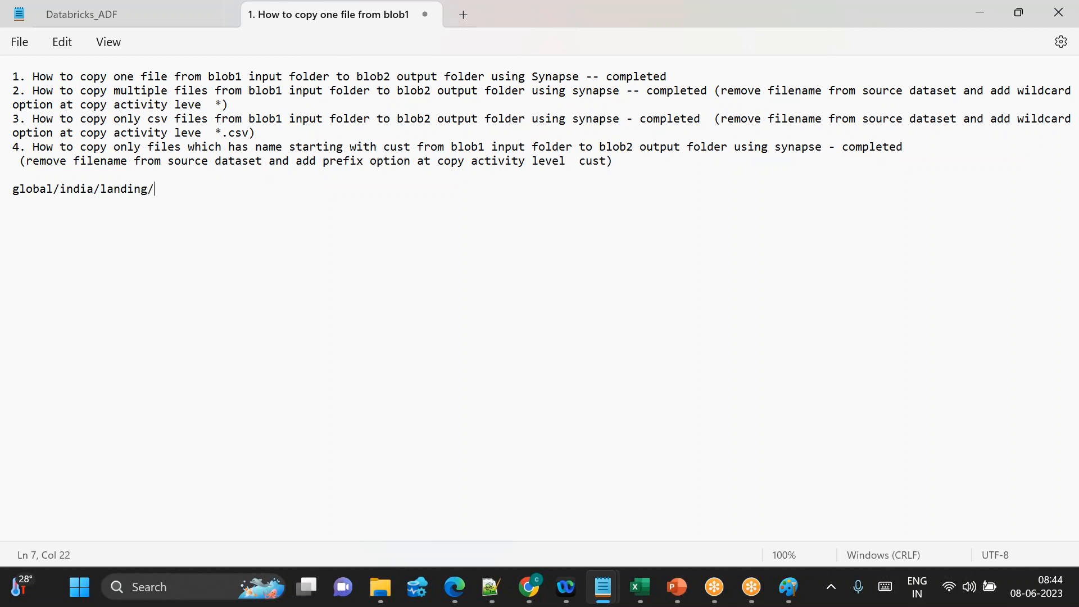
{"action": "type", "text": "cust/2023/06/08"}
Step: Duplicate the cust folder path on the following line and change its day to 09
{"action": "key", "text": "shift+Home"}
{"action": "key", "text": "ctrl+c"}
{"action": "key", "text": "End"}
{"action": "key", "text": "Return"}
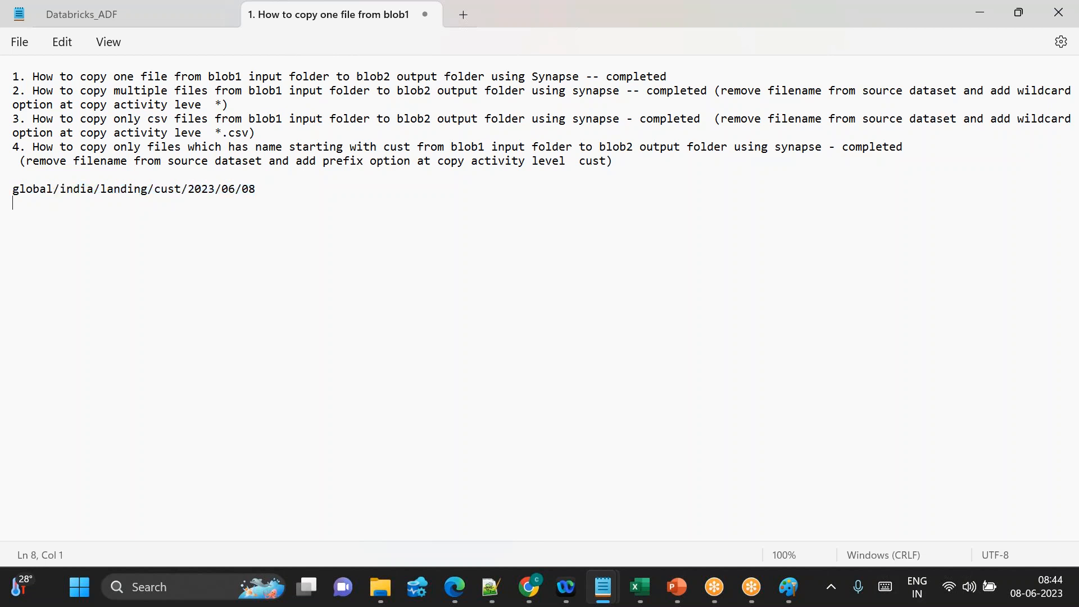
{"action": "key", "text": "ctrl+v"}
{"action": "key", "text": "BackSpace"}
{"action": "type", "text": "9"}
{"action": "key", "text": "Return"}
Step: After a blank line, add the path global/india/landing/emp/2023/06/08 by pasting the cust path and replacing cust with emp
{"action": "key", "text": "Return"}
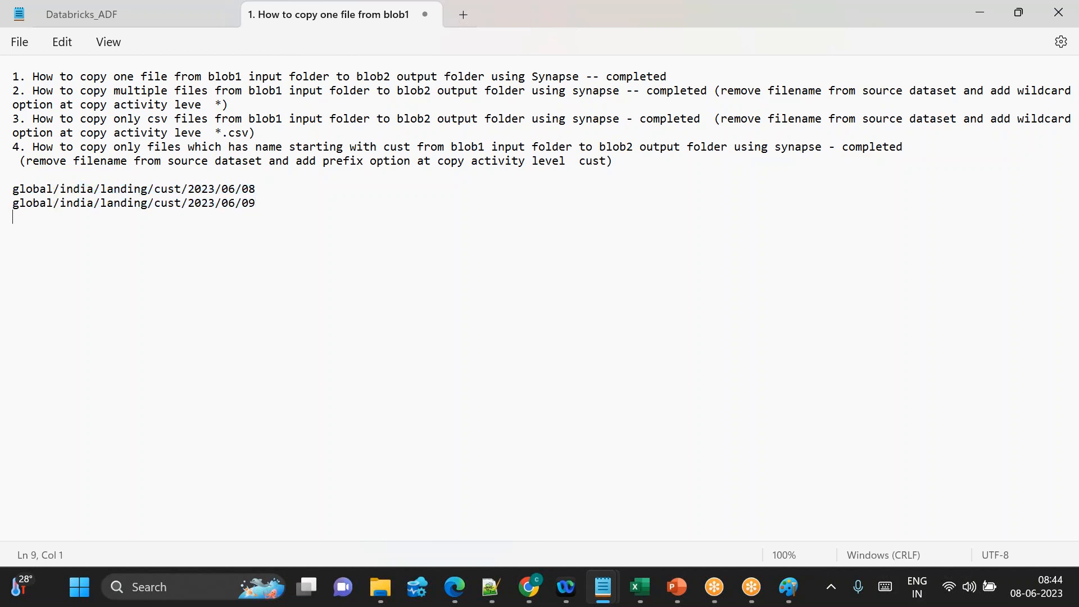
{"action": "key", "text": "ctrl+v"}
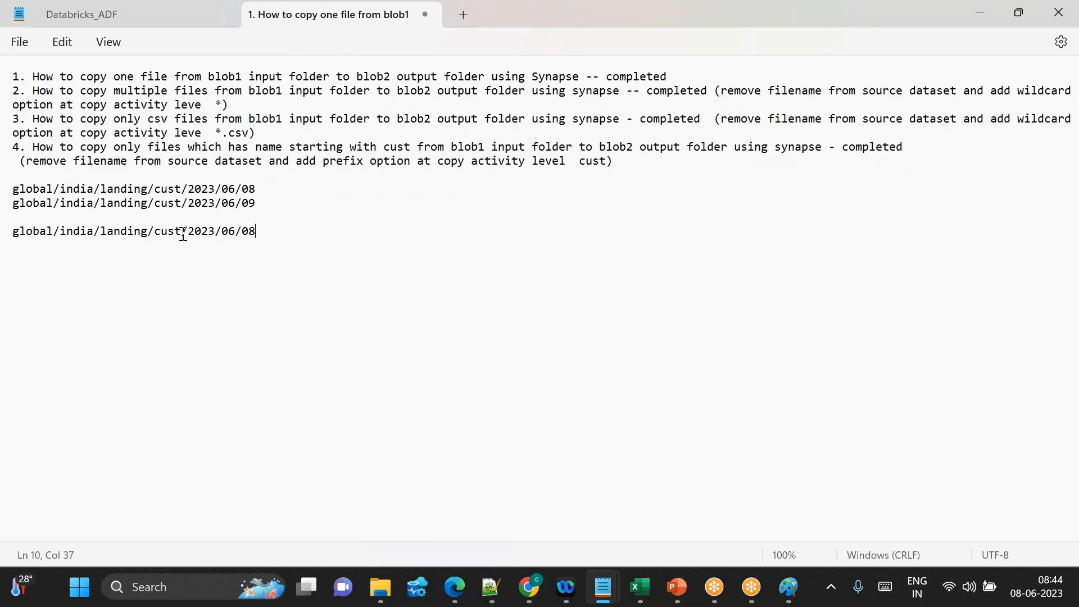
{"action": "double_click", "coordinate": [166, 231]}
{"action": "key", "text": "Delete"}
{"action": "type", "text": "emp"}
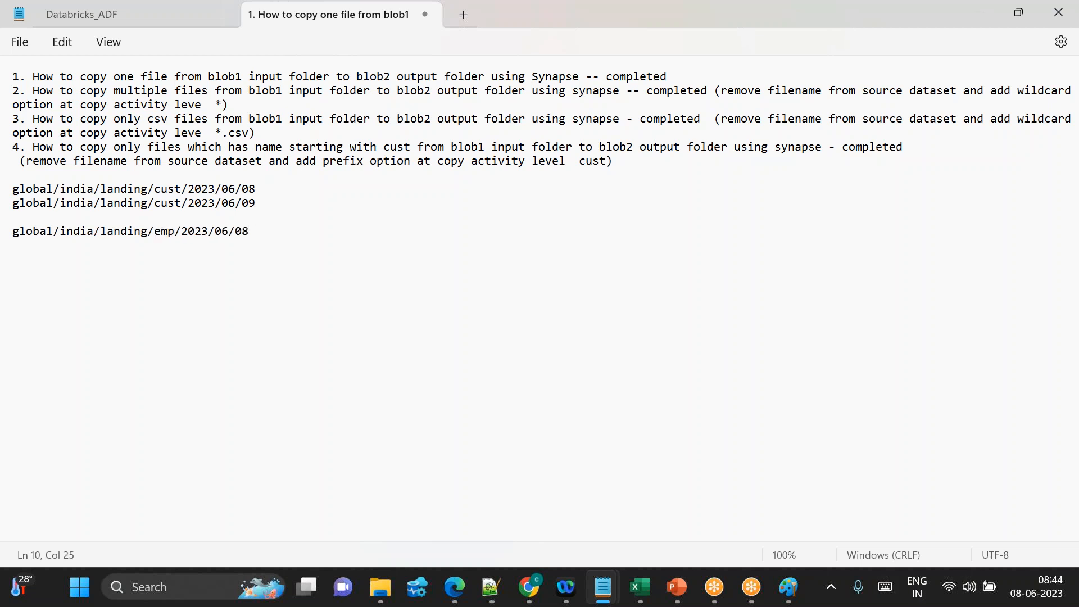
{"action": "left_click", "coordinate": [257, 236]}
{"action": "left_click_drag", "start_coordinate": [257, 236], "coordinate": [9, 233]}
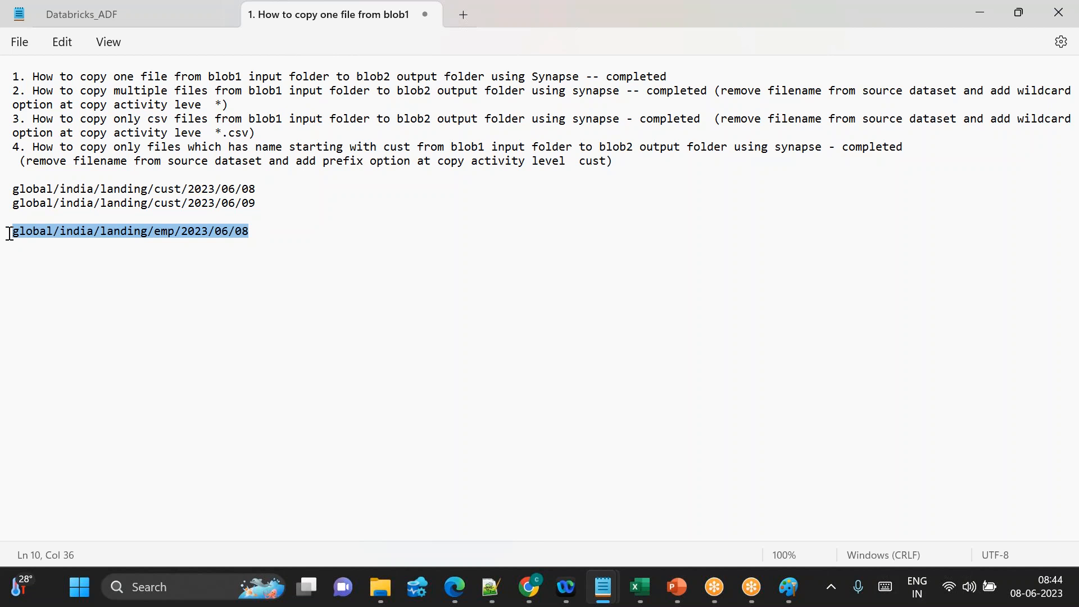
{"action": "left_click", "coordinate": [235, 234]}
{"action": "left_click_drag", "start_coordinate": [261, 232], "coordinate": [9, 190]}
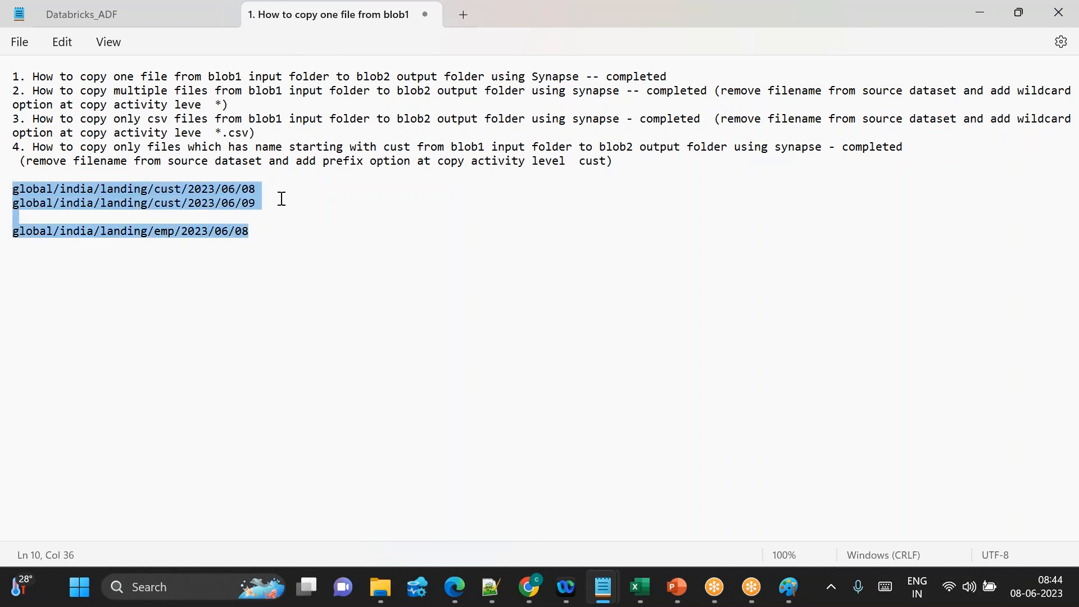
Step: Remove the blank line between the two cust paths and the emp path
{"action": "left_click", "coordinate": [250, 233]}
{"action": "left_click_drag", "start_coordinate": [236, 225], "coordinate": [12, 189]}
{"action": "left_click", "coordinate": [263, 236]}
{"action": "left_click_drag", "start_coordinate": [263, 241], "coordinate": [13, 174]}
{"action": "left_click", "coordinate": [251, 230]}
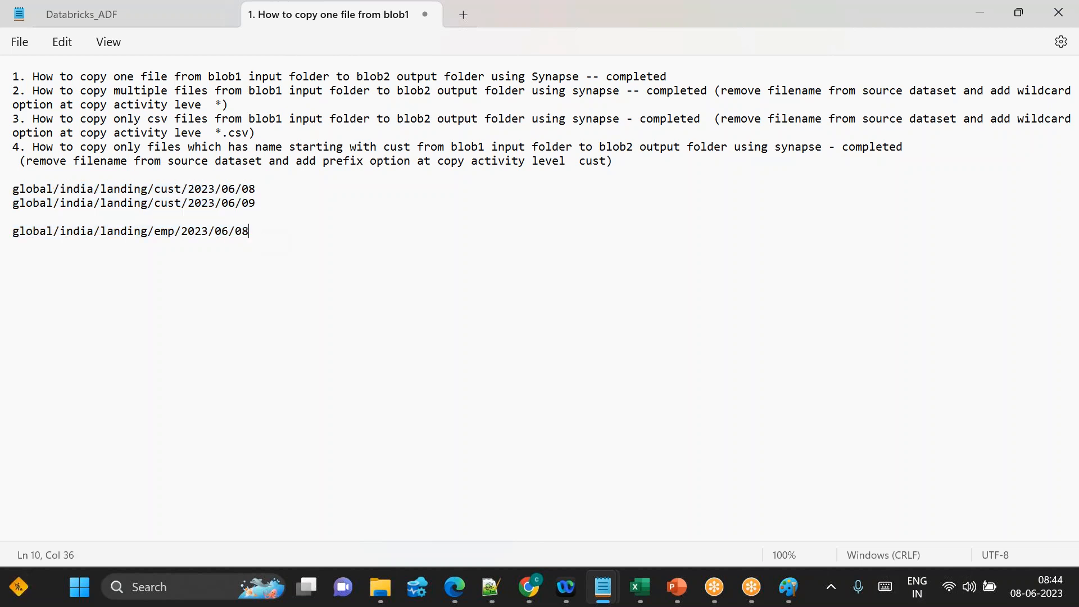
{"action": "key", "text": "Home"}
{"action": "key", "text": "BackSpace"}
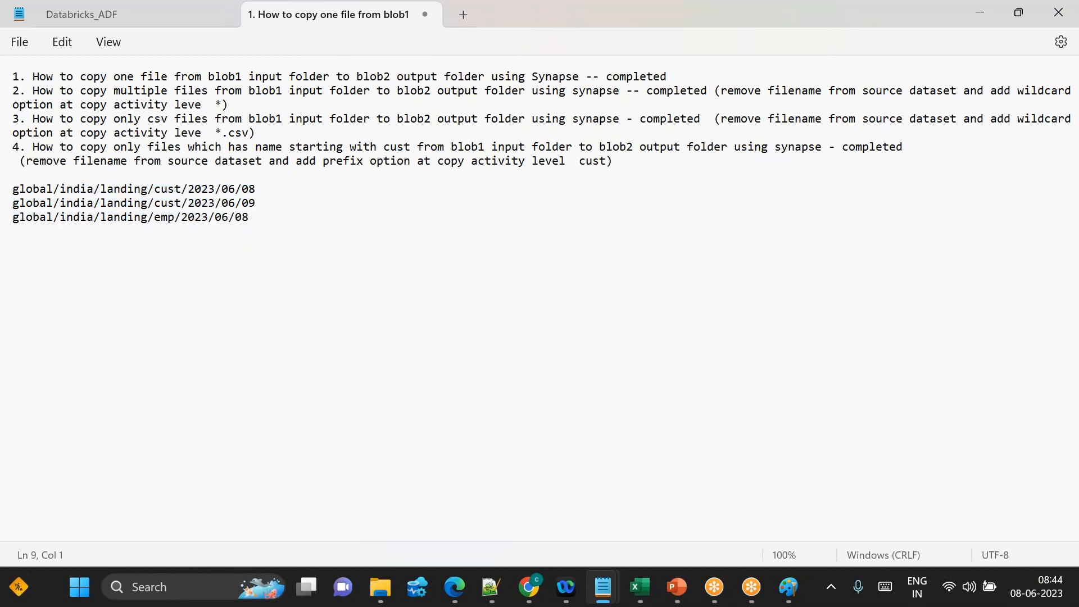
{"action": "left_click_drag", "start_coordinate": [294, 224], "coordinate": [9, 199]}
{"action": "left_click", "coordinate": [268, 216]}
{"action": "left_click_drag", "start_coordinate": [269, 216], "coordinate": [12, 175]}
{"action": "left_click", "coordinate": [233, 222]}
{"action": "left_click_drag", "start_coordinate": [258, 220], "coordinate": [182, 218]}
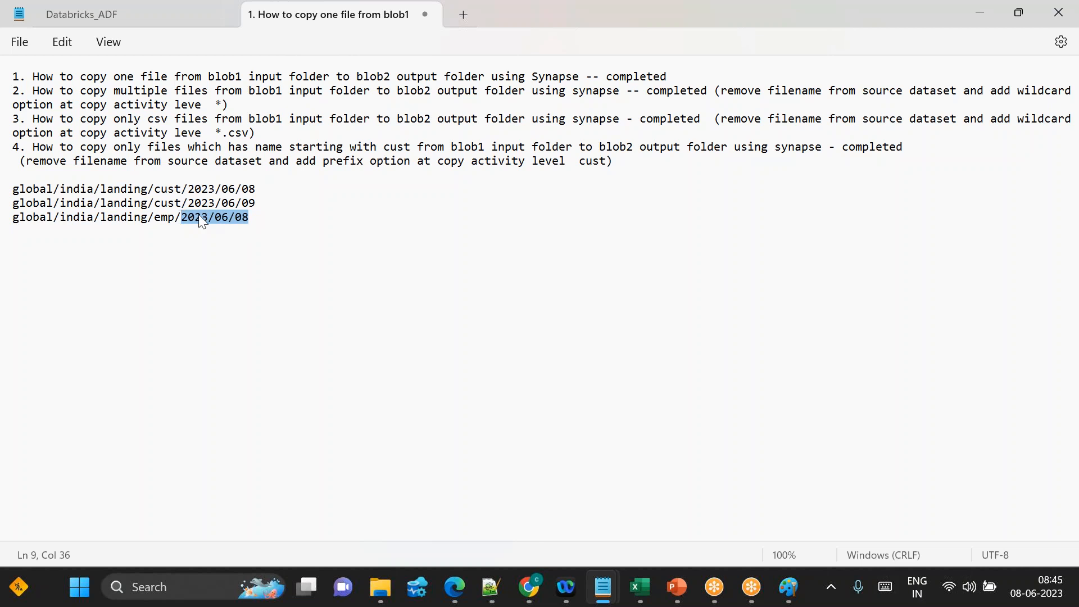
{"action": "left_click", "coordinate": [285, 233]}
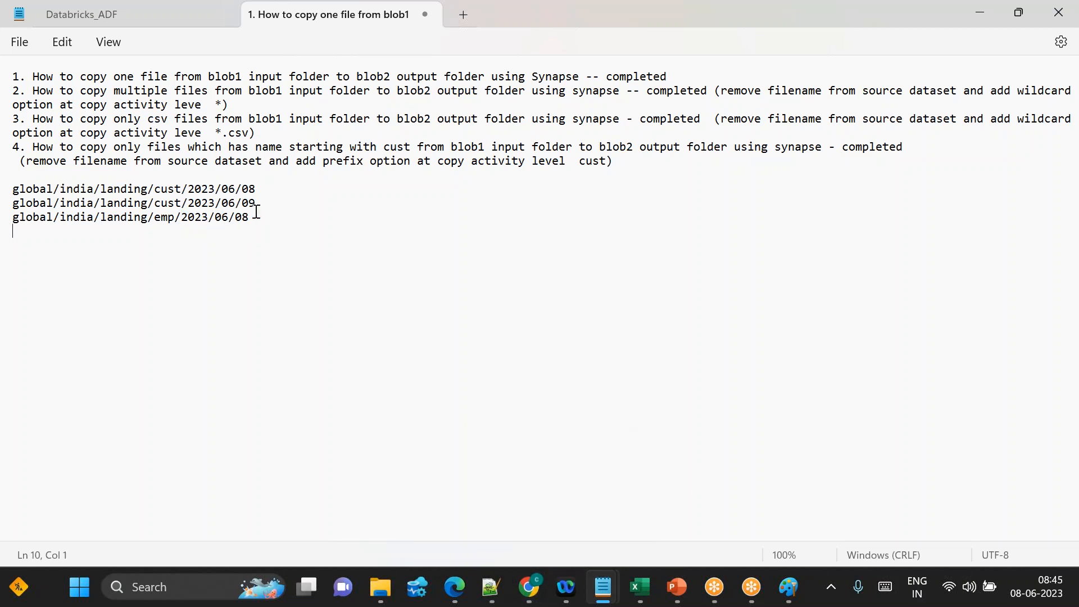
{"action": "left_click_drag", "start_coordinate": [251, 218], "coordinate": [182, 218]}
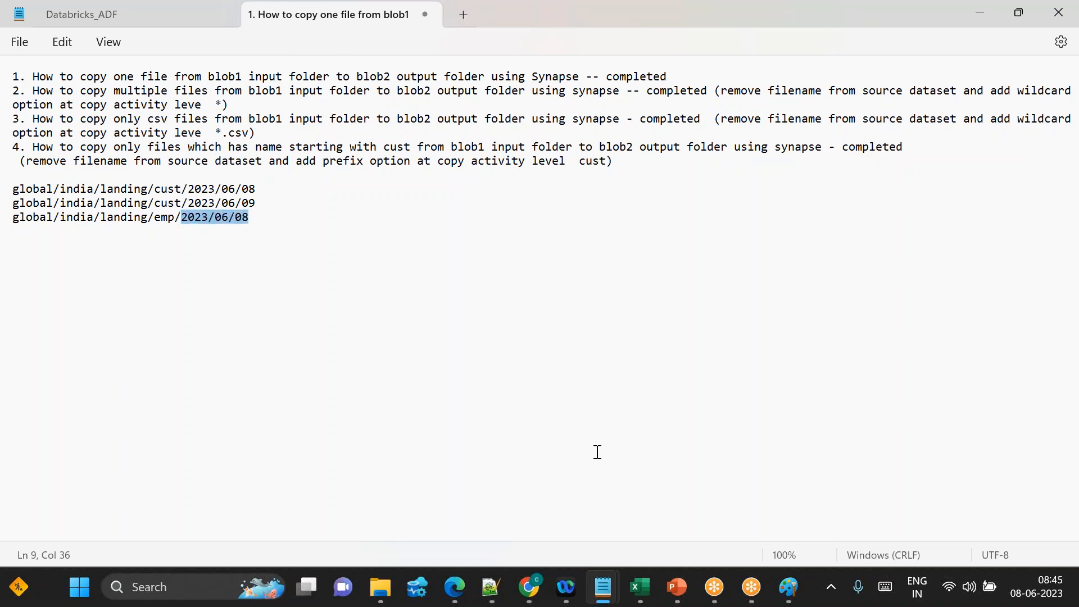
{"action": "mouse_move", "coordinate": [526, 594]}
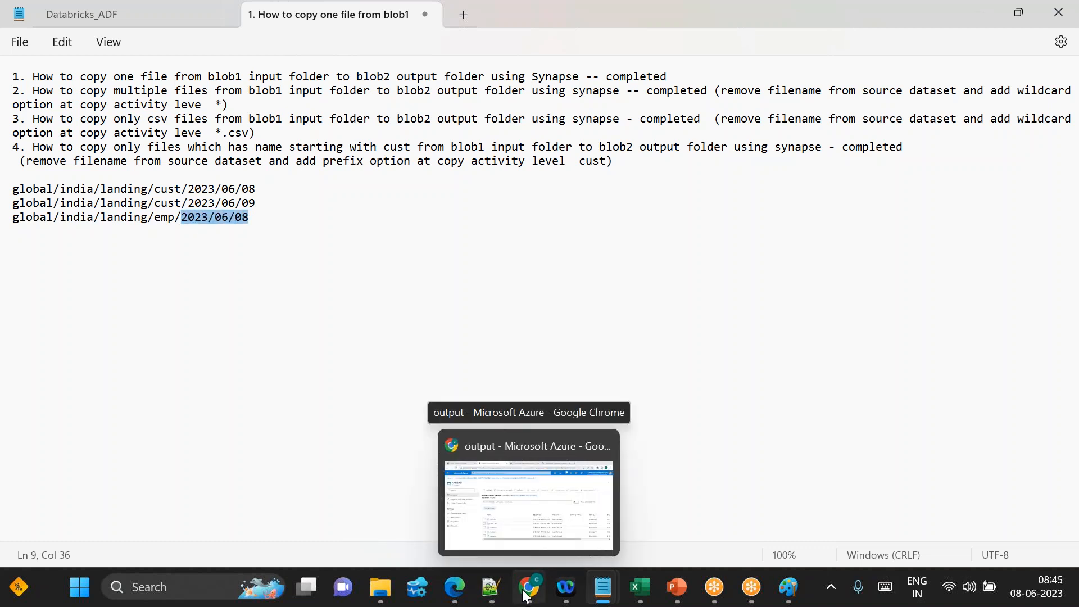
{"action": "left_click", "coordinate": [268, 220]}
{"action": "mouse_move", "coordinate": [268, 221]}
{"action": "left_mouse_down"}
{"action": "mouse_move", "coordinate": [86, 214]}
{"action": "mouse_move", "coordinate": [259, 191]}
{"action": "mouse_move", "coordinate": [260, 203]}
{"action": "left_mouse_up"}
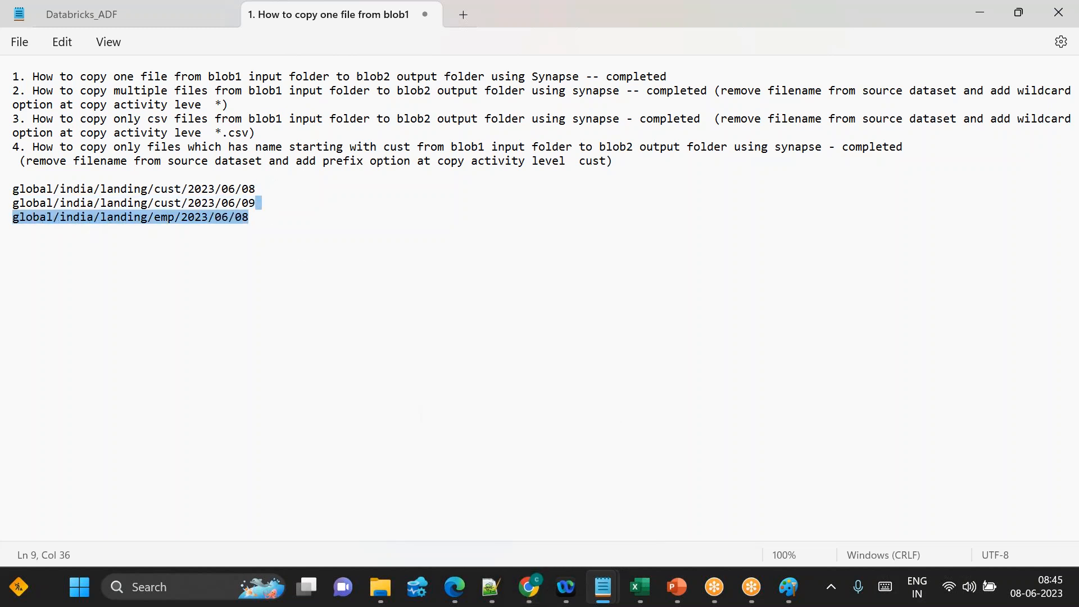
{"action": "left_click", "coordinate": [250, 254]}
Step: Append ---> single file to the end of the emp path line
{"action": "left_click", "coordinate": [268, 218]}
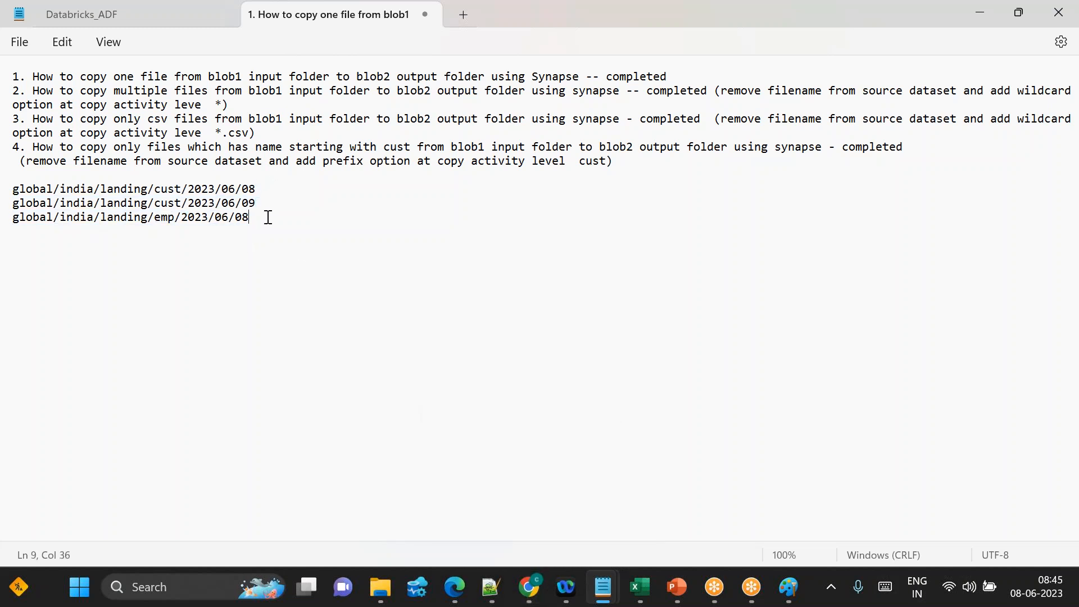
{"action": "type", "text": "--->"}
{"action": "double_click", "coordinate": [167, 217]}
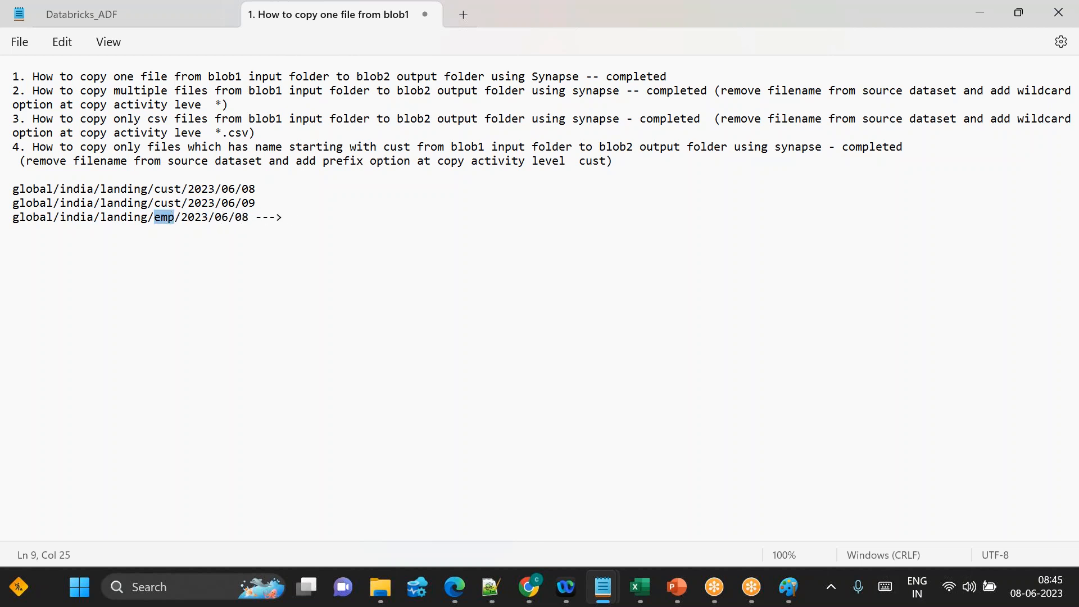
{"action": "left_click", "coordinate": [298, 218]}
{"action": "type", "text": "single fl"}
{"action": "key", "text": "BackSpace"}
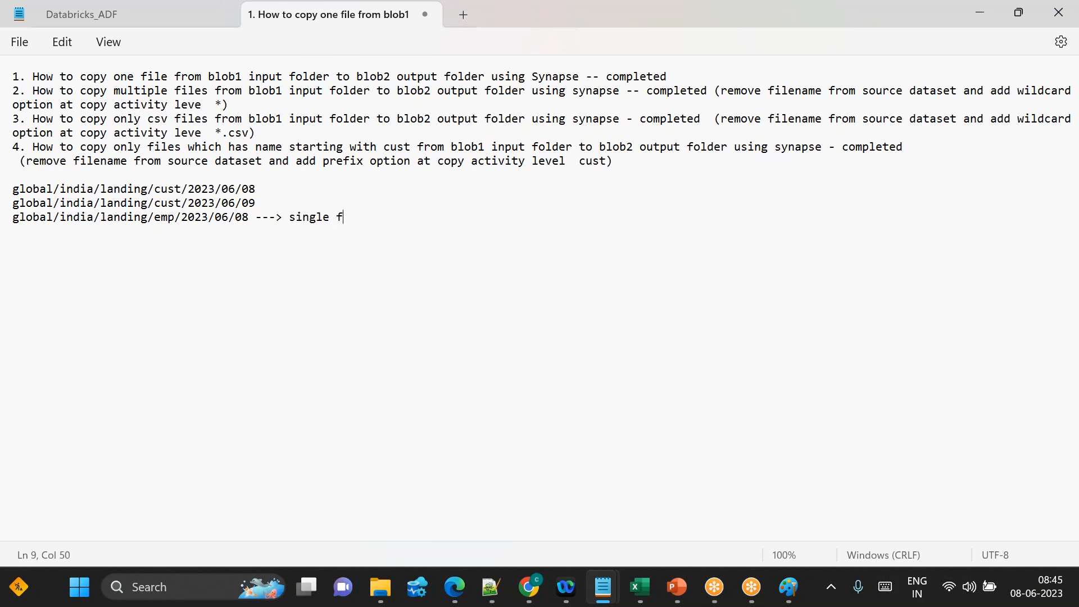
{"action": "type", "text": "ile"}
{"action": "key", "text": "Return"}
Step: Extend the emp path line after single file with ---> 1m--->20m--->20files
{"action": "double_click", "coordinate": [304, 217]}
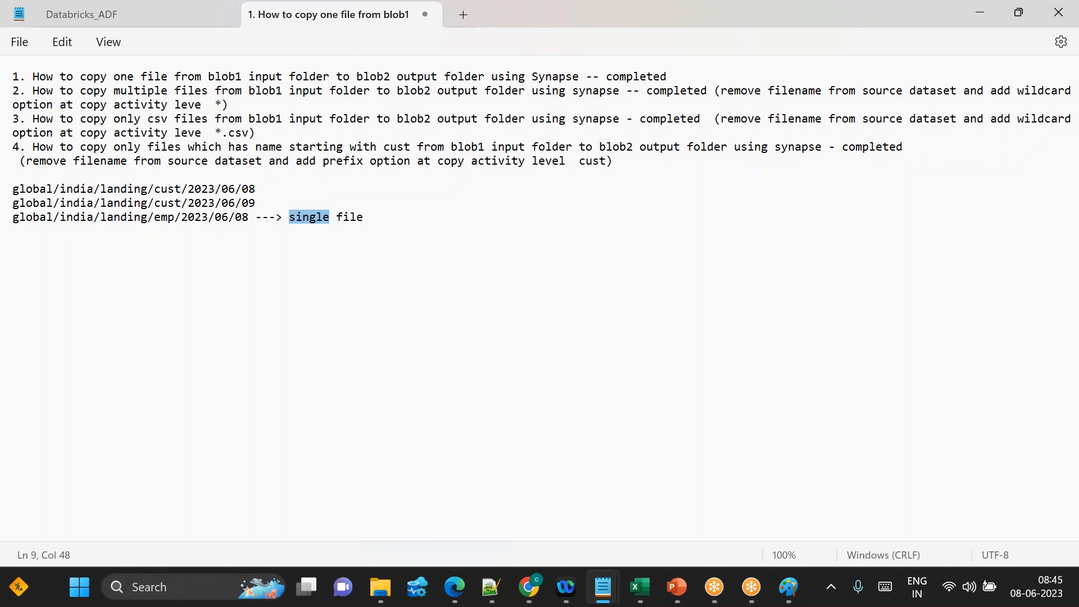
{"action": "left_click", "coordinate": [375, 220]}
{"action": "type", "text": "---> 1m"}
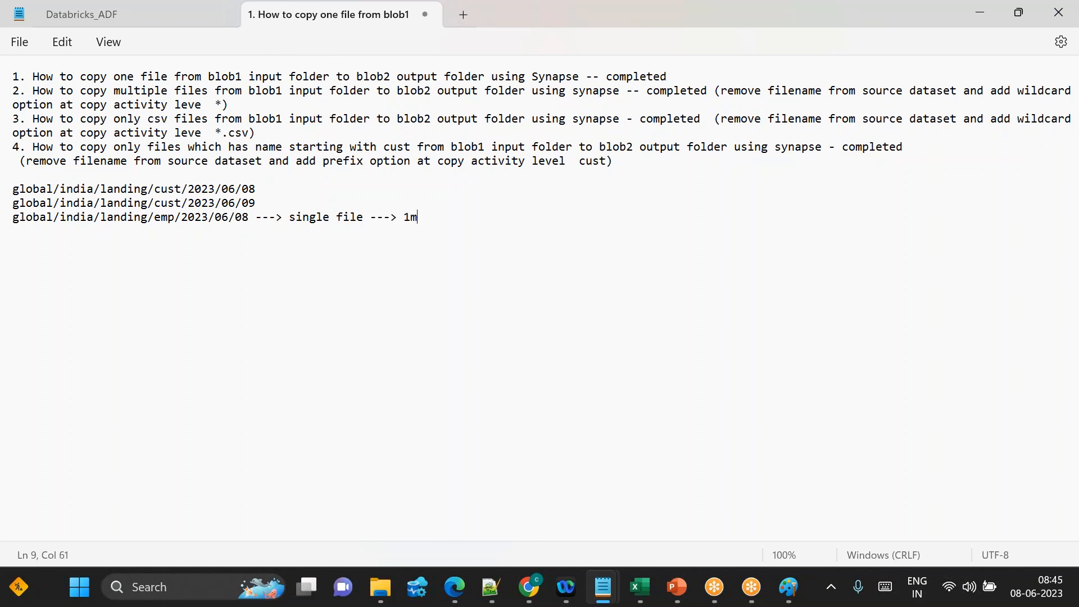
{"action": "type", "text": "--->"}
{"action": "type", "text": "20m--->20files"}
{"action": "key", "text": "Return"}
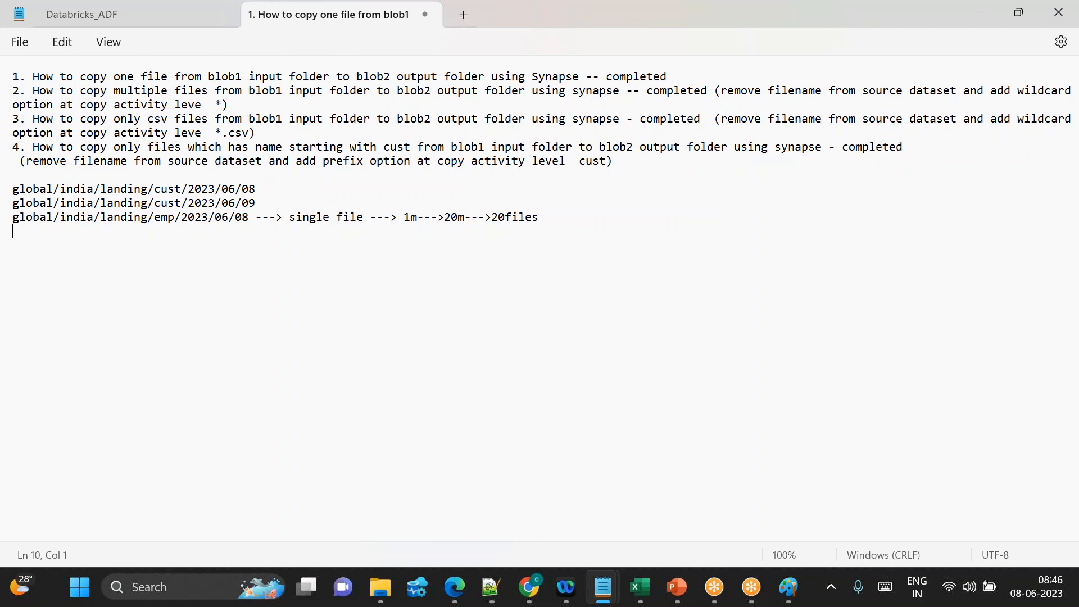
Step: Add the note ---> which file on the line below the emp path
{"action": "left_click_drag", "start_coordinate": [491, 217], "coordinate": [551, 222]}
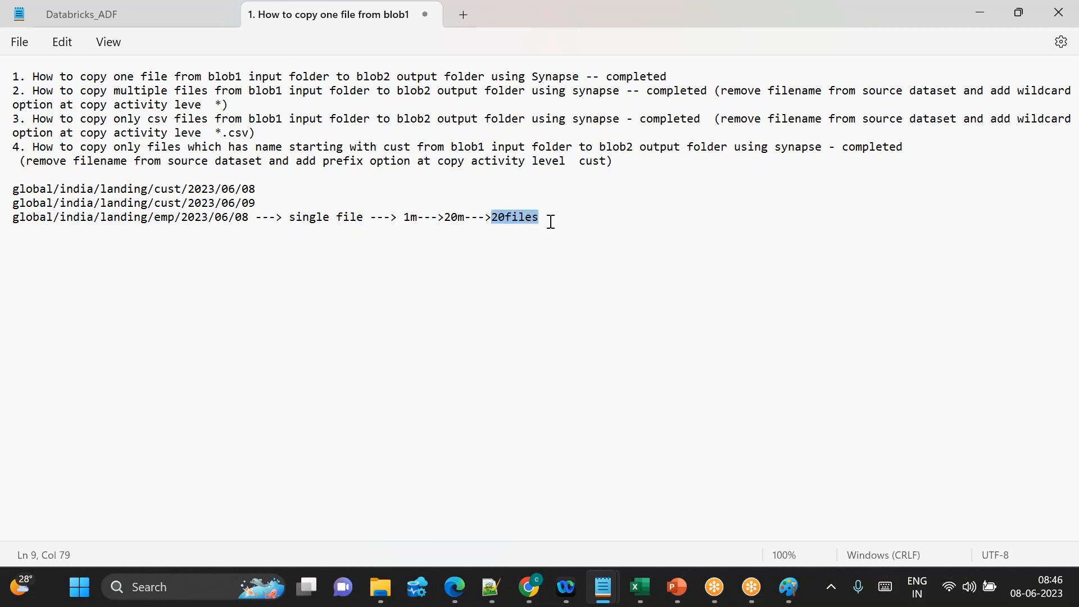
{"action": "left_click", "coordinate": [551, 222]}
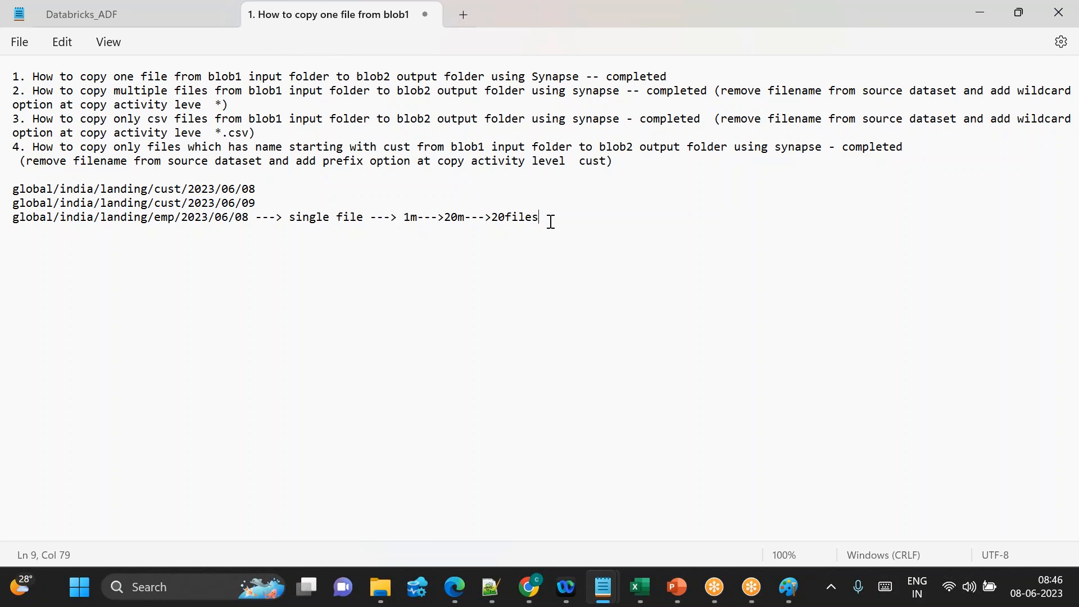
{"action": "key", "text": "Return"}
{"action": "type", "text": "---> which file"}
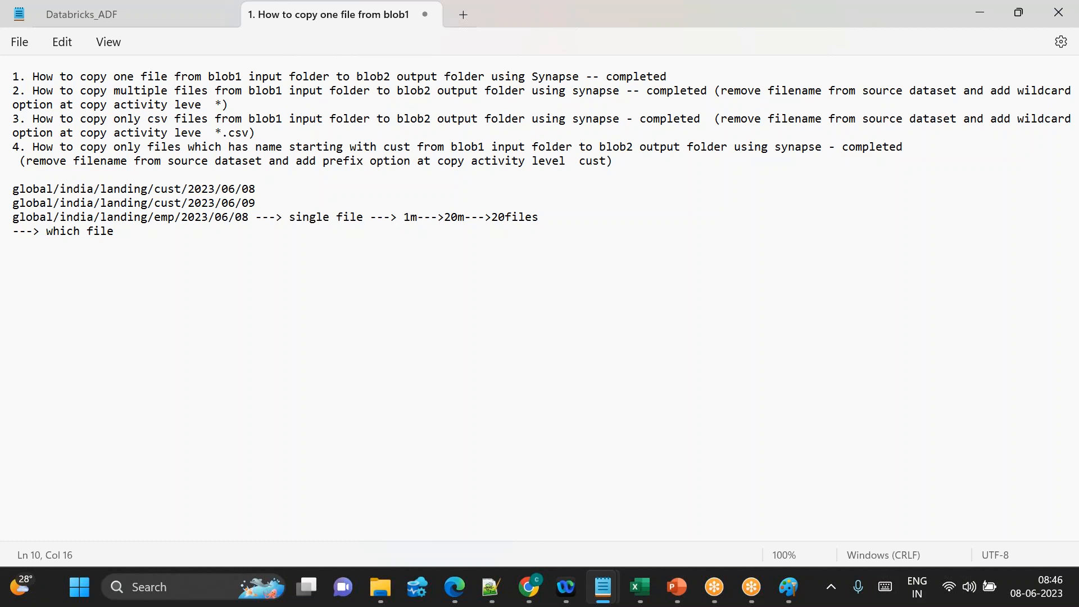
{"action": "left_click_drag", "start_coordinate": [249, 217], "coordinate": [130, 224]}
{"action": "left_click_drag", "start_coordinate": [35, 224], "coordinate": [10, 219]}
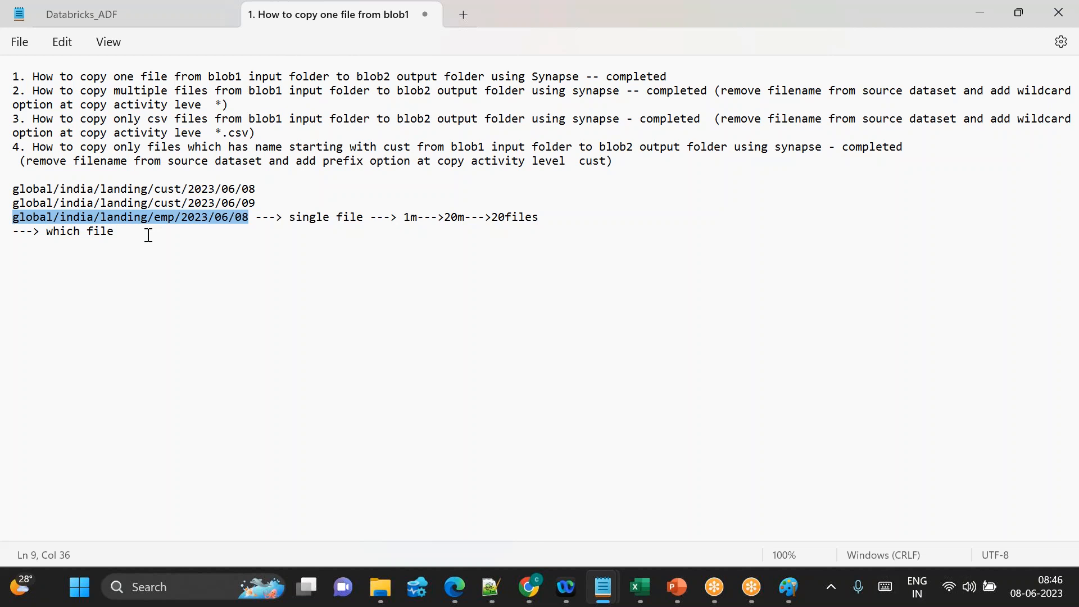
{"action": "left_click_drag", "start_coordinate": [255, 218], "coordinate": [309, 232]}
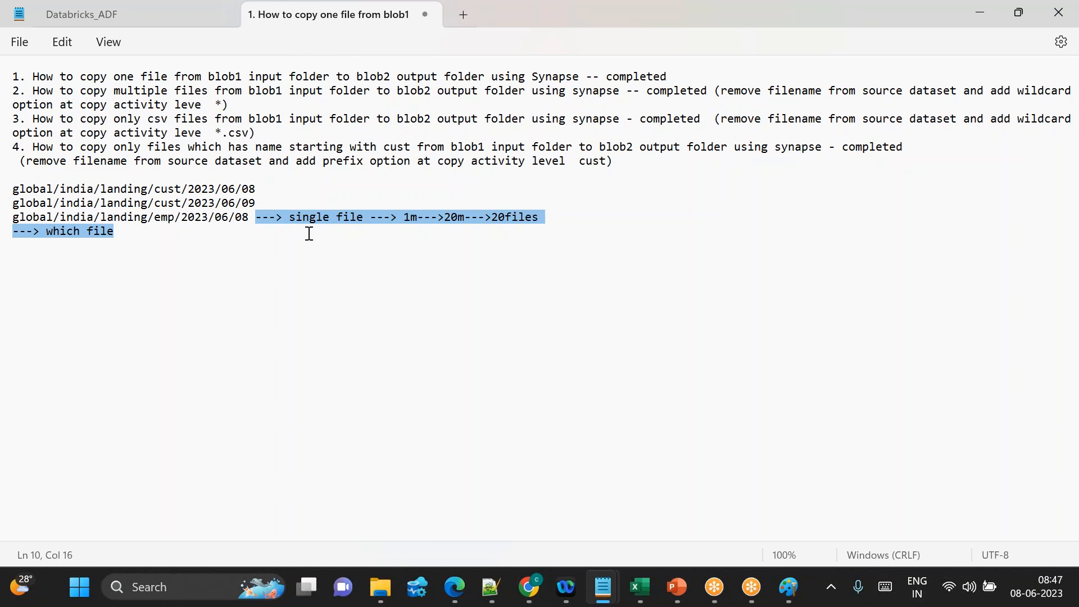
{"action": "left_click", "coordinate": [308, 233]}
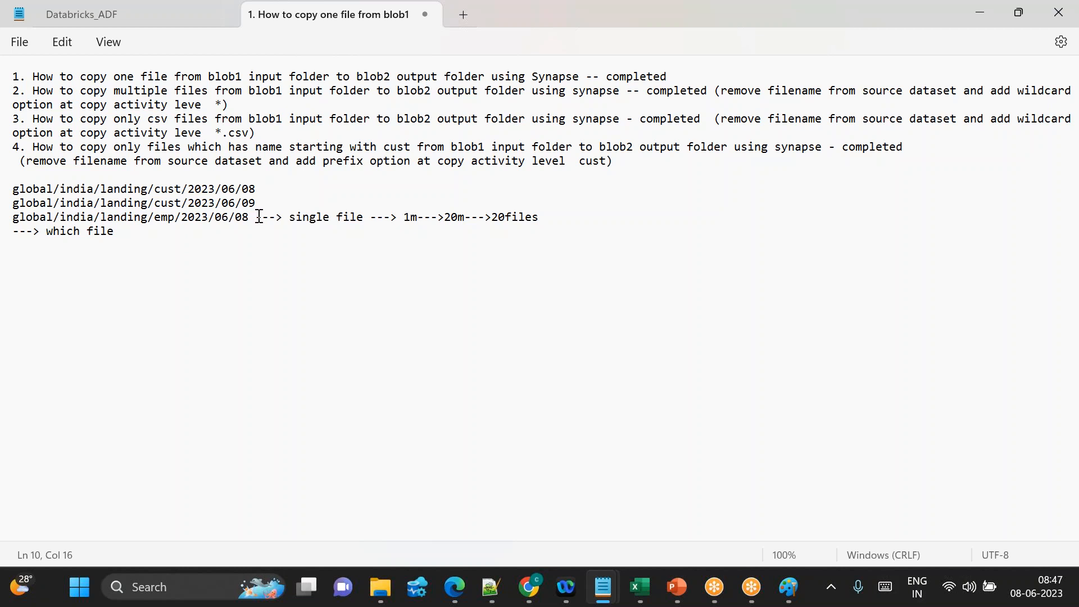
{"action": "left_click_drag", "start_coordinate": [255, 217], "coordinate": [328, 248]}
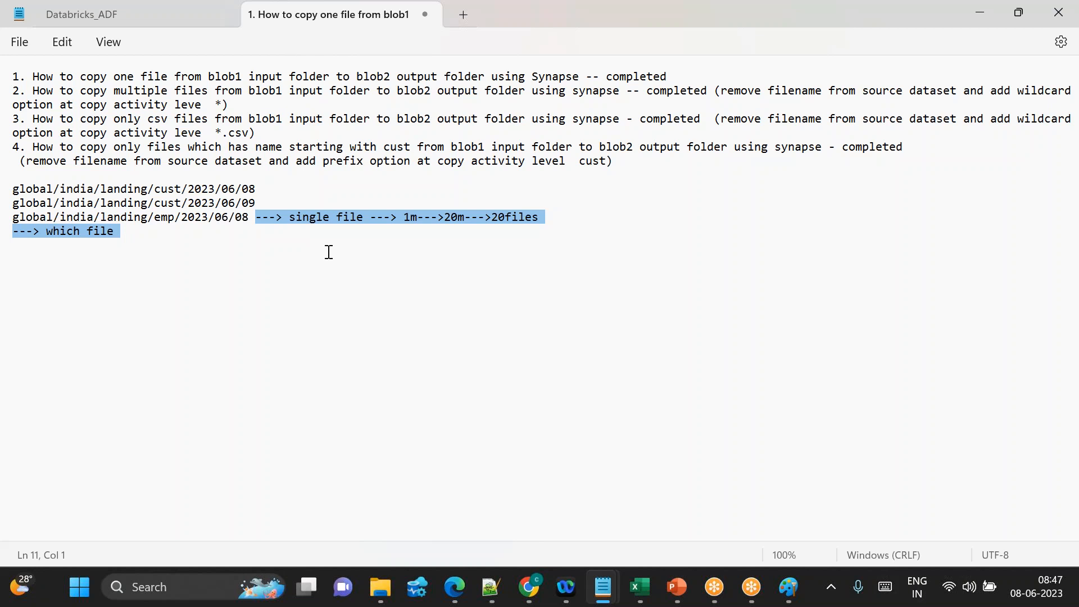
{"action": "left_click", "coordinate": [304, 247]}
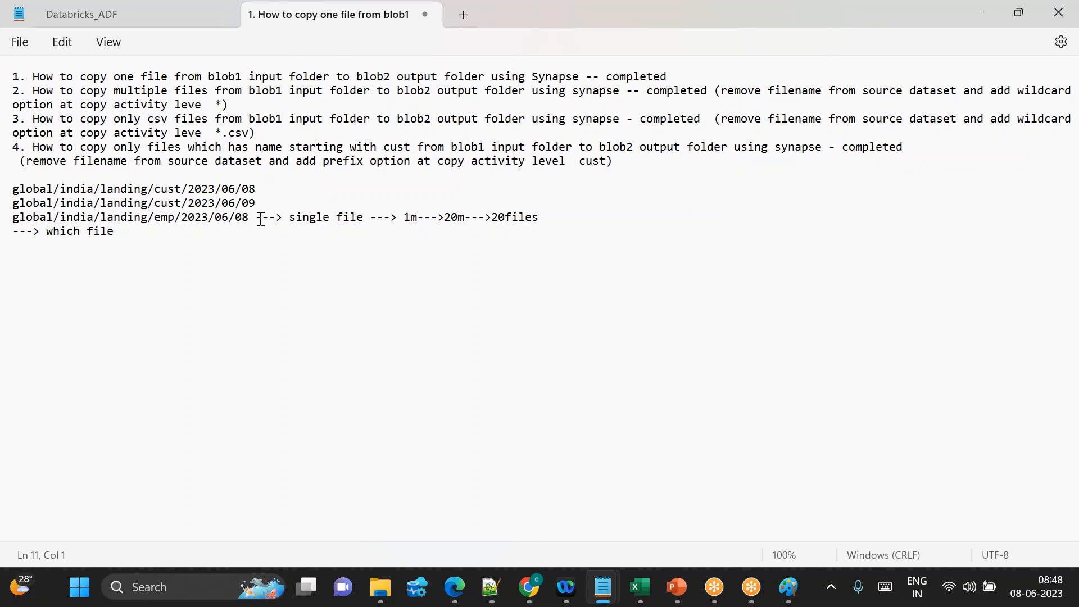
Step: After a blank line below the which file note, write oracle, 5 table, day1 and 5 tables on separate lines
{"action": "left_click_drag", "start_coordinate": [261, 219], "coordinate": [306, 234]}
{"action": "key", "text": "Up"}
{"action": "key", "text": "Return"}
{"action": "key", "text": "Return"}
{"action": "type", "text": "oracle"}
{"action": "key", "text": "Return"}
{"action": "type", "text": "5 table"}
{"action": "key", "text": "Return"}
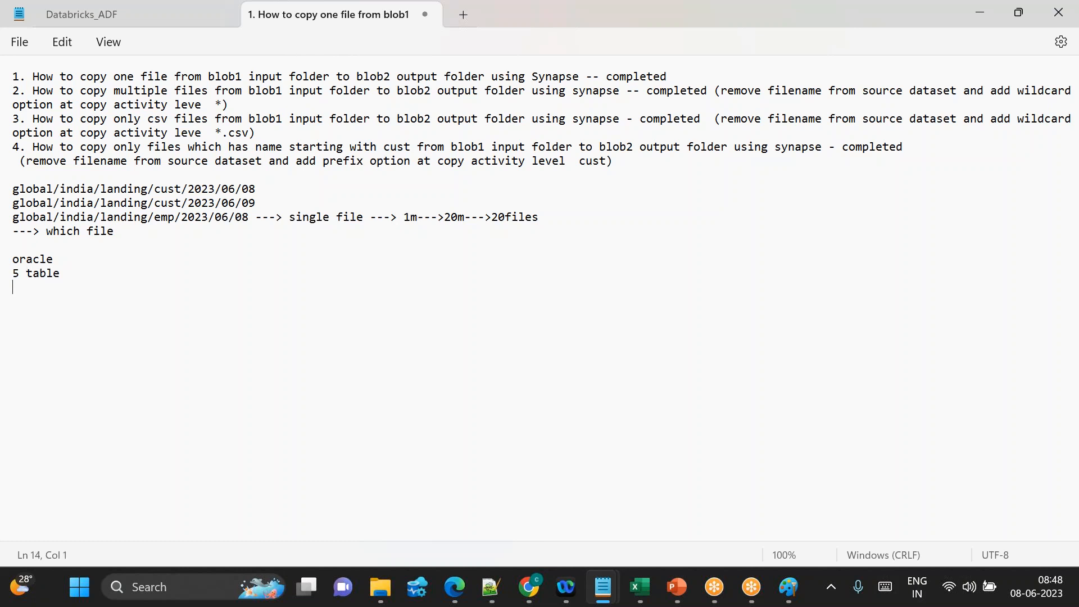
{"action": "type", "text": "day1"}
{"action": "key", "text": "Return"}
{"action": "type", "text": "5 tables "}
Step: Add the line 1 --- 1 file/2 files below the 5 tables line
{"action": "type", "text": "1"}
{"action": "type", "text": " --- "}
{"action": "type", "text": "1"}
{"action": "type", "text": " fil"}
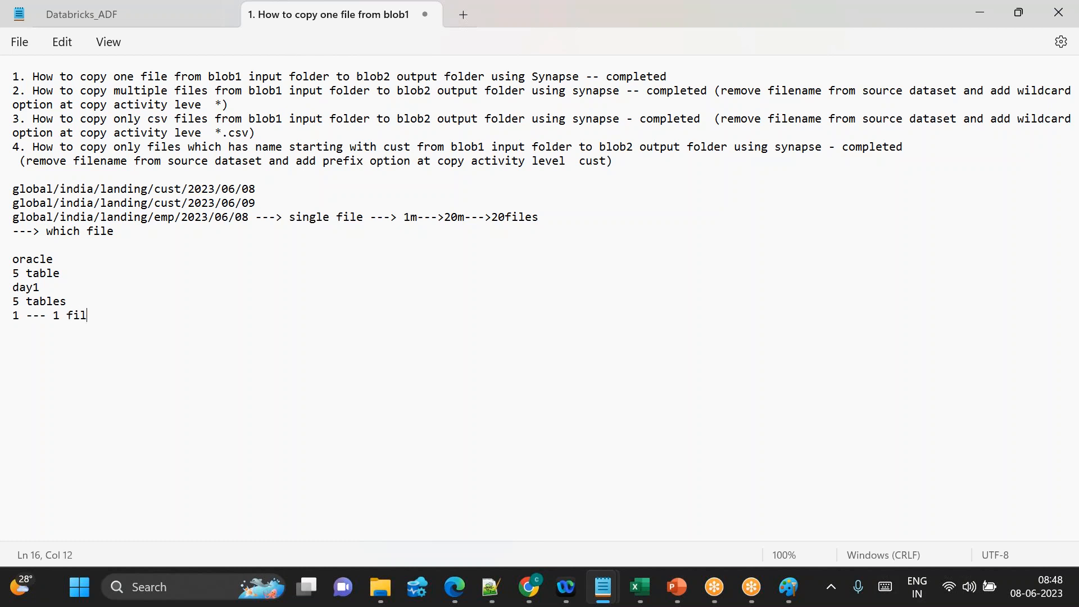
{"action": "type", "text": "e/2 files"}
{"action": "key", "text": "Return"}
{"action": "key", "text": "Return"}
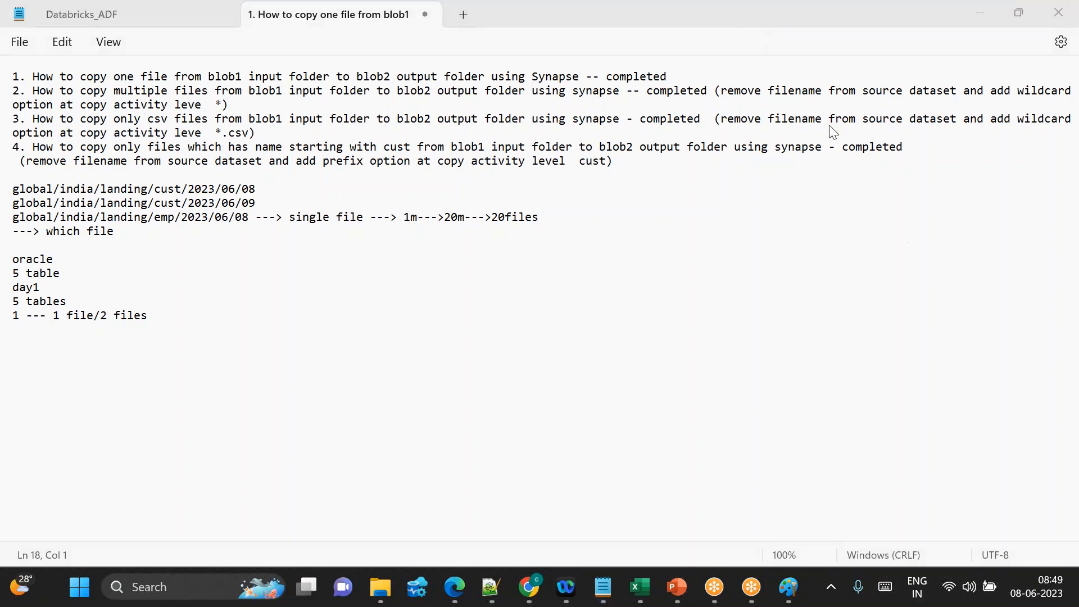
Step: Delete the line 1 --- 1 file/2 files at the end of the notes
{"action": "left_click", "coordinate": [172, 314]}
{"action": "key", "text": "Return"}
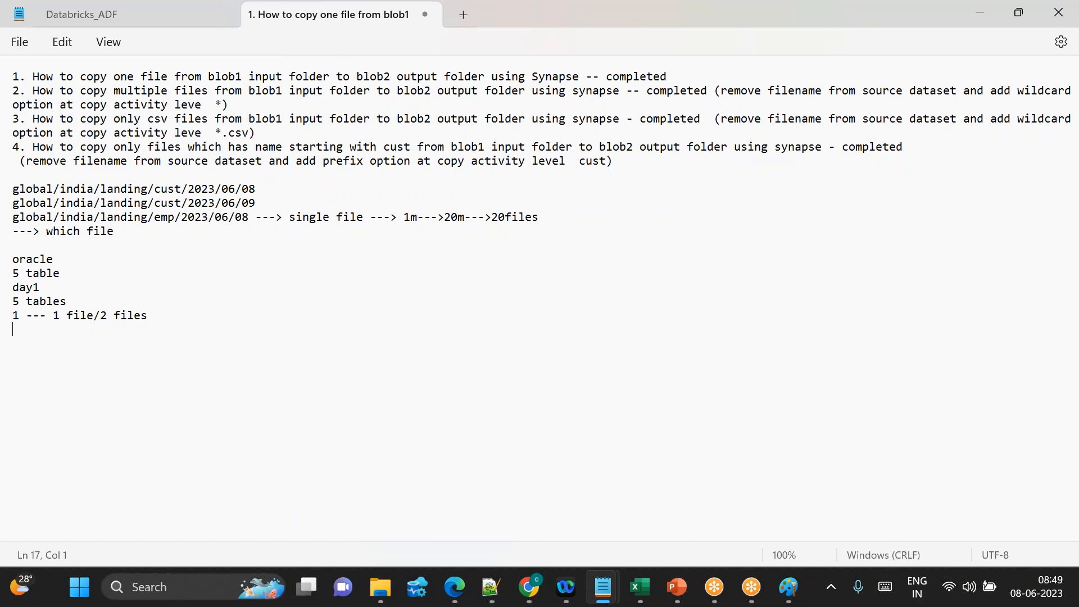
{"action": "left_click_drag", "start_coordinate": [149, 316], "coordinate": [9, 318]}
{"action": "key", "text": "BackSpace"}
{"action": "key", "text": "BackSpace"}
Step: Replace the 5 tables line below day1 with the question number tables that are processed?
{"action": "type", "text": "number of"}
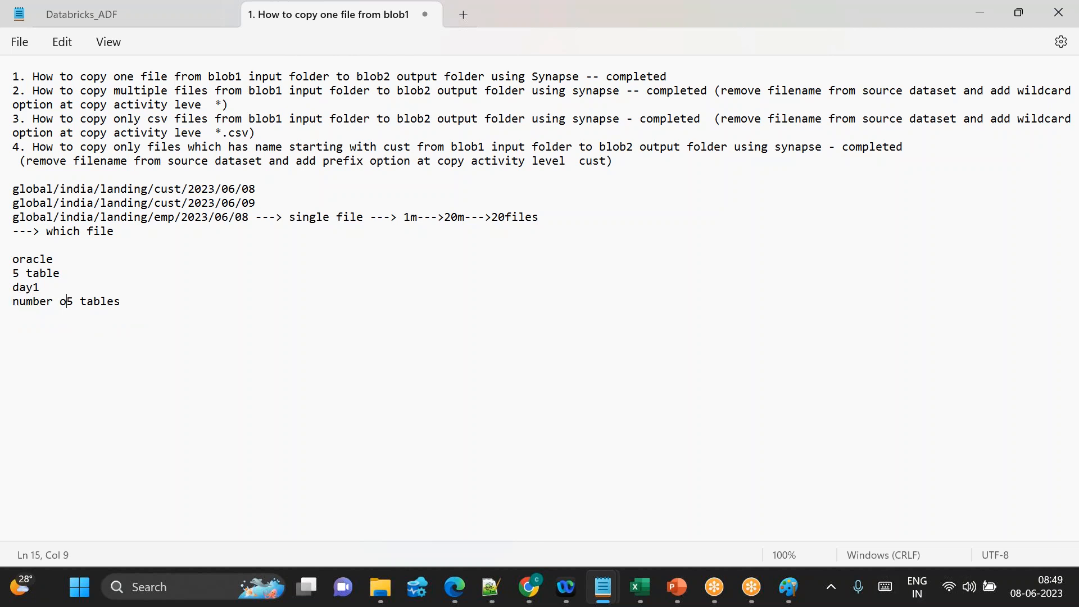
{"action": "key", "text": "BackSpace"}
{"action": "key", "text": "BackSpace"}
{"action": "key", "text": "BackSpace"}
{"action": "type", "text": "tables that are "}
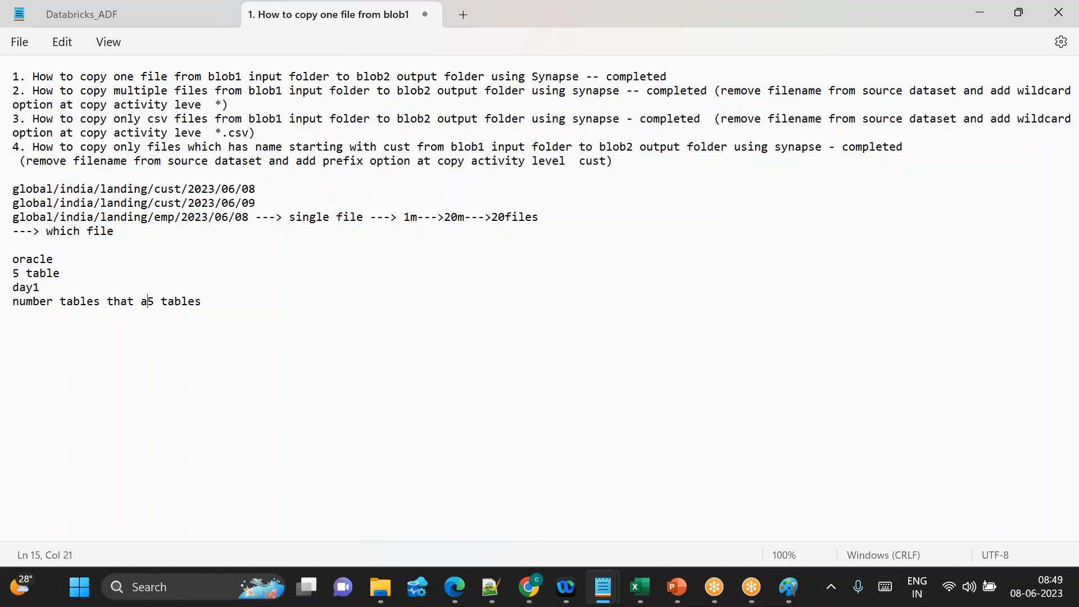
{"action": "type", "text": "processed"}
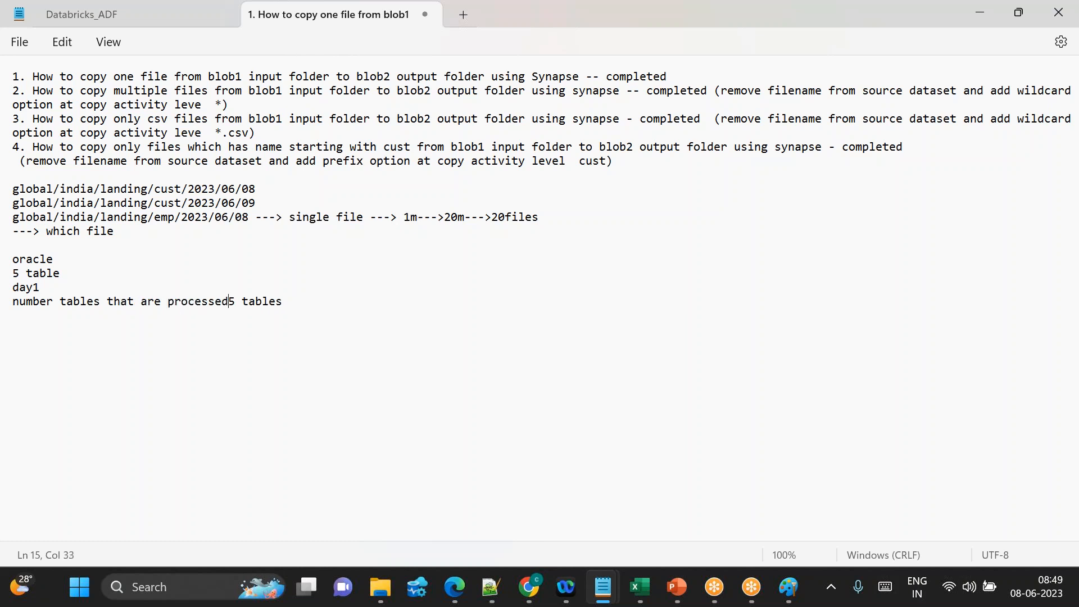
{"action": "key", "text": "End"}
{"action": "key", "text": "BackSpace"}
{"action": "key", "text": "BackSpace"}
{"action": "key", "text": "BackSpace"}
{"action": "key", "text": "BackSpace"}
{"action": "key", "text": "BackSpace"}
{"action": "key", "text": "BackSpace"}
{"action": "key", "text": "BackSpace"}
{"action": "key", "text": "BackSpace"}
{"action": "type", "text": "?"}
Step: List 5 tables, 10 tables and 15 tables on separate lines below the question
{"action": "key", "text": "Return"}
{"action": "type", "text": "5 tables"}
{"action": "key", "text": "Return"}
{"action": "type", "text": "10 tables"}
{"action": "key", "text": "Return"}
{"action": "type", "text": "15 tables"}
{"action": "key", "text": "Return"}
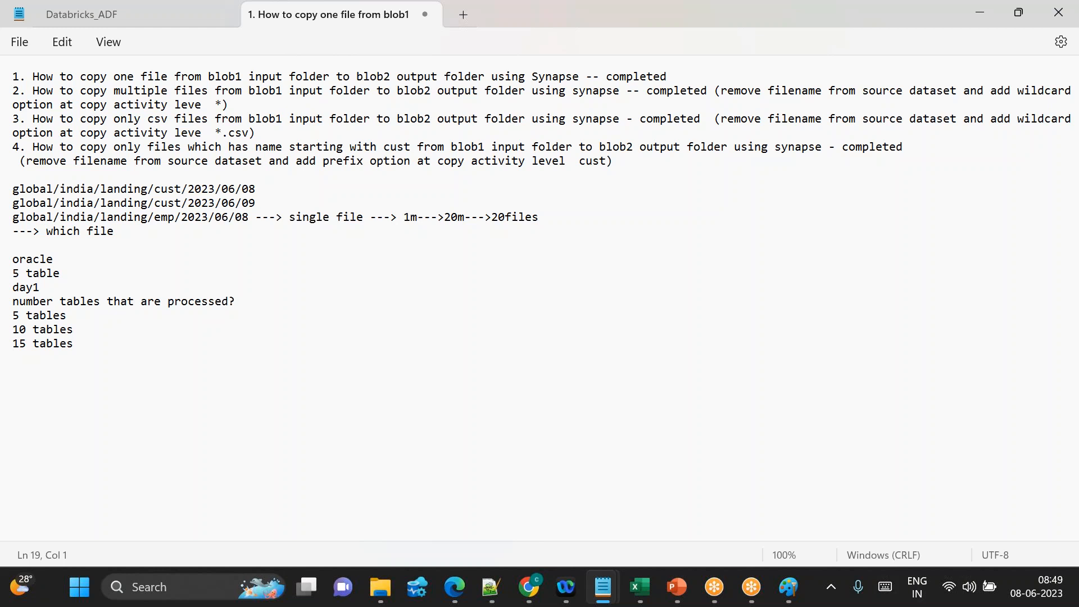
{"action": "left_click_drag", "start_coordinate": [89, 342], "coordinate": [10, 349]}
{"action": "left_click", "coordinate": [98, 342]}
{"action": "left_click", "coordinate": [84, 334]}
{"action": "left_click_drag", "start_coordinate": [84, 334], "coordinate": [7, 331]}
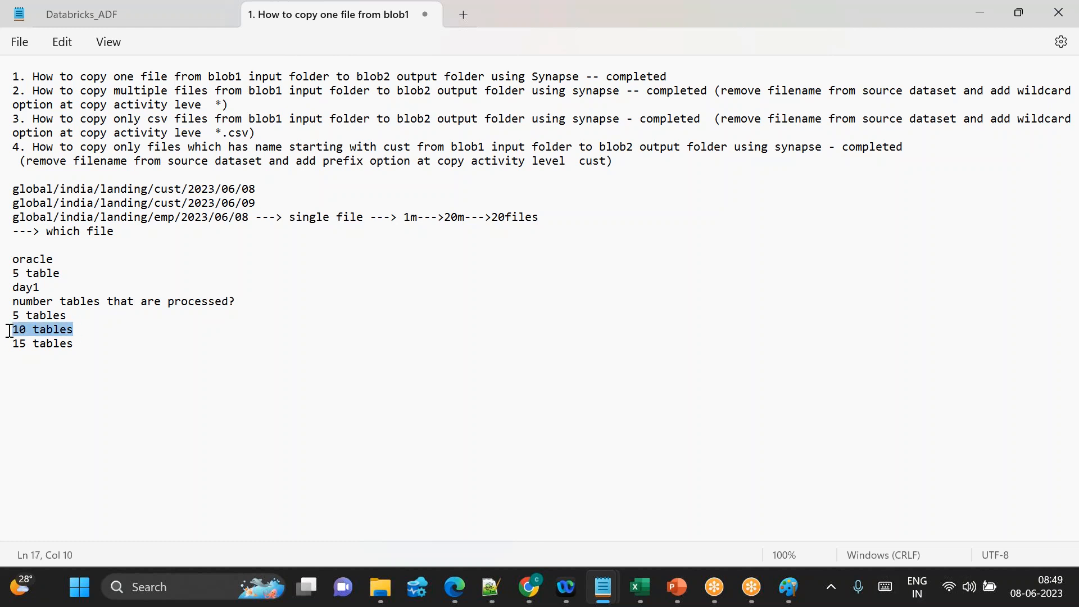
{"action": "right_click", "coordinate": [49, 312]}
{"action": "left_click", "coordinate": [135, 397]}
{"action": "left_click_drag", "start_coordinate": [106, 357], "coordinate": [8, 315]}
{"action": "left_click", "coordinate": [87, 346]}
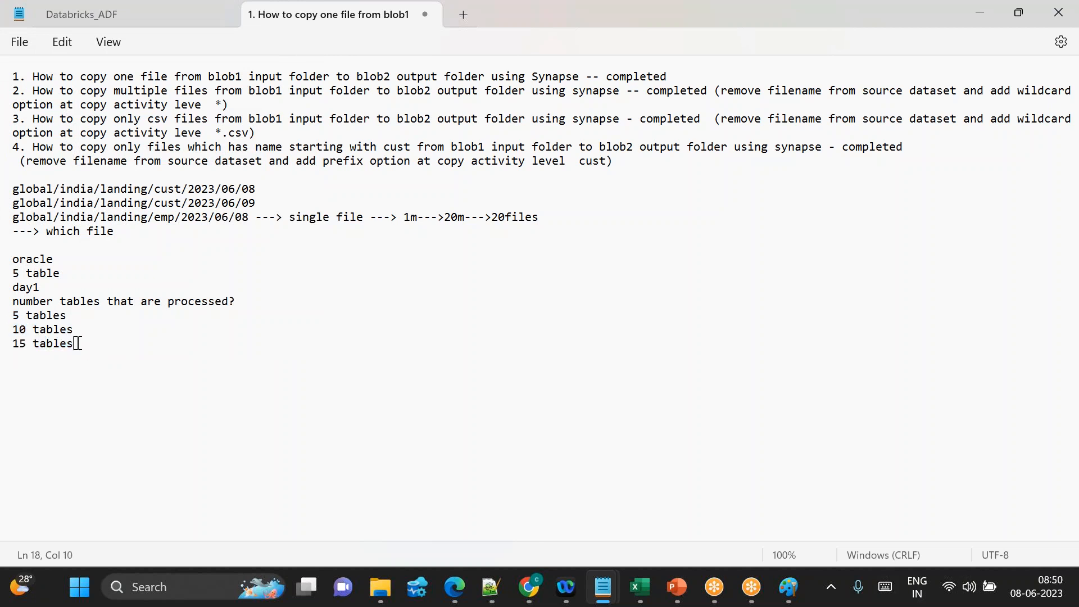
{"action": "left_click_drag", "start_coordinate": [14, 313], "coordinate": [9, 312]}
{"action": "left_click", "coordinate": [103, 344]}
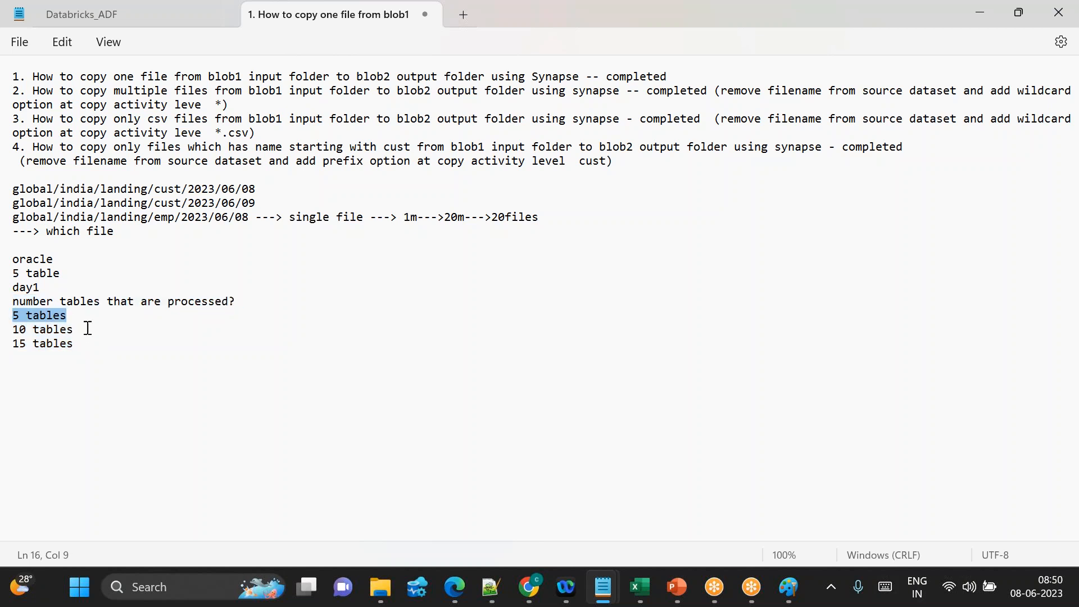
{"action": "right_click", "coordinate": [37, 318]}
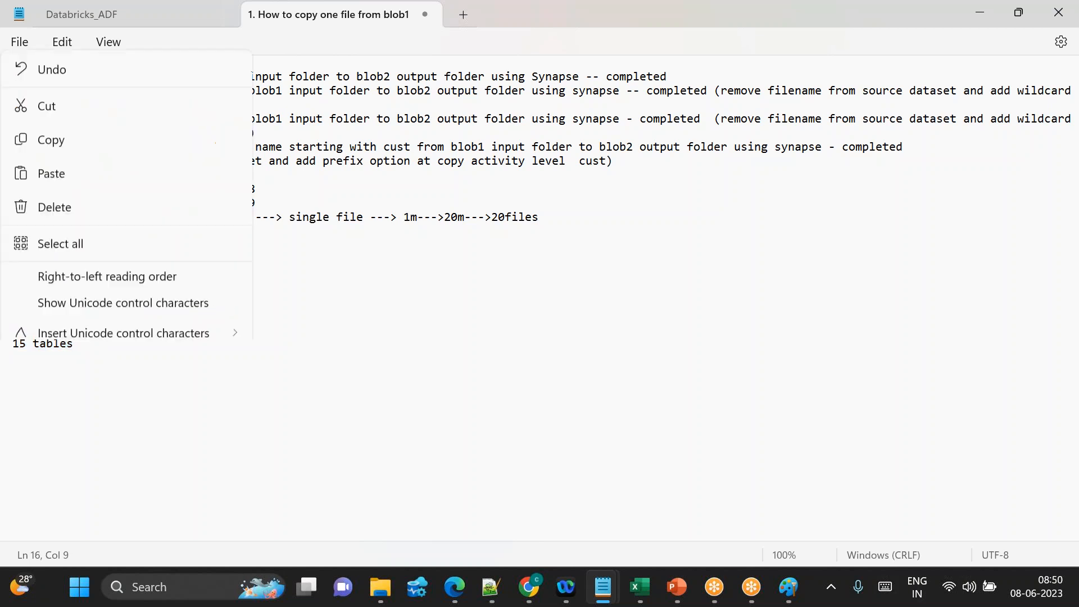
{"action": "left_click", "coordinate": [172, 467]}
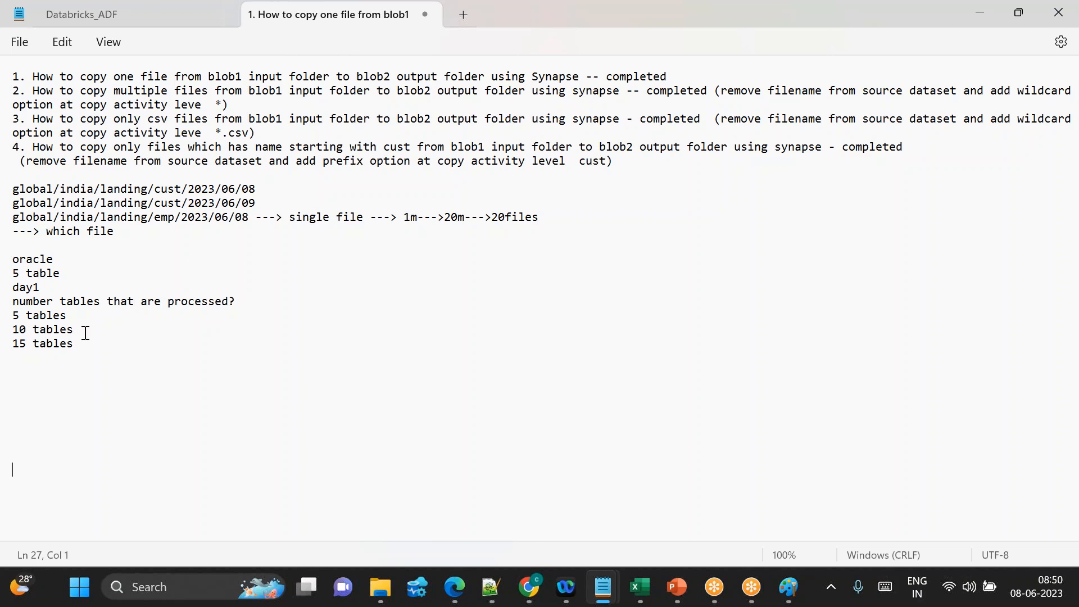
{"action": "left_click_drag", "start_coordinate": [79, 344], "coordinate": [12, 304]}
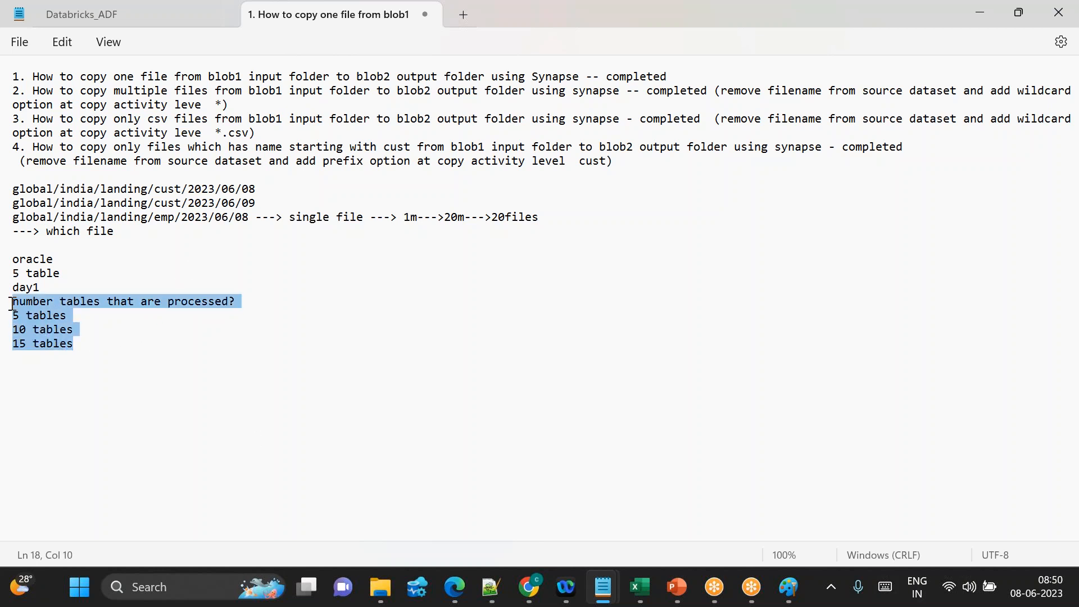
{"action": "left_click", "coordinate": [150, 368]}
{"action": "left_click", "coordinate": [85, 346]}
{"action": "left_click_drag", "start_coordinate": [85, 347], "coordinate": [7, 304]}
{"action": "left_click", "coordinate": [145, 378]}
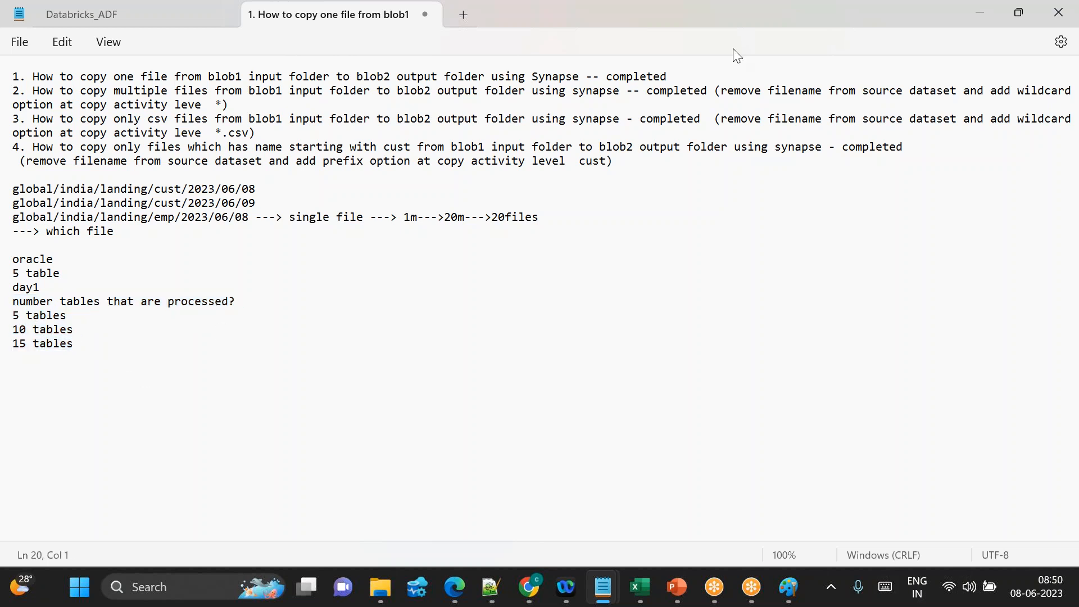
{"action": "left_click", "coordinate": [747, 20]}
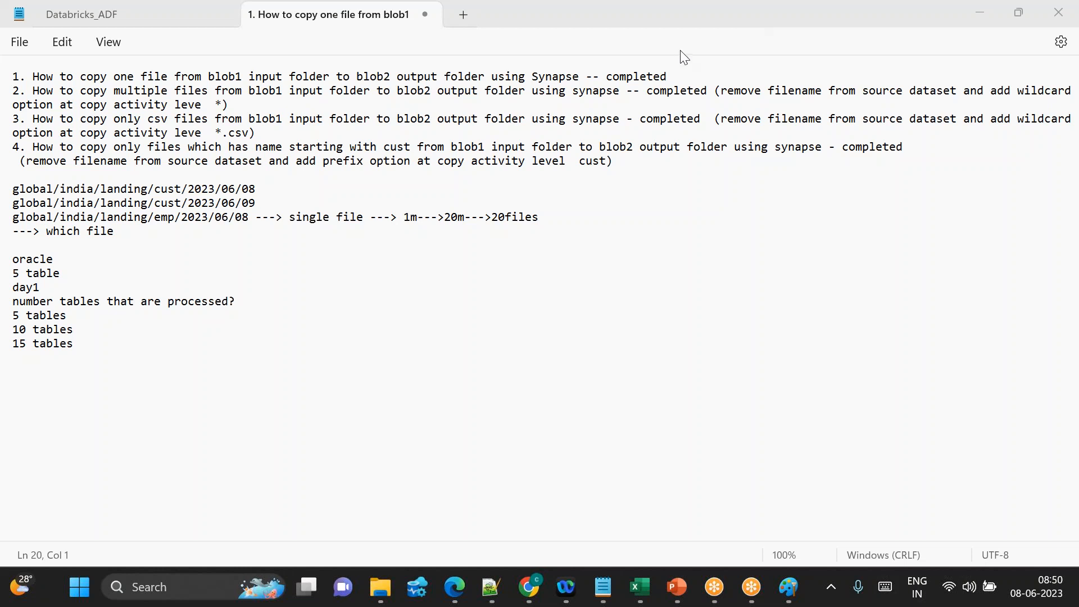
Step: Add charges and delete on separate lines below the 15 tables line, leaving blank lines in between
{"action": "left_click", "coordinate": [95, 368]}
{"action": "key", "text": "Return"}
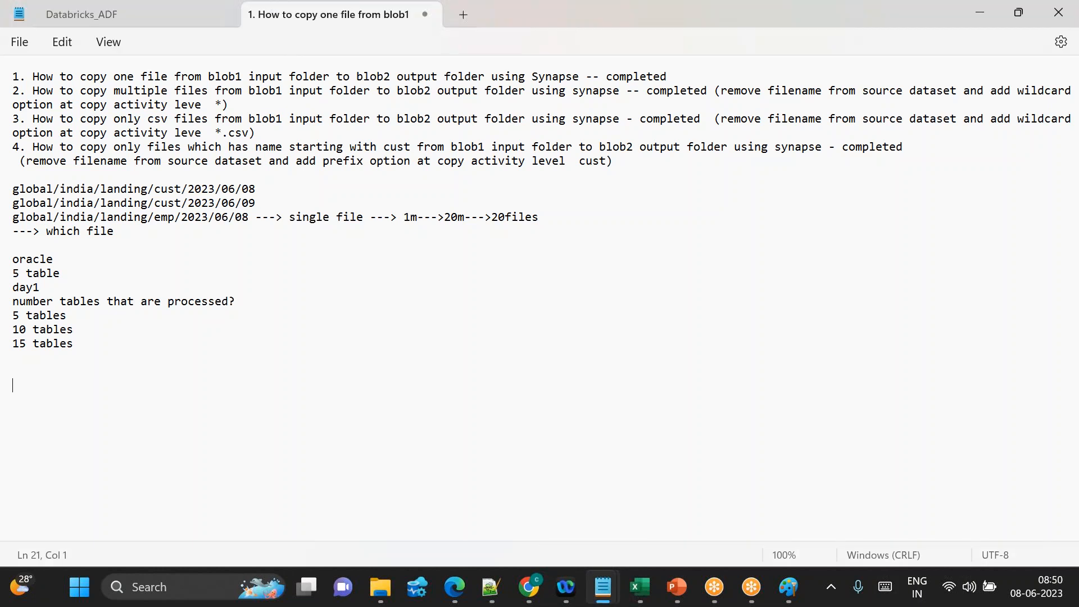
{"action": "type", "text": "charges"}
{"action": "key", "text": "Return"}
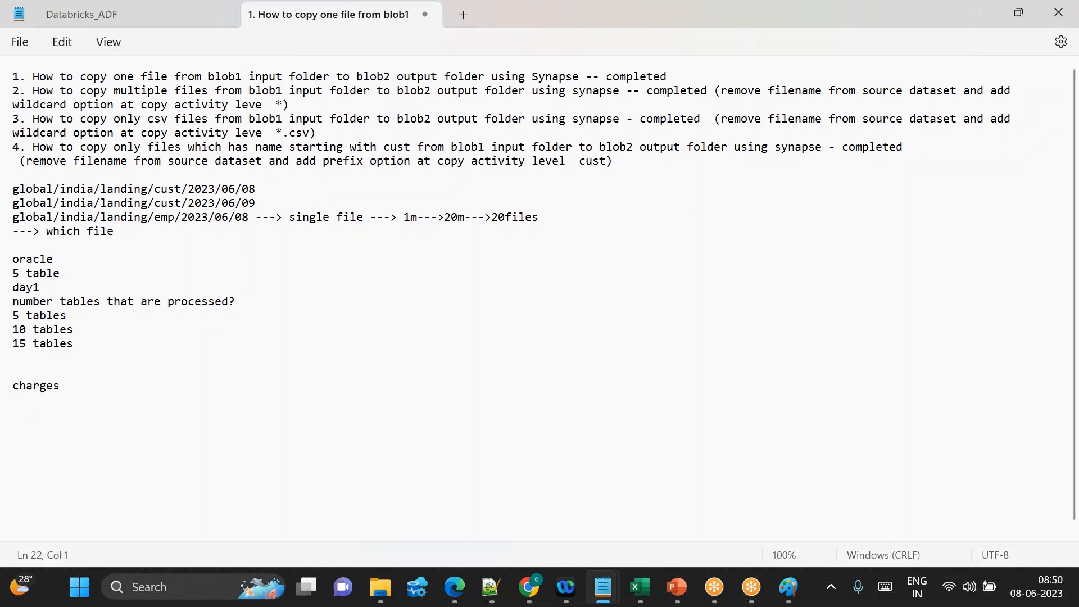
{"action": "type", "text": "delete"}
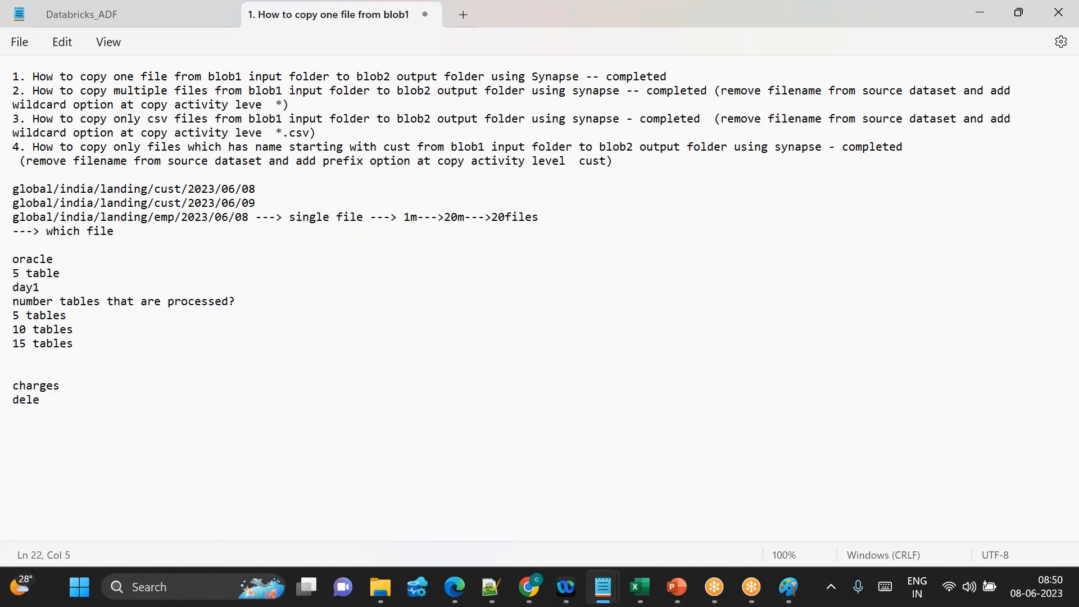
{"action": "key", "text": "Return"}
Step: Switch to the Azure portal and examine the storage accounts and Synapse workspace in the list of all resources
{"action": "left_click", "coordinate": [530, 587]}
{"action": "left_click", "coordinate": [20, 77]}
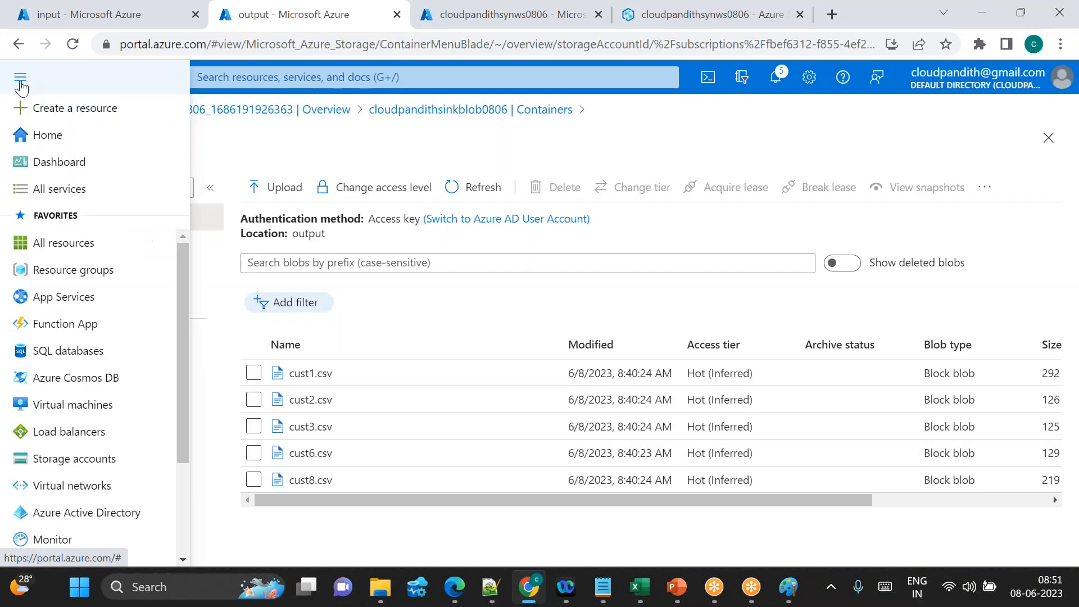
{"action": "left_click", "coordinate": [50, 243]}
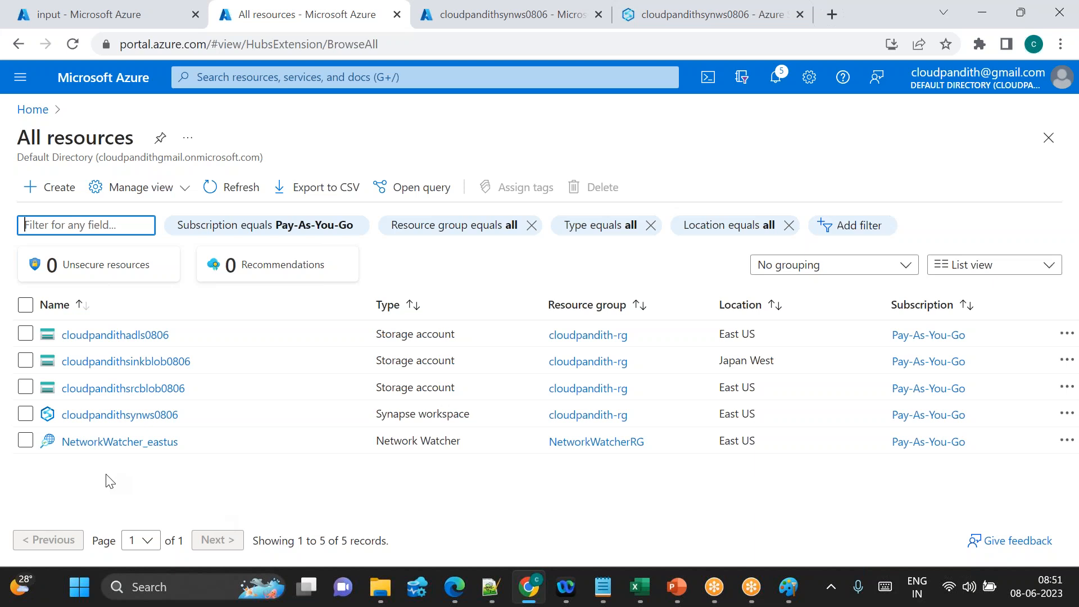
{"action": "mouse_move", "coordinate": [144, 422]}
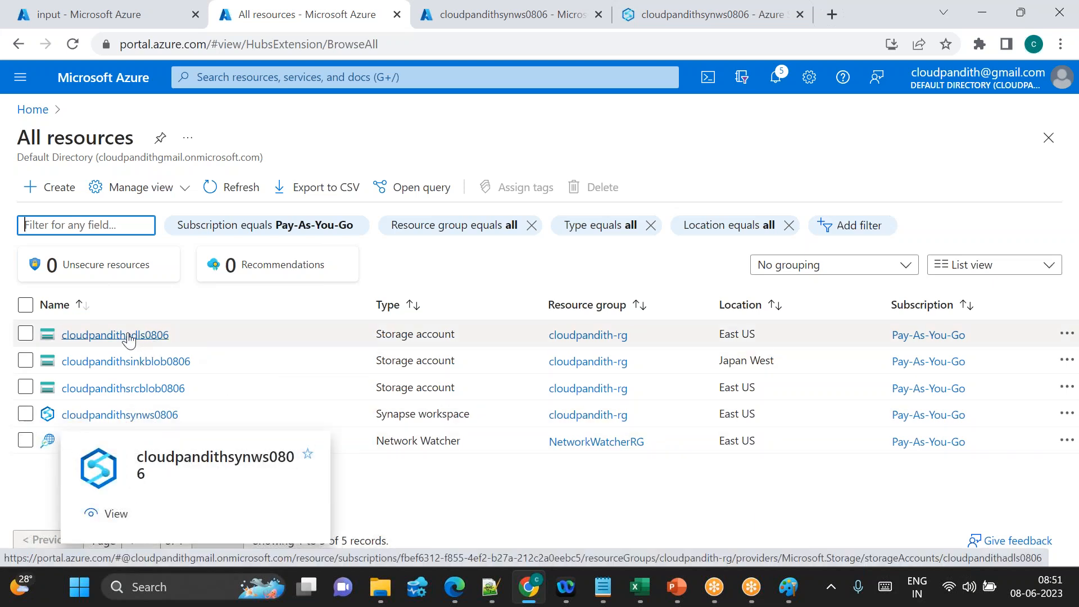
{"action": "mouse_move", "coordinate": [134, 339]}
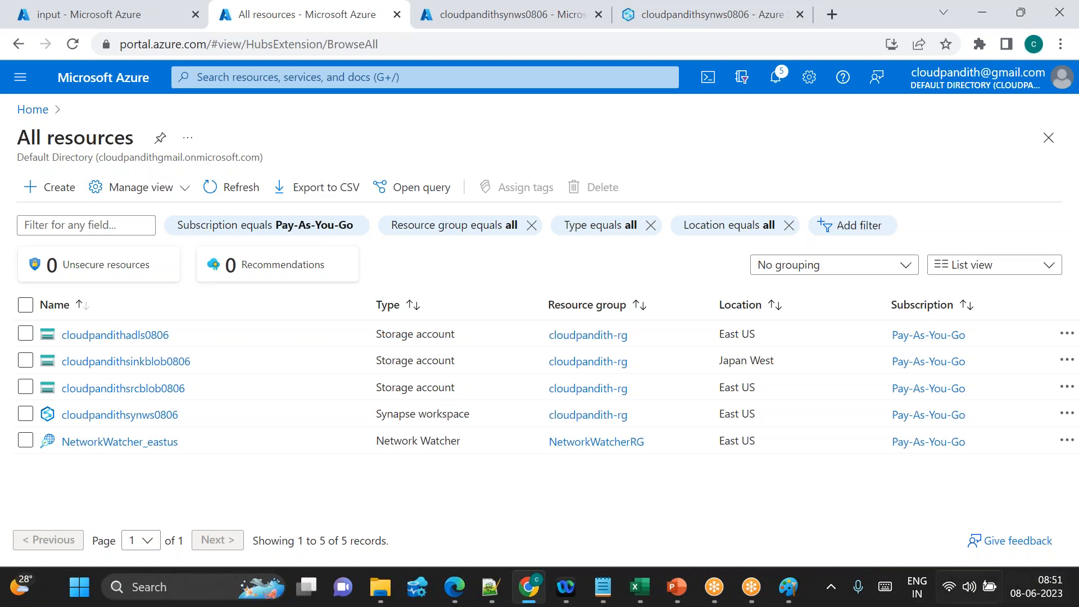
Step: Switch back to the Notepad notes and list cust1, cust2 and cust3 on separate lines below delete
{"action": "left_click", "coordinate": [602, 586]}
{"action": "left_click", "coordinate": [523, 545]}
{"action": "left_click", "coordinate": [183, 436]}
{"action": "type", "text": "cust1"}
{"action": "key", "text": "Return"}
{"action": "type", "text": "cust2"}
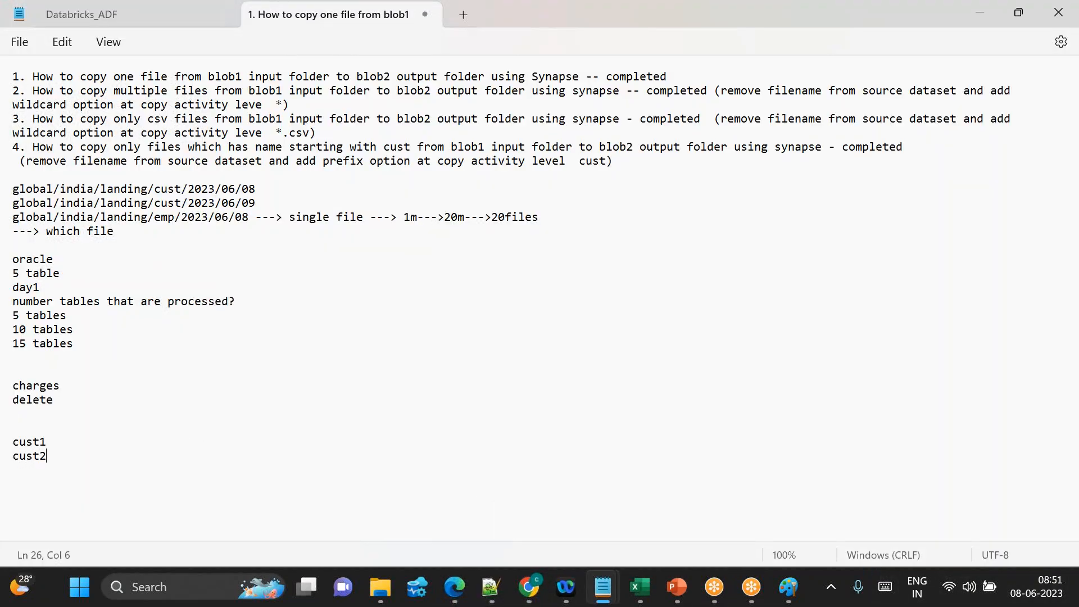
{"action": "key", "text": "Return"}
{"action": "type", "text": "cust3"}
{"action": "key", "text": "Return"}
{"action": "left_click_drag", "start_coordinate": [62, 477], "coordinate": [10, 446]}
{"action": "left_click", "coordinate": [43, 449]}
{"action": "left_click_drag", "start_coordinate": [62, 477], "coordinate": [11, 442]}
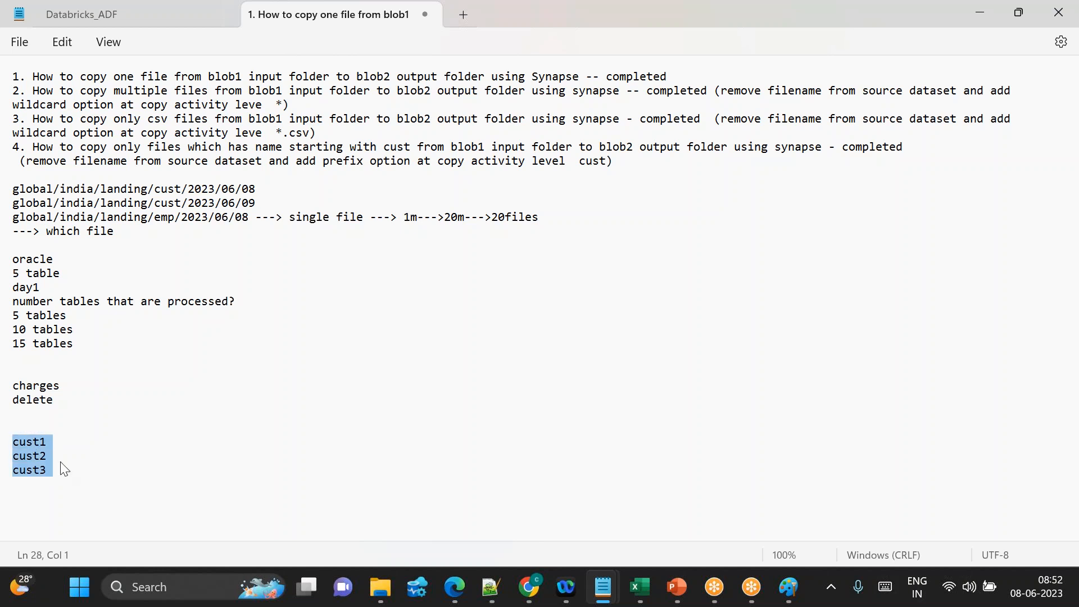
{"action": "left_click", "coordinate": [70, 475]}
{"action": "key", "text": "Return"}
{"action": "key", "text": "Return"}
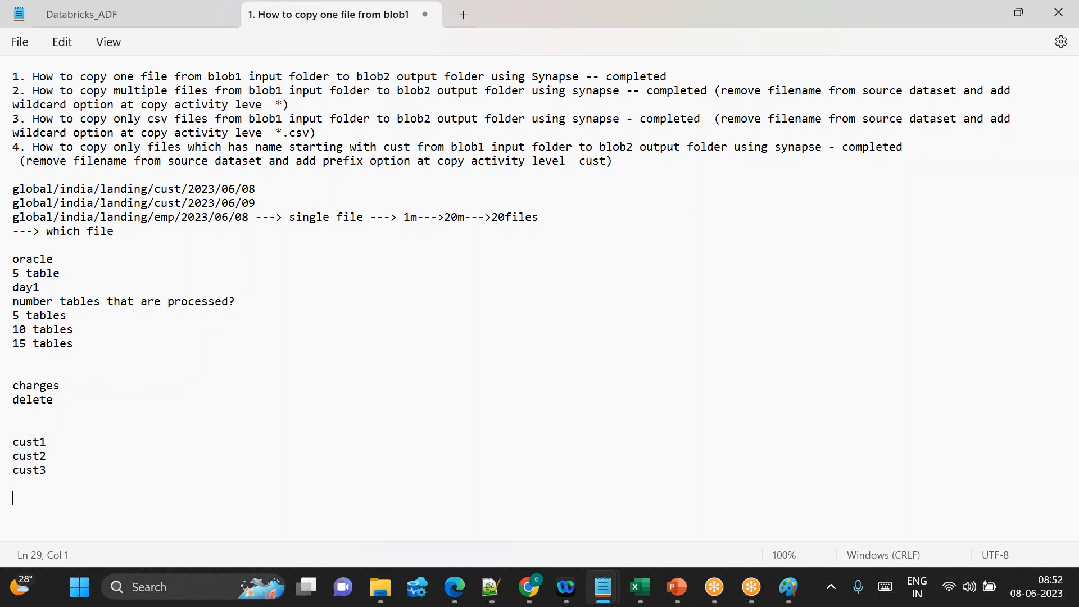
{"action": "left_click_drag", "start_coordinate": [70, 474], "coordinate": [10, 440]}
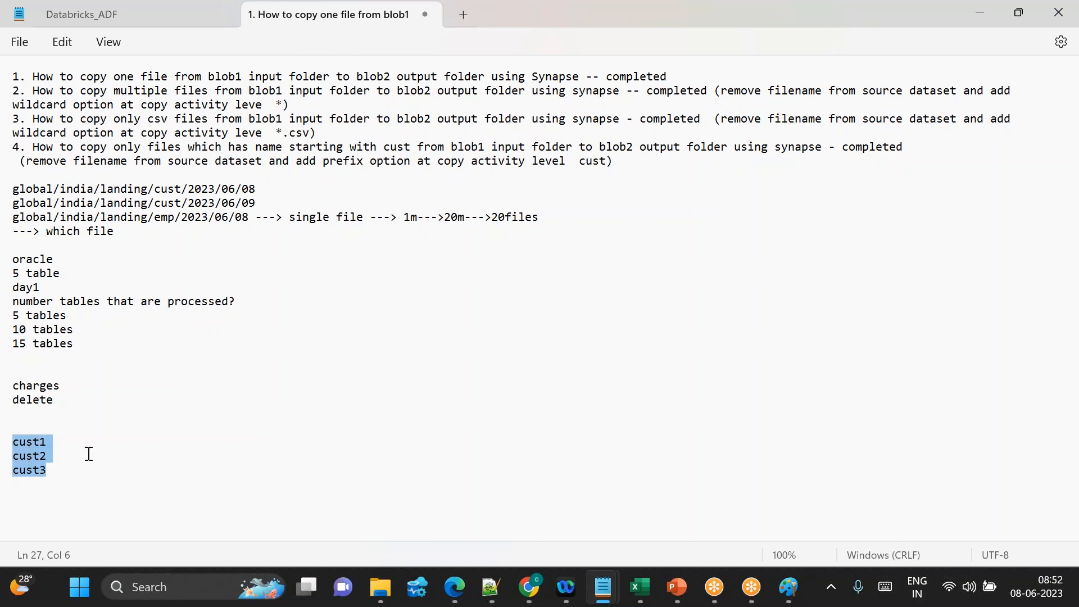
{"action": "left_click", "coordinate": [74, 466]}
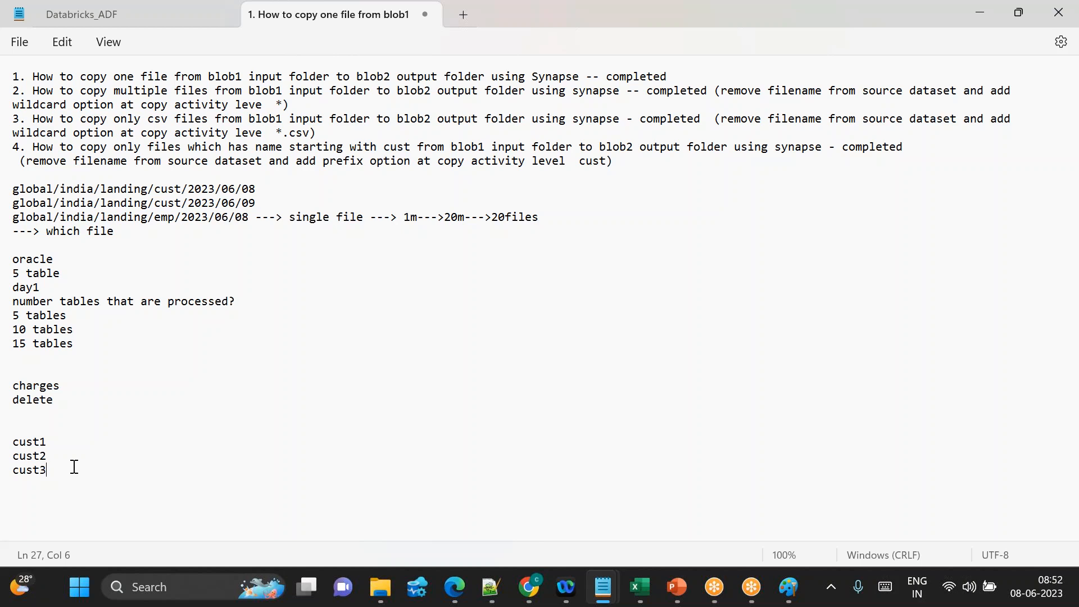
{"action": "key", "text": "alt+Tab"}
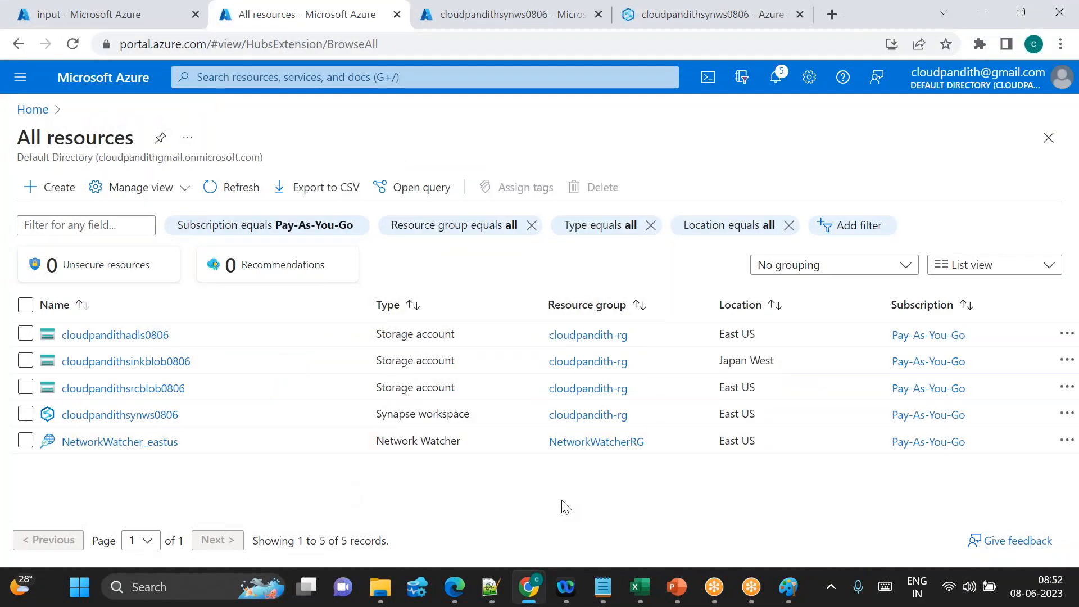
{"action": "left_click", "coordinate": [490, 586]}
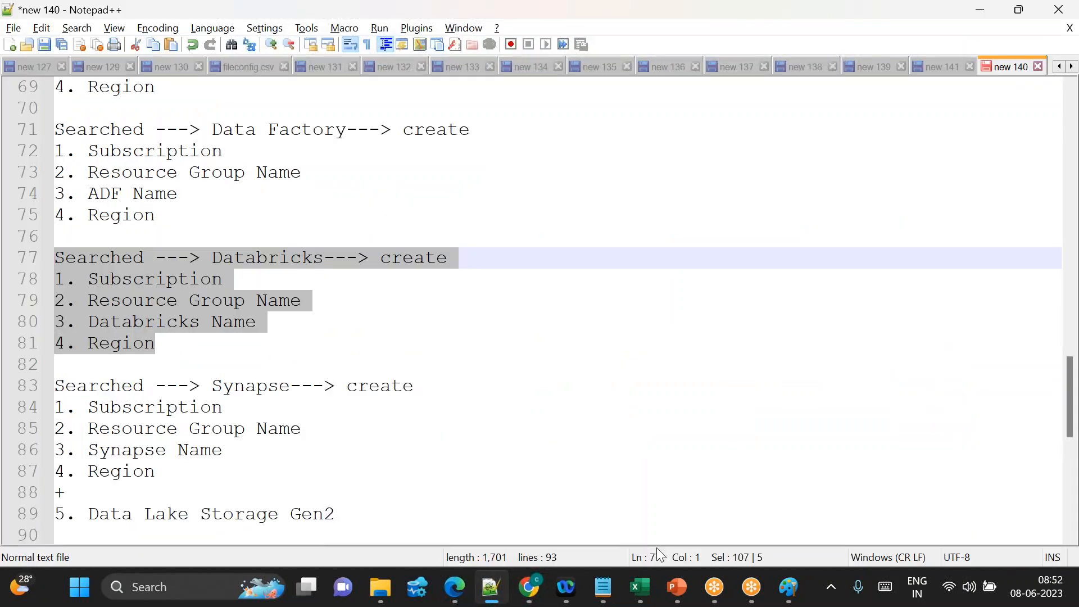
{"action": "mouse_move", "coordinate": [604, 587]}
{"action": "left_click", "coordinate": [535, 511]}
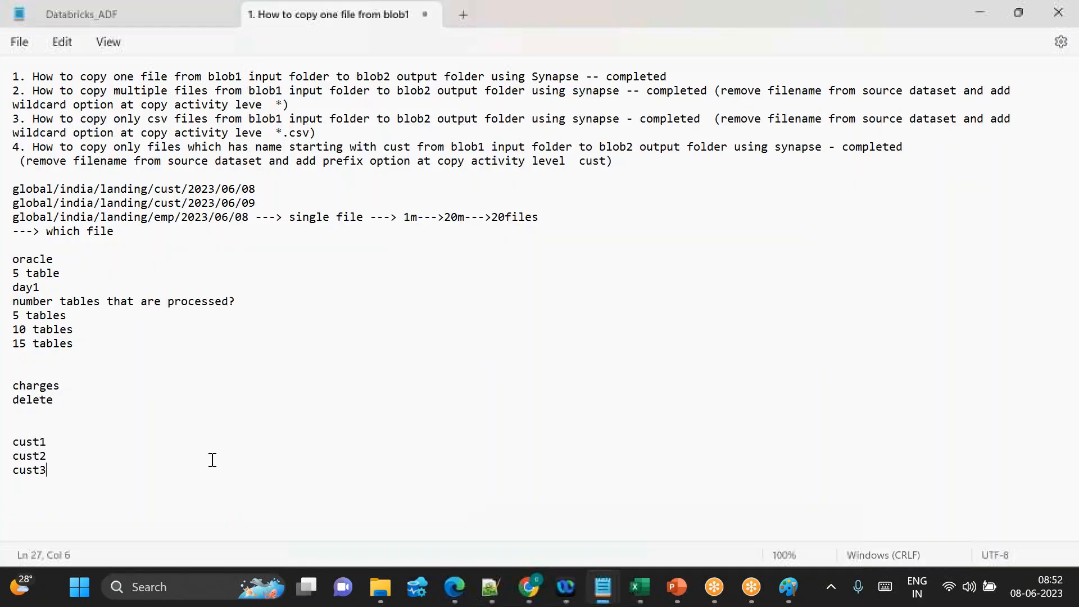
{"action": "left_click_drag", "start_coordinate": [71, 470], "coordinate": [13, 428]}
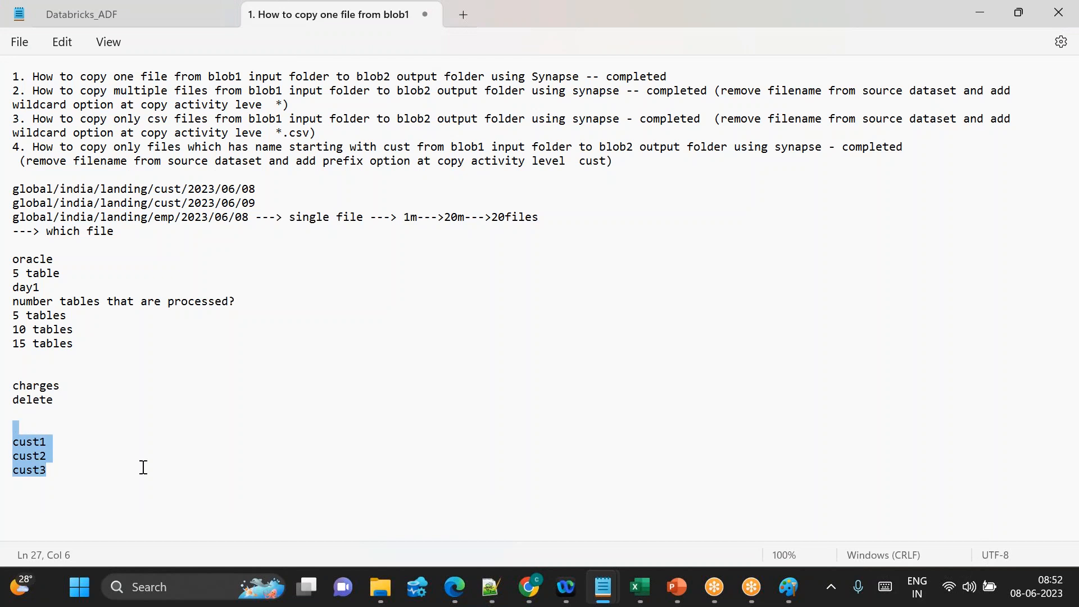
{"action": "left_click", "coordinate": [98, 471]}
{"action": "key", "text": "Return"}
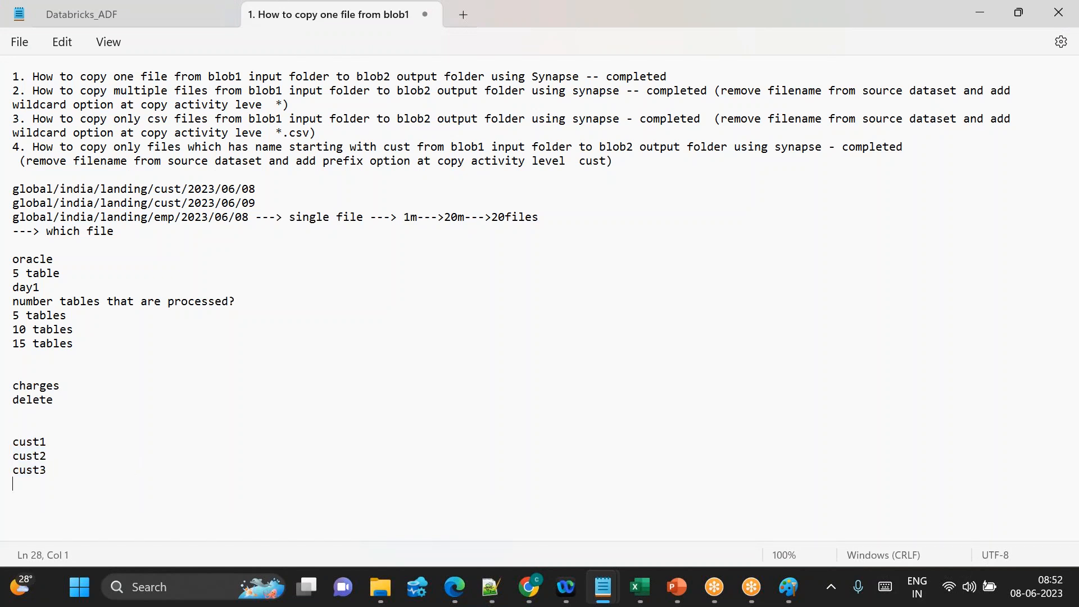
{"action": "type", "text": ">"}
{"action": "key", "text": "BackSpace"}
{"action": "left_click", "coordinate": [32, 114]}
{"action": "left_click_drag", "start_coordinate": [33, 113], "coordinate": [149, 157]}
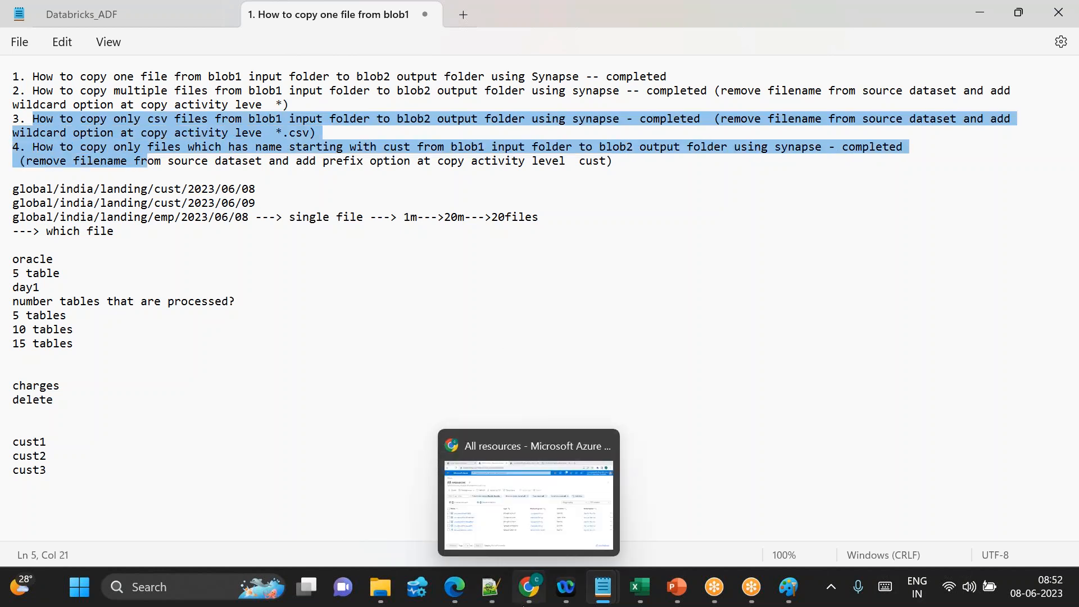
Step: Switch to Synapse Studio and set the Copy data1 source in Pipeline 1 to a wildcard file path with file name cust*.csv
{"action": "left_click", "coordinate": [525, 598]}
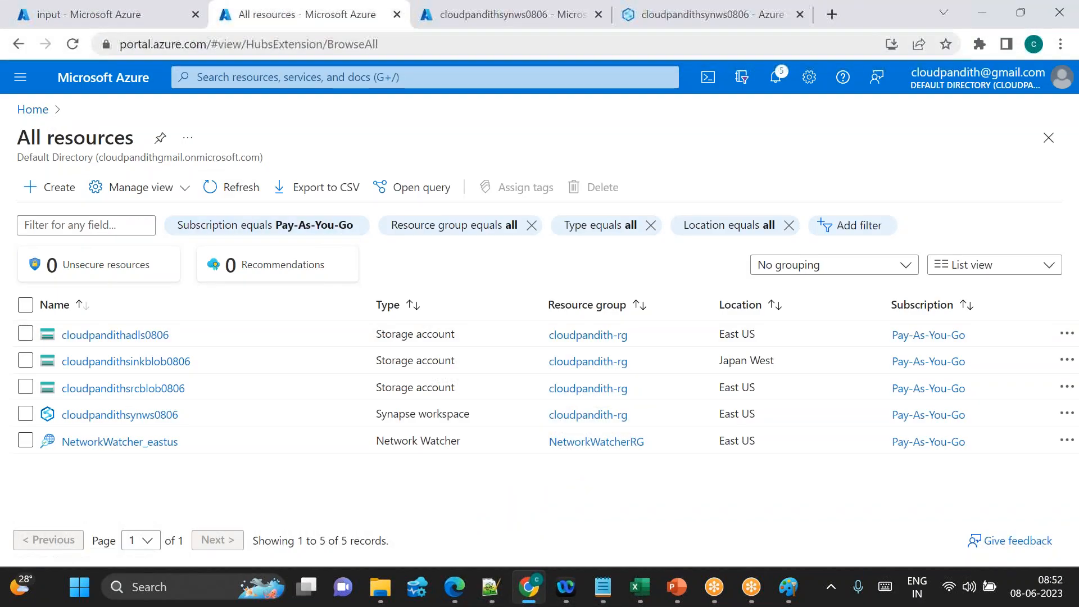
{"action": "left_click", "coordinate": [647, 23]}
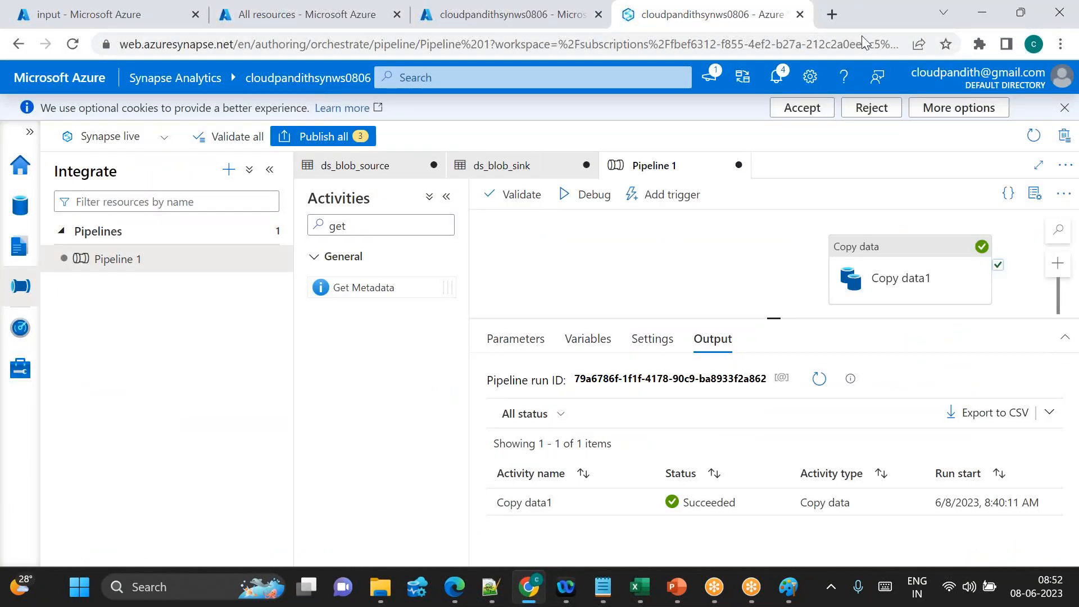
{"action": "left_click", "coordinate": [903, 284]}
{"action": "left_click_drag", "start_coordinate": [883, 273], "coordinate": [766, 281]}
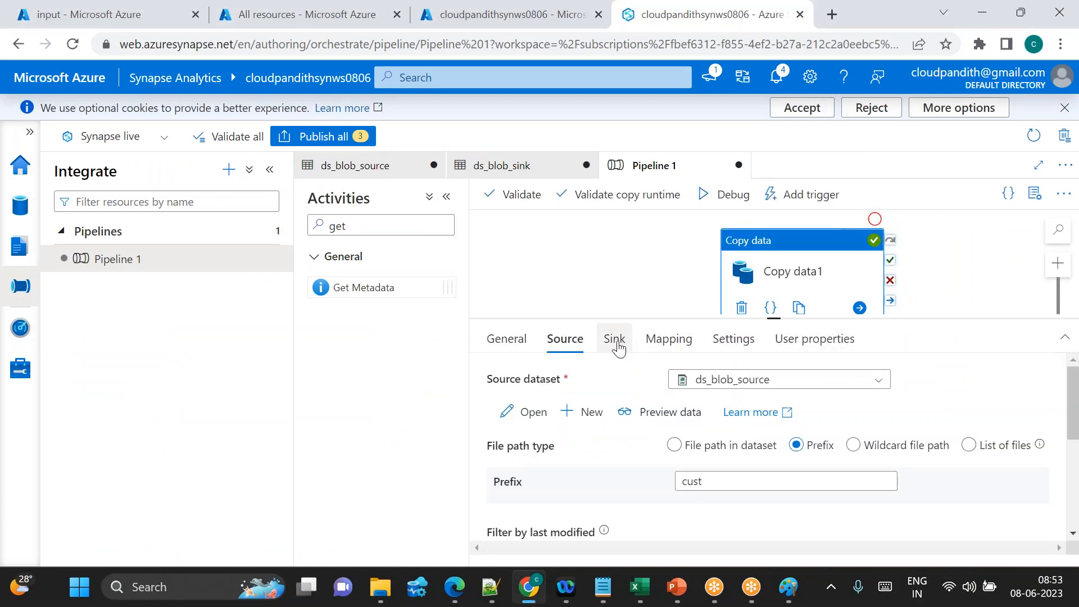
{"action": "left_click", "coordinate": [852, 447]}
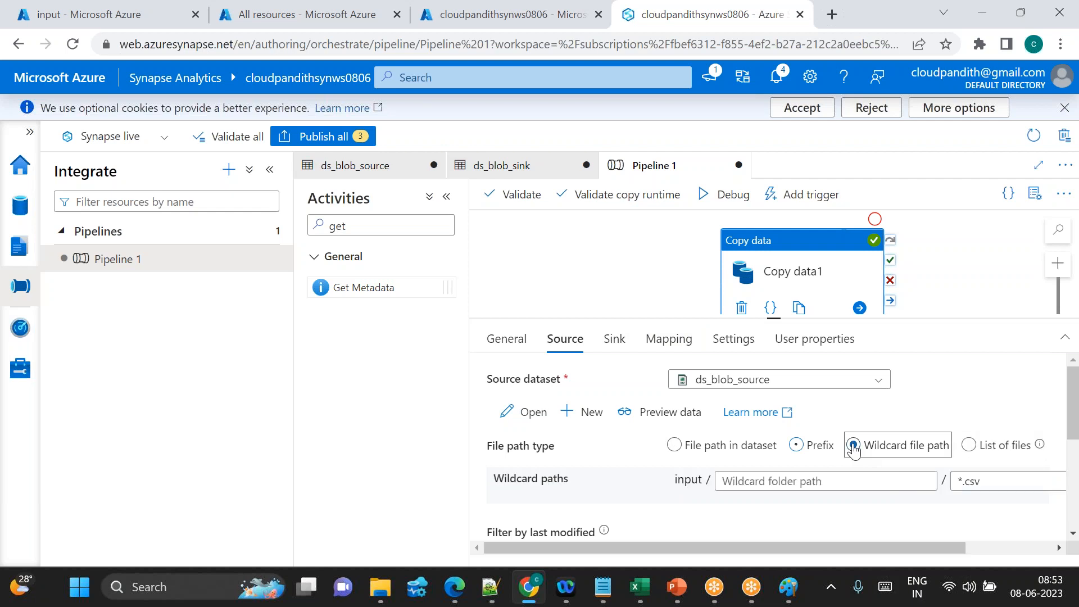
{"action": "left_click", "coordinate": [960, 480]}
{"action": "type", "text": "cust"}
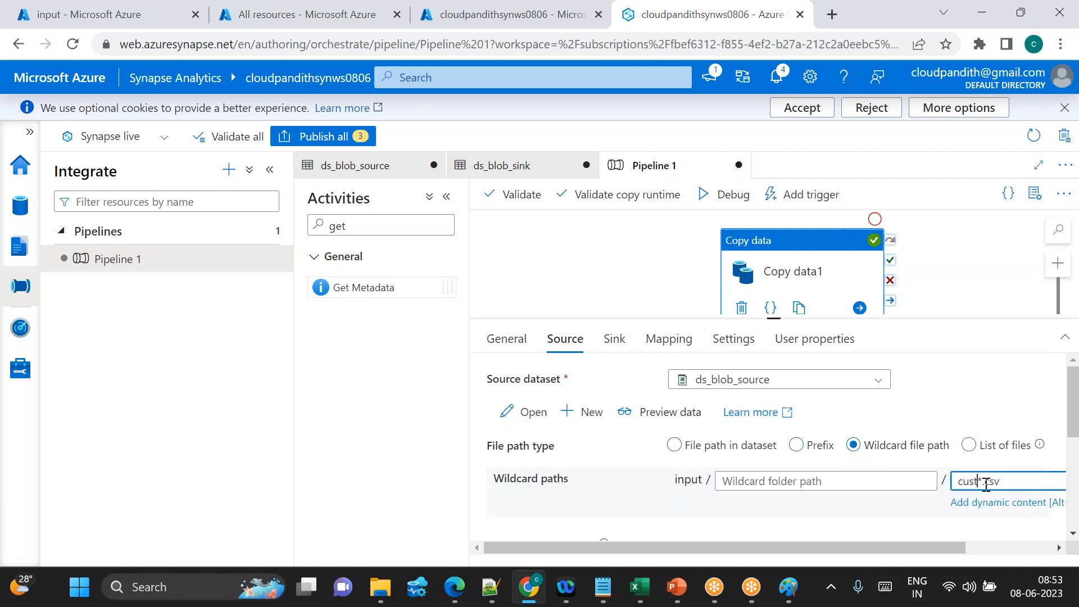
{"action": "left_click_drag", "start_coordinate": [978, 481], "coordinate": [1005, 476]}
{"action": "left_click", "coordinate": [975, 481]}
Step: Examine the cpjson JSON files and the cust CSV files in the source account's input container
{"action": "left_click", "coordinate": [120, 8]}
{"action": "left_click", "coordinate": [253, 257]}
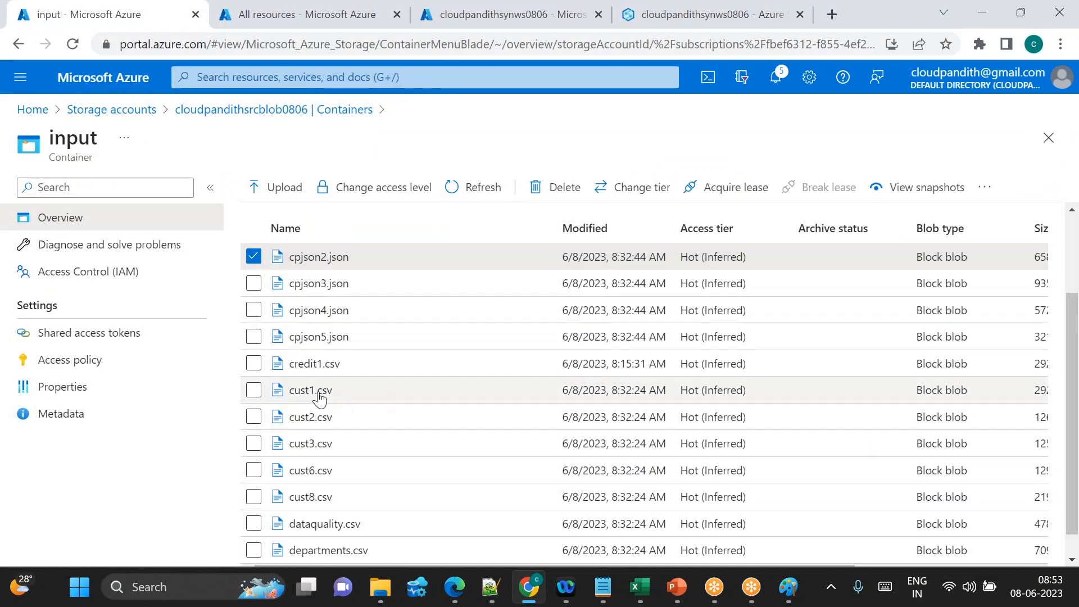
{"action": "left_click", "coordinate": [254, 310]}
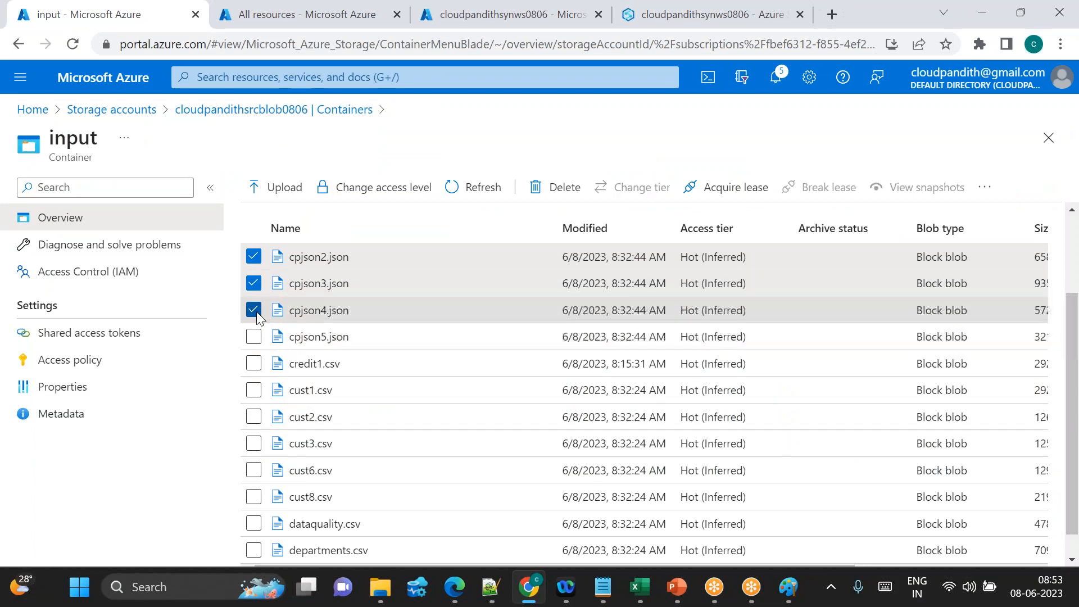
{"action": "left_click", "coordinate": [254, 336]}
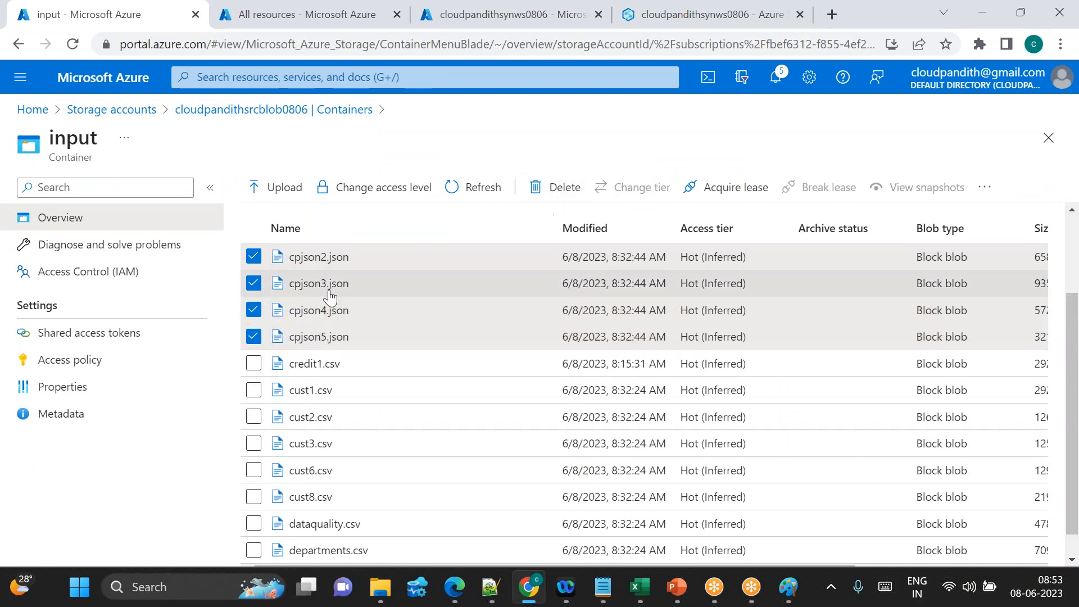
{"action": "left_click", "coordinate": [253, 256]}
{"action": "left_click", "coordinate": [253, 283]}
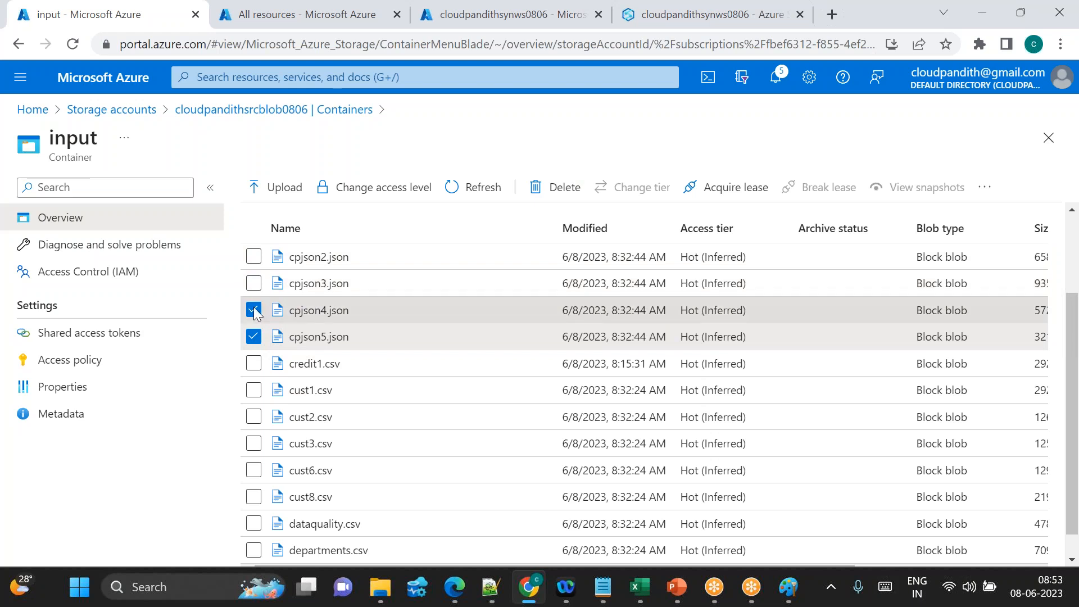
{"action": "left_click", "coordinate": [254, 310]}
{"action": "left_click", "coordinate": [253, 336]}
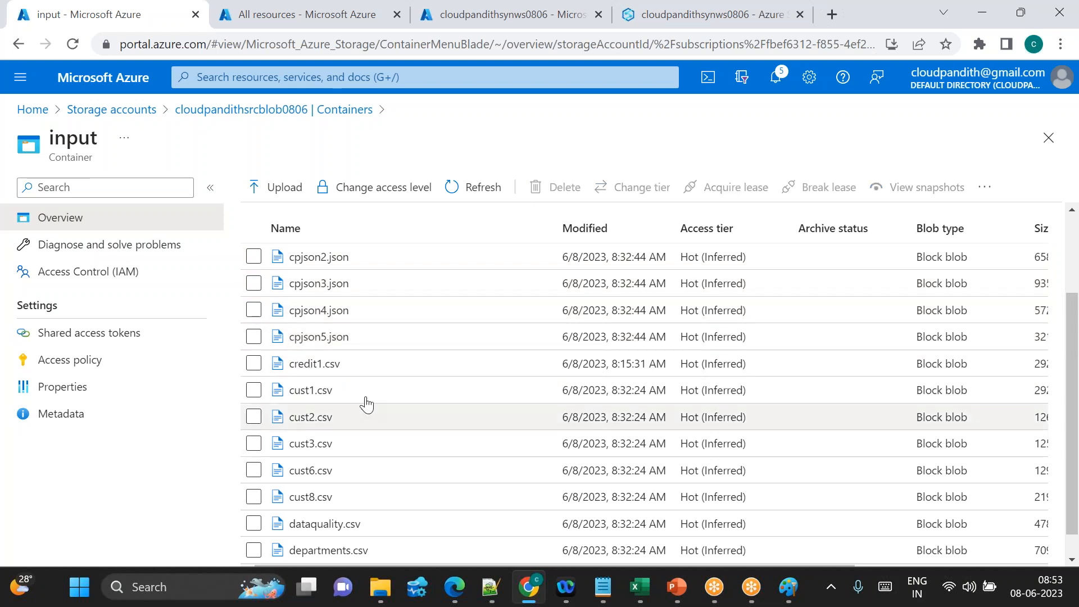
Step: Start an upload to the input container, duplicate cpjson2 in the set-json folder and rename the copy cust (2).json
{"action": "left_click", "coordinate": [281, 187]}
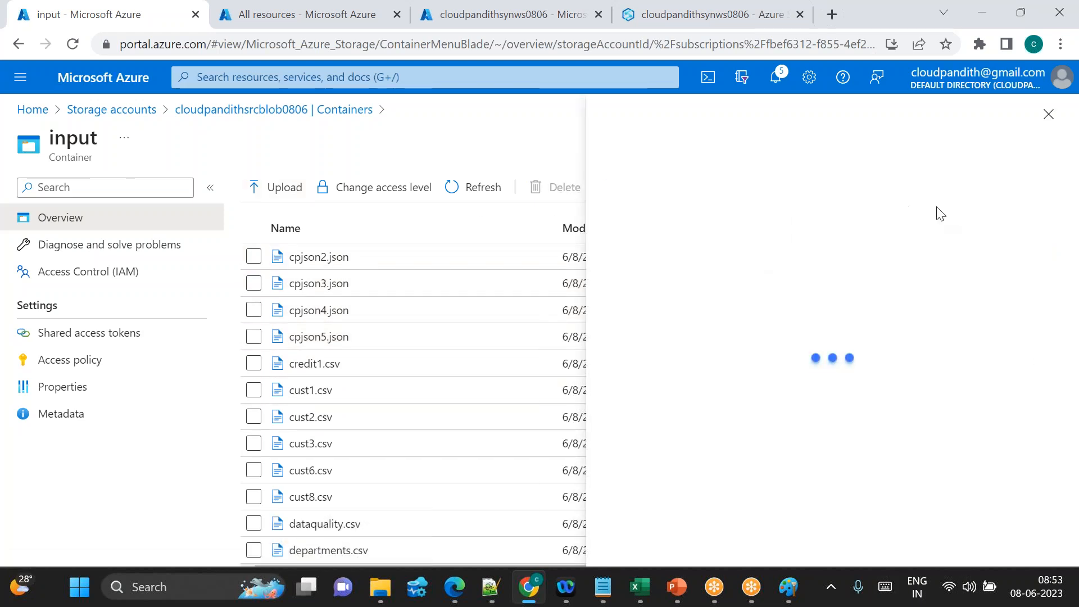
{"action": "left_click", "coordinate": [833, 280]}
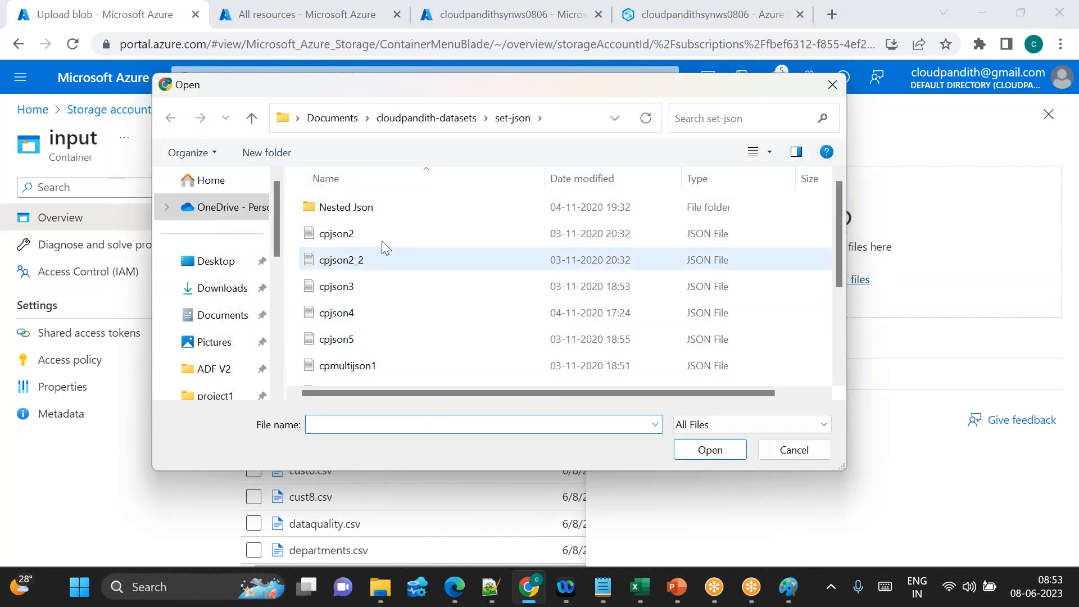
{"action": "left_click", "coordinate": [350, 241]}
{"action": "left_click_drag", "start_coordinate": [350, 239], "coordinate": [375, 248]}
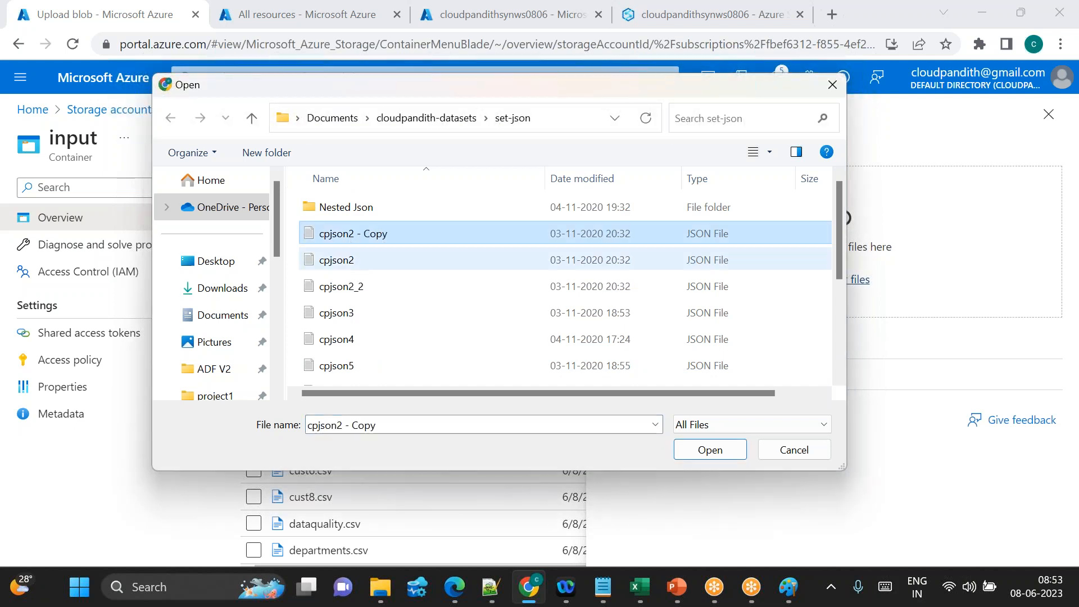
{"action": "right_click", "coordinate": [366, 240]}
{"action": "left_click", "coordinate": [426, 534]}
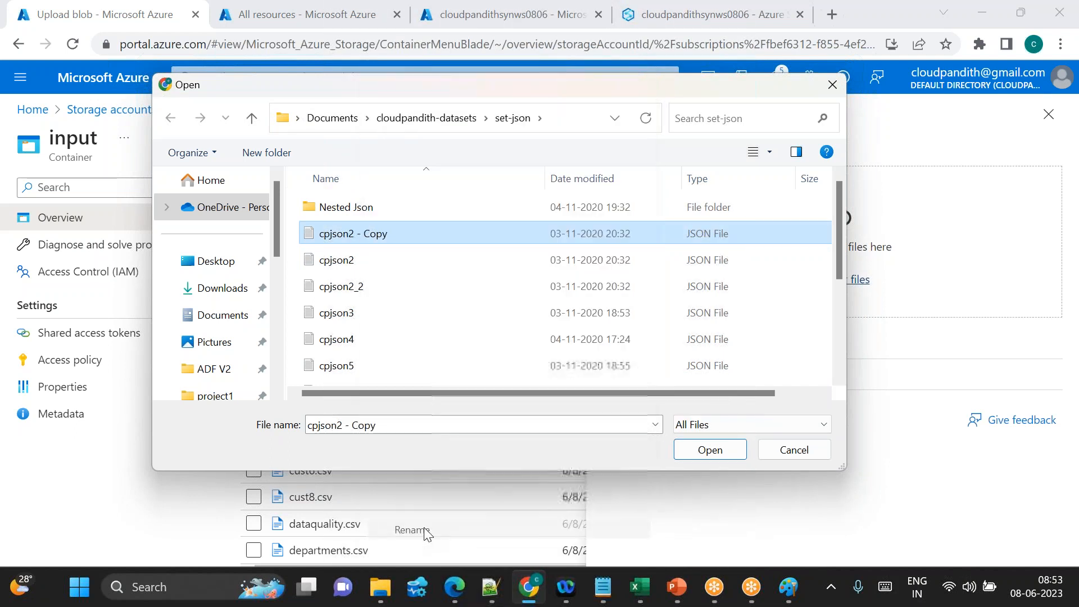
{"action": "type", "text": "cust"}
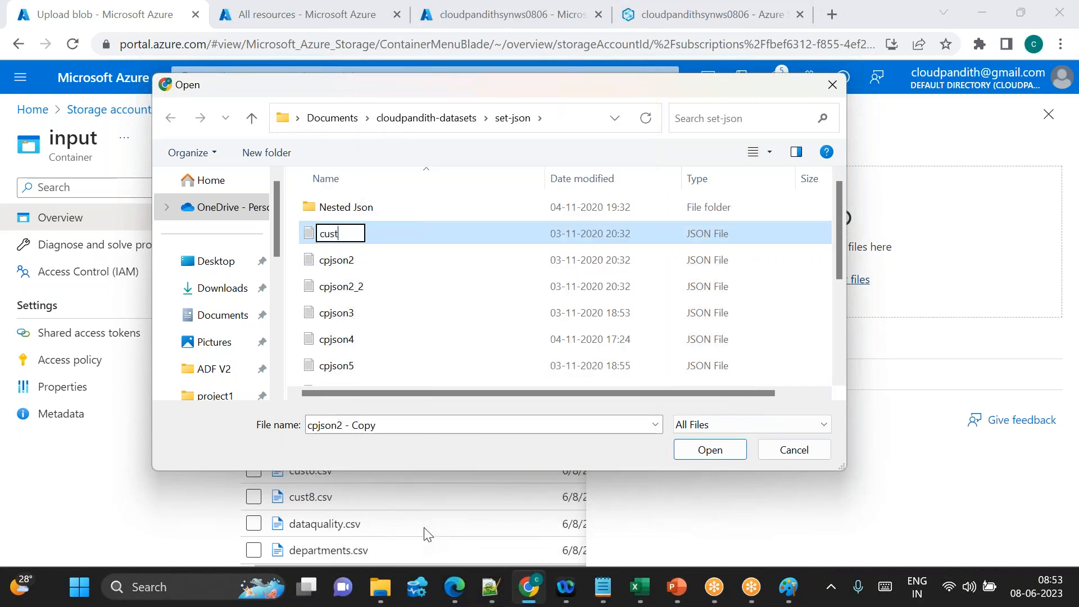
{"action": "key", "text": "Return"}
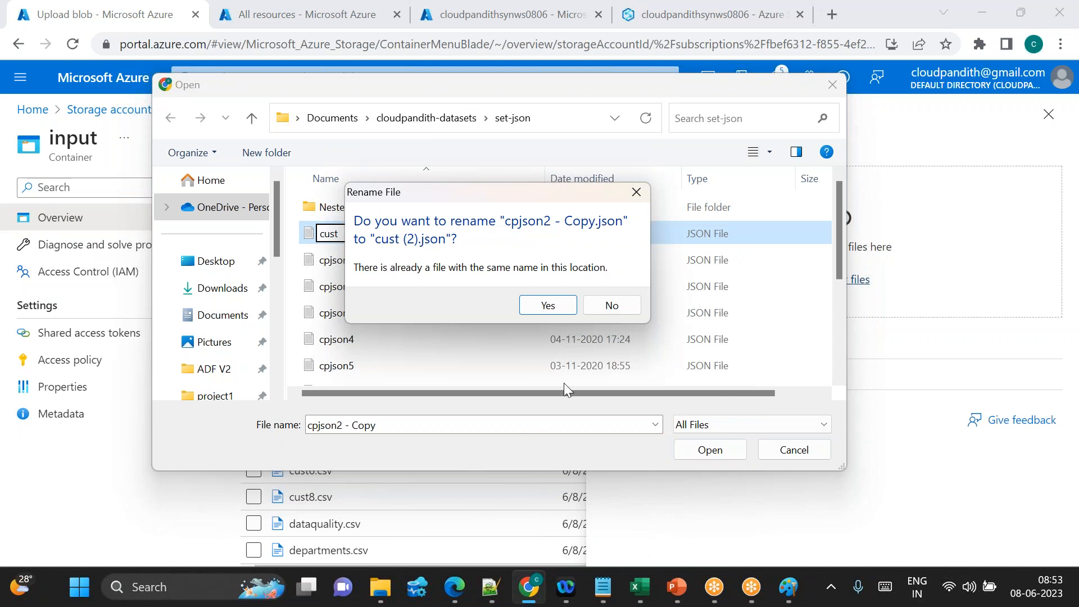
{"action": "left_click", "coordinate": [547, 305]}
Step: Upload the existing cust.json from the set-json folder to the source account's input container and check the file list
{"action": "scroll", "coordinate": [406, 272], "scroll_direction": "down", "scroll_amount": 3}
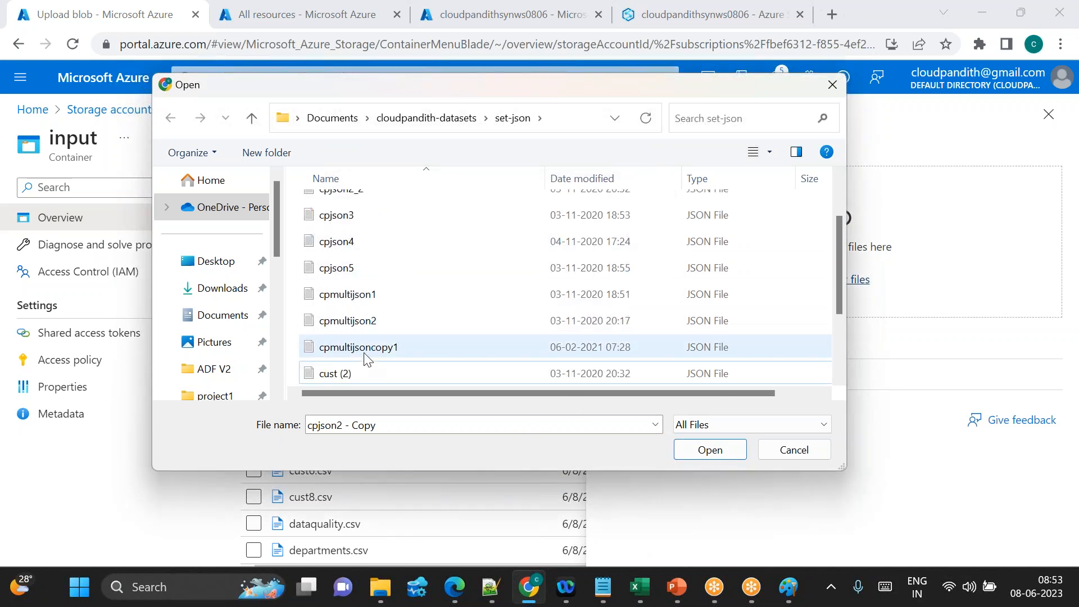
{"action": "scroll", "coordinate": [376, 306], "scroll_direction": "up", "scroll_amount": 1}
{"action": "scroll", "coordinate": [363, 254], "scroll_direction": "down", "scroll_amount": 2}
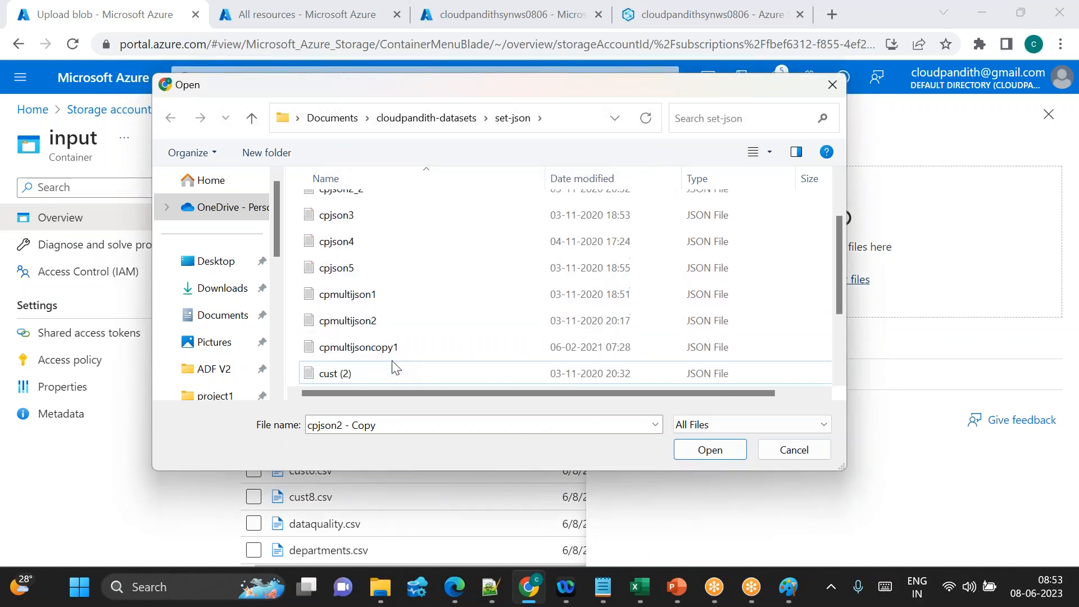
{"action": "left_click", "coordinate": [348, 297]}
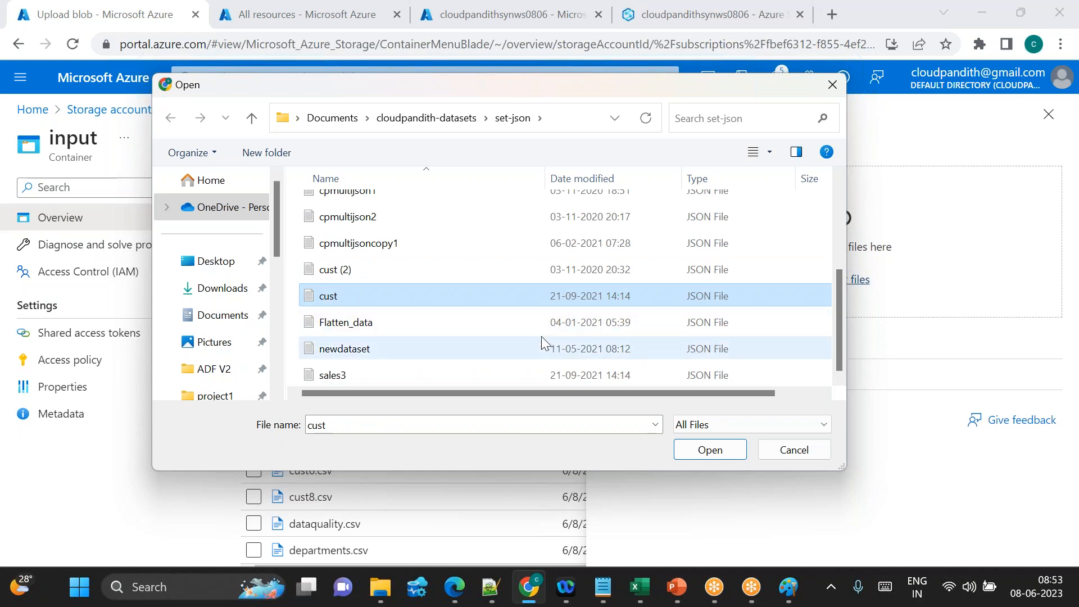
{"action": "left_click", "coordinate": [706, 449]}
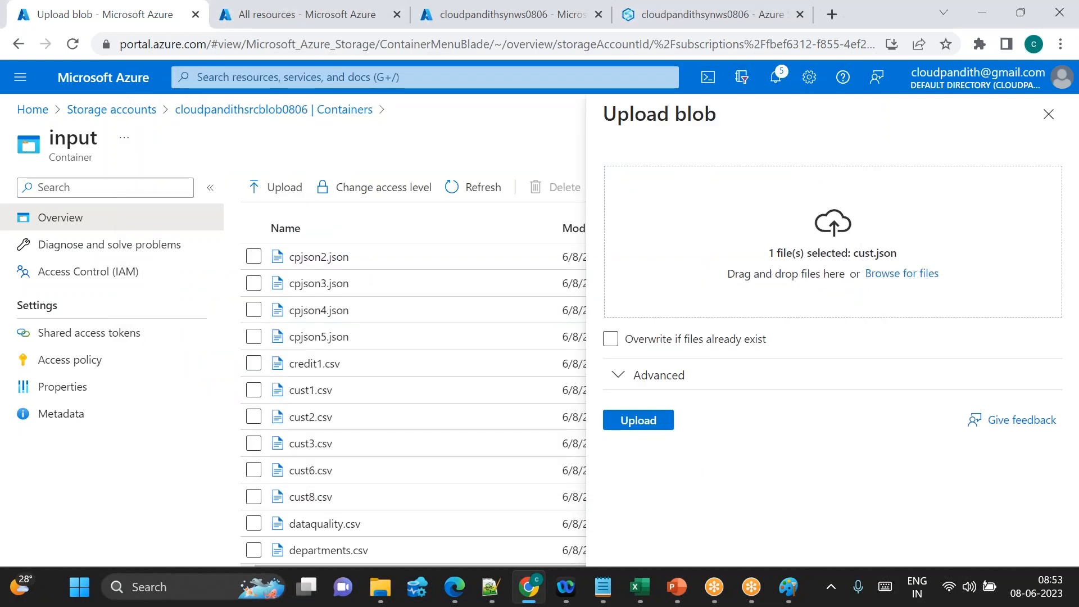
{"action": "left_click", "coordinate": [643, 425]}
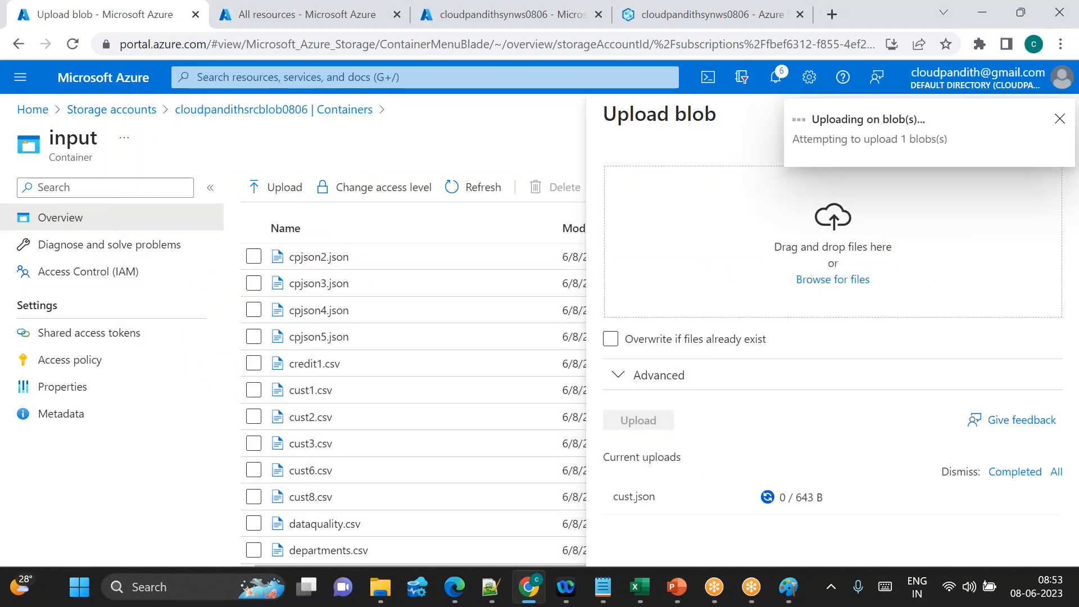
{"action": "left_click", "coordinate": [1058, 120]}
{"action": "left_click", "coordinate": [1046, 114]}
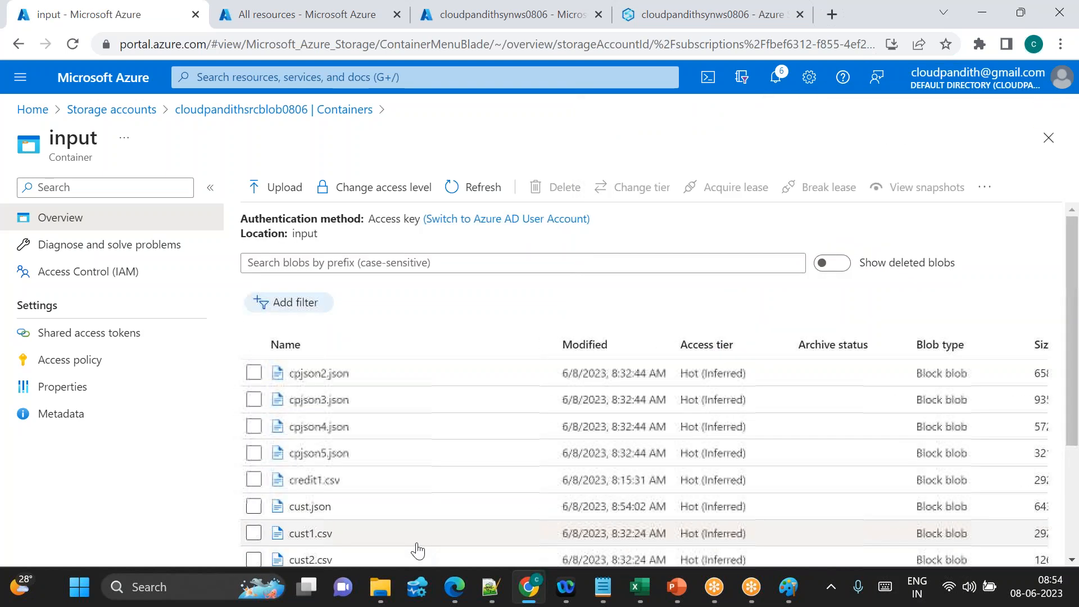
{"action": "scroll", "coordinate": [417, 550], "scroll_direction": "down", "scroll_amount": 1}
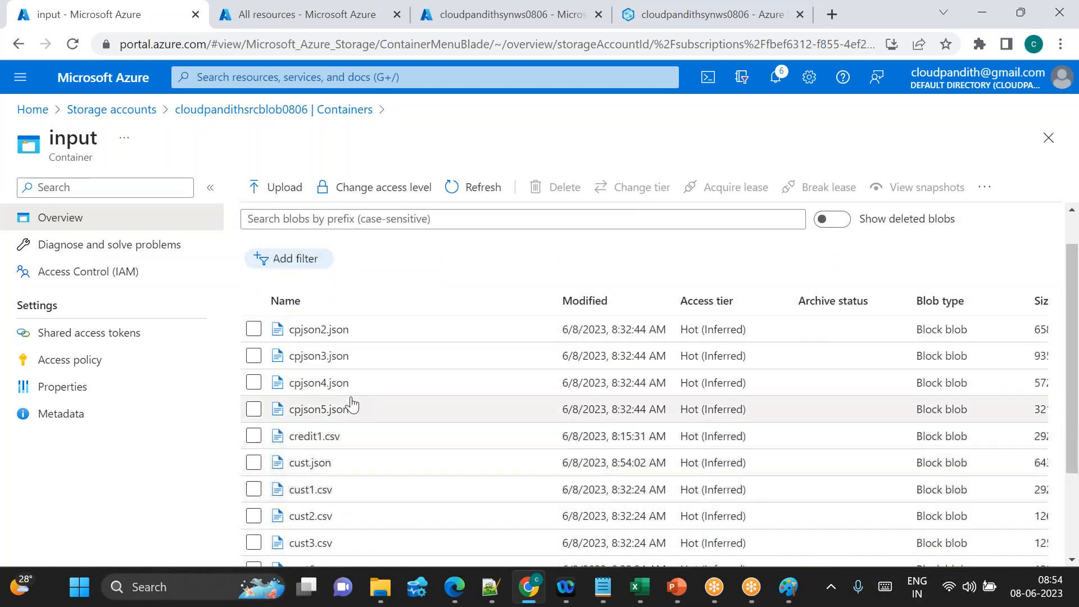
Step: Delete cust1.csv, cust2.csv, cust3.csv, cust6.csv and cust8.csv from the output container of cloudpandithsinkblob0806
{"action": "left_click", "coordinate": [265, 20]}
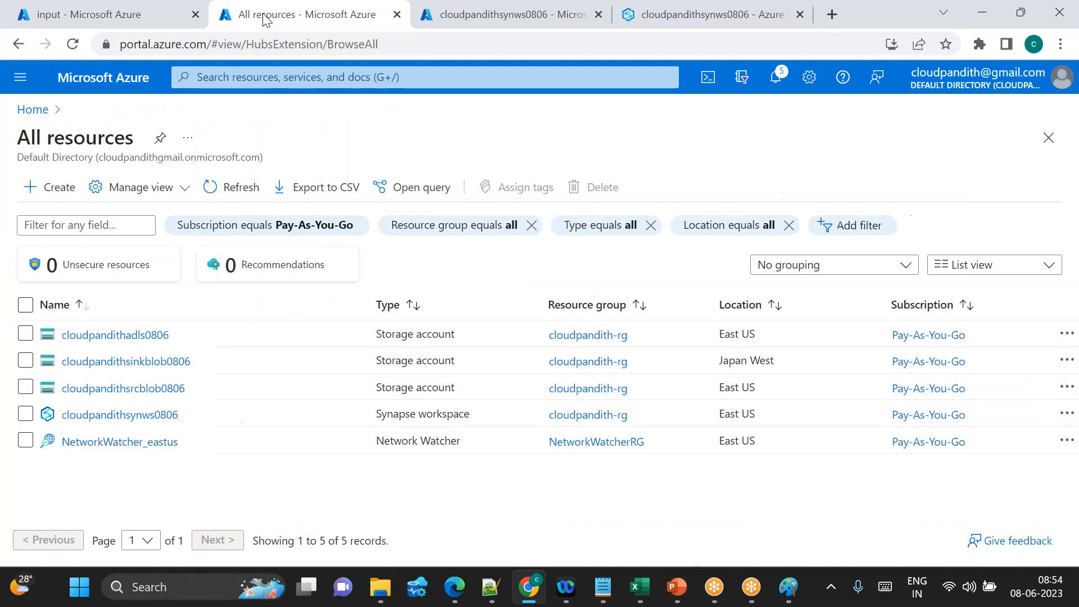
{"action": "left_click", "coordinate": [107, 368]}
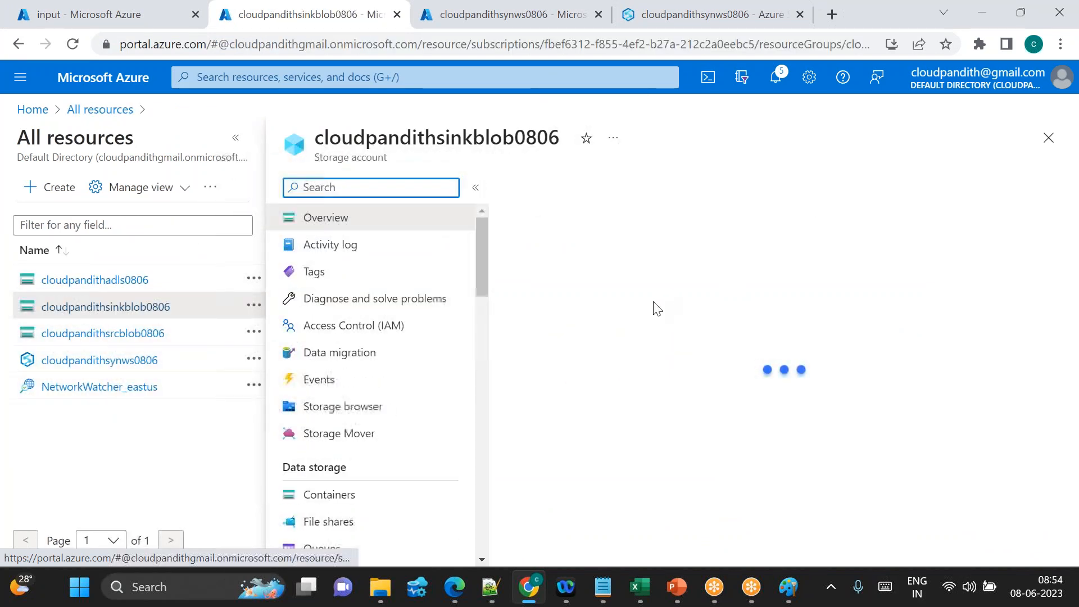
{"action": "left_click", "coordinate": [340, 506]}
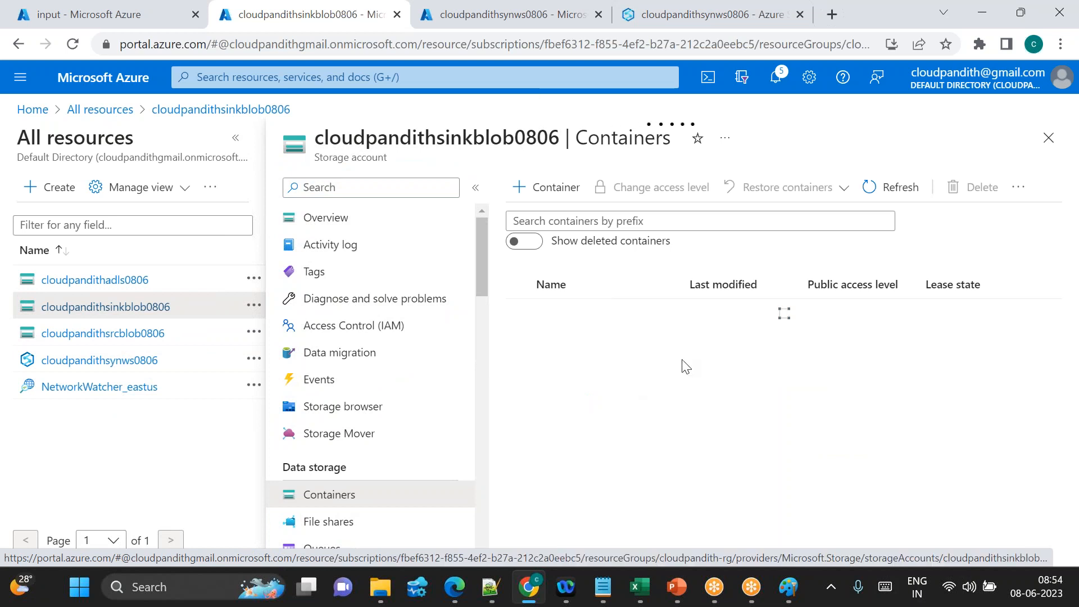
{"action": "left_click", "coordinate": [559, 340]}
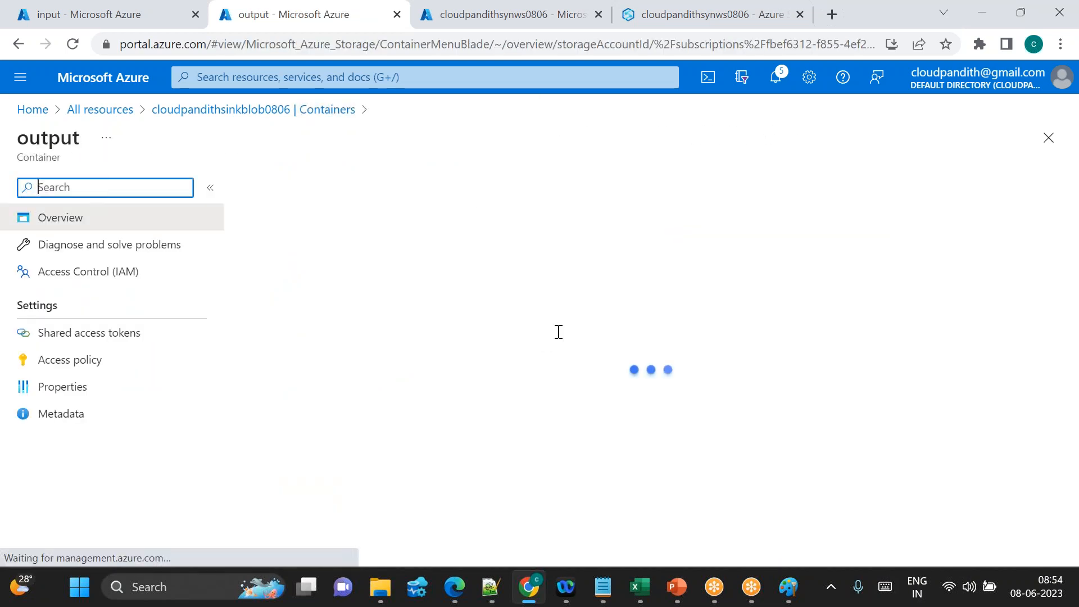
{"action": "left_click", "coordinate": [254, 373]}
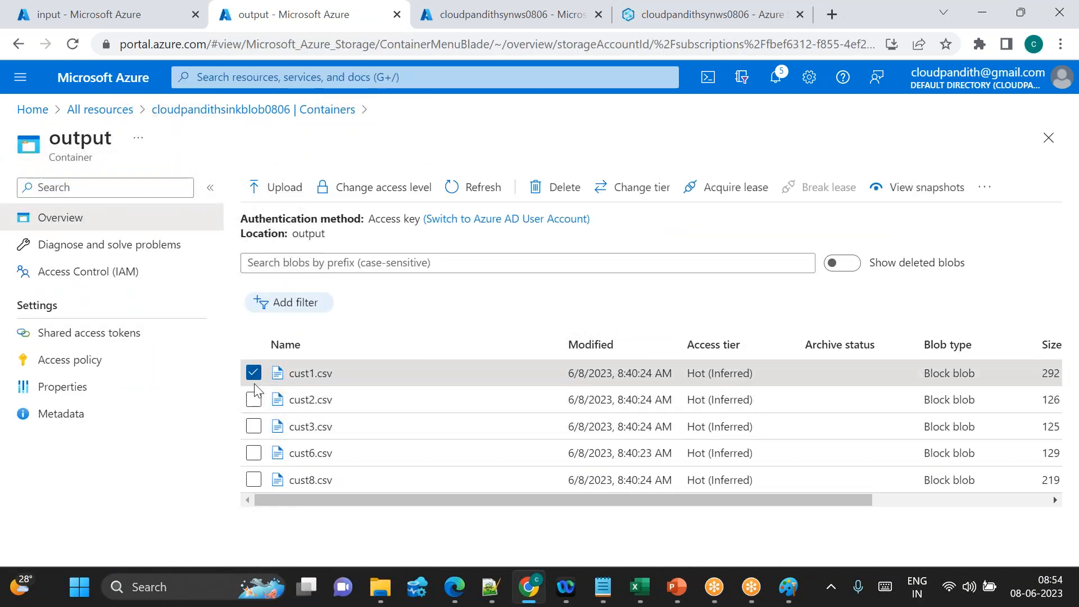
{"action": "left_click", "coordinate": [254, 400]}
{"action": "left_click", "coordinate": [253, 425]}
{"action": "left_click", "coordinate": [253, 453]}
{"action": "left_click", "coordinate": [254, 480]}
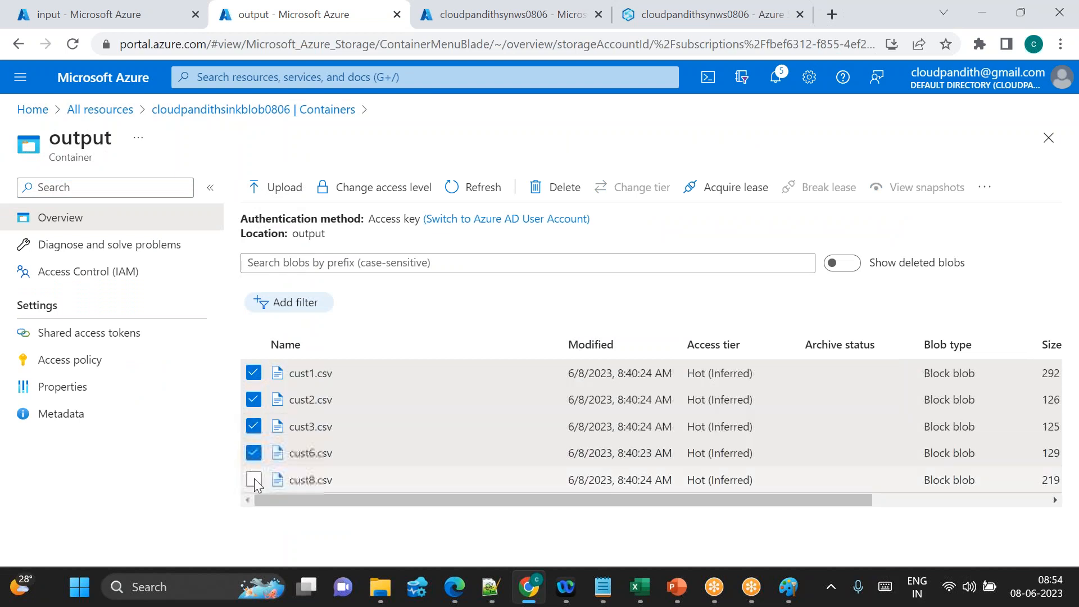
{"action": "left_click", "coordinate": [556, 187]}
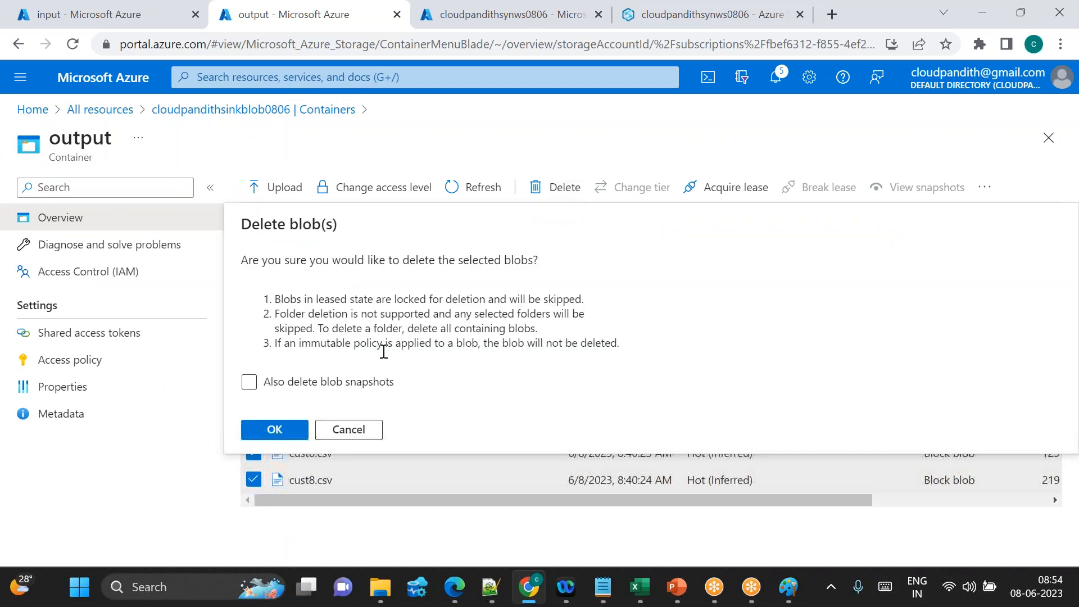
{"action": "left_click", "coordinate": [267, 429]}
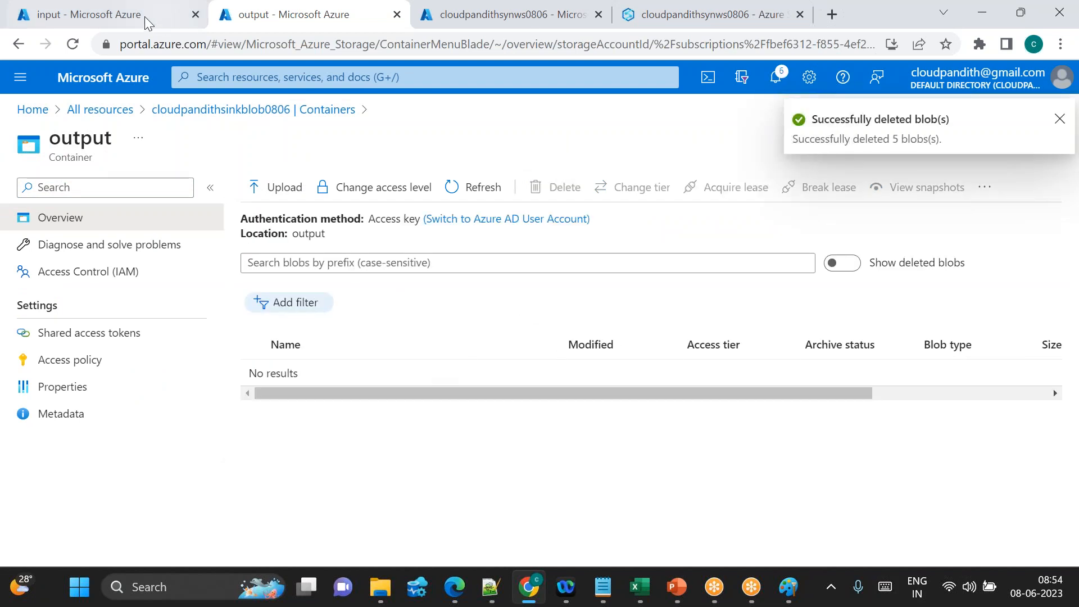
Step: Review the input container's files, switch to Synapse Studio, run Pipeline 1 in debug mode and refresh its run status
{"action": "left_click", "coordinate": [127, 15]}
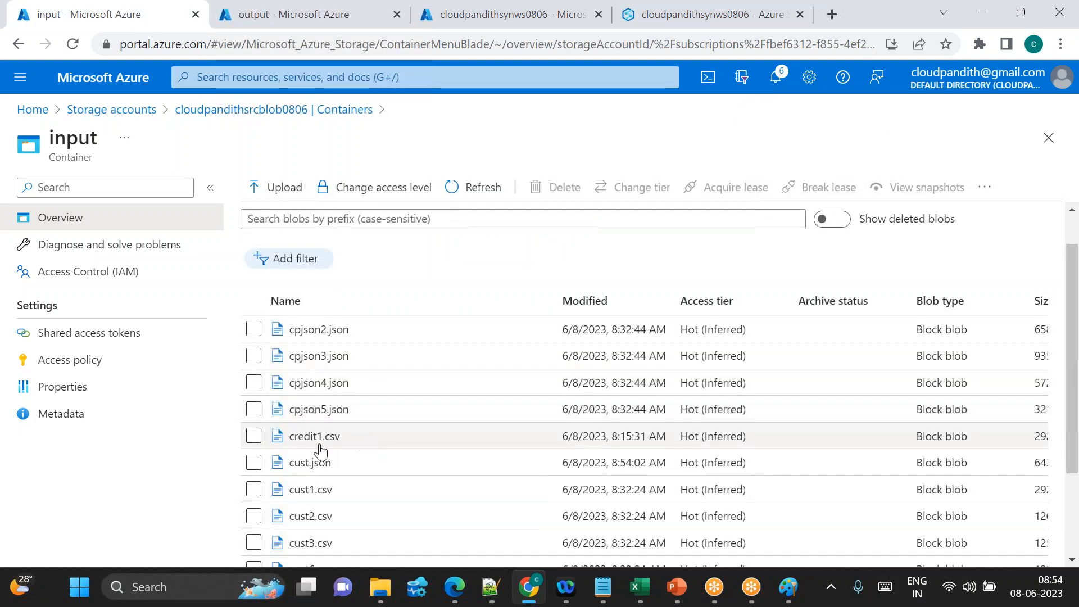
{"action": "scroll", "coordinate": [323, 419], "scroll_direction": "down", "scroll_amount": 1}
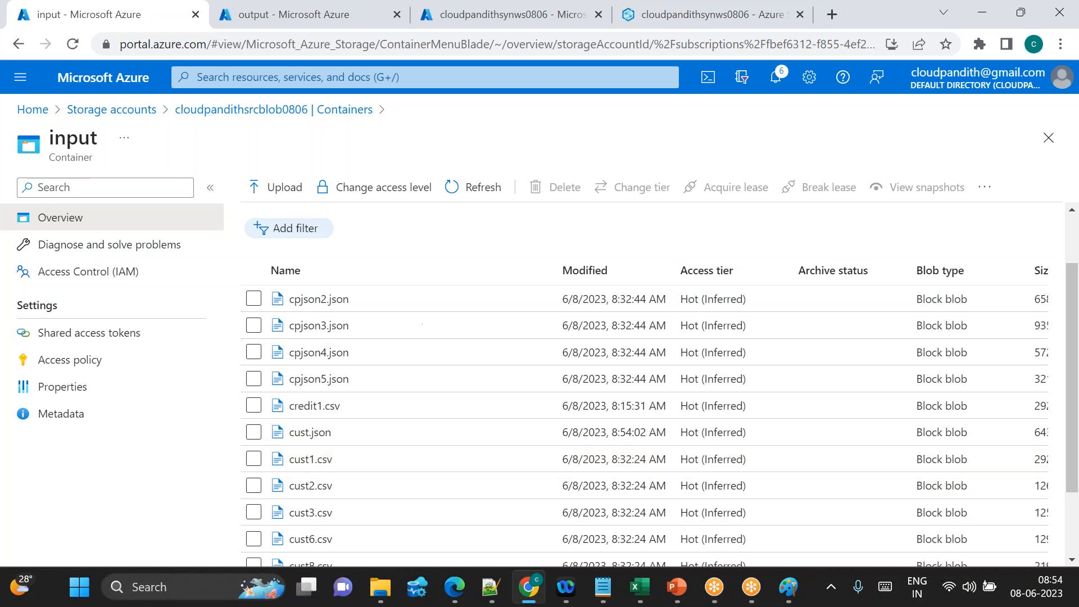
{"action": "left_click", "coordinate": [709, 14]}
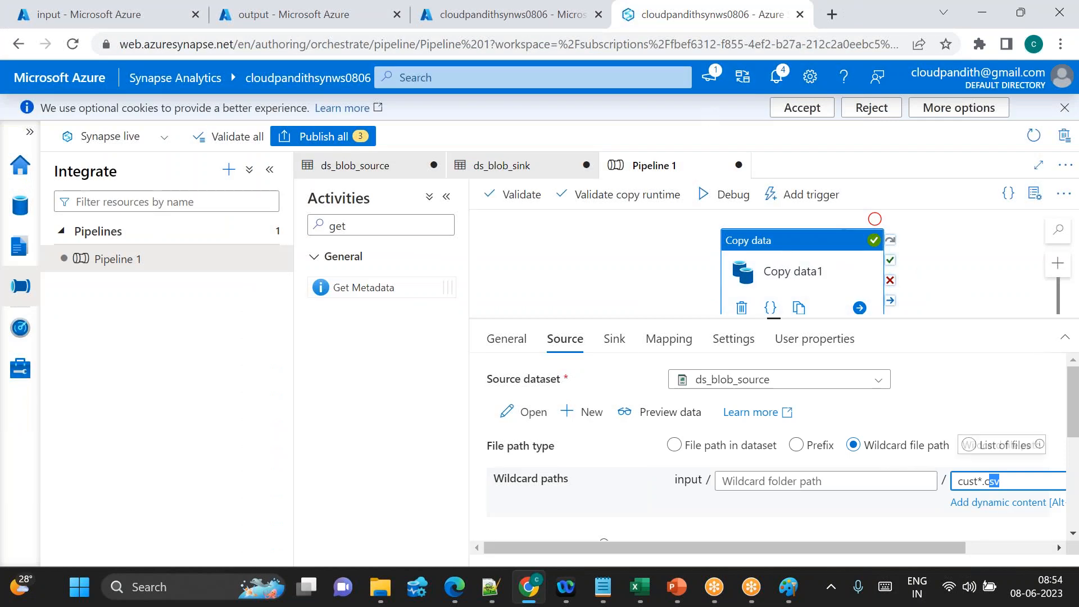
{"action": "left_click", "coordinate": [725, 193]}
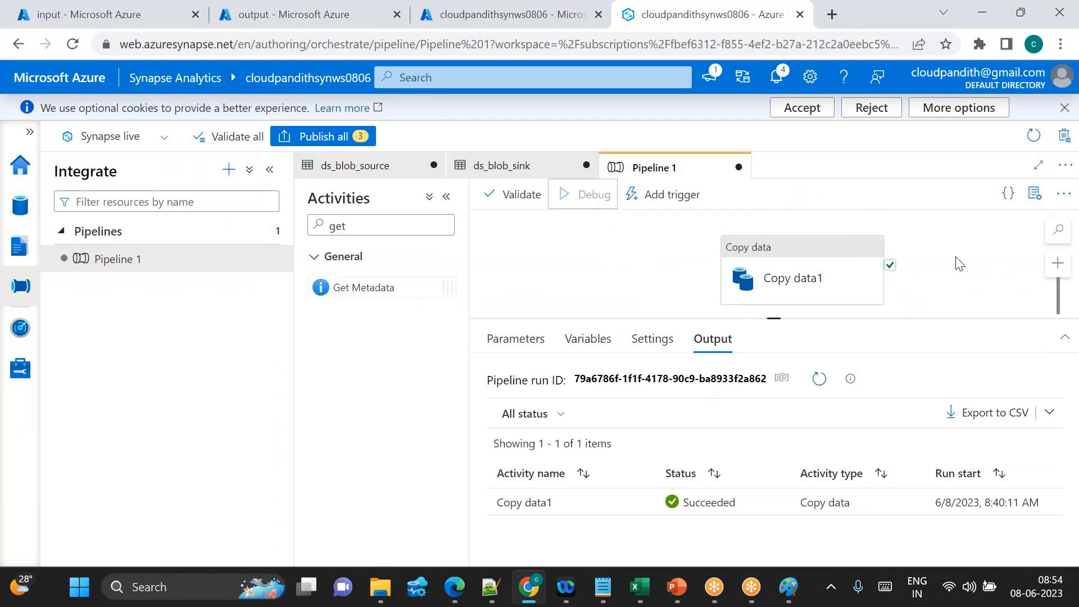
{"action": "left_click", "coordinate": [817, 386]}
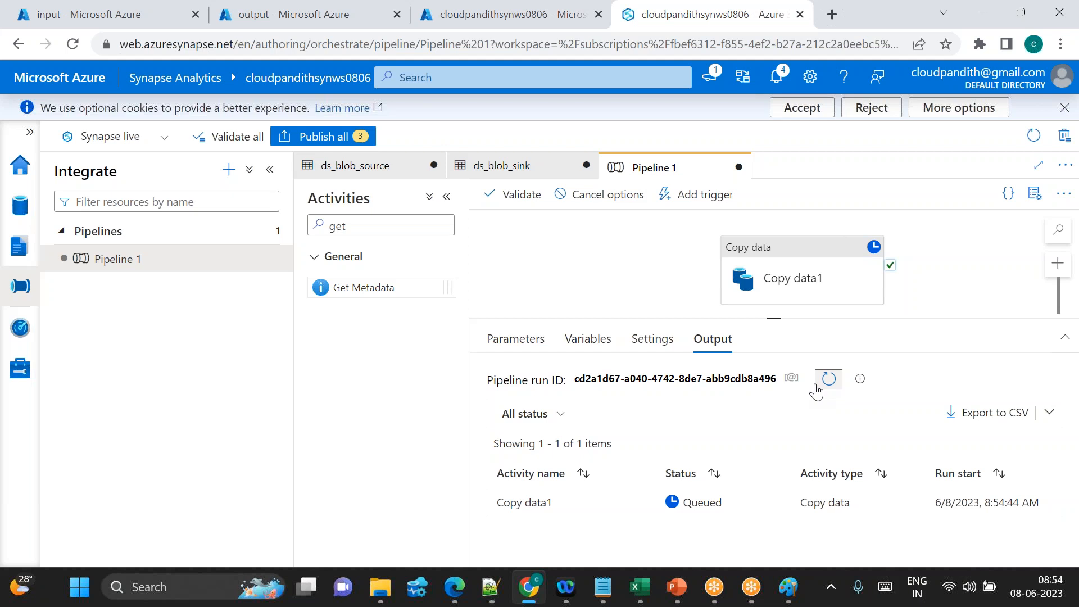
{"action": "left_click", "coordinate": [815, 387]}
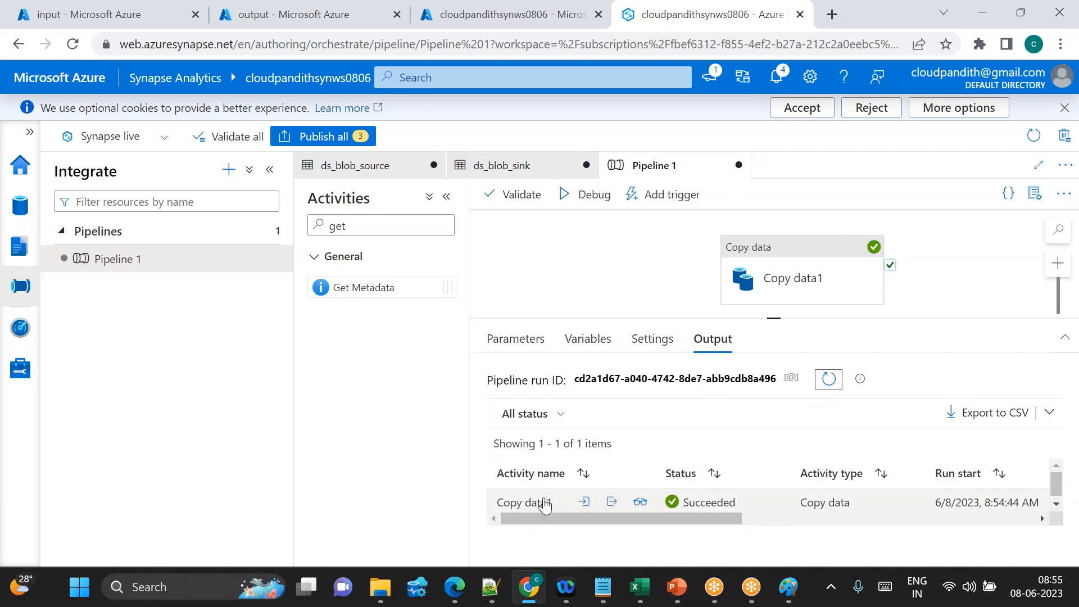
Step: Examine the copy details of the Copy data1 run, and refresh the sink account's output container to check the copied files
{"action": "left_click", "coordinate": [640, 502]}
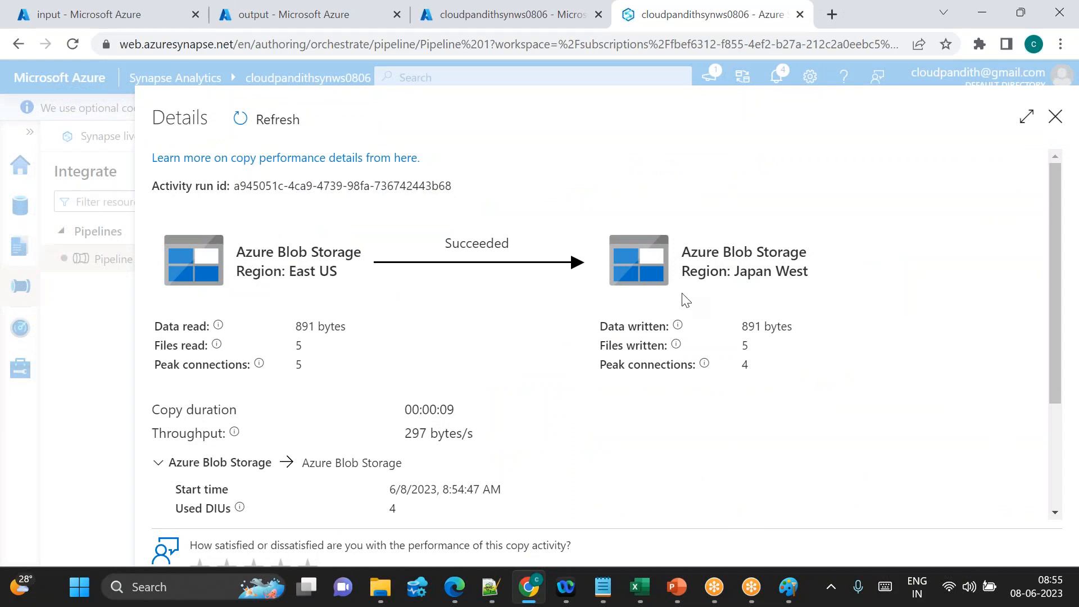
{"action": "left_click", "coordinate": [1055, 116]}
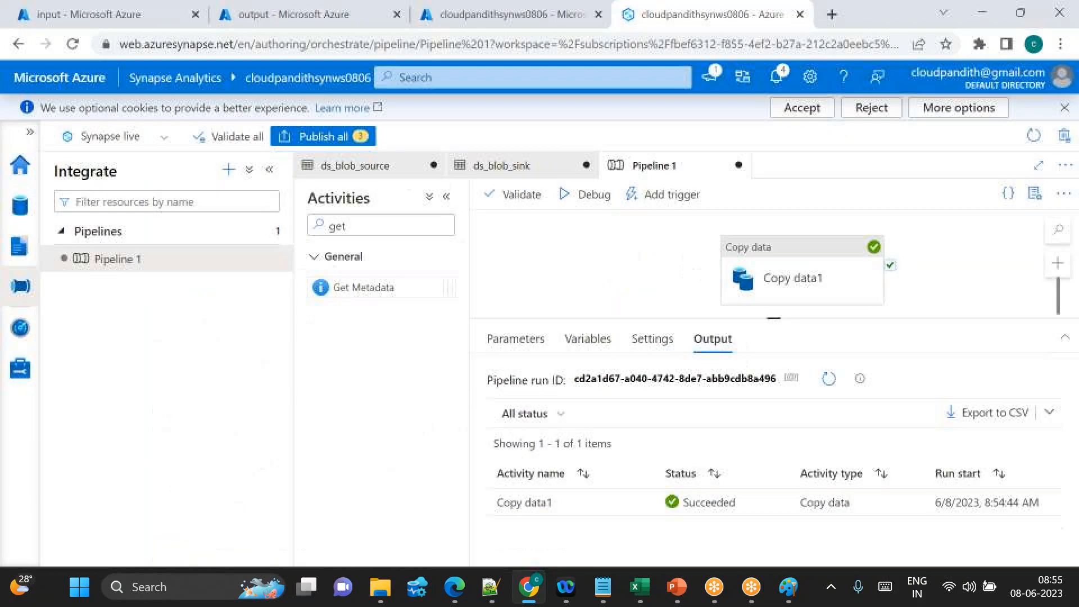
{"action": "left_click", "coordinate": [267, 19]}
{"action": "left_click", "coordinate": [494, 185]}
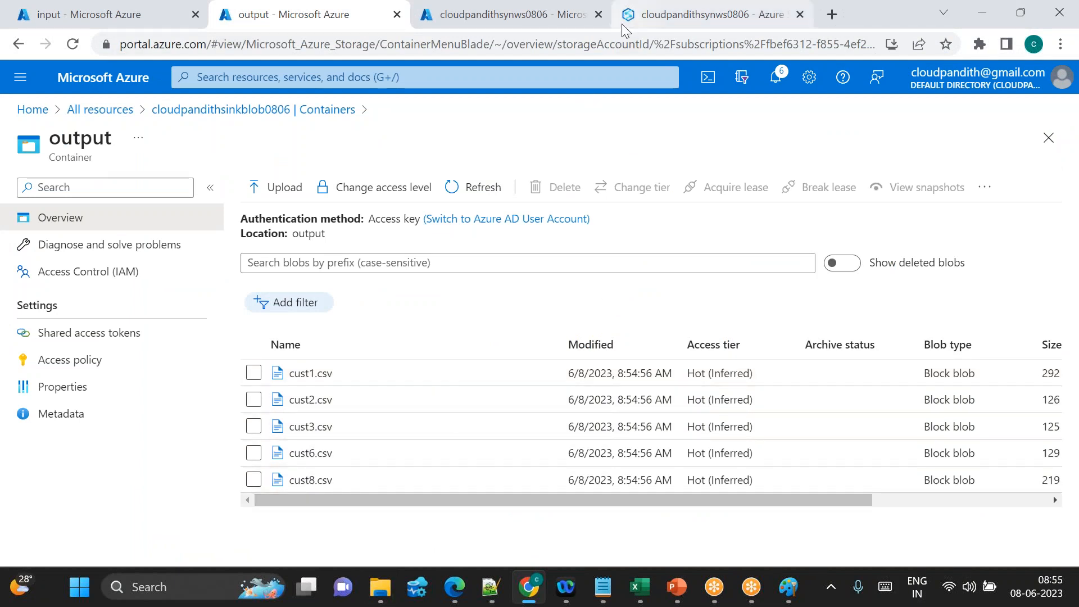
Step: Clear the newly copied cust1, cust2, cust3, cust6 and cust8 CSV files out of the sink account's output container
{"action": "left_click", "coordinate": [258, 376]}
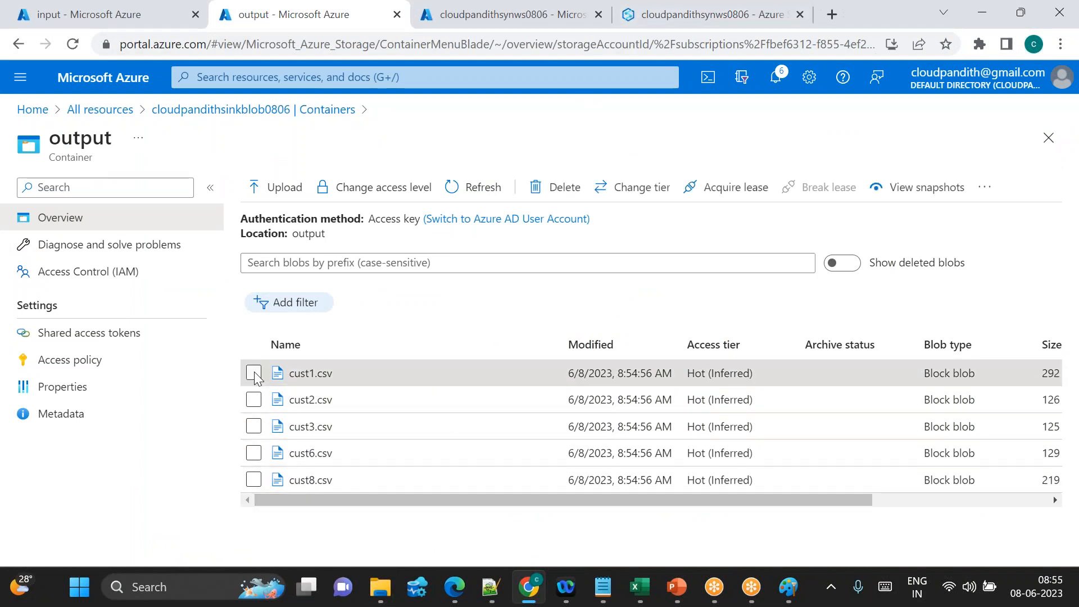
{"action": "left_click", "coordinate": [253, 400]}
{"action": "left_click", "coordinate": [254, 427]}
{"action": "left_click", "coordinate": [253, 454]}
{"action": "left_click", "coordinate": [253, 479]}
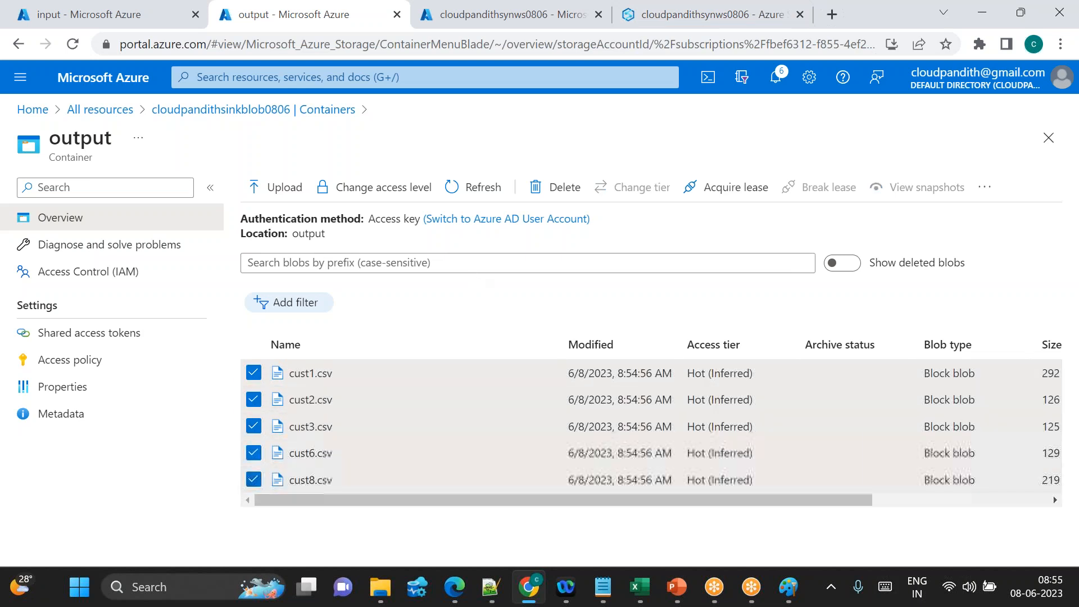
{"action": "left_click", "coordinate": [556, 189]}
{"action": "left_click", "coordinate": [278, 434]}
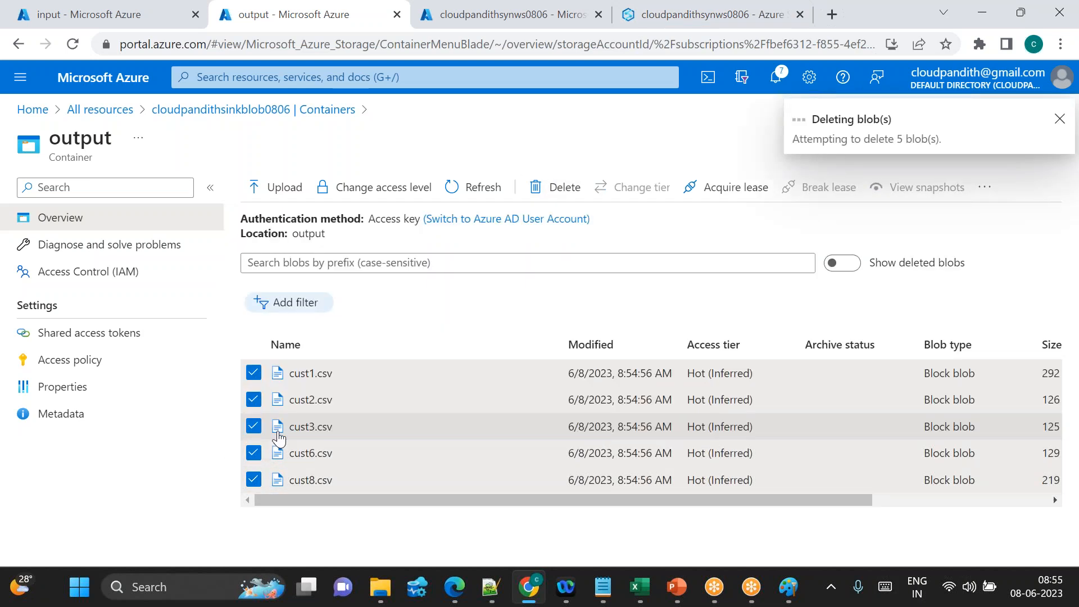
Step: Switch to Synapse Studio and set the wildcard file name of the Copy data1 source to cust*.json
{"action": "left_click", "coordinate": [646, 15]}
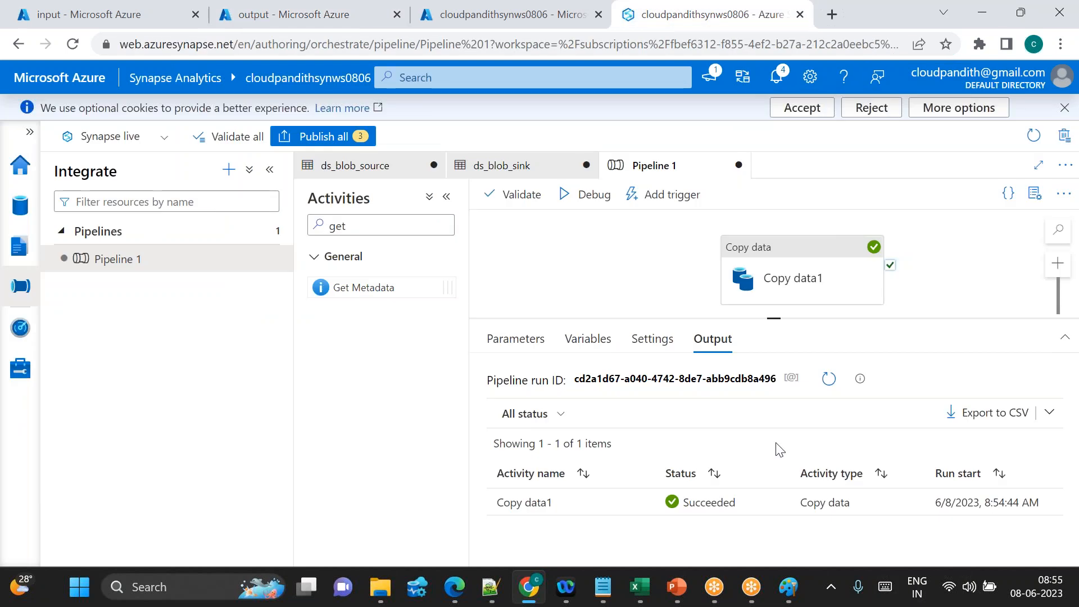
{"action": "left_click", "coordinate": [817, 272]}
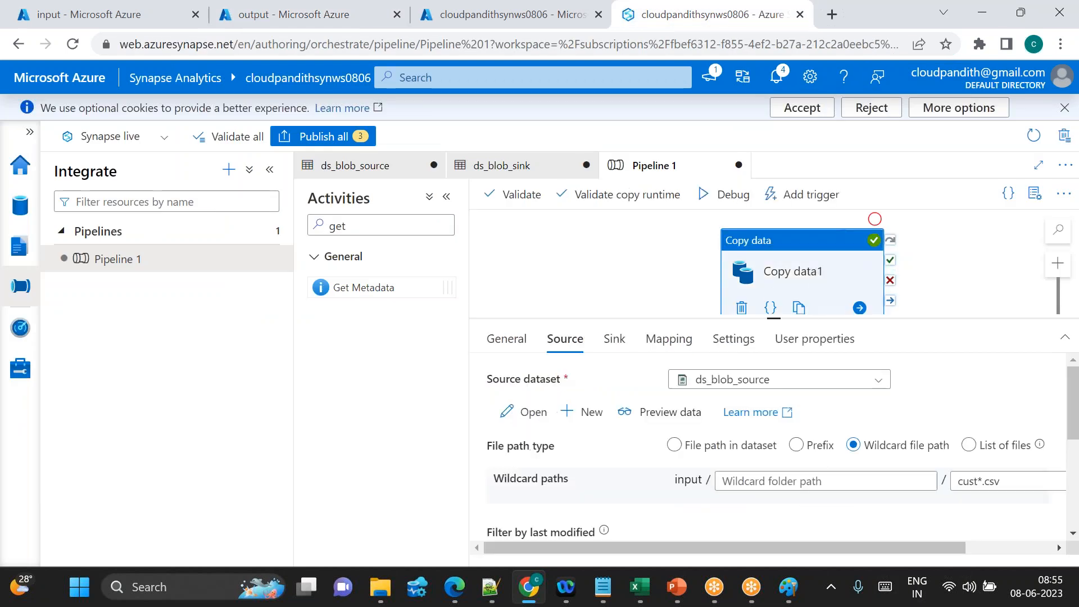
{"action": "left_click", "coordinate": [1011, 483]}
{"action": "key", "text": "BackSpace"}
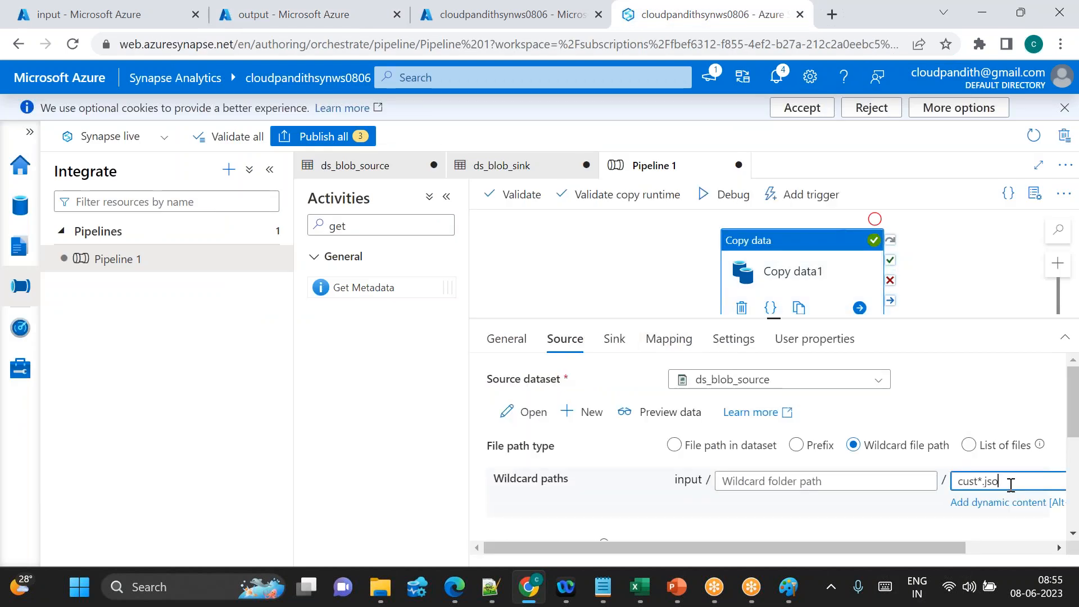
Step: Run Pipeline 1 in debug mode with the cust*.json wildcard and refresh its run status until it finishes
{"action": "left_click", "coordinate": [725, 194]}
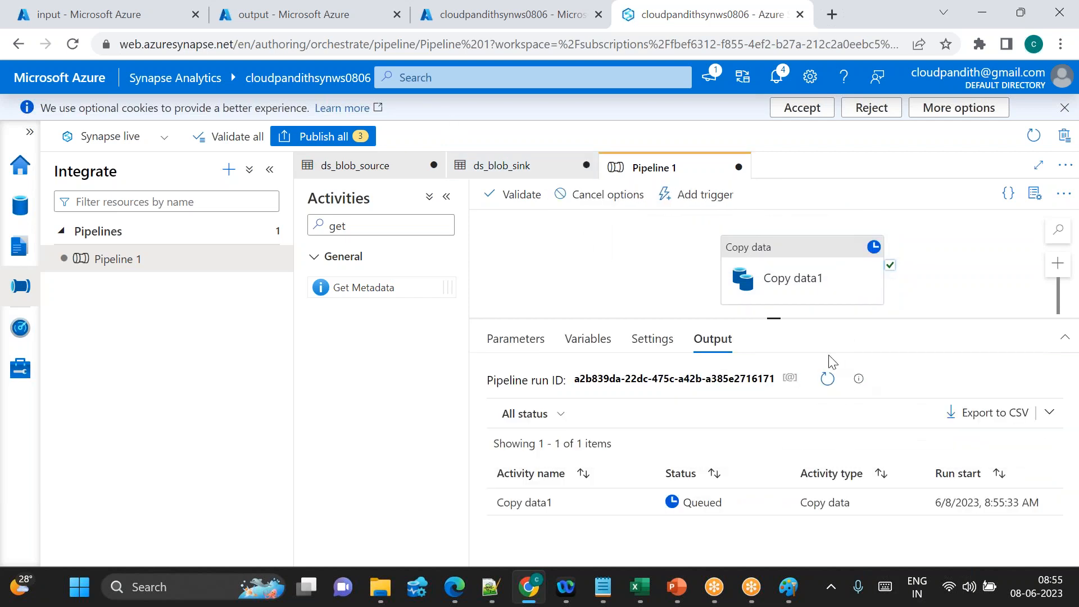
{"action": "left_click", "coordinate": [830, 382]}
{"action": "left_click", "coordinate": [829, 382]}
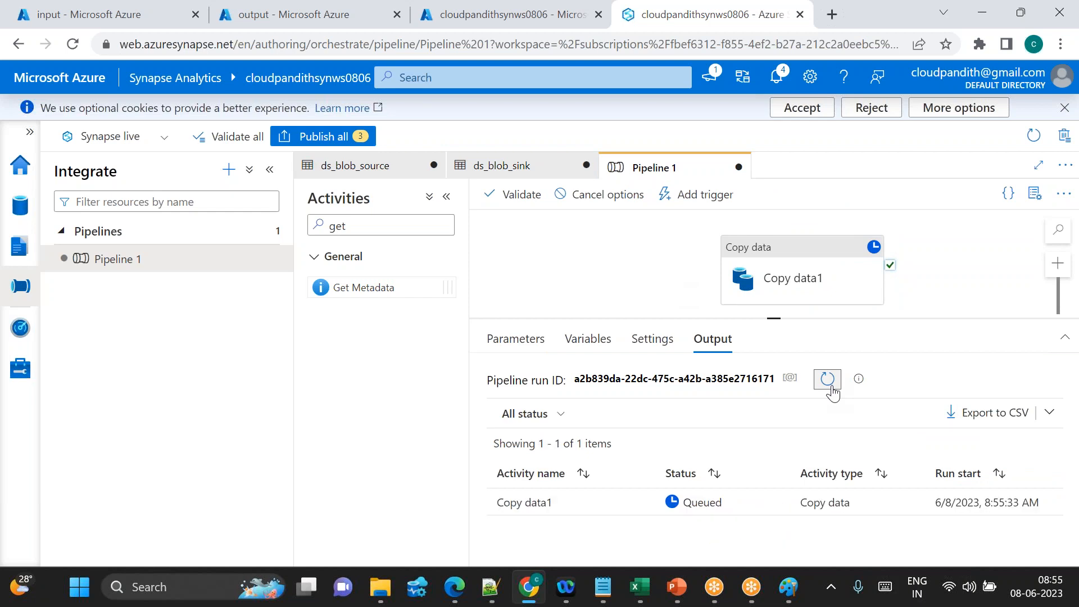
{"action": "left_click", "coordinate": [830, 386]}
{"action": "left_click", "coordinate": [831, 386]}
{"action": "left_click", "coordinate": [831, 387]}
{"action": "left_click", "coordinate": [831, 387]}
{"action": "left_click", "coordinate": [831, 386]}
{"action": "left_click", "coordinate": [831, 386]}
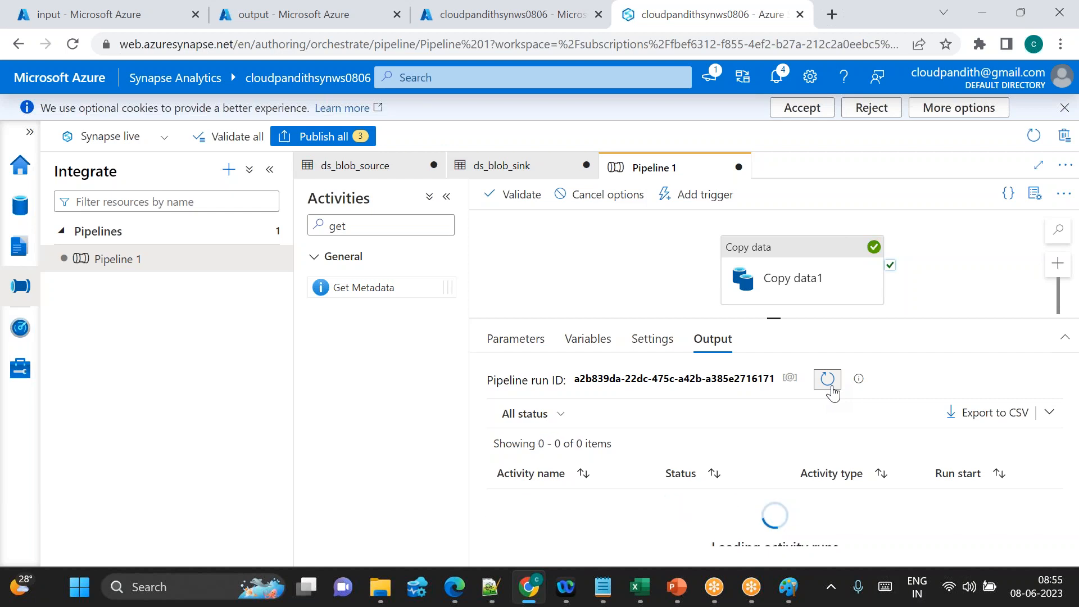
Step: Refresh the sink account's output container in the Azure portal and delete the copied cust.json file
{"action": "left_click", "coordinate": [278, 19]}
{"action": "left_click", "coordinate": [467, 191]}
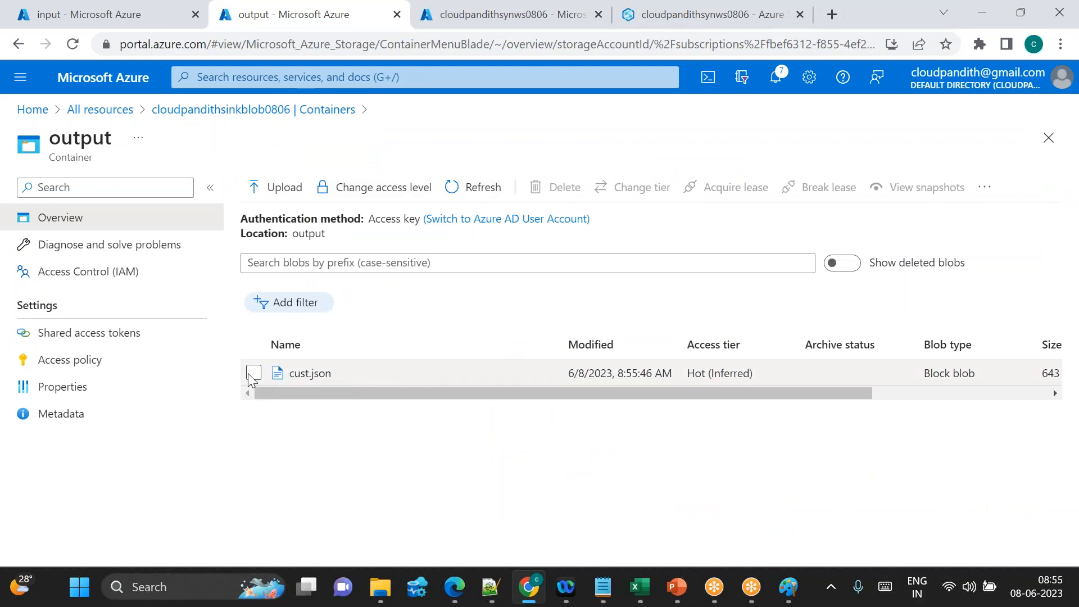
{"action": "left_click", "coordinate": [254, 373]}
{"action": "left_click", "coordinate": [556, 187]}
{"action": "left_click", "coordinate": [275, 429]}
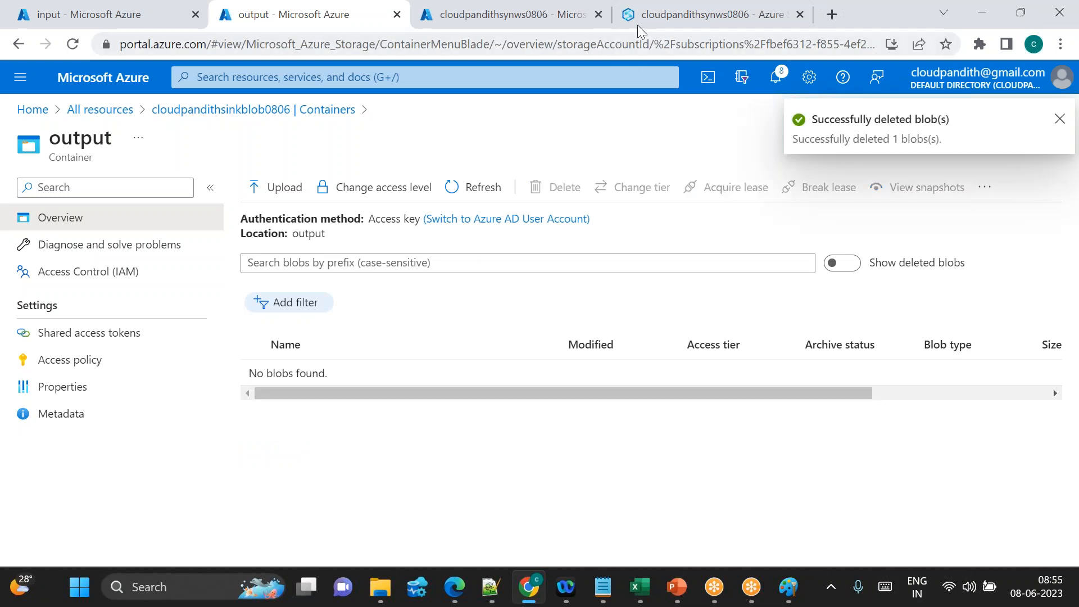
Step: Back in Synapse Studio, broaden the Copy data1 source wildcard by adding a leading asterisk before cust and removing the json extension
{"action": "left_click", "coordinate": [645, 21]}
{"action": "left_click", "coordinate": [808, 269]}
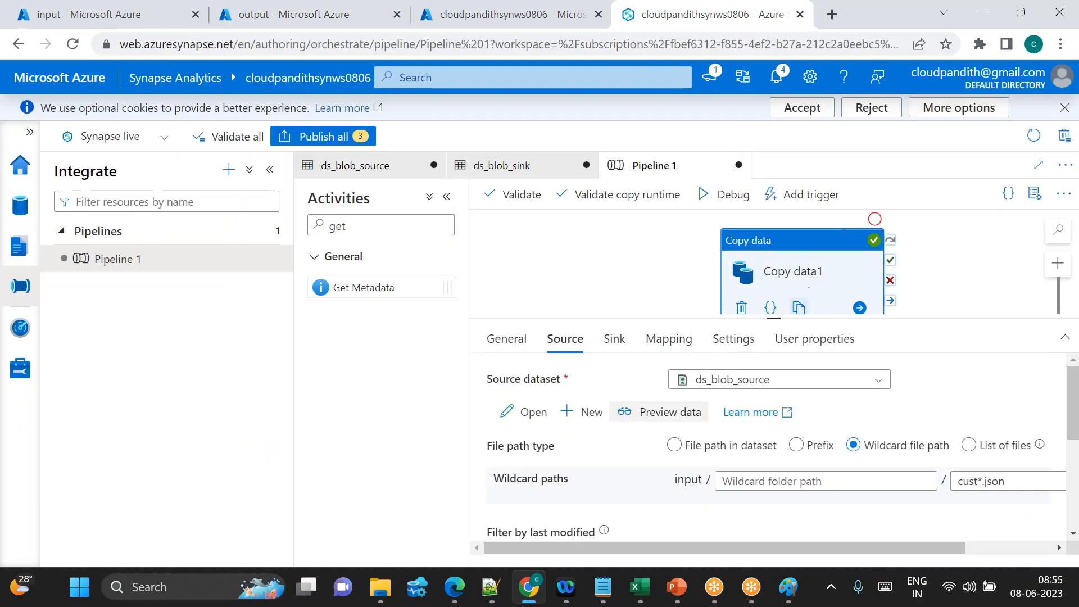
{"action": "left_click", "coordinate": [960, 487]}
{"action": "type", "text": "*"}
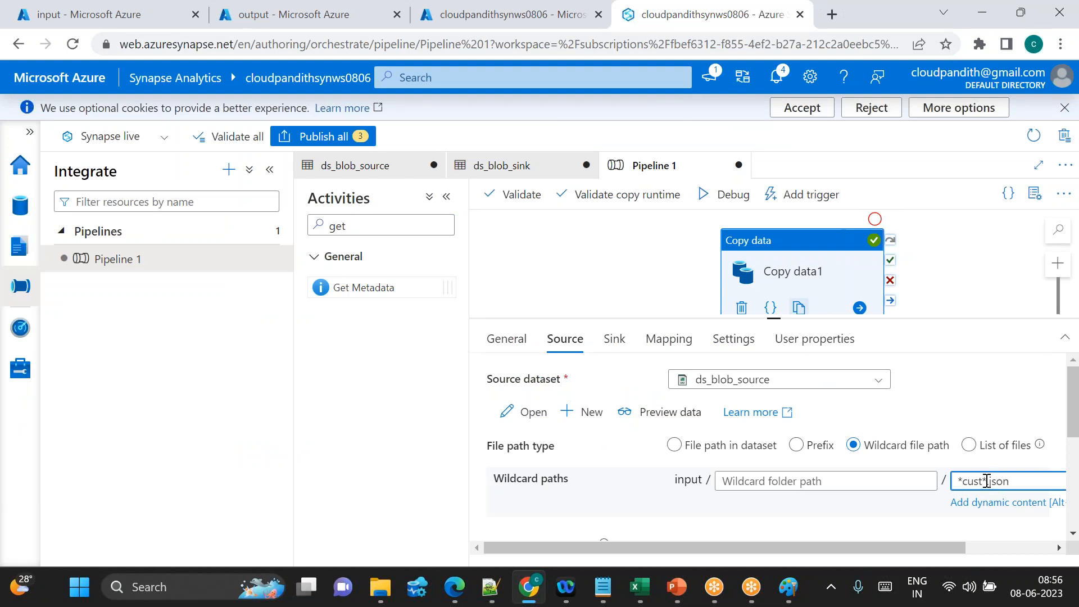
{"action": "left_click_drag", "start_coordinate": [986, 482], "coordinate": [1005, 482]}
{"action": "key", "text": "BackSpace"}
Step: Debug Pipeline 1 again with the broadened cust wildcard, refreshing the Copy data1 activity status until it completes
{"action": "left_click", "coordinate": [727, 194]}
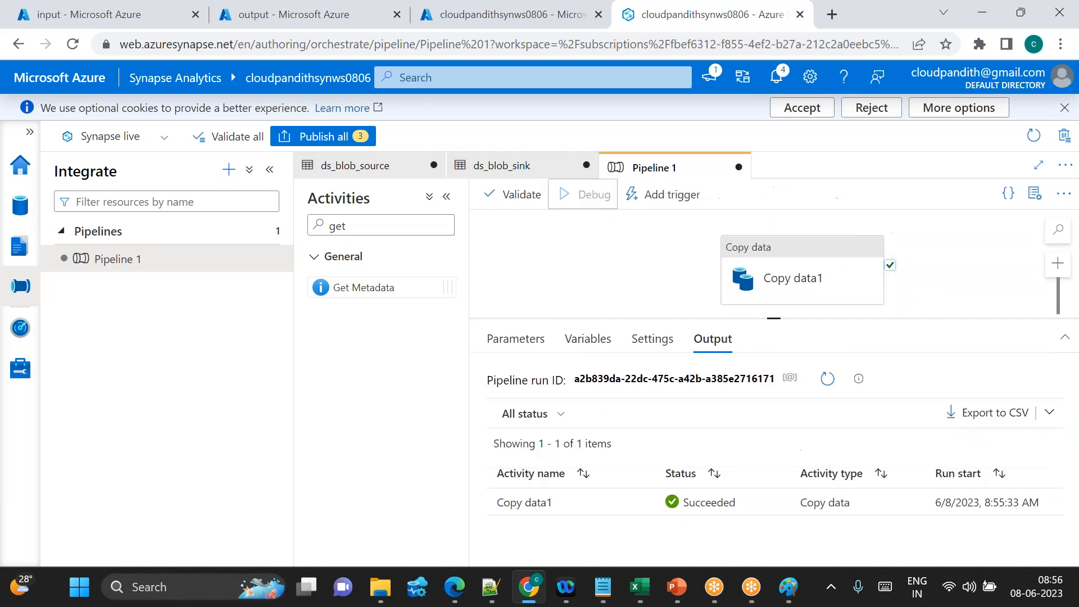
{"action": "mouse_move", "coordinate": [849, 393]}
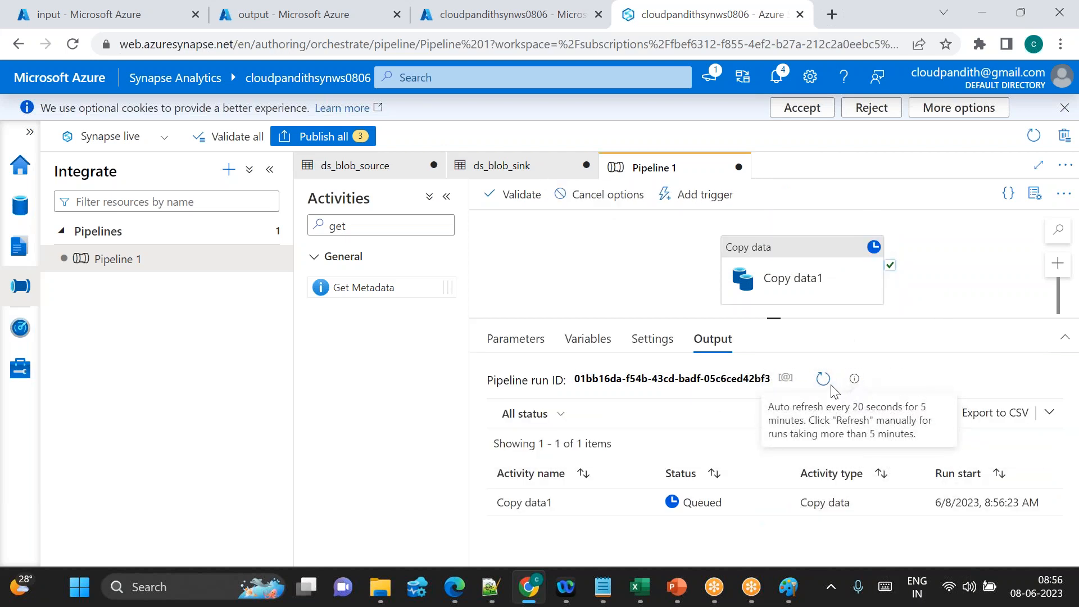
{"action": "left_click", "coordinate": [823, 379]}
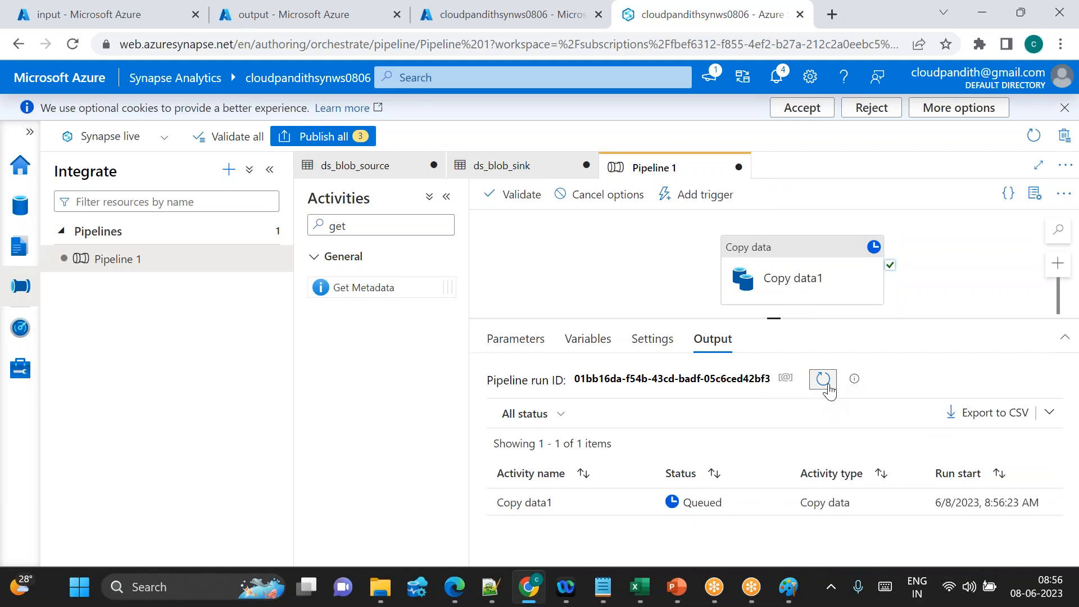
{"action": "left_click", "coordinate": [823, 380]}
{"action": "left_click", "coordinate": [824, 381]}
{"action": "left_click", "coordinate": [824, 380]}
{"action": "left_click", "coordinate": [823, 380]}
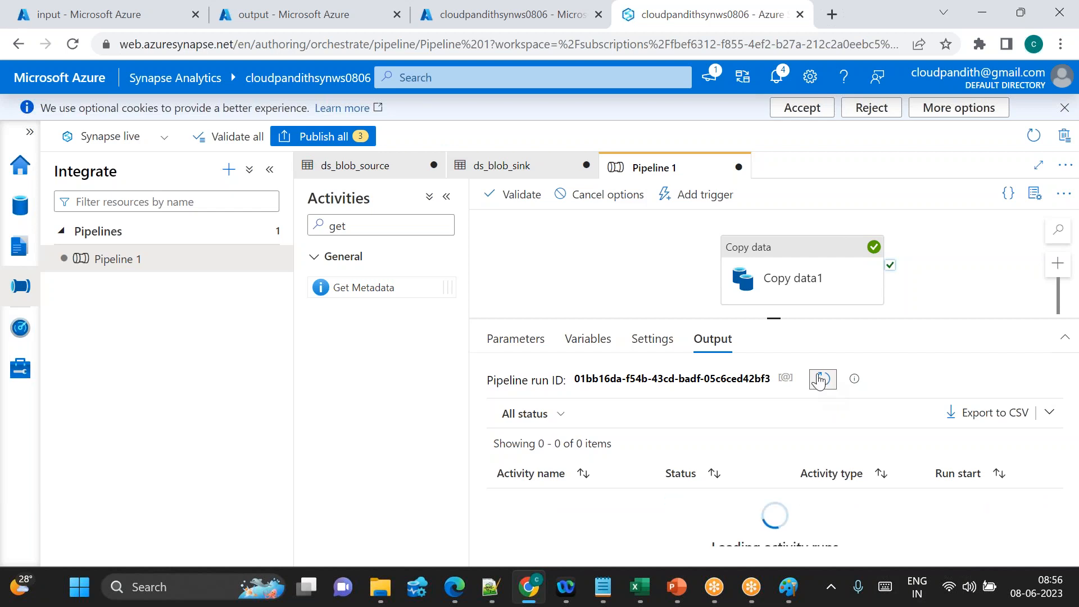
Step: Return to the sink account's output container in the Azure portal and refresh it to check which cust files were copied
{"action": "left_click", "coordinate": [282, 20]}
{"action": "left_click", "coordinate": [475, 189]}
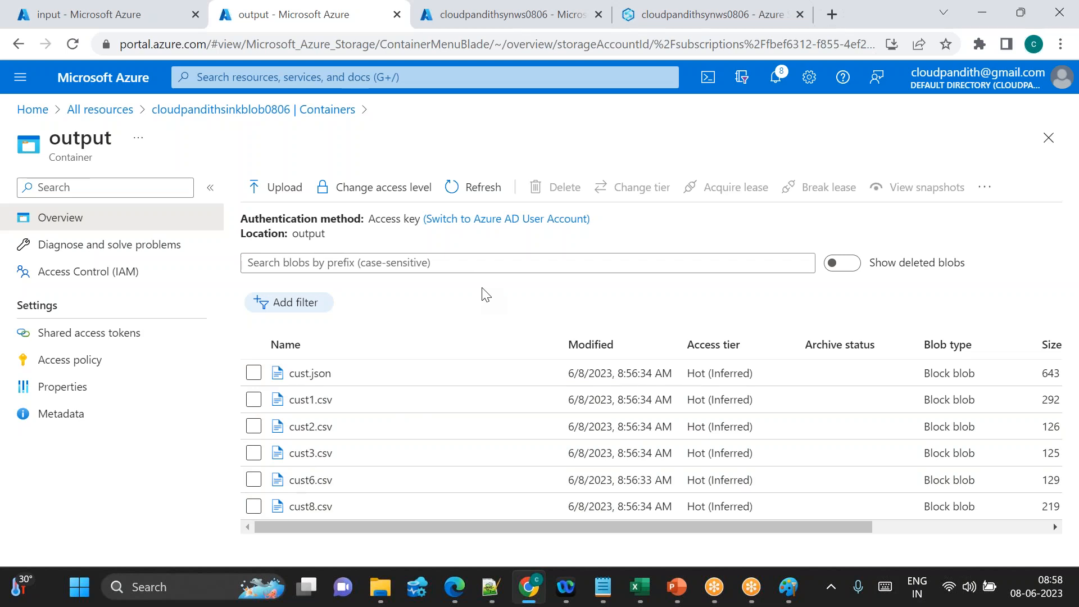
{"action": "left_click", "coordinate": [469, 186]}
{"action": "left_click", "coordinate": [484, 200]}
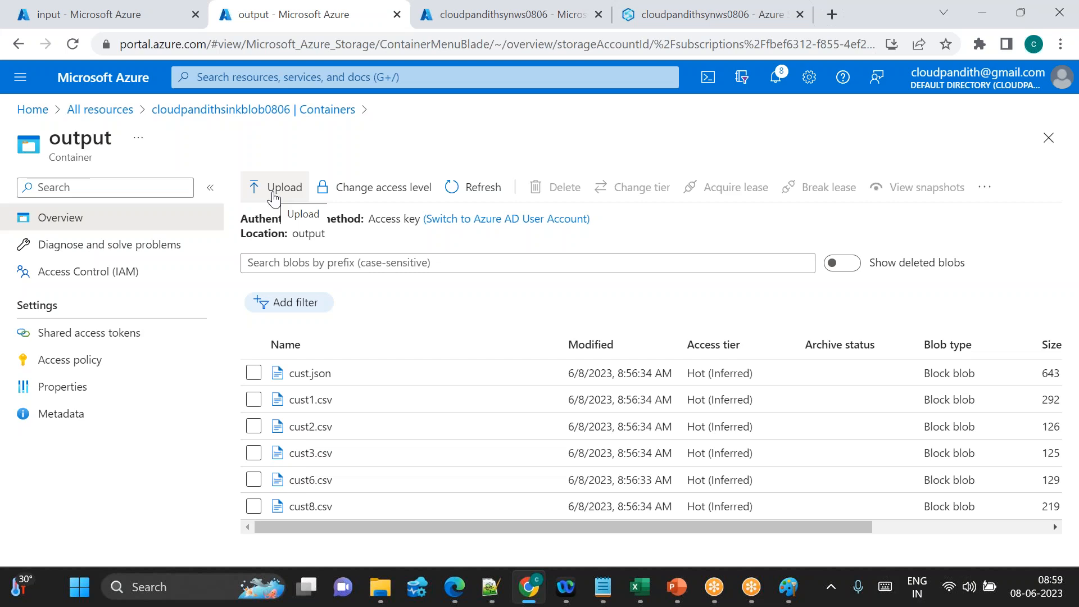
{"action": "left_click", "coordinate": [614, 6]}
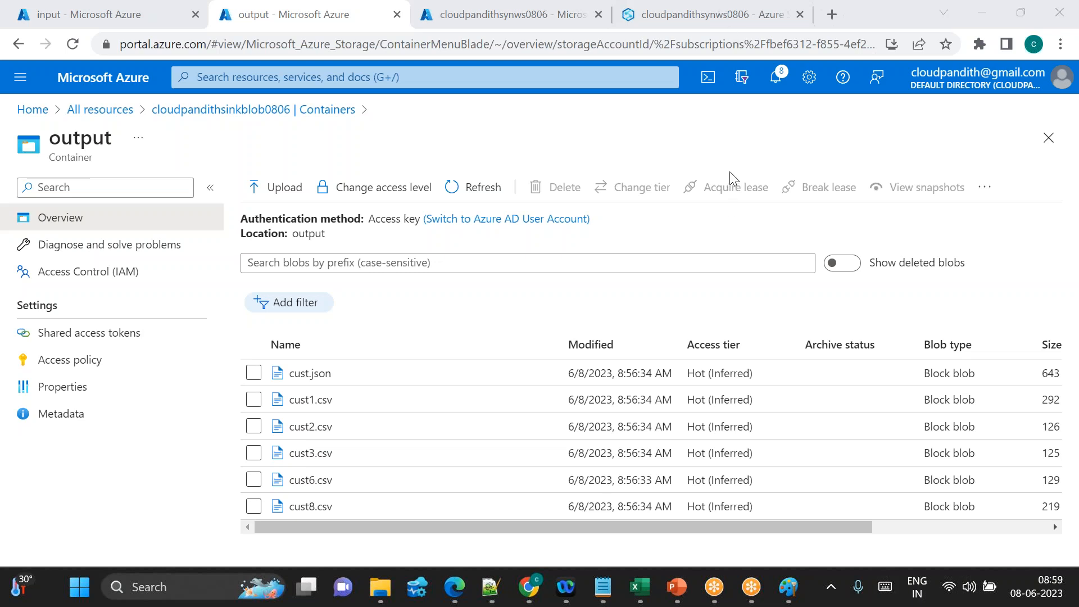
{"action": "left_click", "coordinate": [554, 146]}
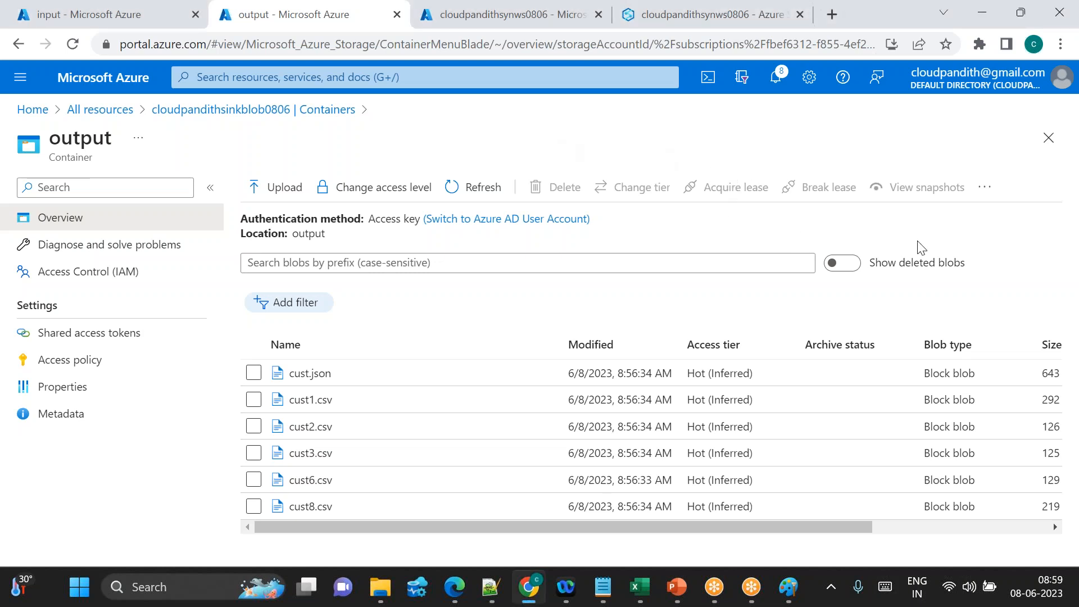
{"action": "left_click", "coordinate": [963, 222]}
{"action": "left_click", "coordinate": [1059, 16]}
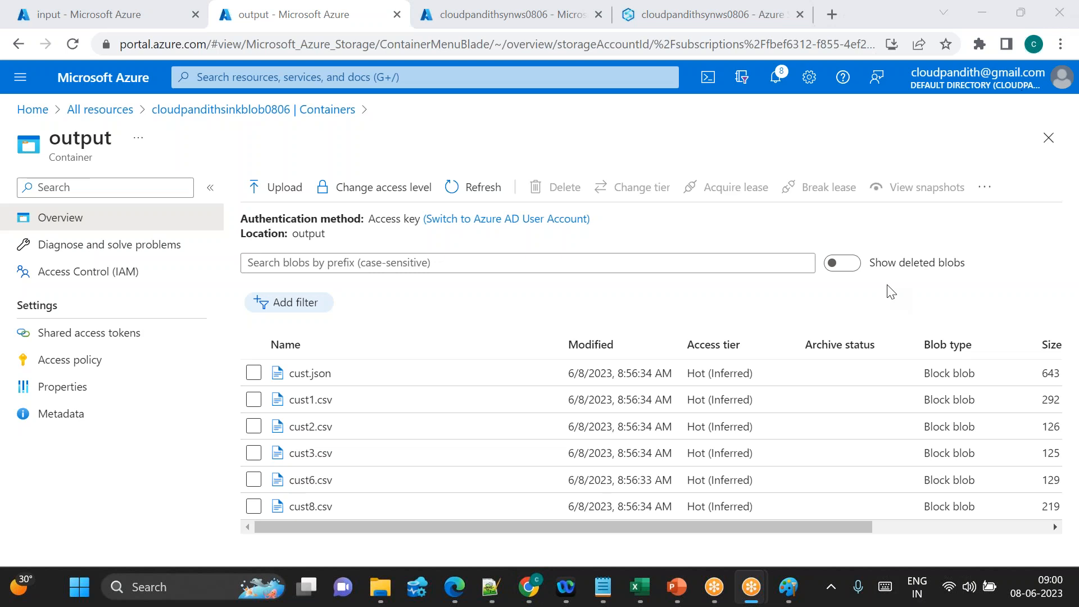
{"action": "left_click", "coordinate": [589, 155]}
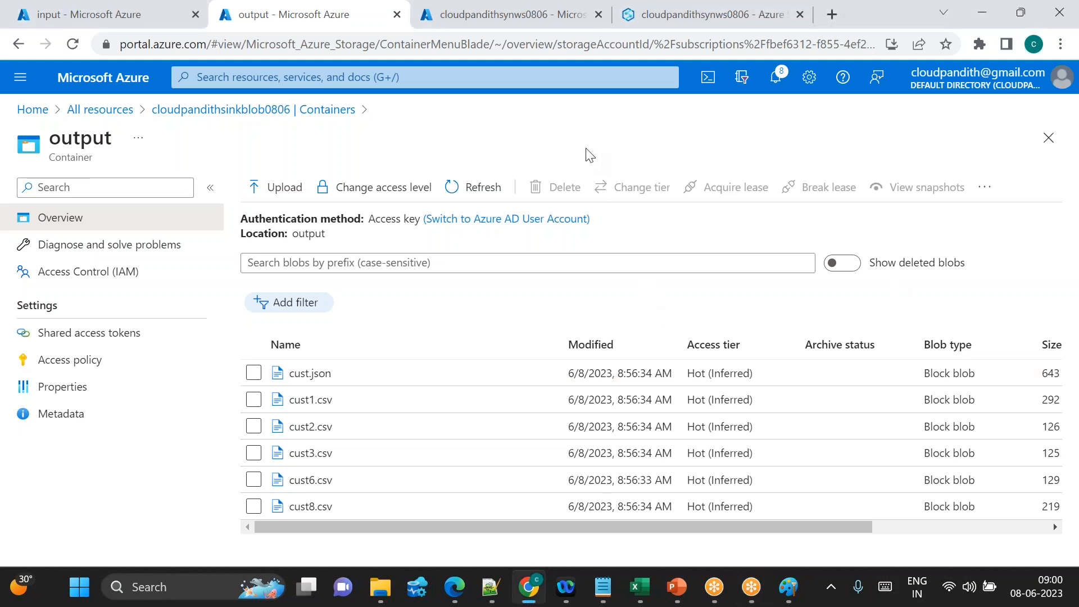